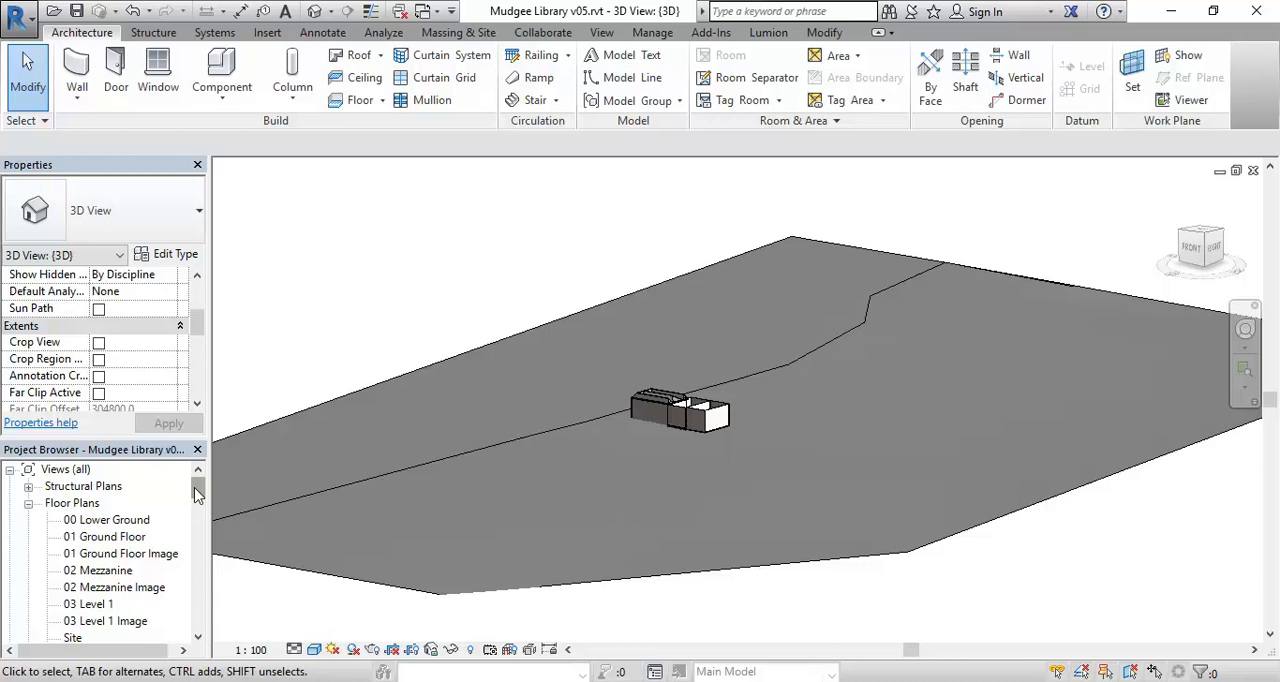
- Open the Site Locality Sat floor plan and examine the satellite image around the library
mouse_move(197, 493)
mouse_down()
mouse_move(197, 523)
mouse_move(201, 511)
mouse_up()
double_click(108, 537)
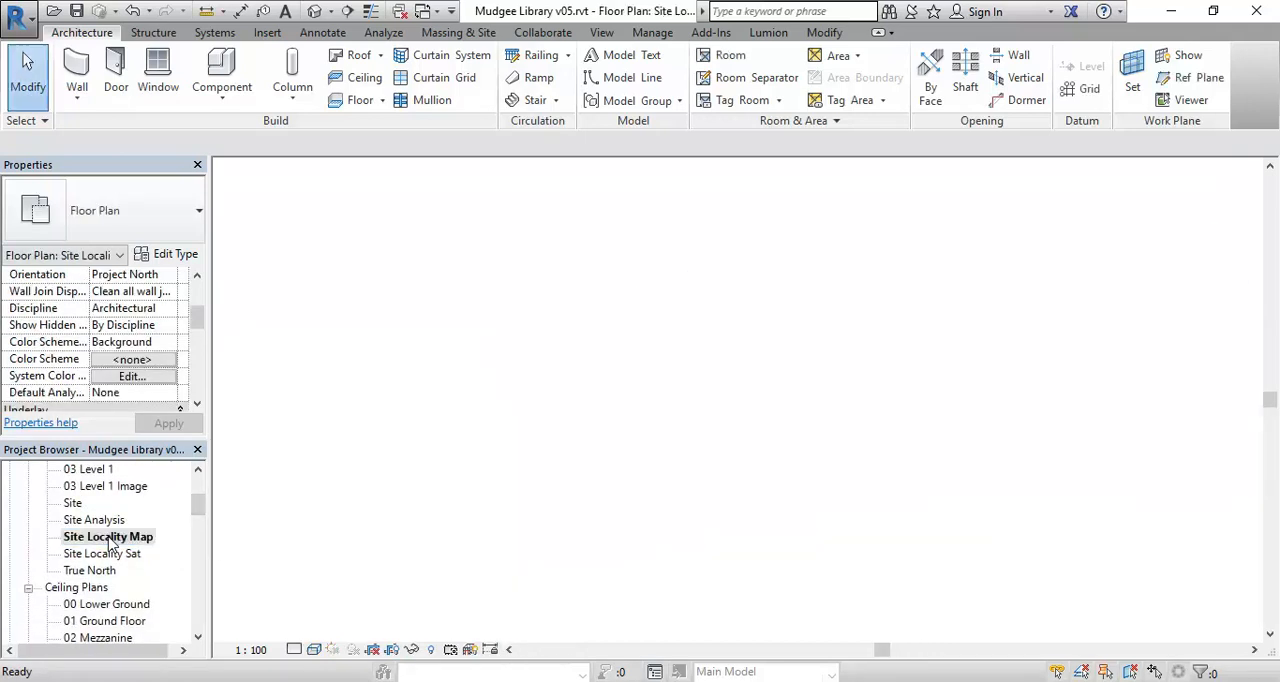
double_click(100, 553)
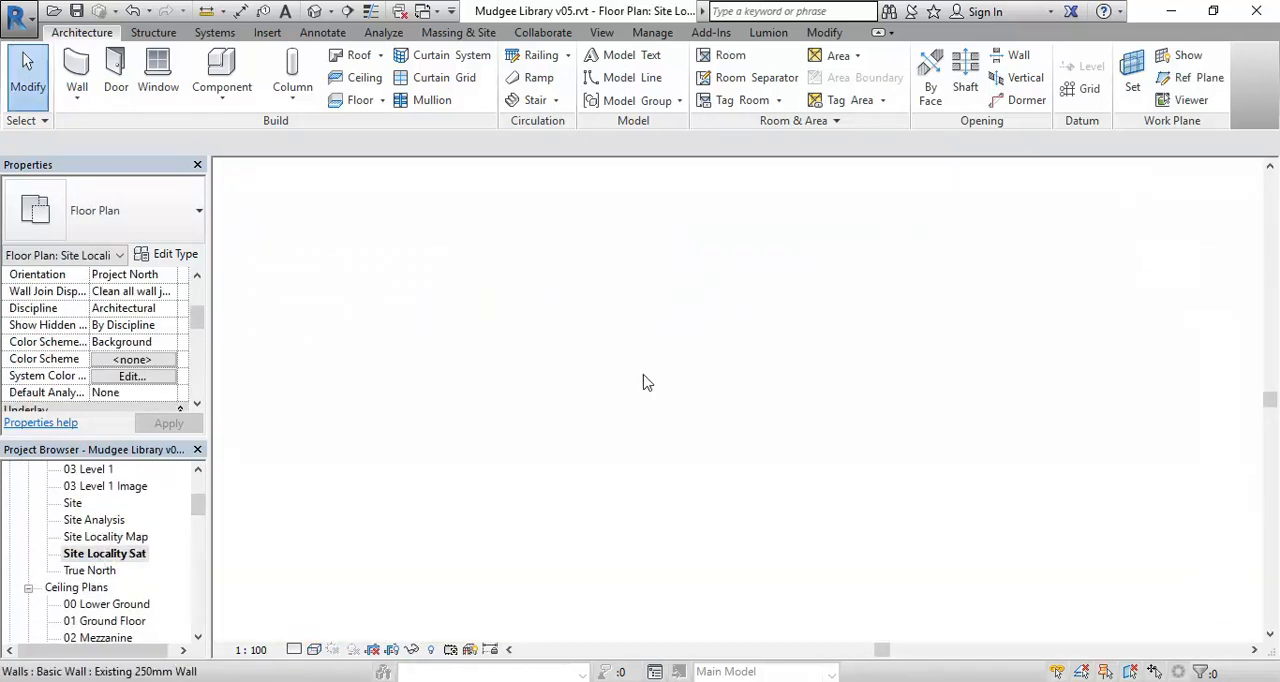
scroll(646, 383, down, 3)
scroll(588, 485, down, 2)
mouse_move(588, 485)
middle_down()
mouse_move(569, 481)
mouse_move(596, 483)
middle_up()
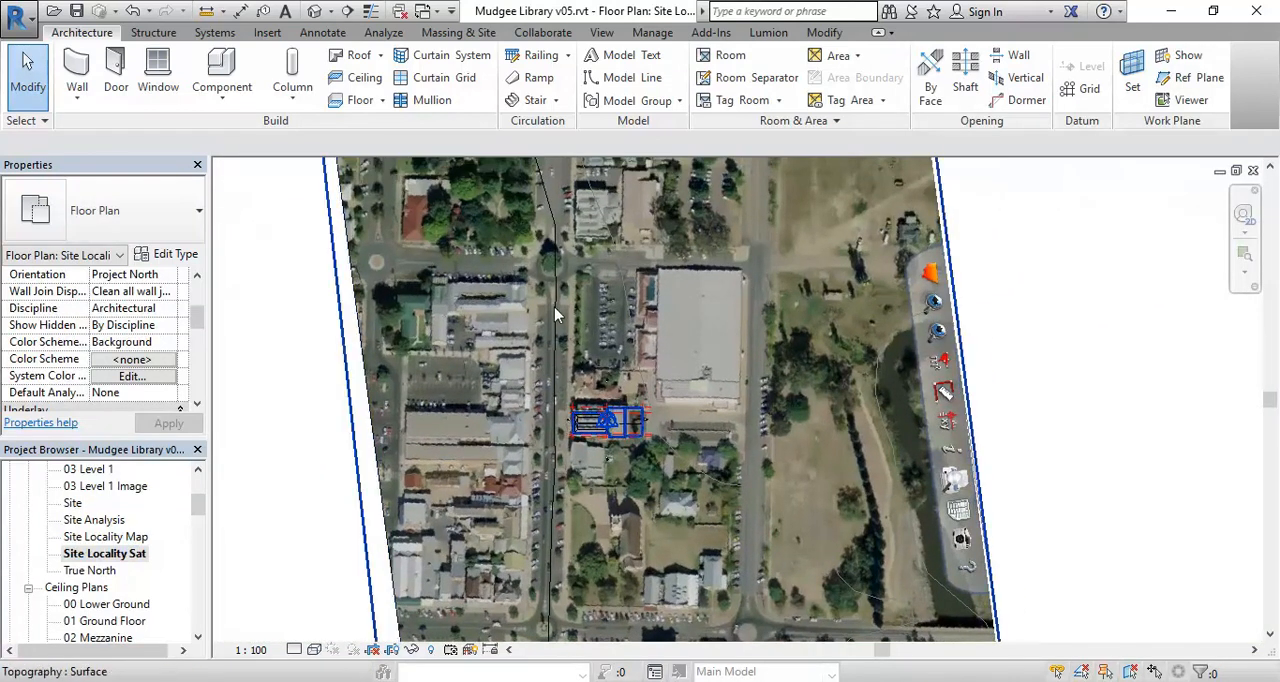
scroll(555, 307, down, 1)
middle_drag(555, 307, 543, 337)
mouse_move(309, 556)
middle_down()
mouse_move(324, 536)
mouse_move(302, 522)
mouse_move(290, 550)
middle_up()
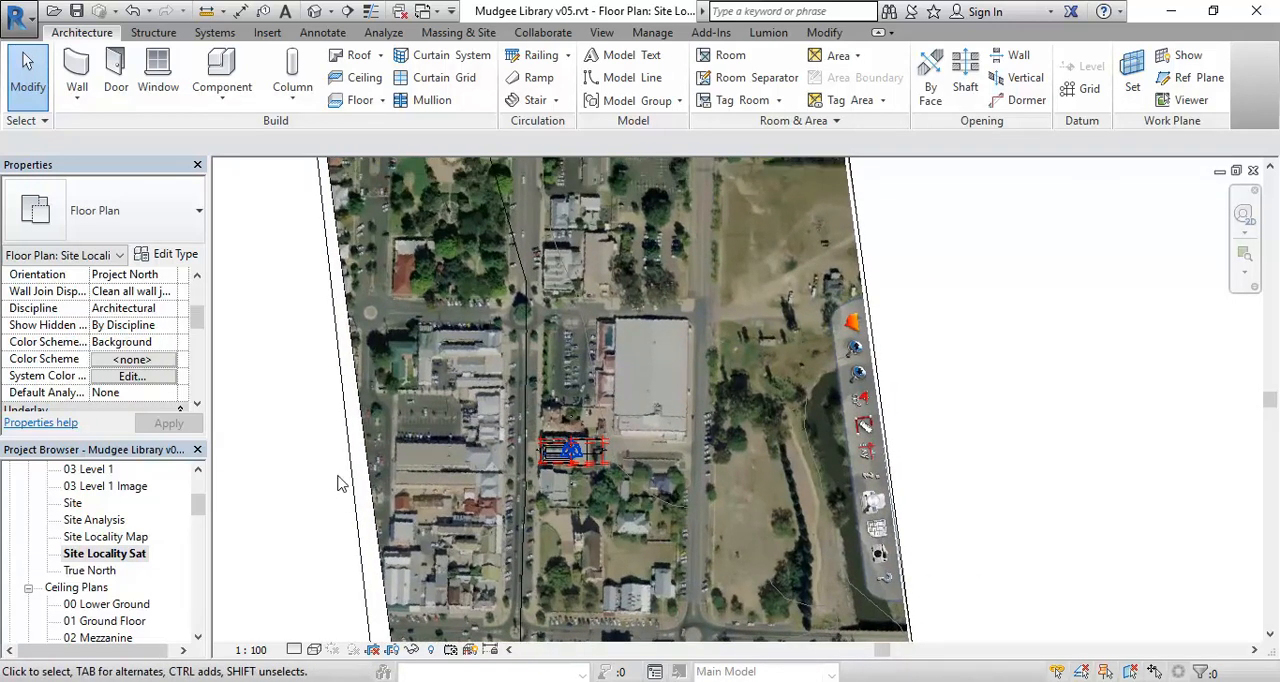
- Start a Subregion sketch with the Line tool on the site topography, at the street in front of the library
click(458, 32)
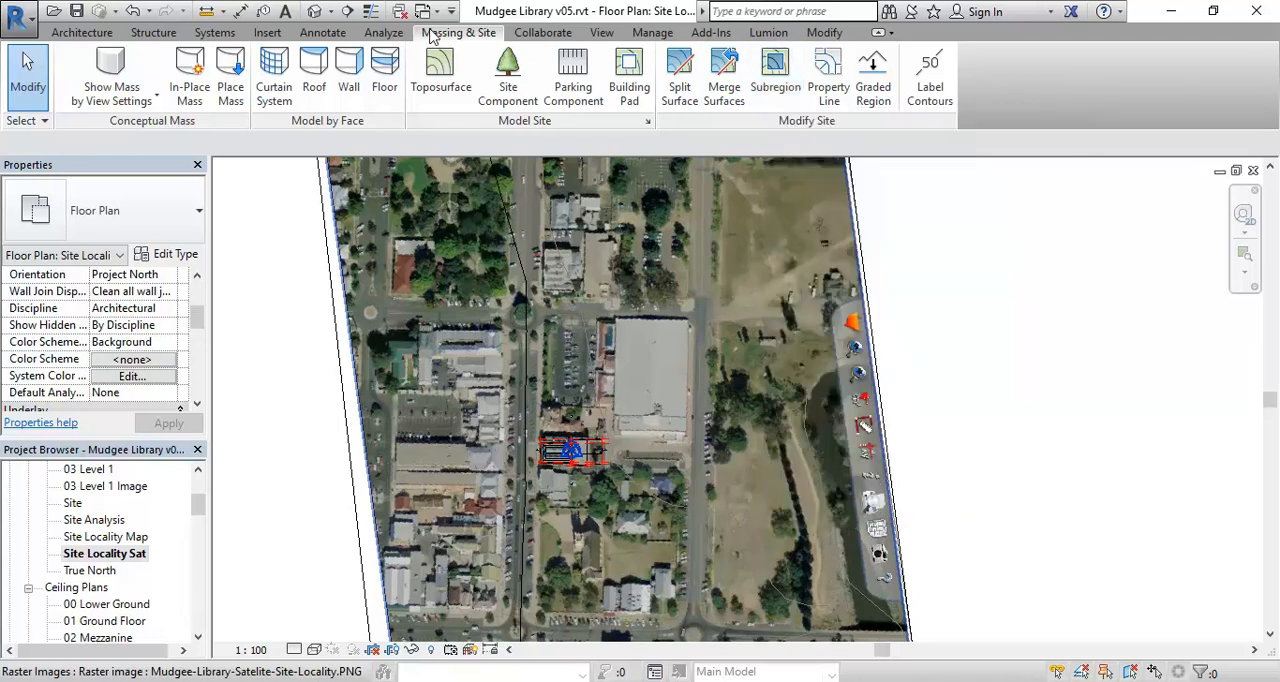
click(776, 80)
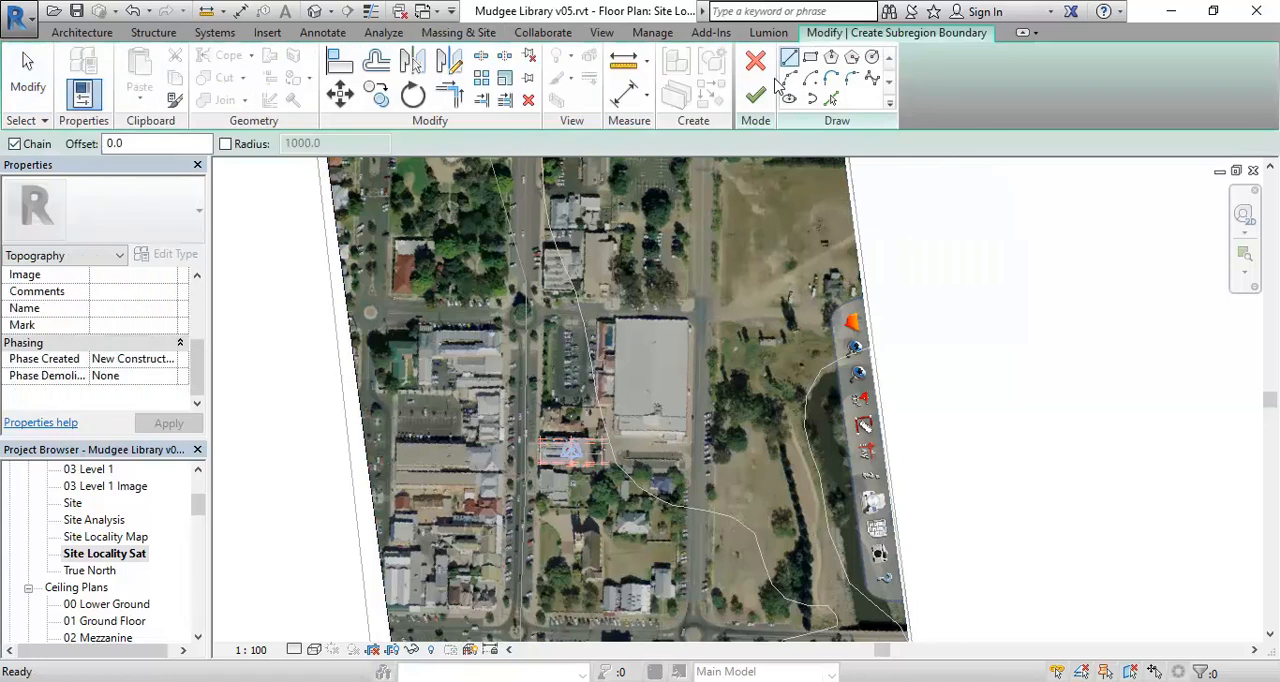
middle_drag(525, 547, 555, 452)
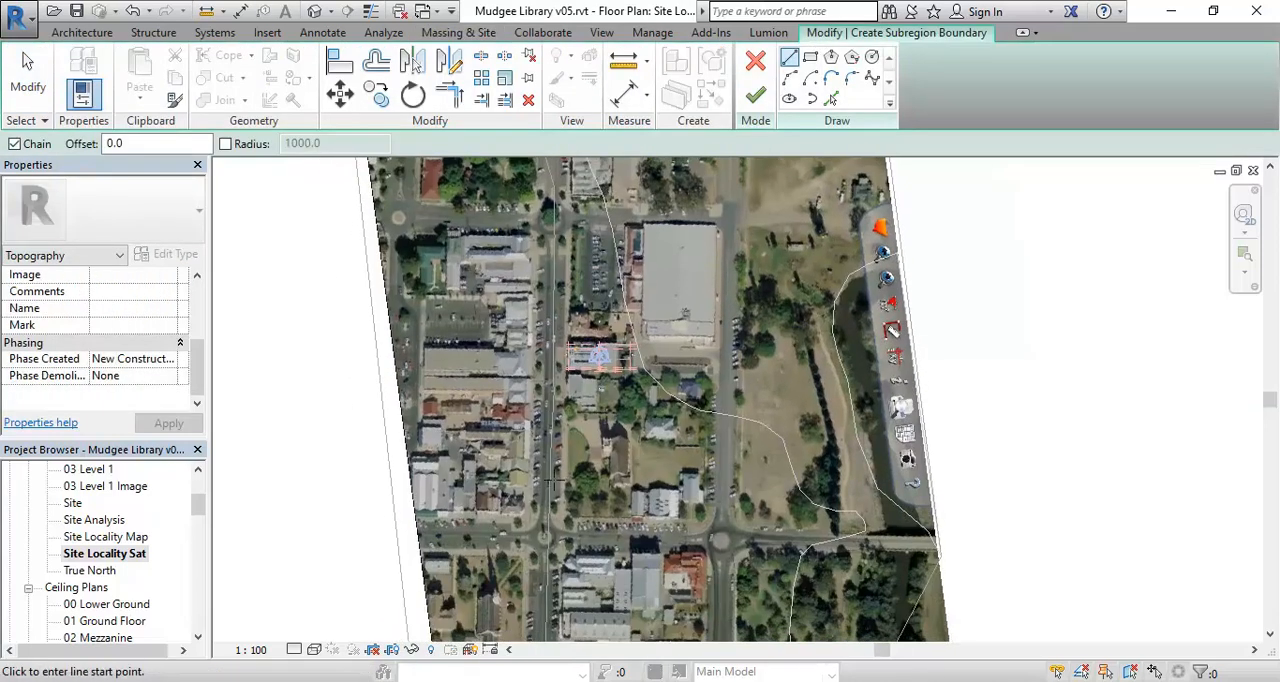
middle_drag(547, 241, 527, 338)
scroll(551, 286, up, 3)
scroll(551, 286, up, 3)
click(712, 170)
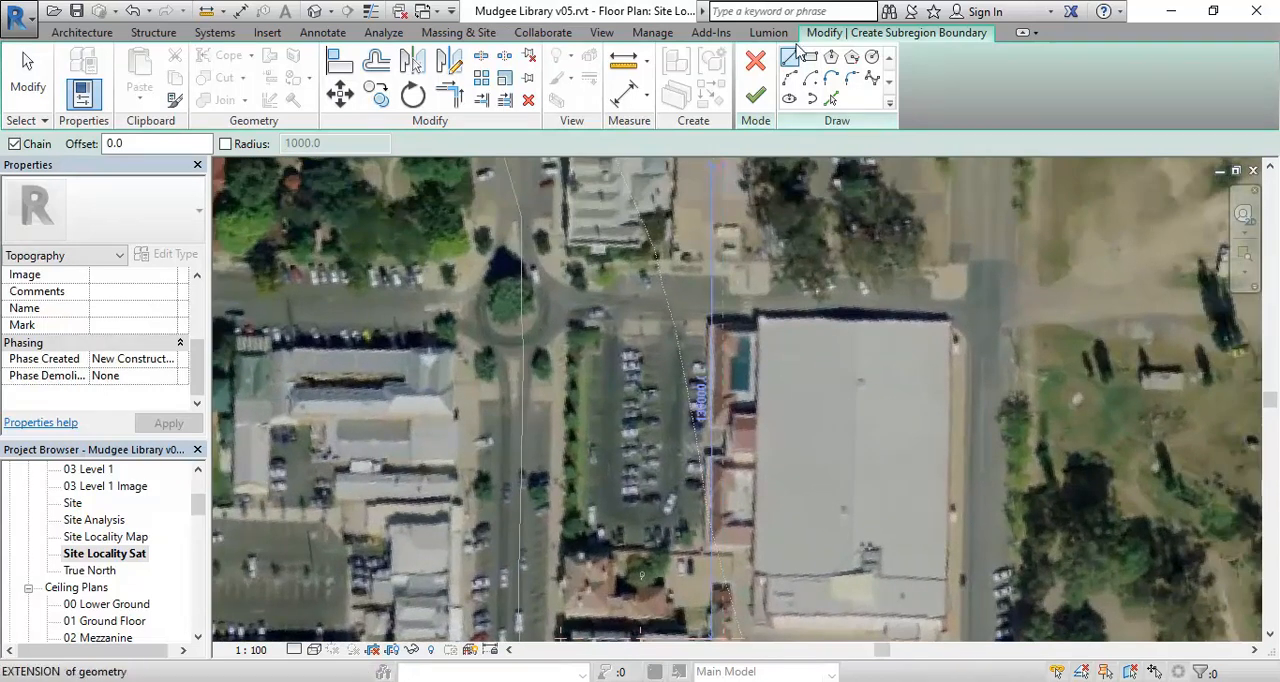
click(790, 58)
middle_drag(567, 462, 585, 252)
scroll(585, 252, up, 2)
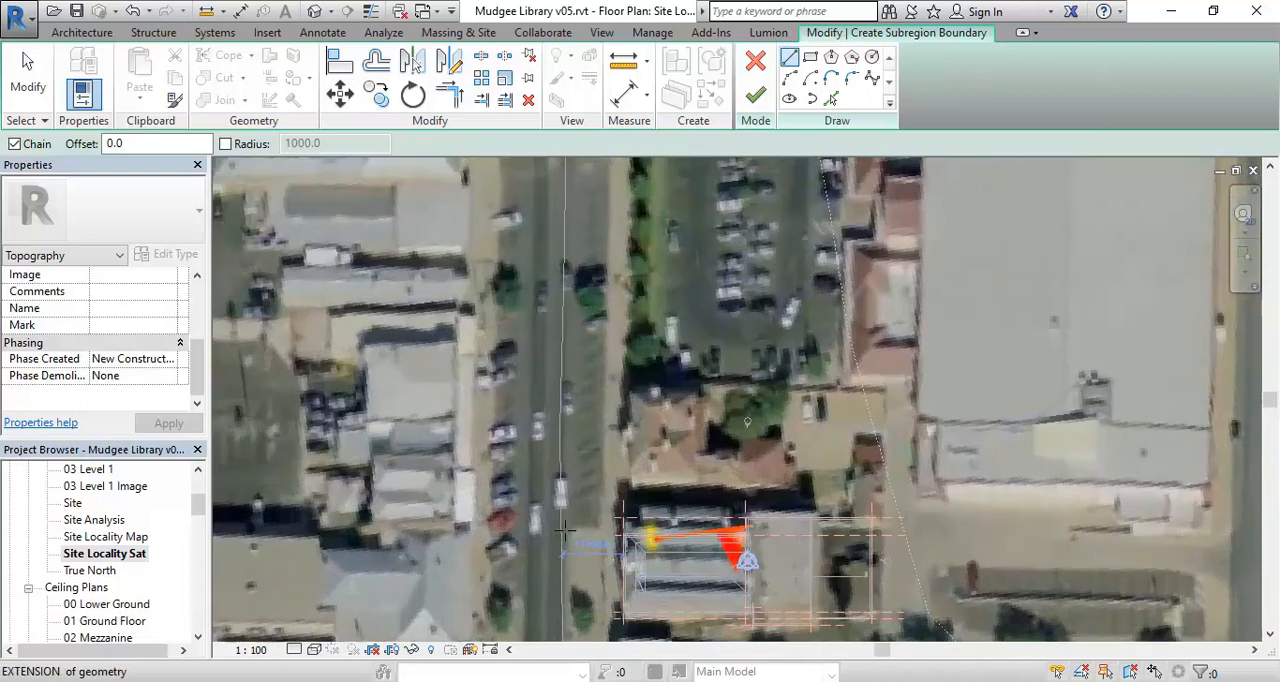
scroll(565, 530, up, 2)
middle_drag(600, 538, 570, 527)
scroll(537, 514, up, 2)
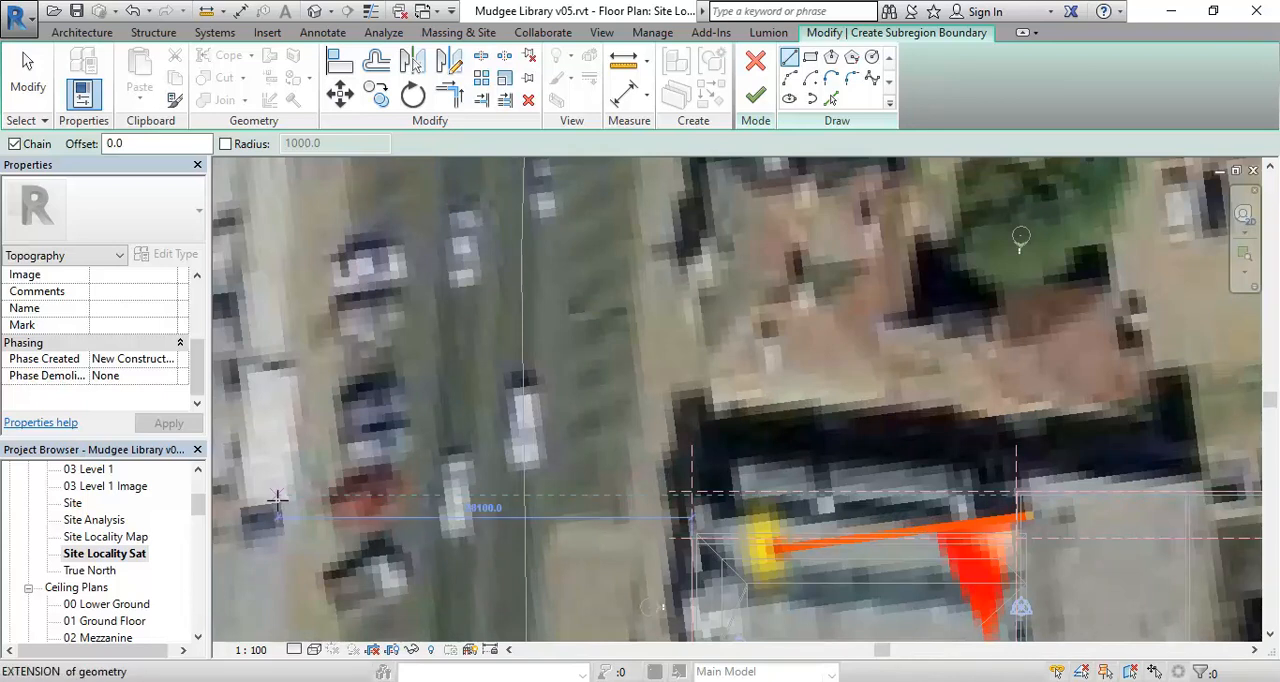
- Switch the subregion sketch to the Site Analysis floor plan, at the street frontage beside the library
double_click(92, 520)
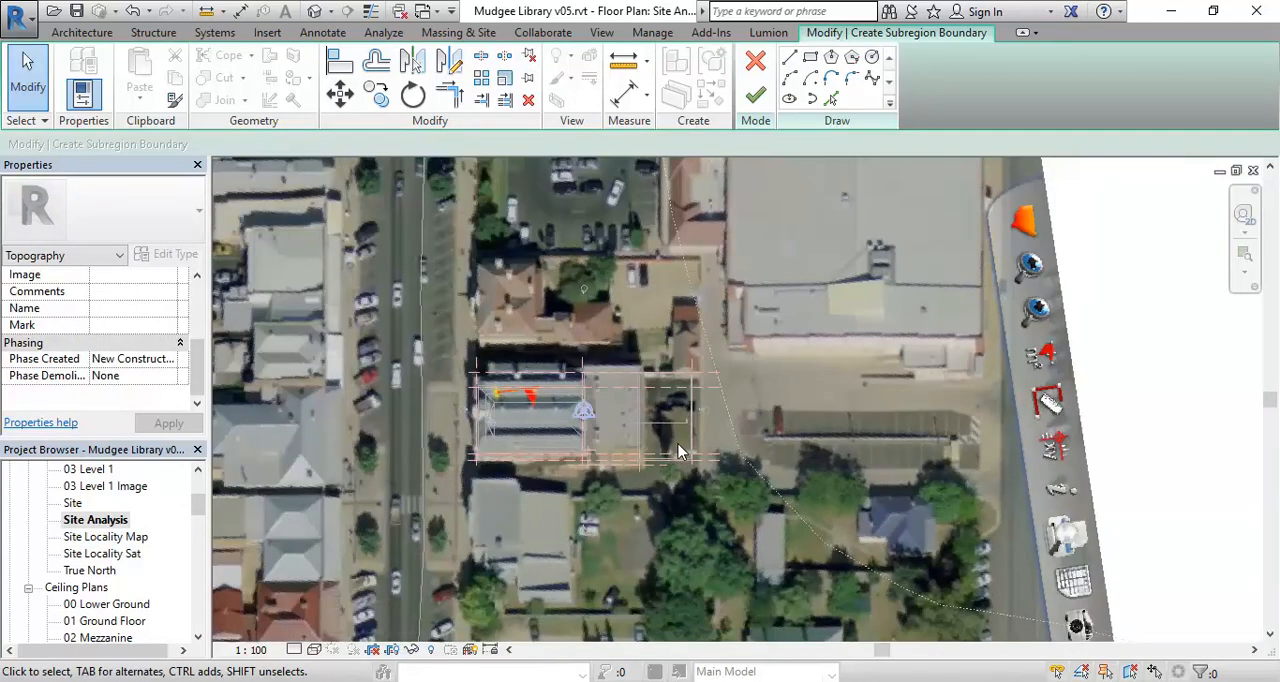
scroll(435, 380, down, 1)
middle_drag(435, 380, 620, 415)
scroll(620, 415, up, 4)
scroll(620, 415, up, 3)
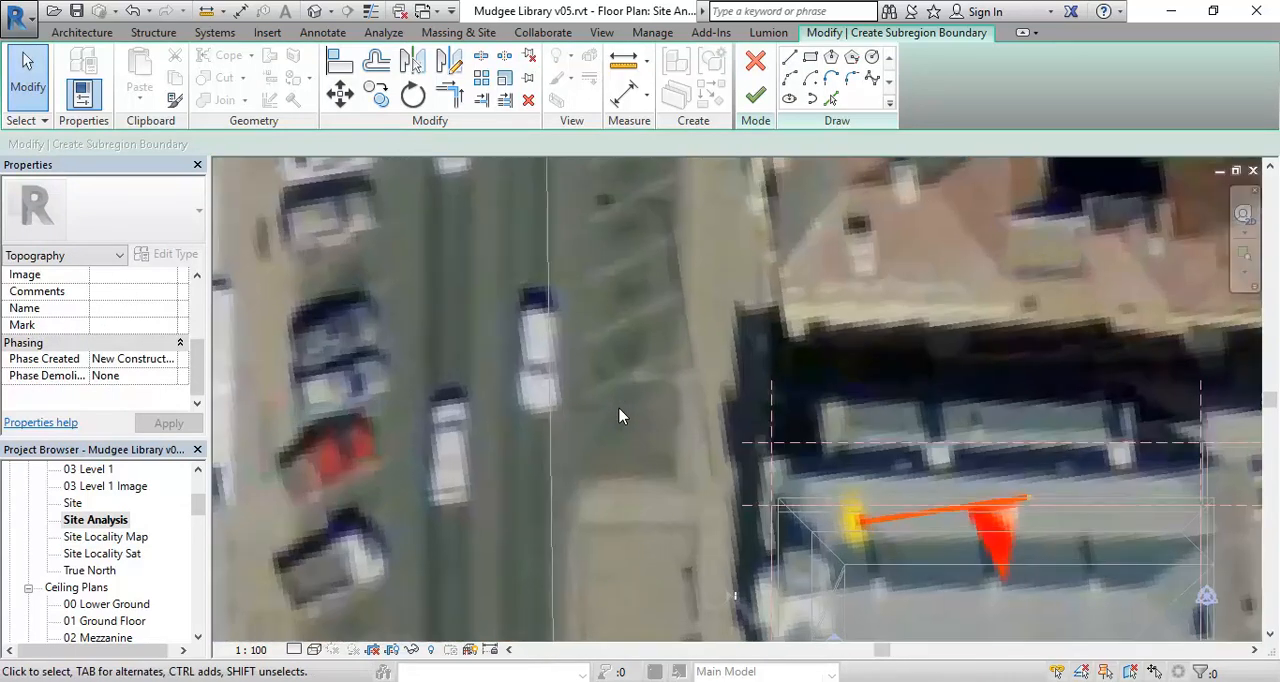
scroll(620, 415, down, 3)
middle_drag(620, 415, 585, 442)
scroll(584, 452, up, 2)
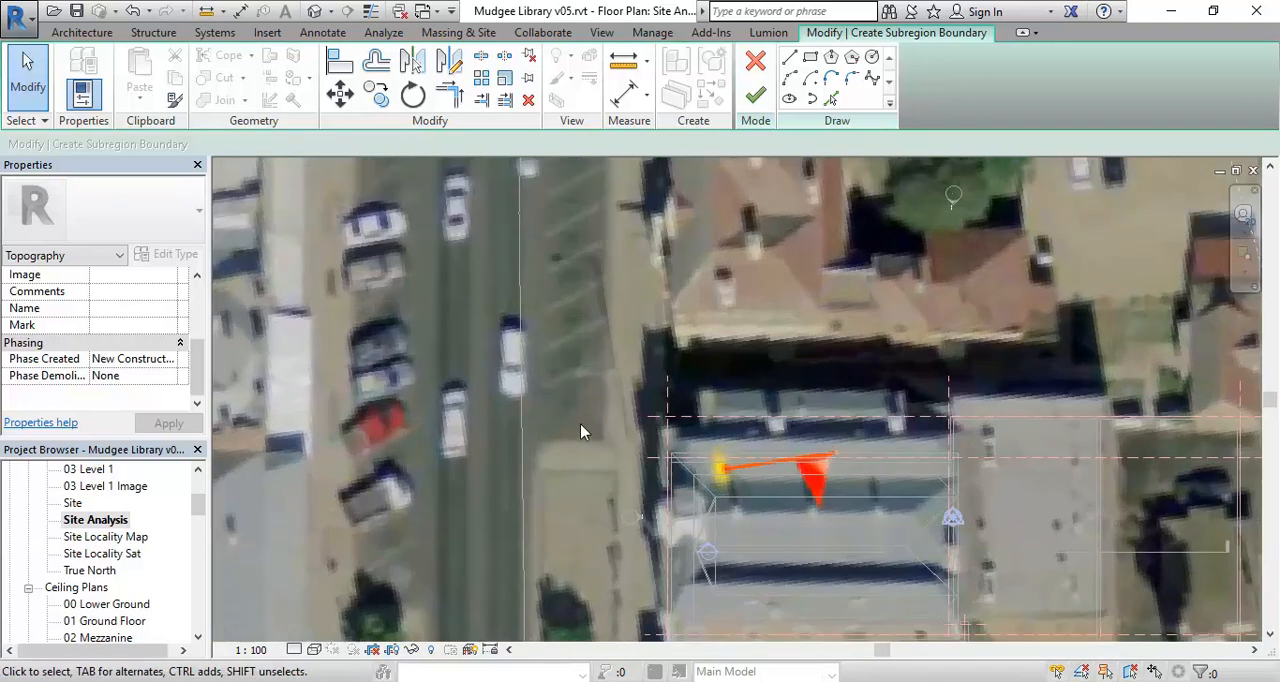
scroll(582, 452, up, 2)
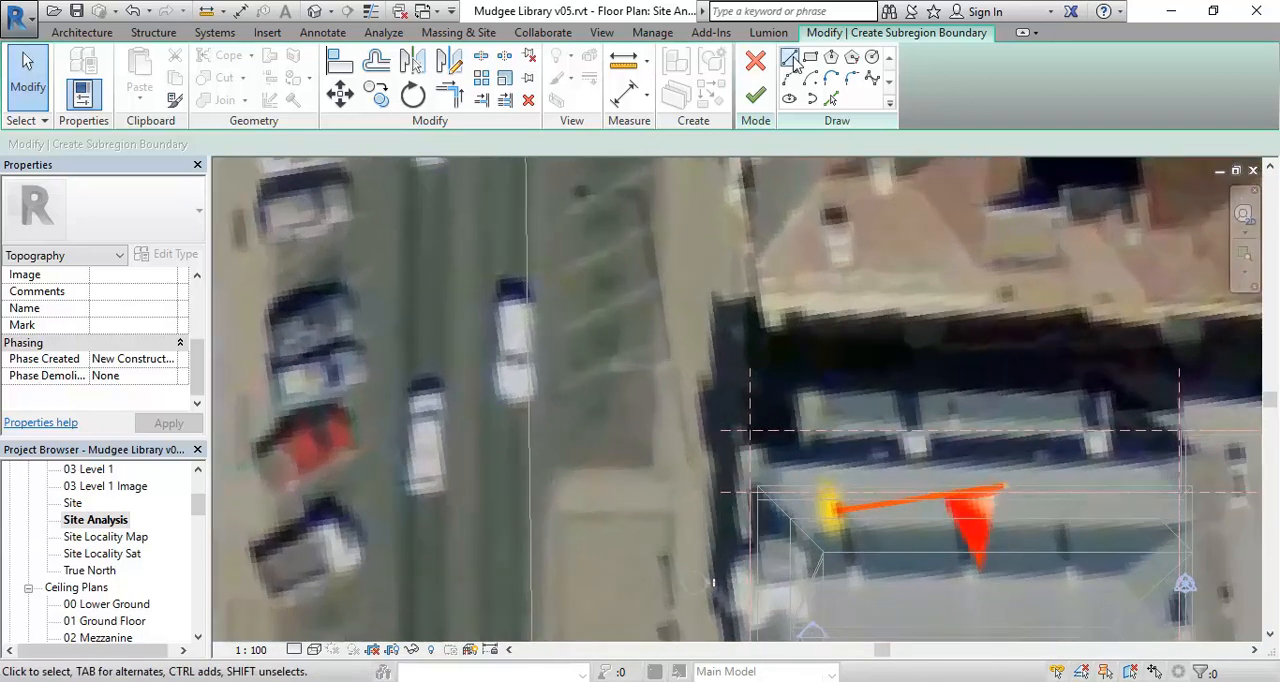
- Draw subregion boundary lines across the paved kerb area by the library and straight up the parking bays' edge to the next kerb extension
click(790, 58)
scroll(567, 485, up, 1)
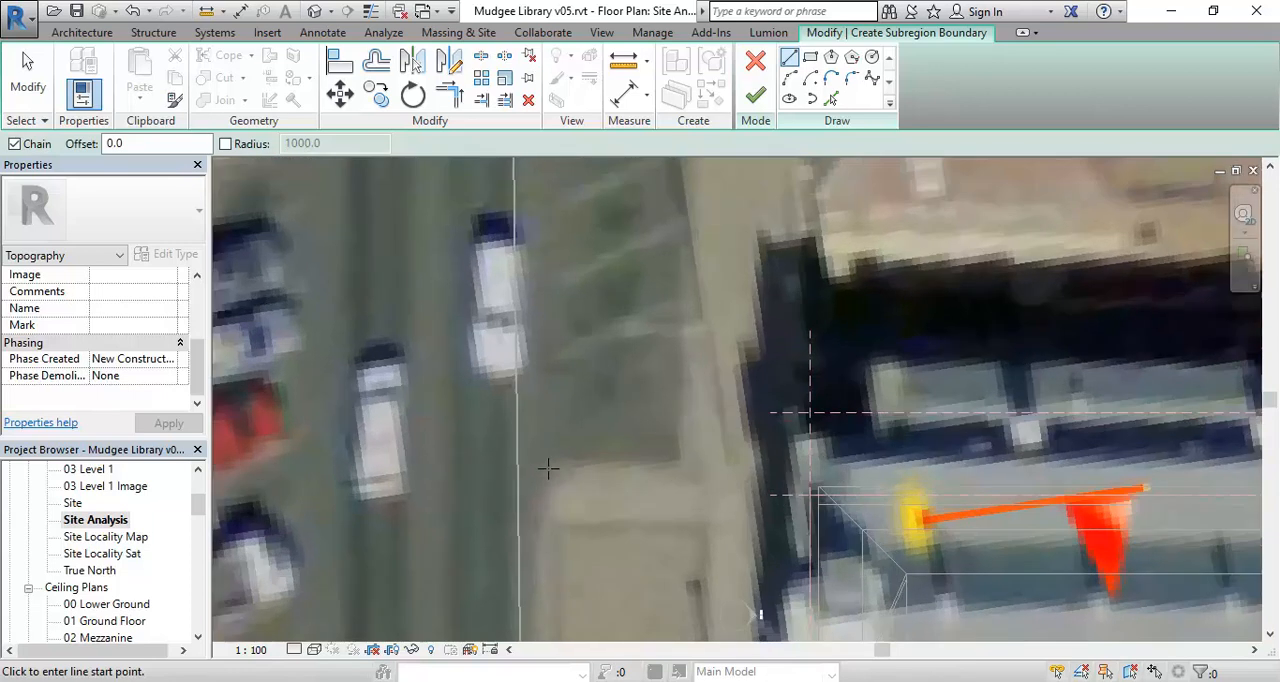
click(548, 467)
click(692, 467)
scroll(680, 264, down, 2)
middle_drag(682, 275, 664, 570)
scroll(650, 243, down, 1)
middle_drag(650, 255, 650, 475)
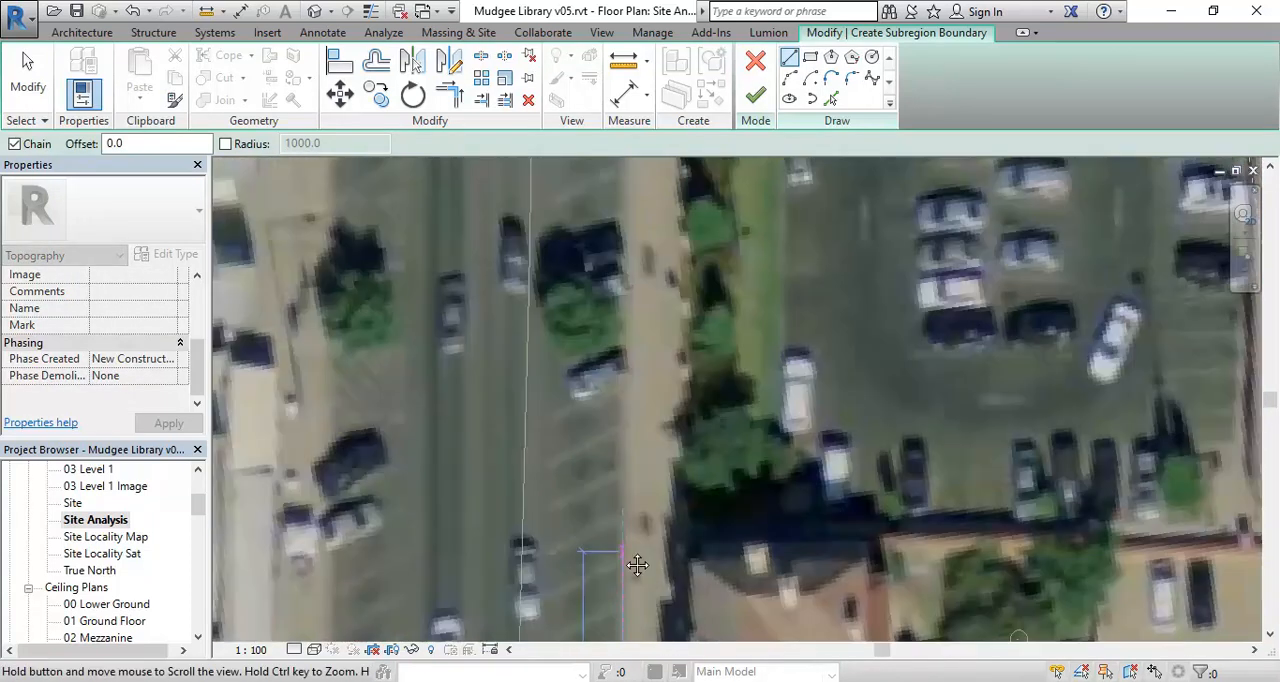
middle_drag(631, 228, 631, 428)
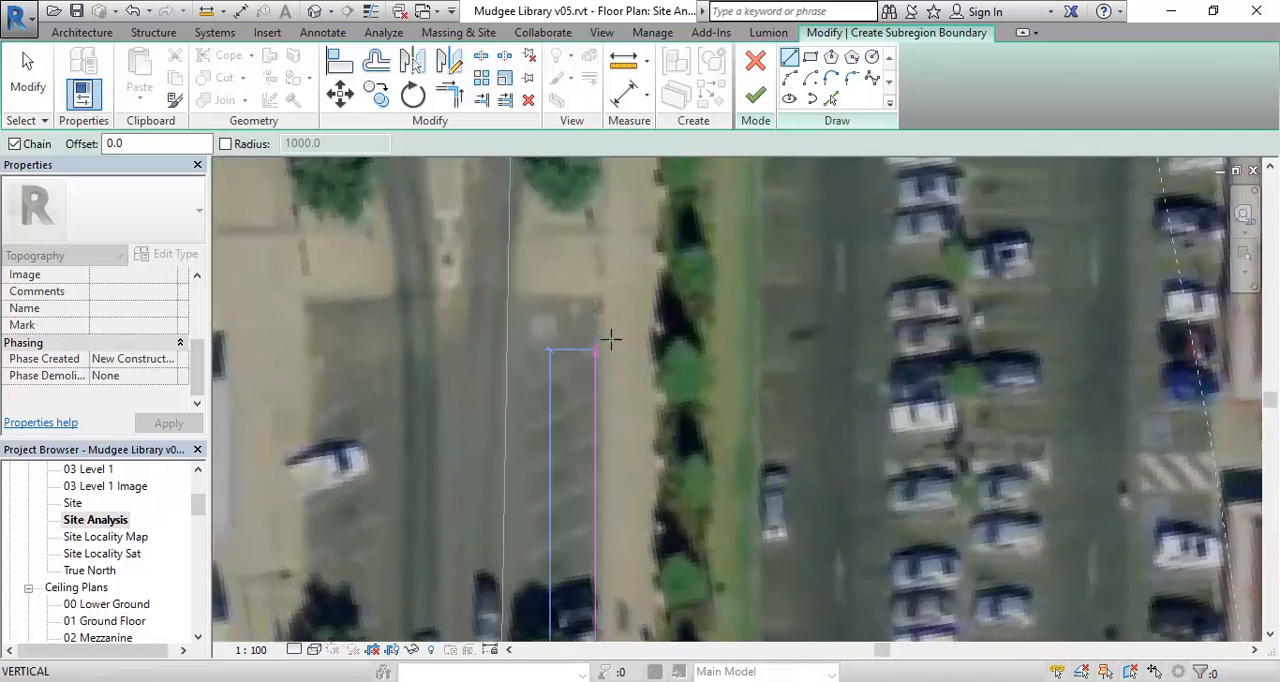
middle_drag(594, 223, 618, 340)
scroll(652, 330, up, 4)
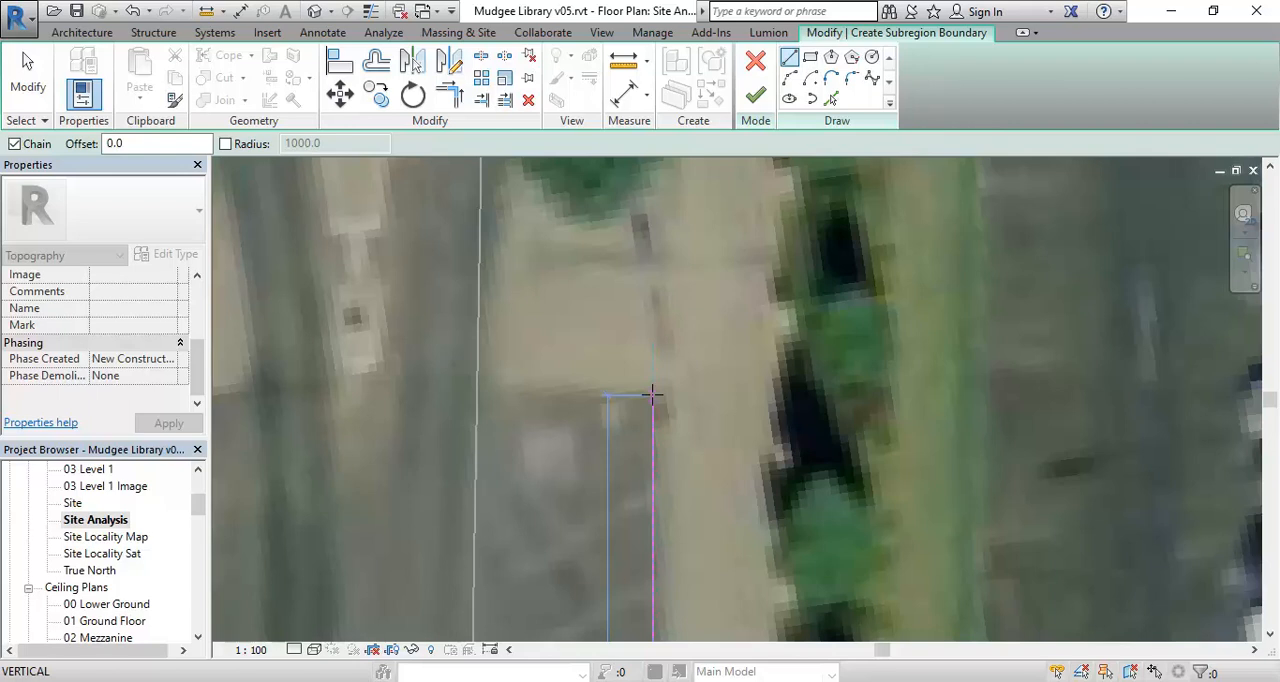
click(651, 395)
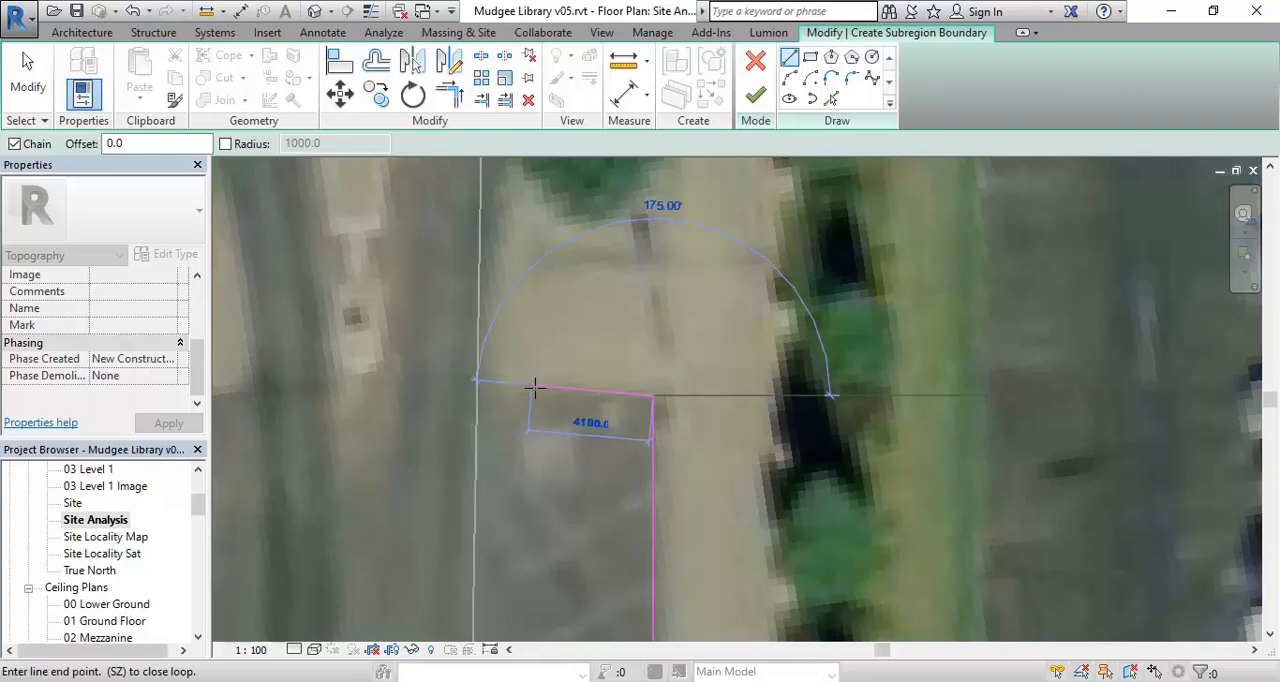
- Draw the boundary about 5300 mm out along the kerb extension and straight up to where the street corner begins curving
click(496, 395)
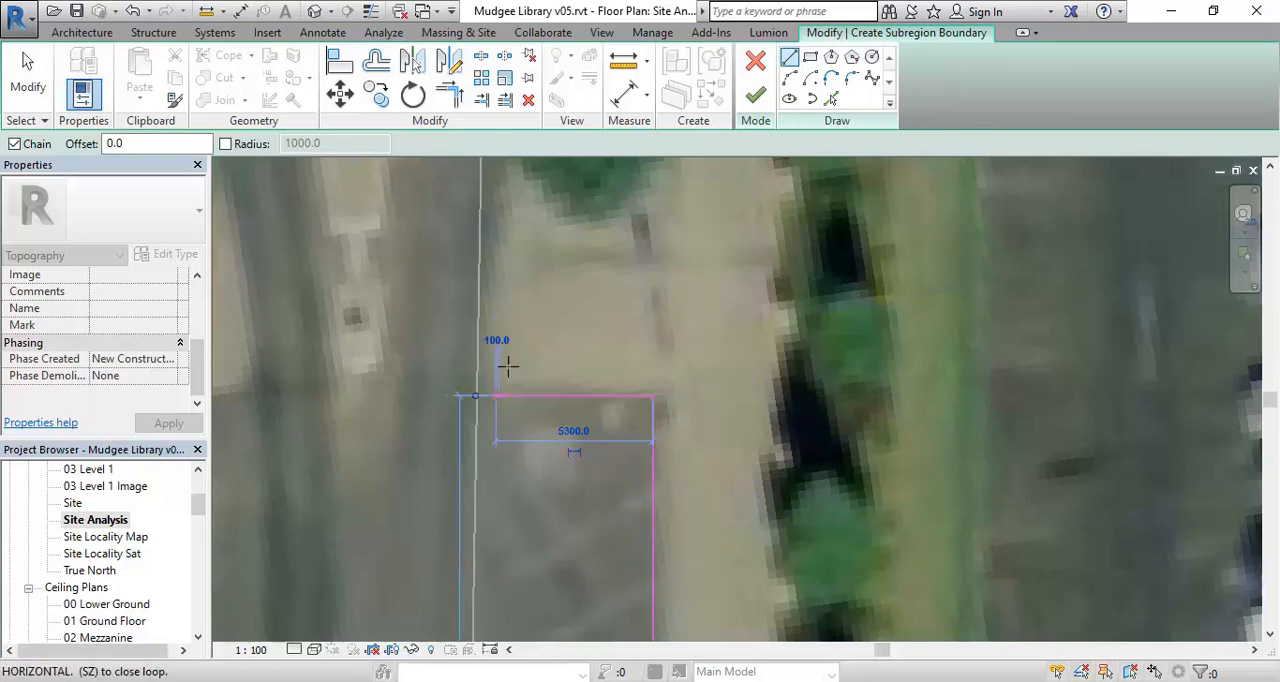
scroll(520, 230, down, 3)
middle_drag(523, 229, 527, 486)
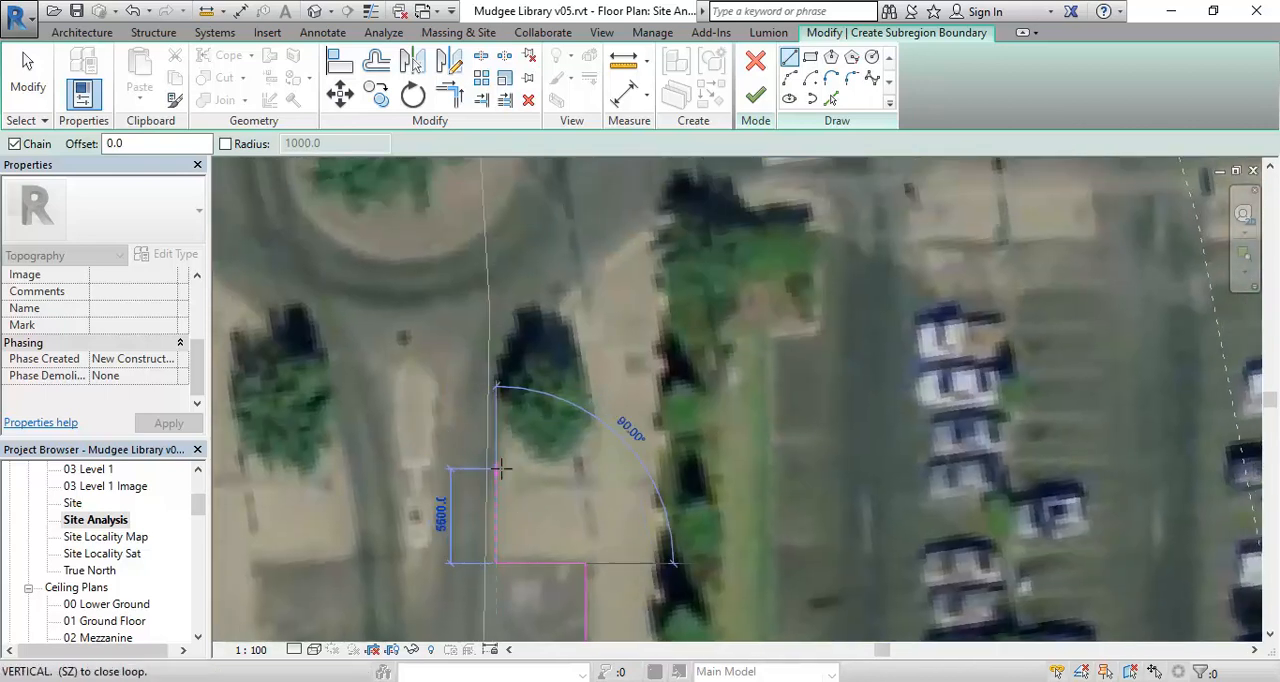
click(503, 458)
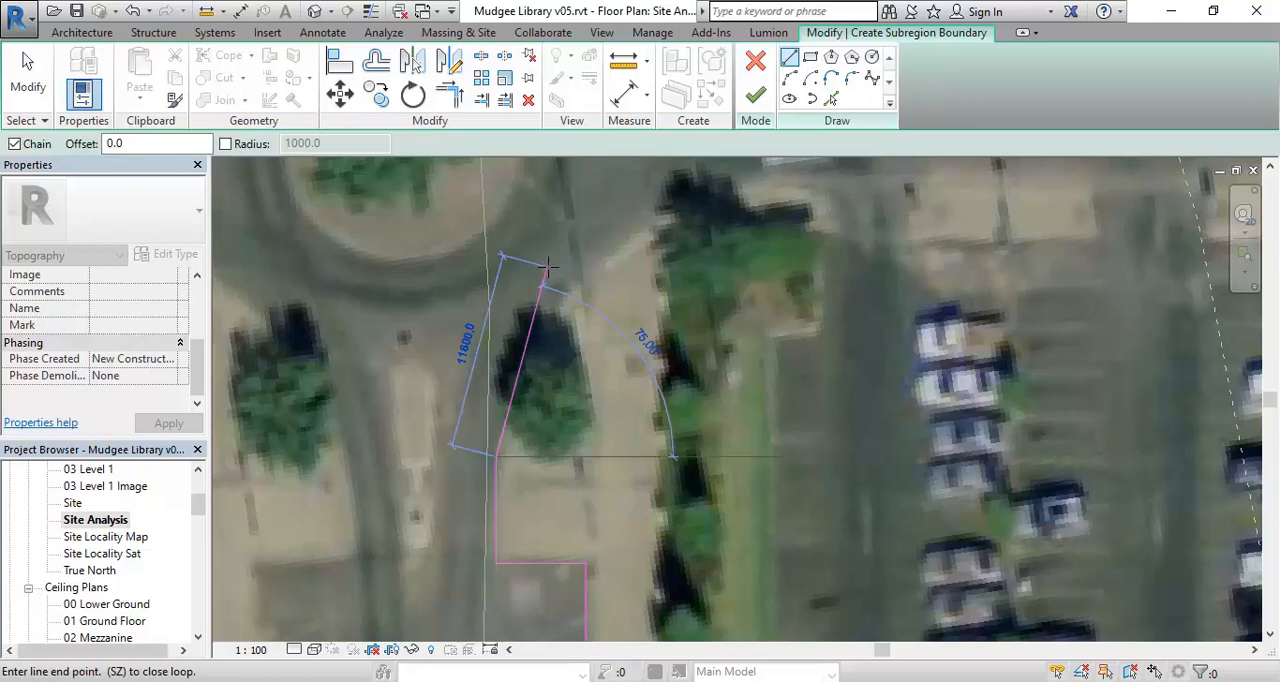
- Draw a tangent boundary arc of about 15916 mm radius around the street corner beside the roundabout
click(792, 78)
click(729, 173)
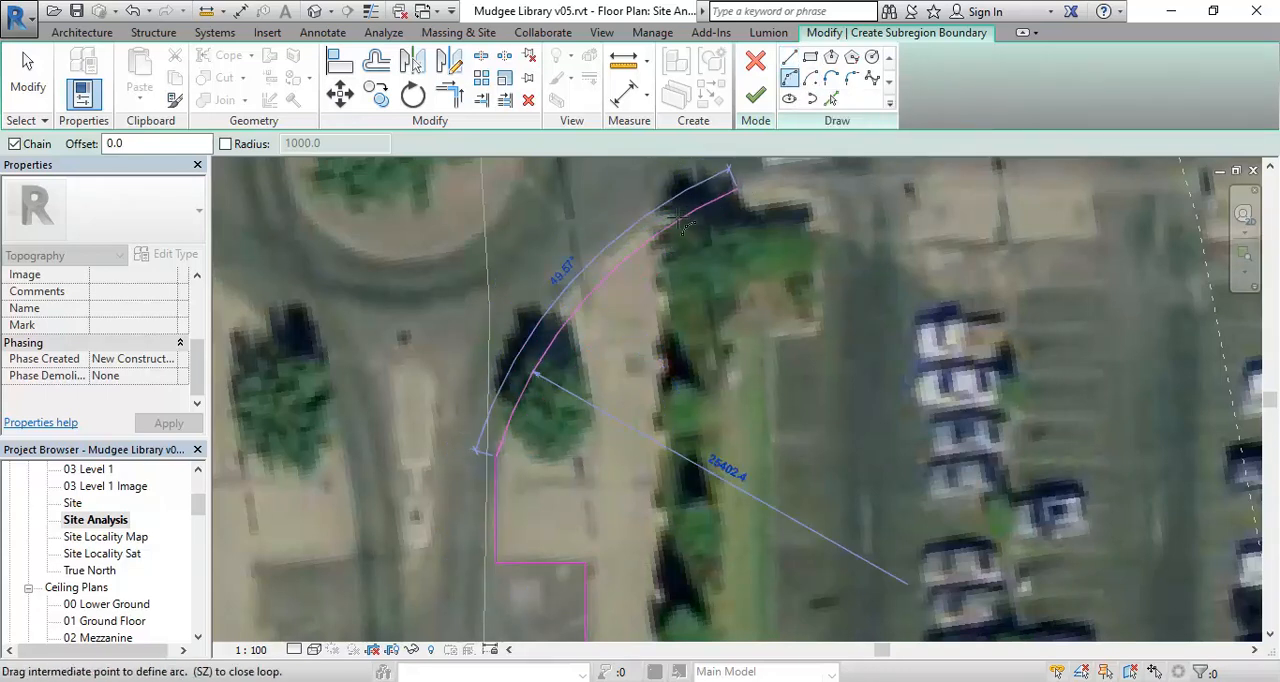
click(597, 246)
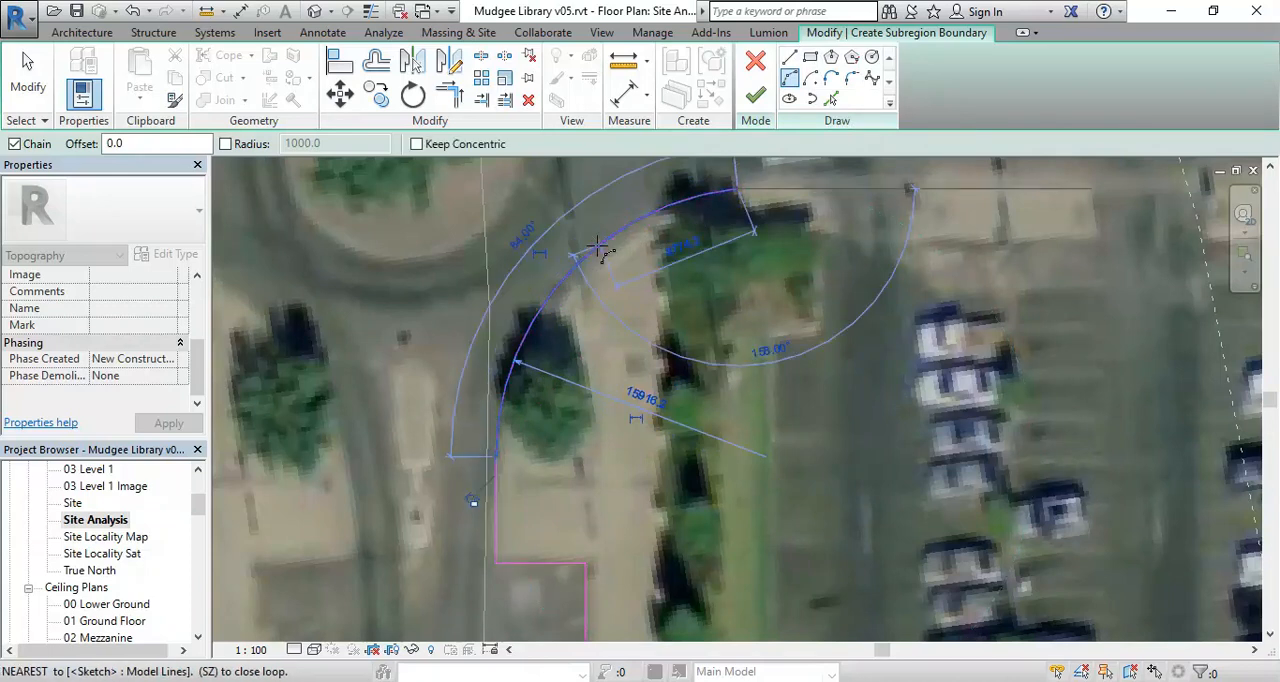
middle_drag(646, 243, 552, 341)
- Draw boundary lines down the garden bed's car park side and back to the edge of the green strip
click(790, 58)
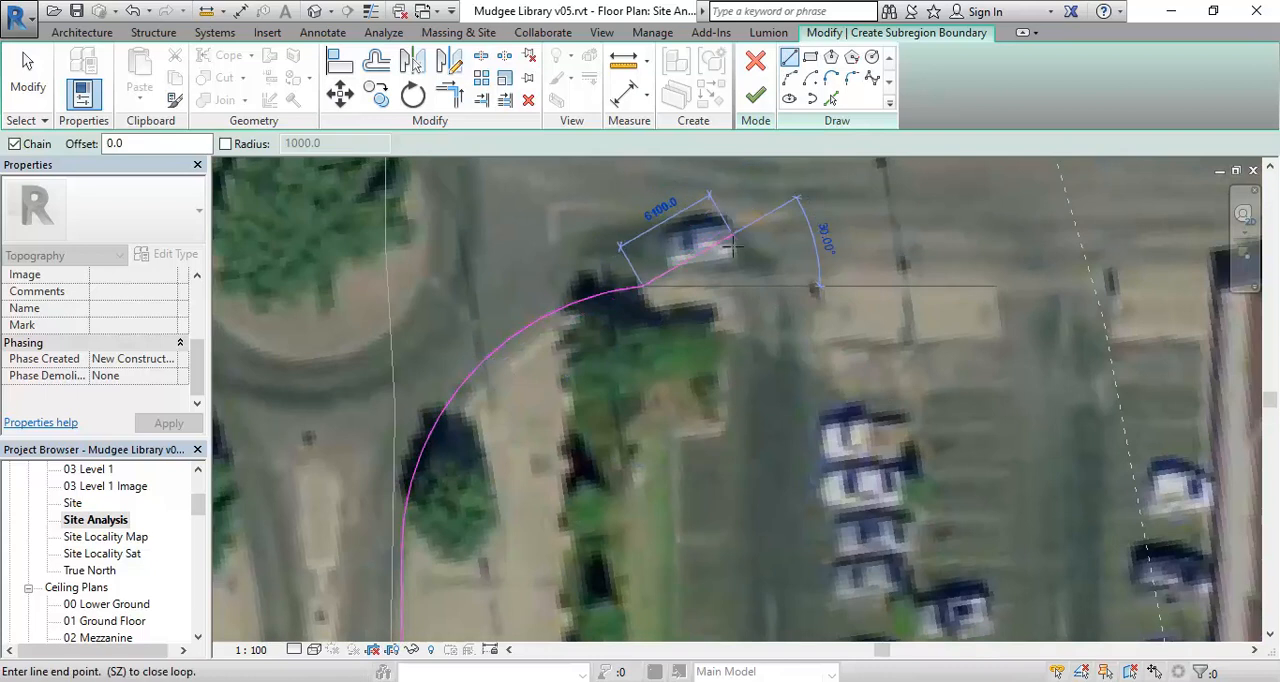
click(726, 432)
scroll(679, 437, up, 2)
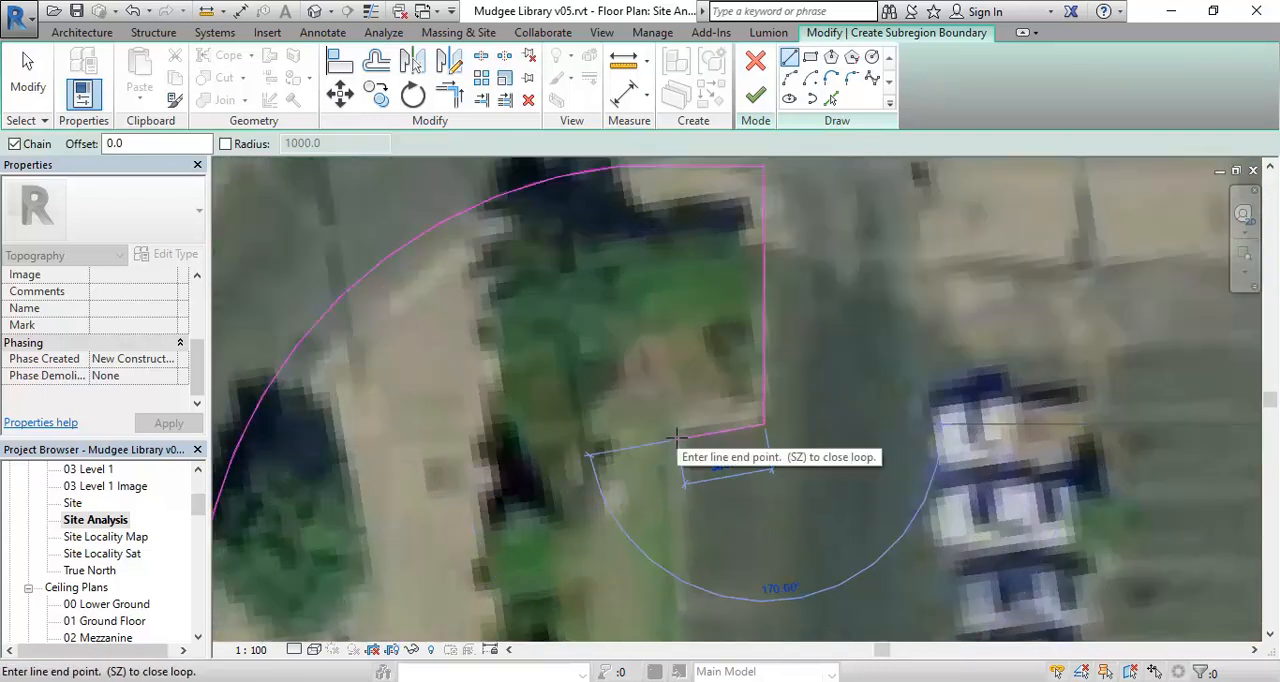
click(679, 438)
- Draw the boundary down the green strip along the car park and step it around the corner parking bay
scroll(680, 438, down, 4)
middle_drag(688, 574, 710, 350)
middle_drag(713, 520, 672, 286)
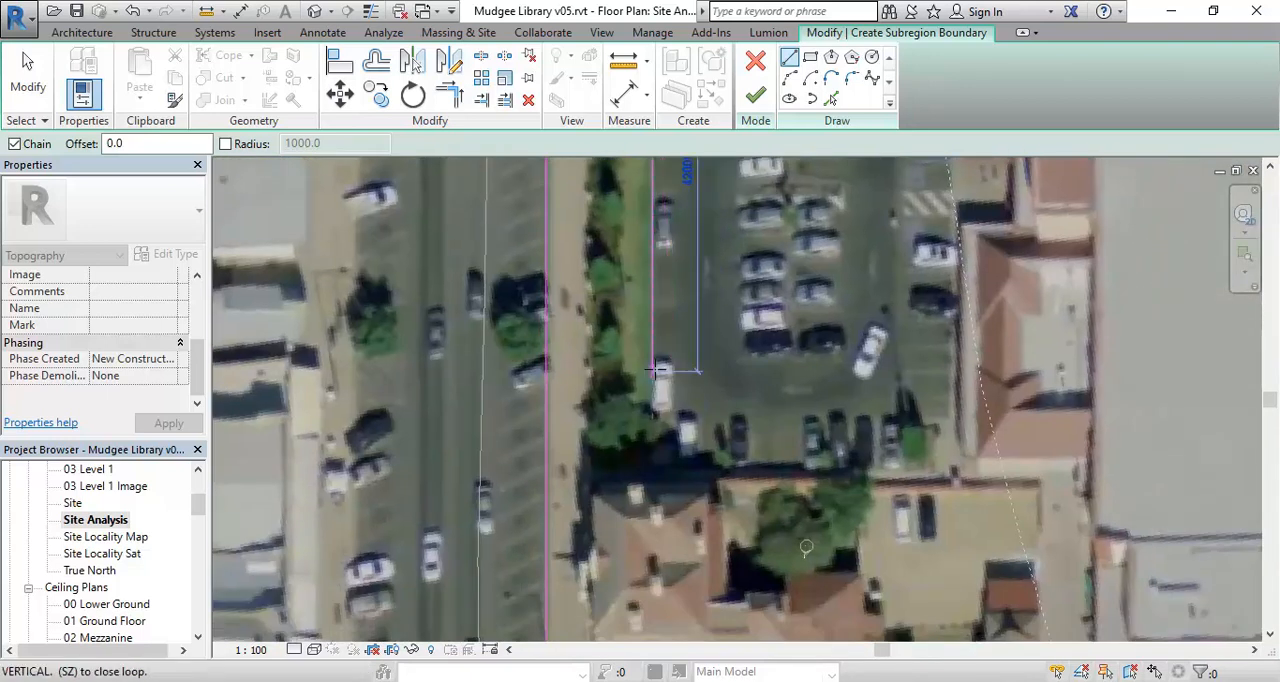
scroll(664, 392, up, 2)
scroll(656, 440, down, 2)
middle_drag(656, 440, 631, 389)
scroll(622, 405, up, 2)
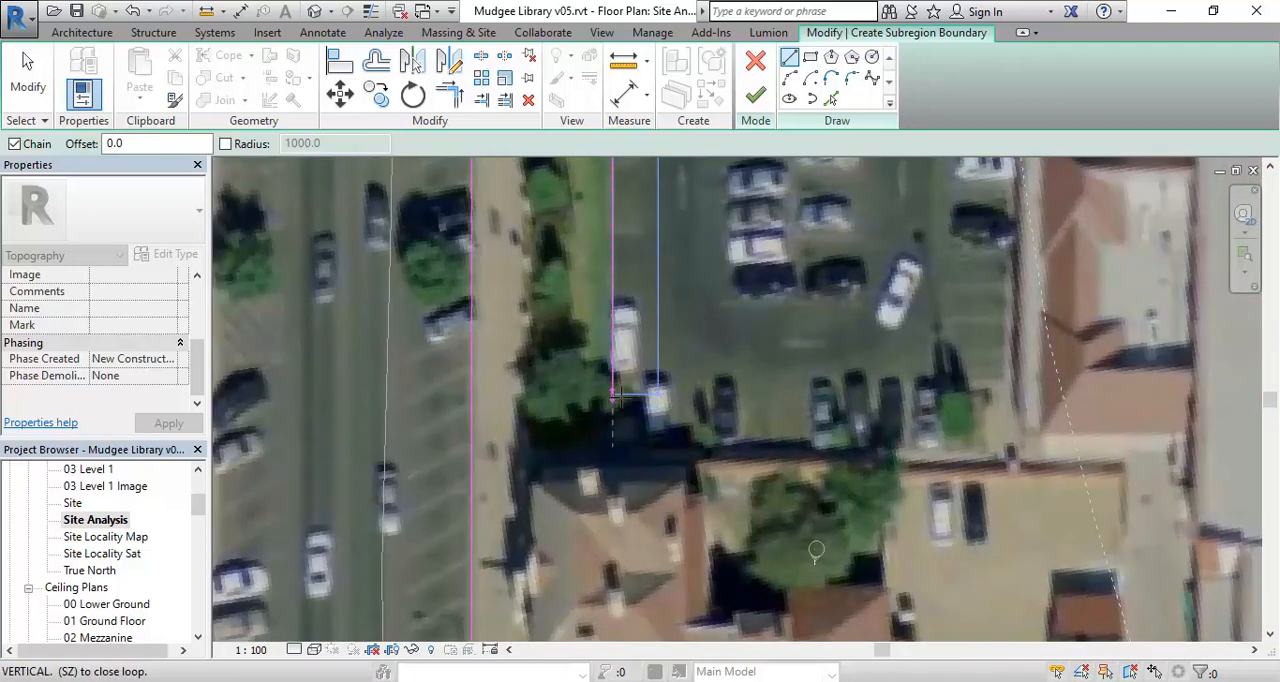
scroll(616, 390, up, 2)
click(613, 380)
click(656, 378)
click(657, 506)
- Draw the boundary along the rear edge of the car park and step it around the corner tree bed
scroll(762, 497, down, 1)
middle_drag(762, 497, 449, 482)
scroll(549, 475, down, 3)
middle_drag(650, 480, 673, 505)
scroll(673, 505, up, 2)
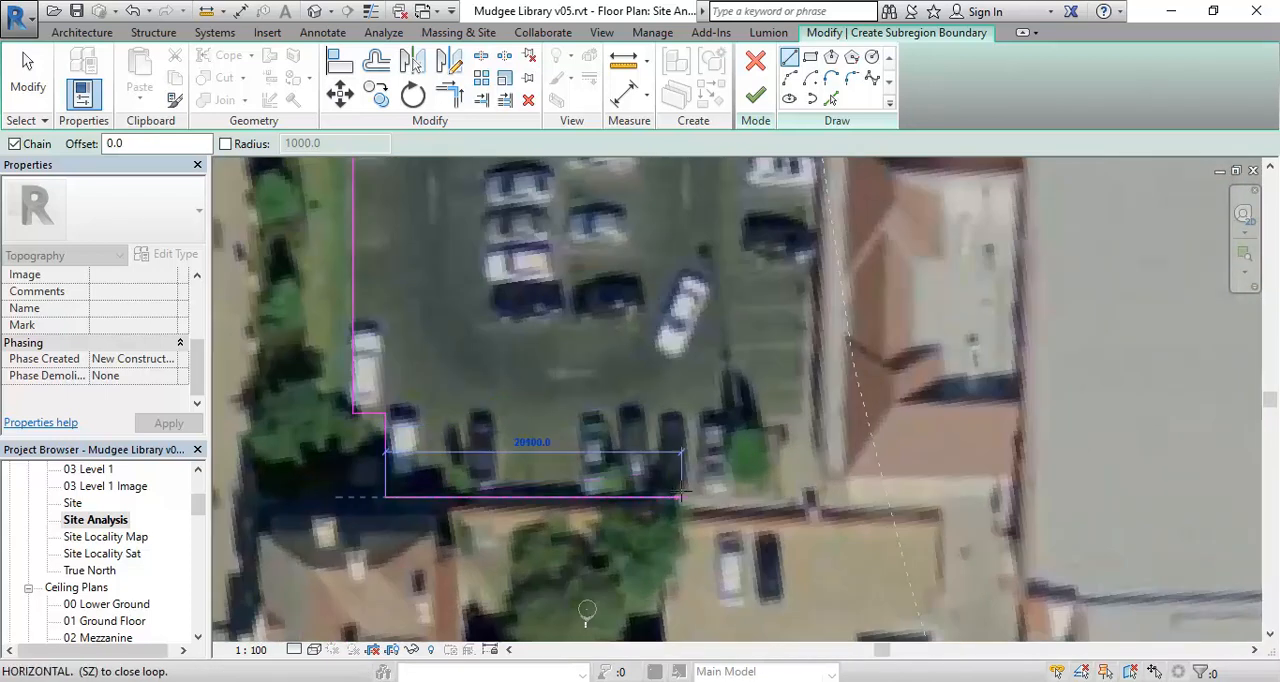
click(728, 495)
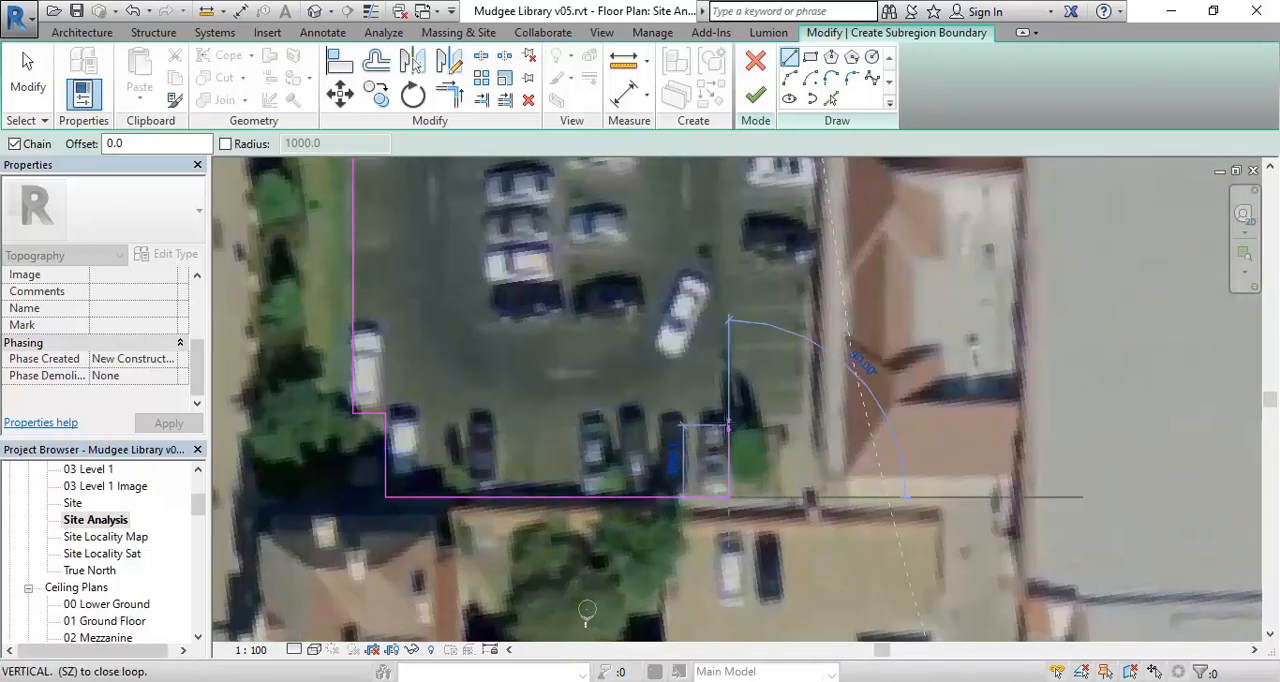
click(728, 424)
click(806, 423)
- Draw the boundary straight up the car park edge beside the red-roofed building to the paving at the cross street
scroll(817, 363, down, 1)
middle_drag(812, 388, 771, 580)
scroll(771, 580, down, 1)
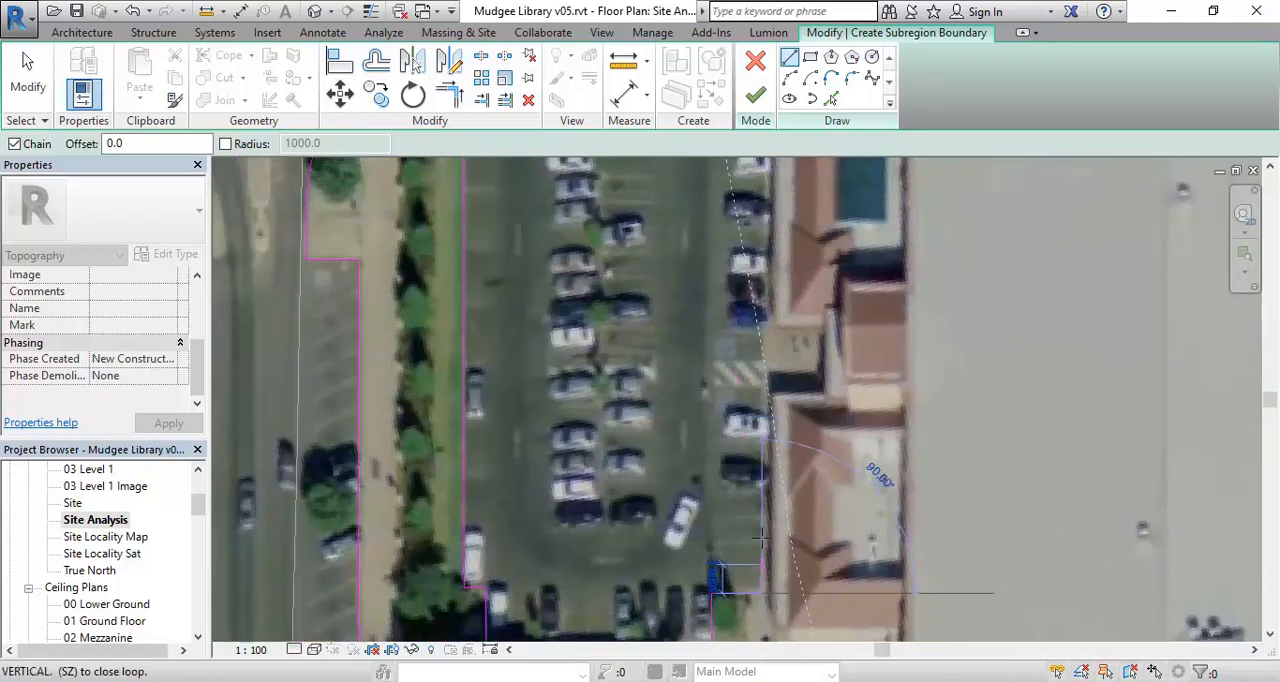
middle_drag(757, 338, 757, 414)
middle_drag(731, 282, 733, 538)
scroll(733, 538, down, 3)
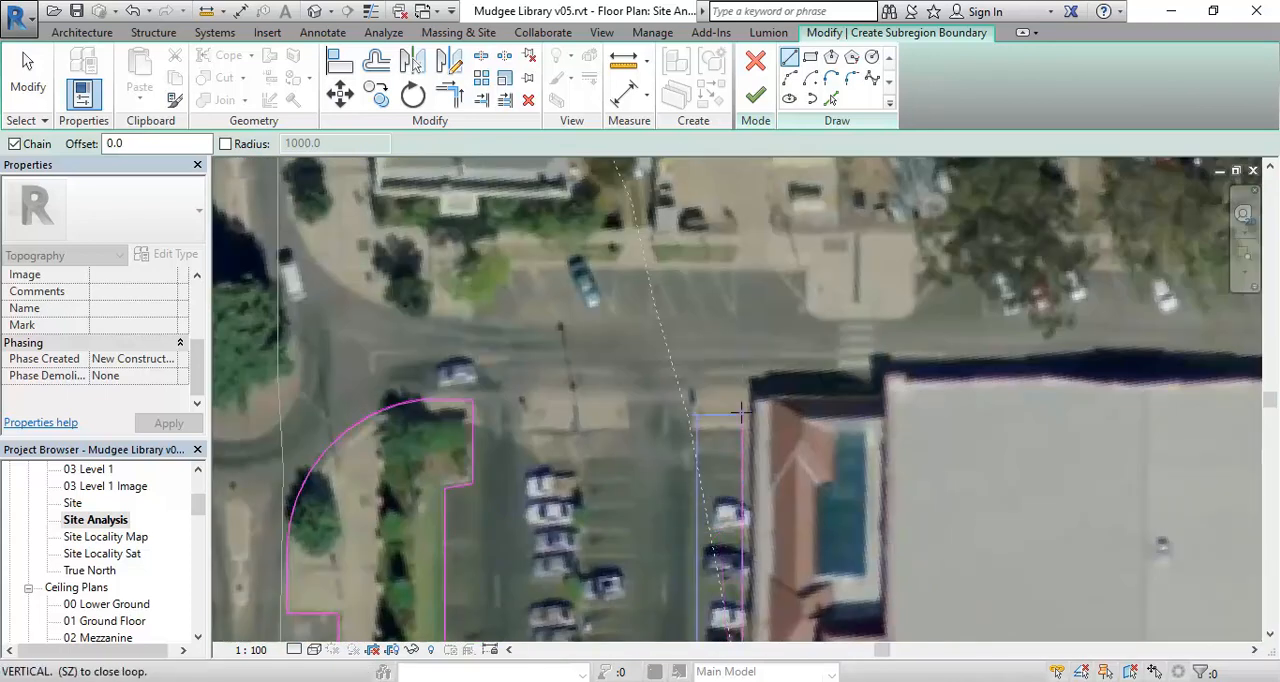
scroll(743, 422, up, 5)
click(743, 440)
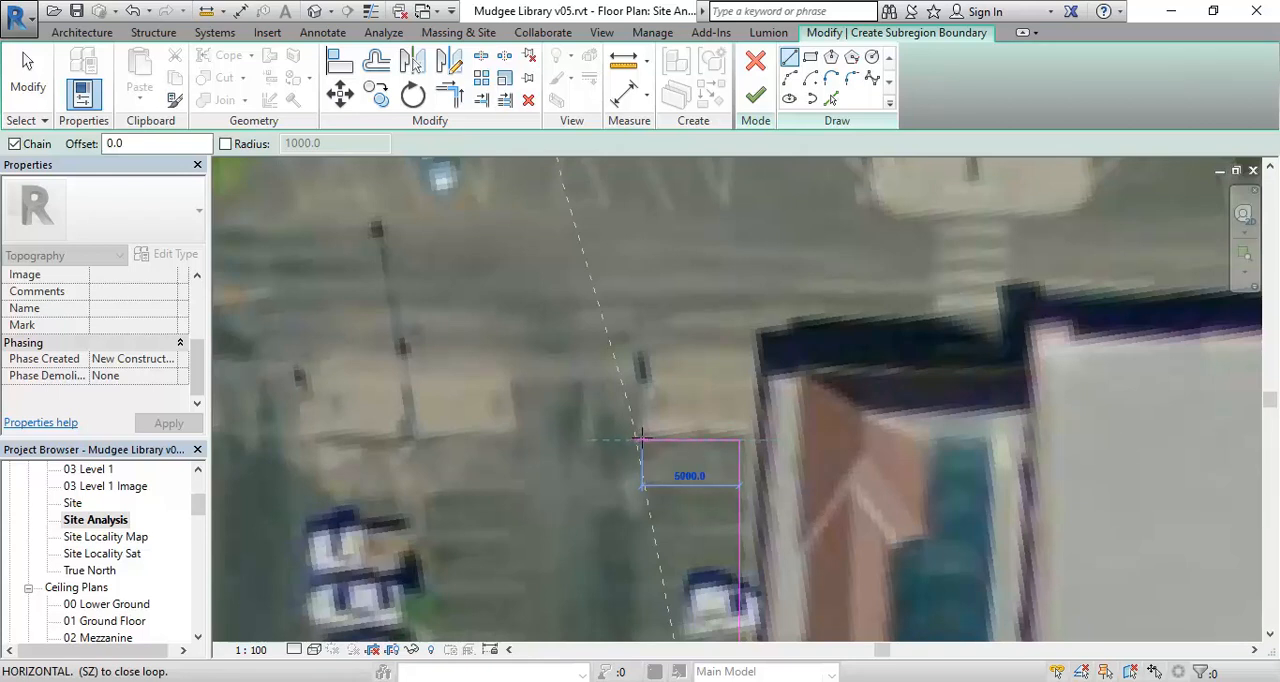
- Draw boundary lines about 5000 mm across and about 4000 mm up around the paving beside the car park entrance
click(640, 437)
scroll(652, 440, down, 2)
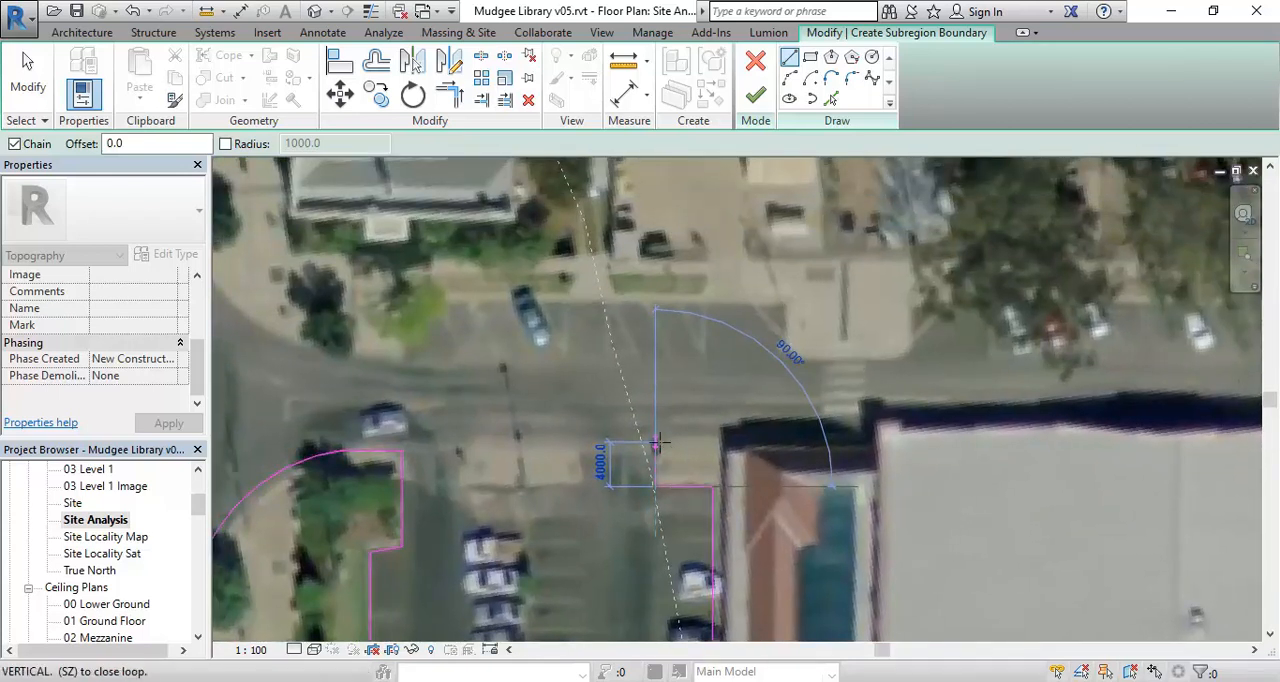
click(655, 440)
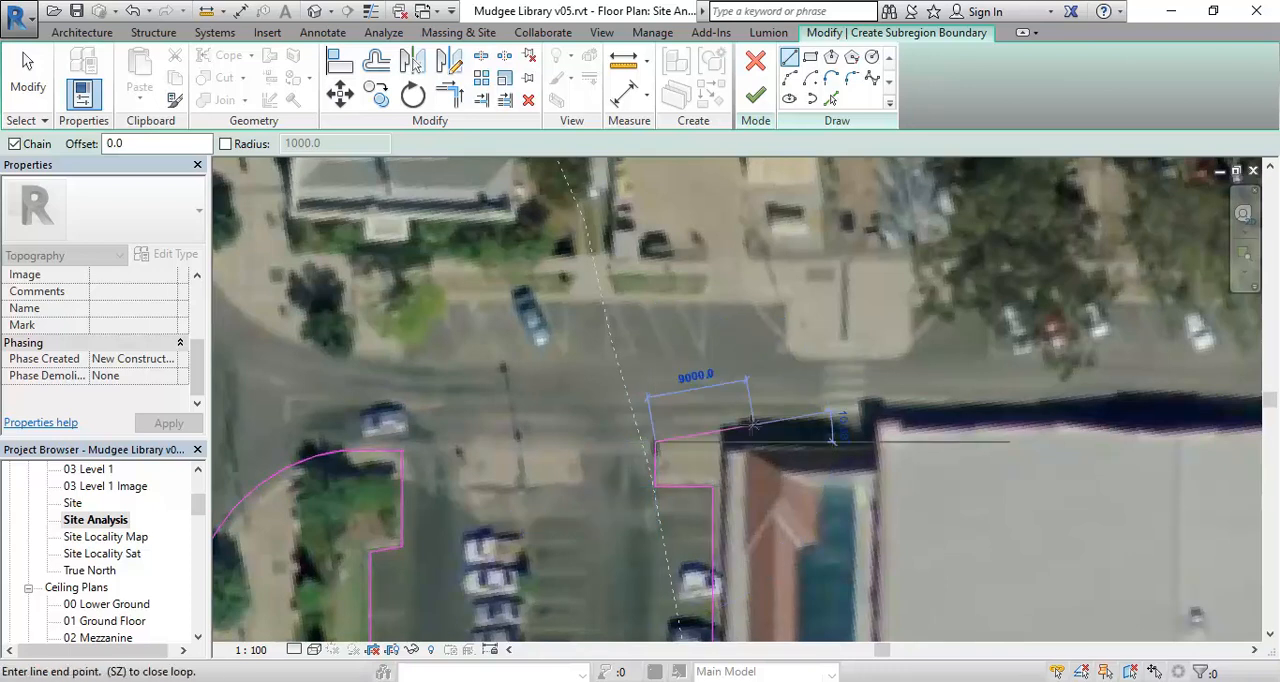
- Draw the boundary horizontally along the street front of the large grey-roofed building to its far corner
scroll(752, 428, down, 1)
middle_drag(752, 428, 634, 410)
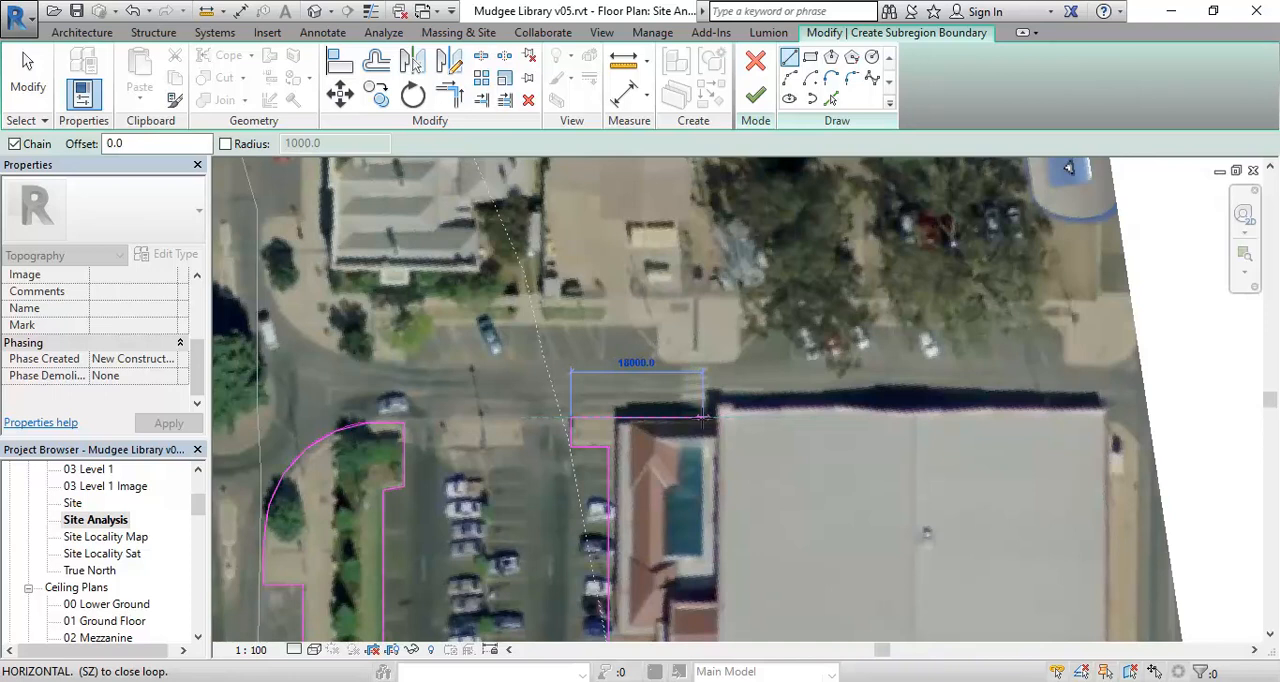
mouse_move(1111, 420)
middle_down()
mouse_move(920, 443)
mouse_move(966, 448)
mouse_move(951, 429)
mouse_move(896, 421)
middle_up()
scroll(896, 421, up, 3)
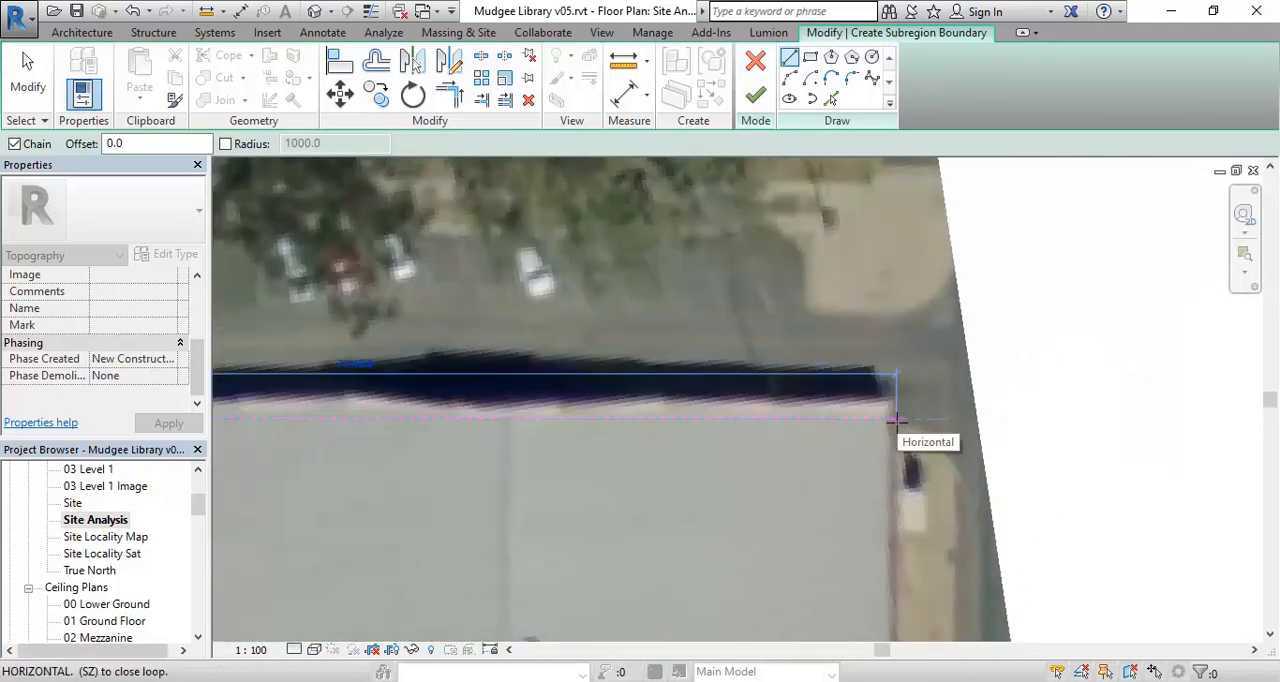
click(899, 419)
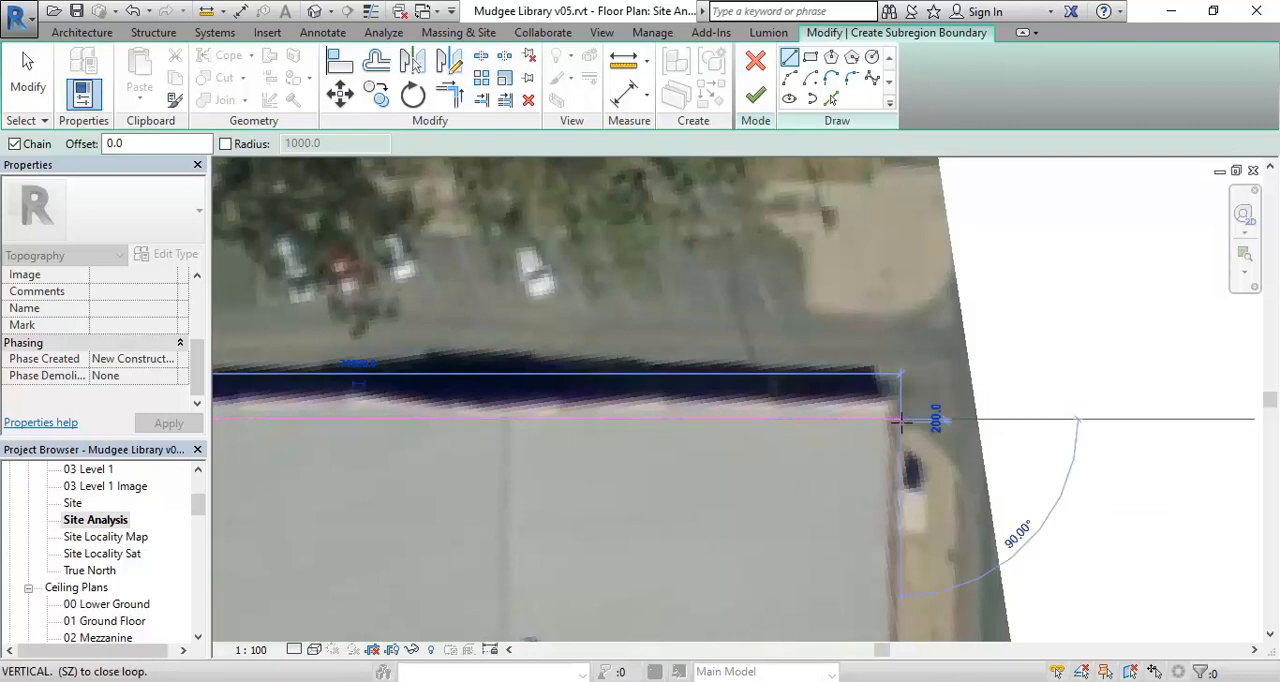
- Step the boundary up across the street, along the base of the corner paving, and about 4700 mm up its side
click(898, 319)
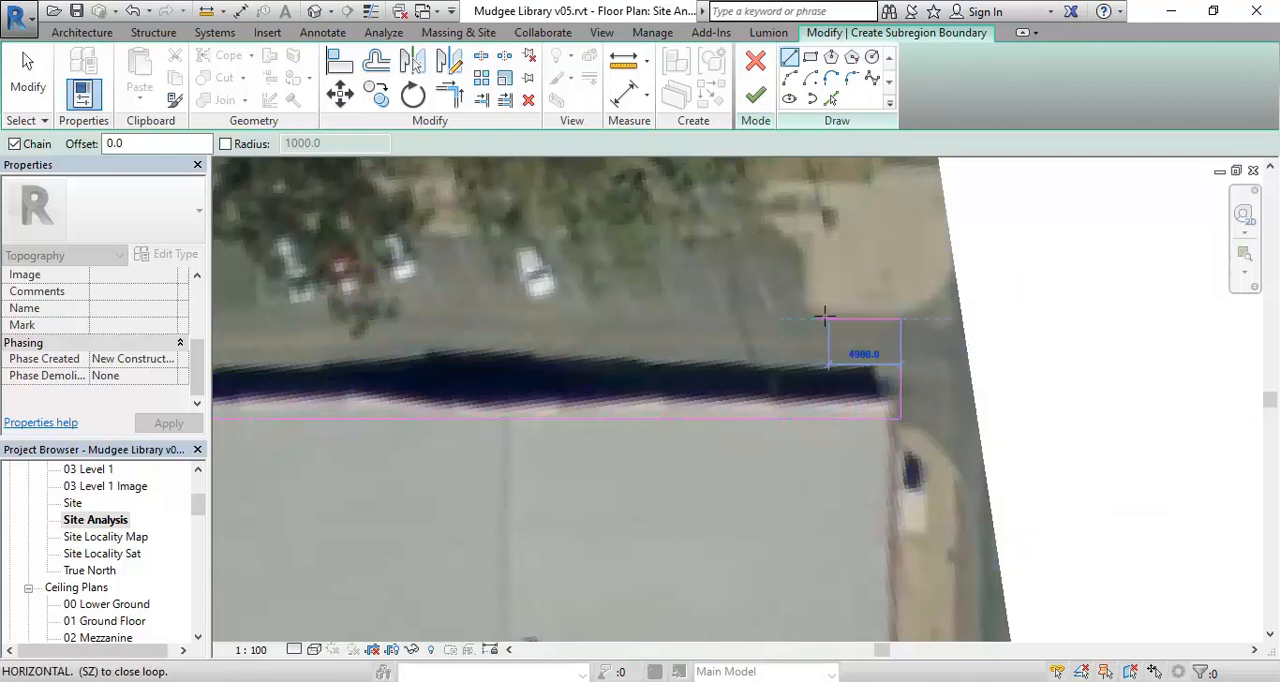
click(809, 319)
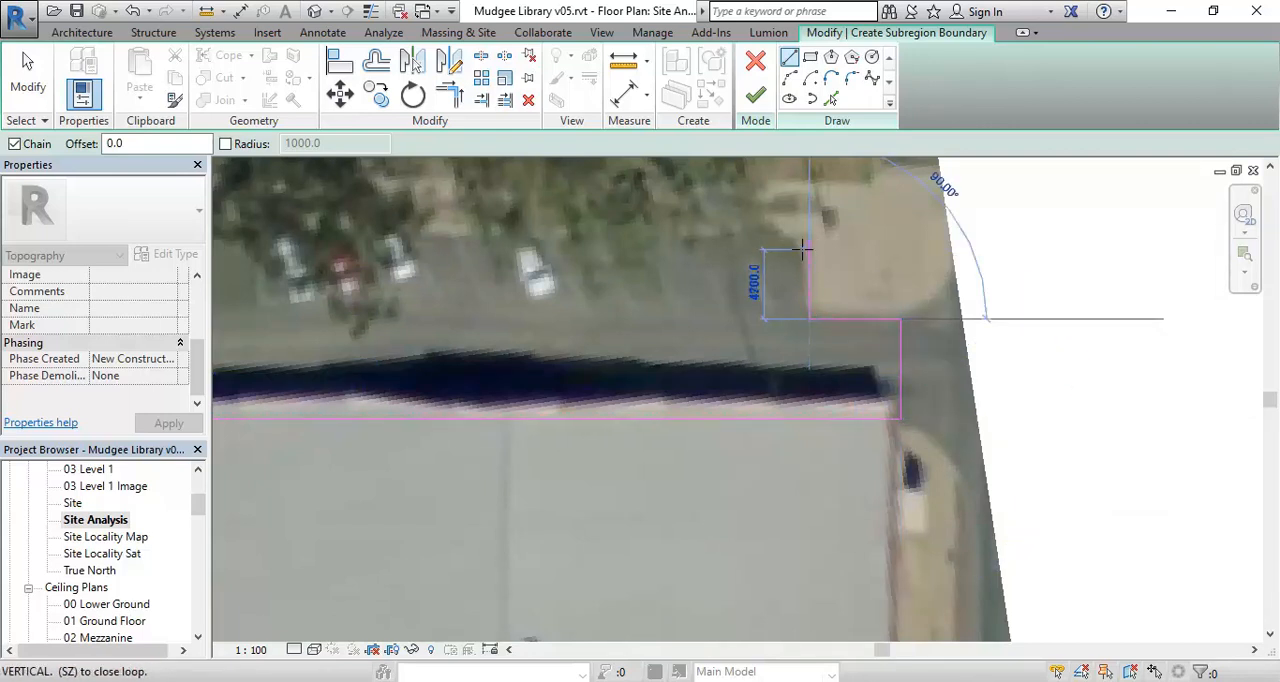
click(809, 252)
- Draw a diagonal boundary line about 3300 mm long from the corner paving to the kerb behind the street parking
middle_drag(805, 280, 803, 423)
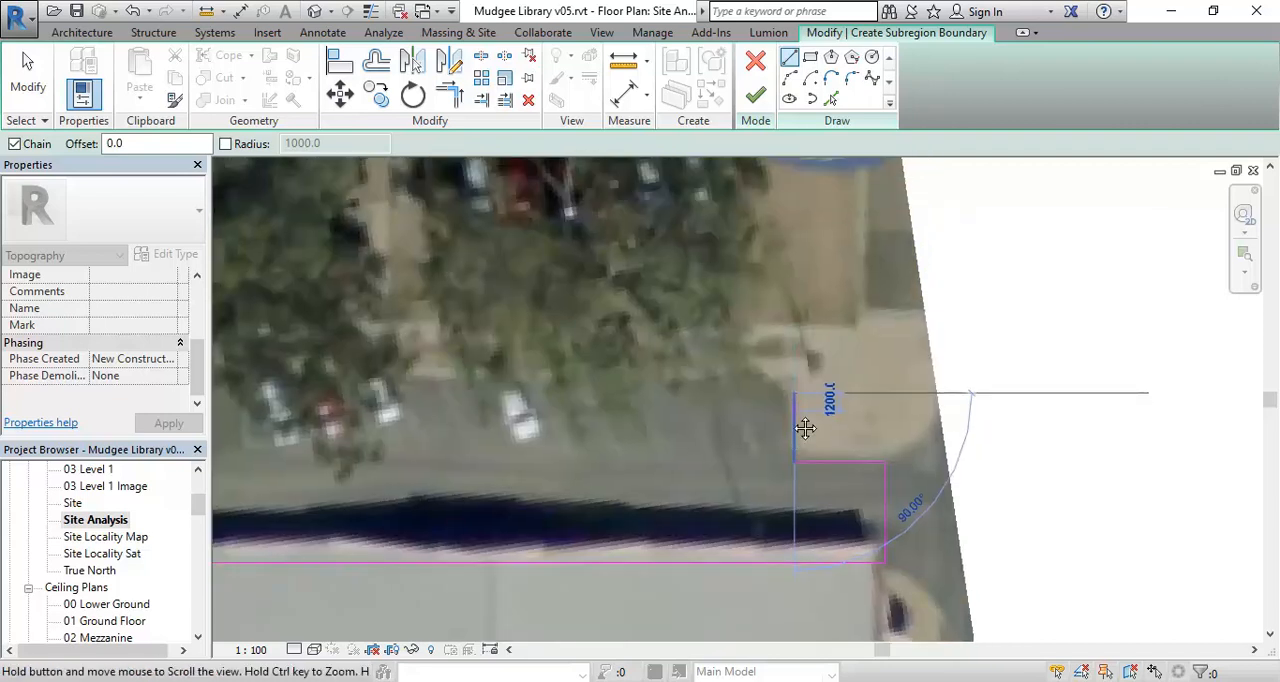
scroll(760, 378, down, 5)
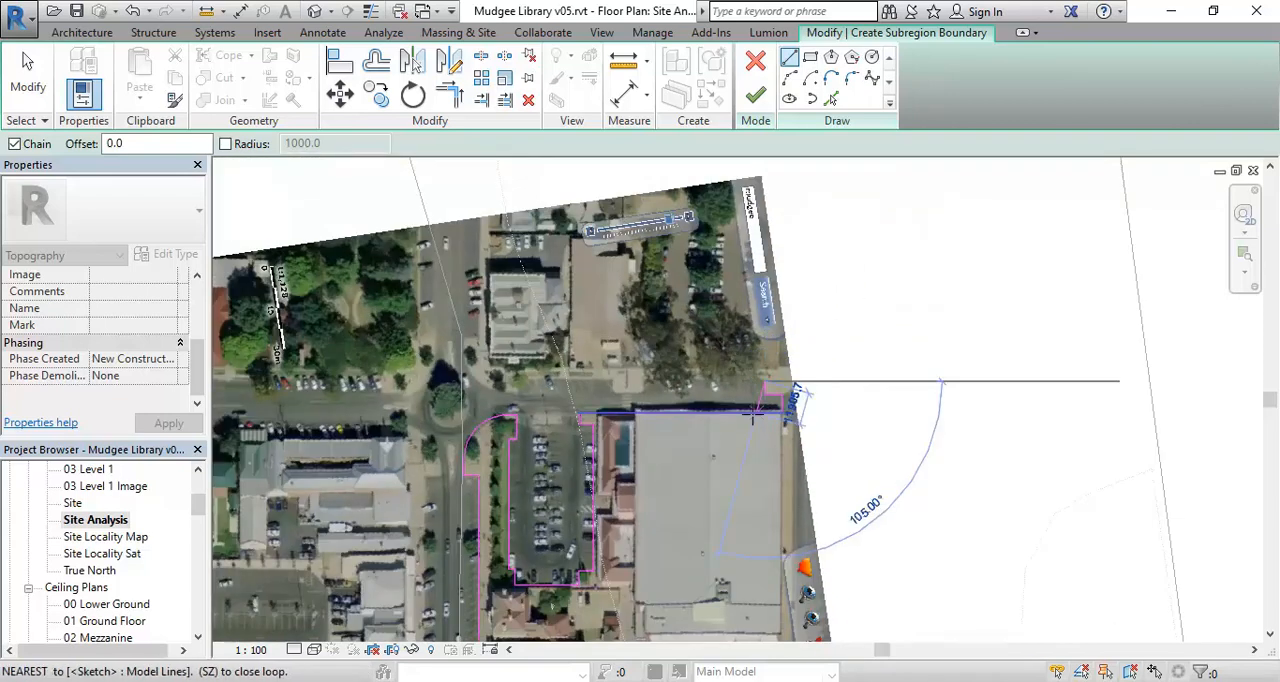
click(757, 414)
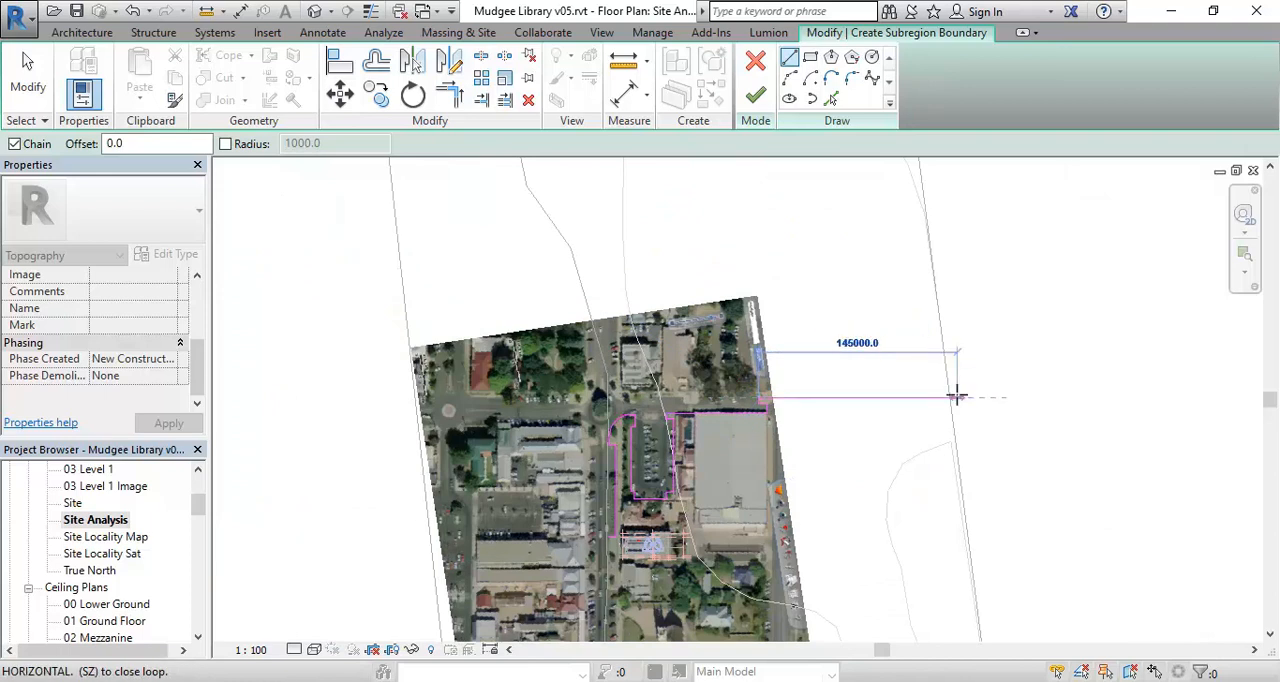
scroll(760, 400, up, 5)
scroll(792, 427, up, 2)
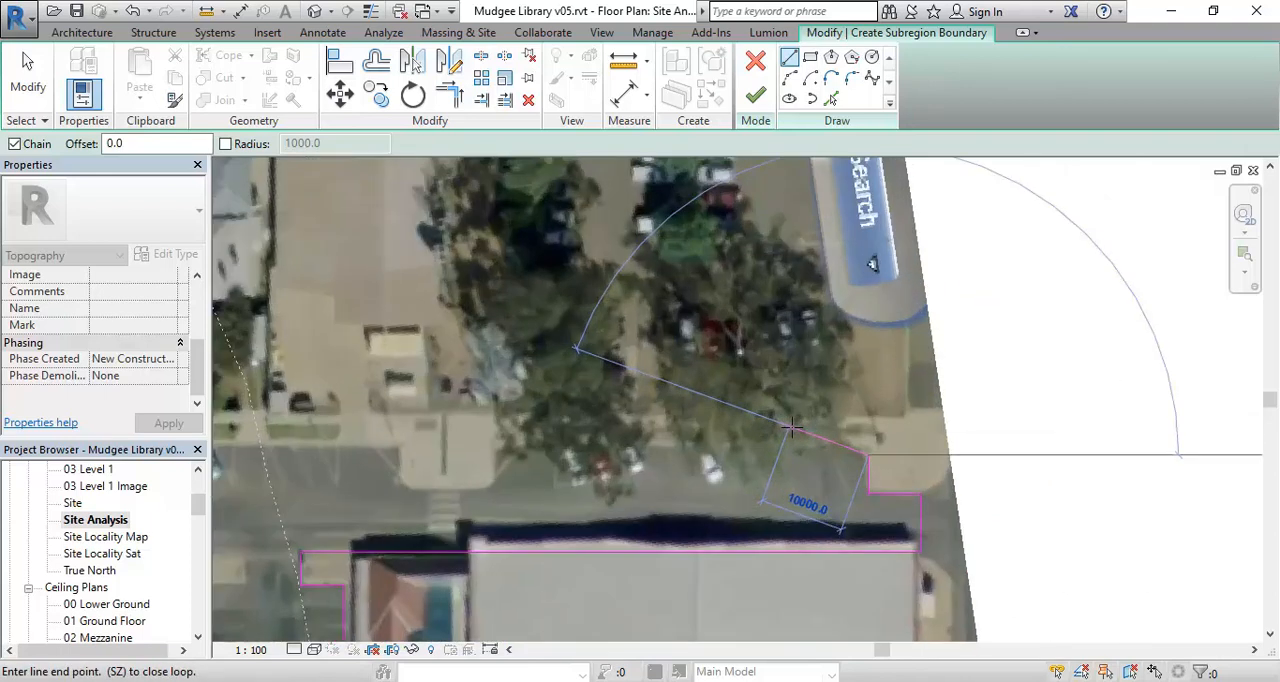
scroll(829, 427, up, 3)
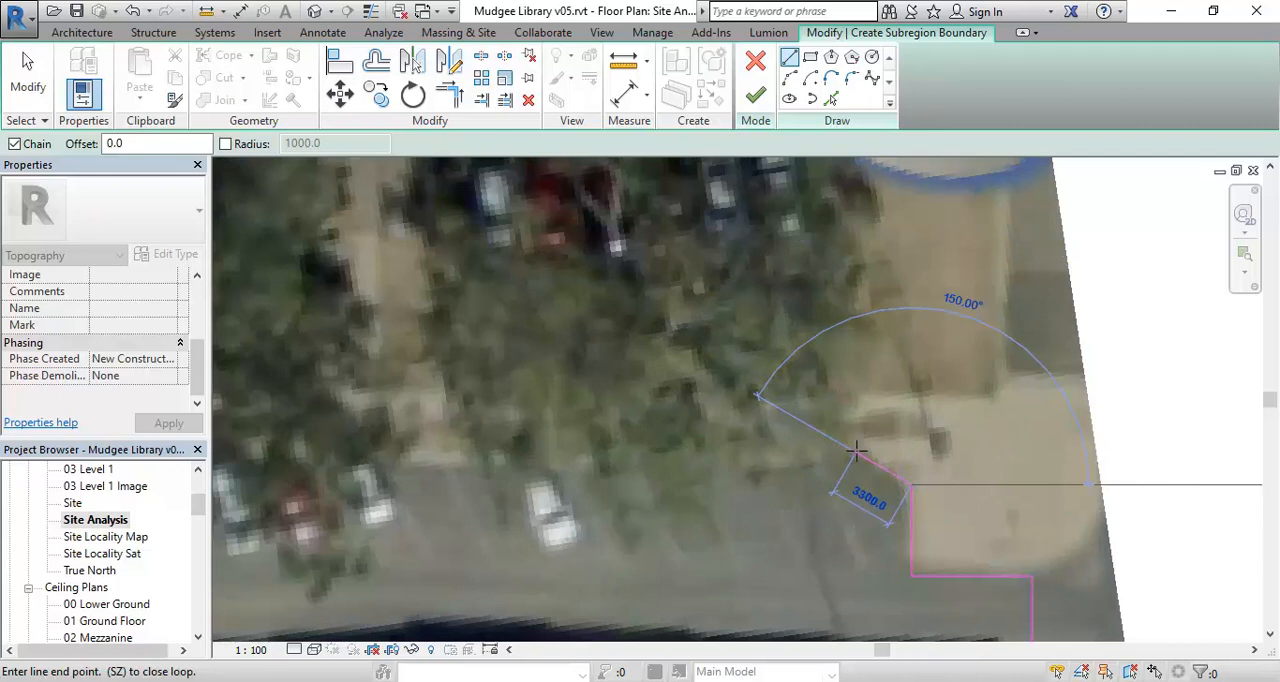
click(857, 452)
- Draw the boundary along the kerb behind the tree-shaded street parking, then down the near side of the pedestrian crossing's paving
scroll(640, 450, down, 2)
middle_drag(648, 462, 1042, 446)
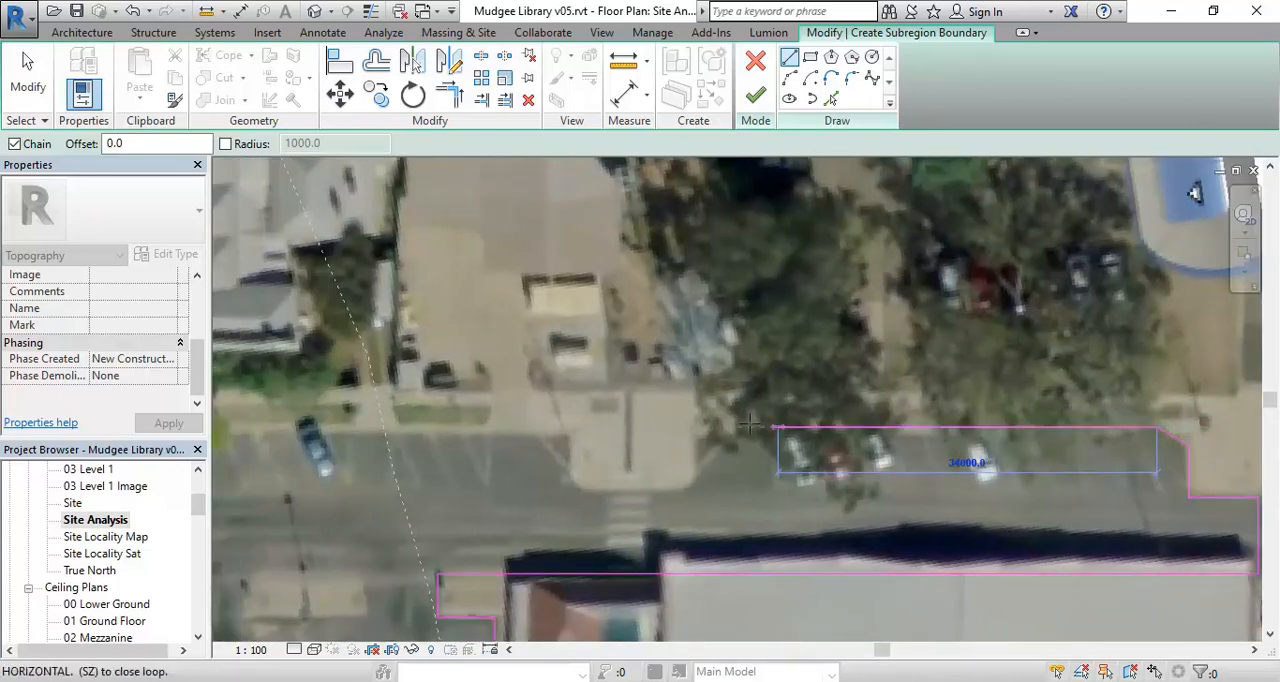
middle_drag(698, 433, 640, 379)
scroll(639, 377, up, 1)
click(634, 374)
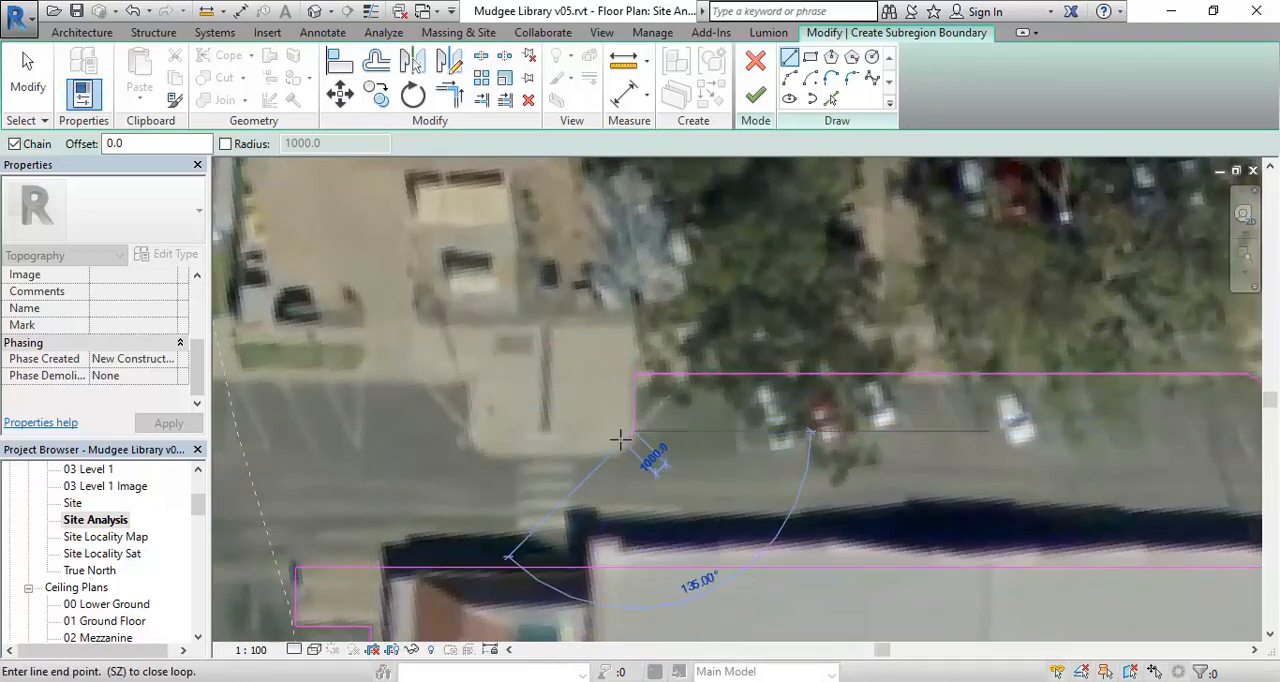
click(634, 432)
- Round the near corner of the pedestrian crossing's paving with a three-point arc
scroll(640, 436, up, 2)
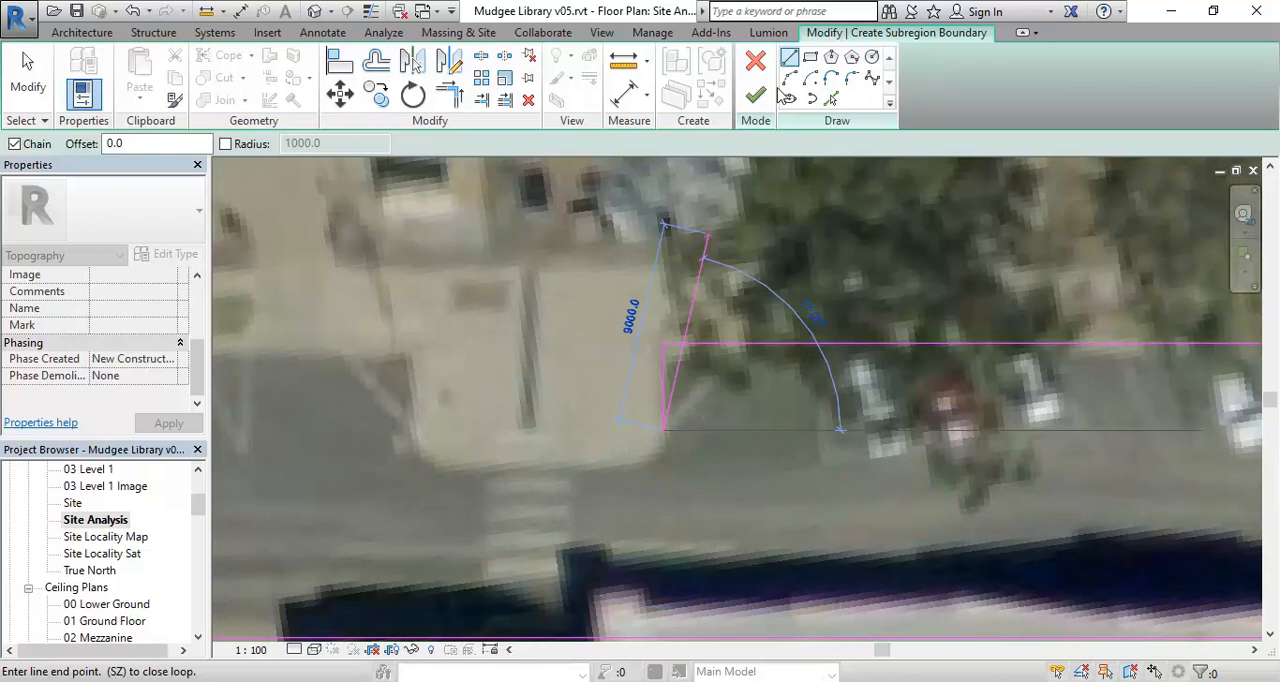
click(789, 78)
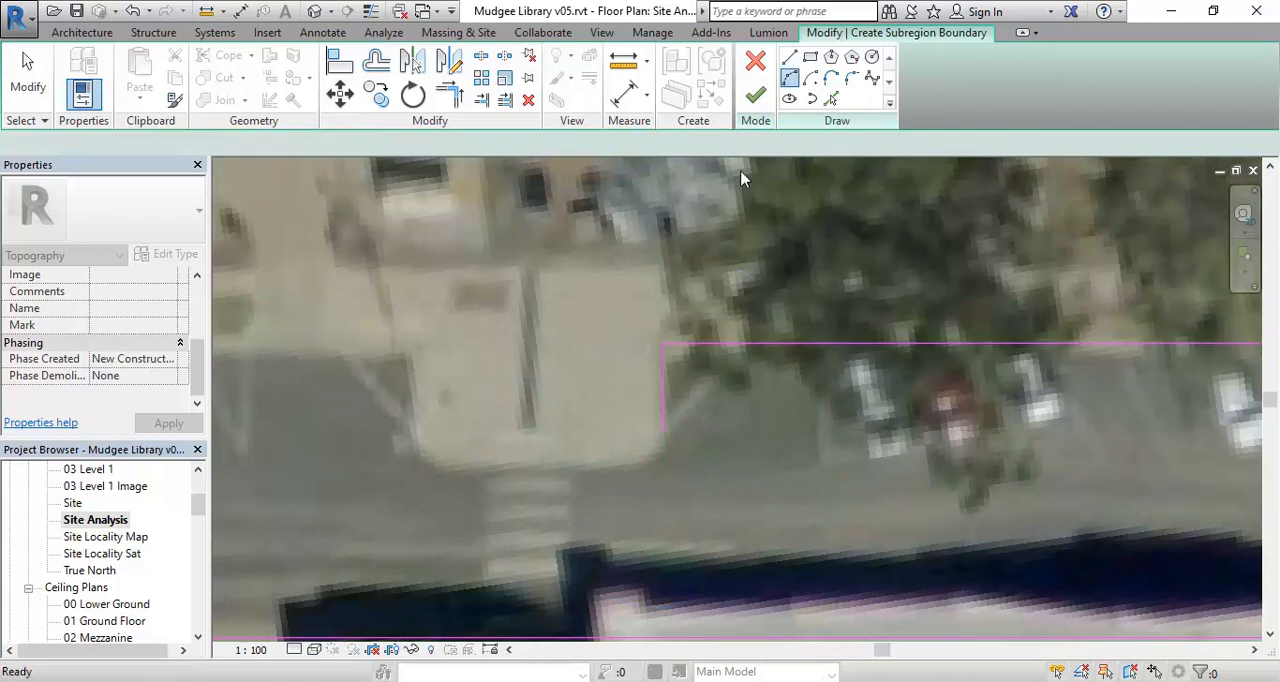
click(630, 465)
click(652, 459)
- Draw the boundary straight across the front of the crossing's paving and round its far corner with an arc
middle_drag(488, 459, 508, 466)
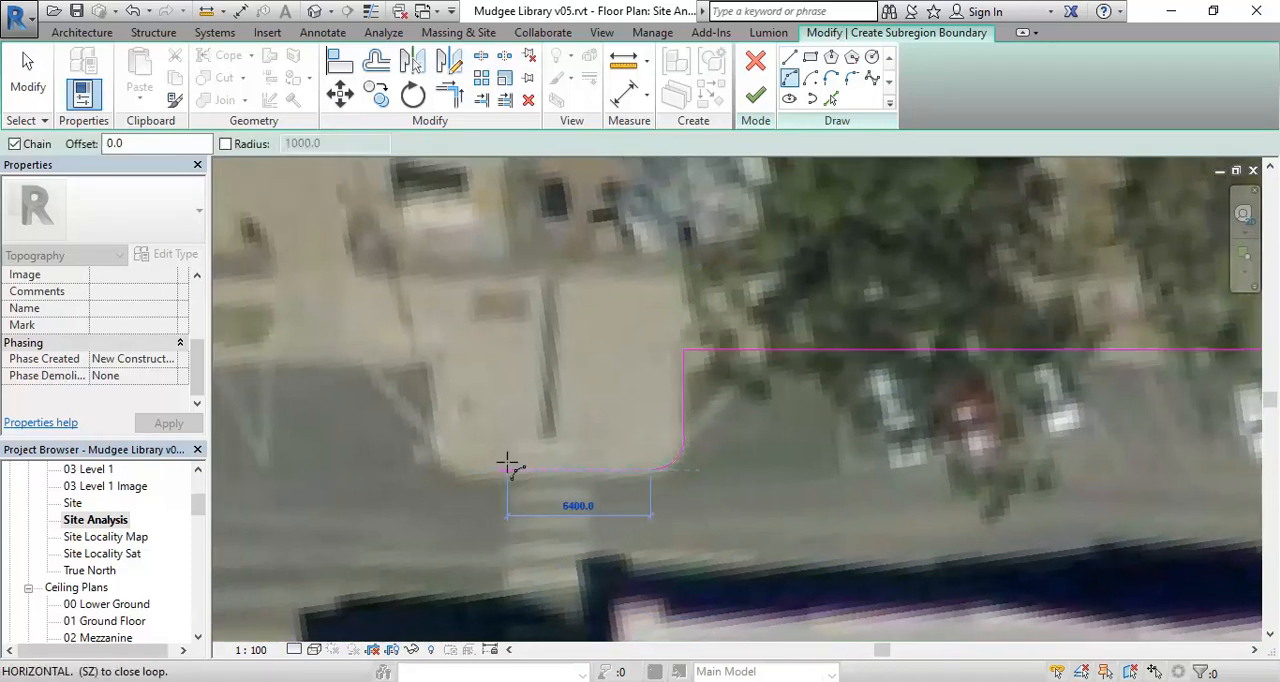
click(789, 59)
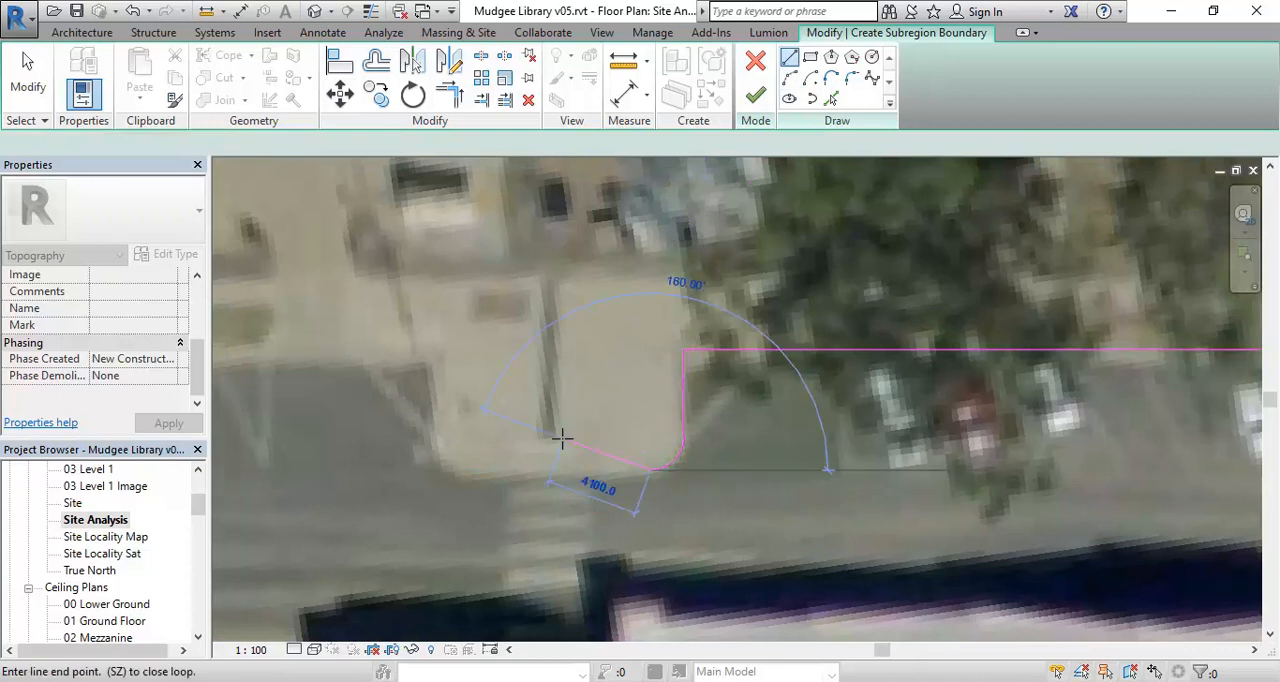
click(465, 469)
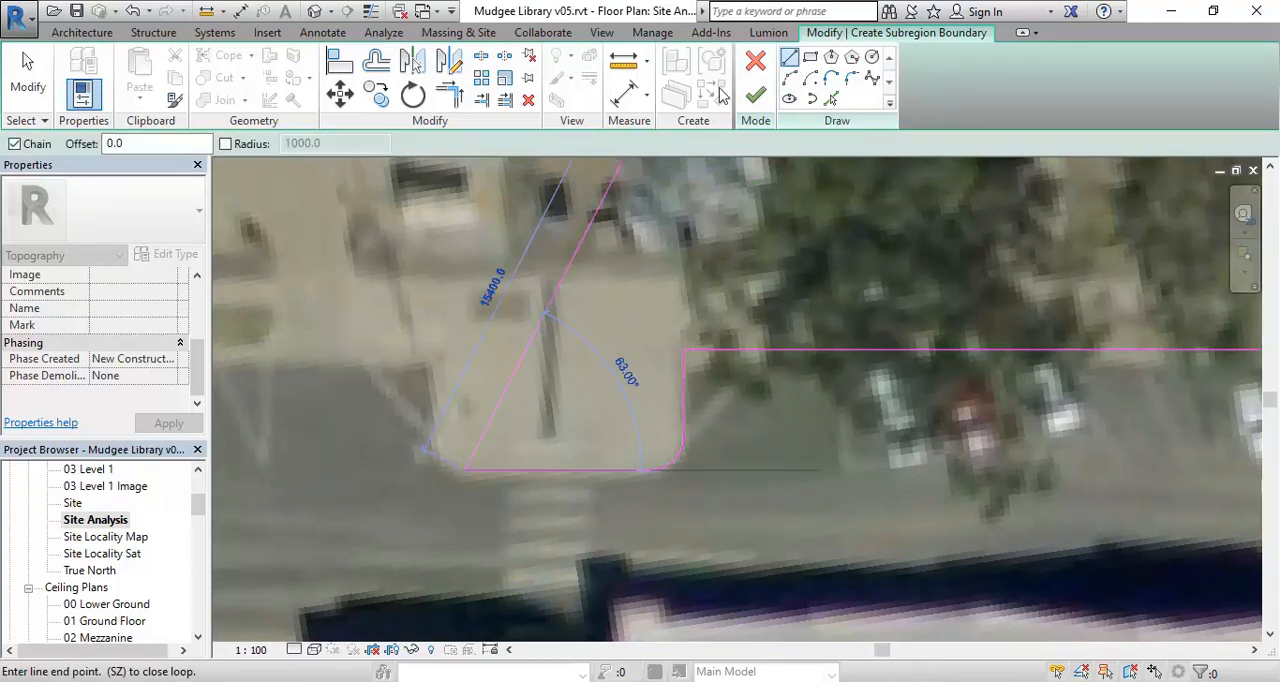
click(790, 79)
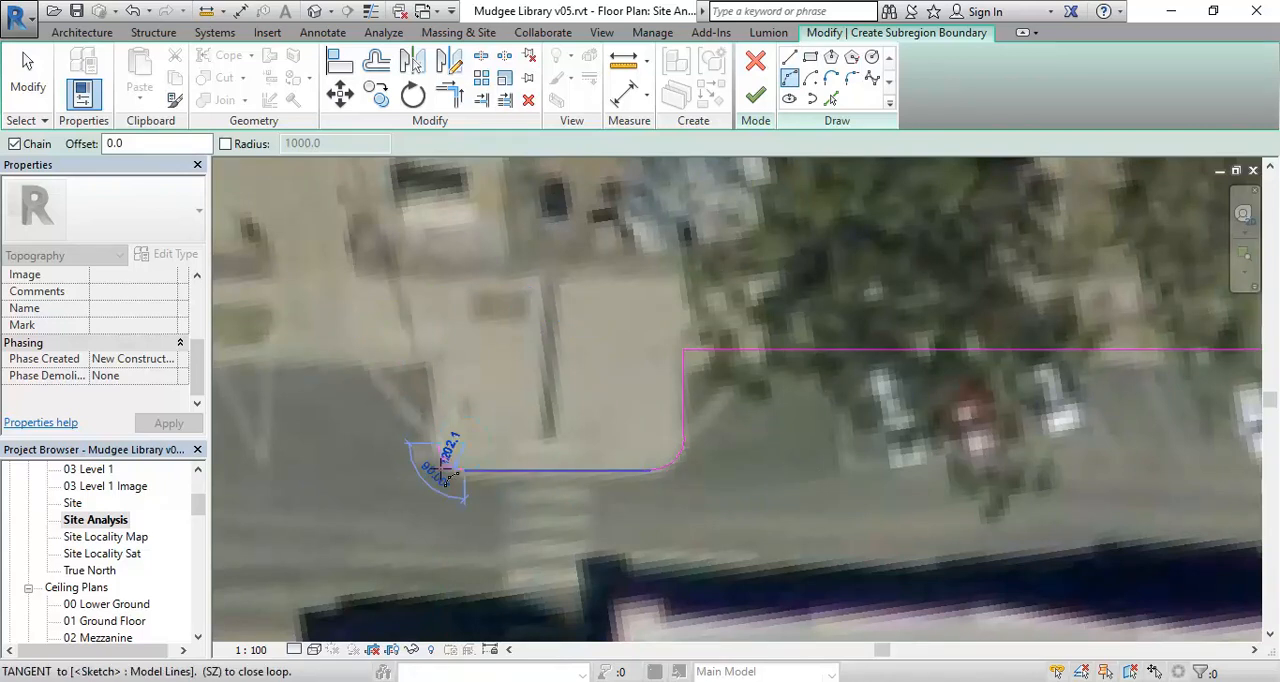
click(436, 444)
- Draw the boundary about 3900 mm up the paving's far side and along the parking bay kerb to the bright green tree
click(789, 57)
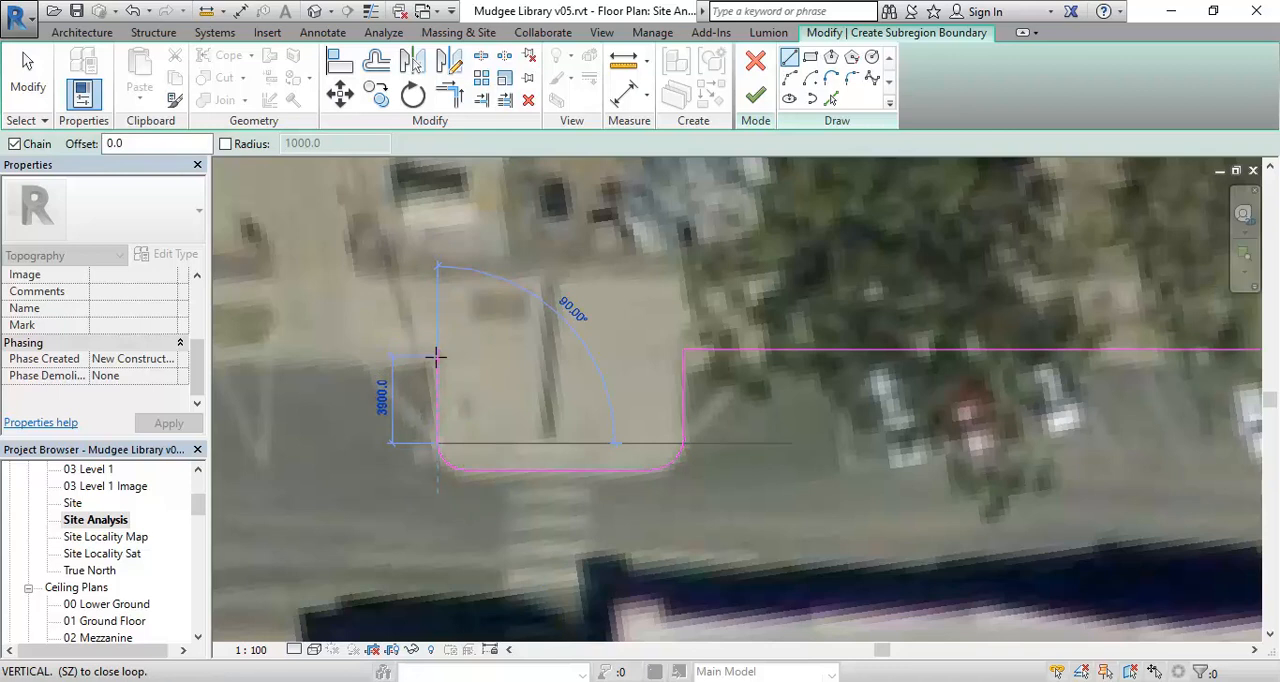
click(436, 357)
scroll(434, 362, down, 2)
middle_drag(434, 366, 892, 380)
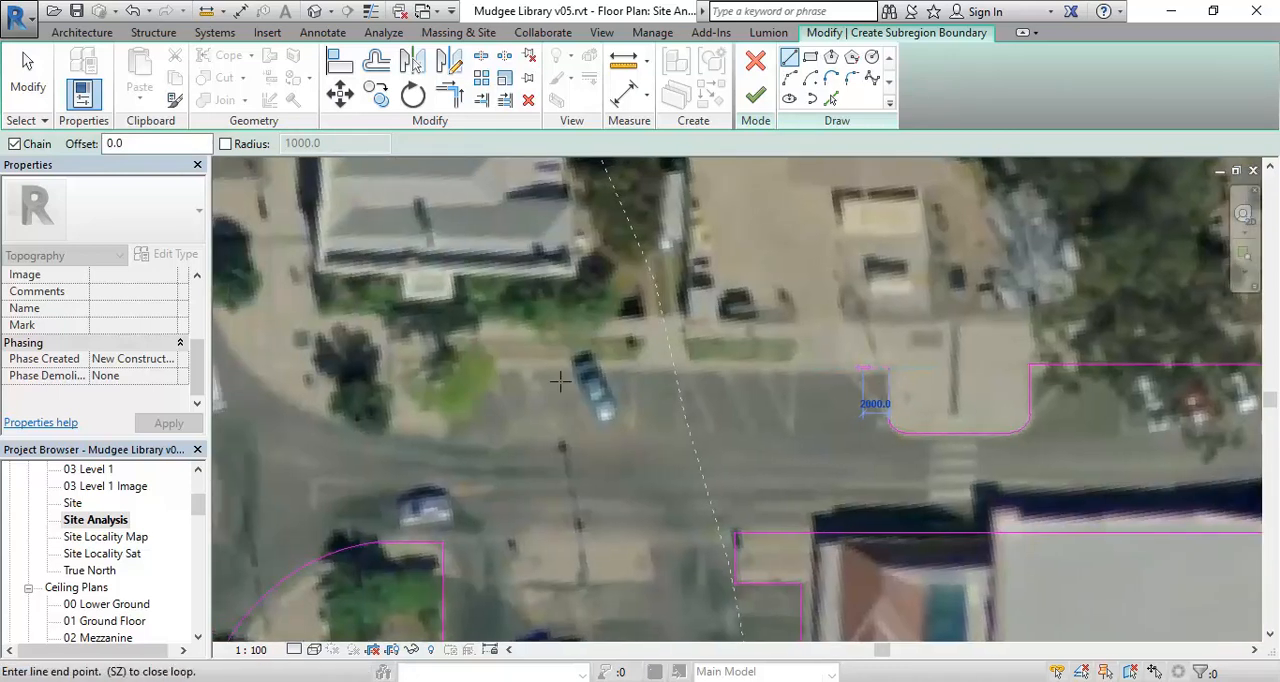
click(455, 366)
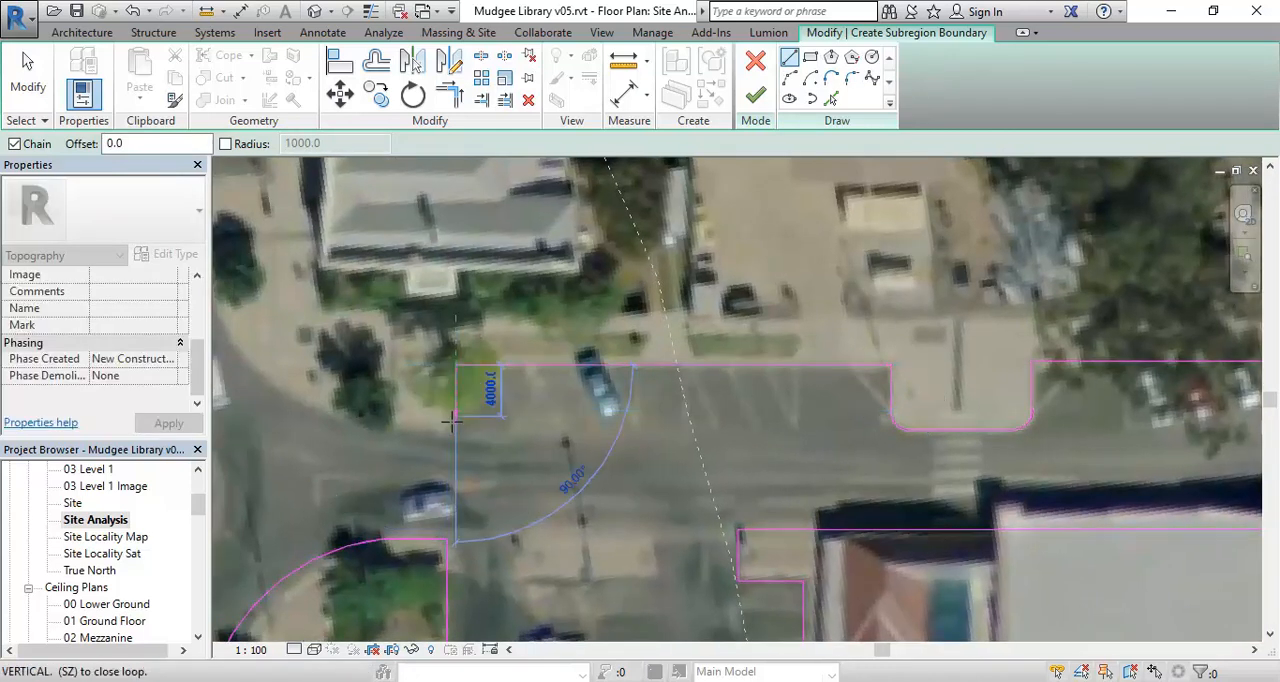
- Step the boundary down at the end of the parking bays and across to the start of the roundabout corner
click(454, 426)
middle_drag(438, 422, 664, 455)
click(592, 459)
- Draw a tangent arc of about 13435 mm radius around the footpath corner at the roundabout, ending at the side street
scroll(486, 428, down, 3)
middle_drag(486, 428, 622, 460)
scroll(600, 440, down, 3)
scroll(645, 420, up, 4)
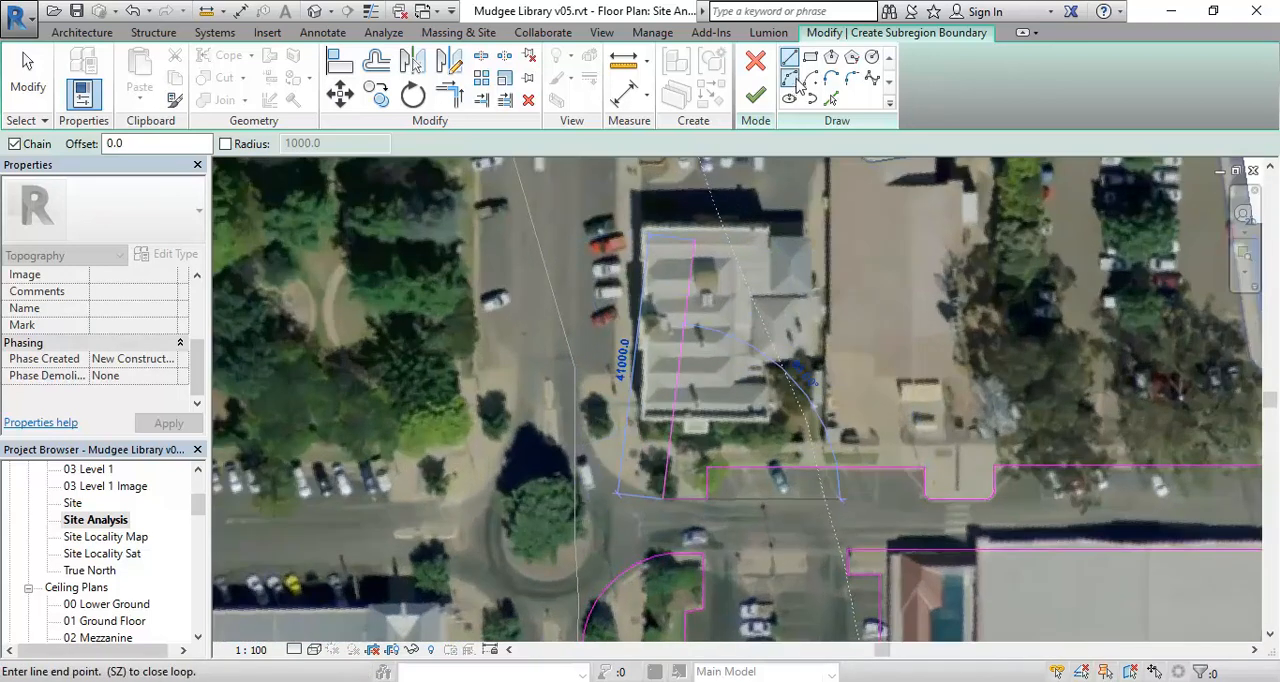
click(789, 77)
scroll(615, 413, up, 1)
middle_drag(613, 413, 530, 385)
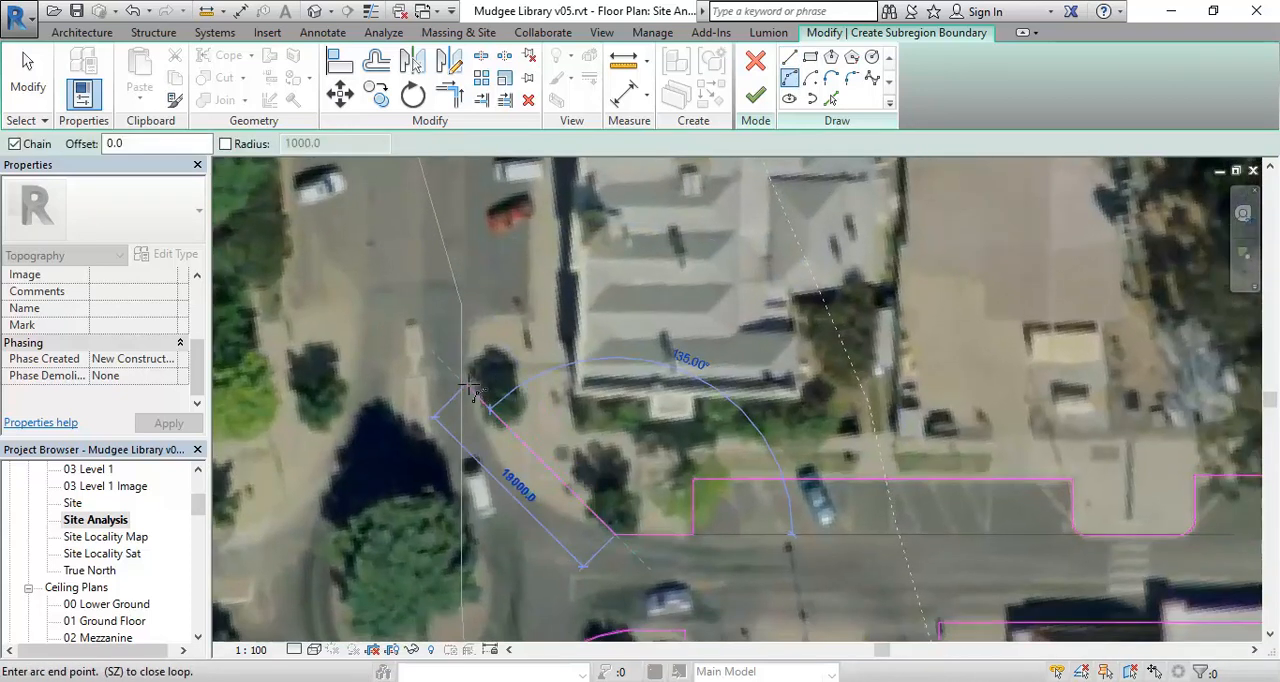
click(462, 385)
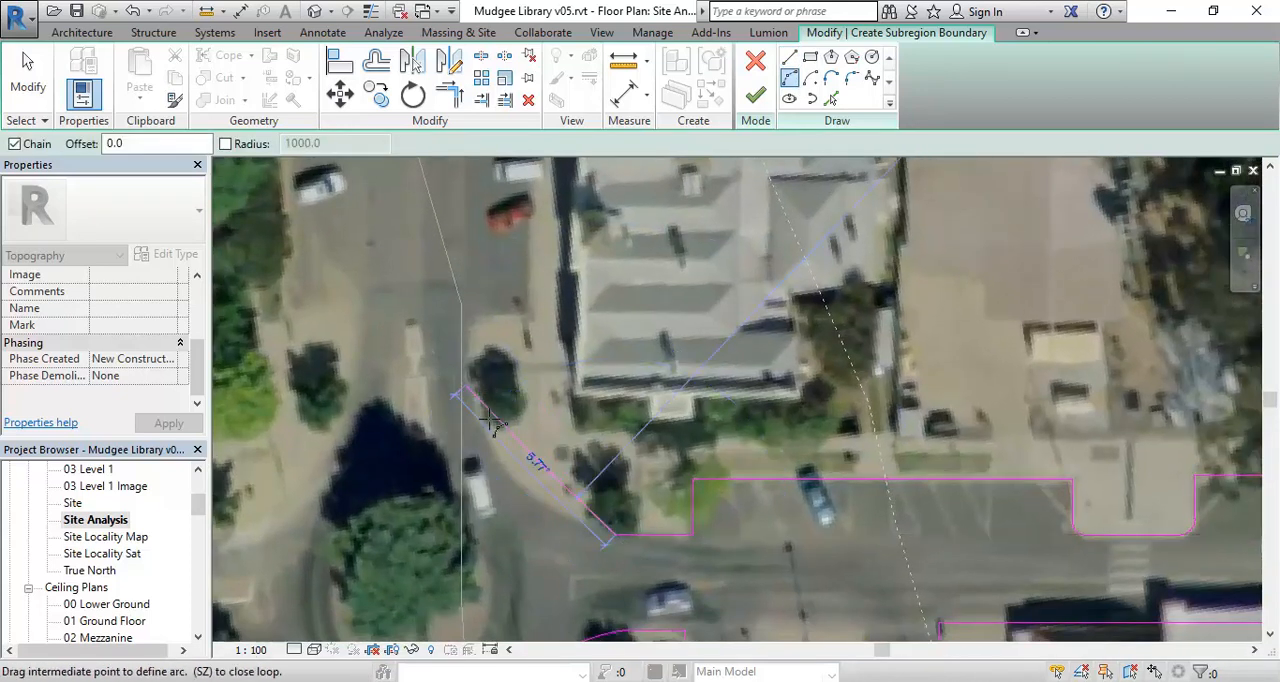
click(505, 488)
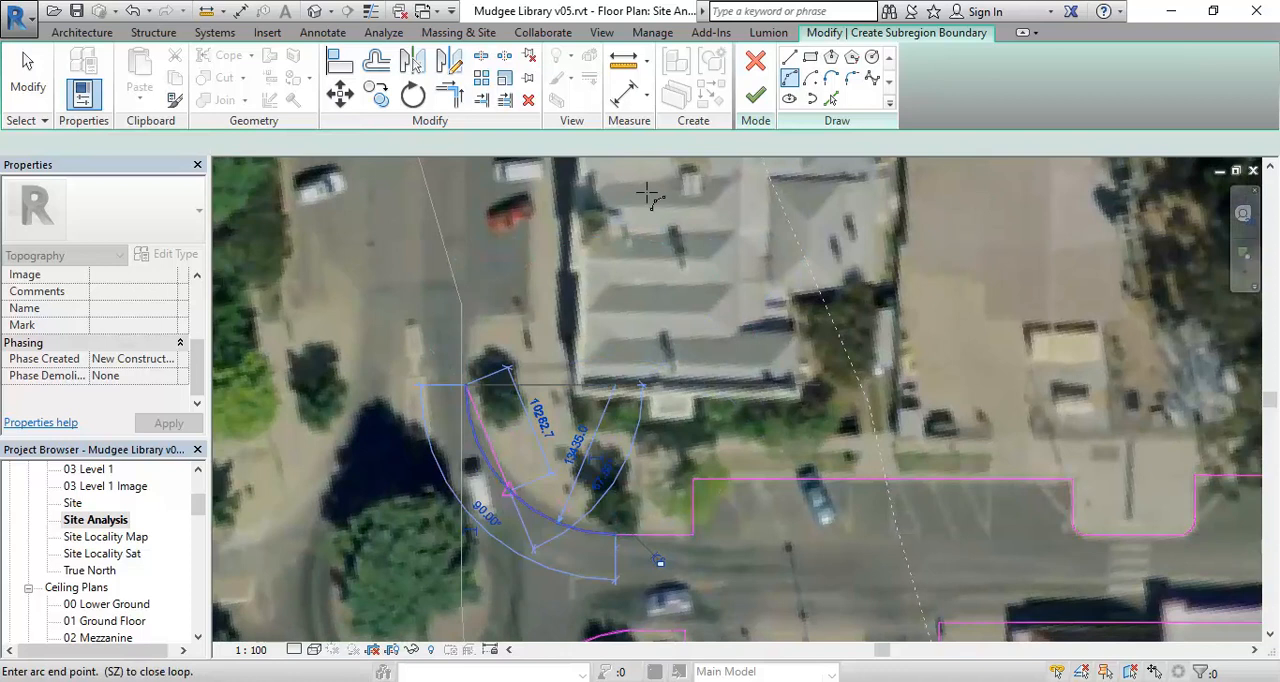
- Draw the boundary about 6000 mm up the side-street footpath edge and across to the kerb beside the parked cars
click(790, 60)
click(465, 318)
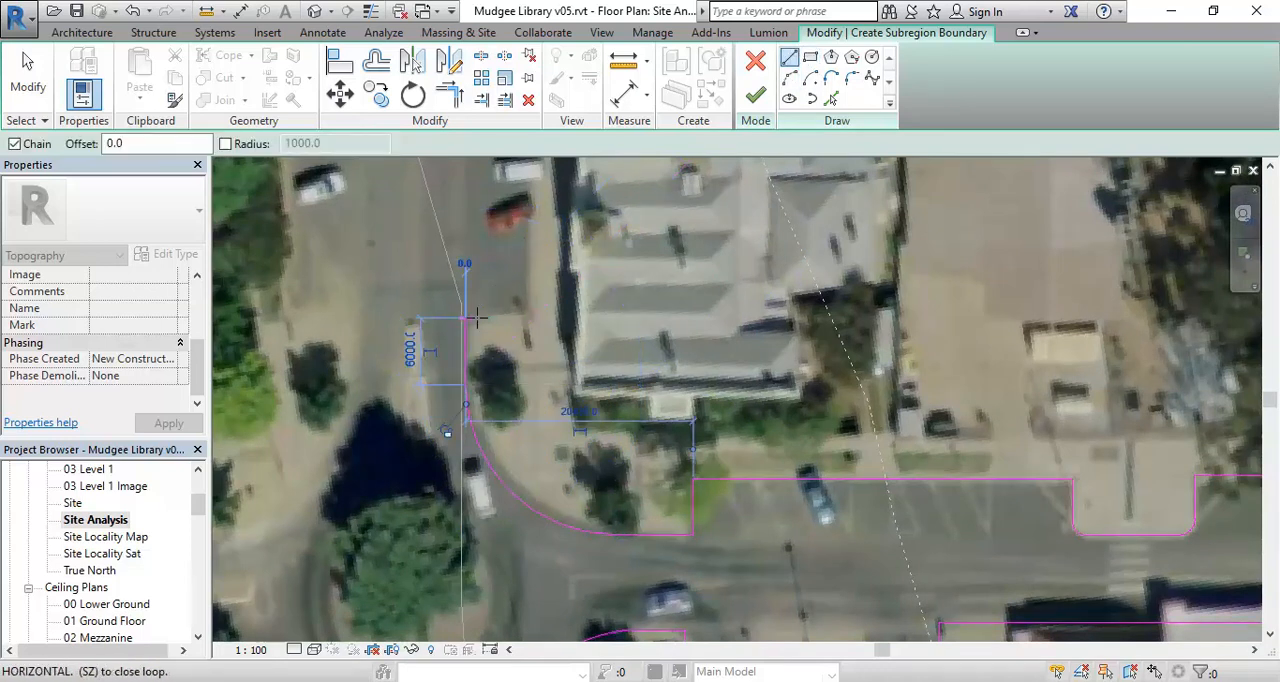
click(525, 314)
- Draw the boundary about 47000 mm up the side-street kerb, past the edge of the satellite image
middle_drag(537, 330, 540, 481)
scroll(540, 293, down, 2)
middle_drag(540, 293, 543, 515)
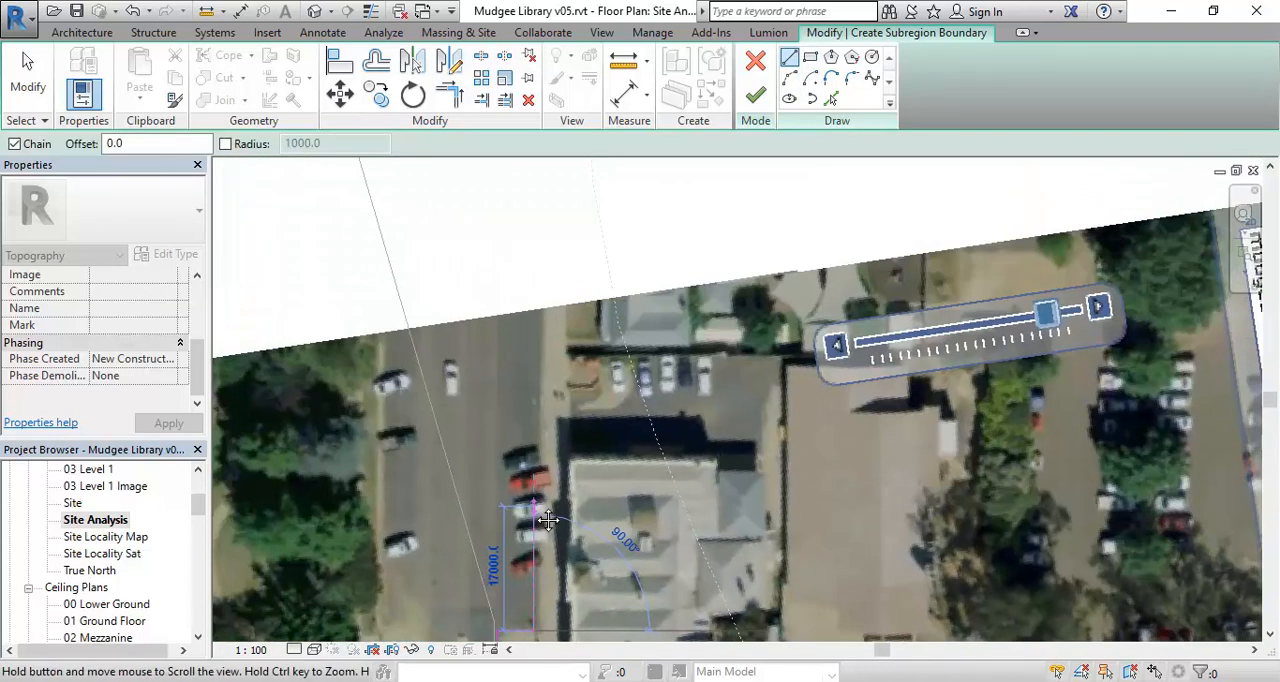
middle_drag(525, 411, 538, 314)
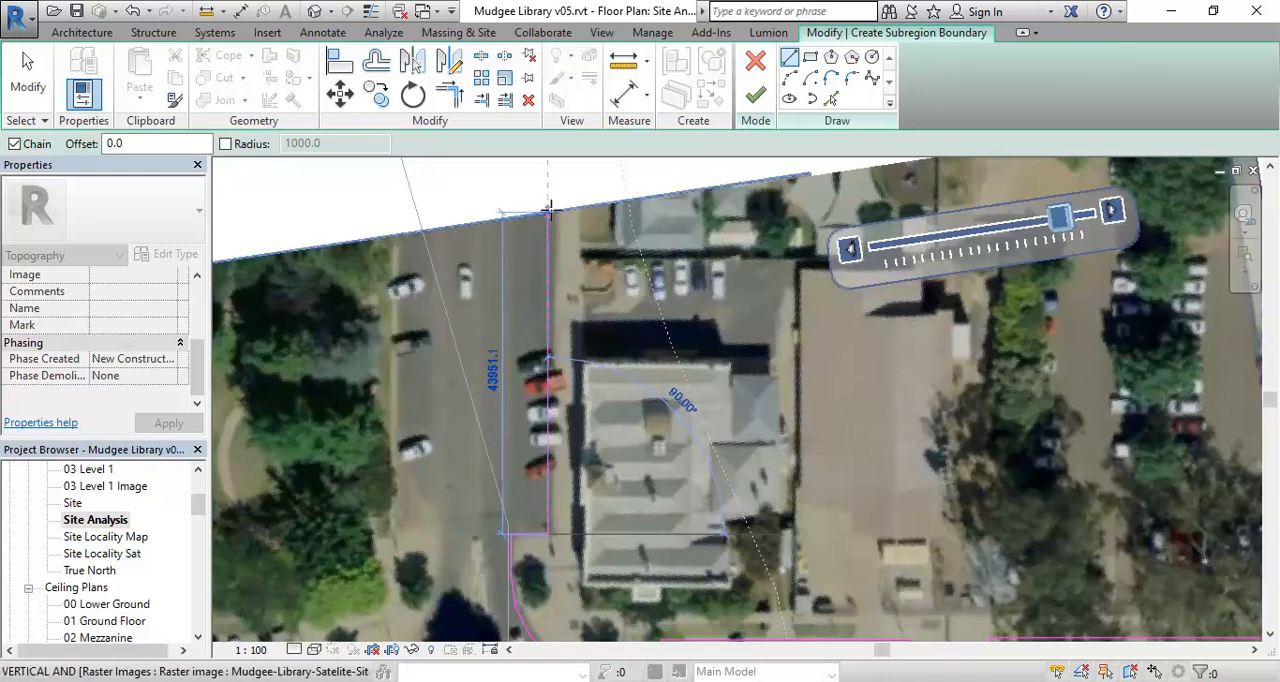
scroll(557, 197, down, 3)
middle_drag(557, 199, 571, 298)
scroll(549, 246, down, 3)
scroll(545, 258, up, 5)
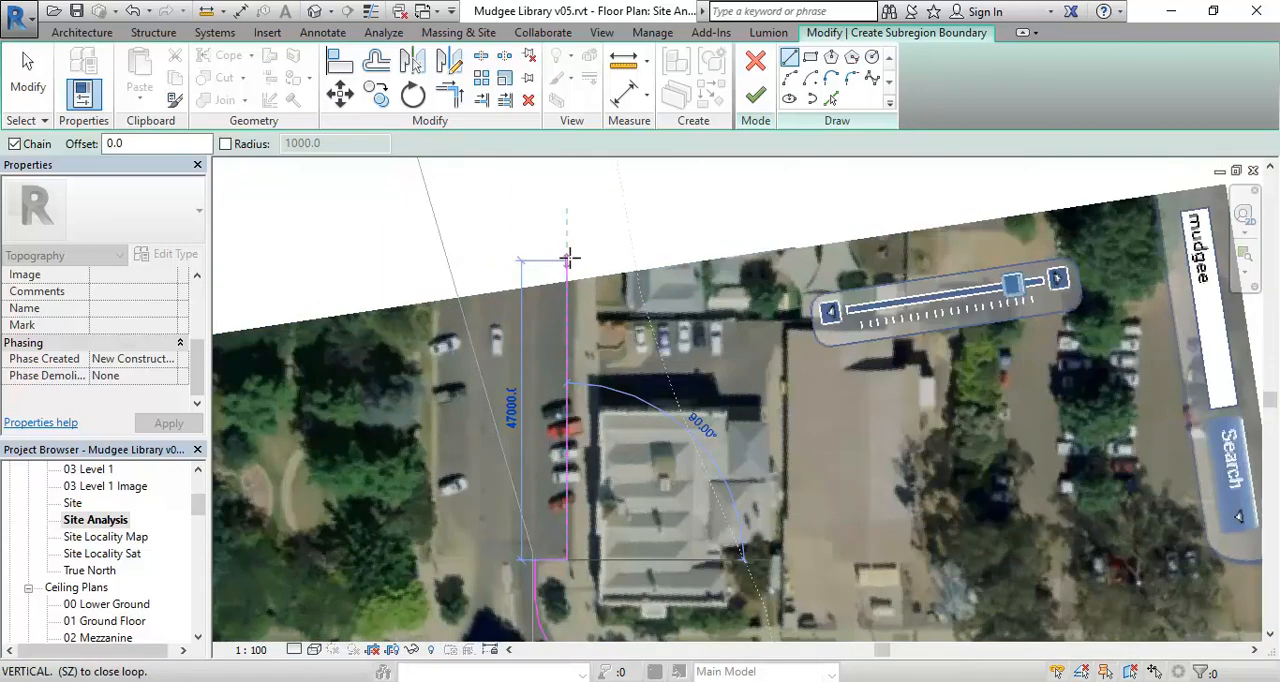
click(568, 258)
- Draw the boundary across the top of the side street and about 37000 mm down its opposite kerb
click(440, 260)
middle_drag(438, 502, 438, 423)
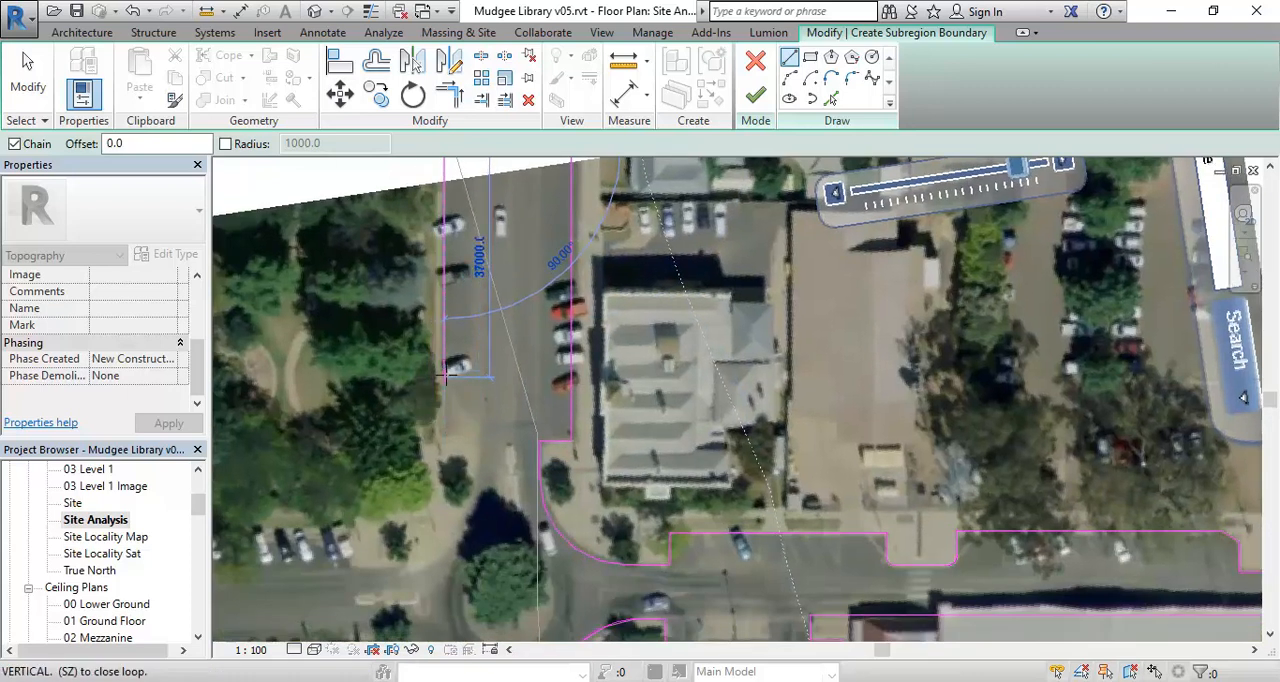
click(446, 381)
- Draw the boundary diagonally around the end of the park-side parking, then about 12000 mm down the footpath edge
scroll(476, 436, up, 1)
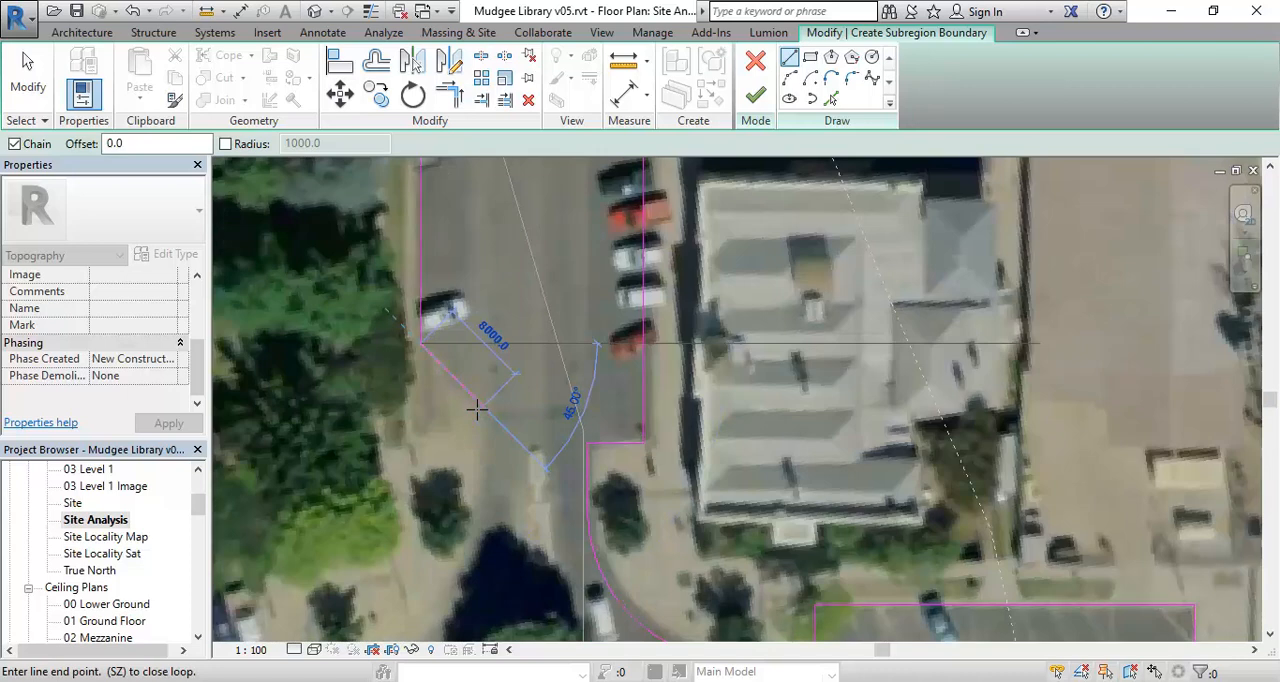
middle_drag(491, 422, 519, 393)
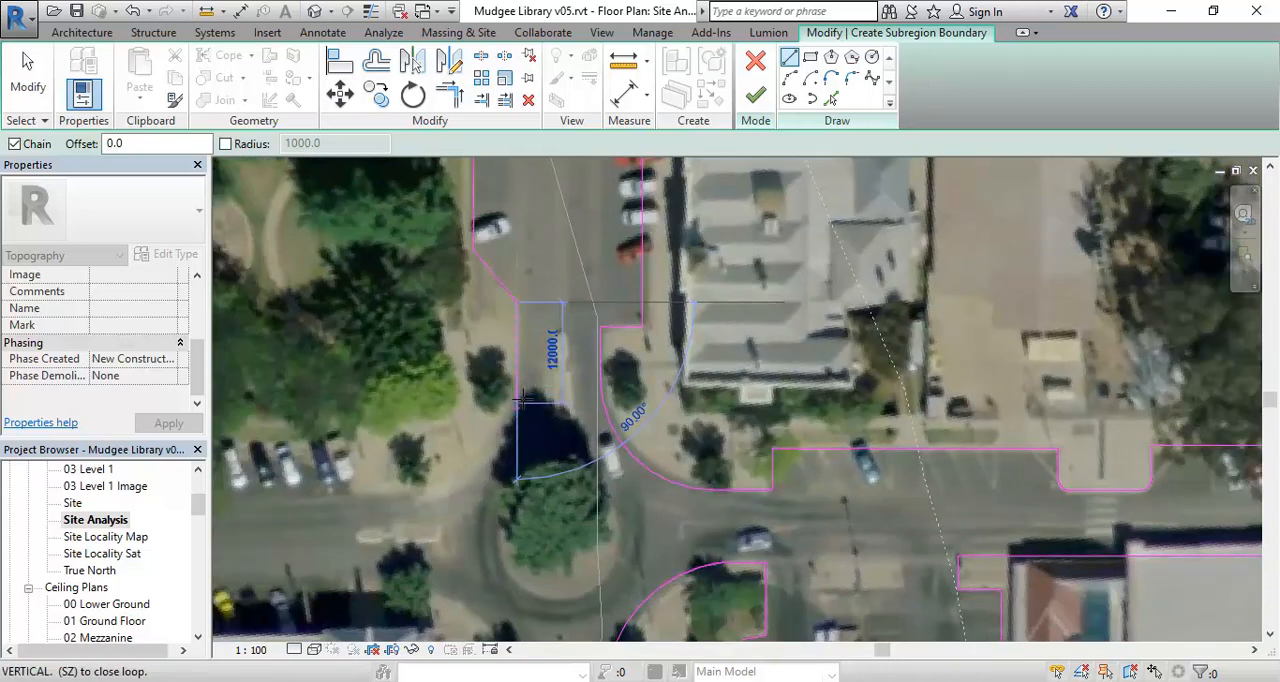
click(518, 399)
- Draw a three-point arc around the park-side footpath corner at the roundabout
click(789, 80)
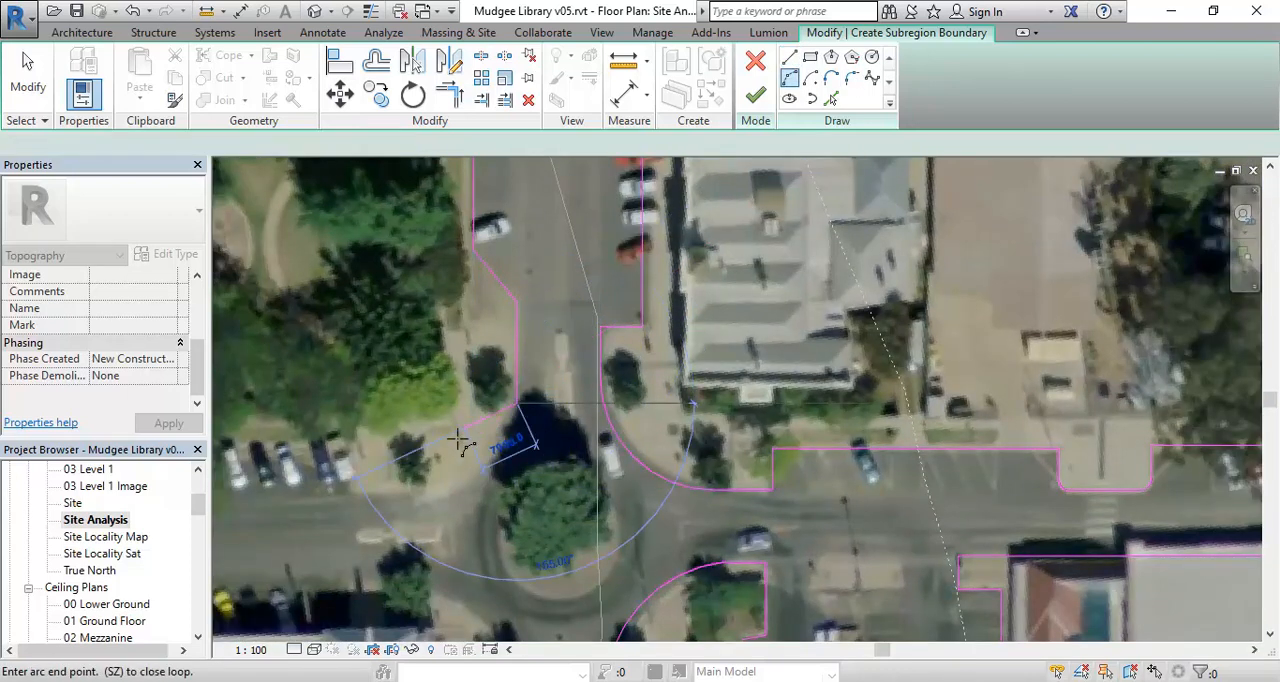
scroll(427, 489, up, 2)
click(431, 491)
click(481, 486)
- Draw a horizontal boundary line from the arc's end along the footpath edge to the parked cars
mouse_move(603, 303)
middle_down()
mouse_move(778, 315)
mouse_move(822, 299)
middle_up()
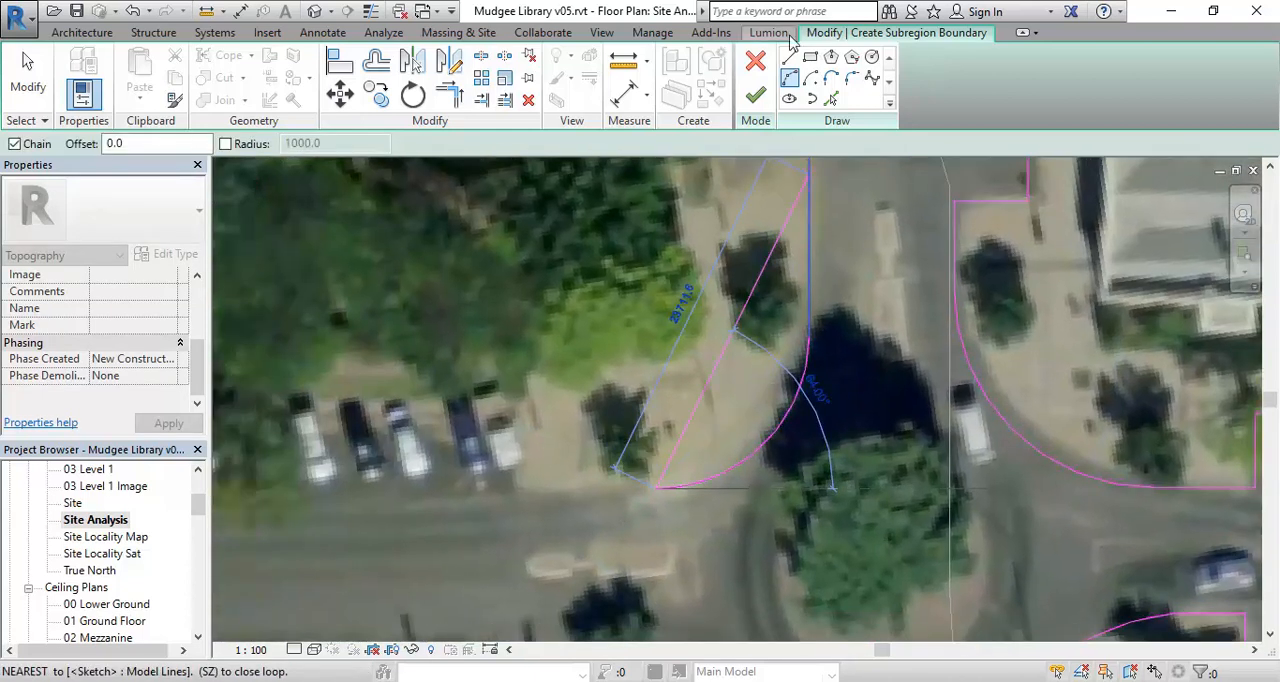
click(789, 57)
click(518, 489)
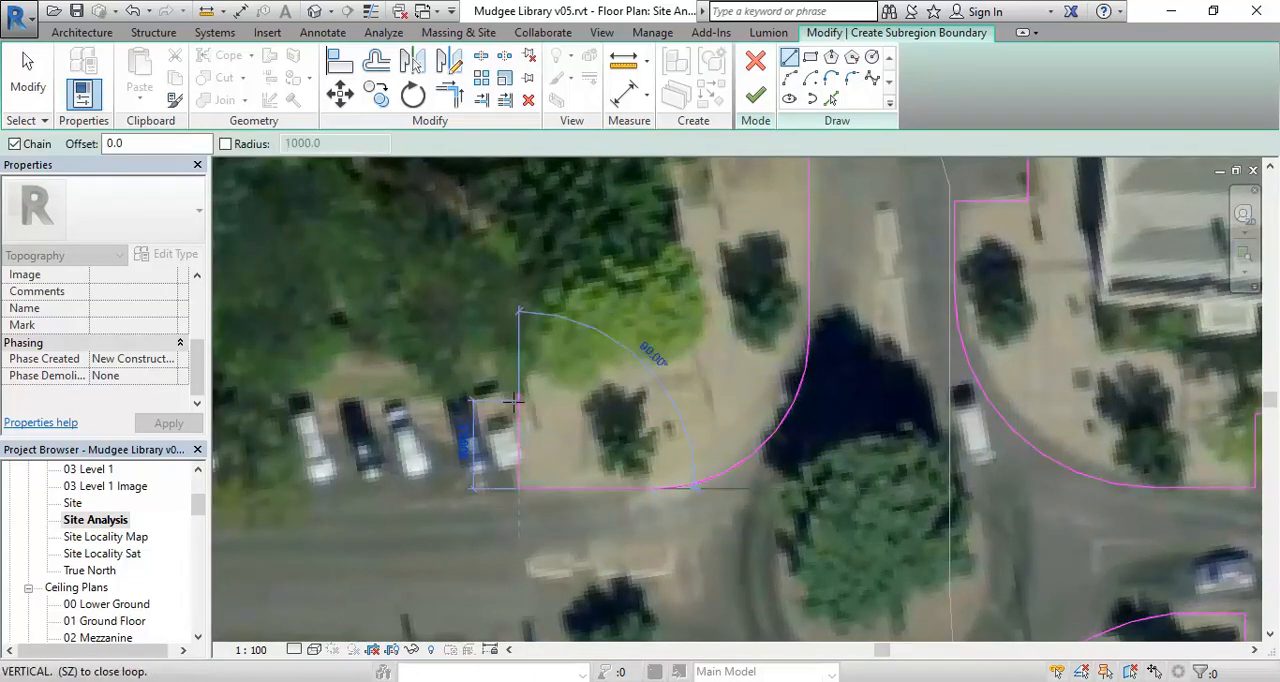
- Draw the boundary about 5800 mm up beside the parked cars, then horizontally along the back of the park-side parking bays
click(513, 407)
scroll(583, 426, down, 2)
middle_drag(583, 426, 705, 406)
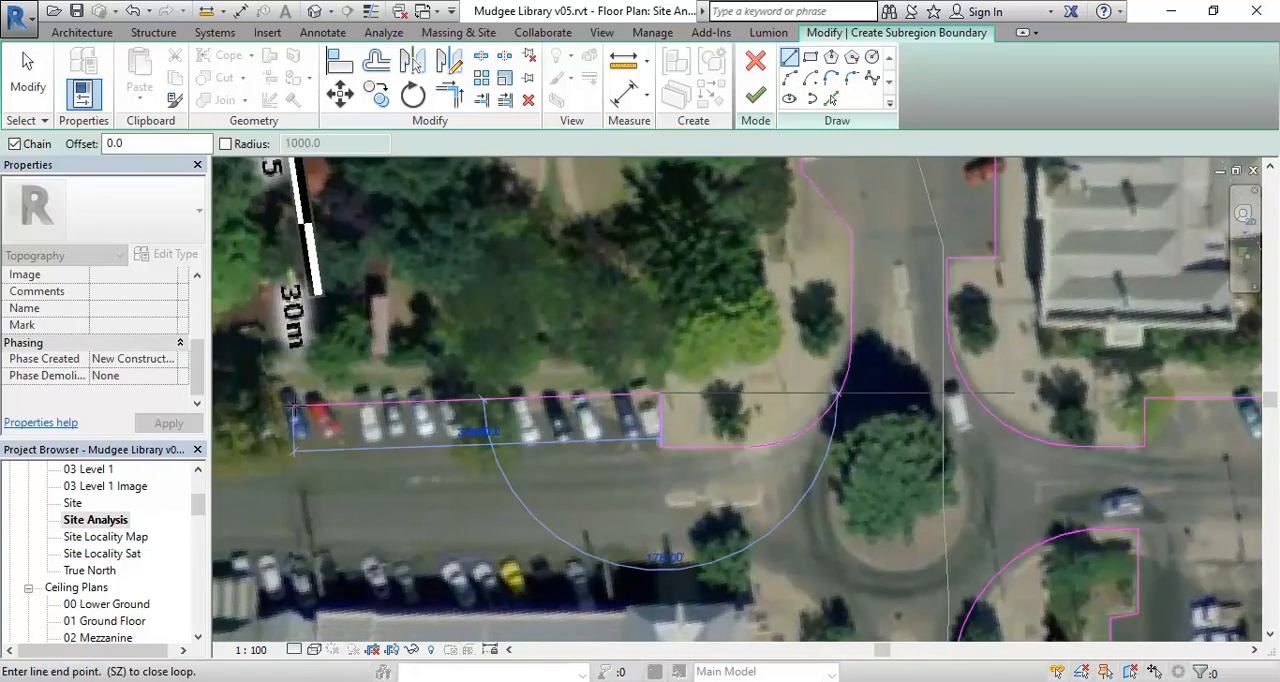
click(283, 393)
- Draw a vertical boundary line about 23000 mm down across the street to the opposite building frontage
scroll(409, 391, down, 4)
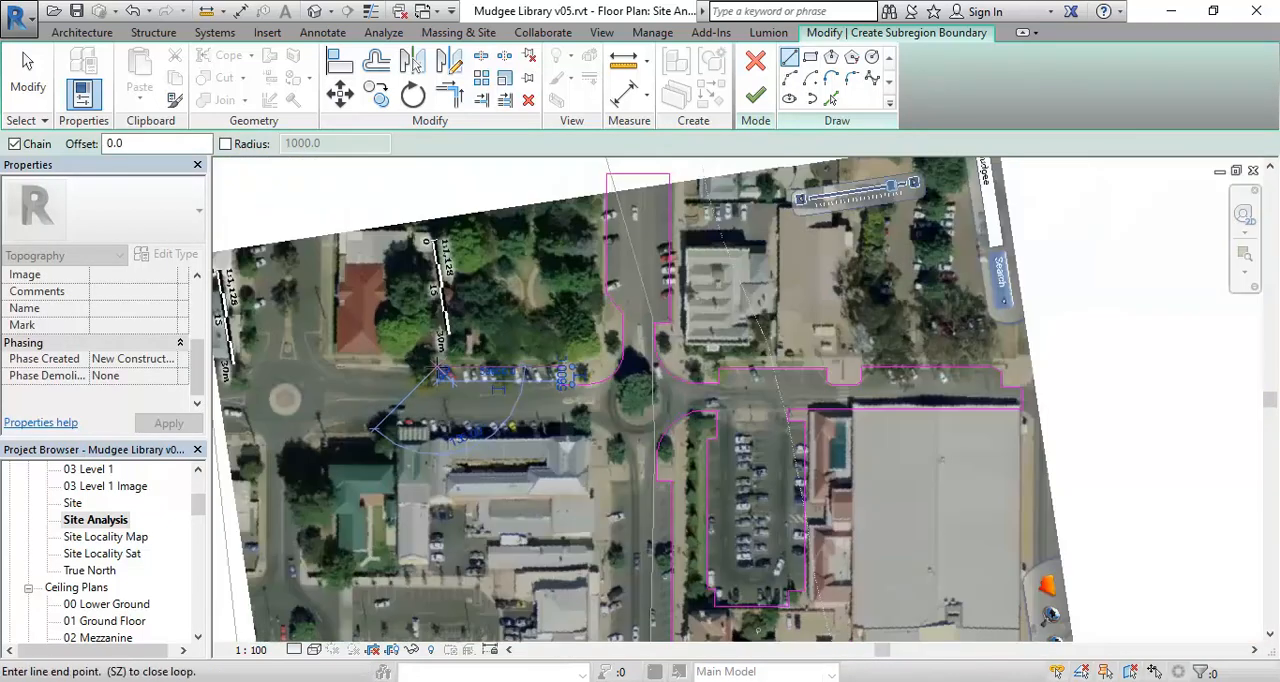
middle_drag(437, 371, 408, 244)
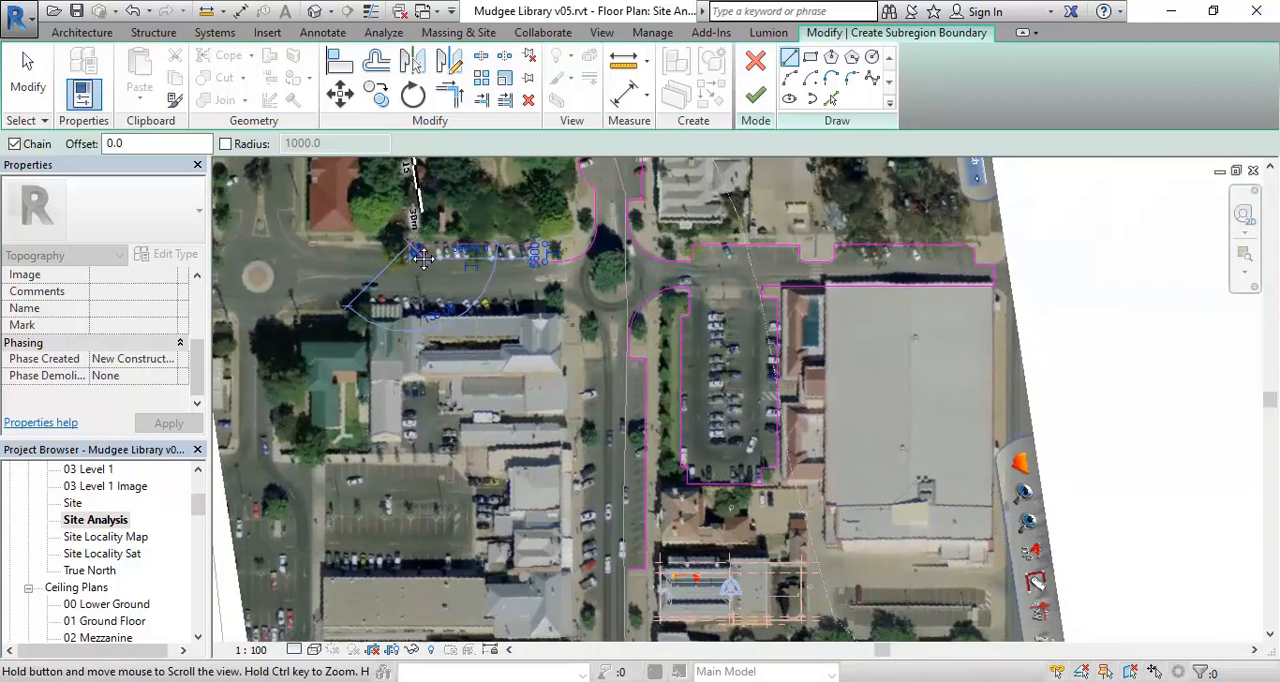
scroll(407, 244, down, 2)
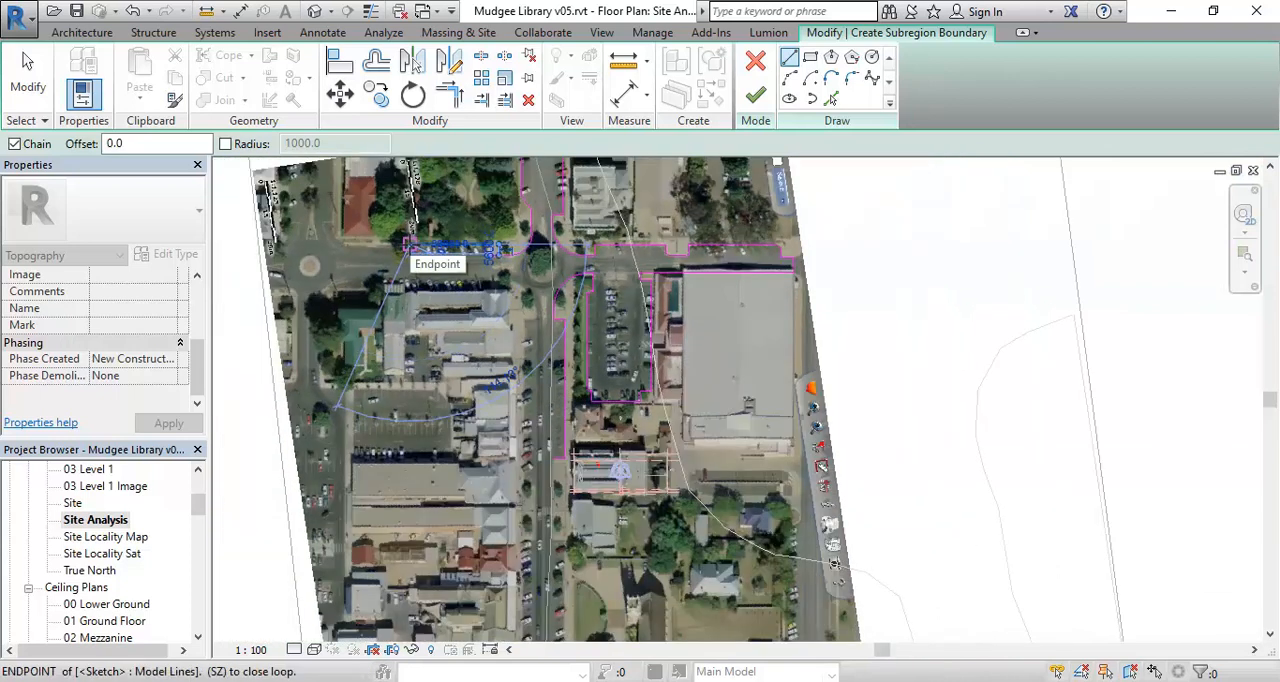
middle_drag(407, 244, 468, 335)
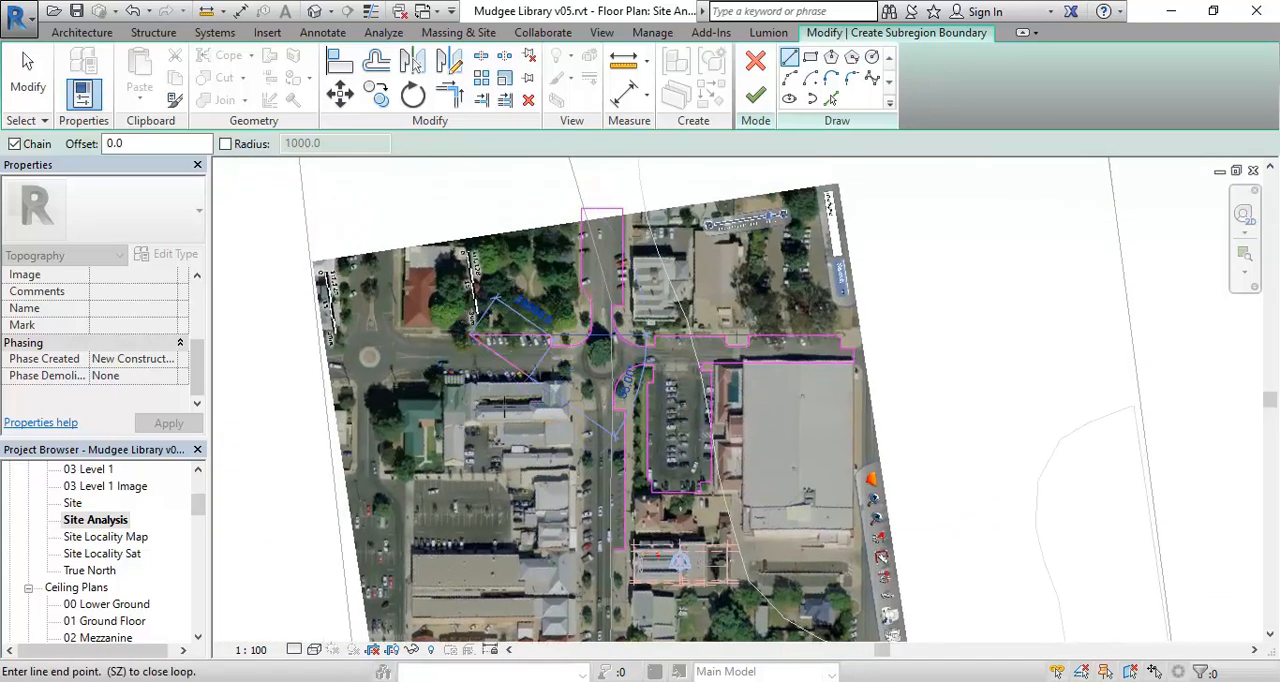
scroll(466, 337, up, 3)
click(479, 336)
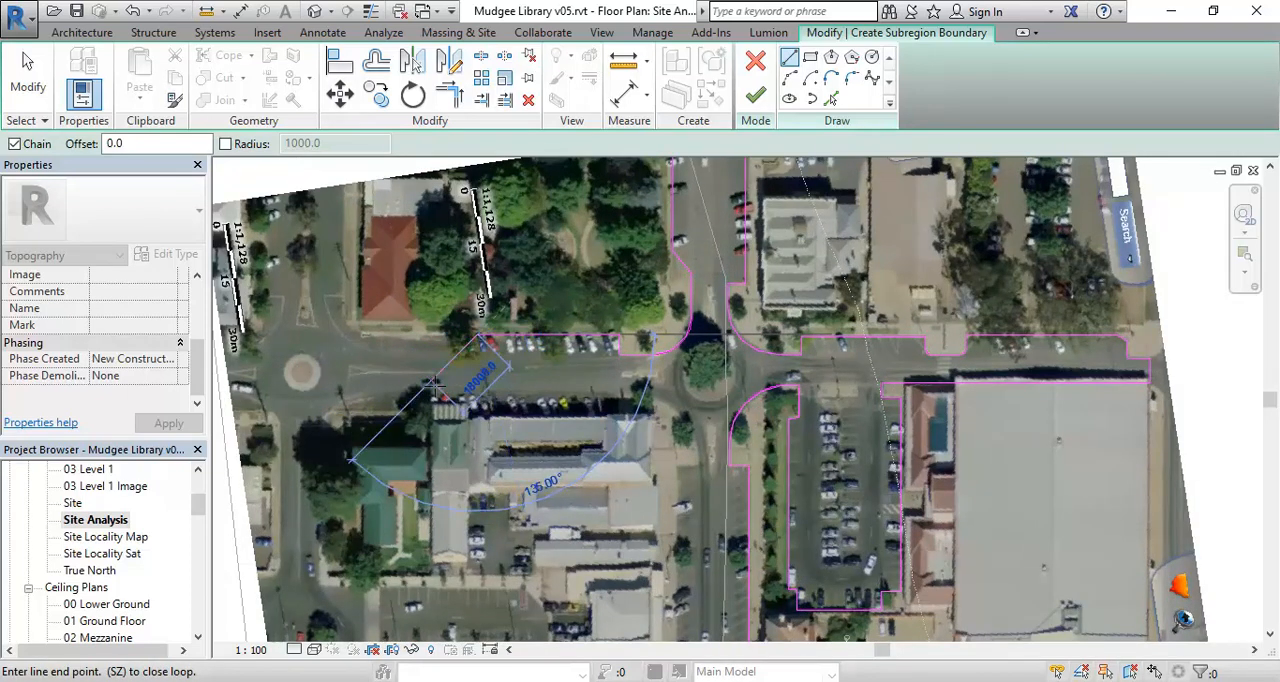
middle_drag(437, 388, 392, 352)
scroll(466, 349, up, 2)
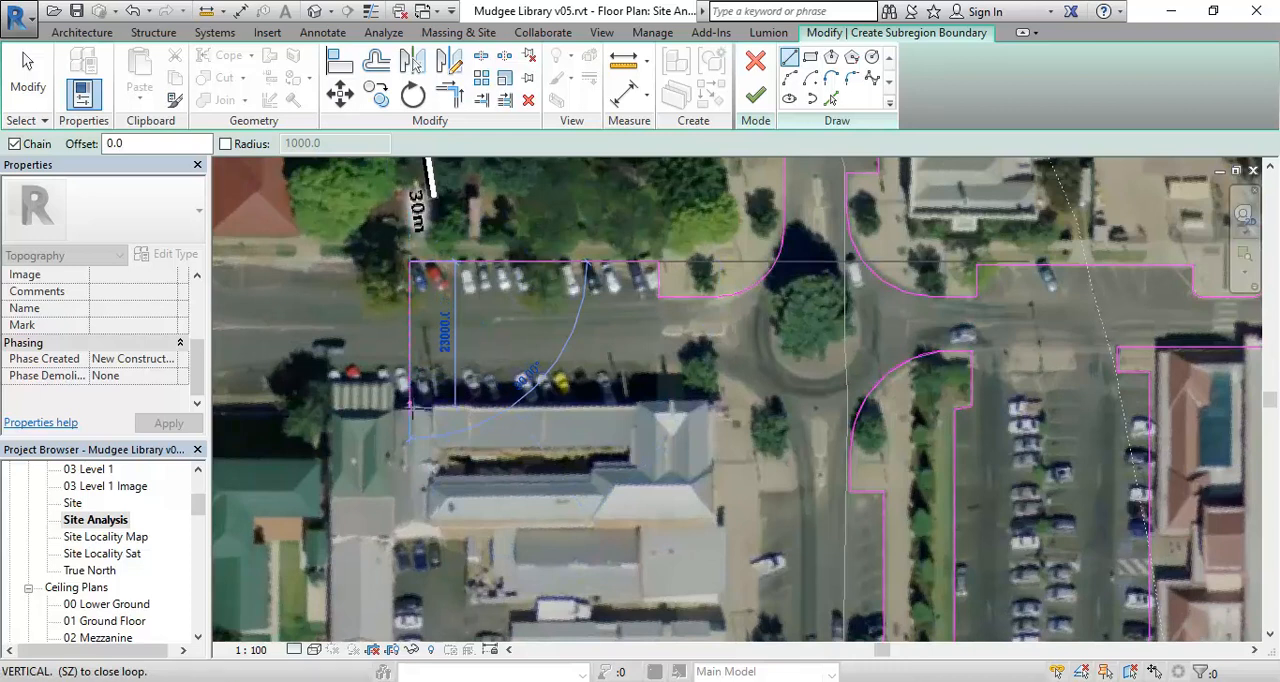
scroll(410, 407, up, 3)
click(410, 415)
- Draw the boundary horizontally along the building frontage behind the parked cars, then a short way up to the kerb line
middle_drag(666, 414, 491, 398)
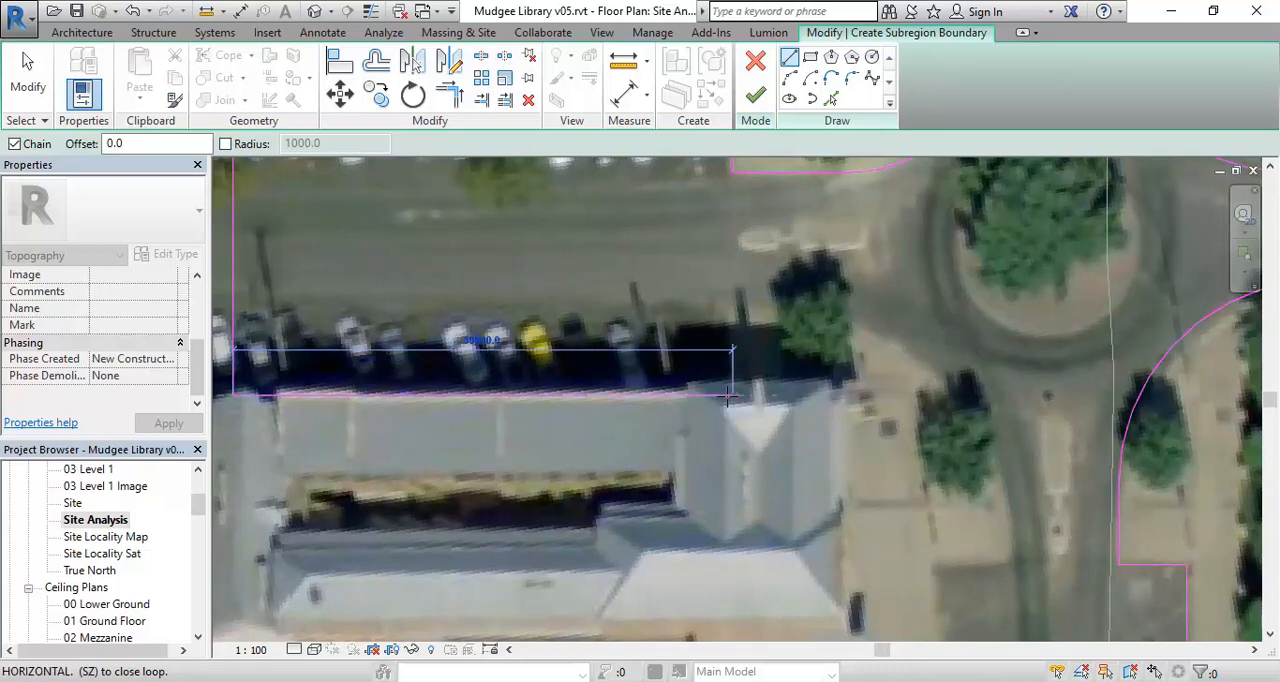
scroll(730, 393, up, 3)
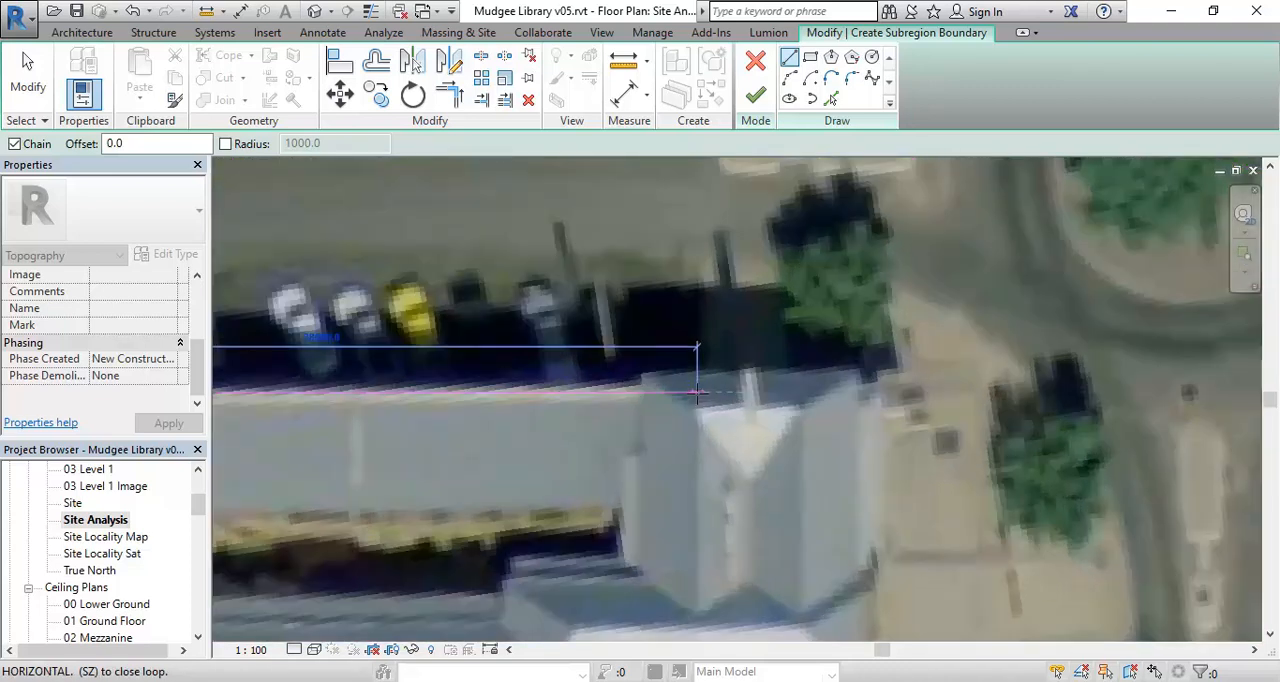
click(707, 391)
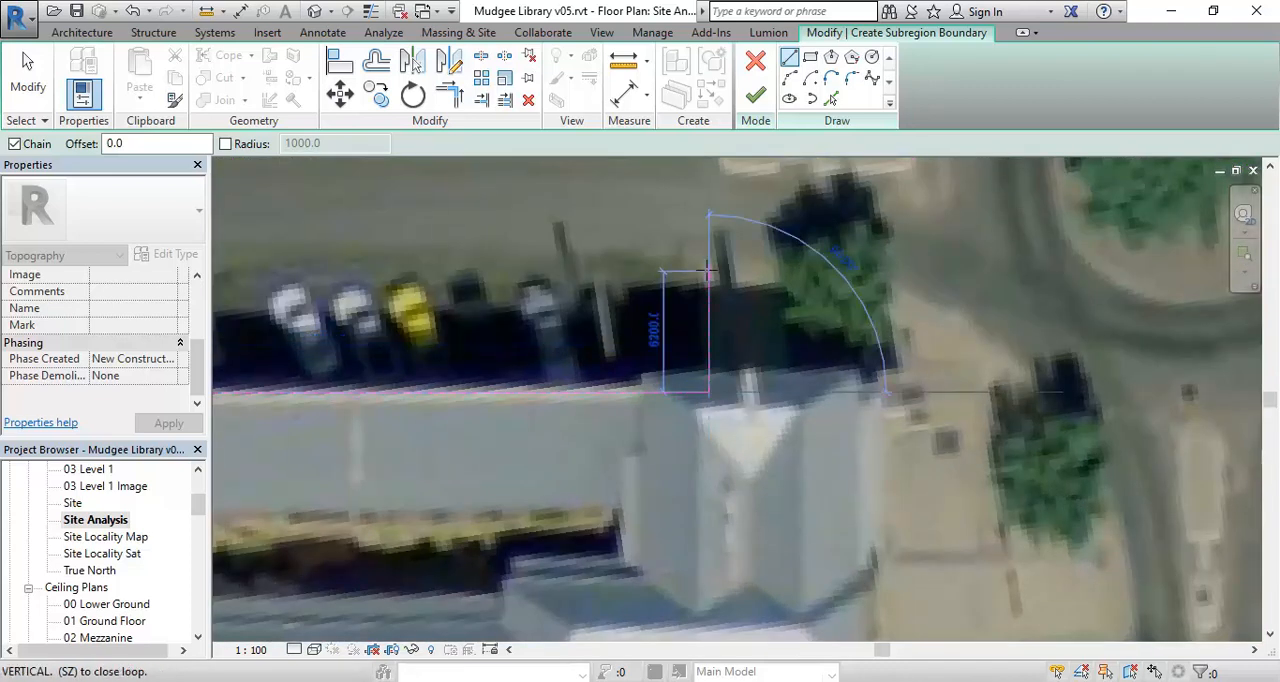
click(708, 262)
- Draw a short horizontal boundary line along the kerb past the street tree towards the roundabout
scroll(722, 278, down, 2)
mouse_move(722, 278)
middle_down()
mouse_move(611, 256)
mouse_move(670, 330)
mouse_move(617, 307)
mouse_move(515, 345)
middle_up()
click(688, 180)
click(789, 78)
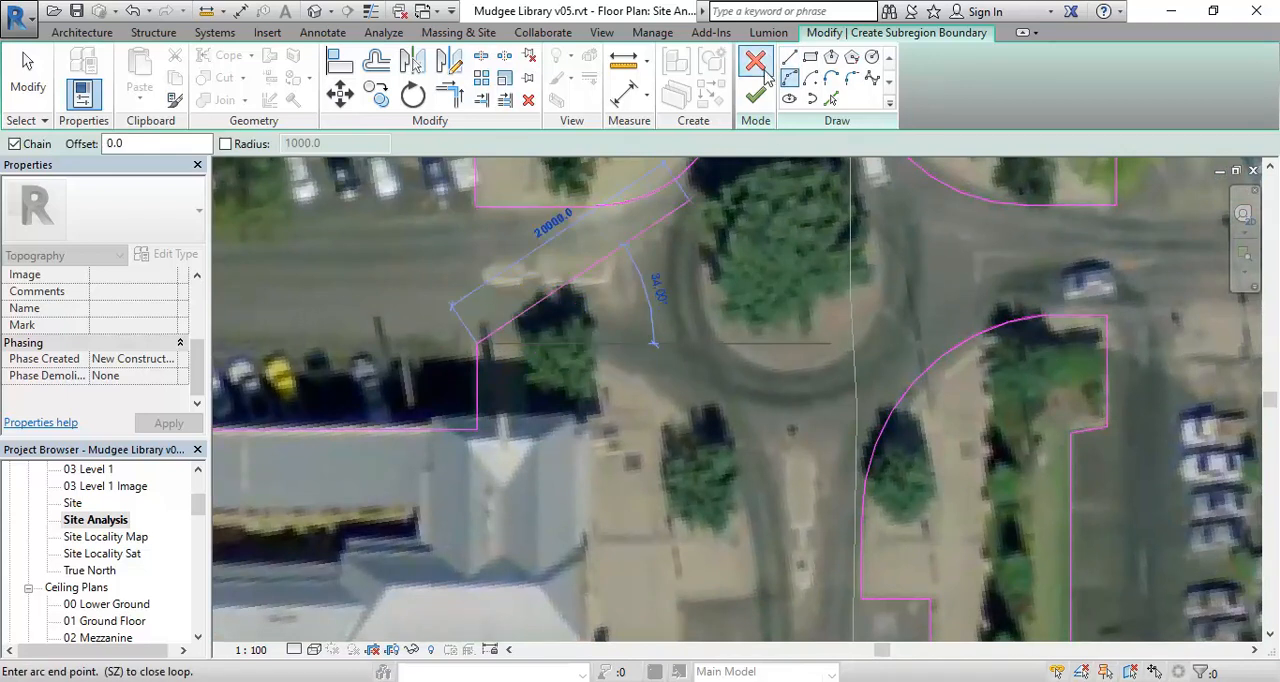
click(790, 56)
scroll(613, 308, up, 2)
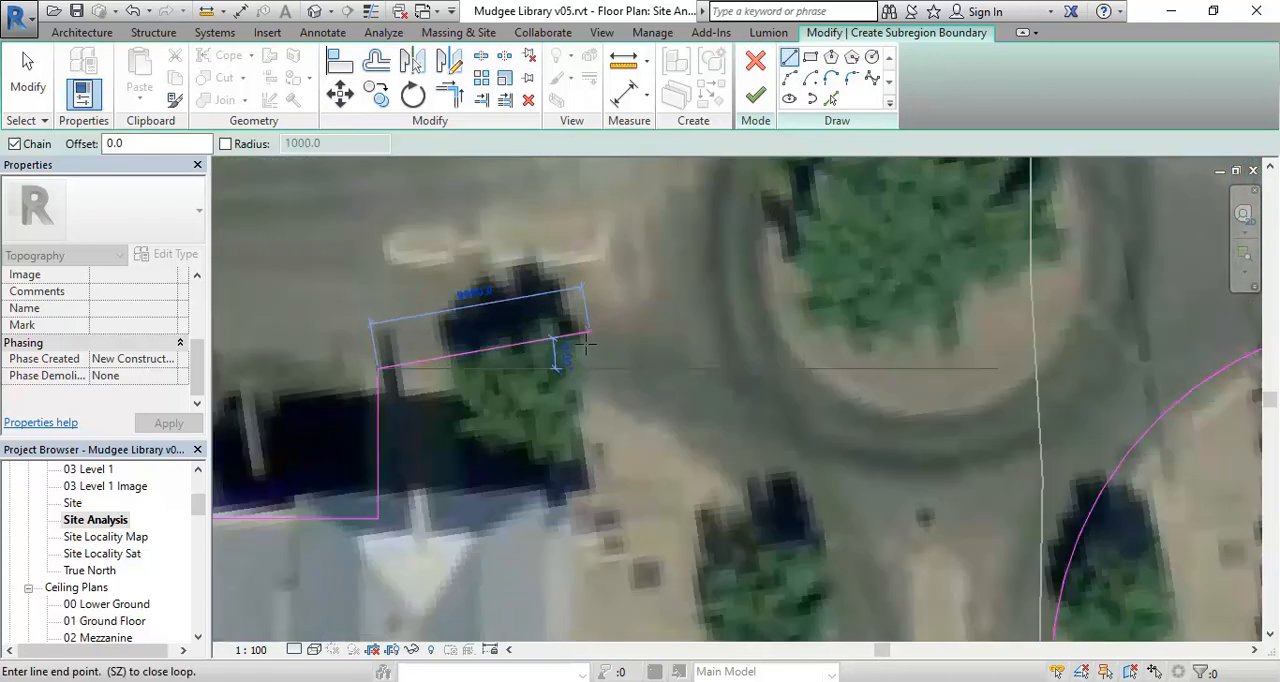
click(539, 369)
- Draw a three-point arc around the footpath corner from the street tree into the main street below the roundabout
scroll(568, 349, down, 2)
scroll(571, 352, down, 2)
middle_drag(590, 383, 578, 302)
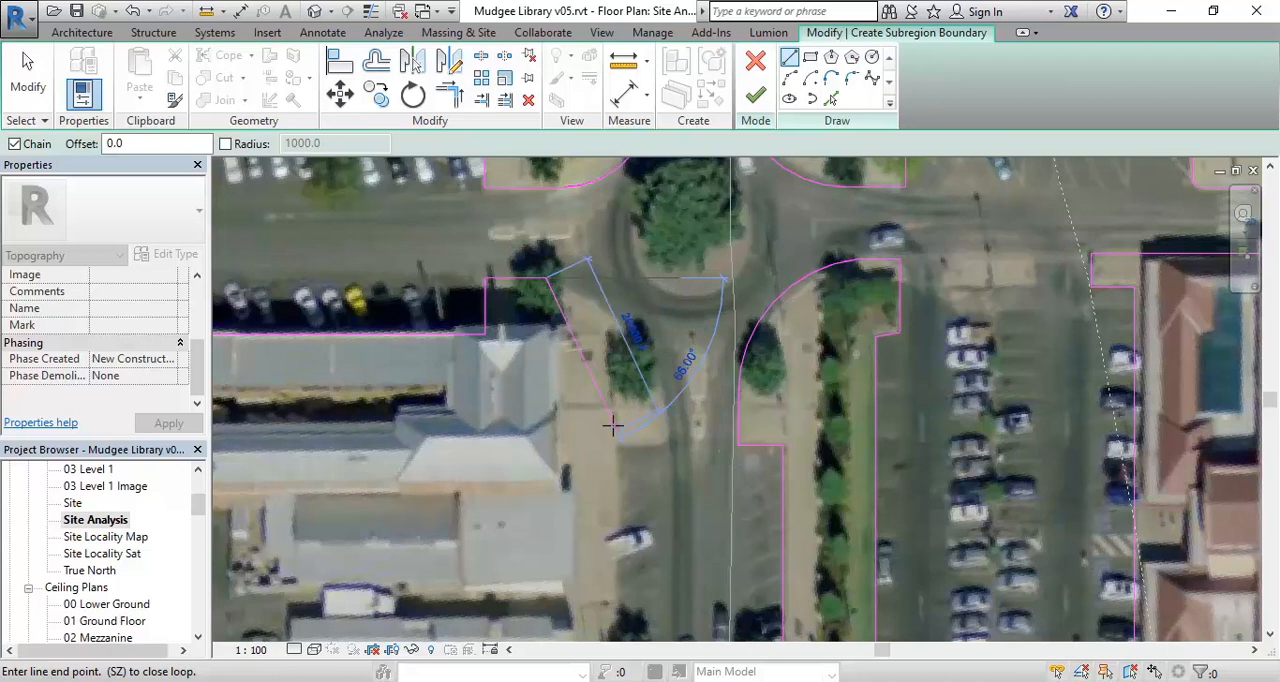
middle_drag(627, 413, 680, 400)
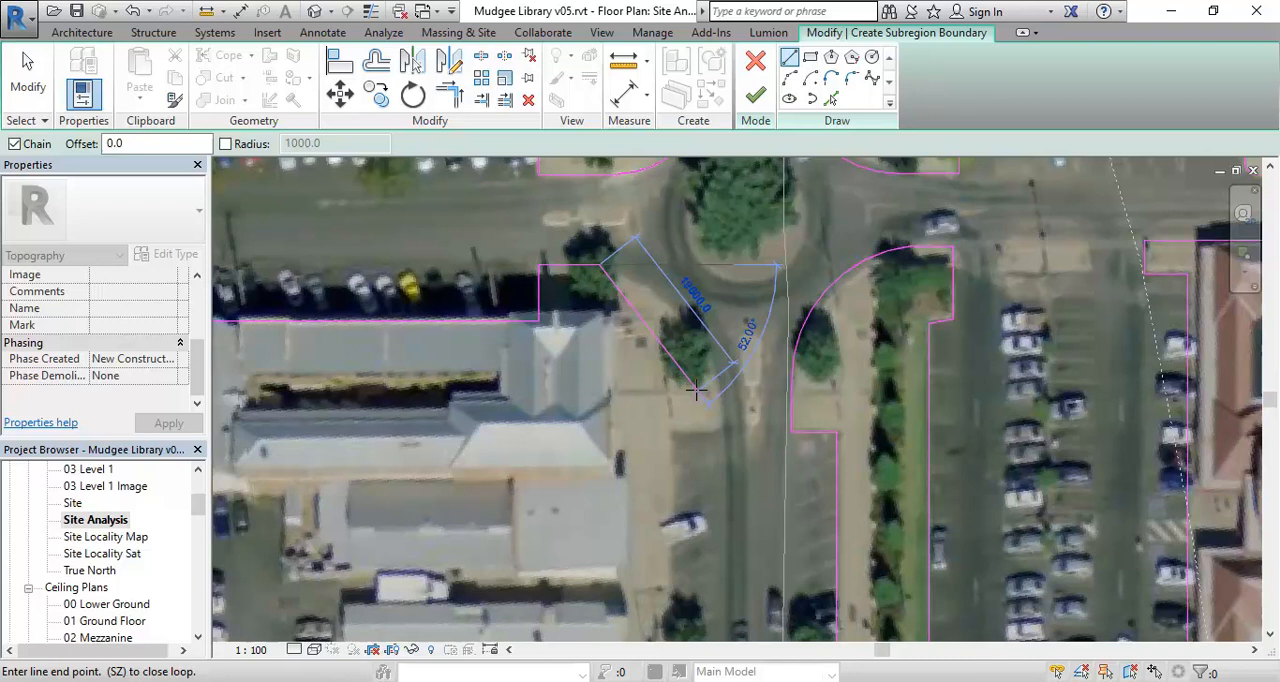
click(790, 80)
scroll(680, 370, up, 2)
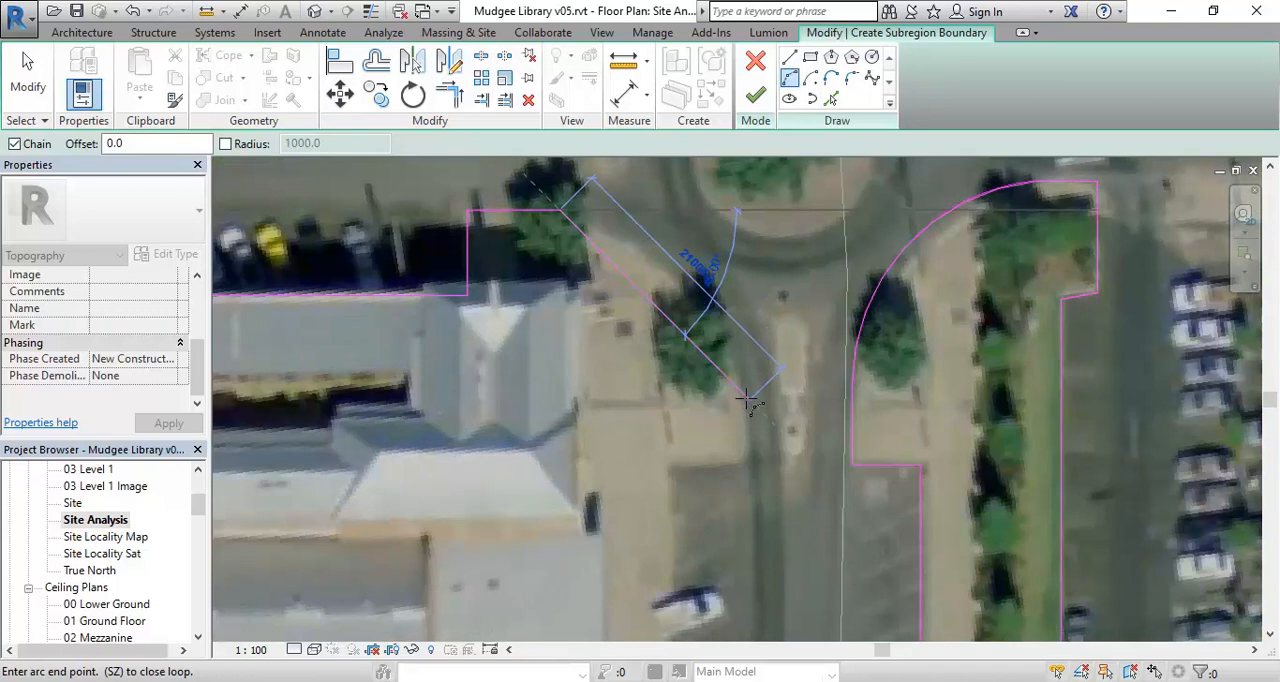
click(742, 398)
click(725, 310)
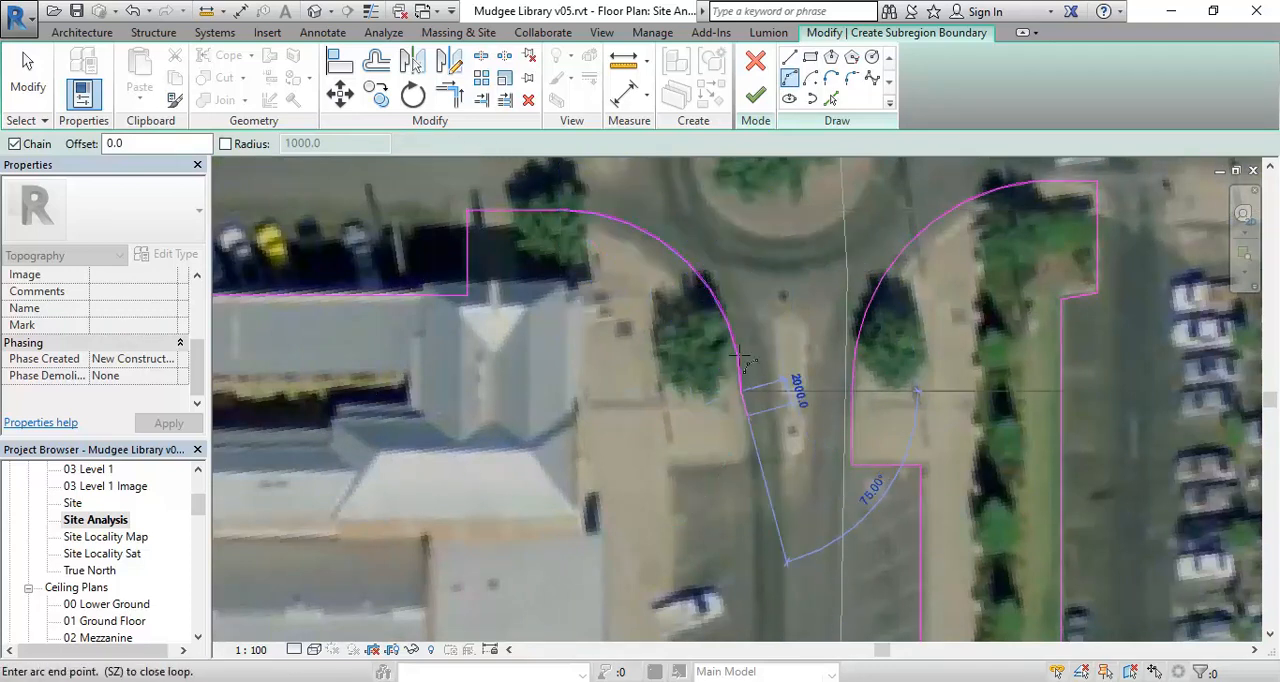
- Draw the boundary about 5700 mm down from the arc's end and across to the footpath edge behind the parking bays
click(790, 57)
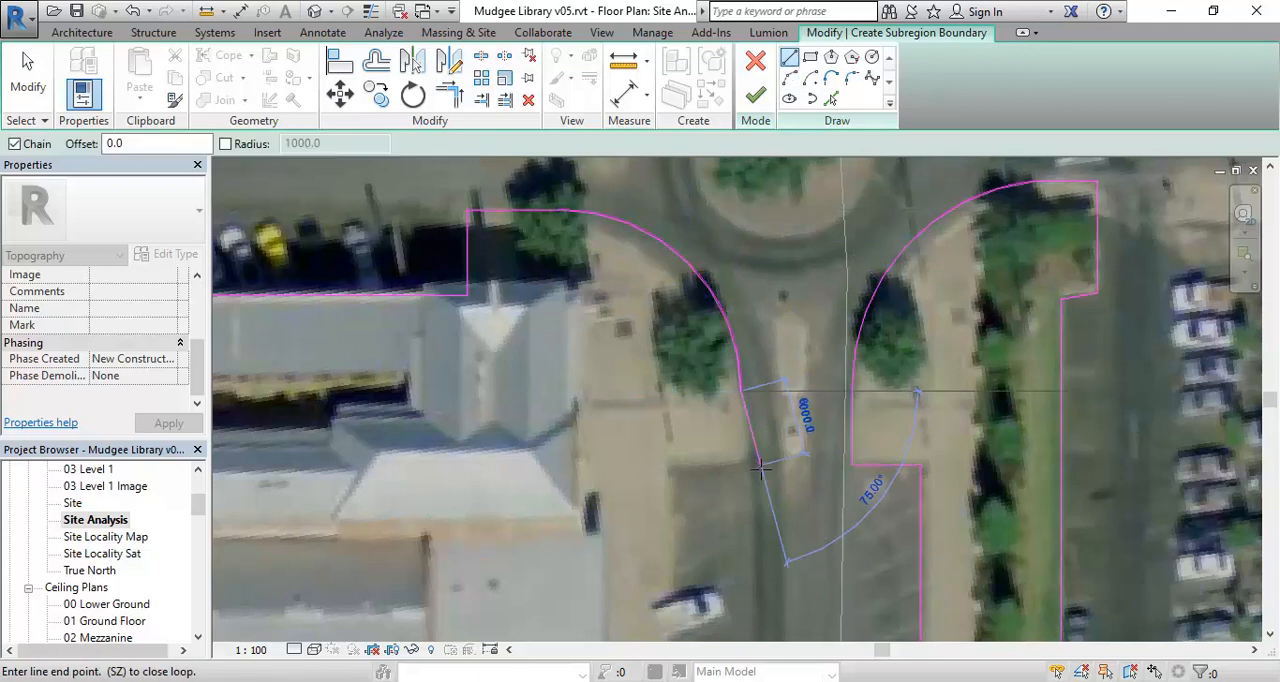
scroll(750, 458, up, 3)
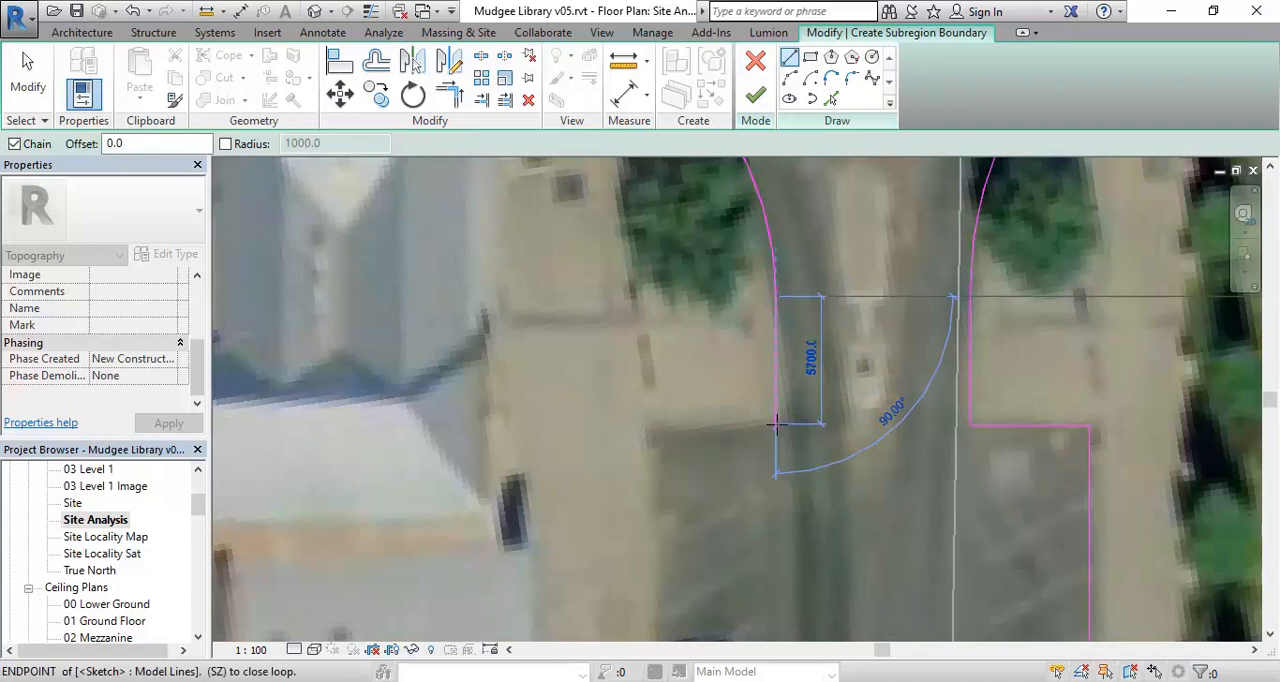
scroll(655, 425, down, 4)
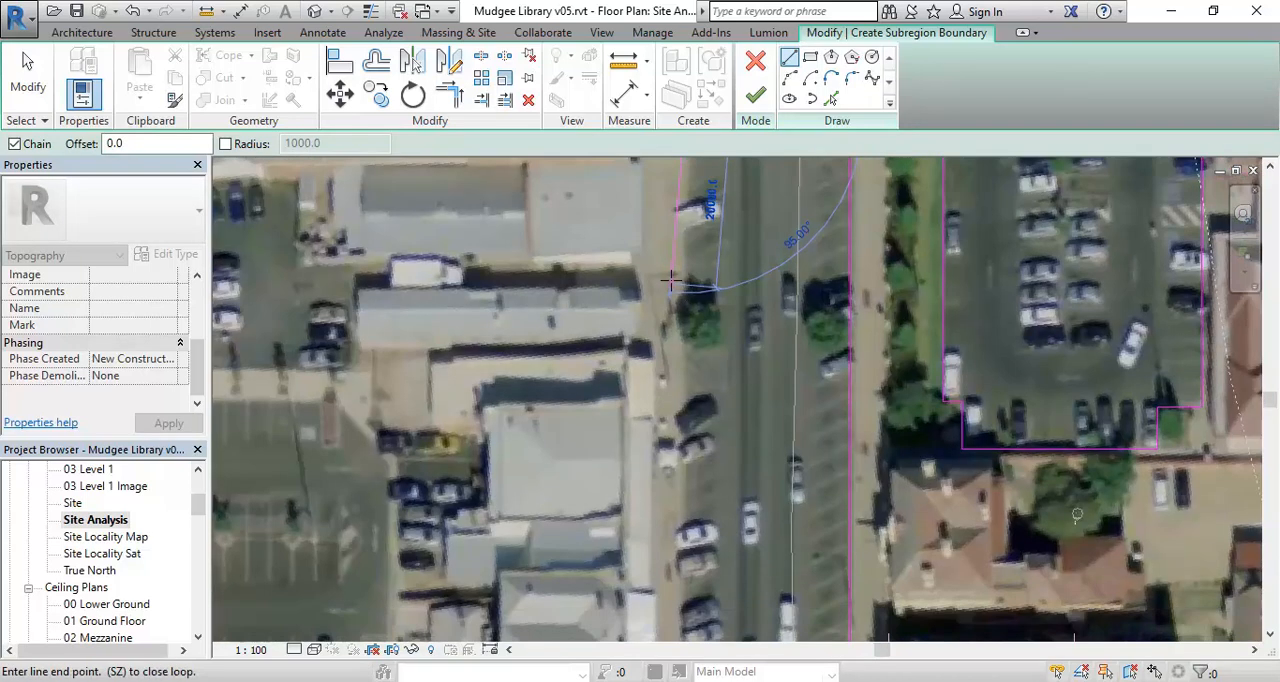
- Draw a vertical boundary line down the main street behind the parked cars to the tree opposite the library
scroll(688, 484, down, 2)
middle_drag(688, 484, 671, 320)
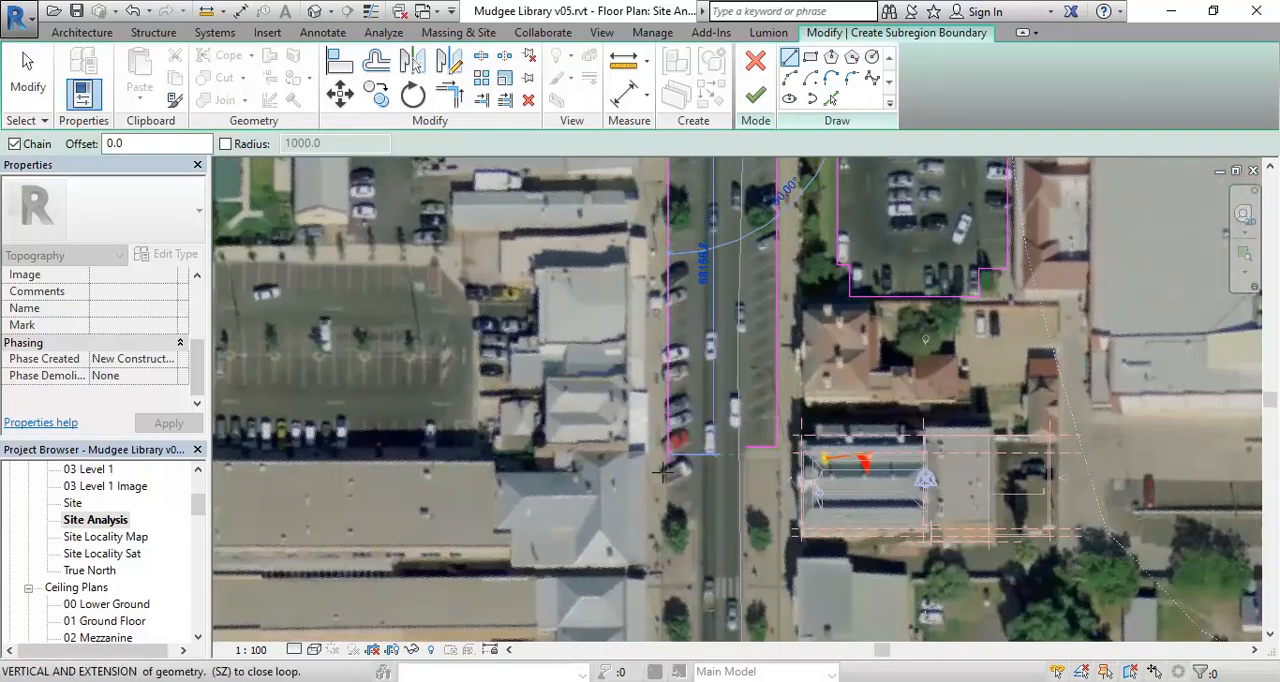
scroll(668, 456, up, 6)
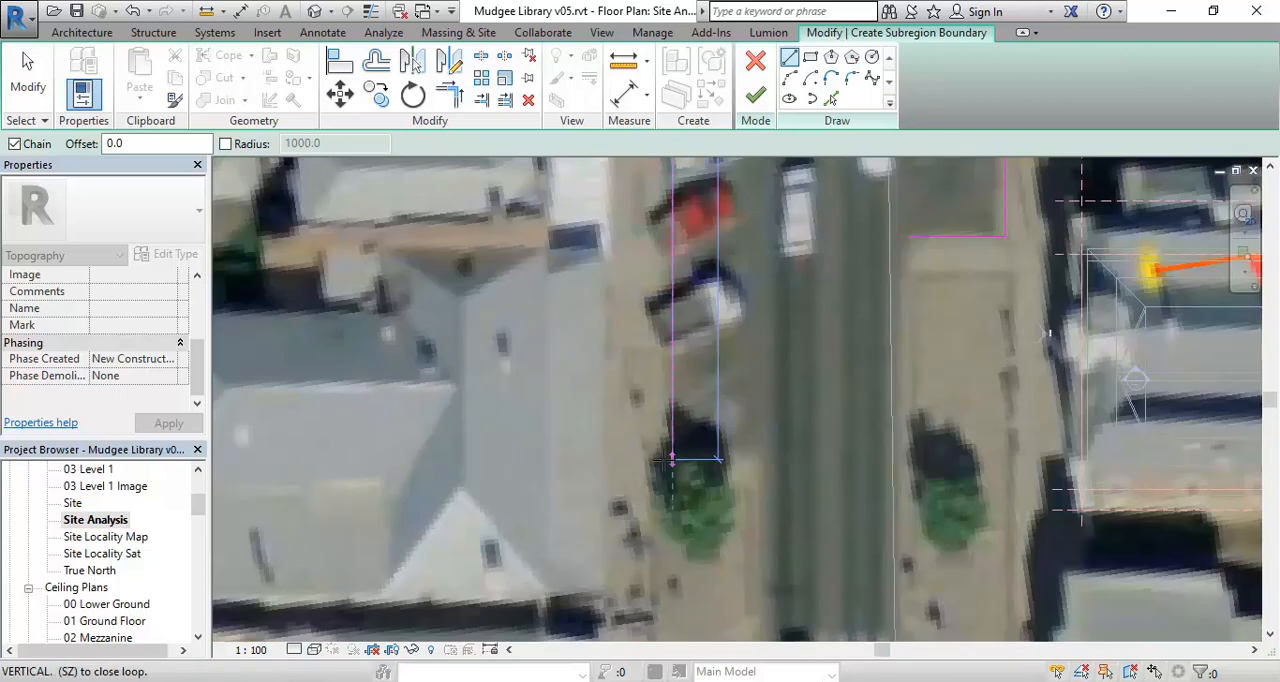
click(672, 470)
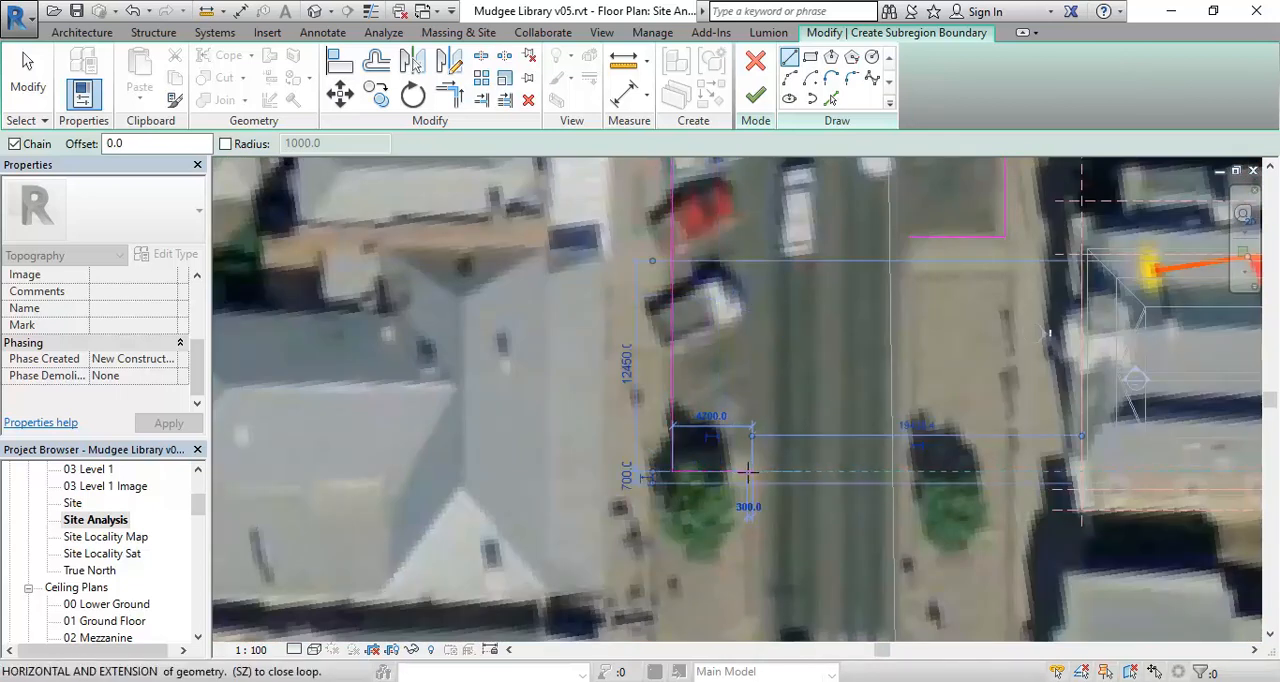
- Draw the boundary horizontally out to the road-side kerb, then about 25000 mm down past the two street trees
click(748, 471)
scroll(750, 474, down, 2)
middle_drag(752, 486, 720, 264)
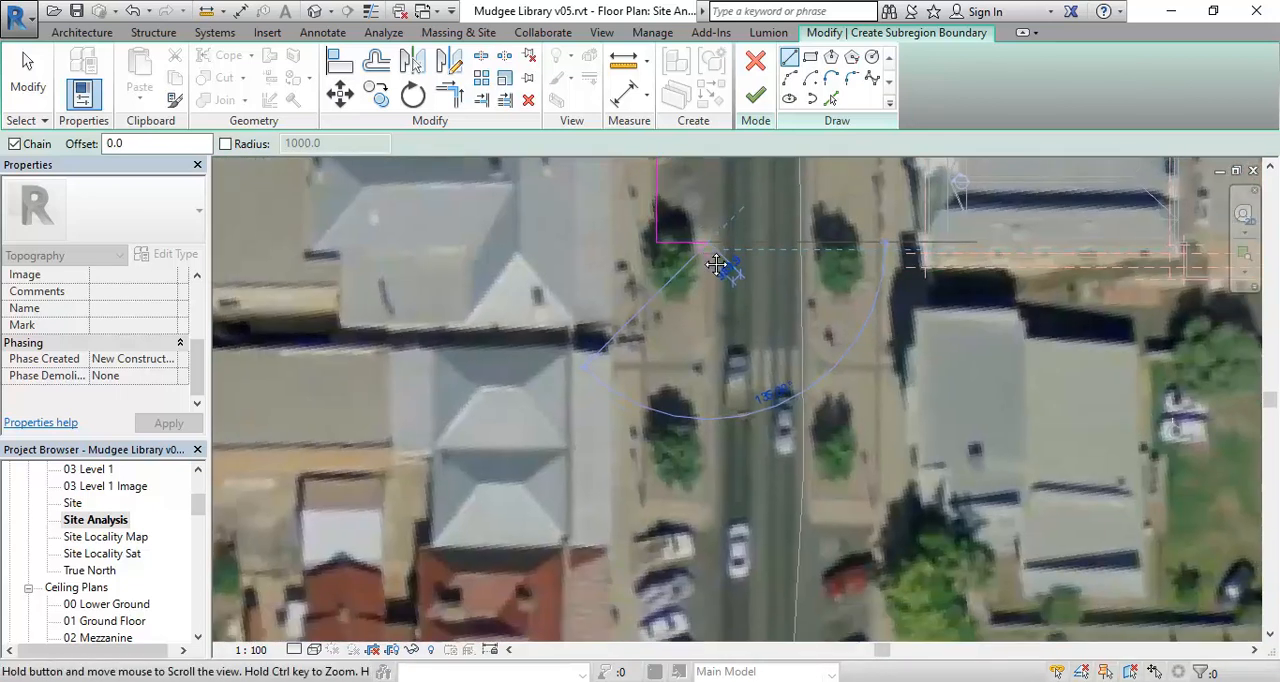
click(709, 530)
- Draw a horizontal boundary line from the kerb back to the footpath edge above the next row of parked cars
middle_drag(709, 530, 700, 366)
scroll(700, 366, up, 2)
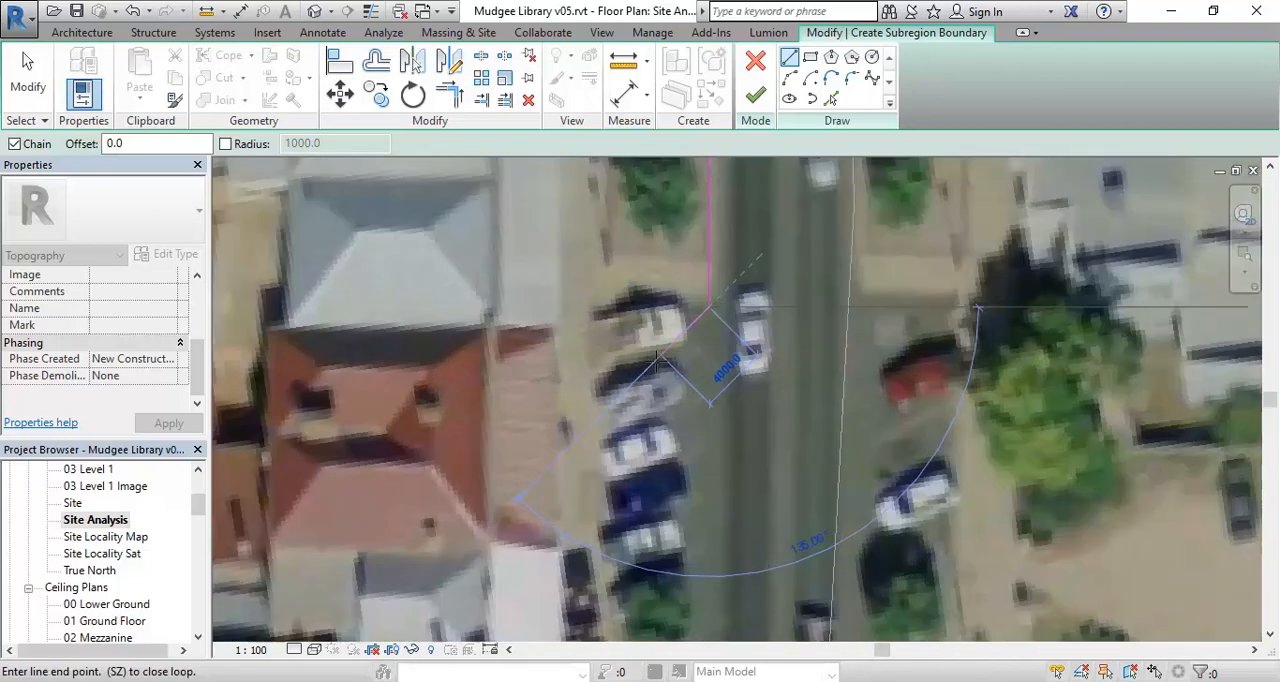
click(591, 308)
- Draw the boundary down behind the parked cars to the tree near the second roundabout, then about 6200 mm across to the kerb
scroll(591, 308, down, 2)
middle_drag(591, 308, 589, 214)
scroll(588, 526, down, 1)
middle_drag(588, 520, 582, 232)
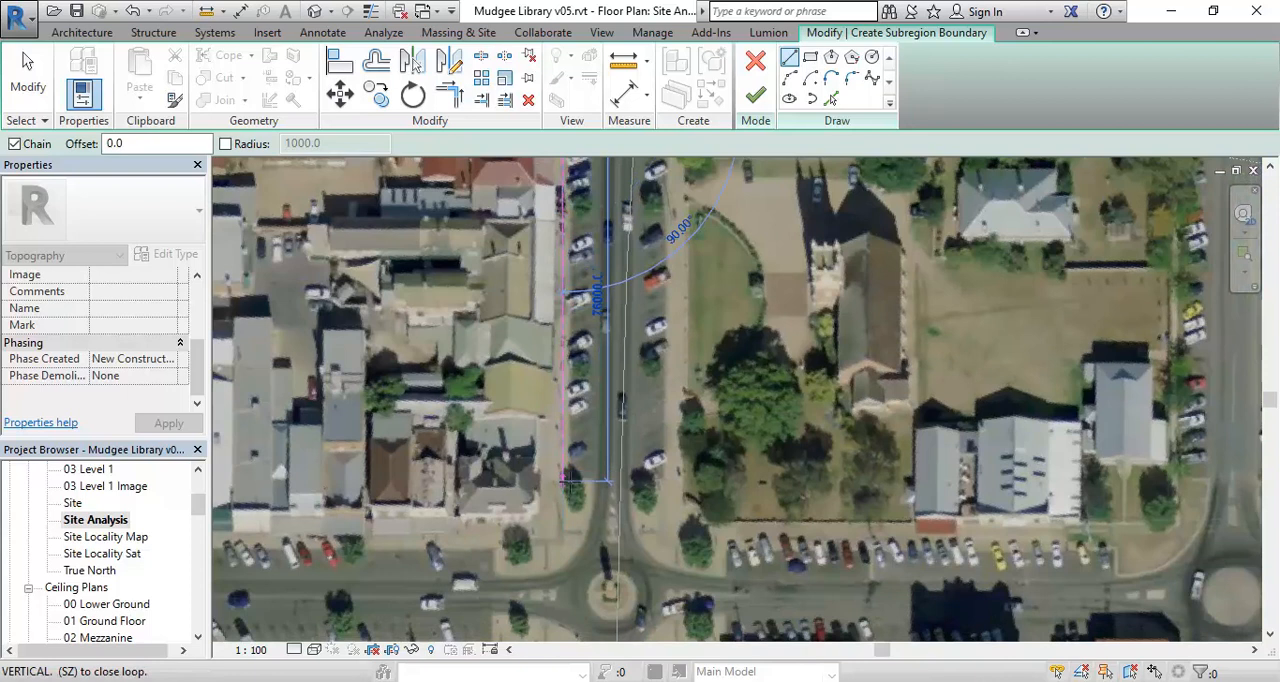
scroll(563, 481, up, 3)
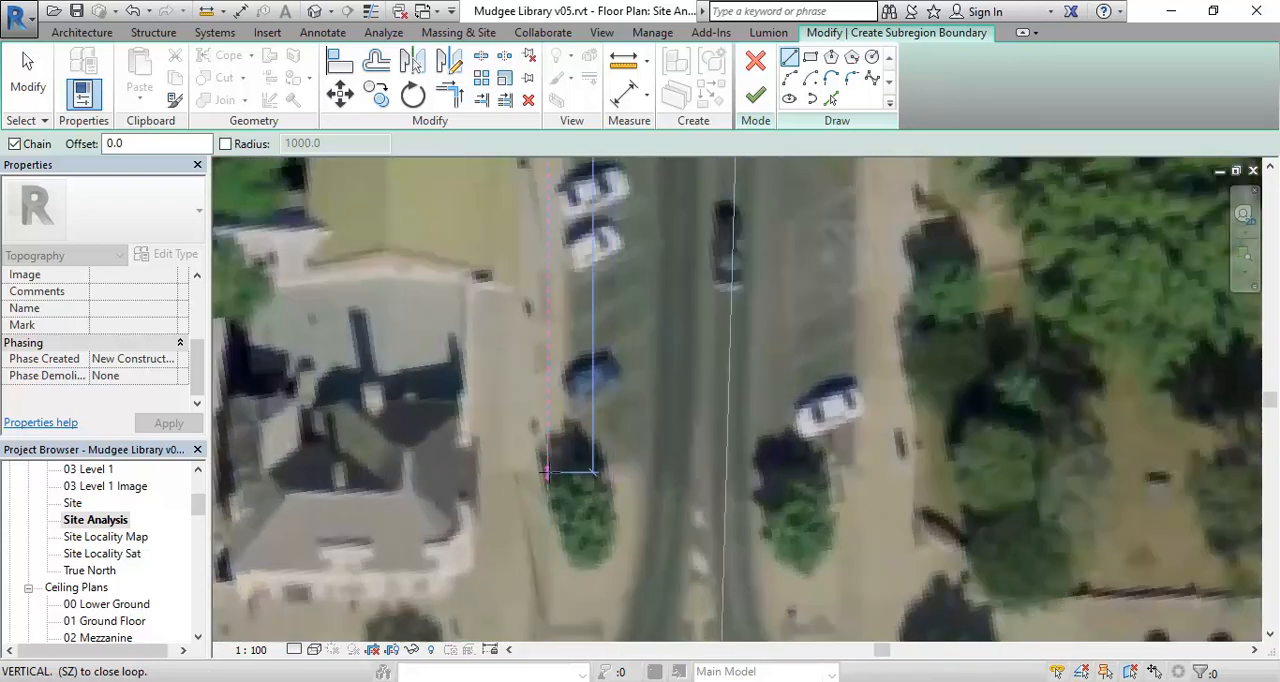
click(547, 472)
click(638, 472)
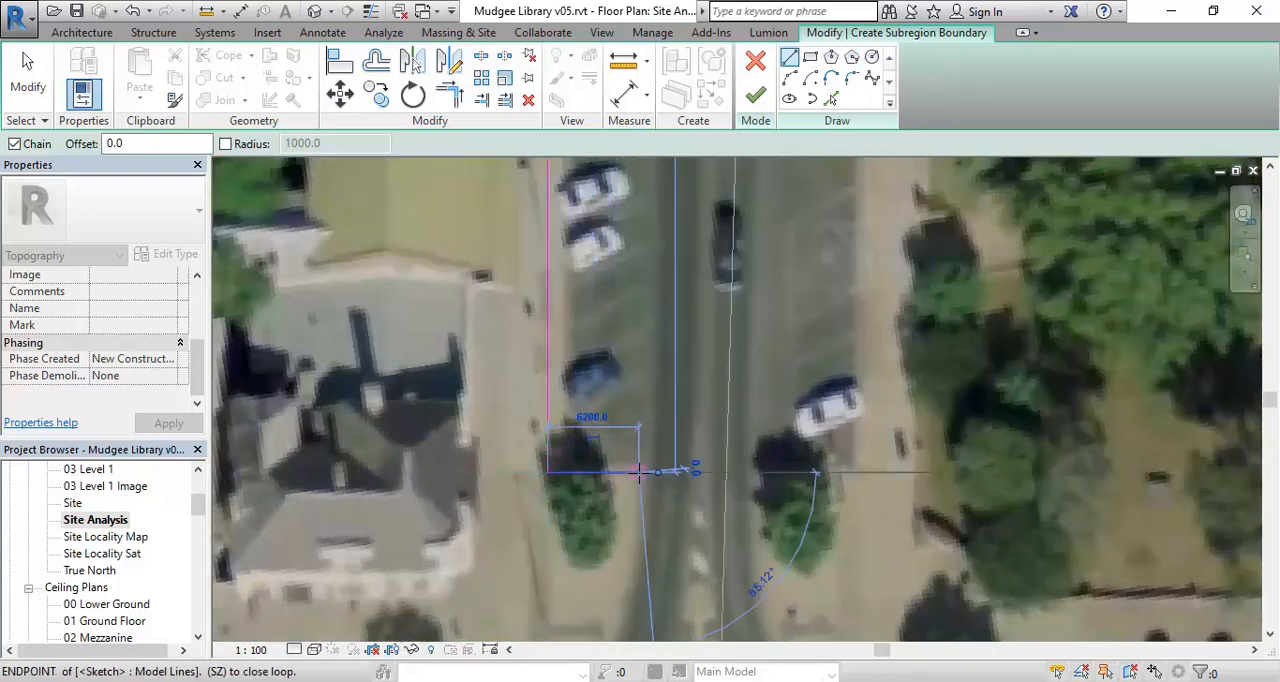
- Draw chained three-point arcs around the footpath corner at the second roundabout, ending at the kerb beside the side-street parking
scroll(659, 493, down, 2)
middle_drag(659, 493, 653, 416)
click(776, 186)
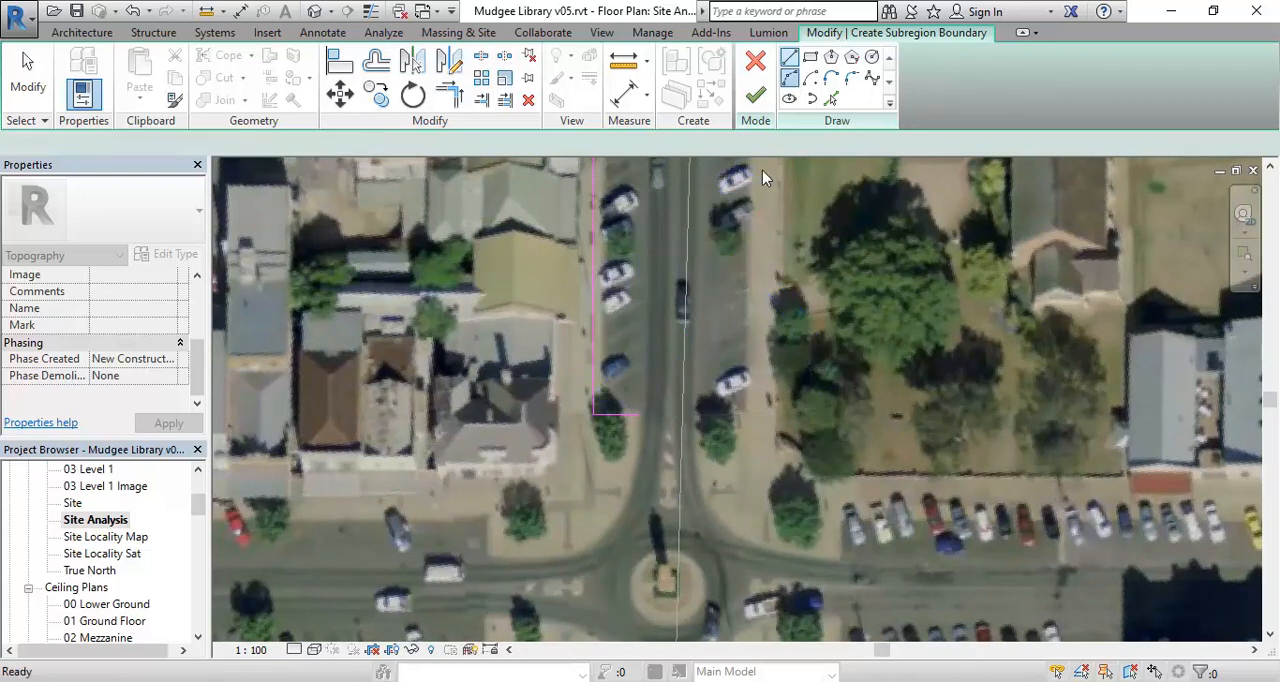
click(790, 84)
middle_drag(664, 506, 680, 468)
scroll(578, 464, up, 2)
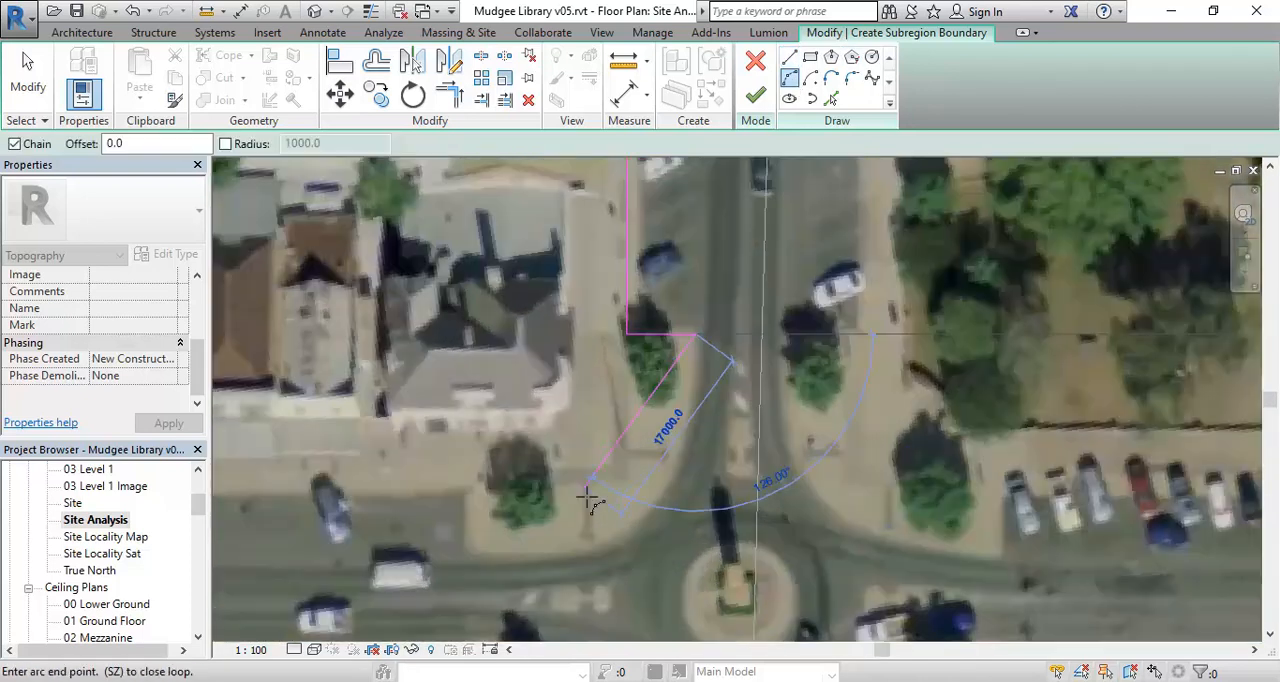
click(678, 484)
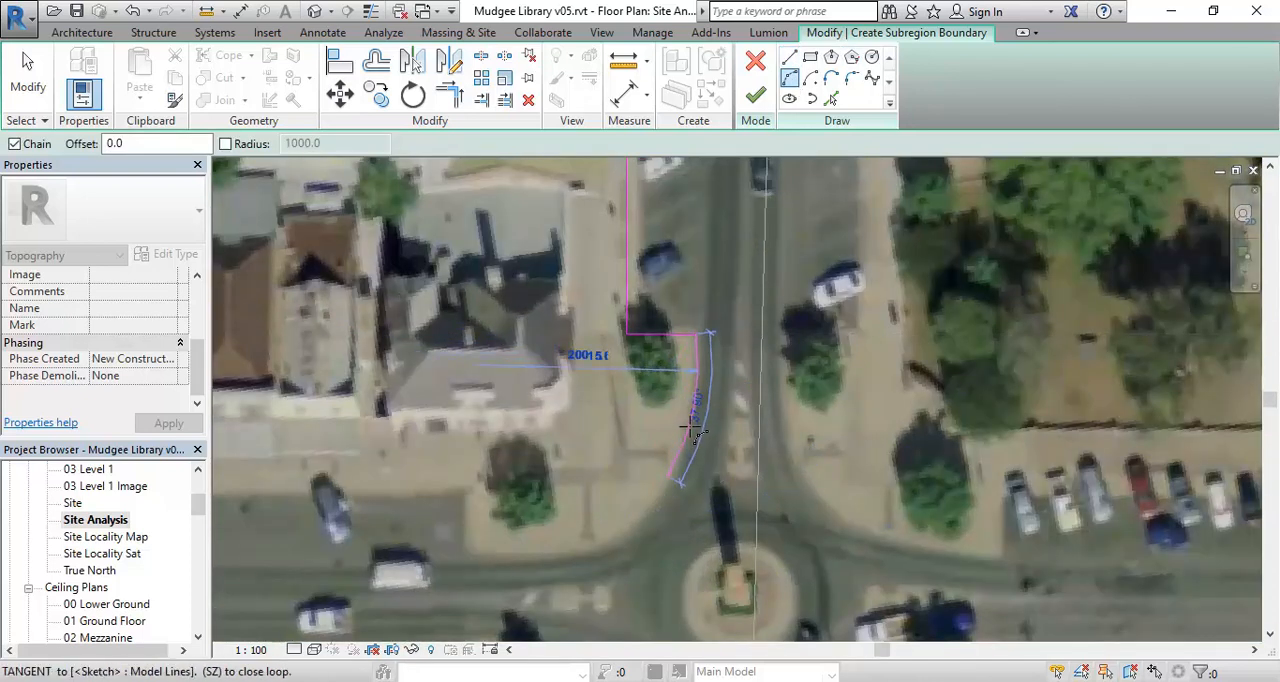
click(480, 564)
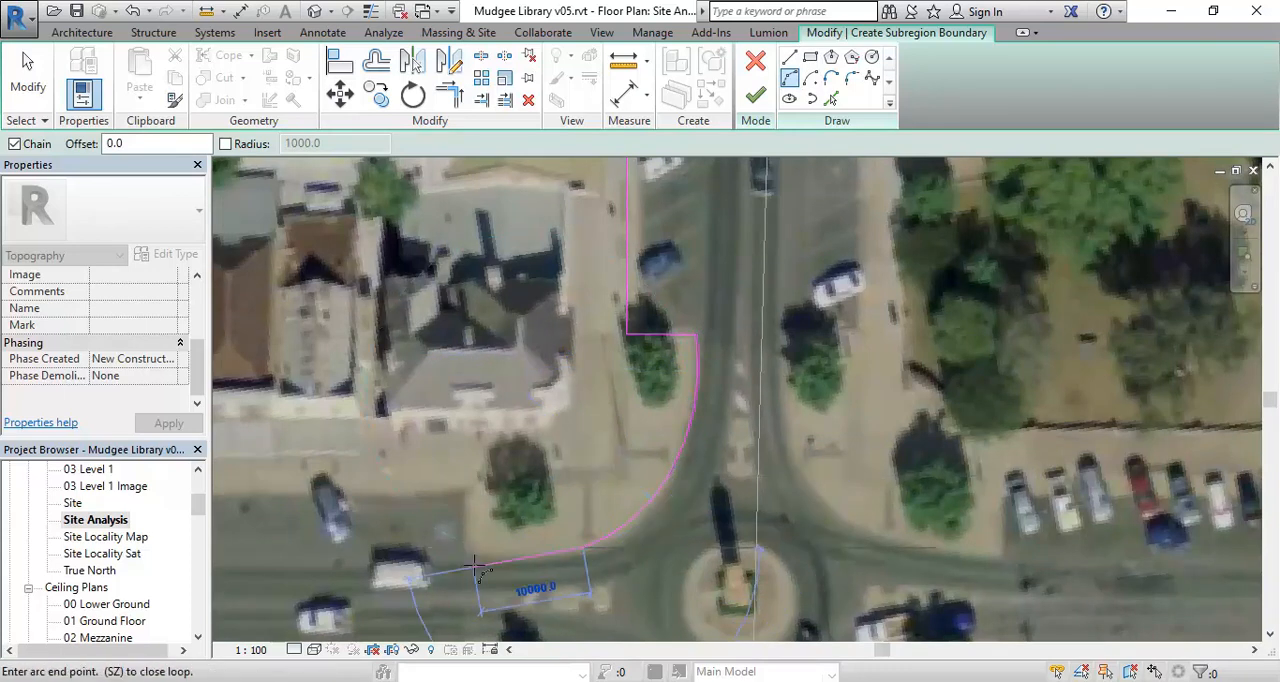
scroll(470, 565, up, 2)
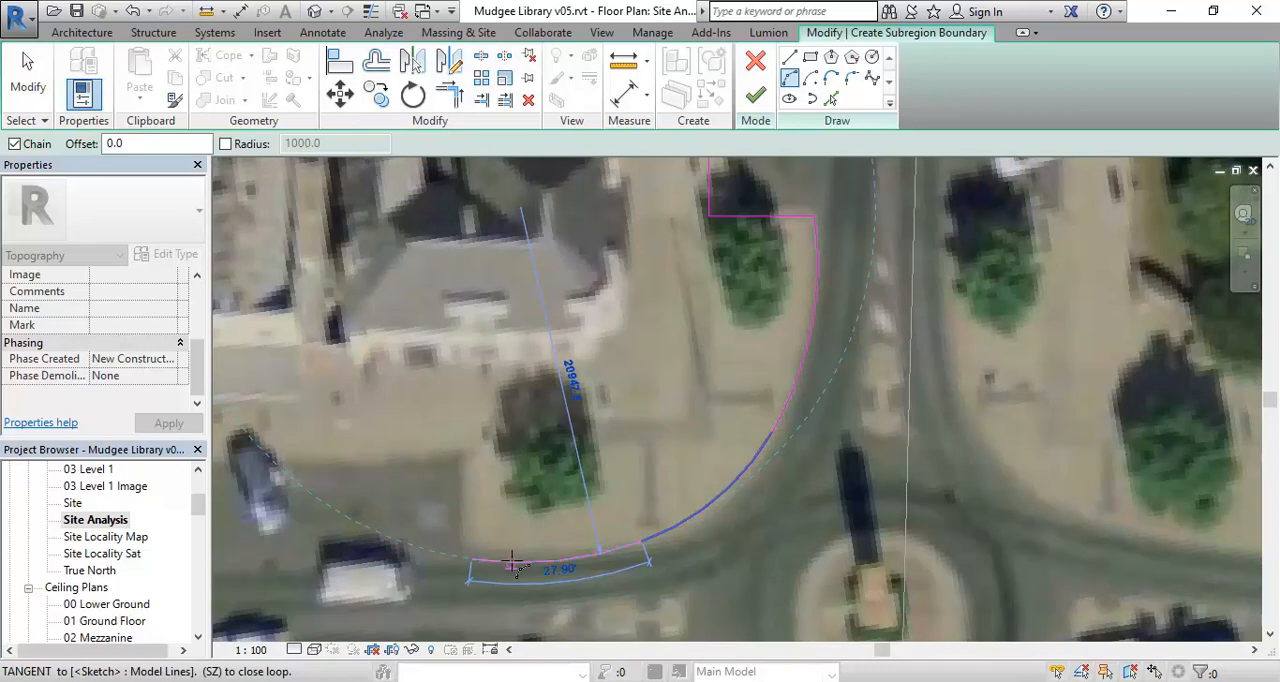
- Draw the boundary about 6200 mm up to the footpath edge, then about 69000 mm horizontally along the back of the side-street parking
click(789, 57)
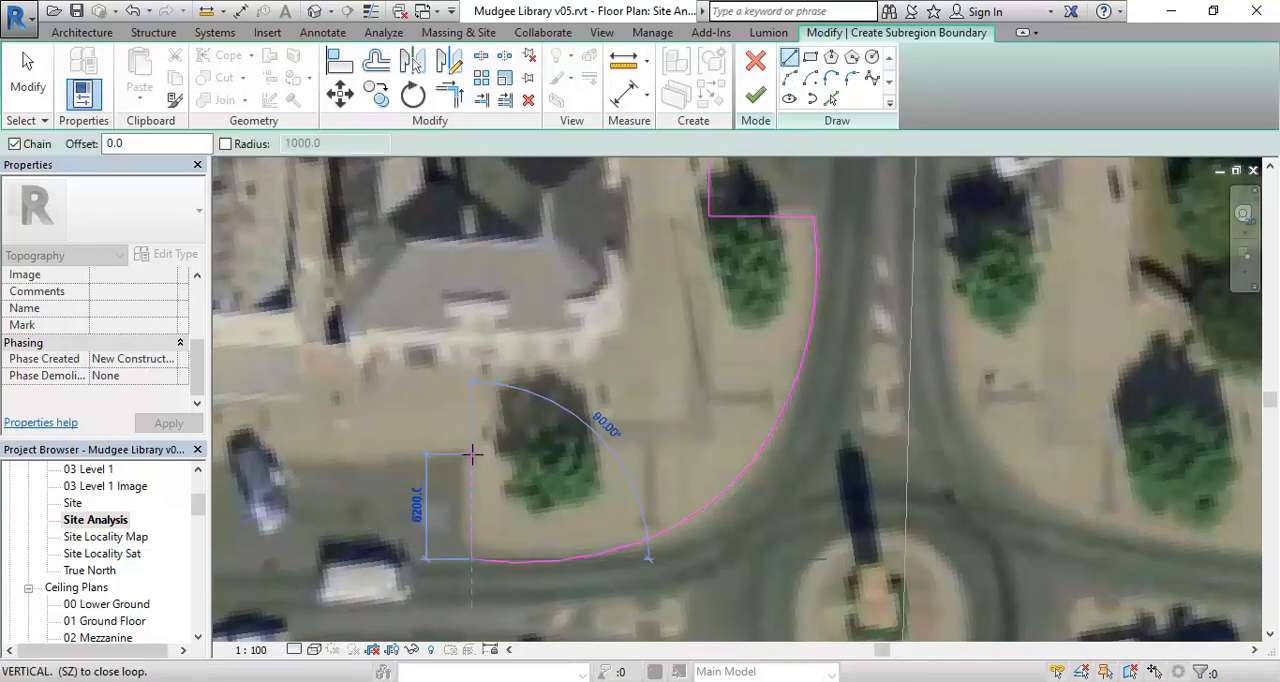
scroll(484, 457, down, 1)
click(484, 457)
scroll(484, 457, down, 4)
scroll(340, 405, up, 2)
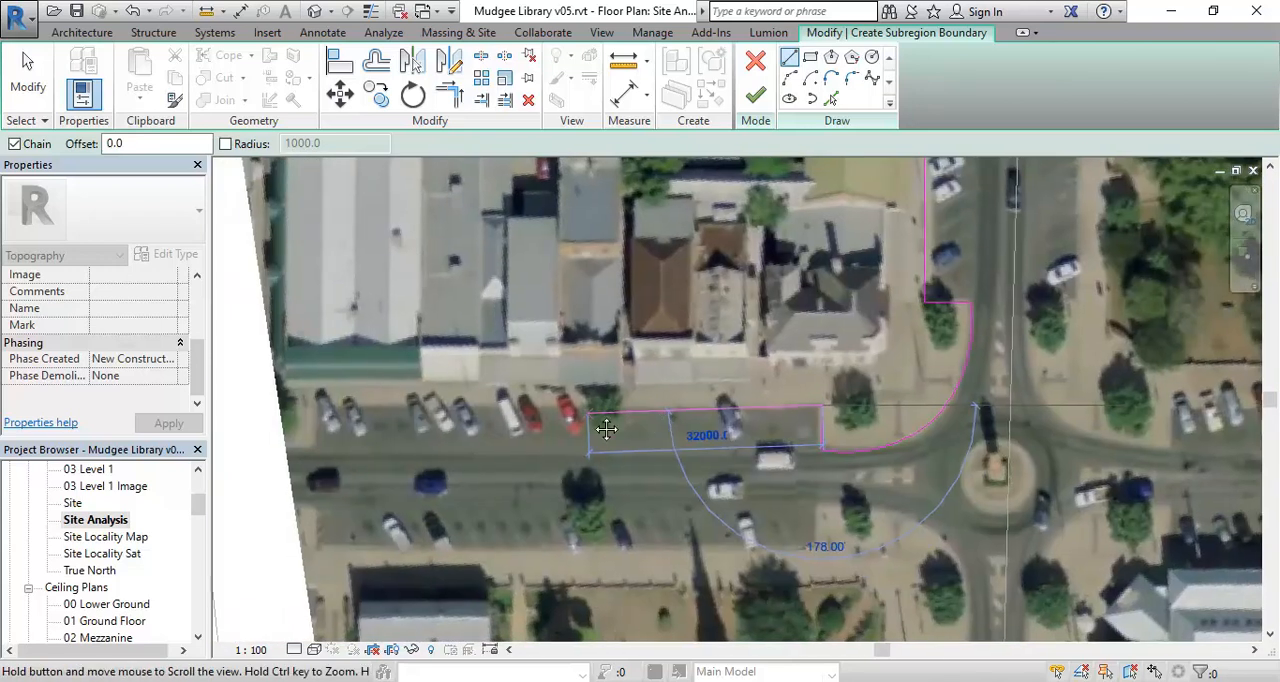
click(318, 407)
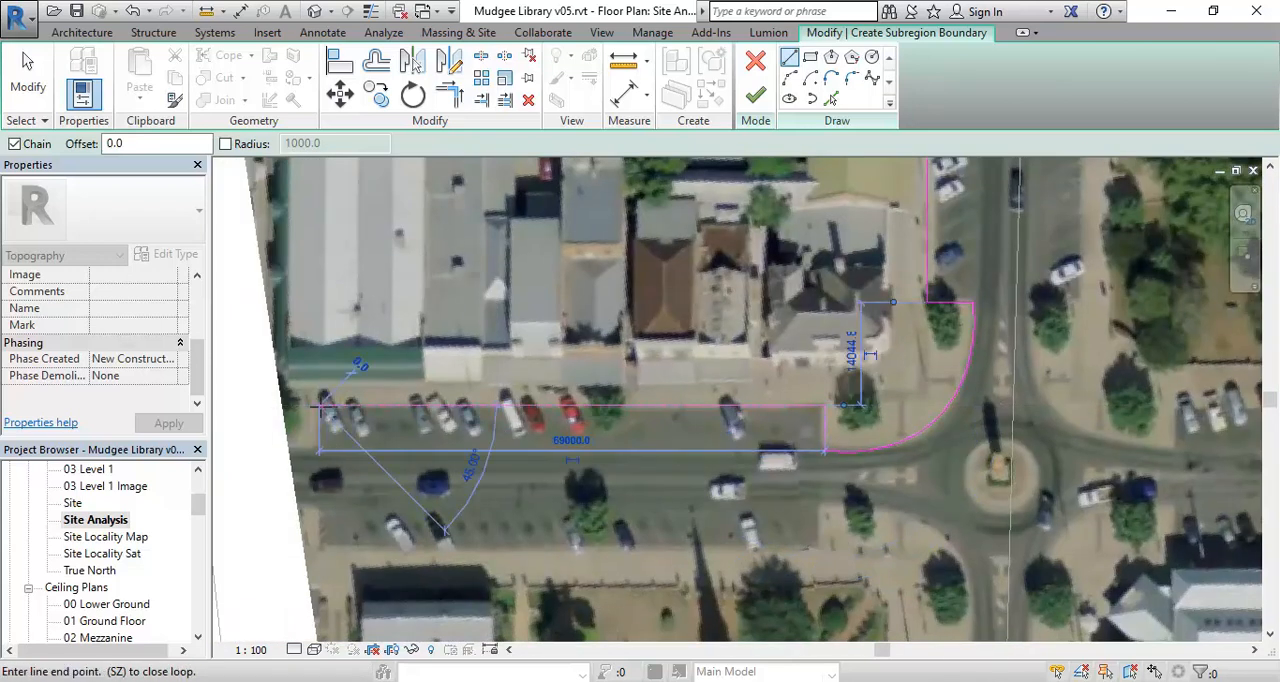
- Draw the boundary down to the kerb, around the side street's far end beyond the satellite image edge, and back down to the opposite footpath edge
click(318, 449)
click(268, 448)
click(268, 507)
click(312, 507)
click(313, 549)
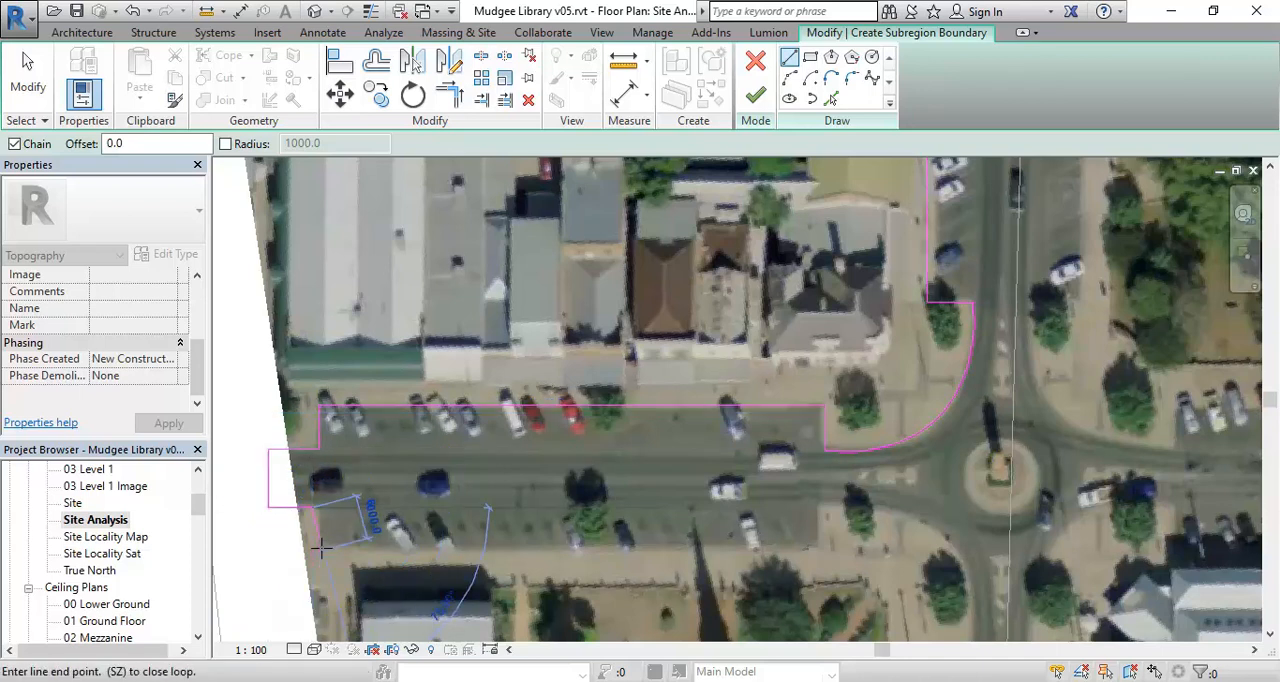
- Draw the boundary along the back of the church-side parking, up to the kerb and horizontally past the tree to the roundabout corner
click(817, 549)
click(818, 506)
middle_drag(825, 500, 551, 359)
scroll(557, 345, down, 3)
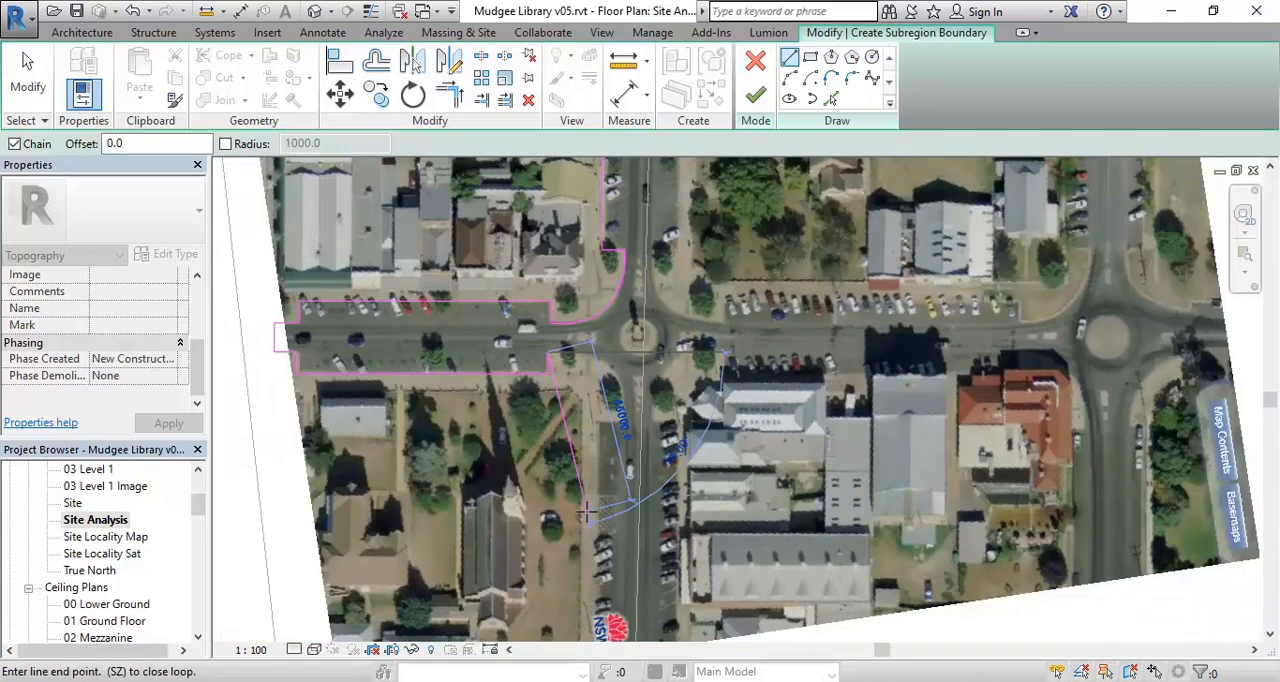
scroll(581, 490, down, 3)
middle_drag(585, 495, 601, 549)
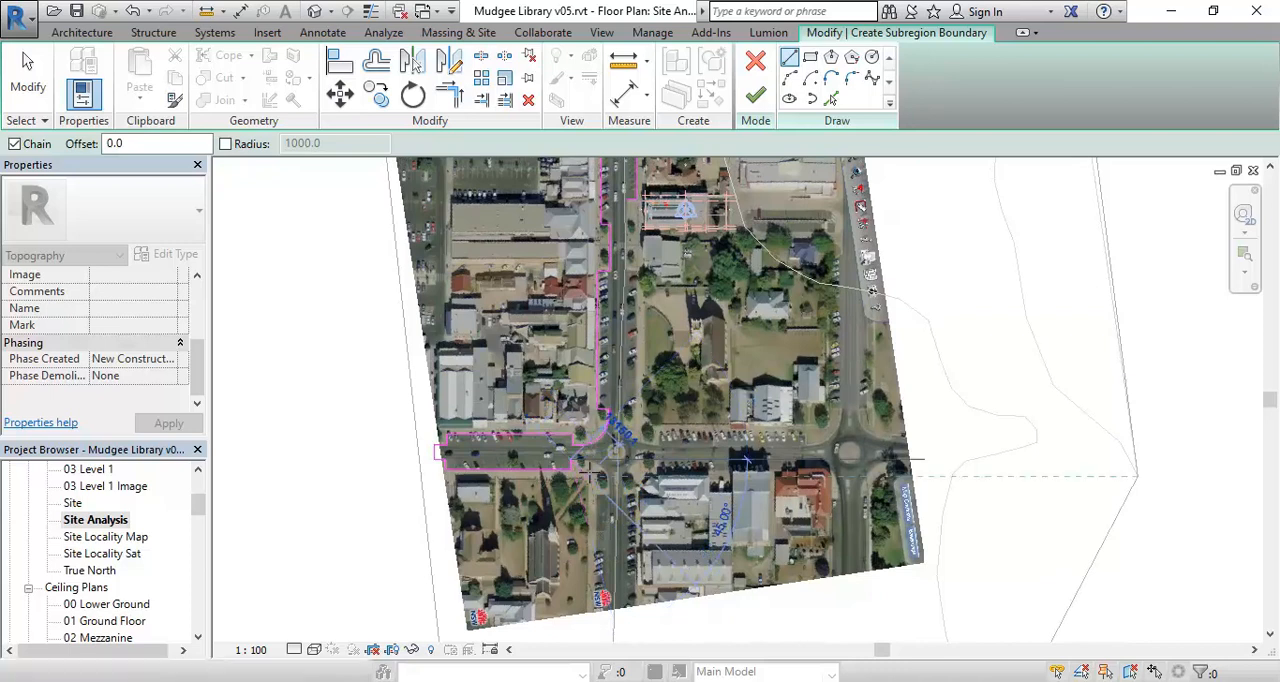
scroll(595, 470, up, 4)
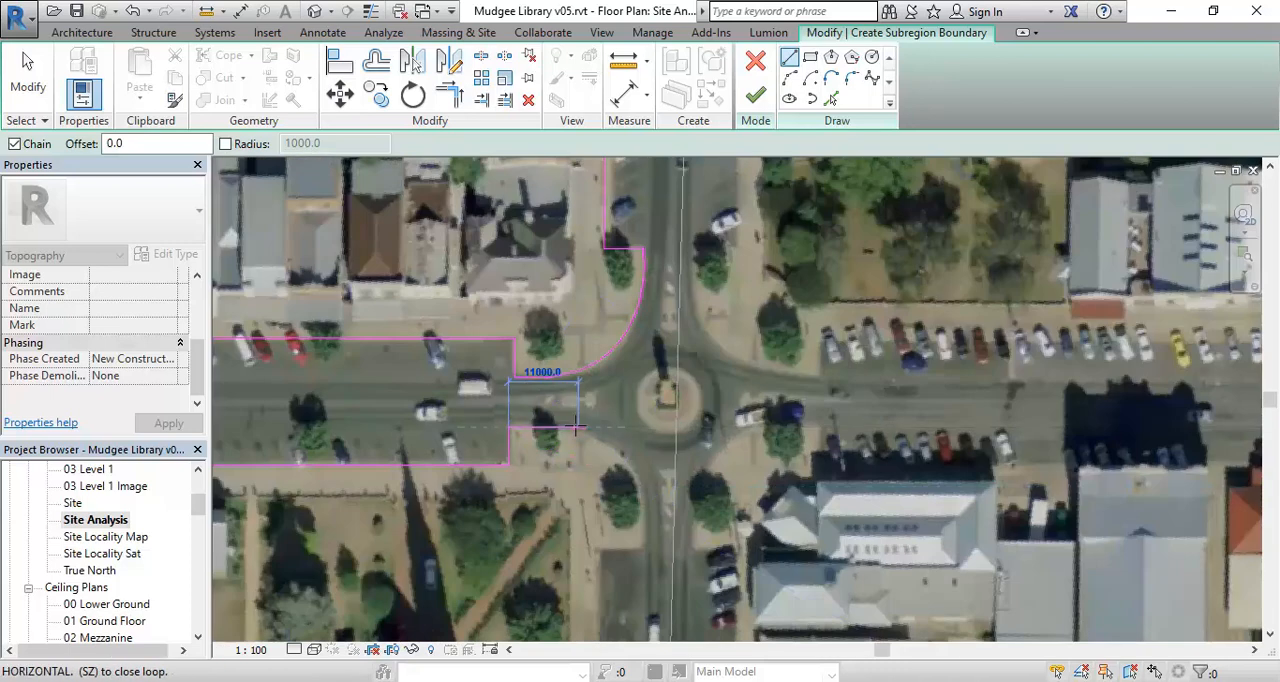
scroll(575, 428, up, 2)
click(545, 429)
- Draw chained three-point arcs around the church-side roundabout corner, ending at the kerb above the empty parking bays
click(790, 77)
click(709, 567)
click(655, 460)
scroll(657, 463, down, 1)
middle_drag(657, 463, 628, 335)
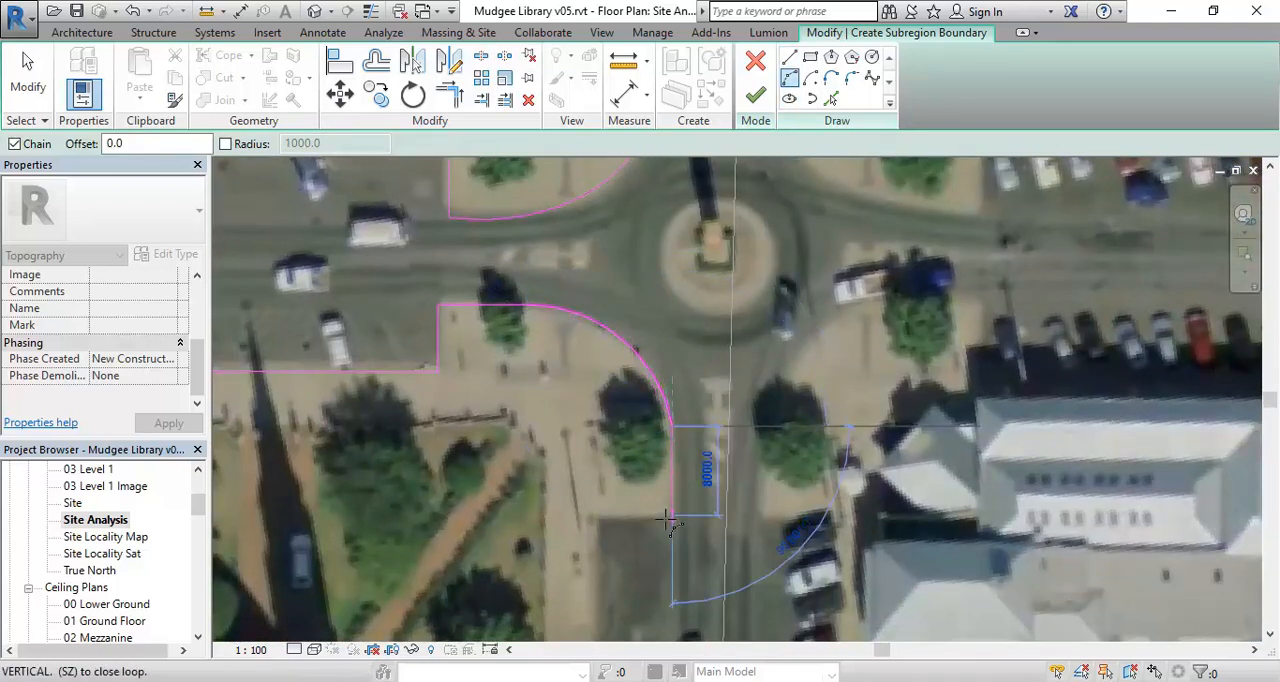
scroll(668, 519, up, 2)
click(657, 517)
click(681, 446)
- Draw straight boundary lines horizontally back to the footpath edge and down along the empty parking bays to the hatched area
click(789, 58)
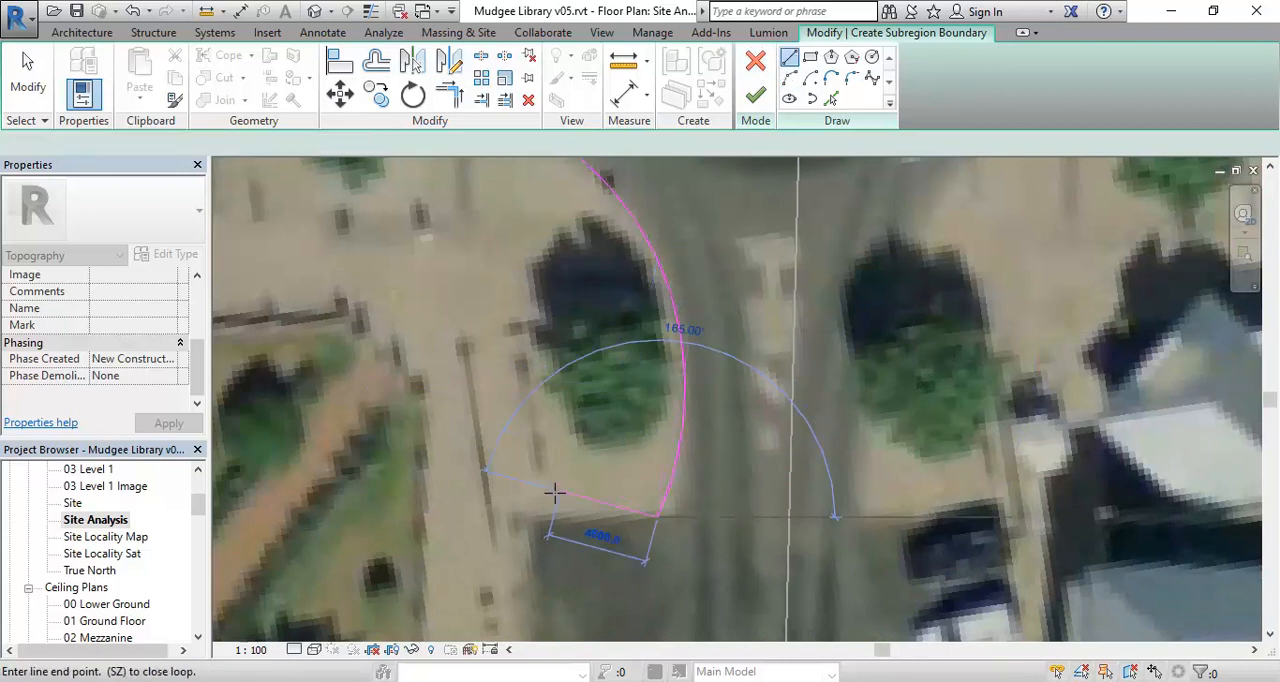
scroll(534, 514, down, 3)
middle_drag(534, 514, 594, 293)
click(581, 283)
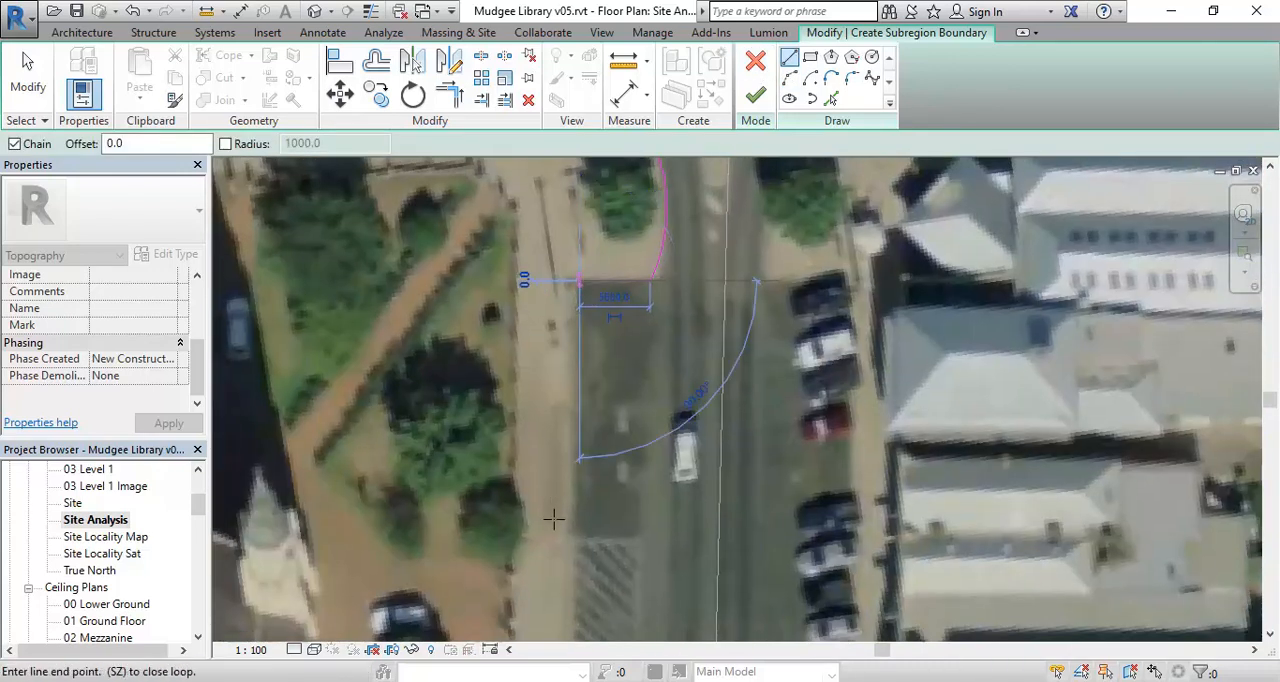
click(580, 548)
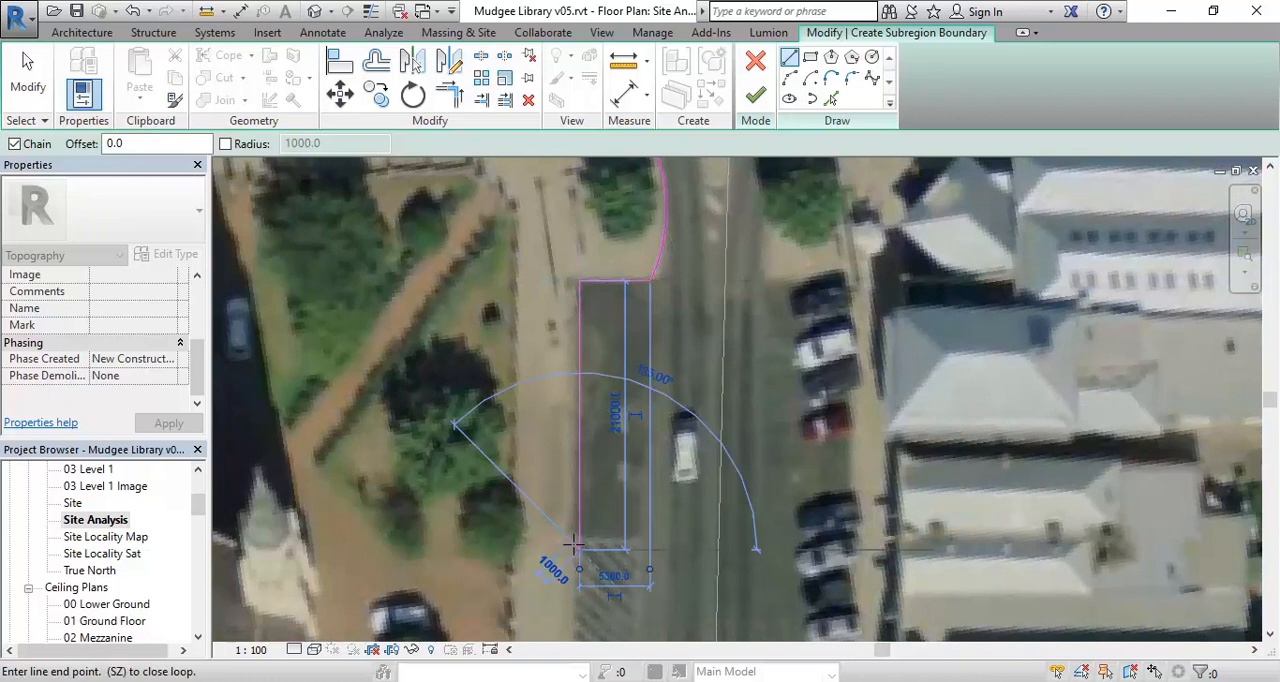
- Draw the boundary about 22000 mm across the road, up behind the parked cars opposite, and back out to the kerb
click(858, 548)
middle_drag(837, 417, 795, 484)
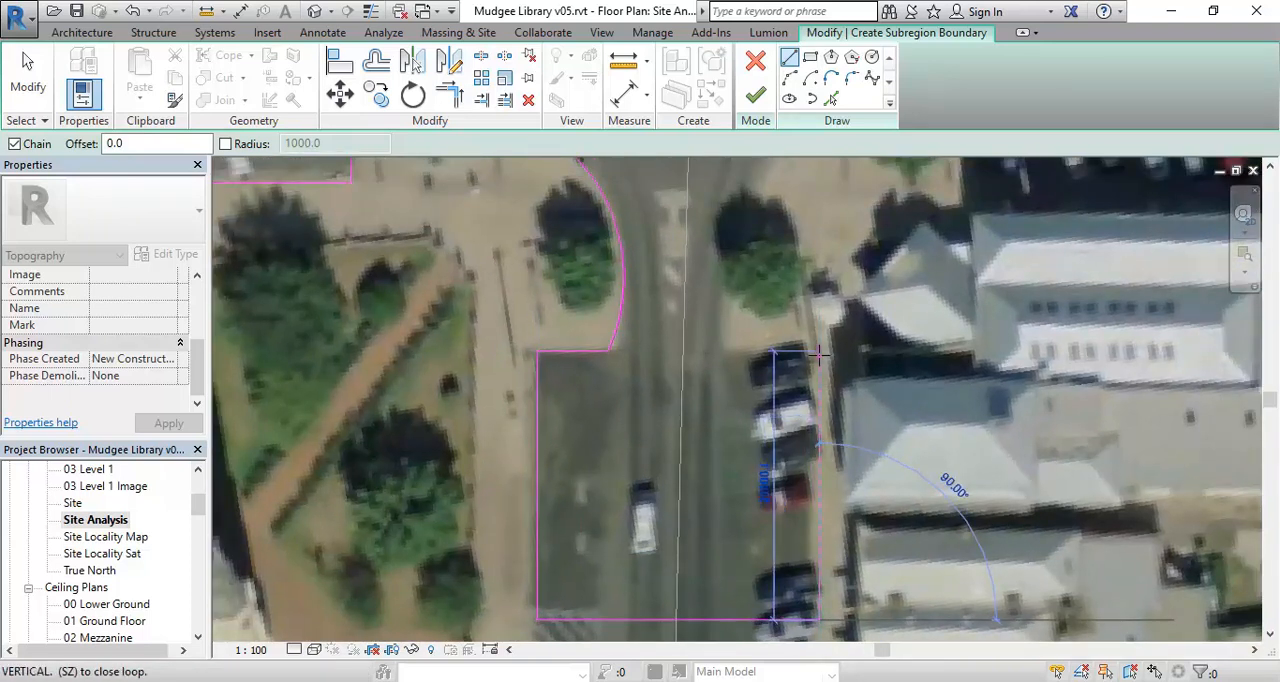
click(818, 352)
click(728, 362)
- Draw a three-point arc about 9000 mm long up the kerb beside the tree south of the roundabout
middle_drag(728, 362, 715, 432)
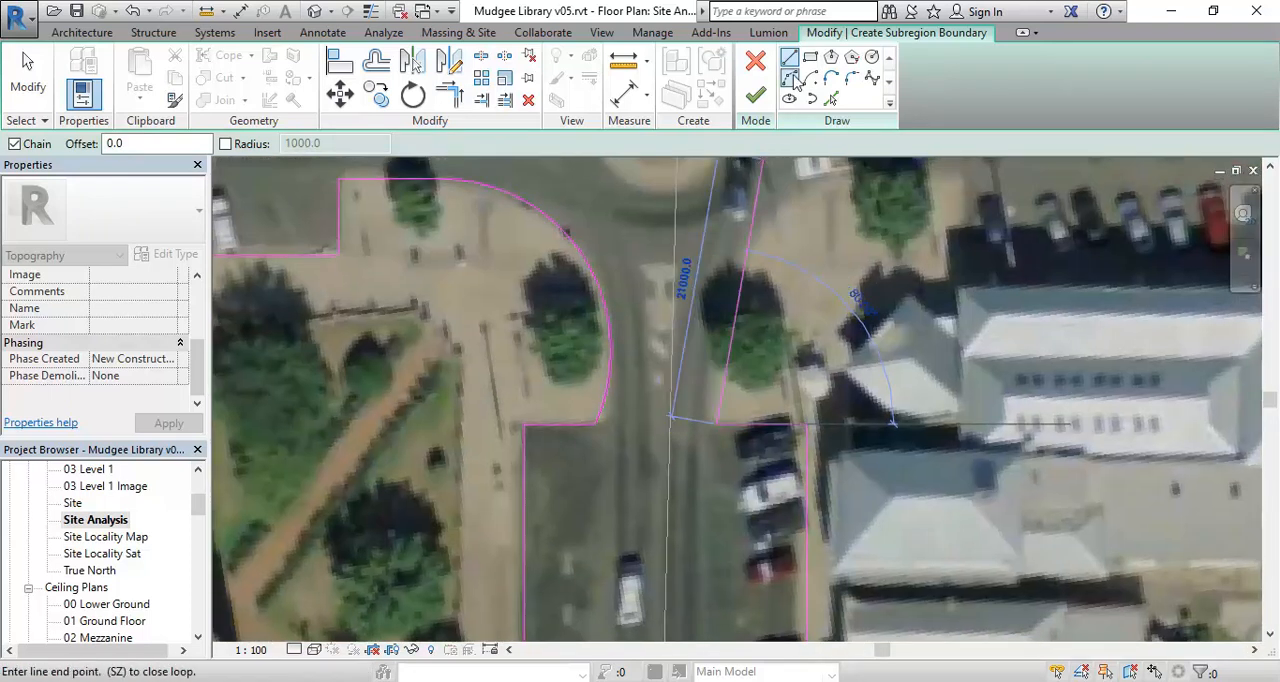
scroll(712, 315, up, 3)
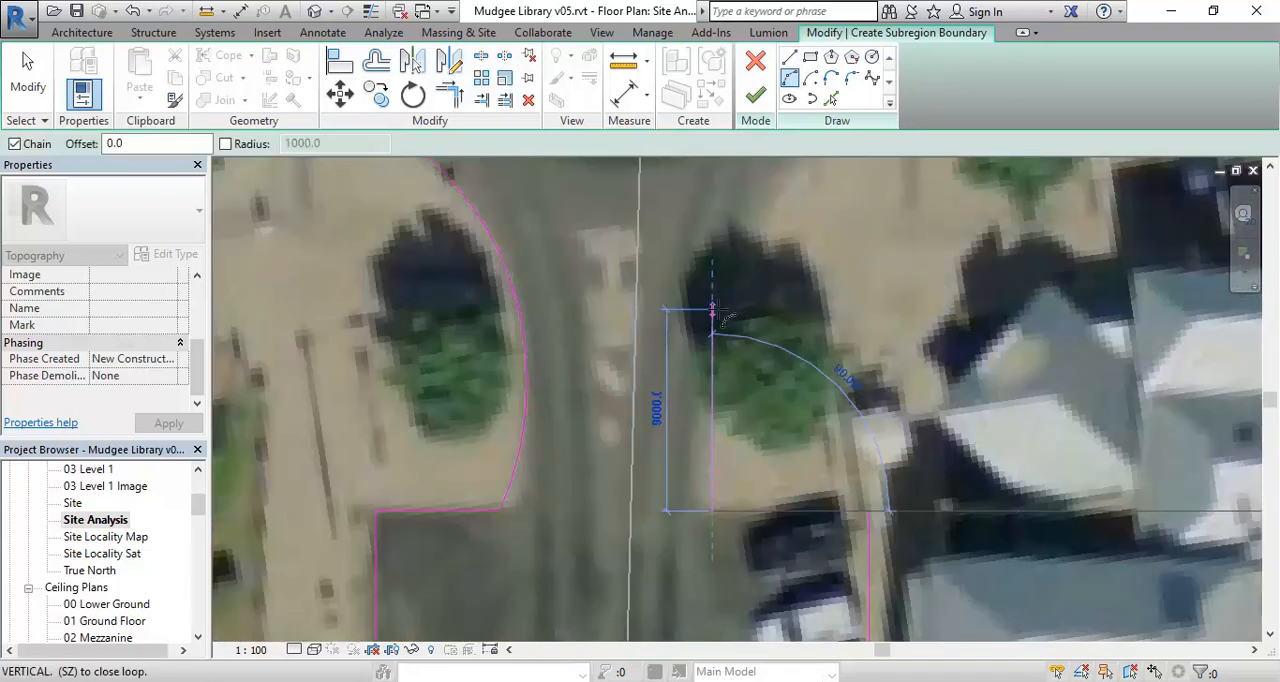
scroll(712, 310, up, 2)
click(712, 309)
middle_drag(713, 462, 713, 414)
click(702, 407)
middle_drag(716, 368, 657, 557)
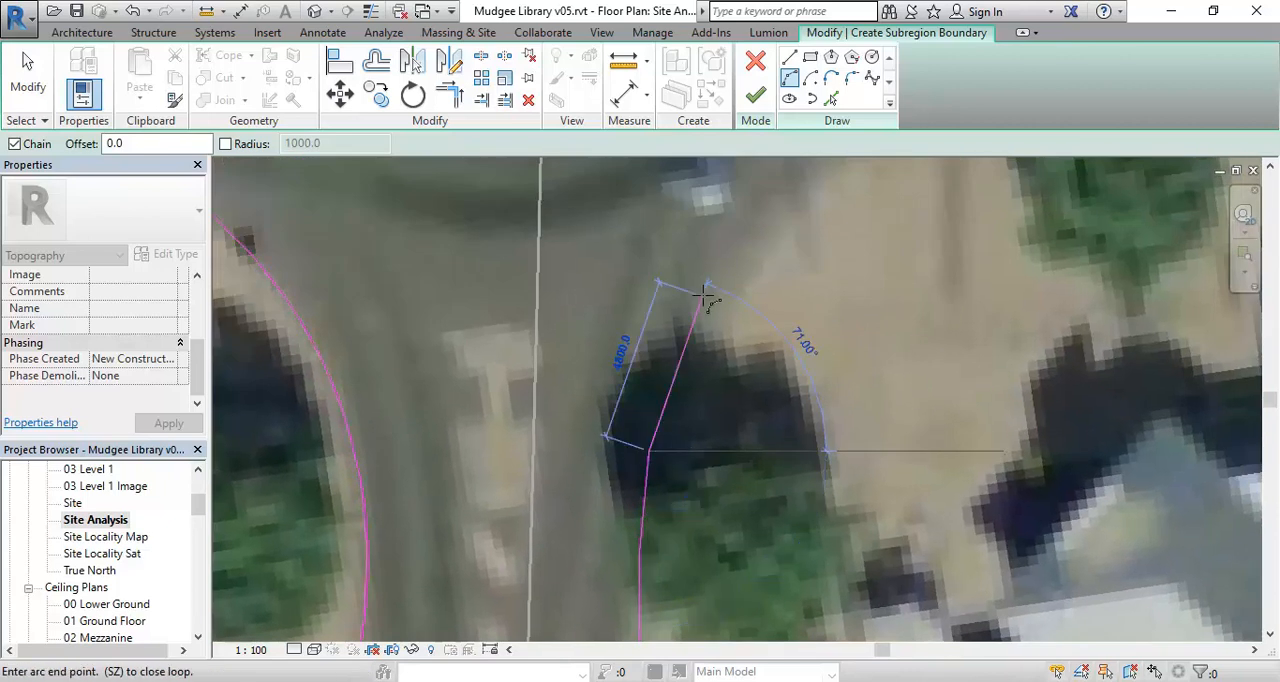
- Continue with chained three-point arcs around the footpath corner, past the next tree, to the kerb beside the side-street parking
scroll(706, 300, down, 2)
middle_drag(706, 300, 602, 438)
click(729, 319)
click(663, 371)
scroll(900, 303, down, 1)
middle_drag(900, 303, 750, 397)
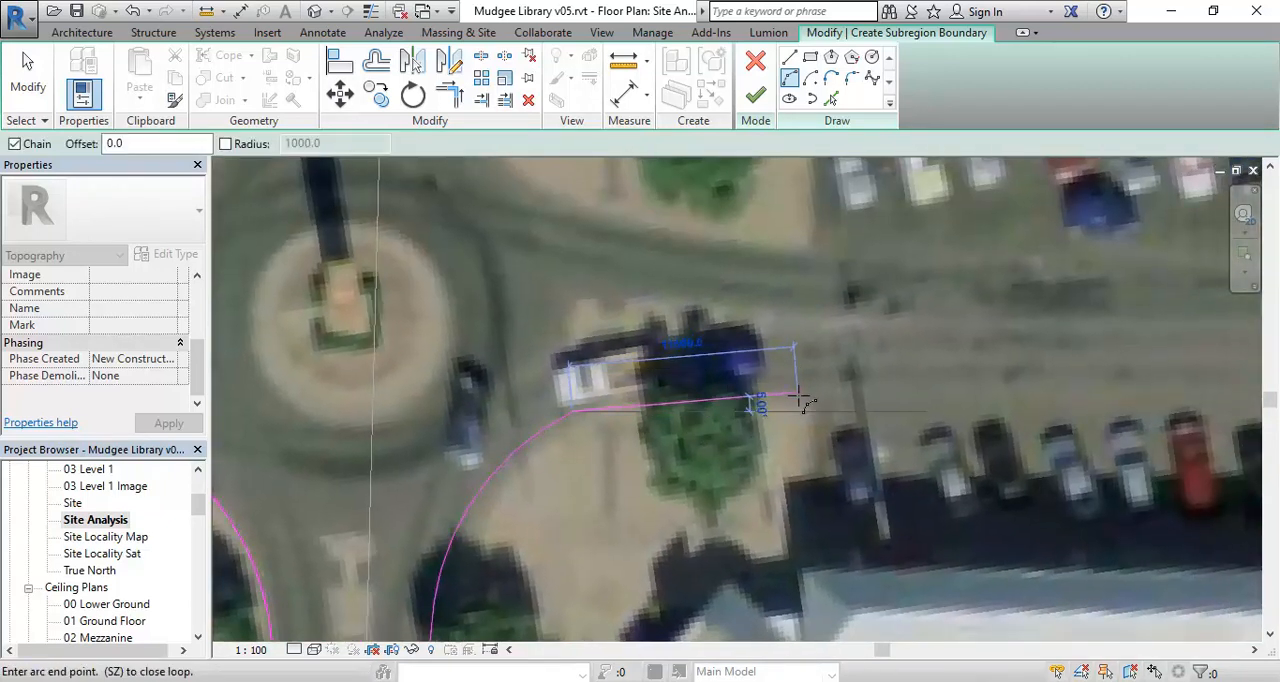
click(806, 392)
click(713, 388)
- Draw straight boundary lines down to the building edge and horizontally along the back of the parked cars to the building's far corner
scroll(804, 455, down, 2)
middle_drag(804, 468, 696, 447)
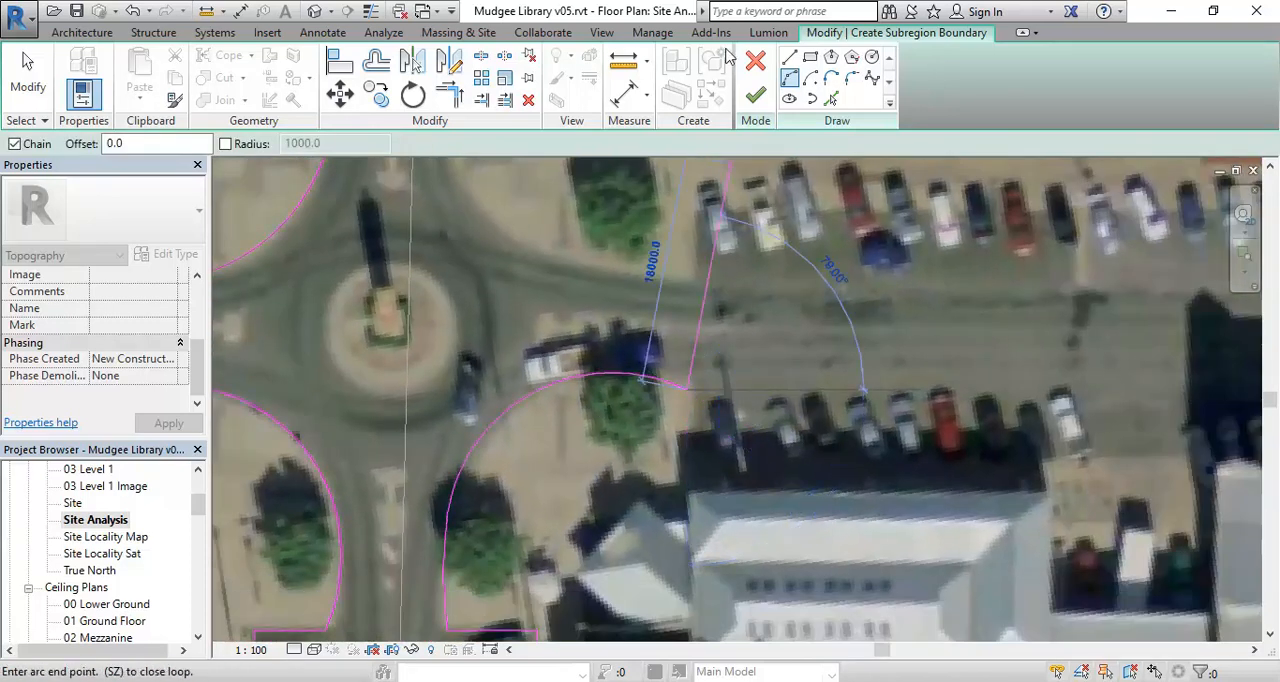
click(790, 57)
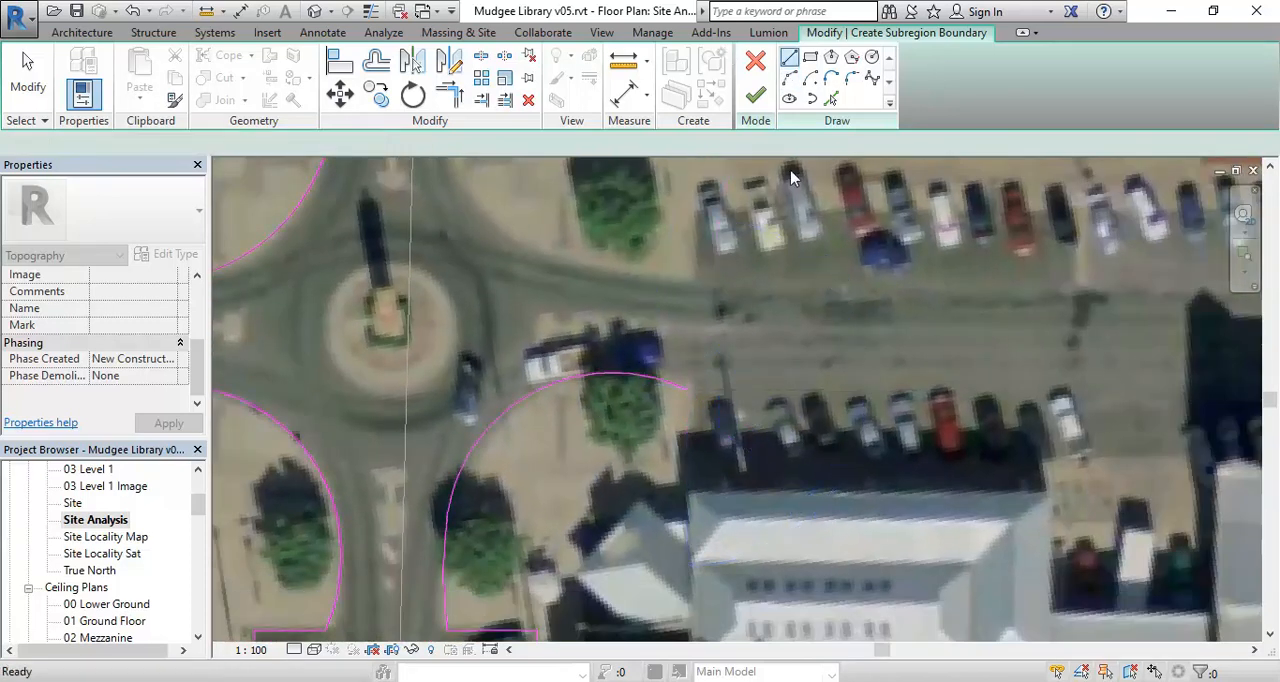
click(687, 491)
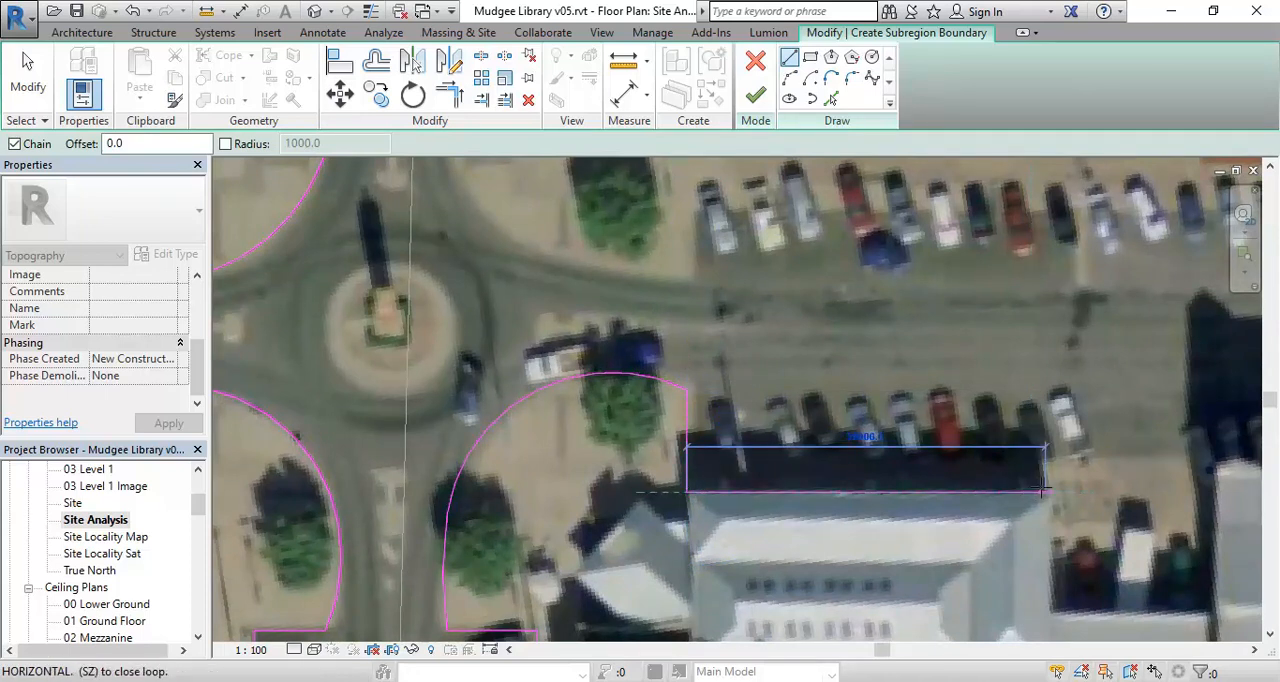
scroll(1043, 490, up, 3)
click(790, 377)
- Draw the boundary up and across the driveway opening, and about 22900 mm up across the street to the far footpath edge
click(790, 335)
click(1000, 333)
scroll(1000, 332, down, 1)
scroll(1000, 328, down, 2)
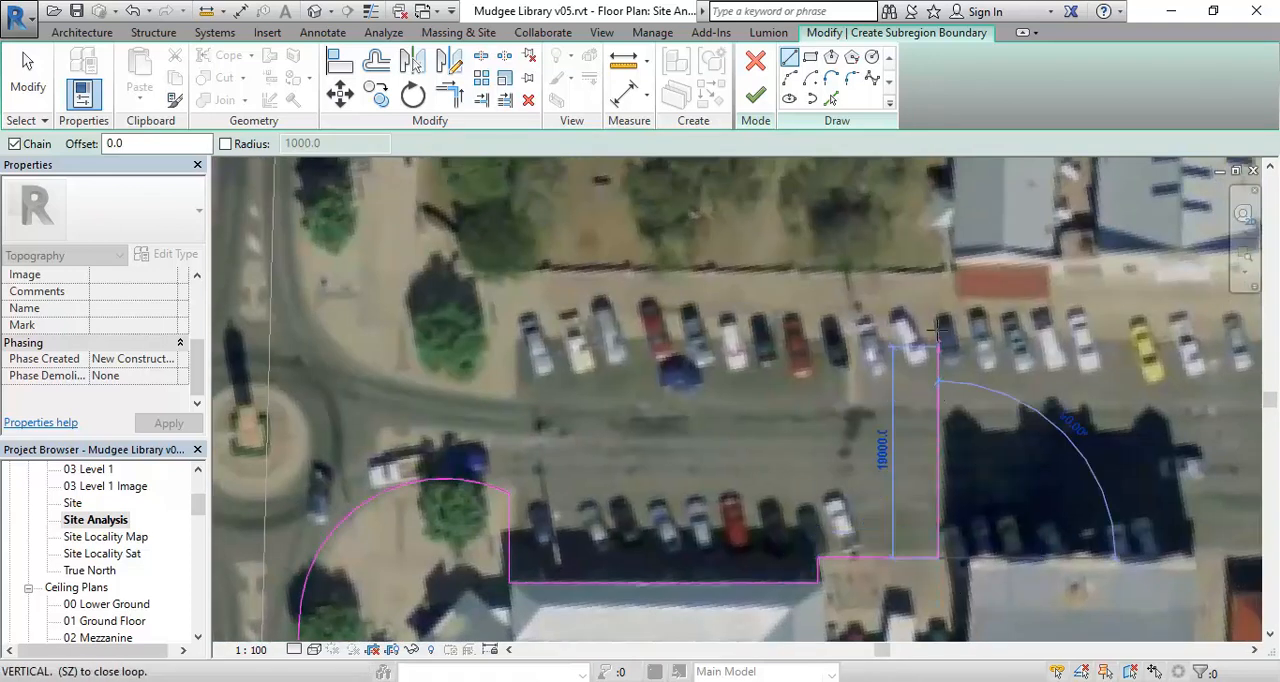
scroll(938, 325, down, 2)
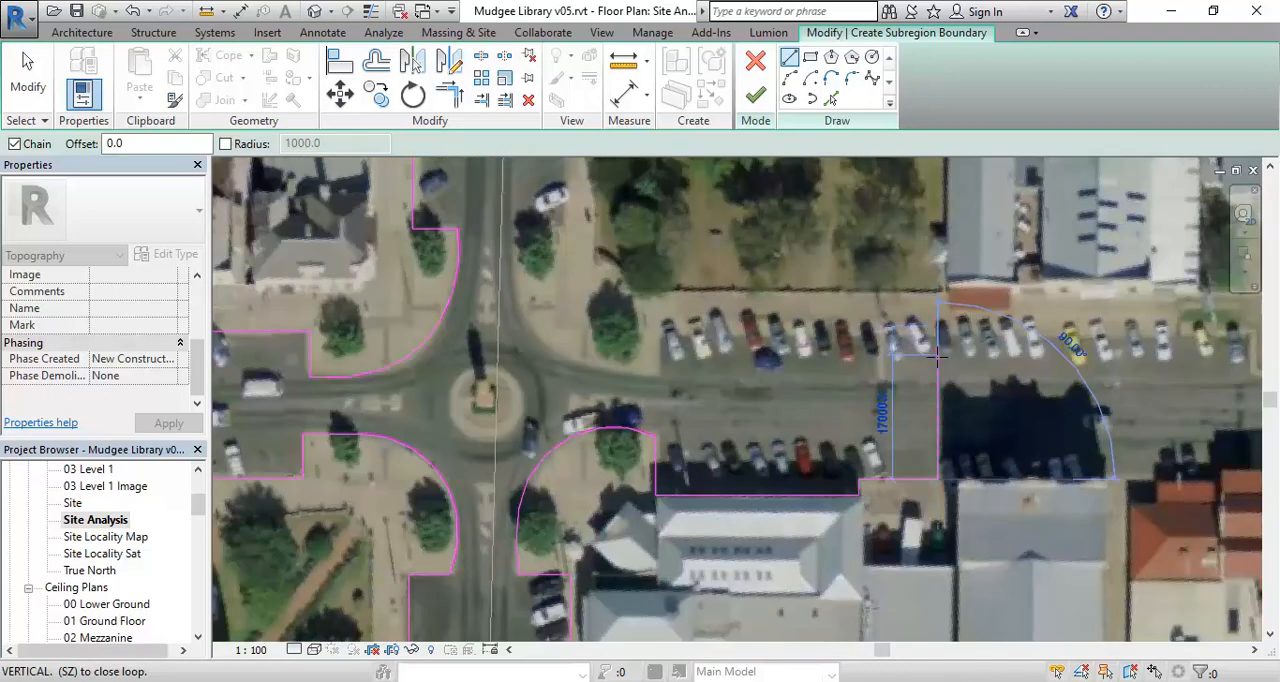
scroll(880, 330, up, 3)
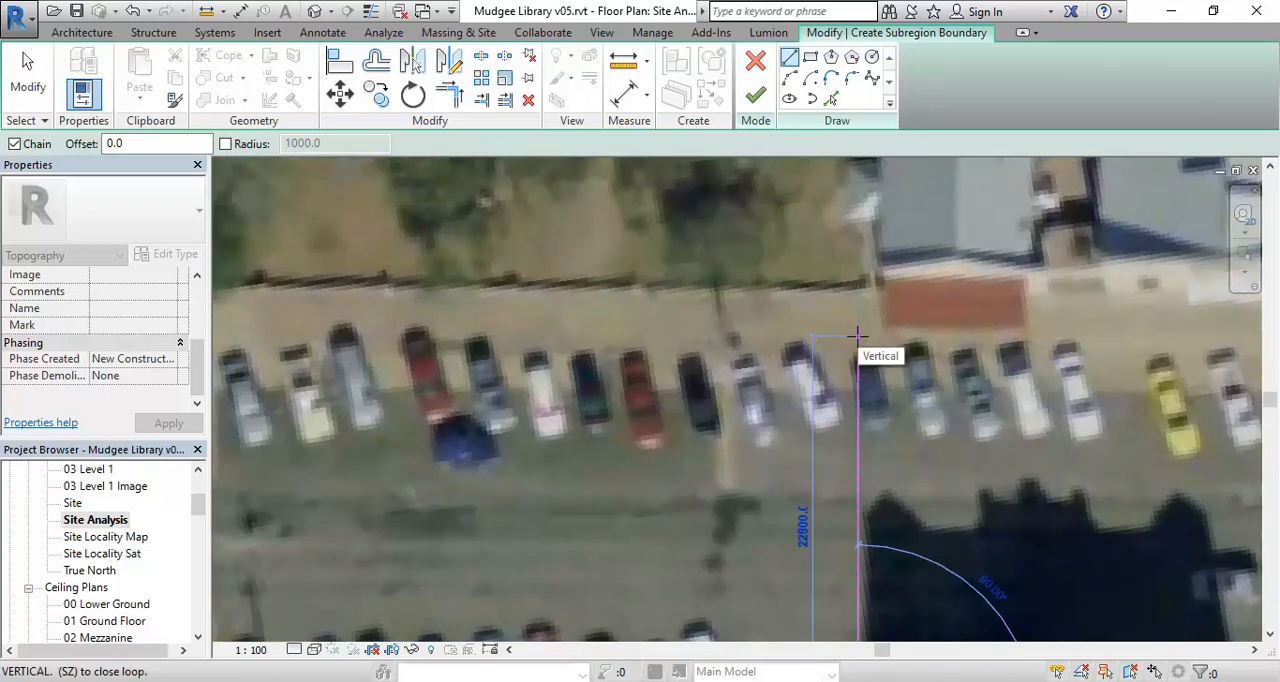
click(857, 333)
- Draw the boundary about 38000 mm along the back of the parked cars towards the roundabout, and down to the kerb
middle_drag(595, 337, 853, 340)
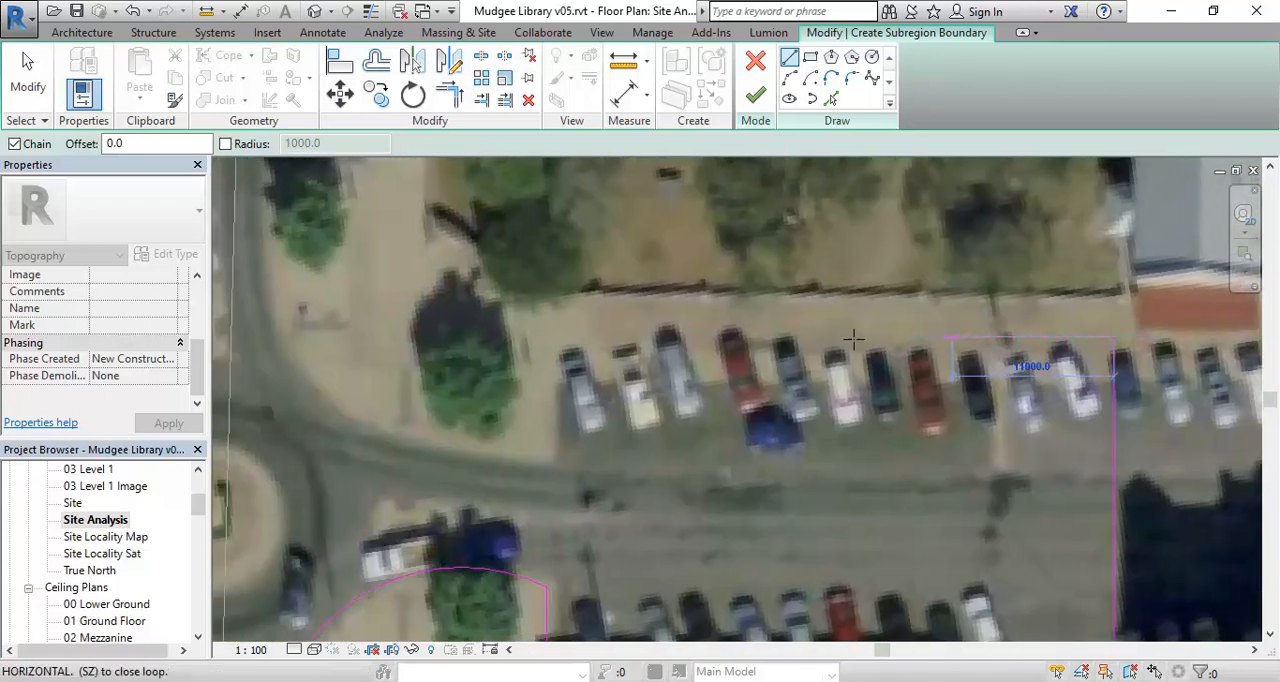
click(554, 335)
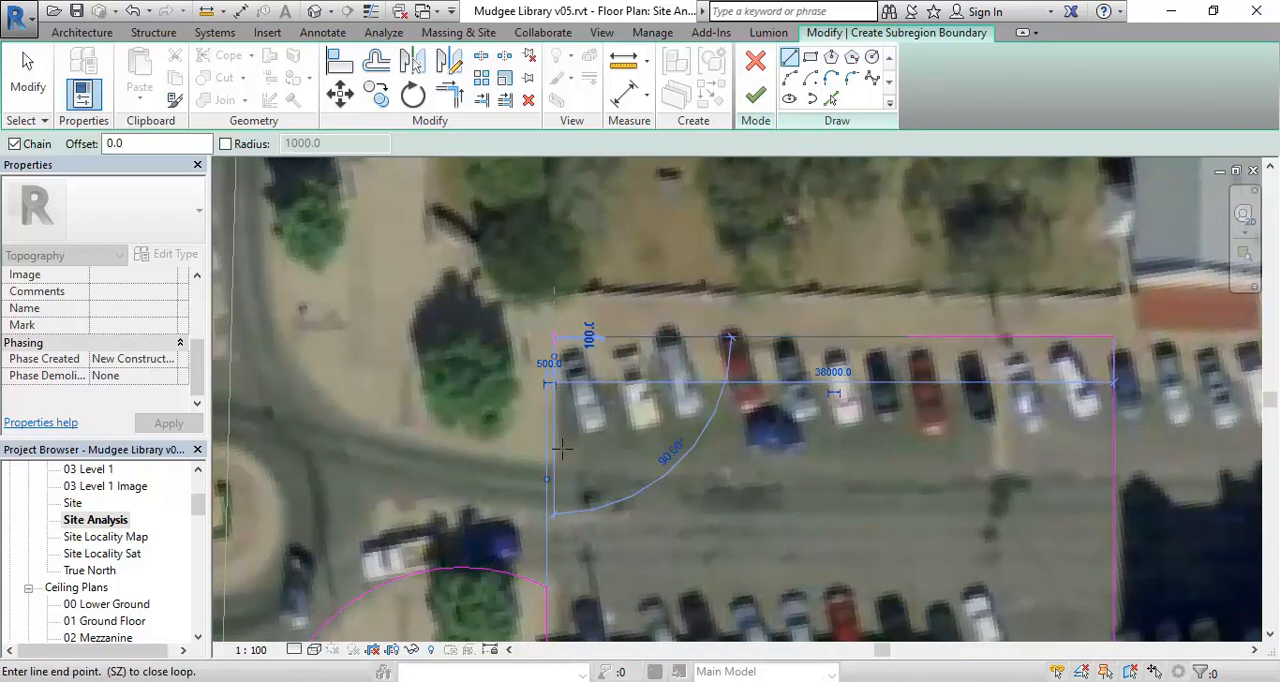
click(554, 466)
- Draw chained three-point arcs around the park-side roundabout corner, ending at the kerb below the main-street parking
middle_drag(554, 466, 704, 503)
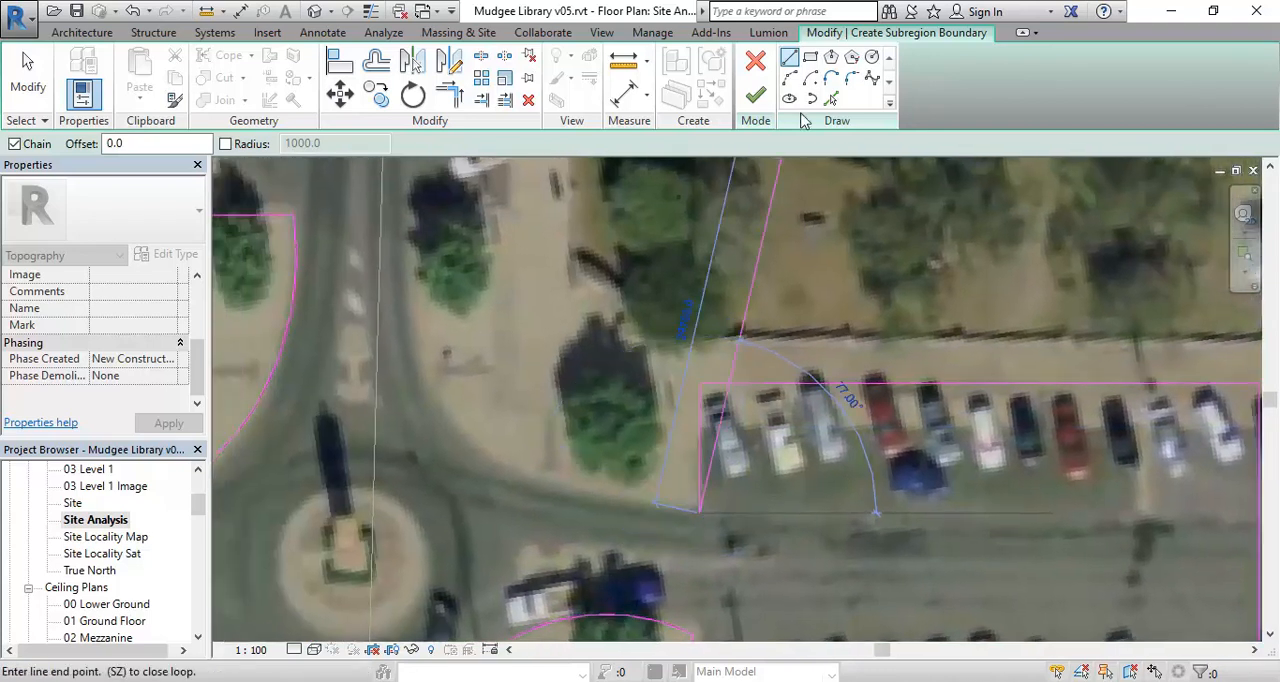
click(494, 460)
scroll(523, 471, up, 3)
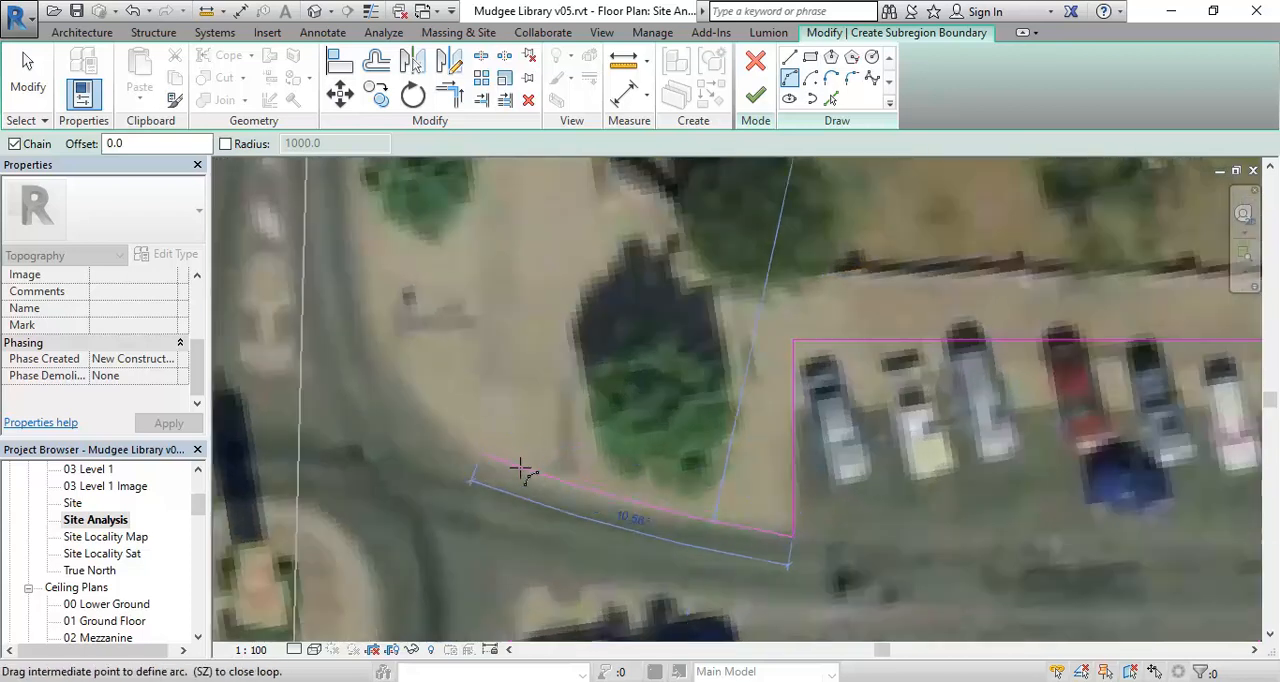
click(533, 488)
scroll(434, 372, down, 1)
middle_drag(434, 372, 568, 613)
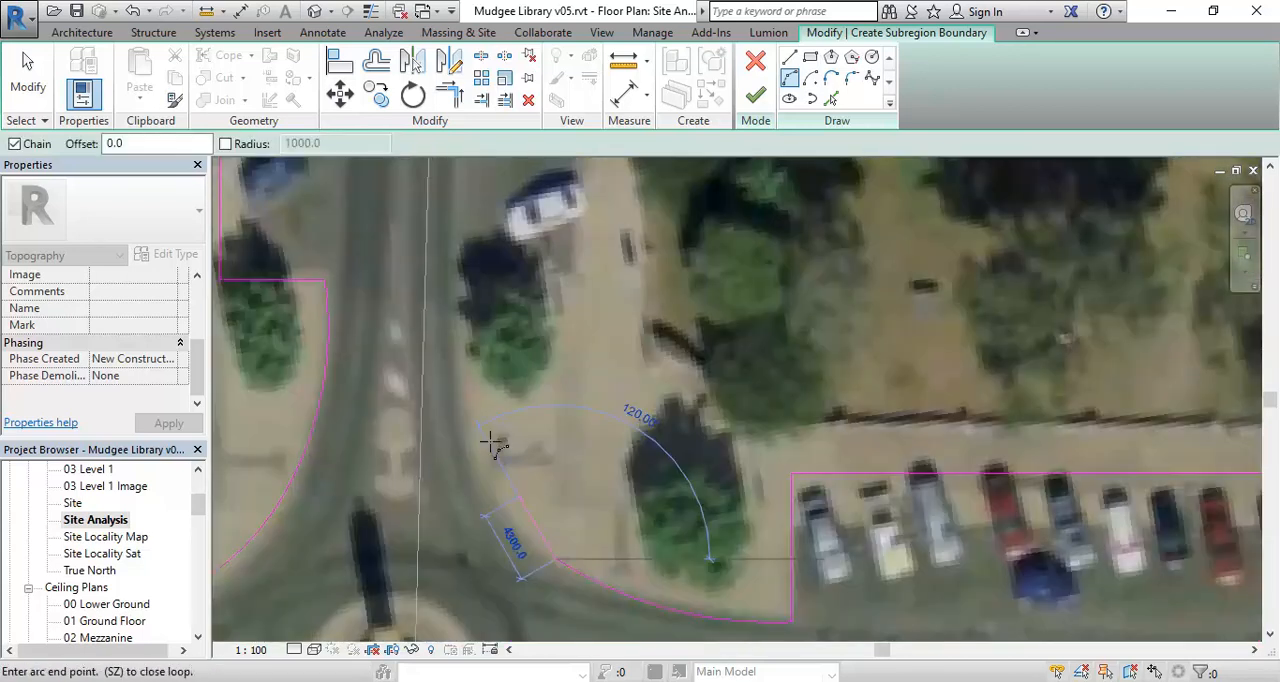
click(485, 491)
scroll(480, 362, down, 1)
middle_drag(480, 362, 486, 498)
scroll(471, 440, up, 1)
click(471, 413)
click(466, 492)
- Draw straight boundary lines horizontally to the footpath edge and up behind the main-street parked cars to the end of the bays
click(789, 58)
click(471, 413)
click(600, 414)
scroll(606, 402, down, 2)
middle_drag(613, 366, 594, 547)
scroll(607, 279, down, 1)
middle_drag(606, 290, 568, 522)
middle_drag(578, 228, 572, 488)
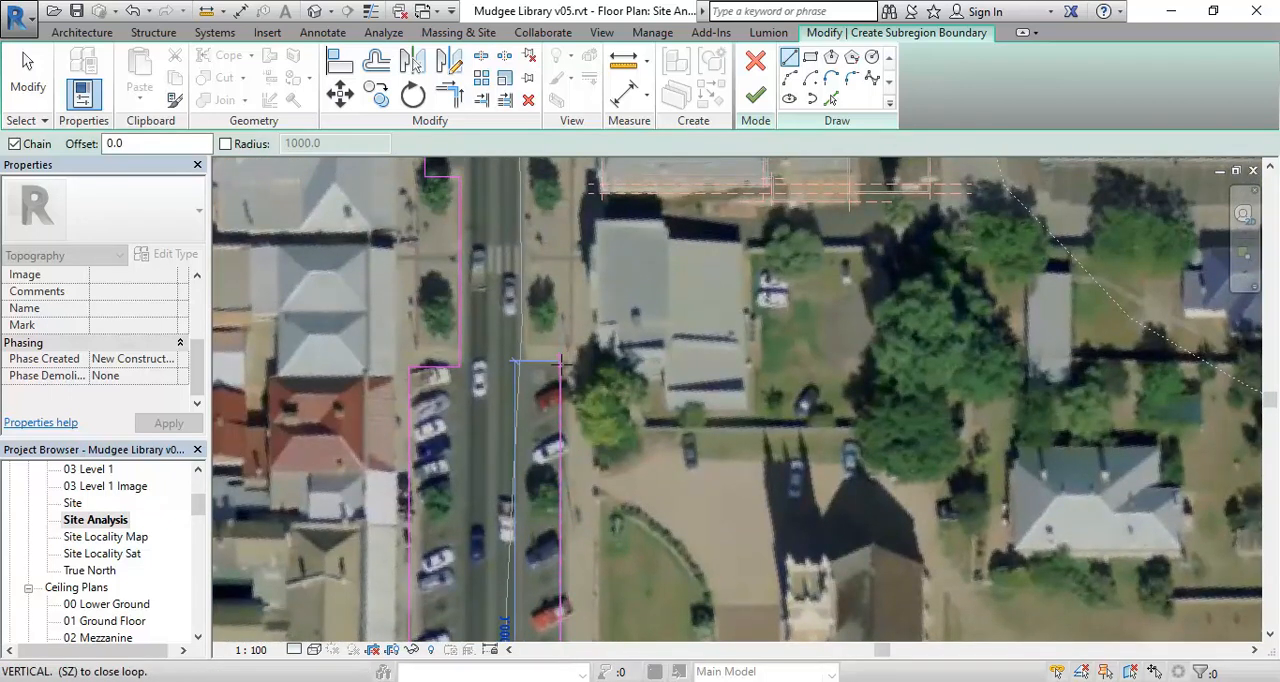
click(563, 360)
- Draw the boundary horizontally out to the kerb and up past the trees to near the open boundary end beside the library
scroll(540, 362, up, 2)
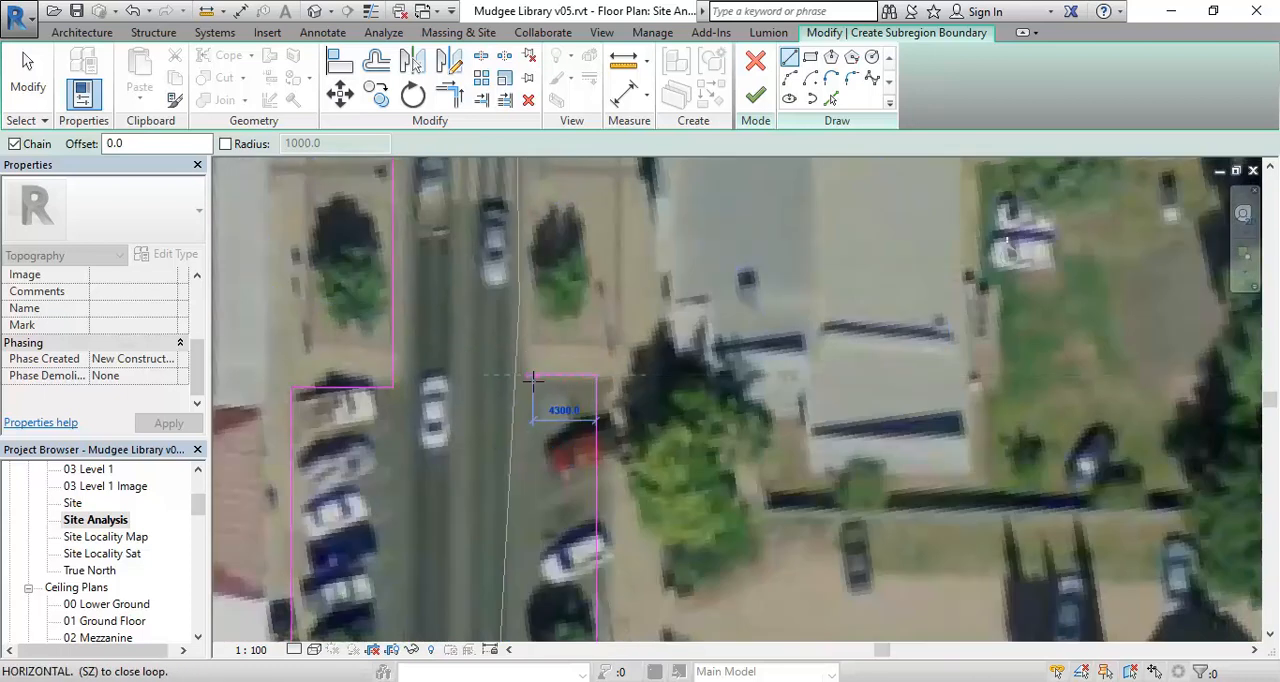
click(524, 375)
scroll(526, 205, down, 1)
middle_drag(526, 205, 528, 476)
scroll(525, 302, down, 1)
mouse_move(525, 302)
middle_down()
mouse_move(538, 433)
mouse_move(520, 423)
middle_up()
scroll(514, 386, up, 1)
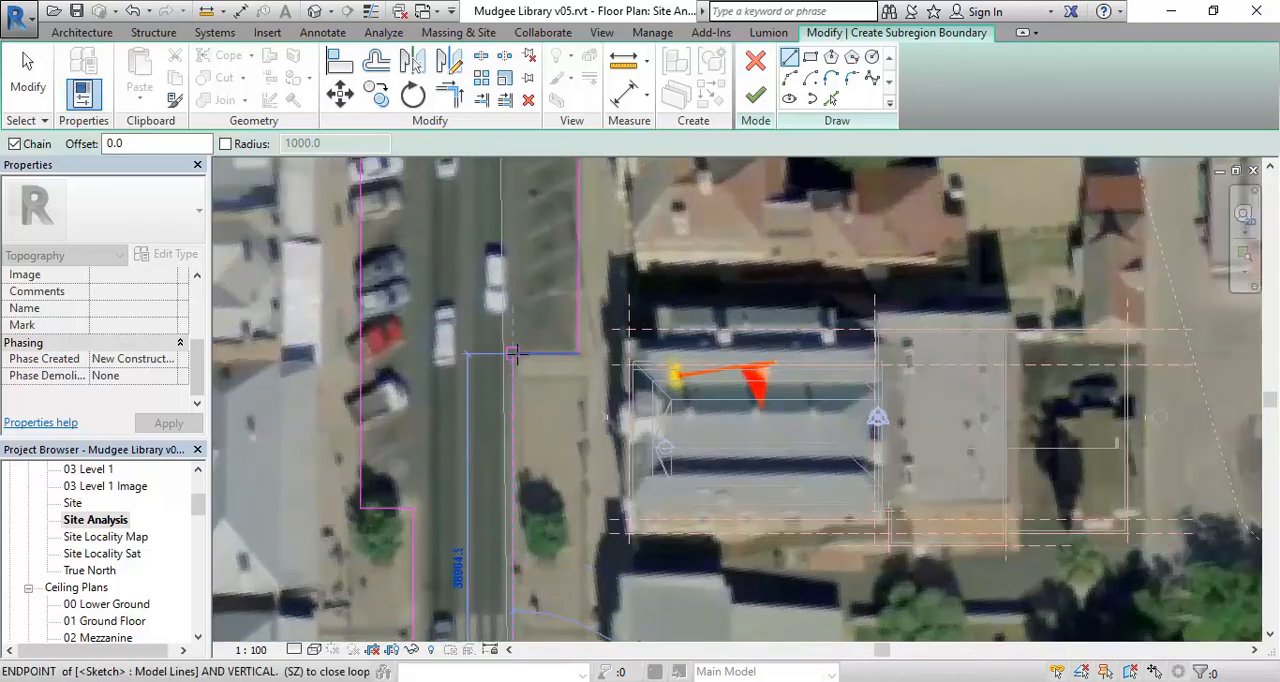
scroll(511, 354, up, 1)
scroll(518, 354, up, 1)
click(508, 398)
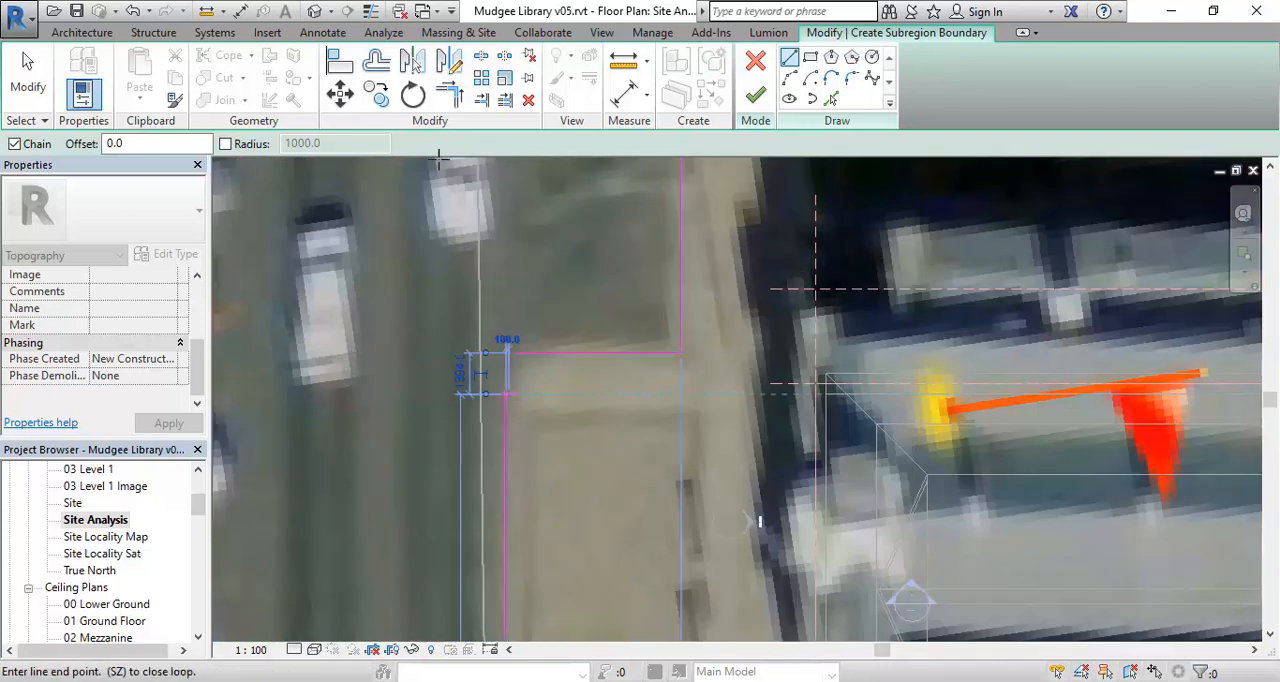
- Trim the vertical kerb line and the short horizontal line beside the library to a corner, closing the boundary loop
click(449, 94)
click(505, 400)
click(516, 350)
- Check the whole boundary over the satellite image and finish the subregion sketch
scroll(516, 348, down, 3)
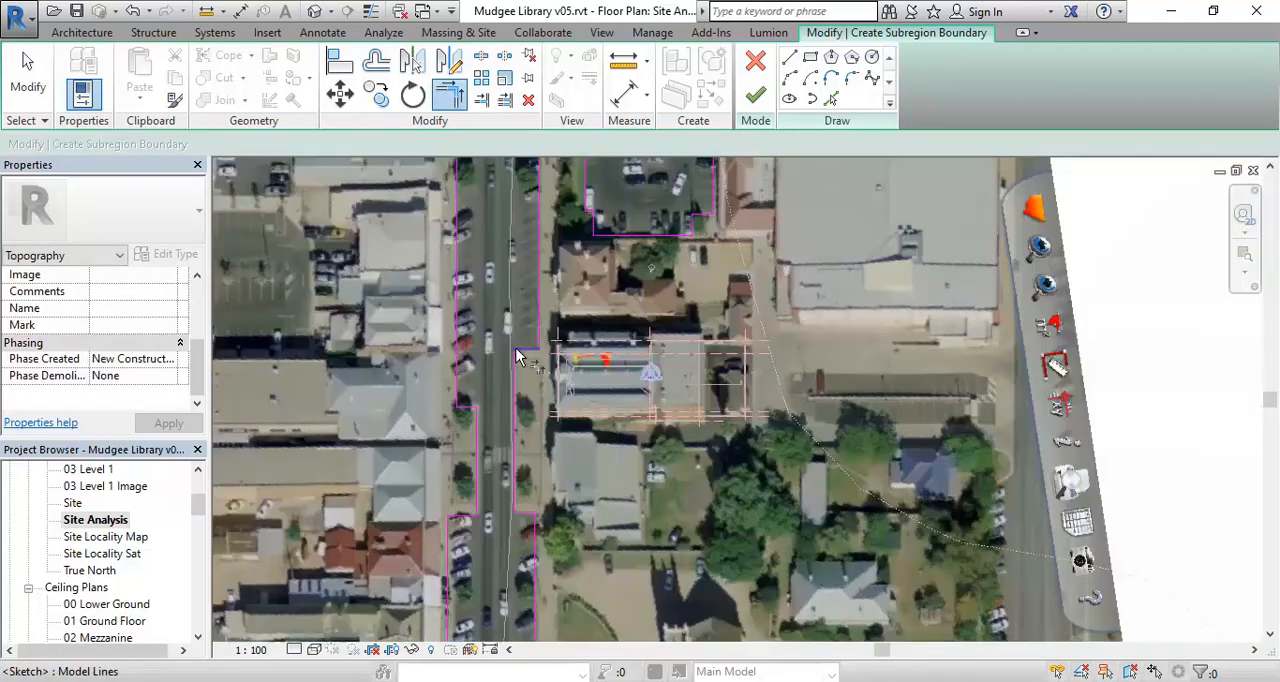
scroll(571, 442, down, 3)
middle_drag(571, 442, 575, 407)
scroll(575, 407, up, 1)
scroll(575, 406, down, 4)
mouse_move(391, 399)
middle_down()
mouse_move(431, 396)
mouse_move(368, 394)
middle_up()
scroll(388, 397, up, 1)
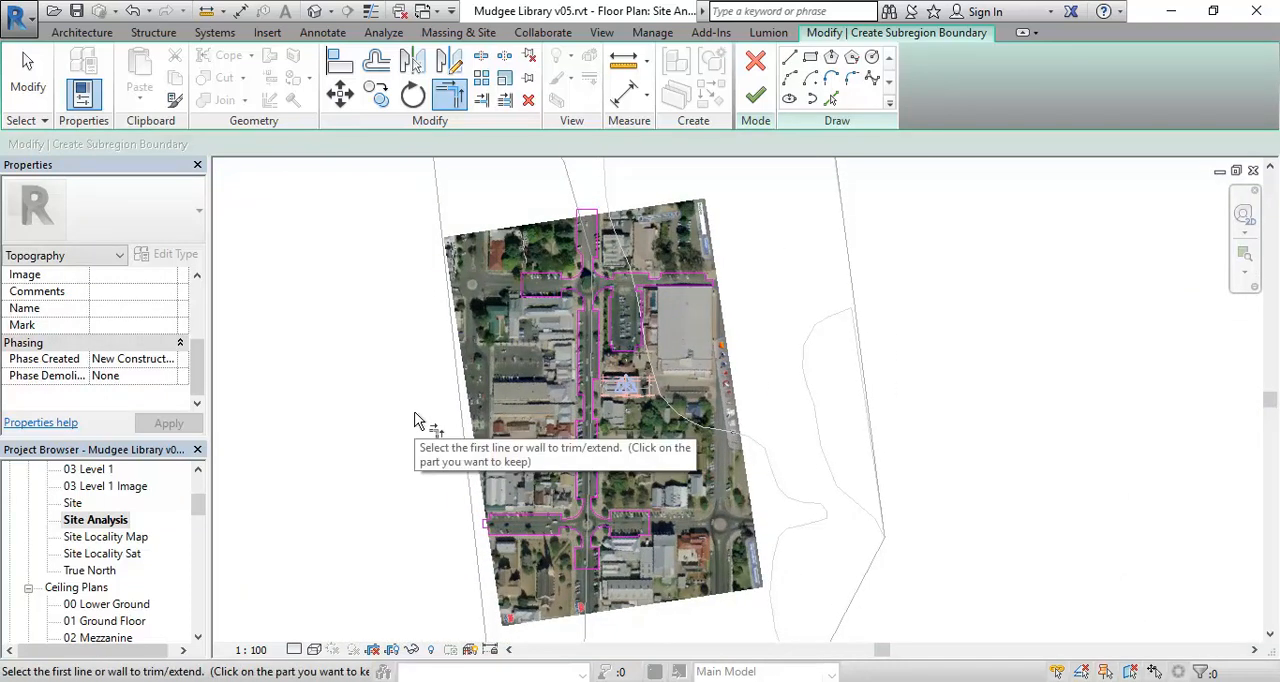
click(757, 97)
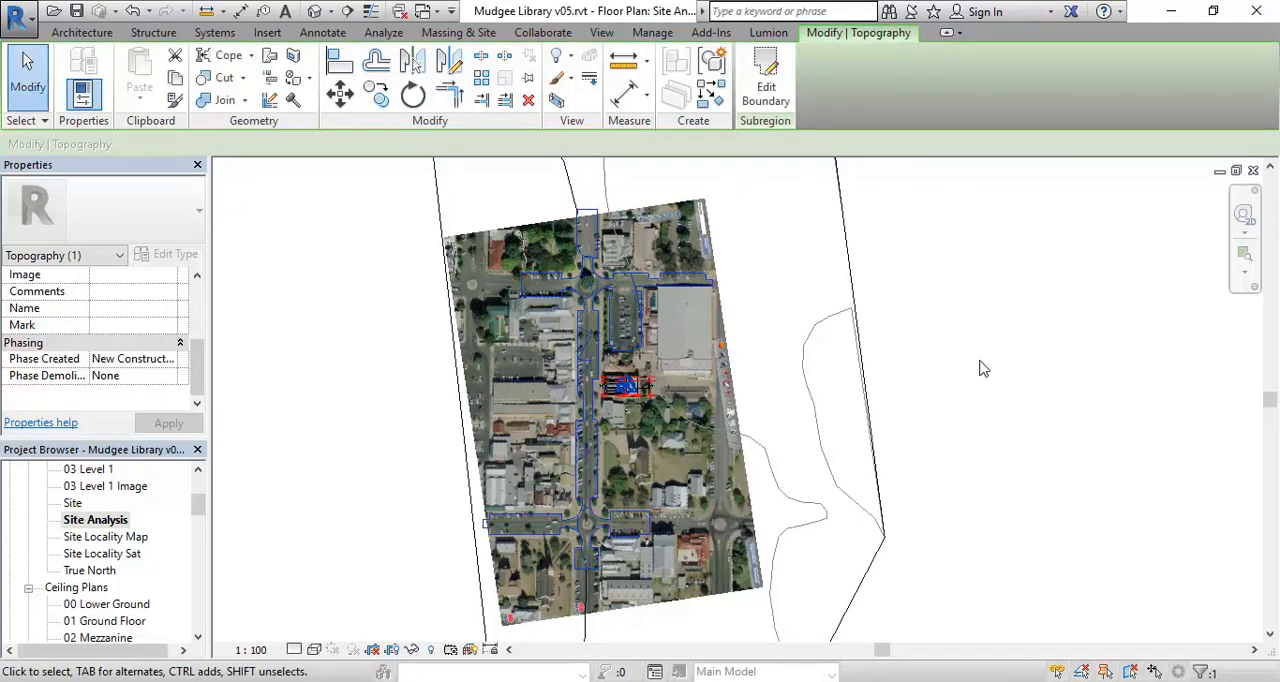
- Open the default 3D view, look down on the streets around the library, and select the new road subregion
click(335, 10)
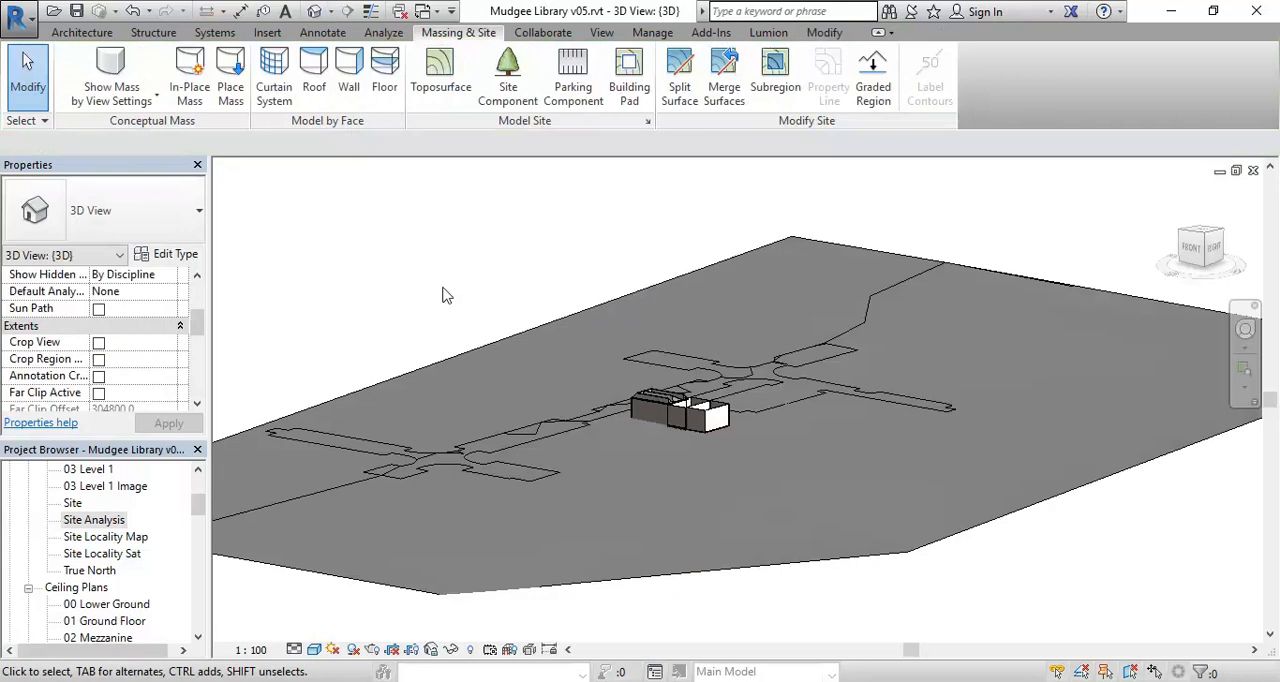
shift+middle_drag(443, 288, 656, 426)
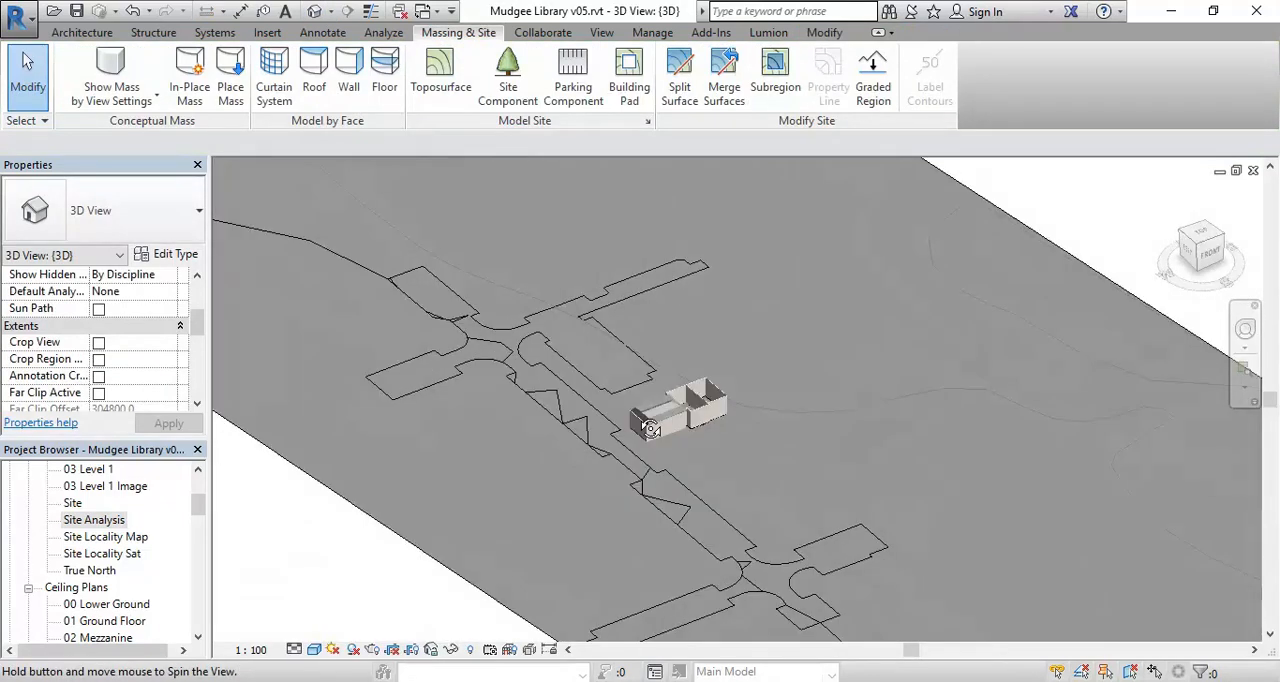
scroll(554, 466, up, 2)
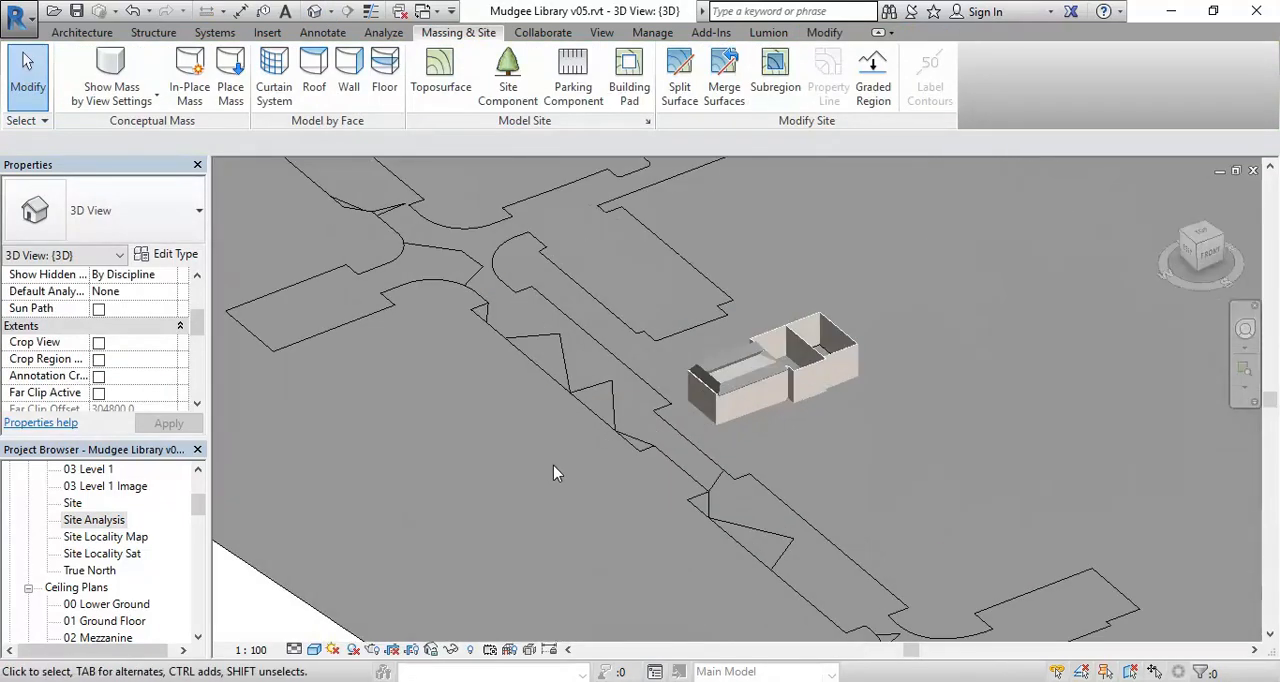
click(605, 428)
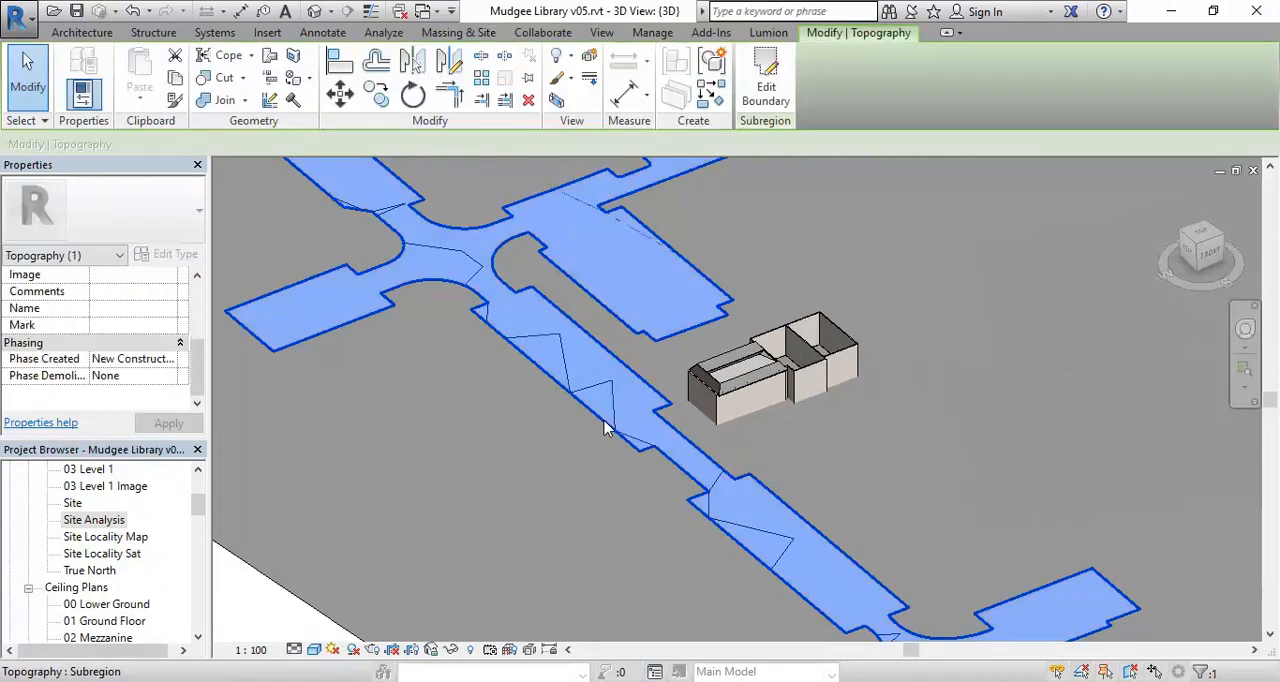
- Assign the Asphalt, Bitumen material to the road subregion
scroll(570, 527, down, 2)
shift+middle_drag(549, 499, 609, 434)
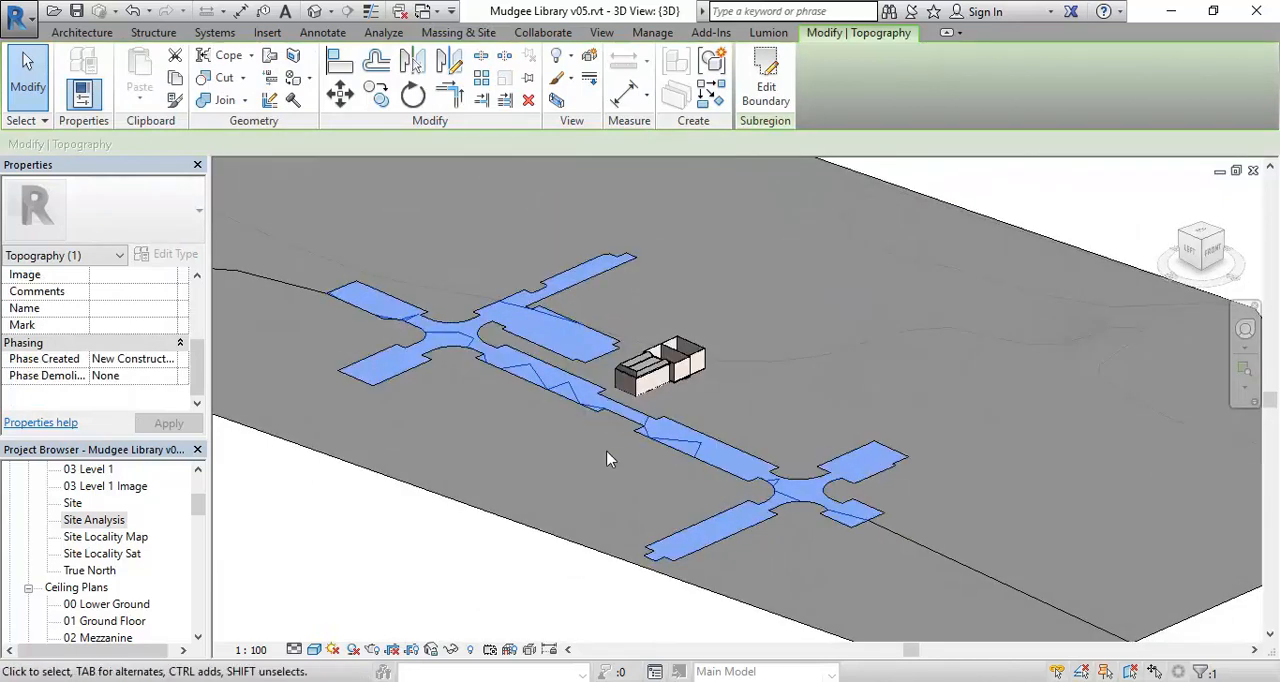
key(Escape)
scroll(610, 467, up, 2)
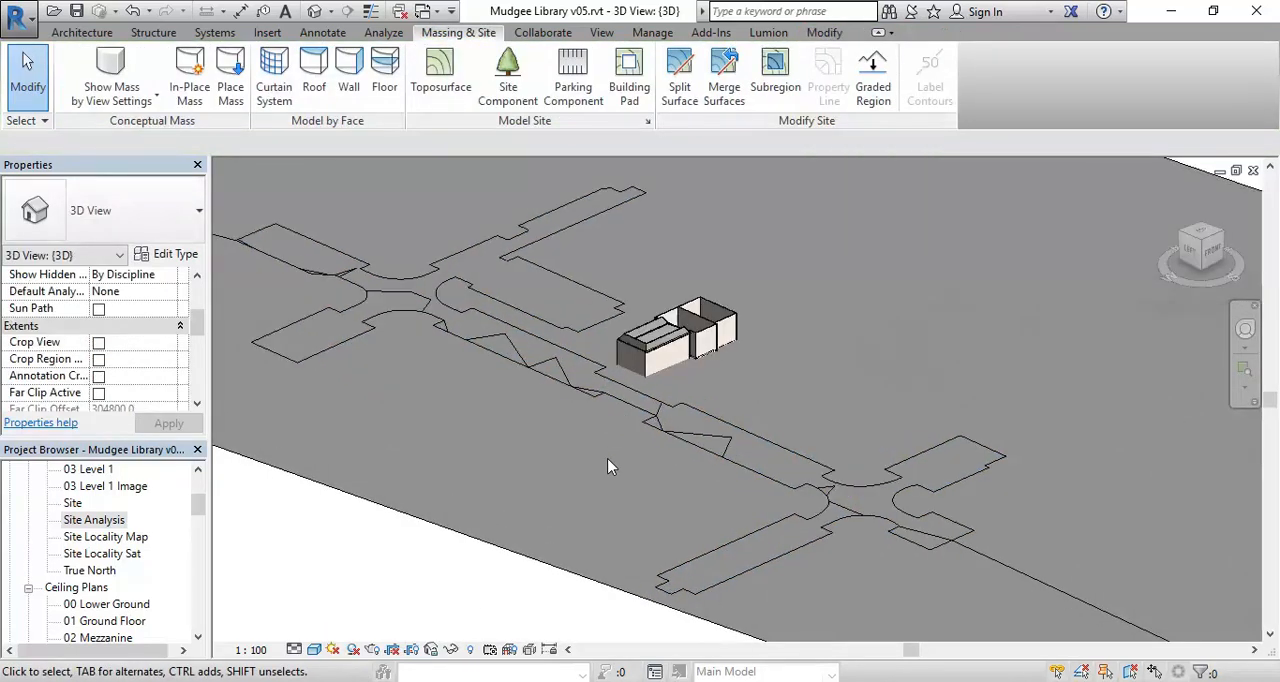
click(704, 415)
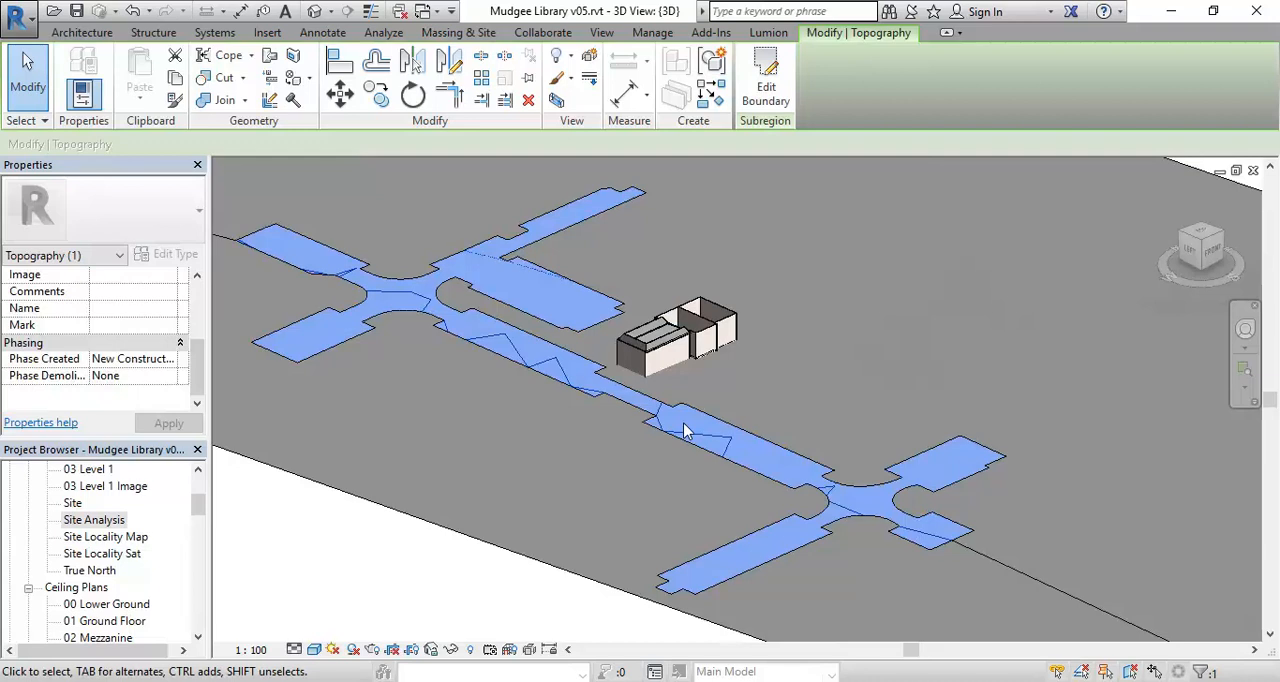
drag(197, 372, 196, 282)
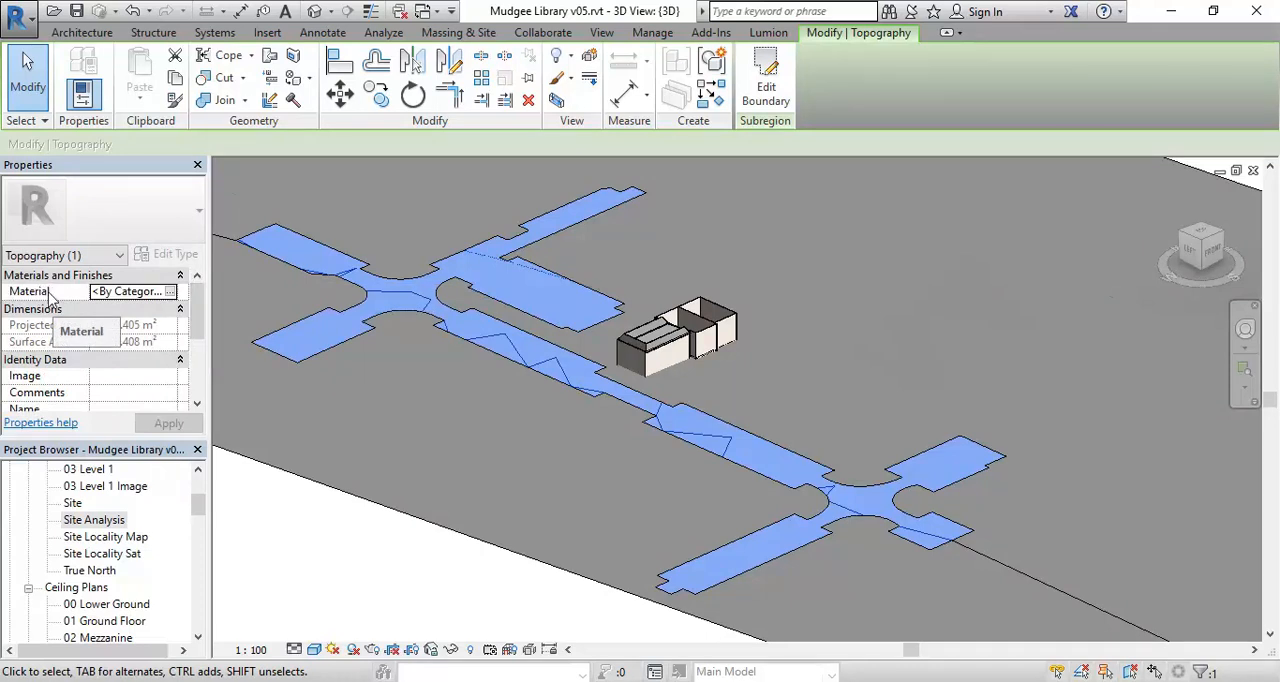
click(170, 292)
click(169, 291)
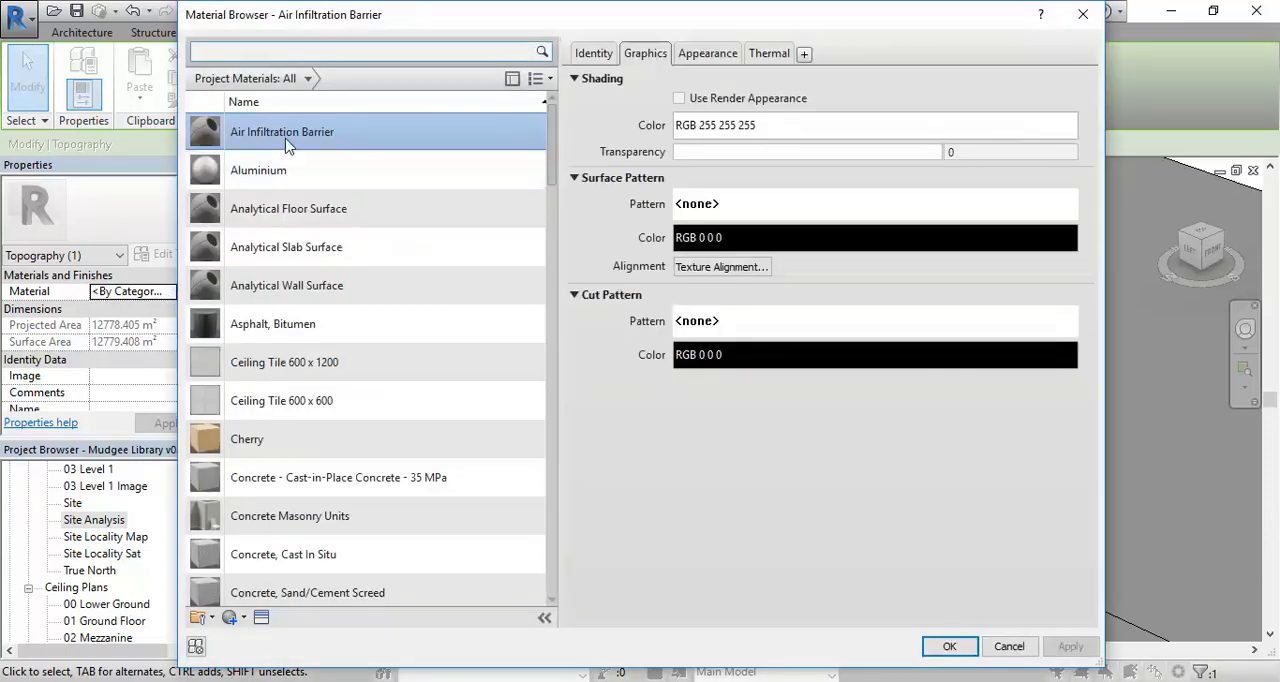
click(243, 330)
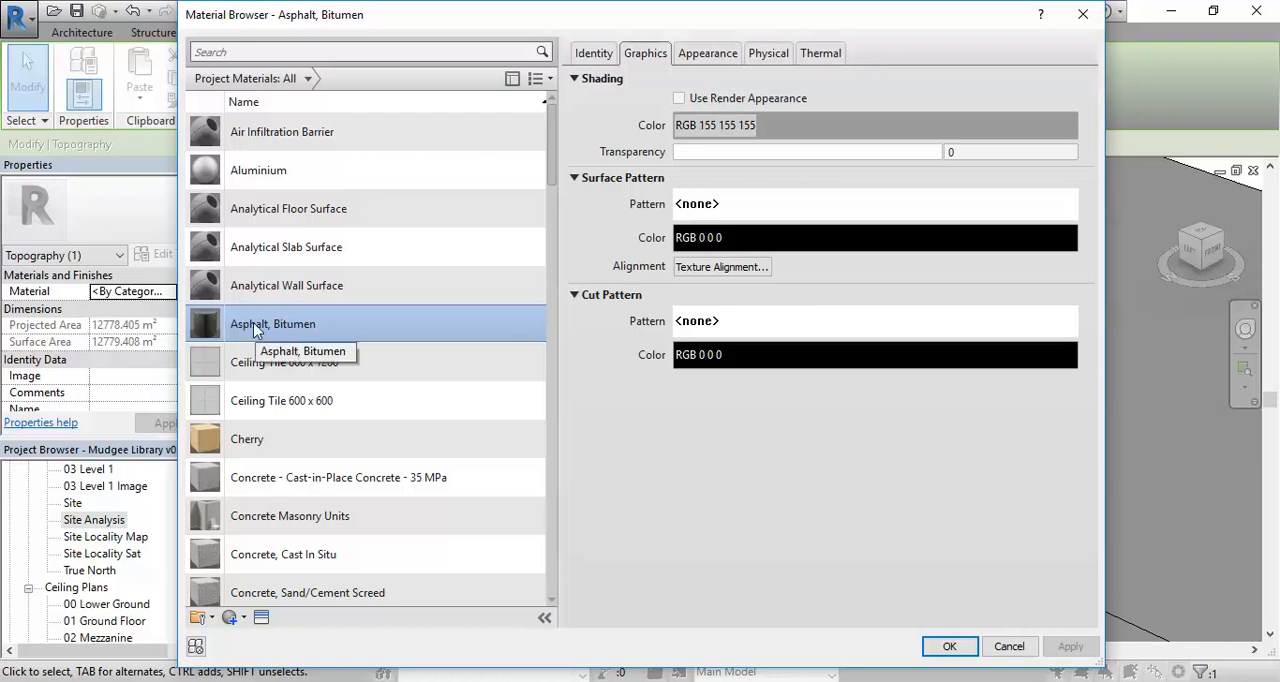
click(948, 647)
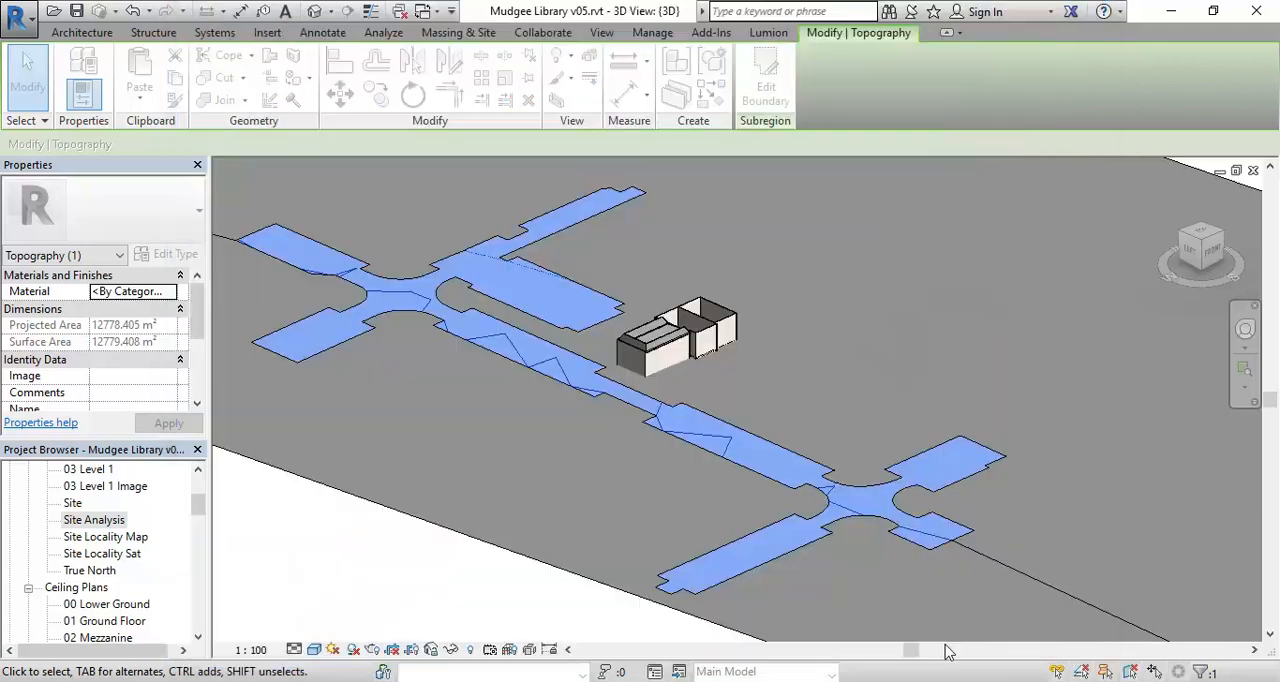
click(392, 568)
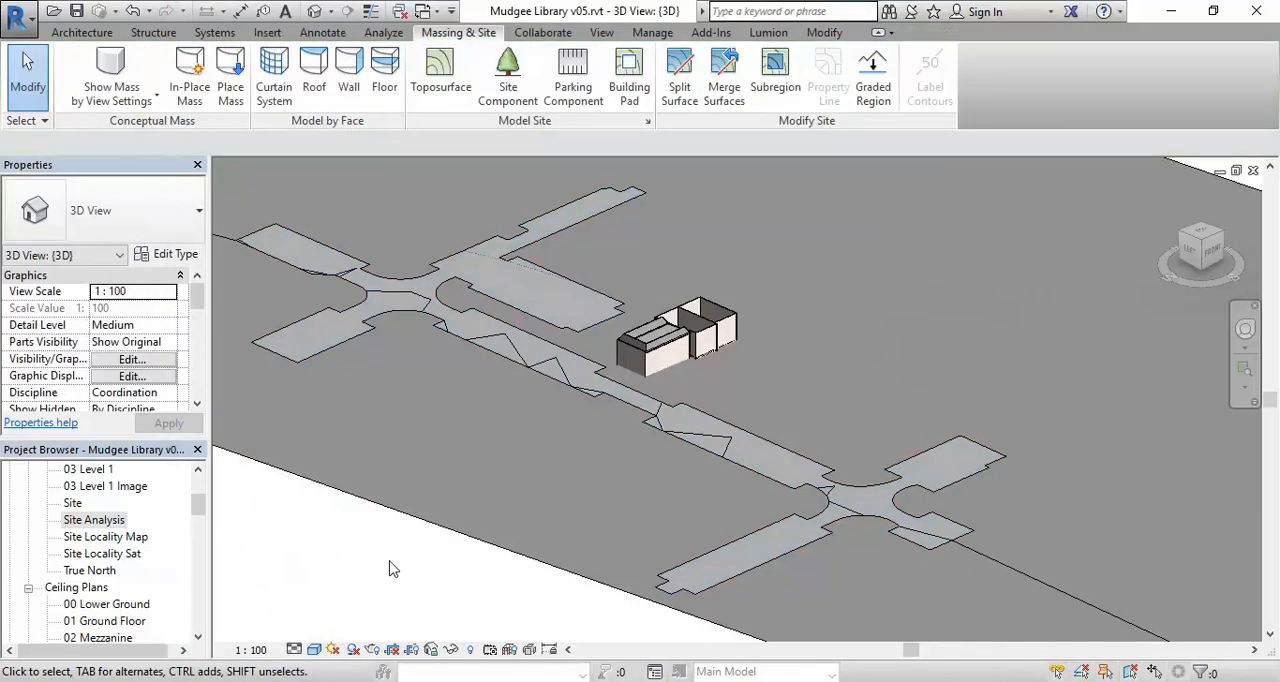
- Select the main toposurface around the roads and open its material for editing
scroll(534, 443, down, 4)
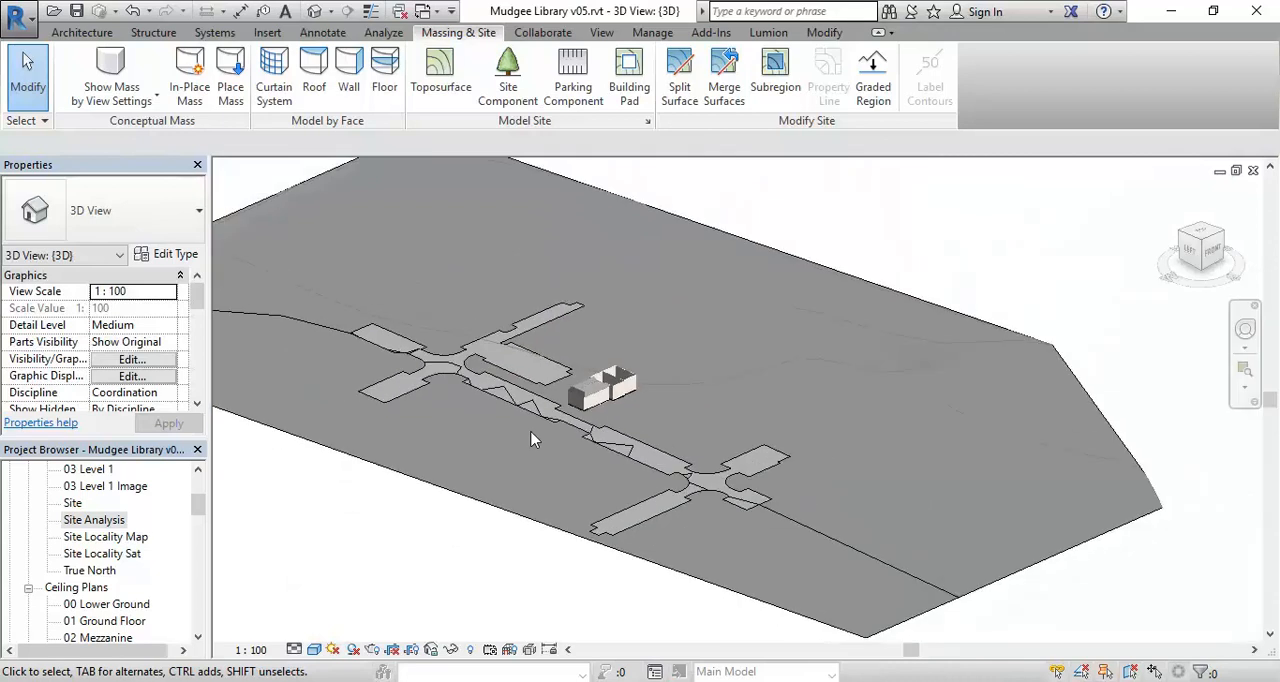
middle_drag(534, 443, 589, 573)
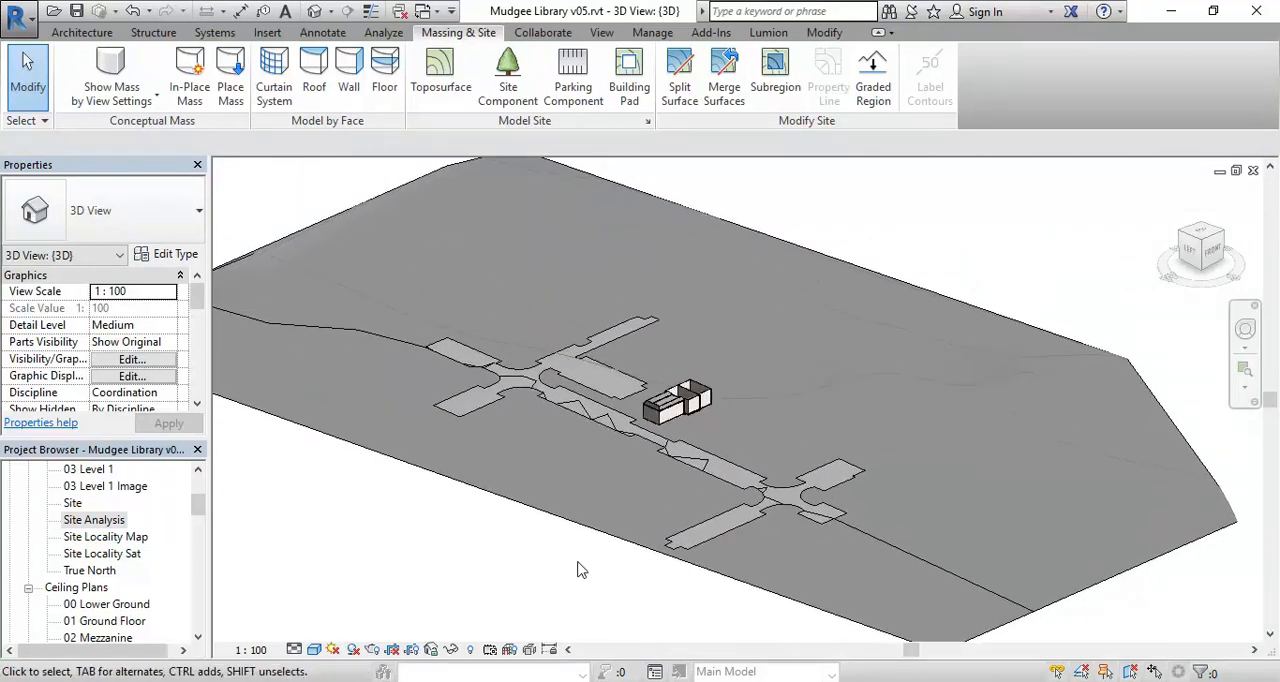
click(548, 519)
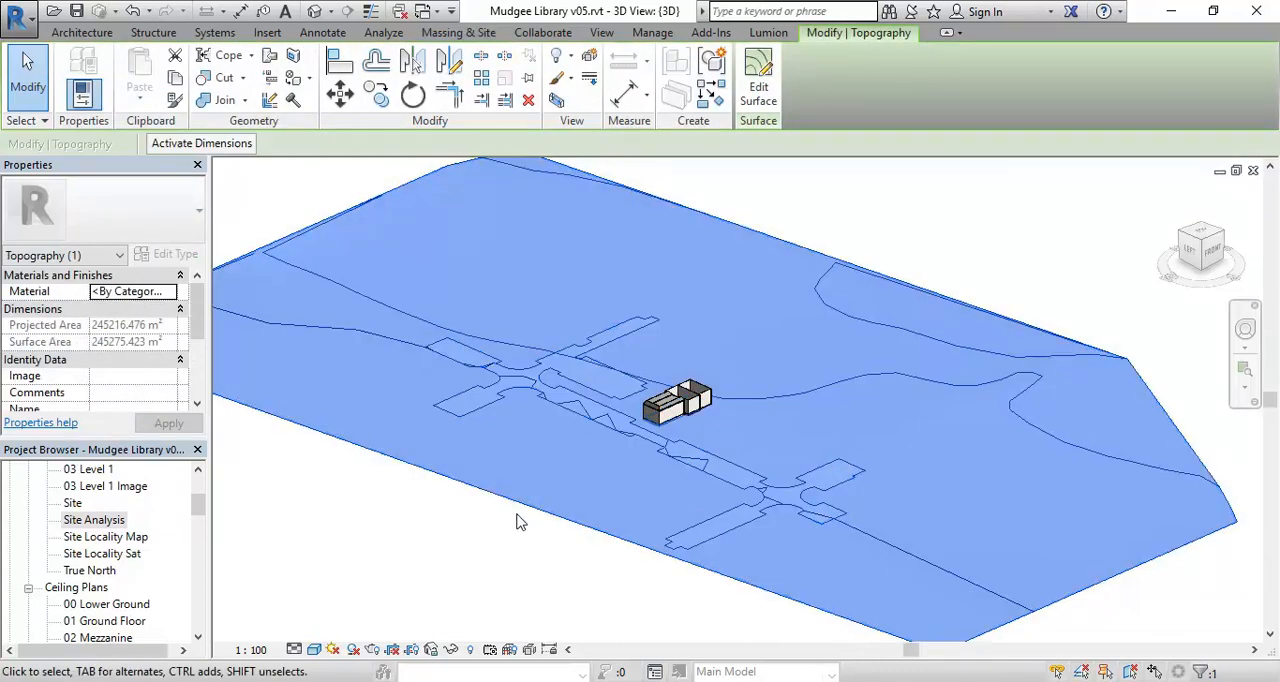
click(516, 521)
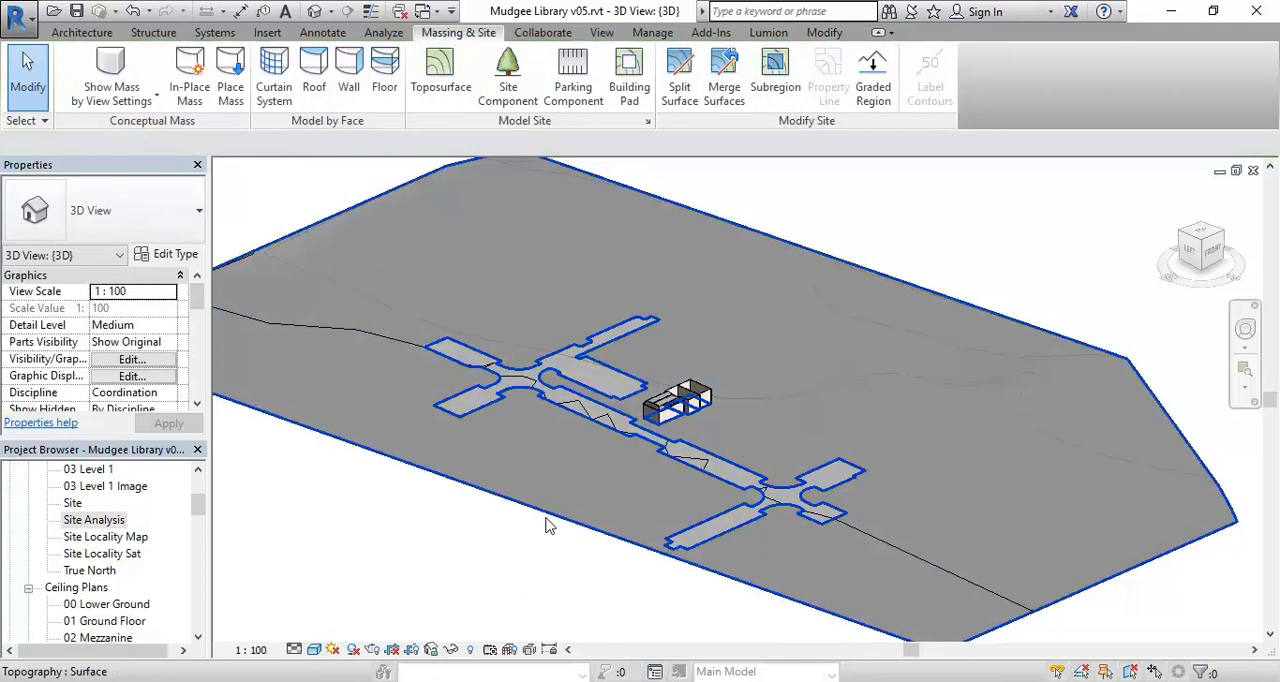
click(548, 524)
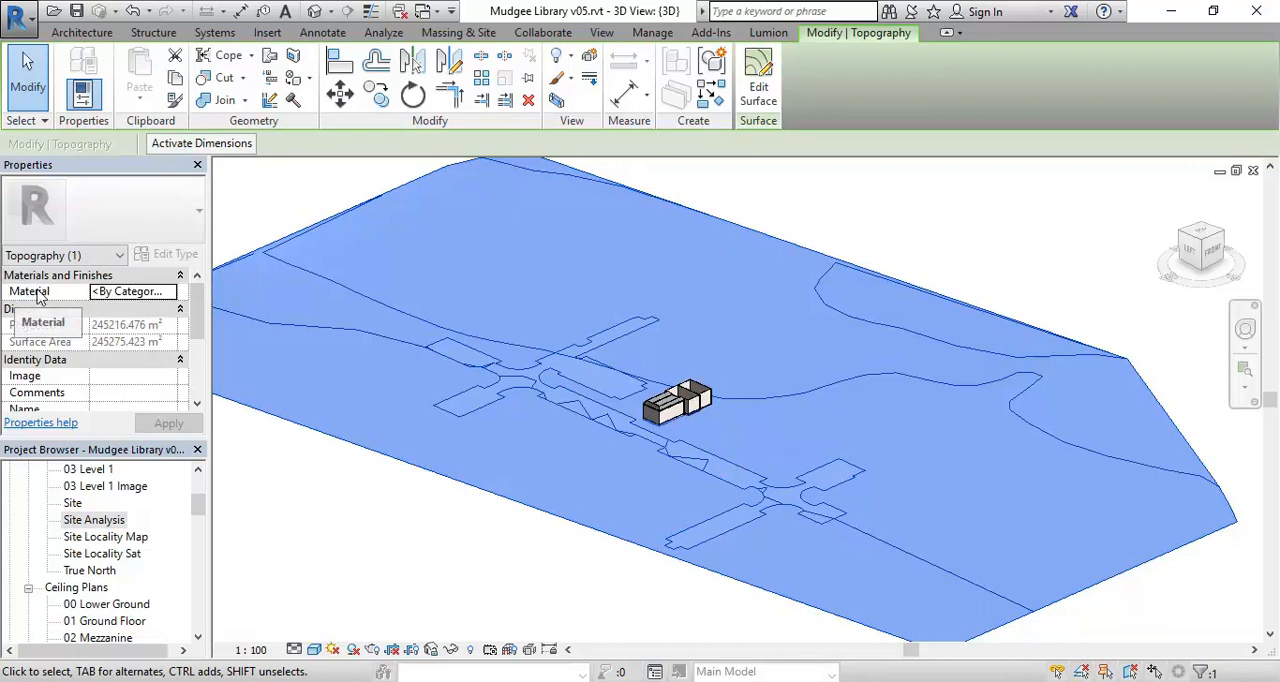
click(129, 292)
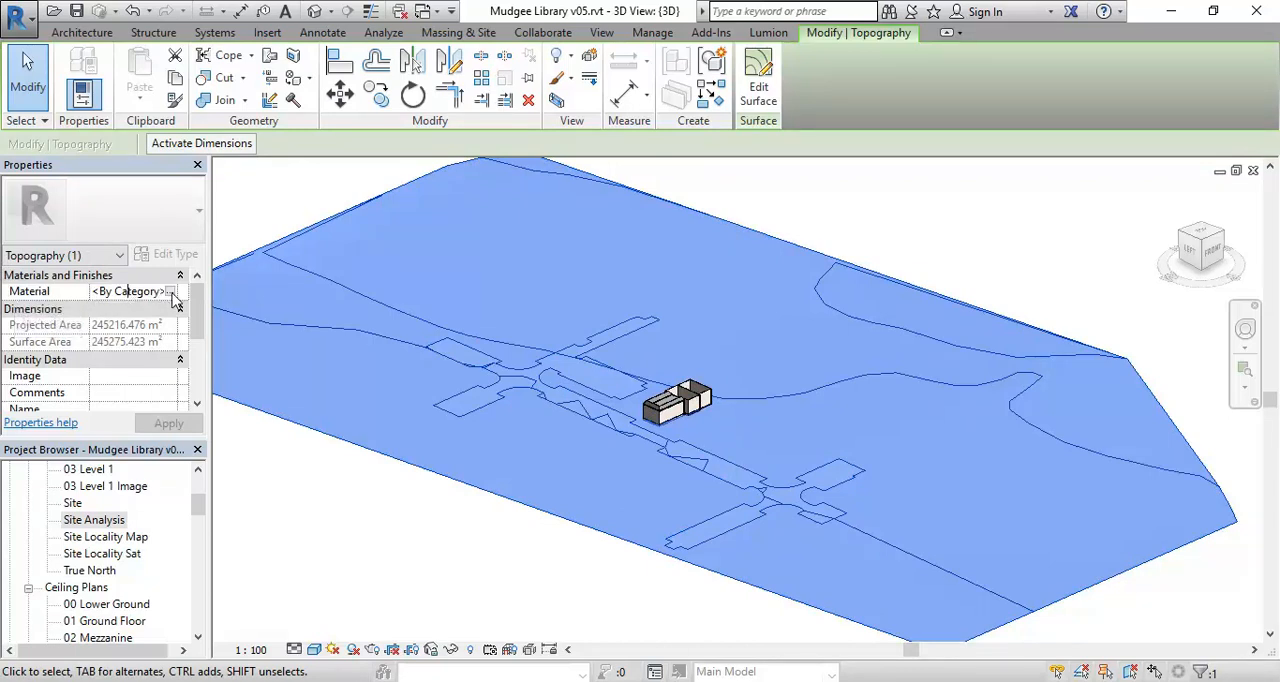
click(171, 292)
- Duplicate the Site - Hardcore material and rename the copy Site - Grass
drag(556, 141, 556, 515)
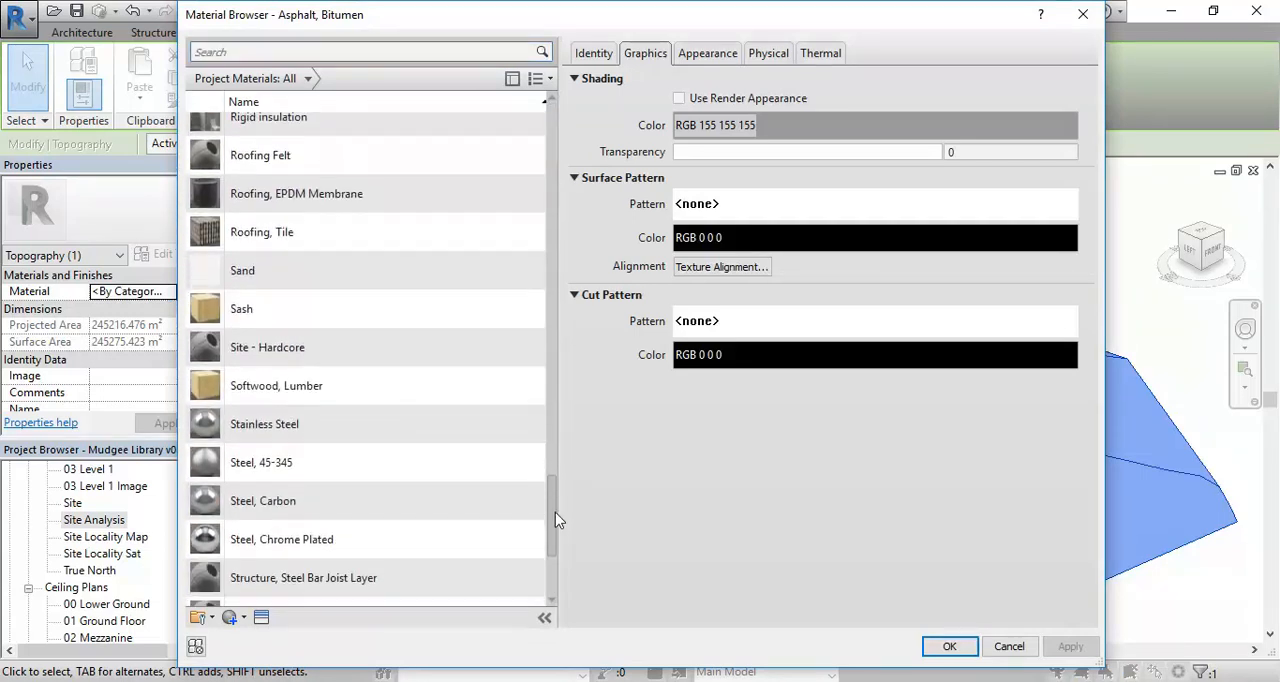
click(296, 350)
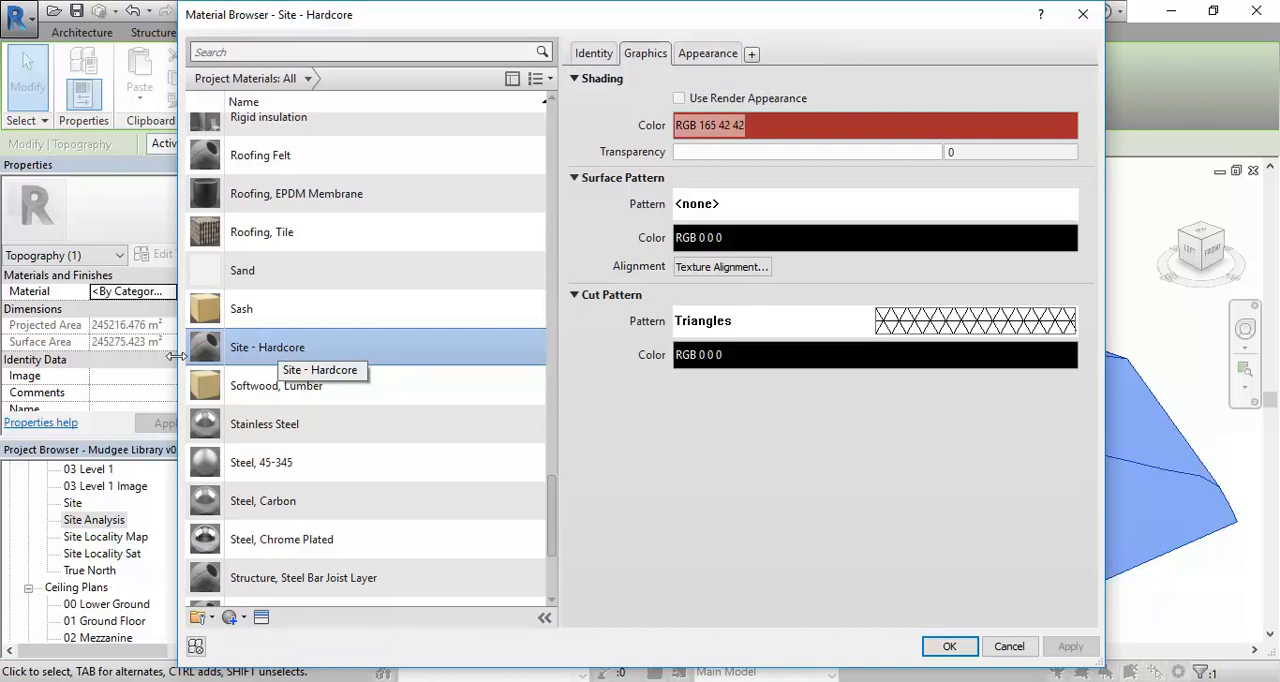
right_click(255, 350)
click(285, 378)
drag(256, 366, 350, 367)
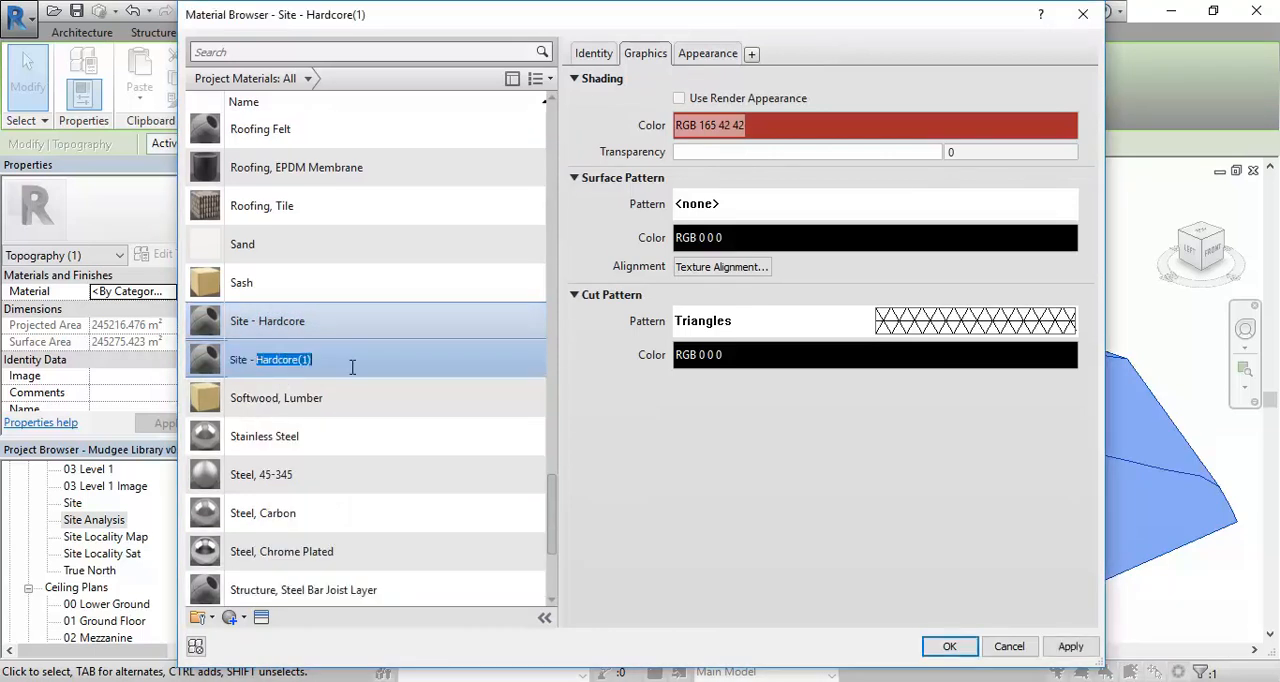
text(Grass)
key(Return)
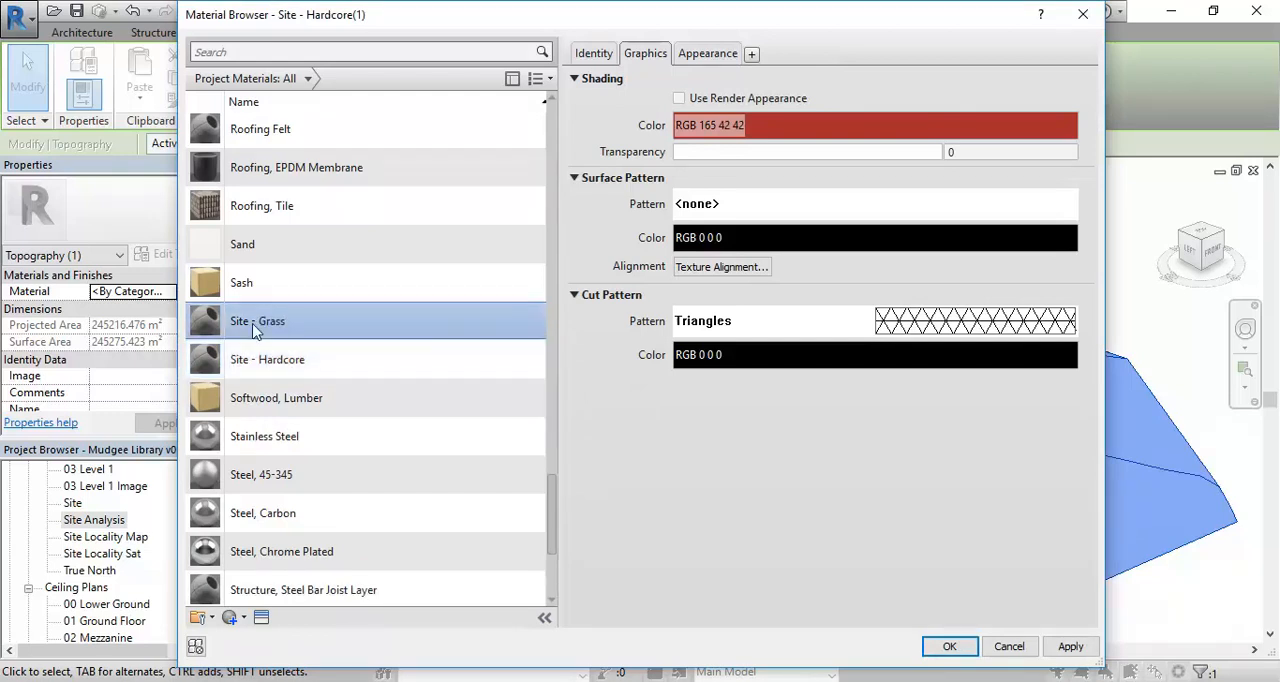
- Replace the Site - Grass appearance with Grass - Thick from the Sitework appearance library and apply the material to the toposurface
click(704, 58)
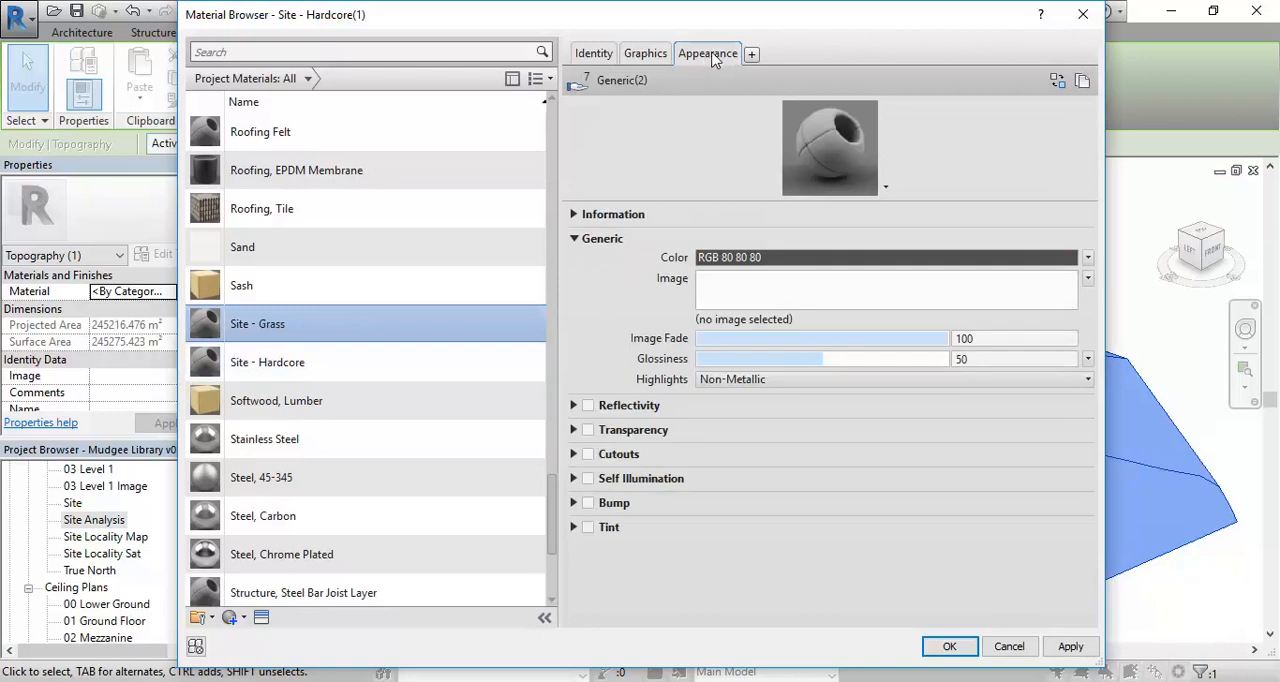
right_click(704, 62)
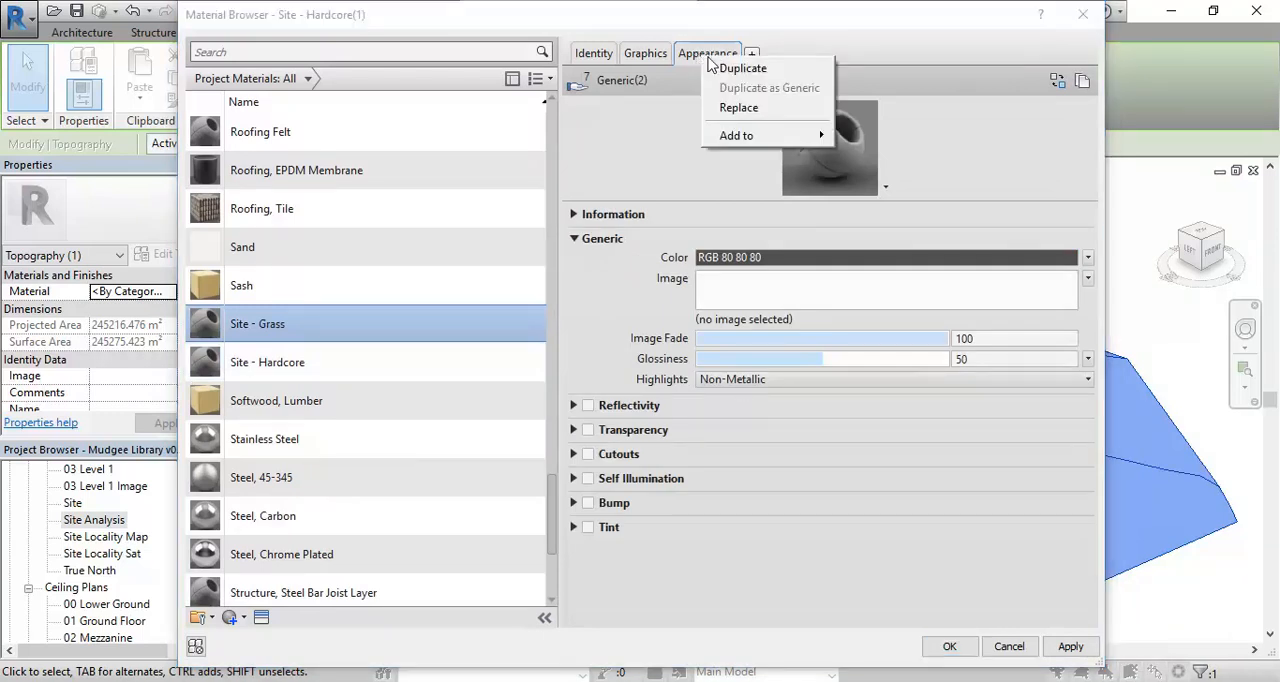
click(738, 110)
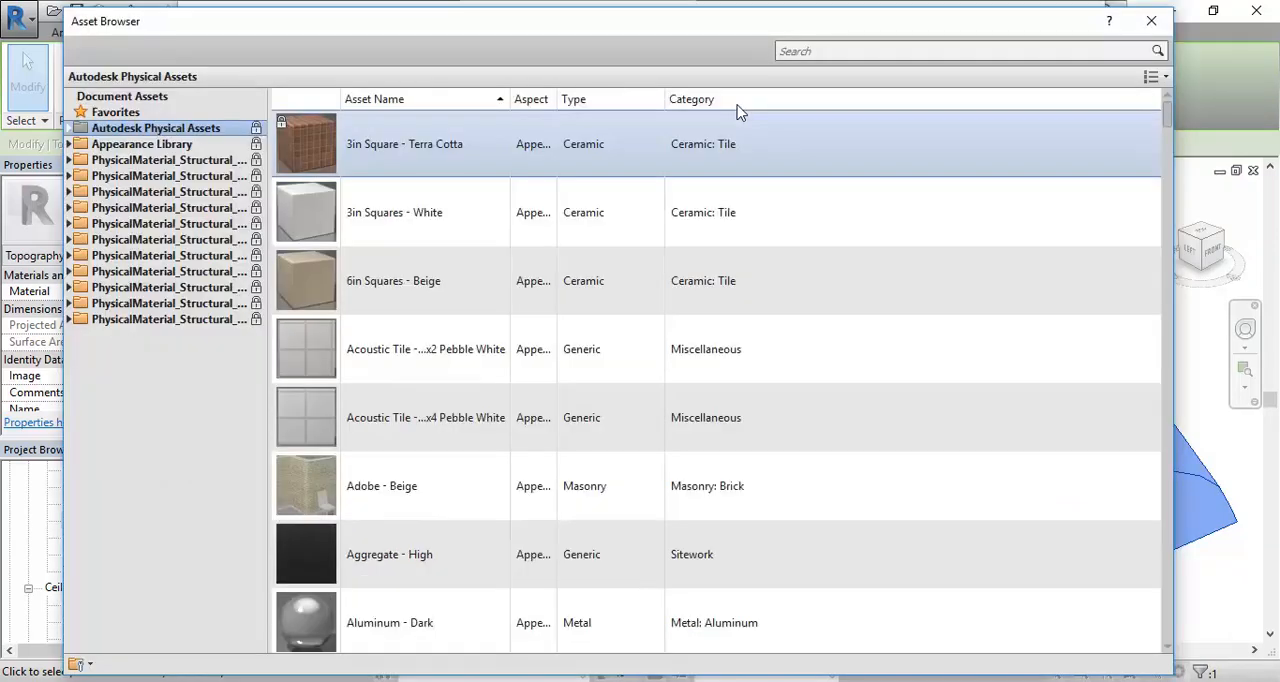
click(122, 144)
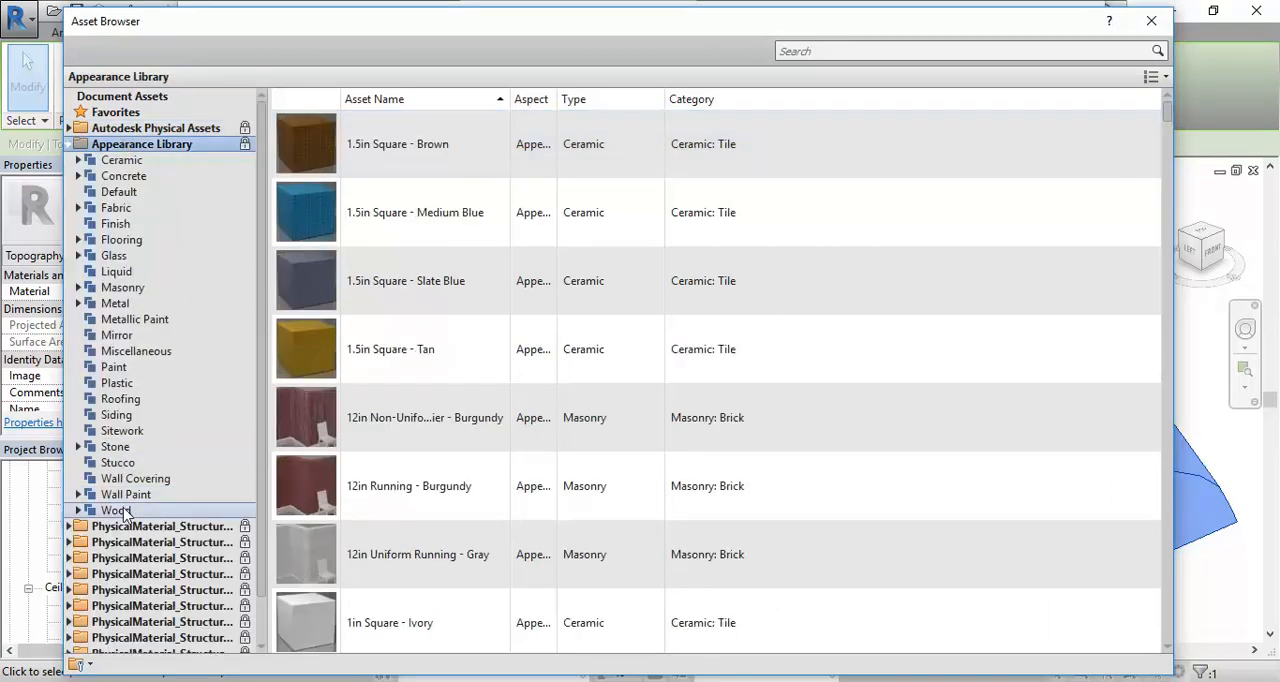
click(122, 430)
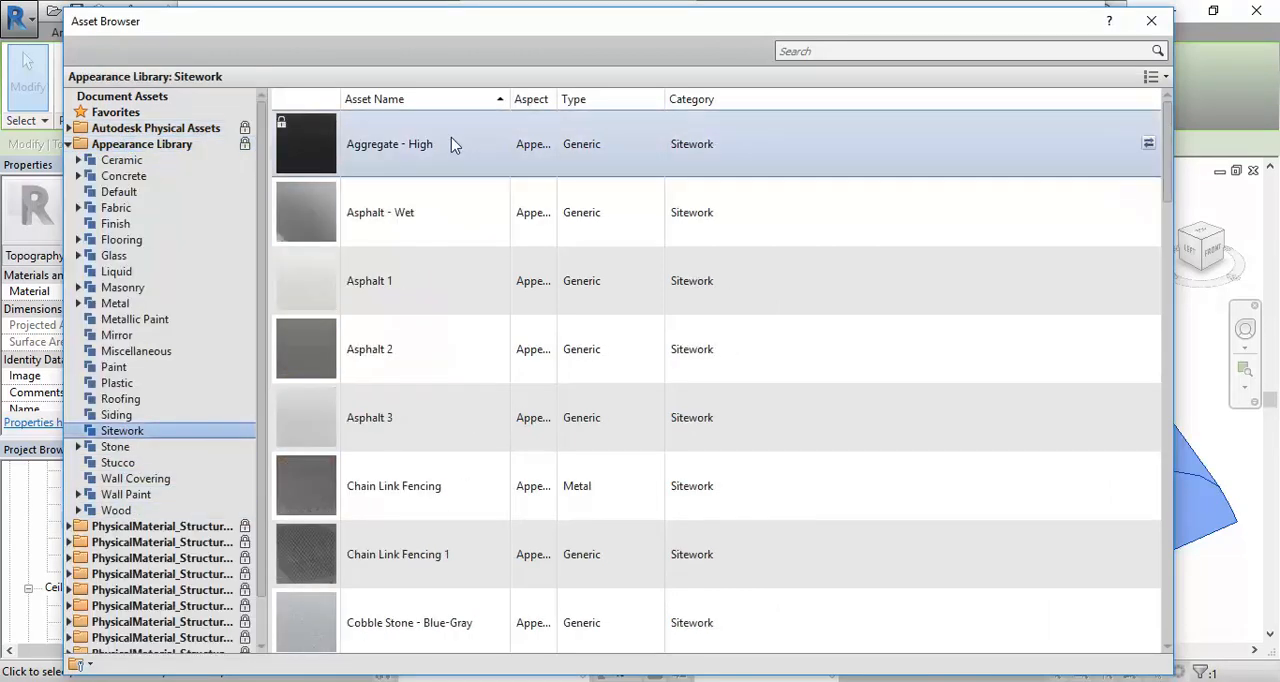
scroll(405, 373, down, 5)
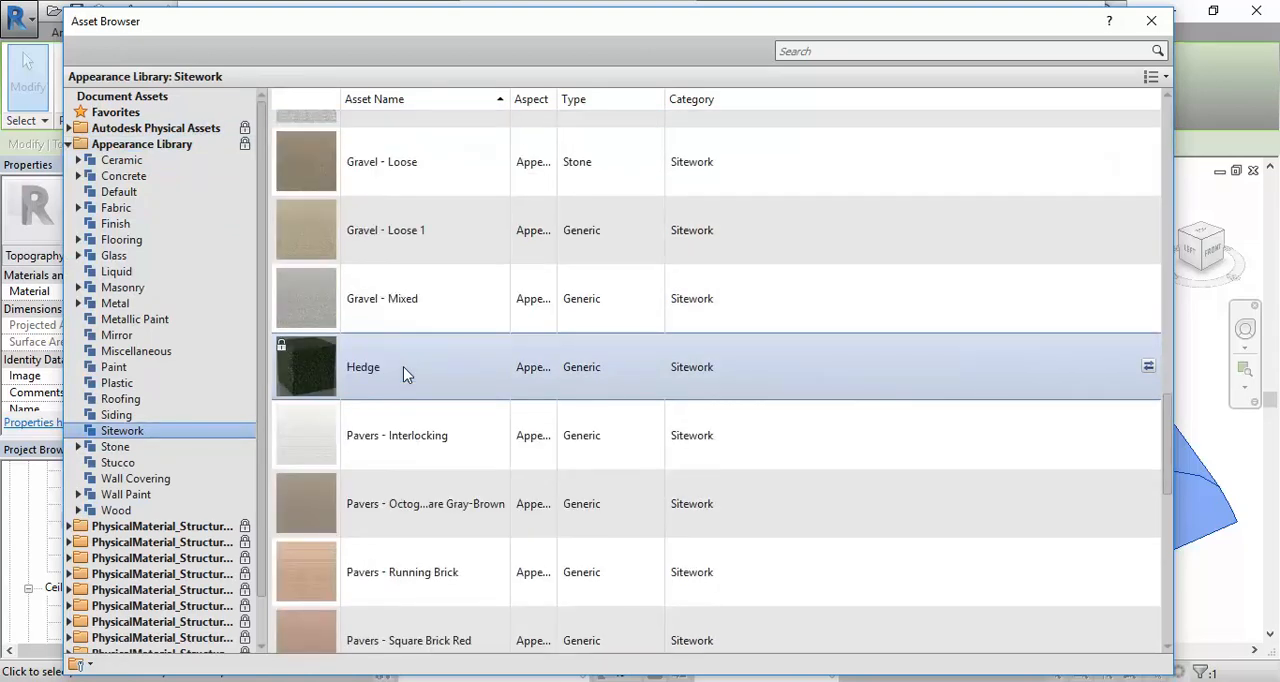
scroll(403, 366, up, 1)
scroll(403, 366, up, 1)
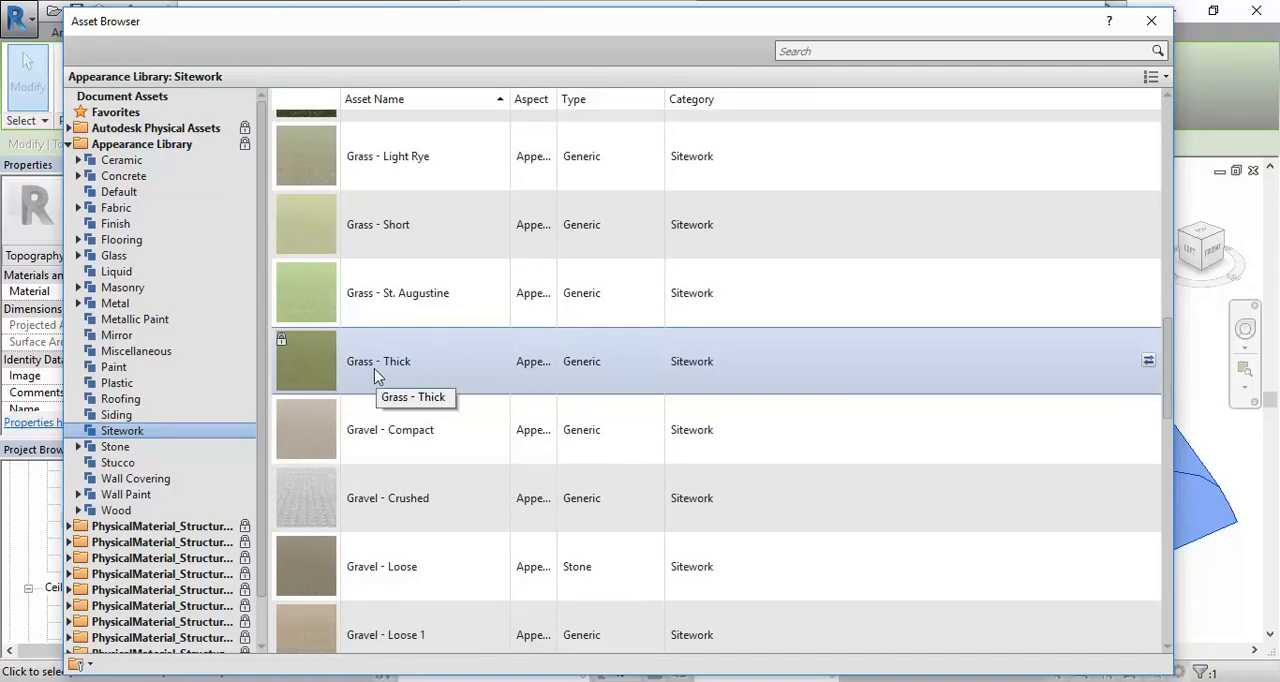
scroll(374, 368, up, 1)
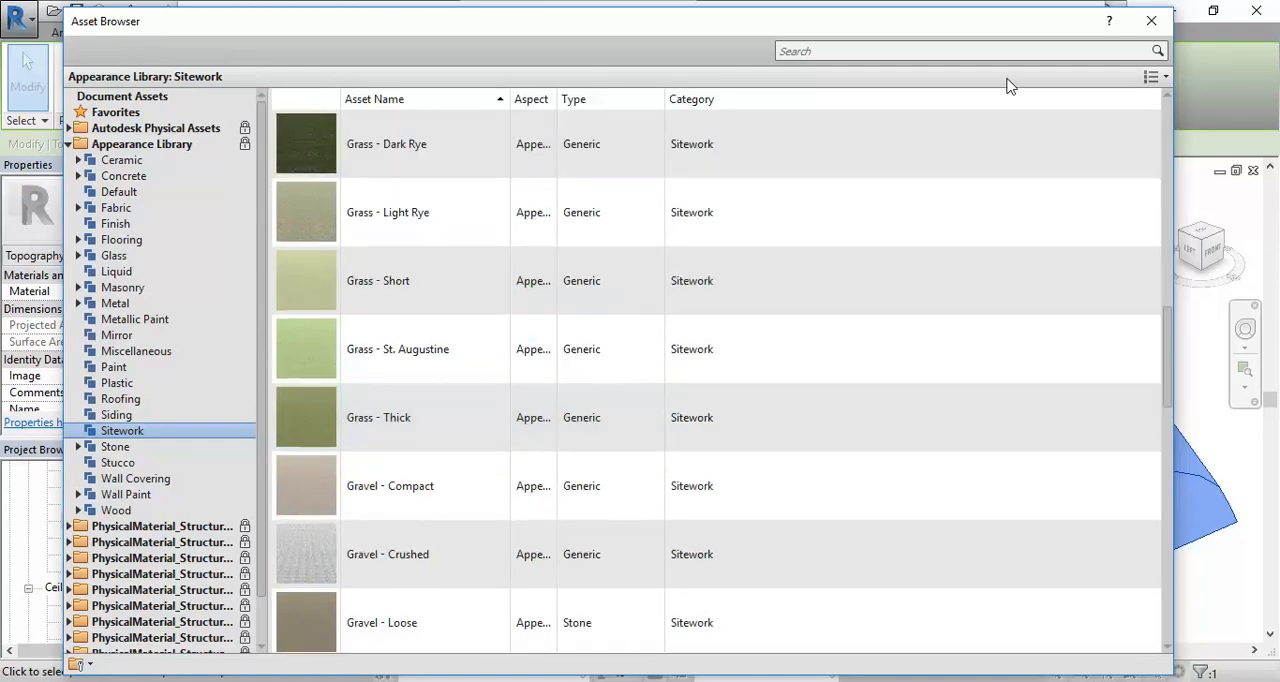
click(1138, 26)
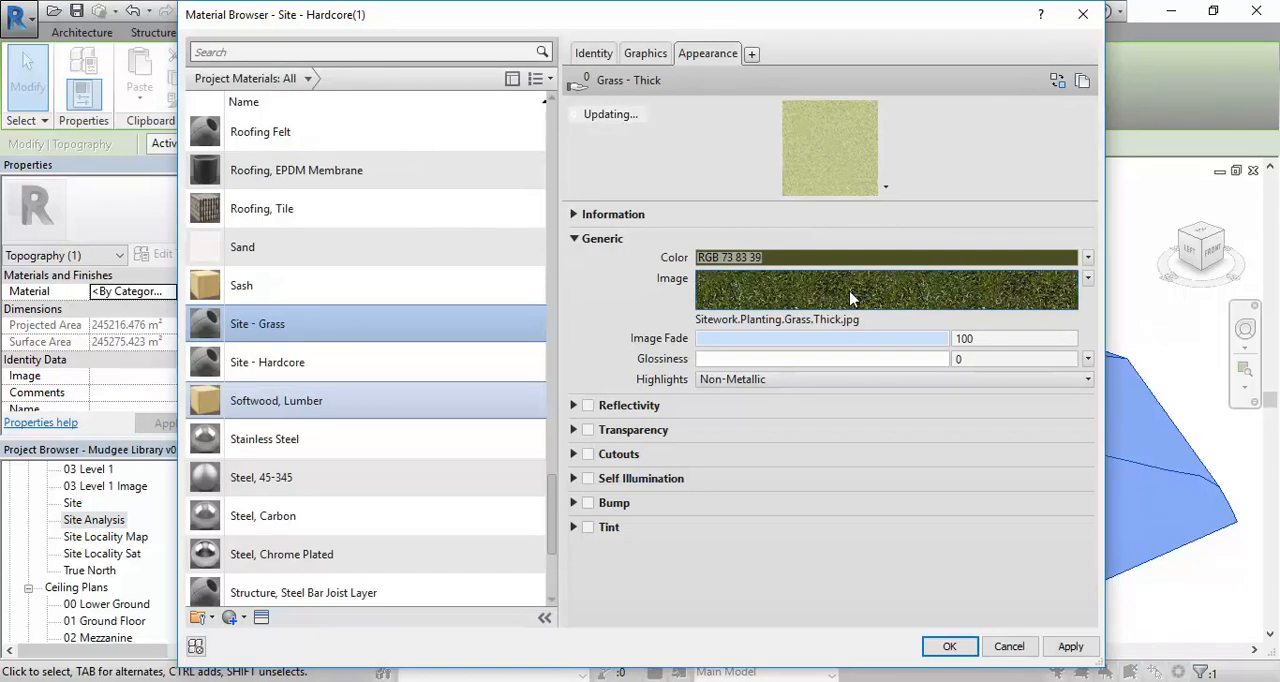
click(949, 645)
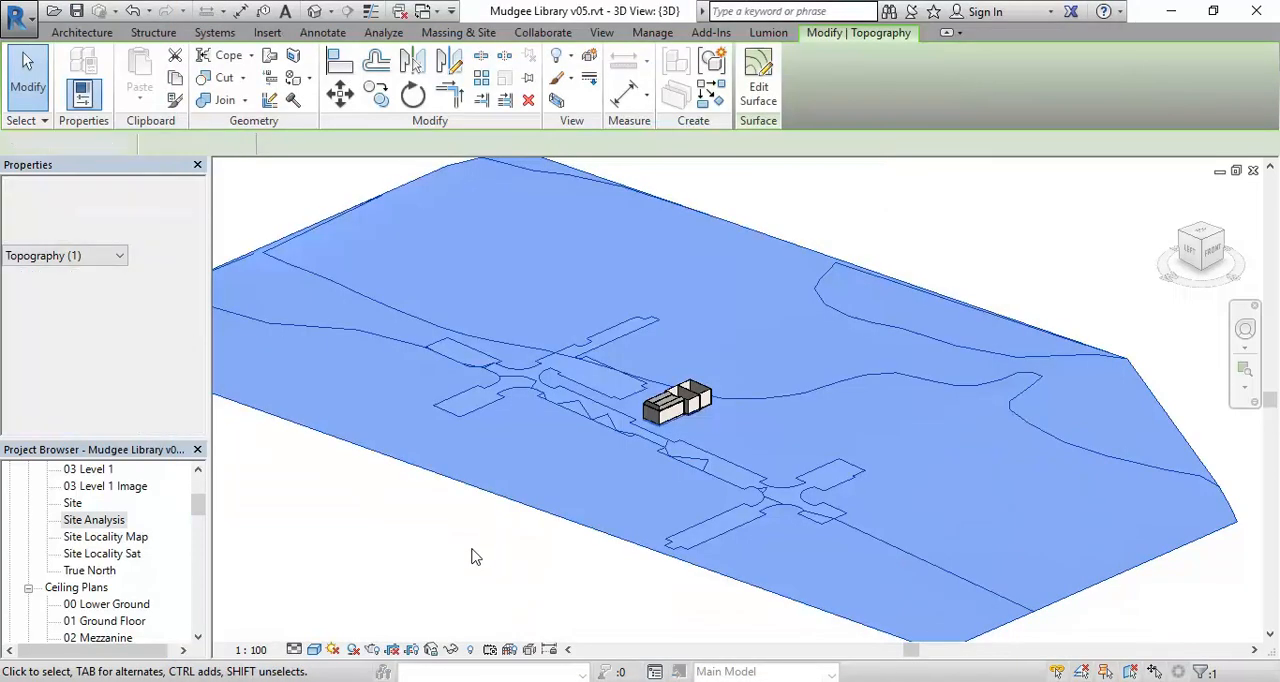
click(544, 520)
click(535, 563)
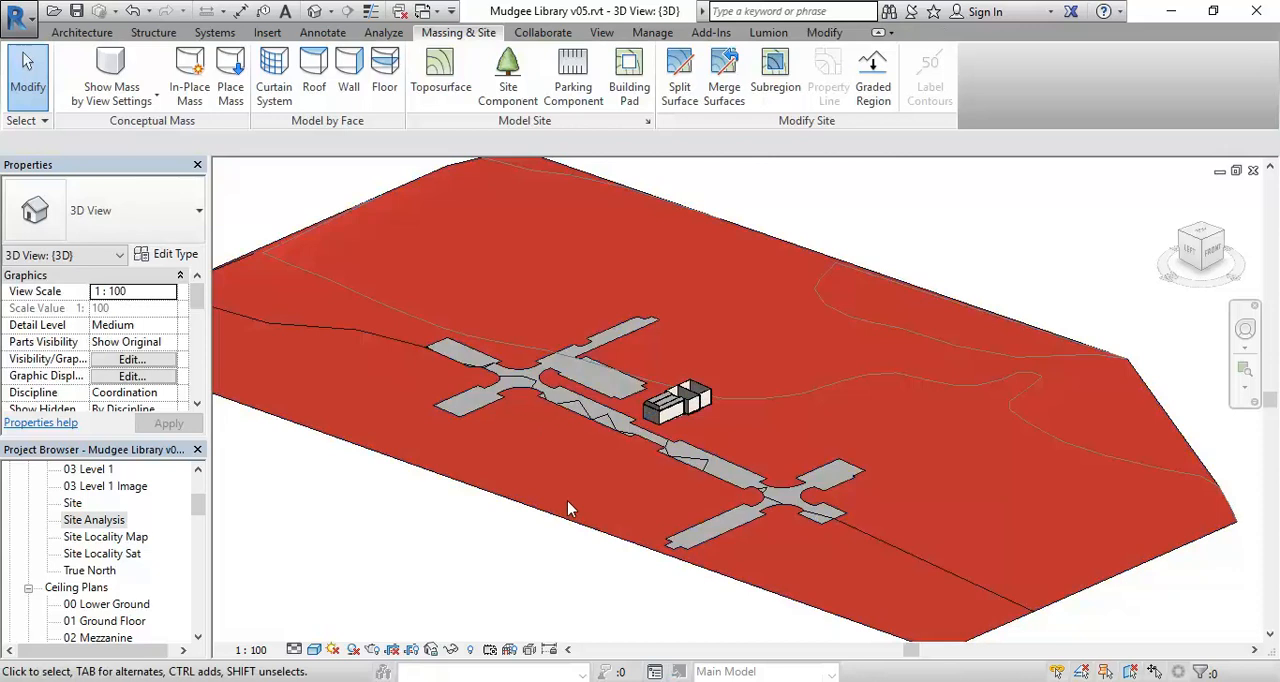
- Set the Site - Grass material's shading to use its render appearance
middle_drag(556, 446, 522, 500)
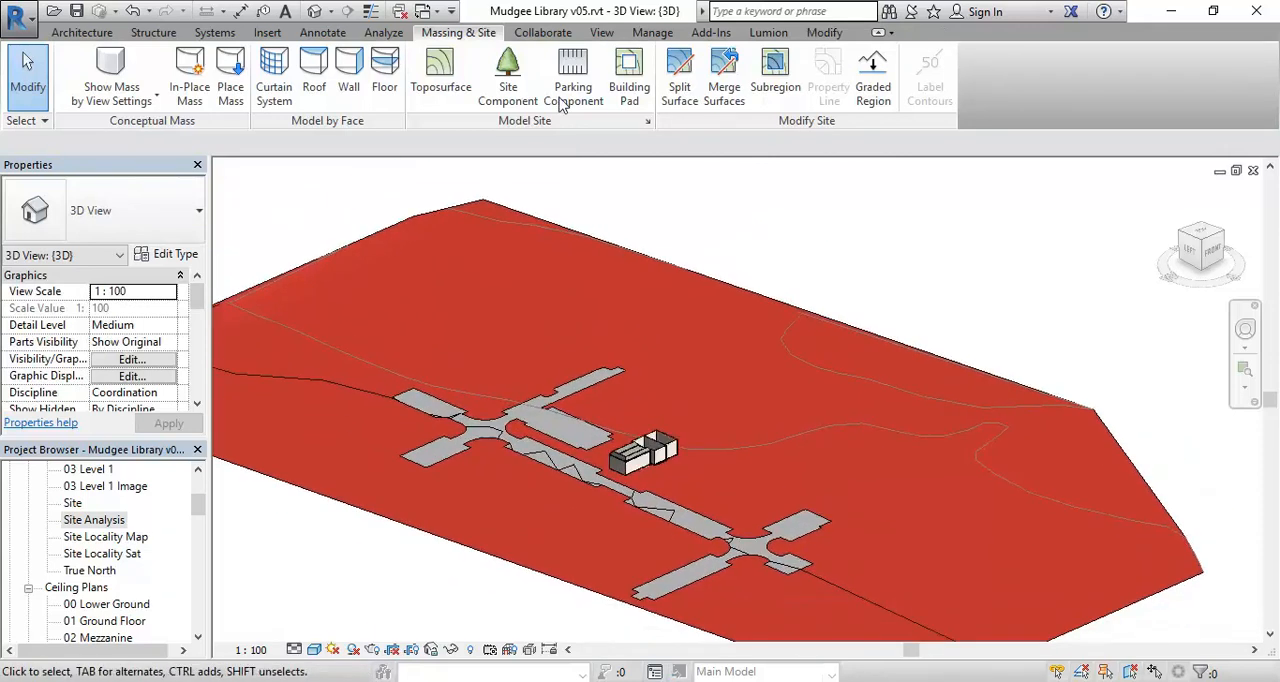
click(650, 33)
click(66, 80)
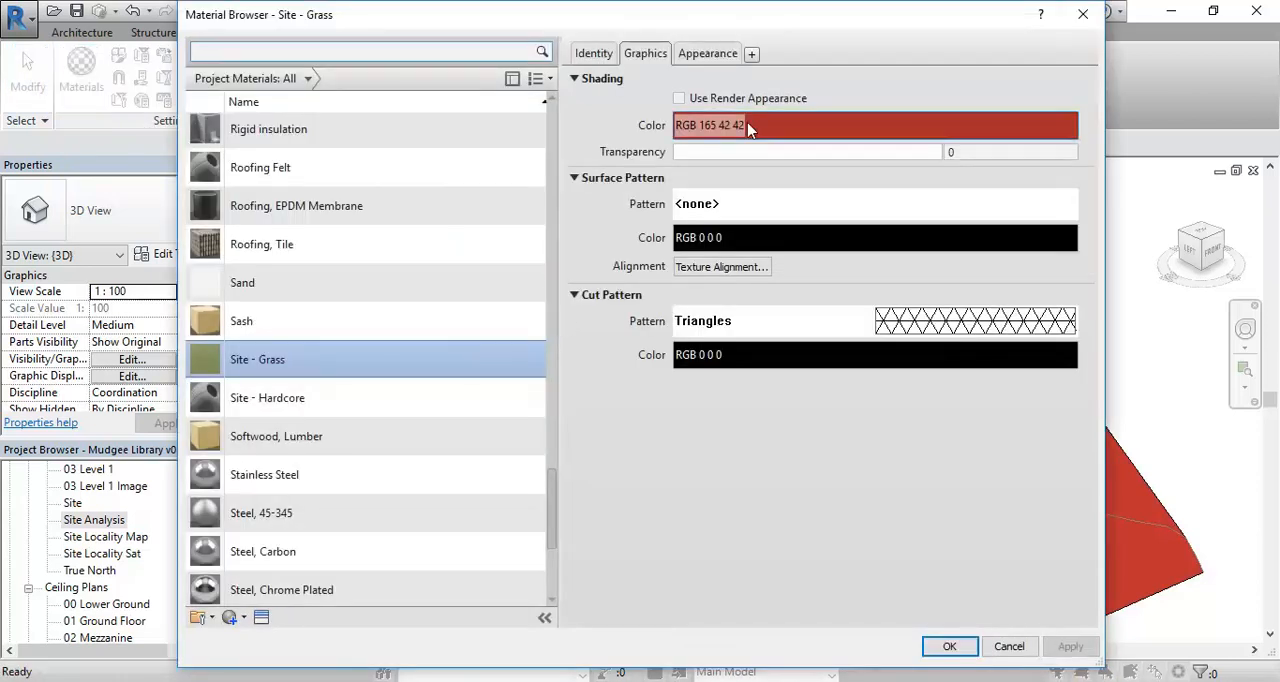
click(679, 98)
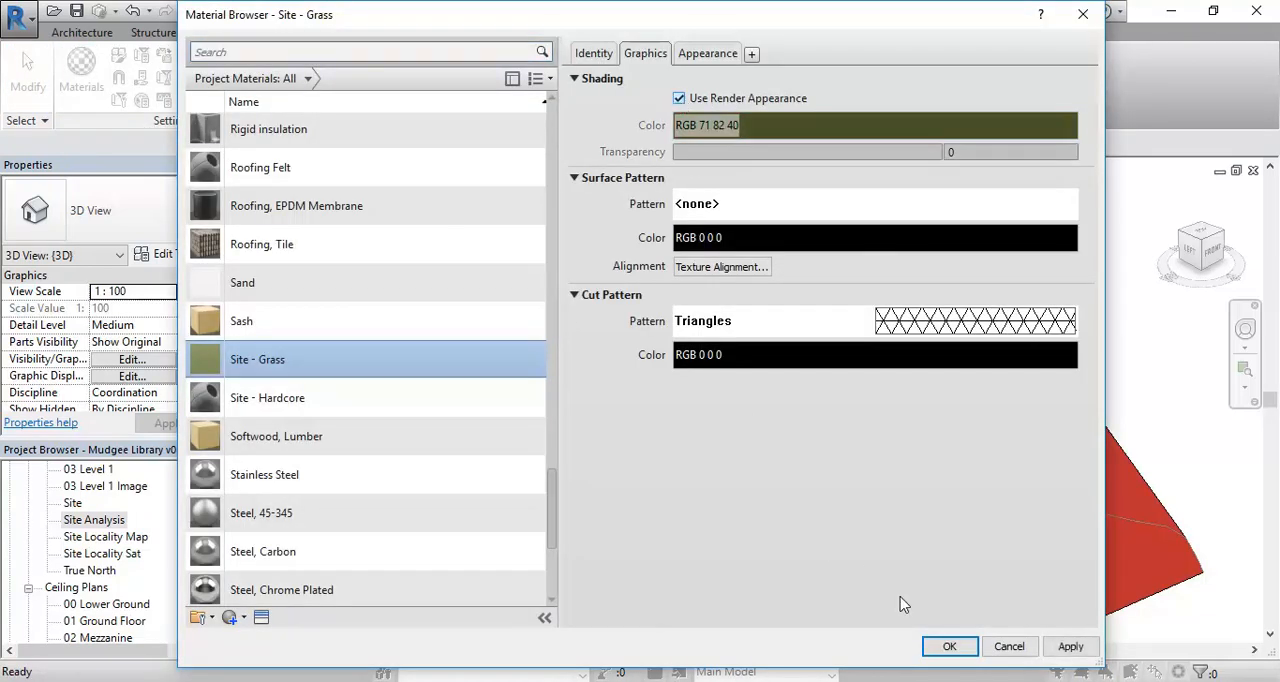
click(948, 647)
- Examine the grass terrain, the asphalt streets and the library building up close in 3D
scroll(575, 500, up, 3)
middle_drag(496, 494, 476, 384)
scroll(490, 381, up, 2)
middle_drag(702, 308, 646, 373)
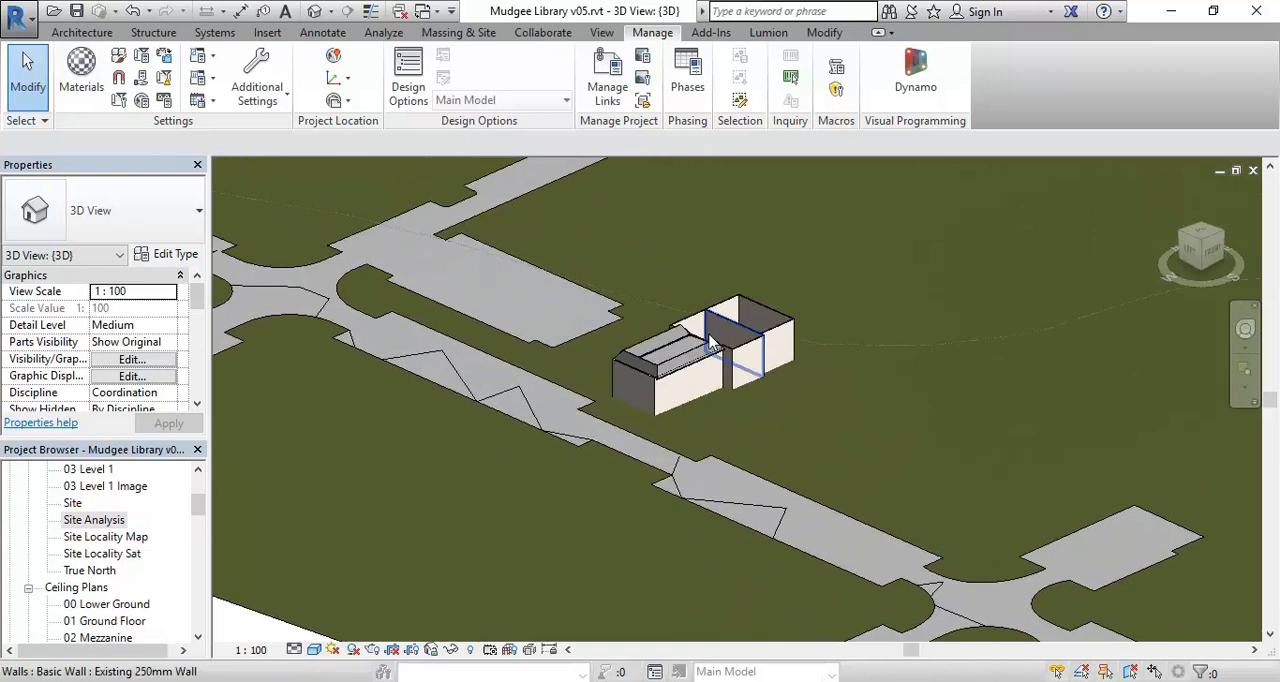
scroll(646, 373, up, 2)
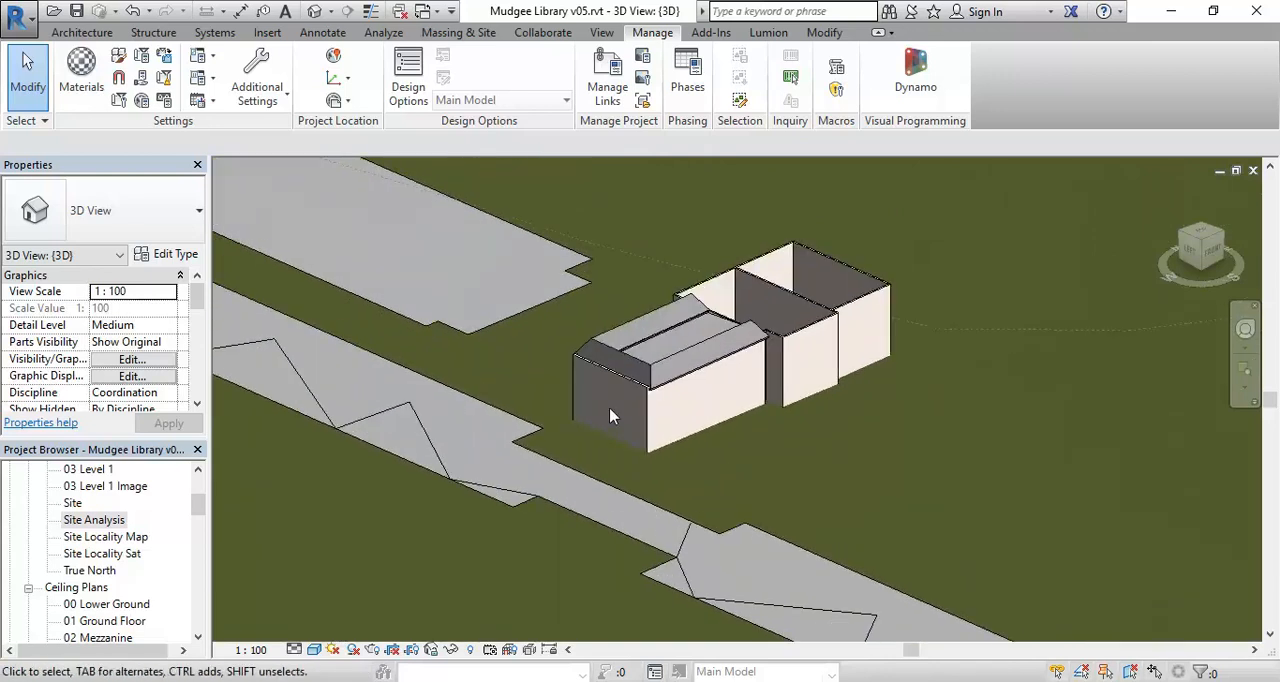
scroll(612, 416, down, 1)
middle_drag(612, 416, 687, 426)
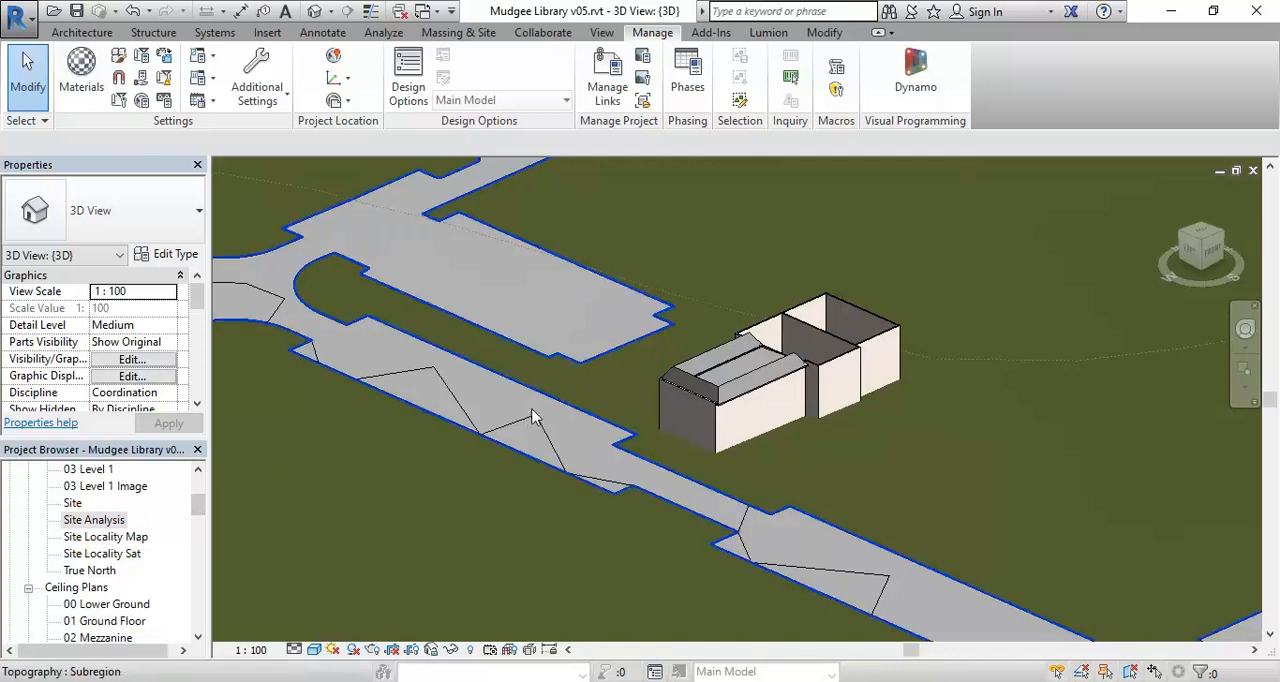
- Open the Site Analysis floor plan and examine the satellite image, laneways and car parks around the library
double_click(93, 520)
middle_drag(360, 428, 358, 428)
scroll(584, 428, up, 5)
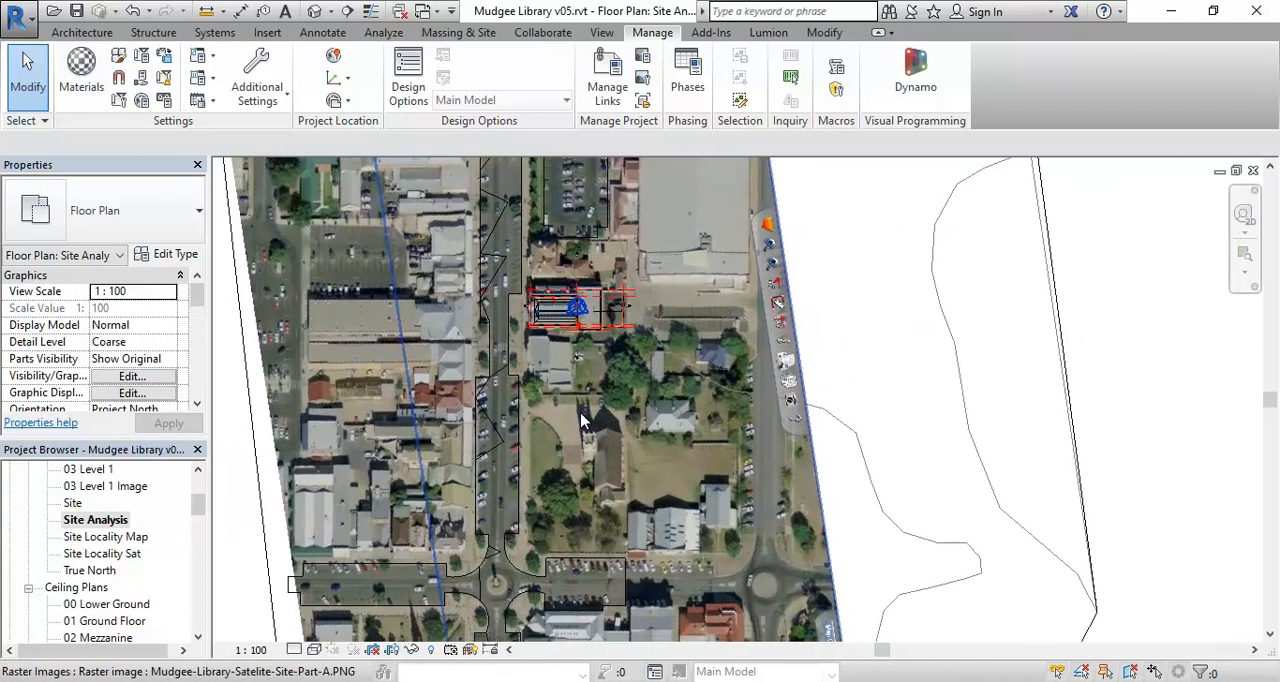
scroll(584, 428, up, 1)
middle_drag(558, 322, 585, 414)
middle_drag(812, 398, 637, 391)
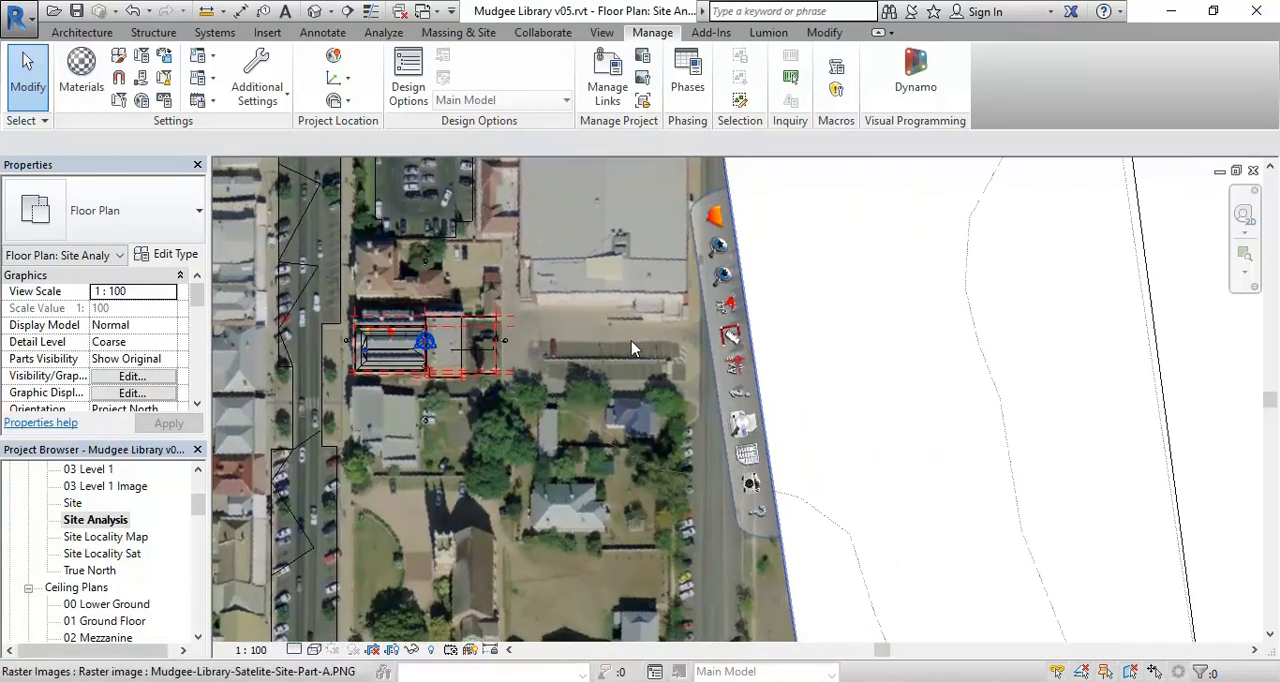
scroll(632, 348, up, 4)
scroll(782, 369, down, 2)
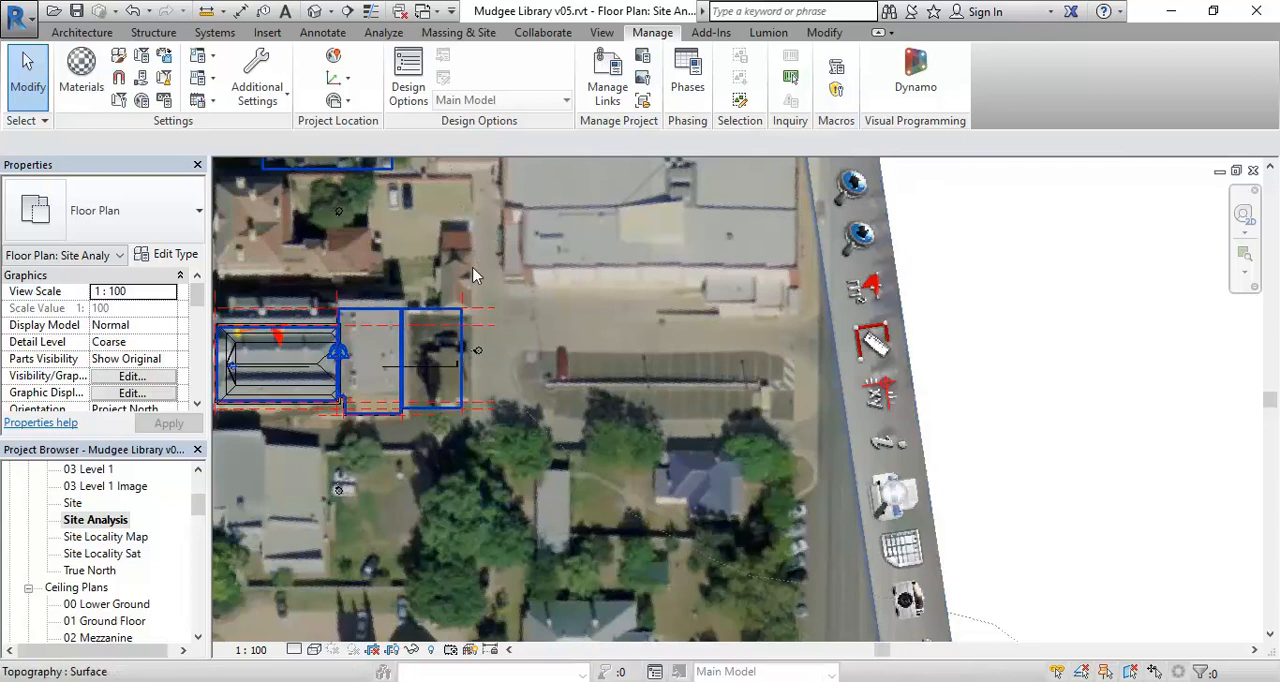
scroll(470, 338, down, 1)
scroll(468, 336, down, 1)
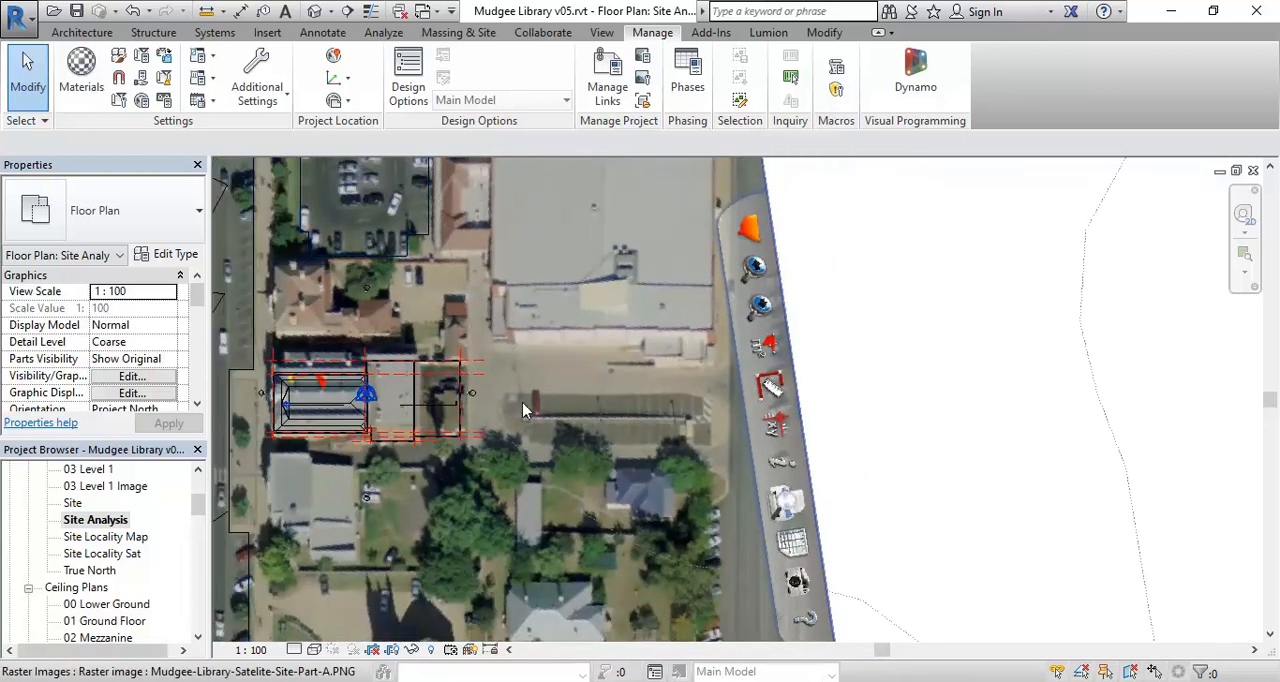
scroll(522, 402, up, 2)
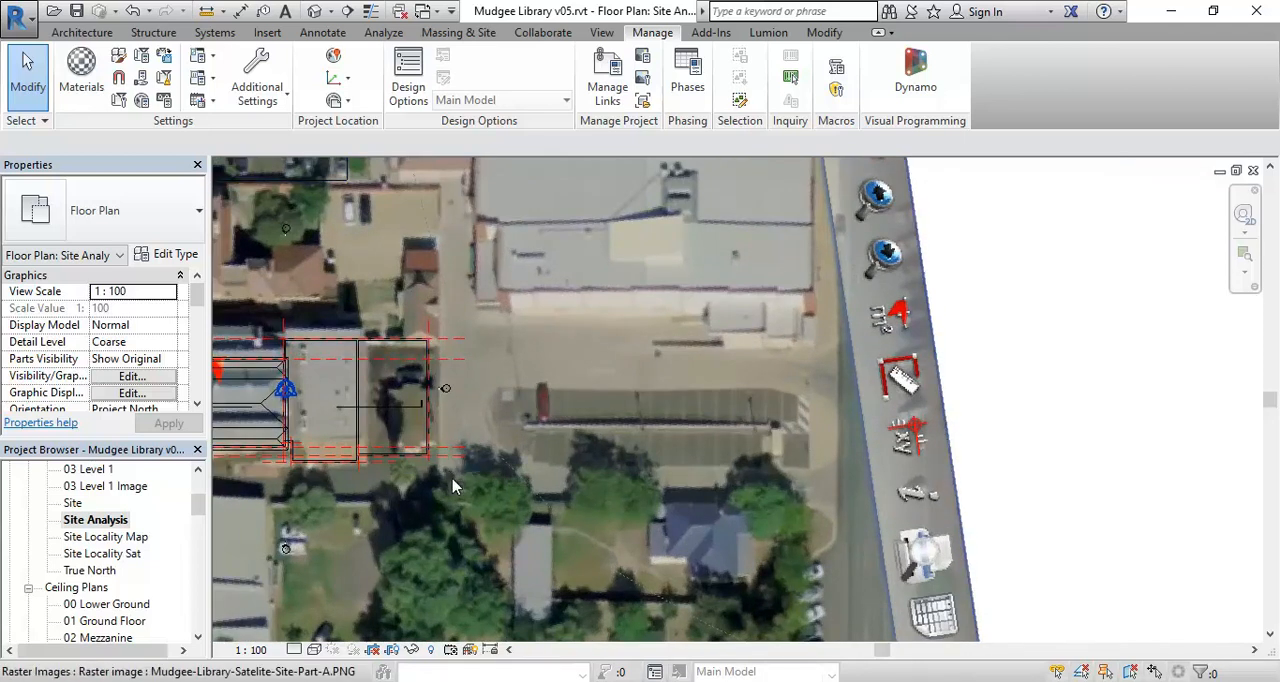
scroll(820, 522, down, 3)
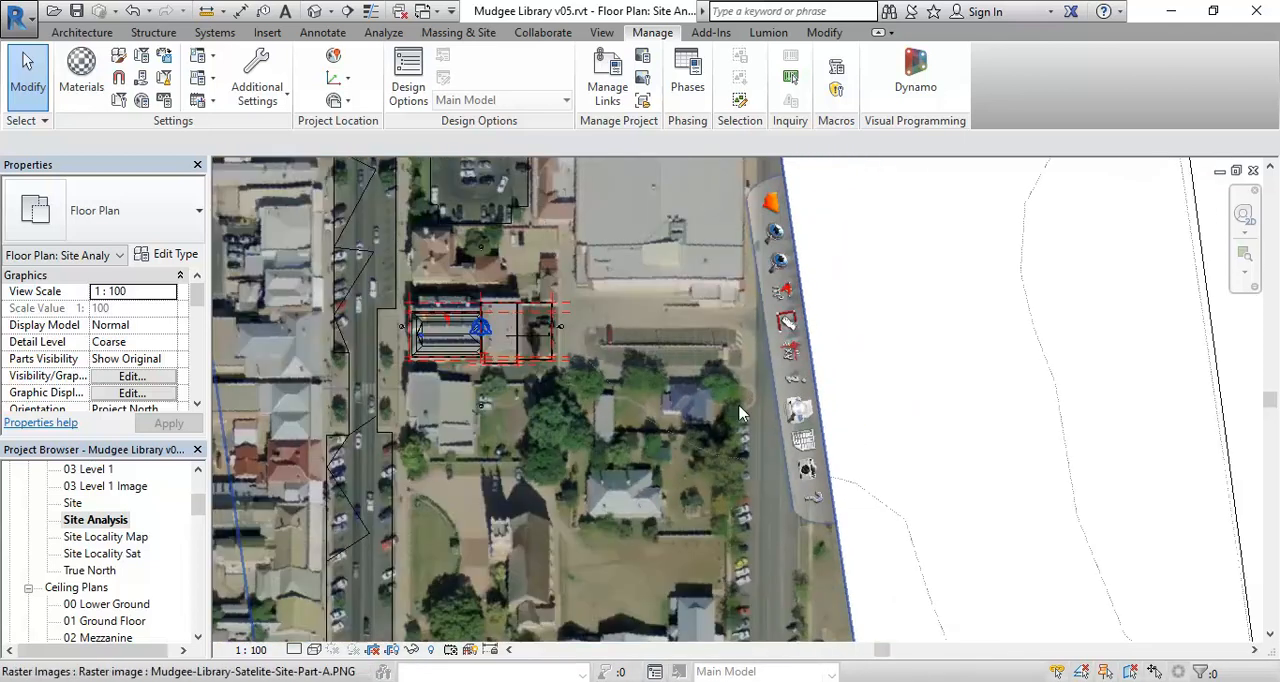
scroll(740, 413, down, 2)
middle_drag(742, 413, 769, 353)
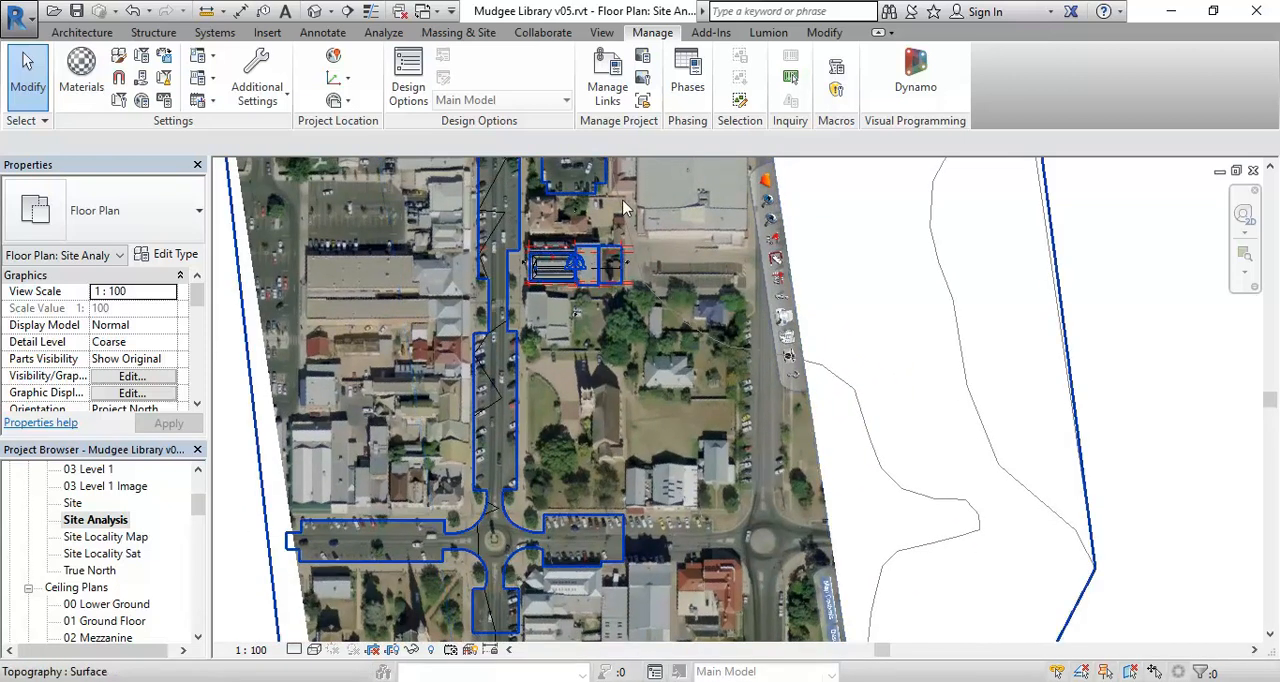
middle_drag(644, 227, 597, 277)
scroll(597, 277, up, 4)
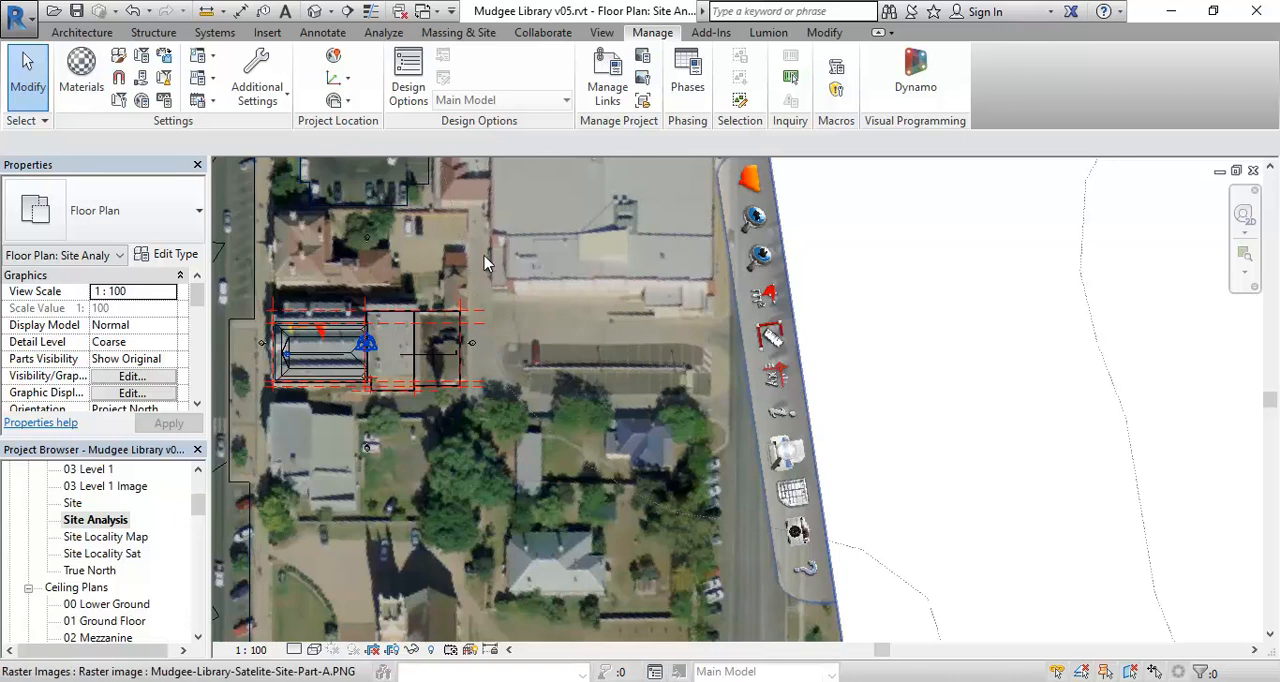
scroll(485, 262, down, 3)
middle_drag(485, 262, 554, 318)
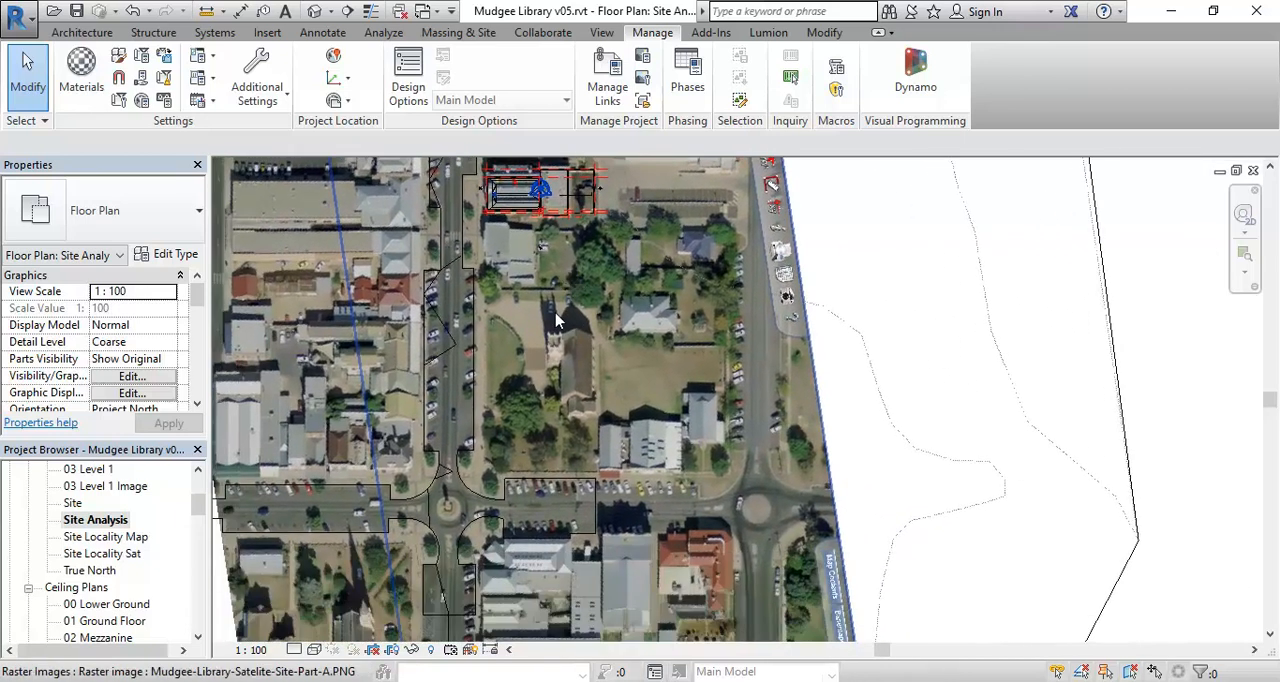
- Edit the asphalt street subregion's boundary to add a circle of about 5460 mm radius around the roundabout island south of the library
click(507, 497)
middle_drag(507, 497, 498, 474)
scroll(498, 473, up, 1)
click(766, 80)
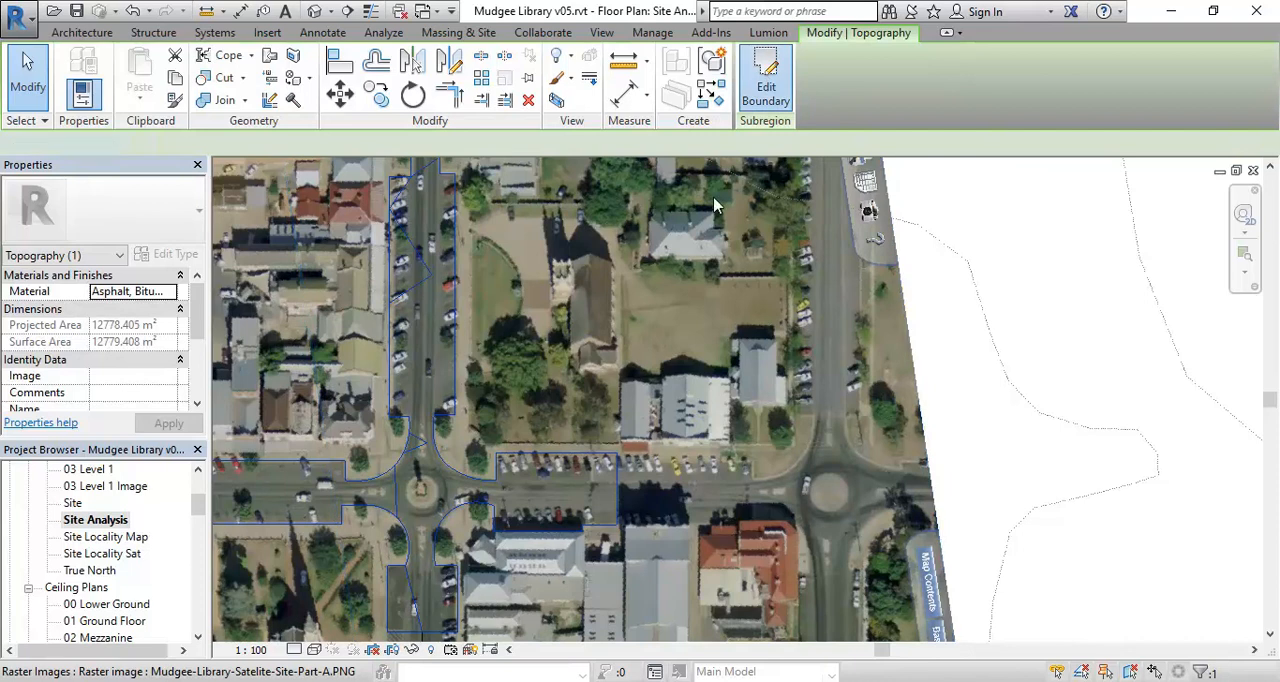
middle_drag(448, 482, 505, 529)
scroll(540, 455, down, 1)
middle_drag(557, 414, 478, 388)
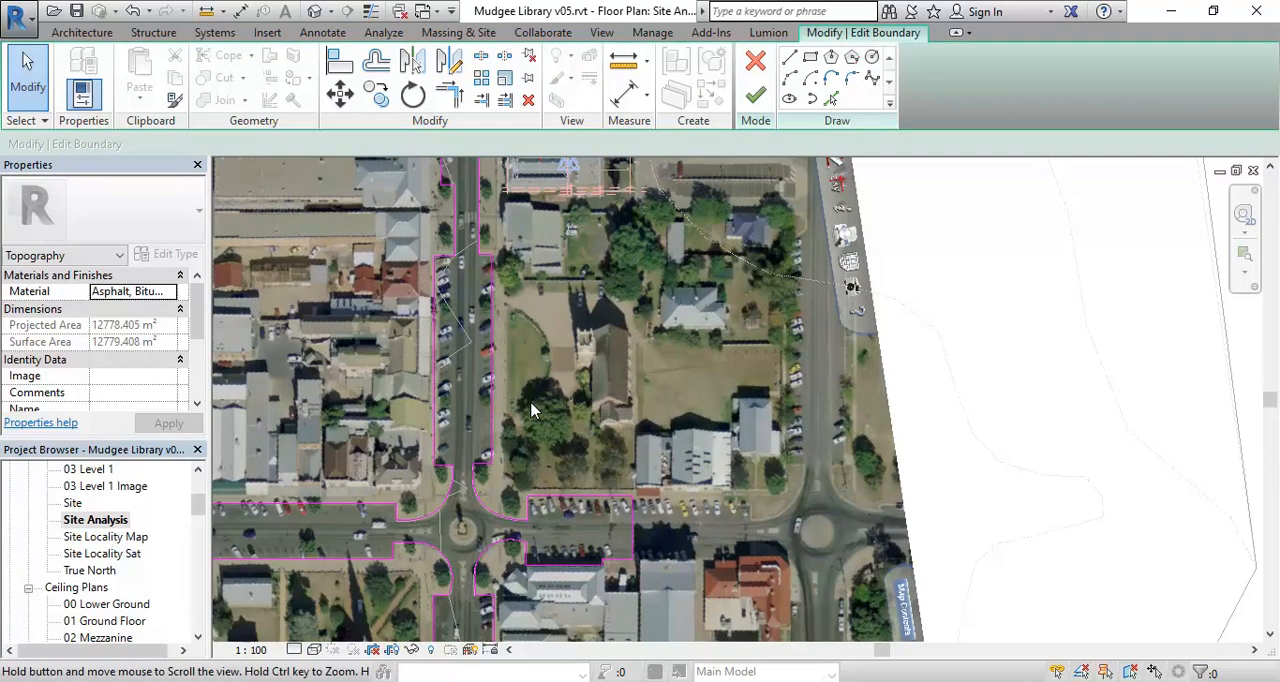
scroll(656, 214, down, 1)
middle_drag(664, 200, 604, 347)
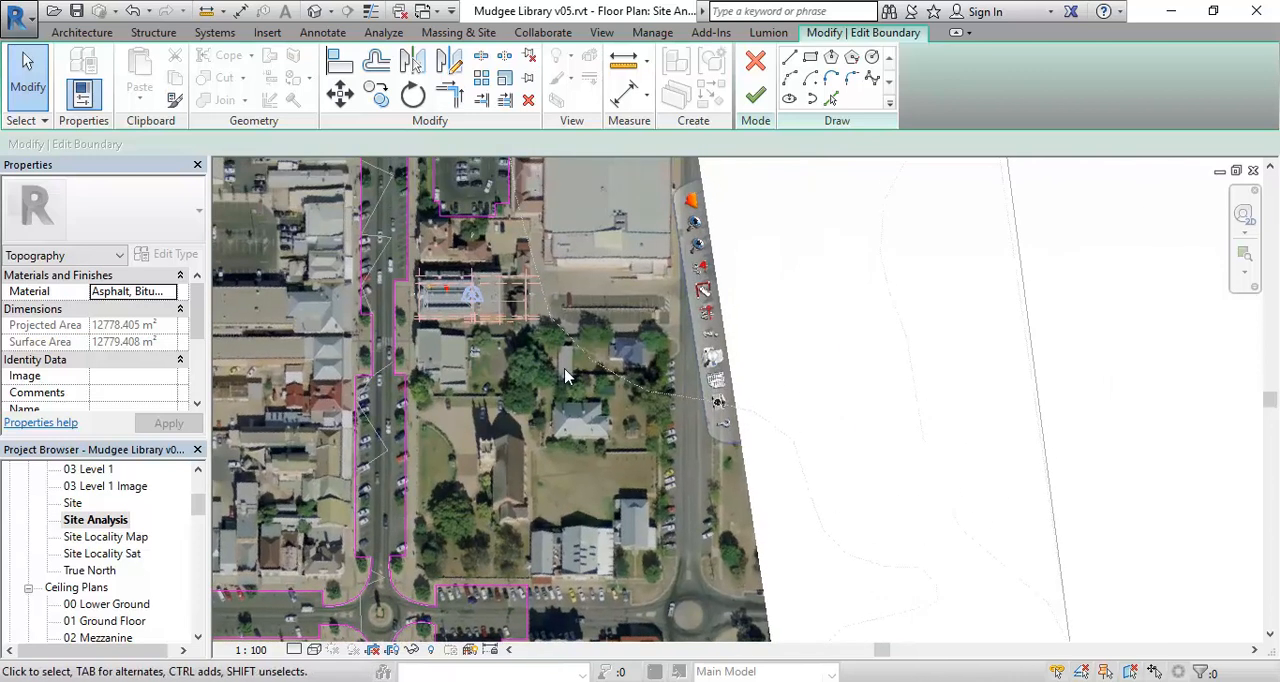
middle_drag(426, 547, 628, 401)
scroll(588, 460, up, 3)
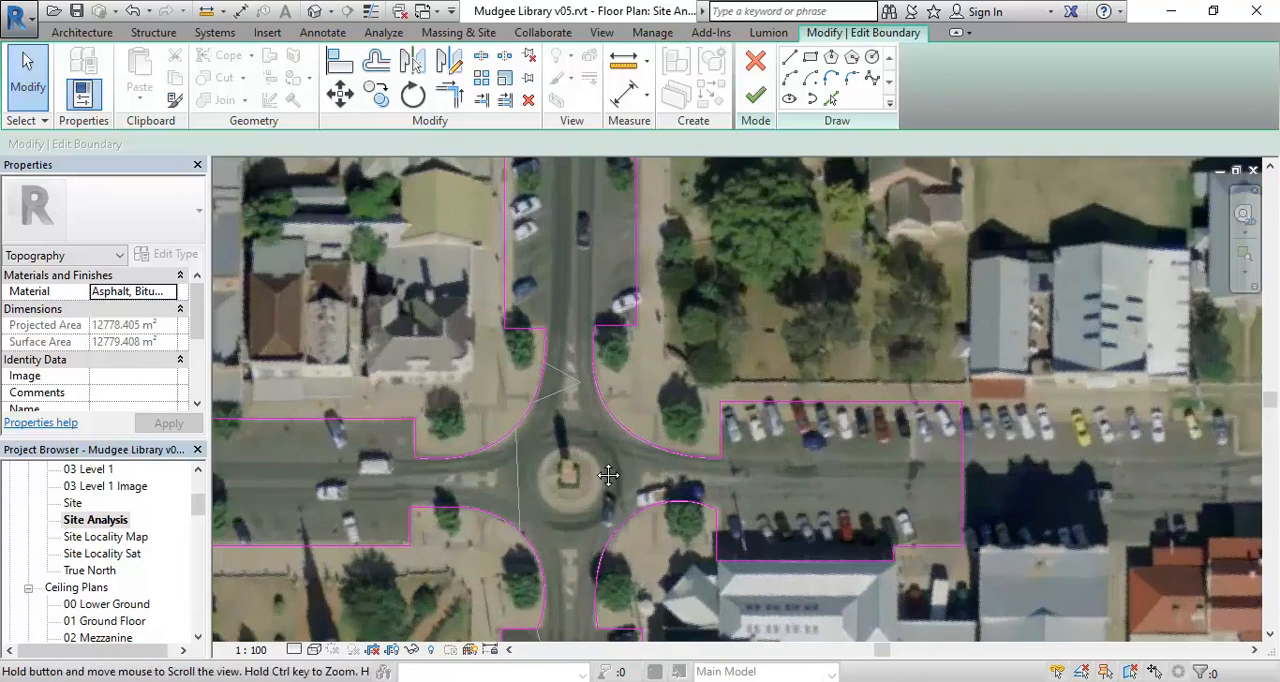
middle_drag(602, 470, 694, 454)
click(871, 57)
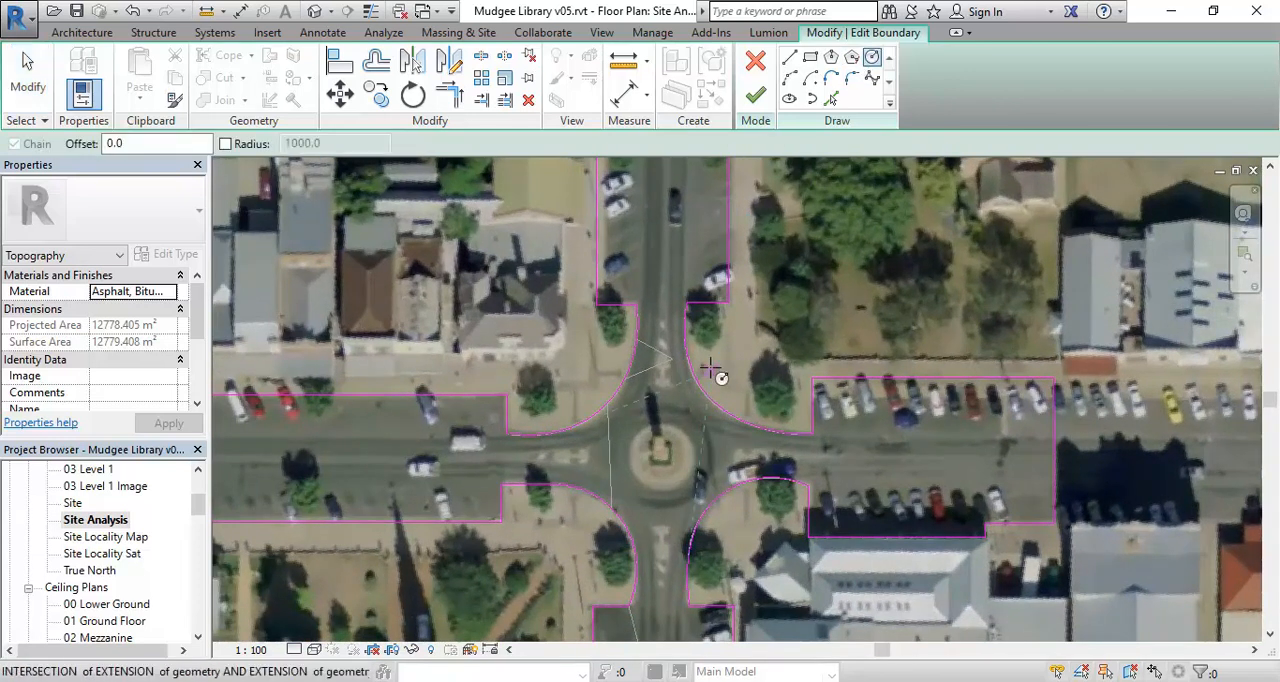
scroll(682, 360, up, 3)
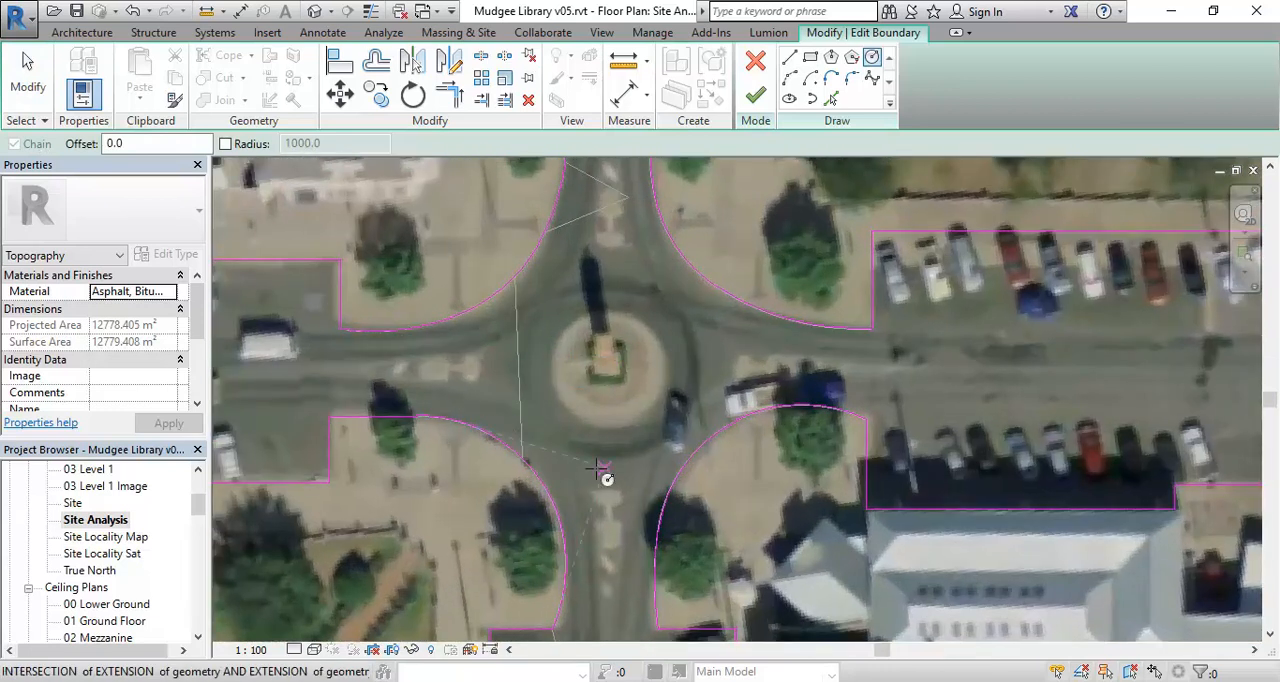
scroll(582, 390, up, 1)
click(620, 368)
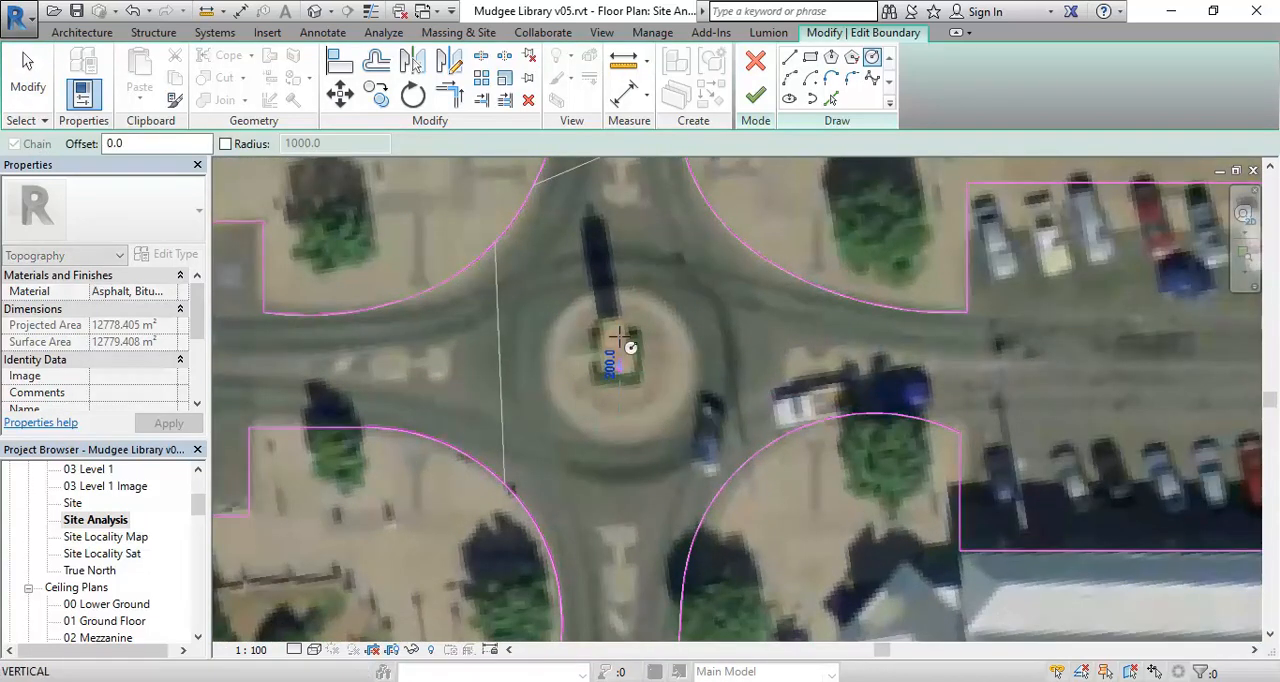
scroll(636, 302, up, 2)
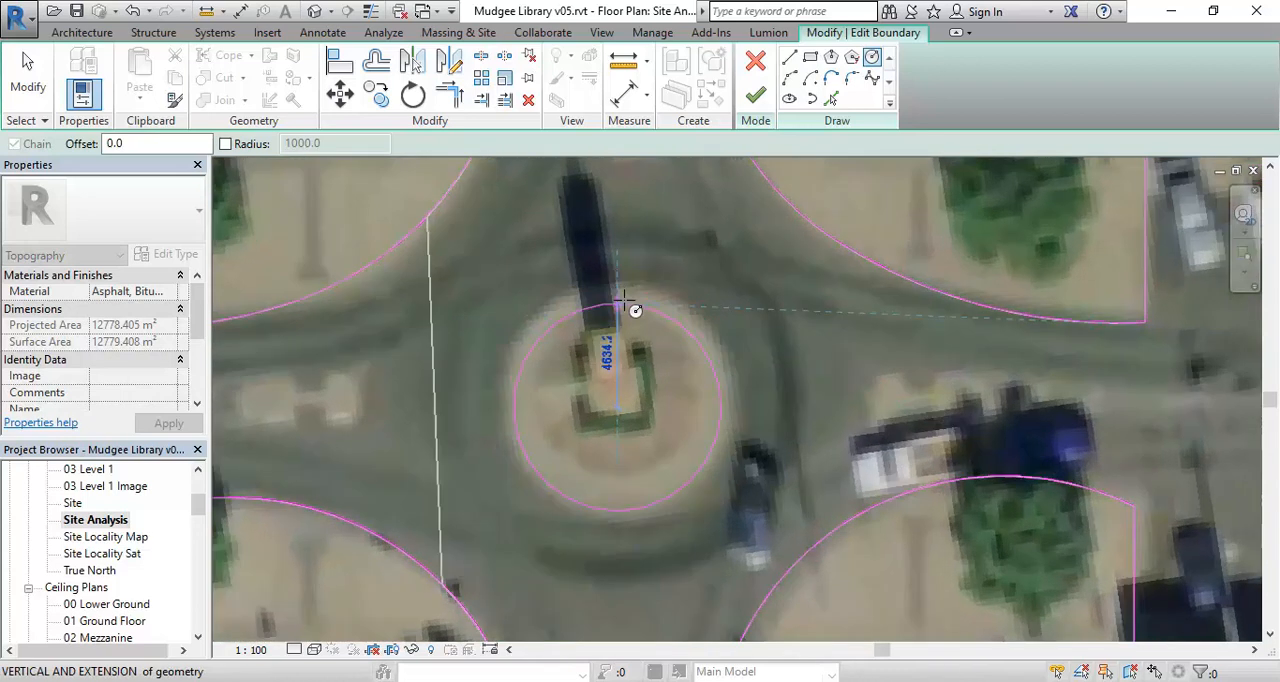
click(638, 295)
scroll(583, 310, down, 2)
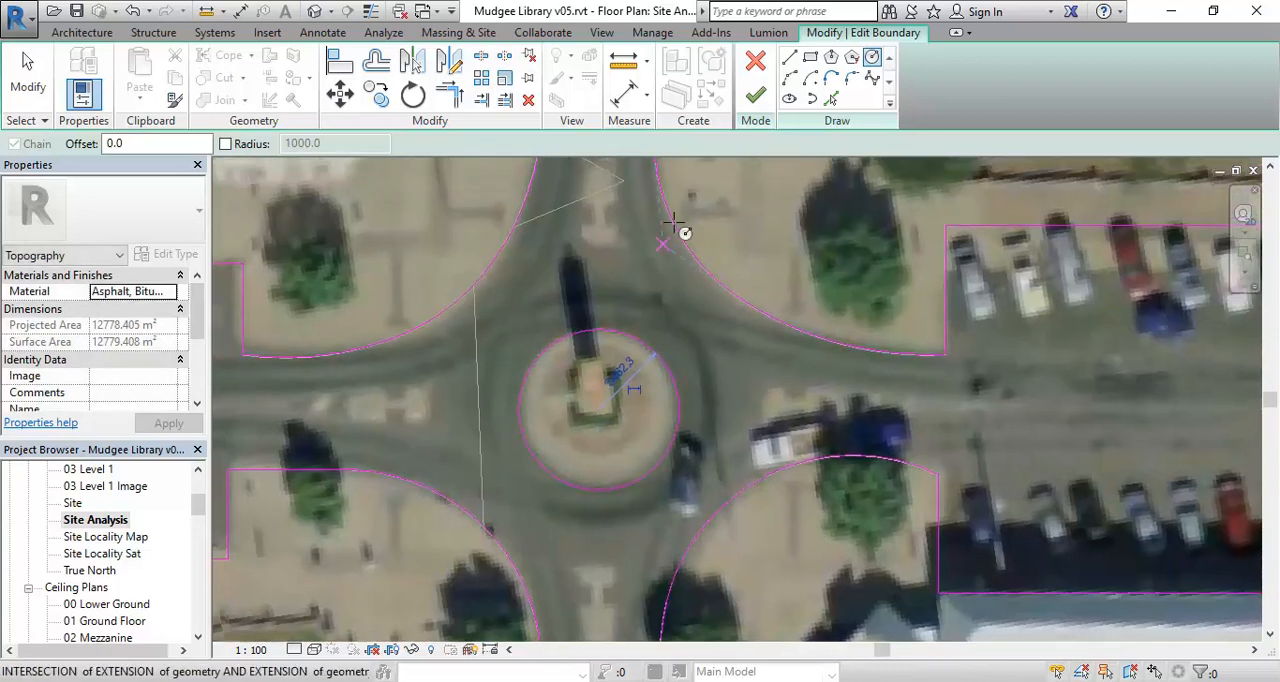
click(756, 95)
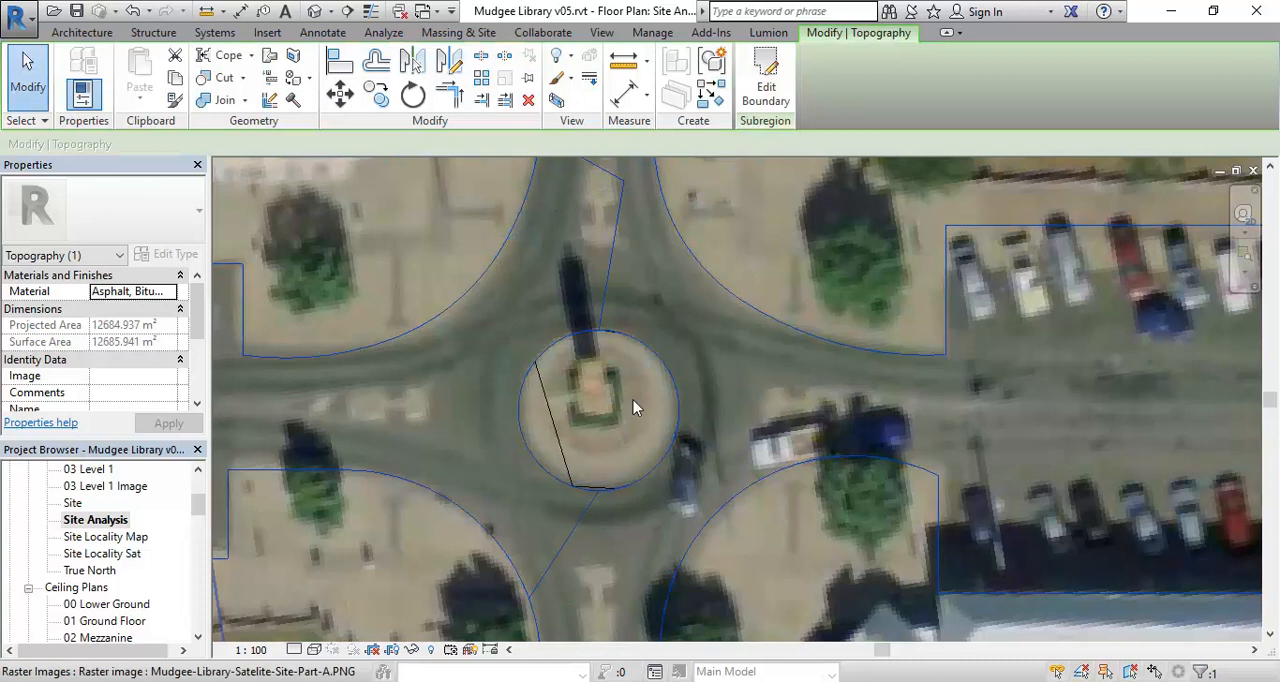
- Open the 3D view and examine the roundabout island within the asphalt streets
scroll(633, 400, down, 3)
click(621, 403)
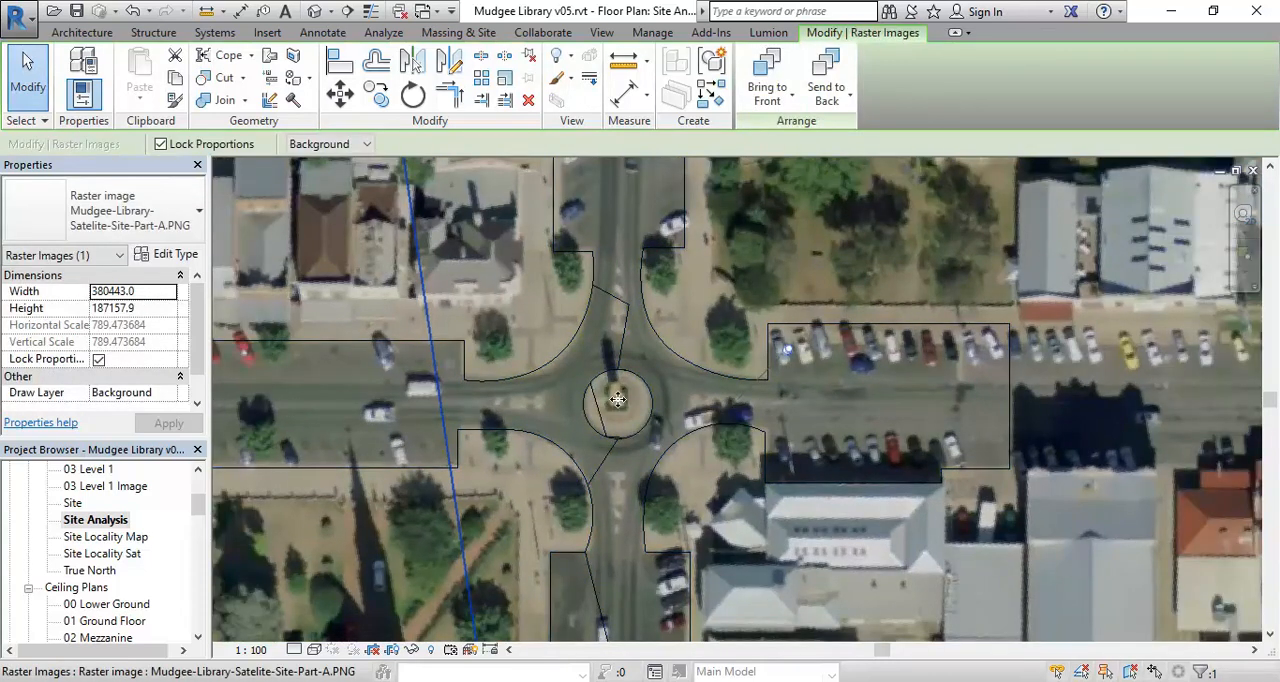
right_click(621, 403)
click(665, 280)
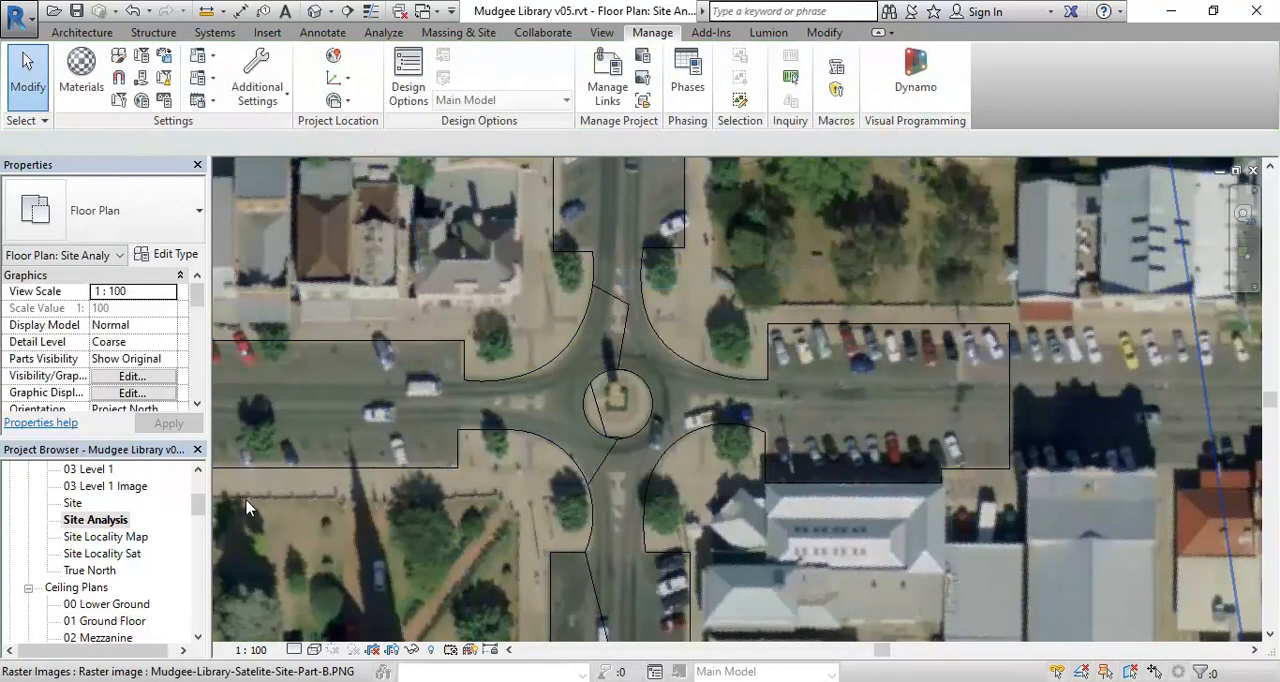
scroll(170, 527, down, 5)
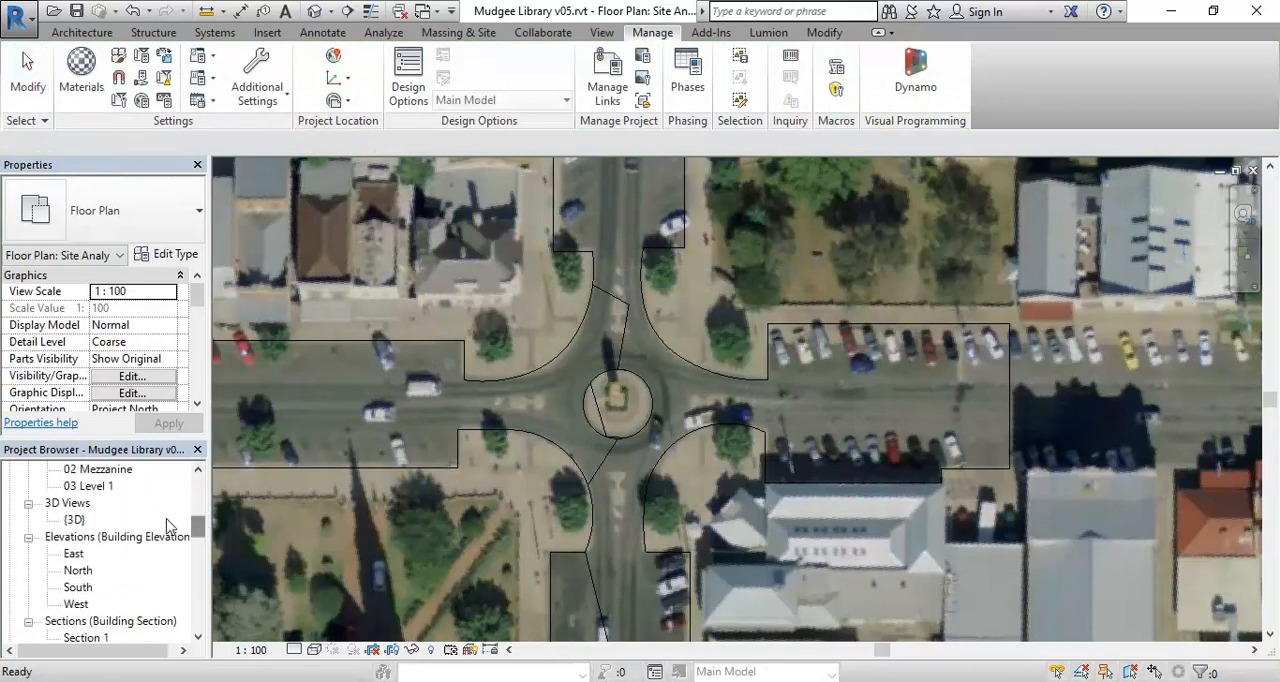
double_click(74, 520)
scroll(562, 395, down, 4)
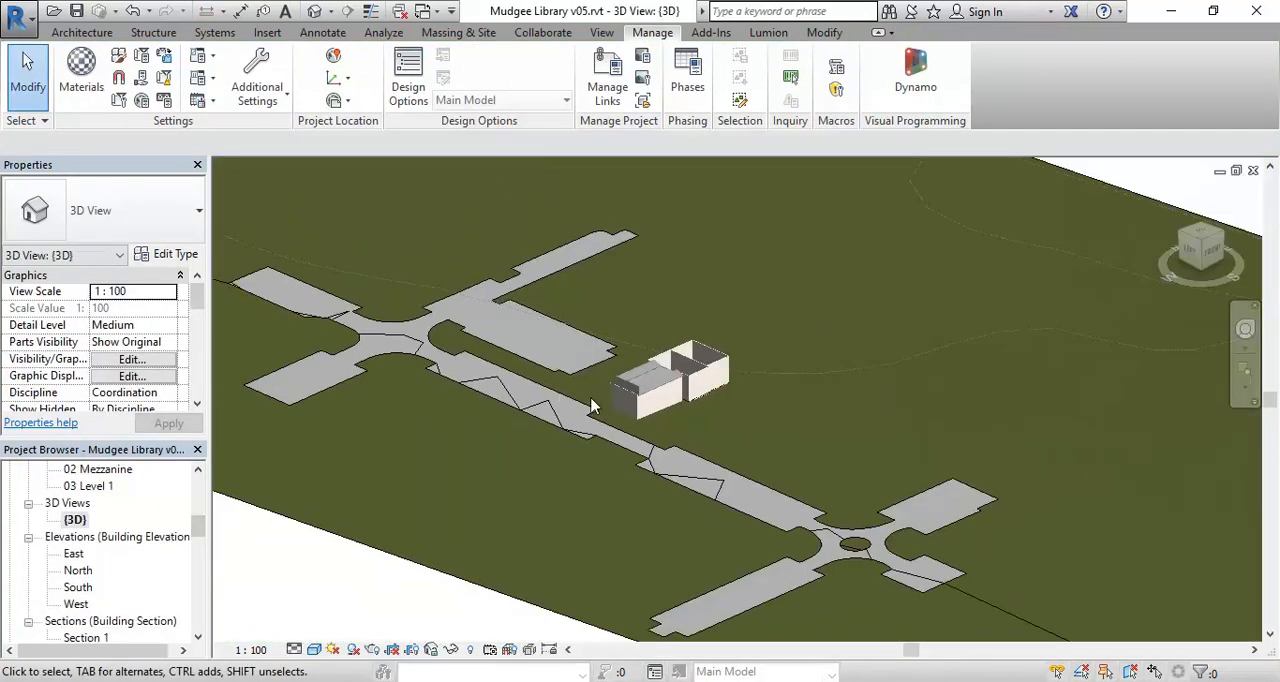
scroll(615, 428, up, 9)
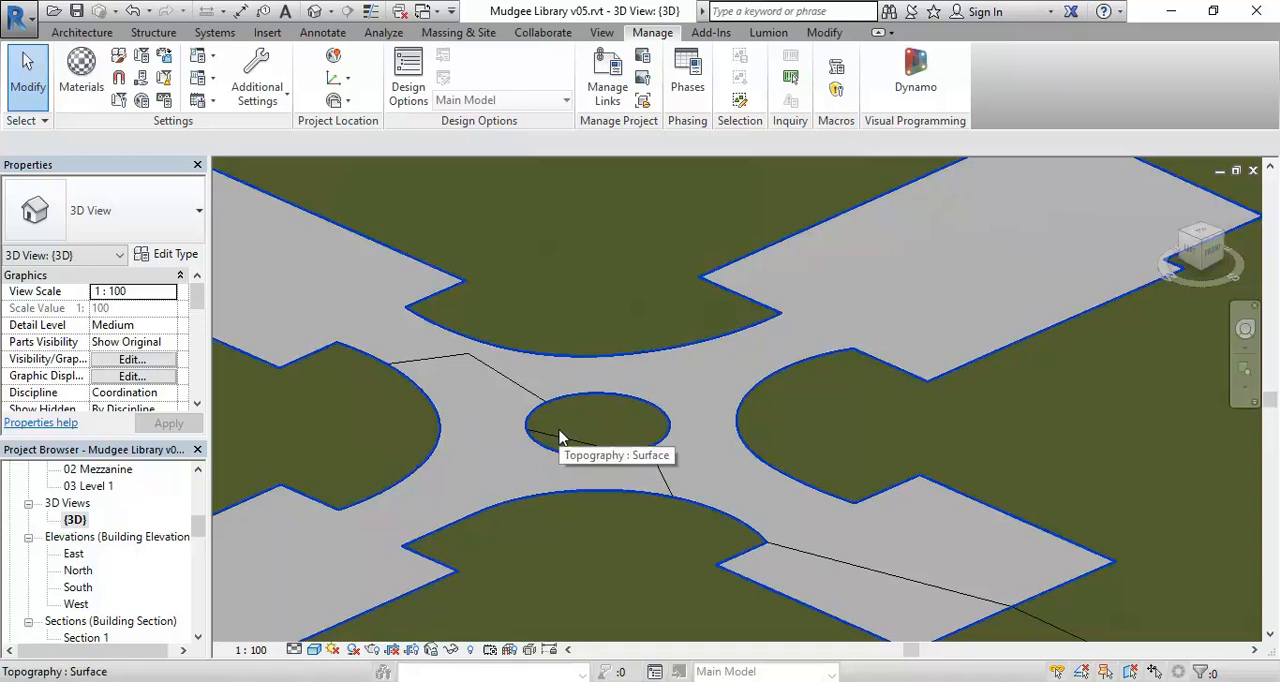
- Delete the roundabout circle from the street subregion's boundary and finish the boundary edit
click(587, 460)
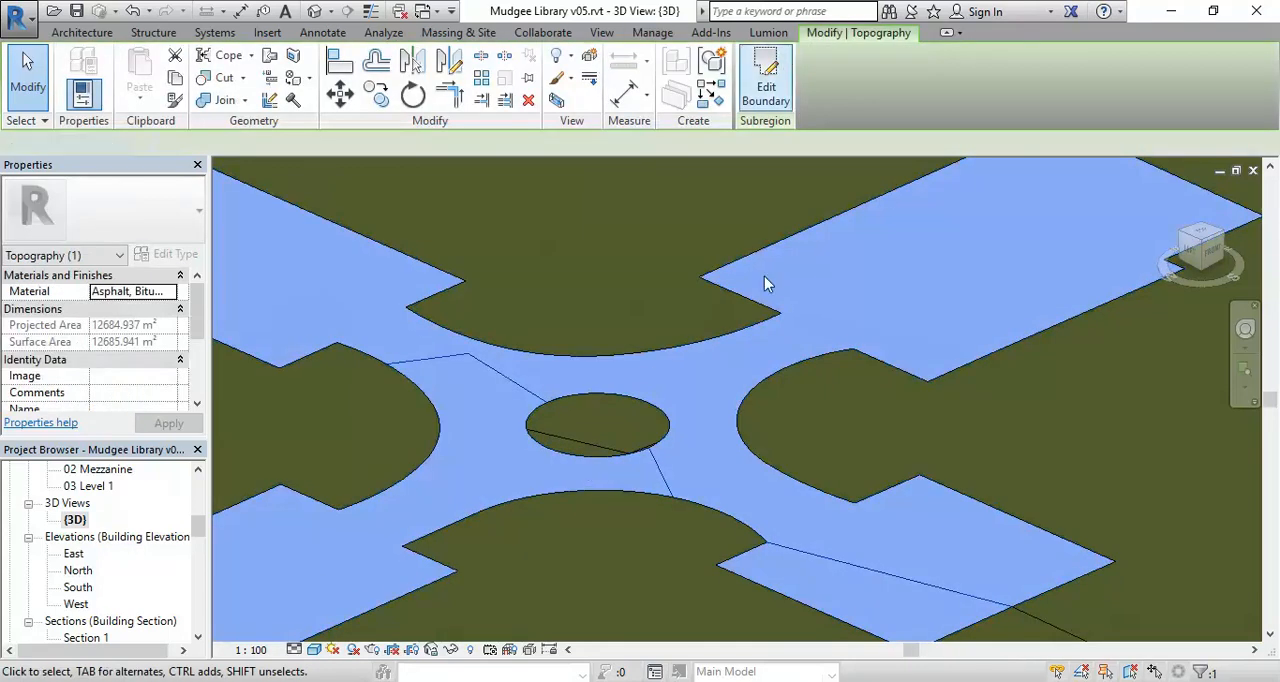
click(787, 62)
click(661, 455)
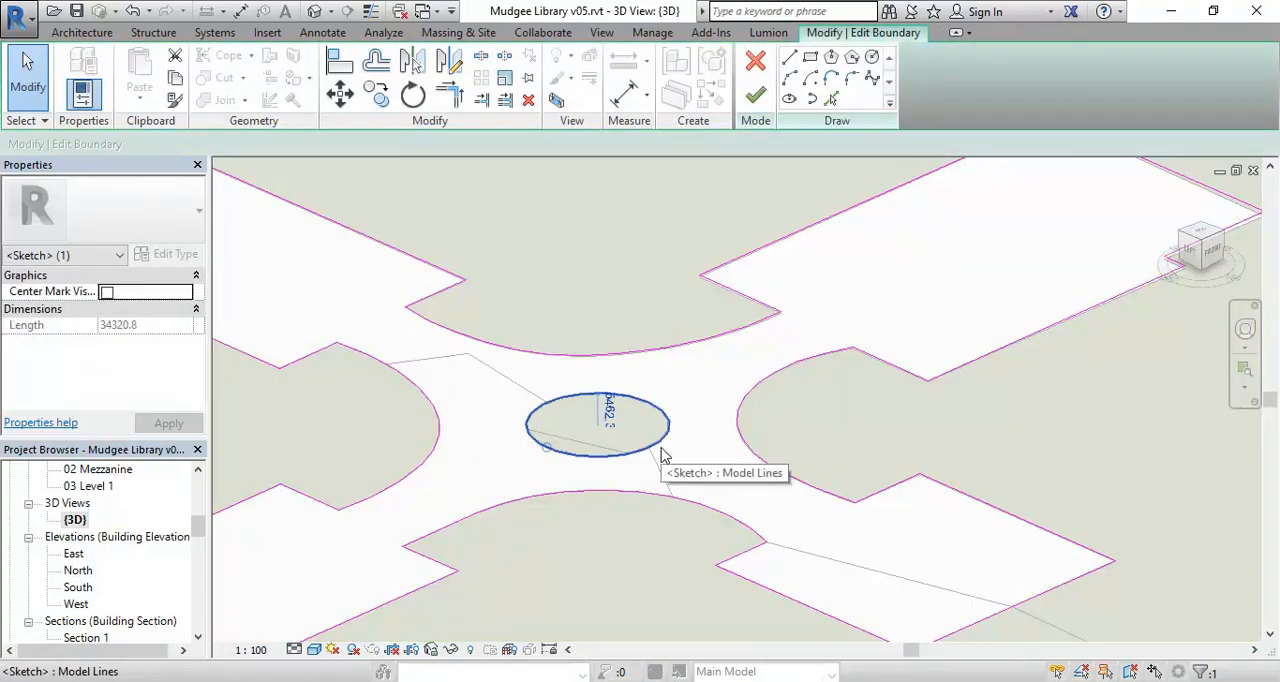
key(Delete)
click(755, 94)
key(Escape)
- Return to the Site Analysis floor plan at the roundabout south of the library with nothing selected
scroll(90, 535, up, 3)
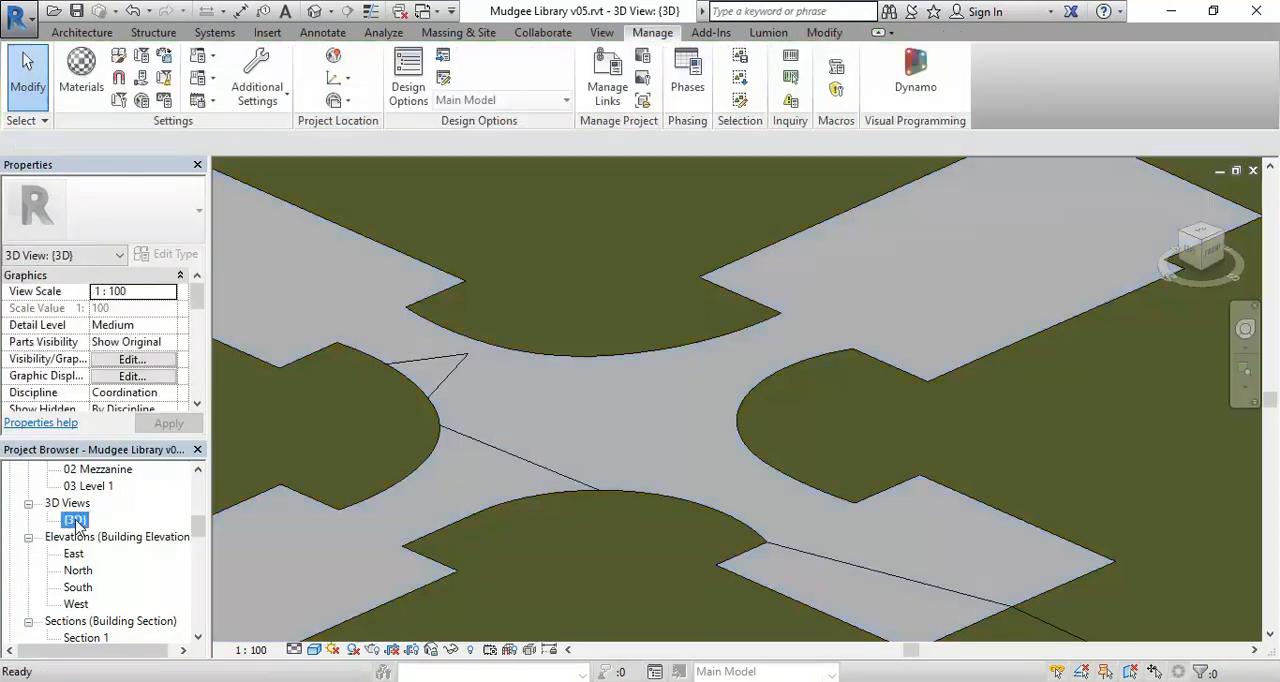
scroll(78, 527, up, 3)
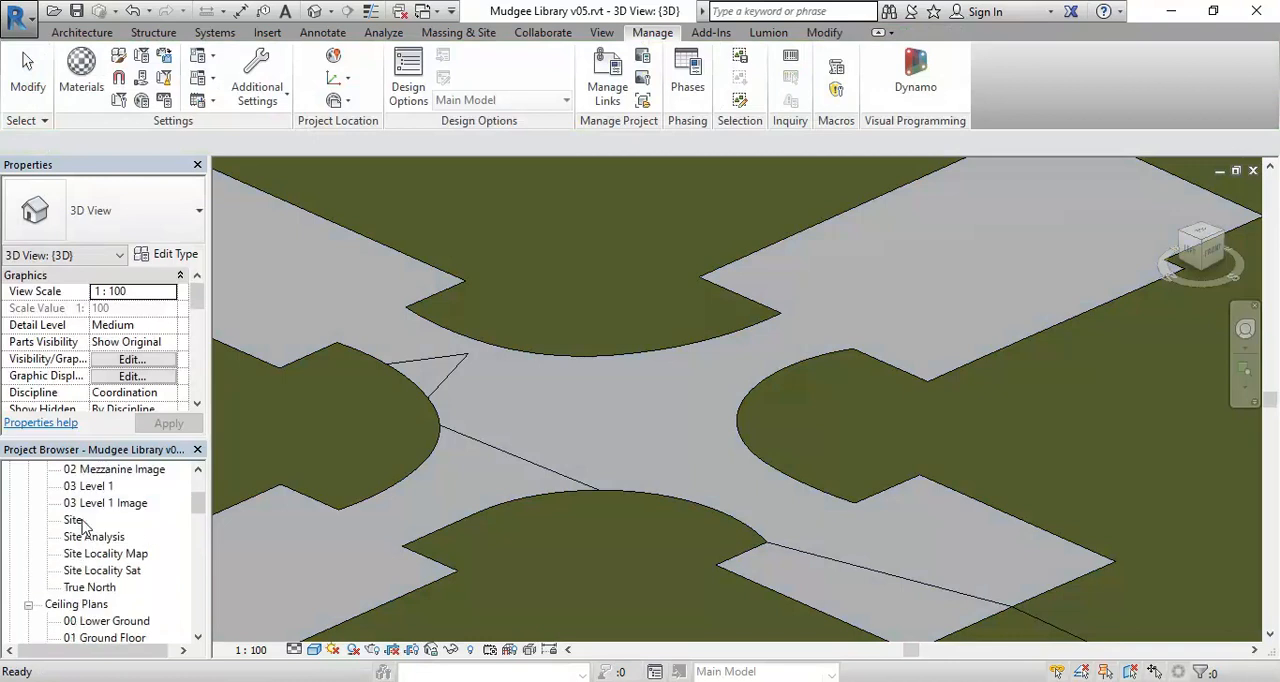
double_click(74, 521)
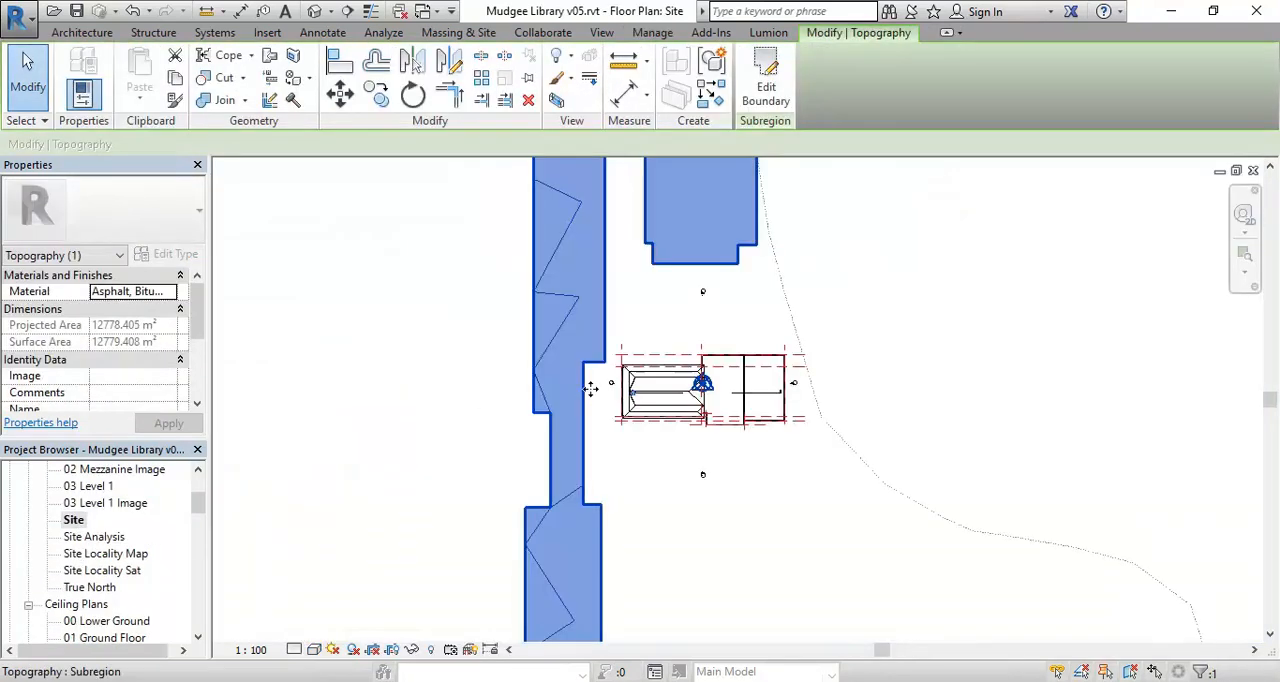
double_click(94, 537)
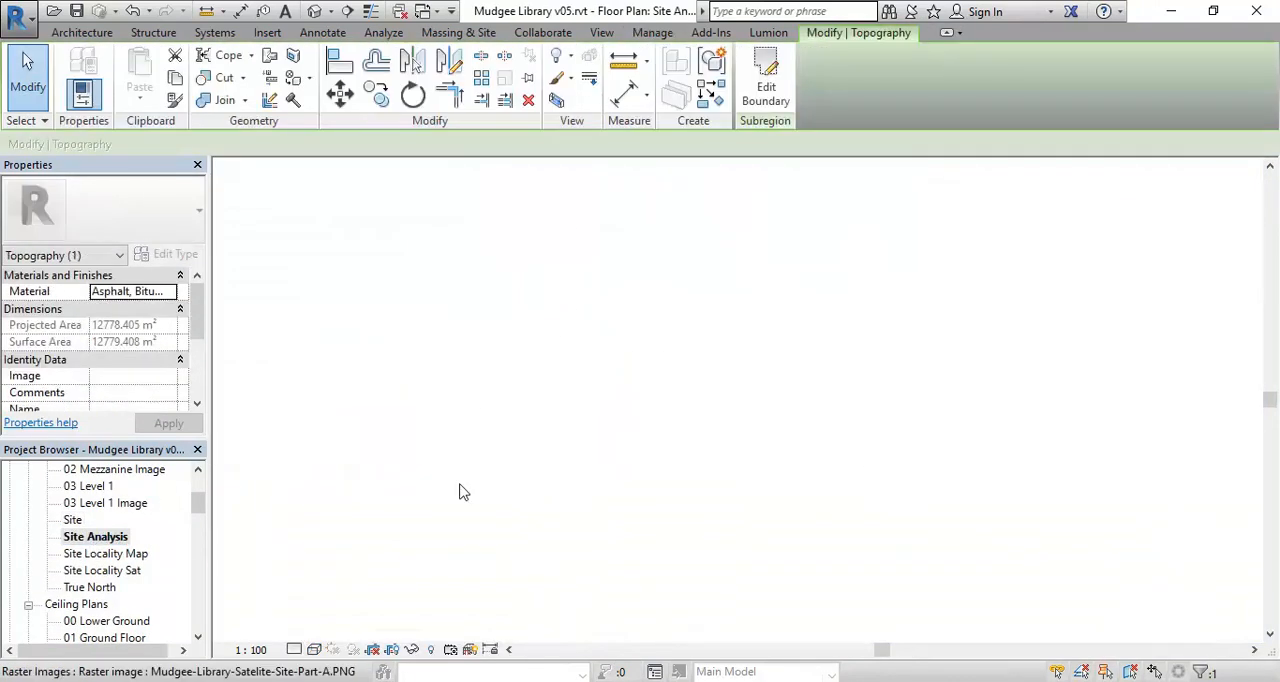
middle_drag(610, 455, 587, 340)
scroll(587, 340, down, 3)
scroll(624, 212, up, 4)
middle_drag(665, 258, 751, 187)
click(750, 275)
right_click(750, 275)
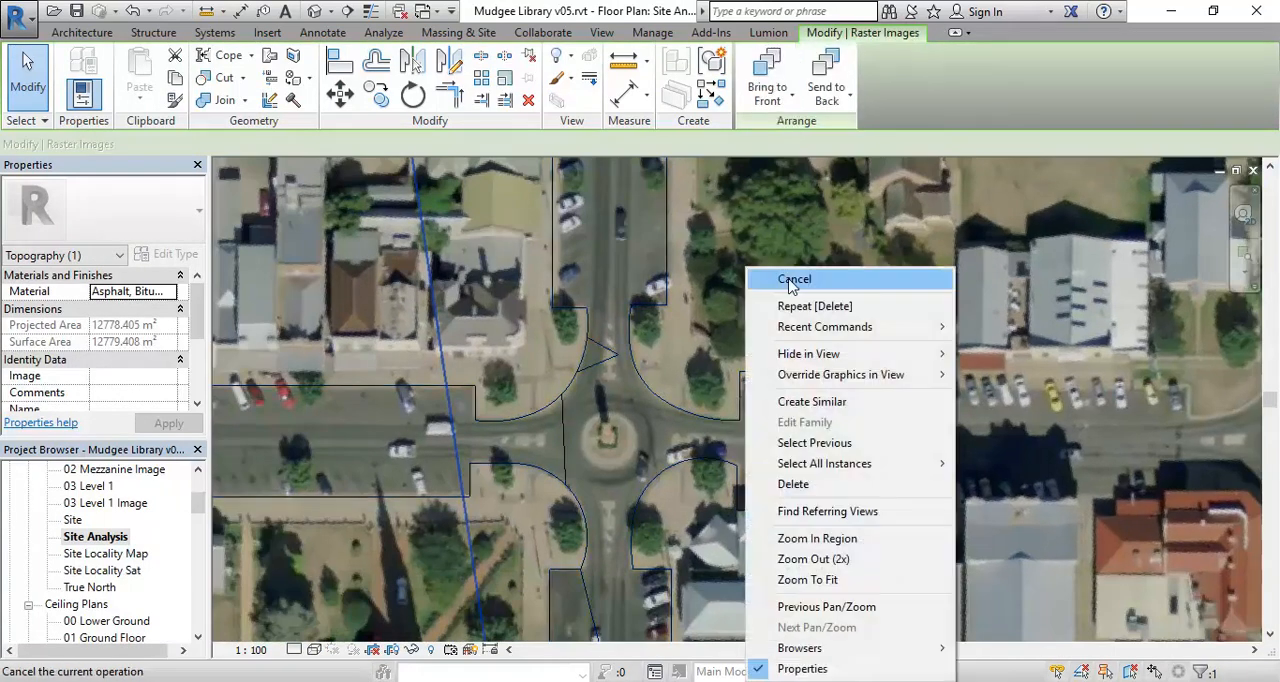
click(778, 275)
- Create a separate circular subregion of about 5460 mm radius around the roundabout's central island
click(430, 33)
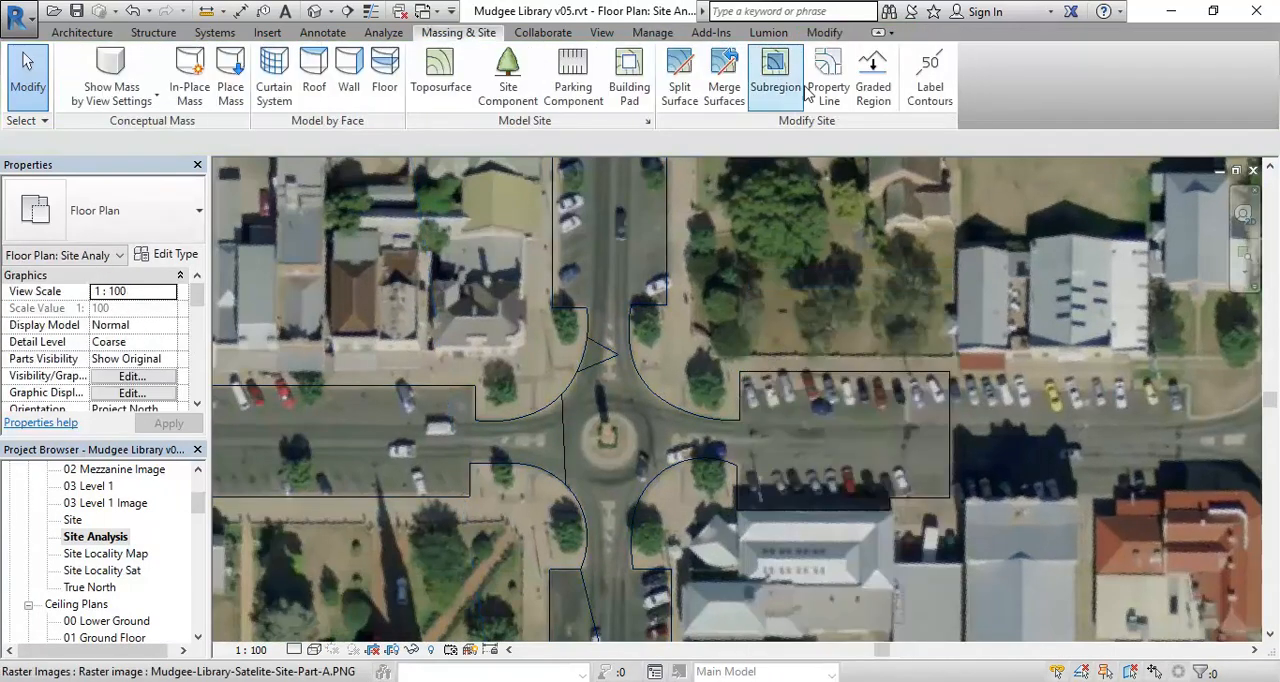
click(776, 75)
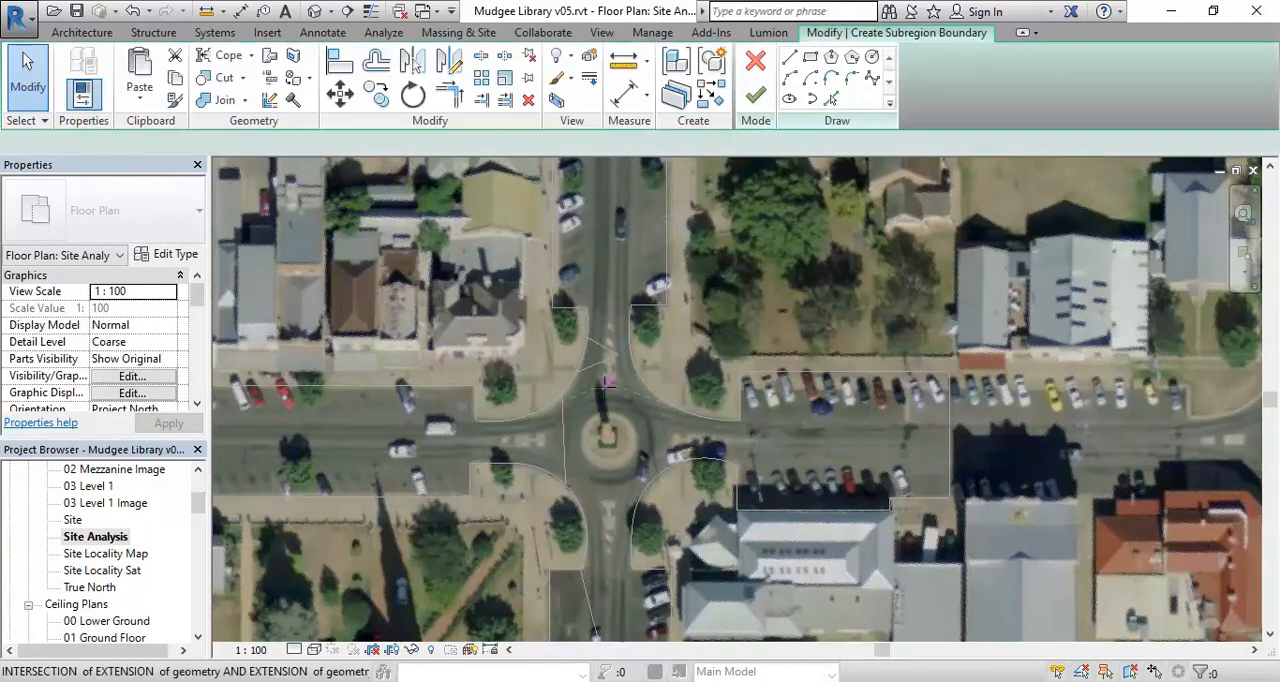
click(873, 58)
scroll(617, 409, up, 5)
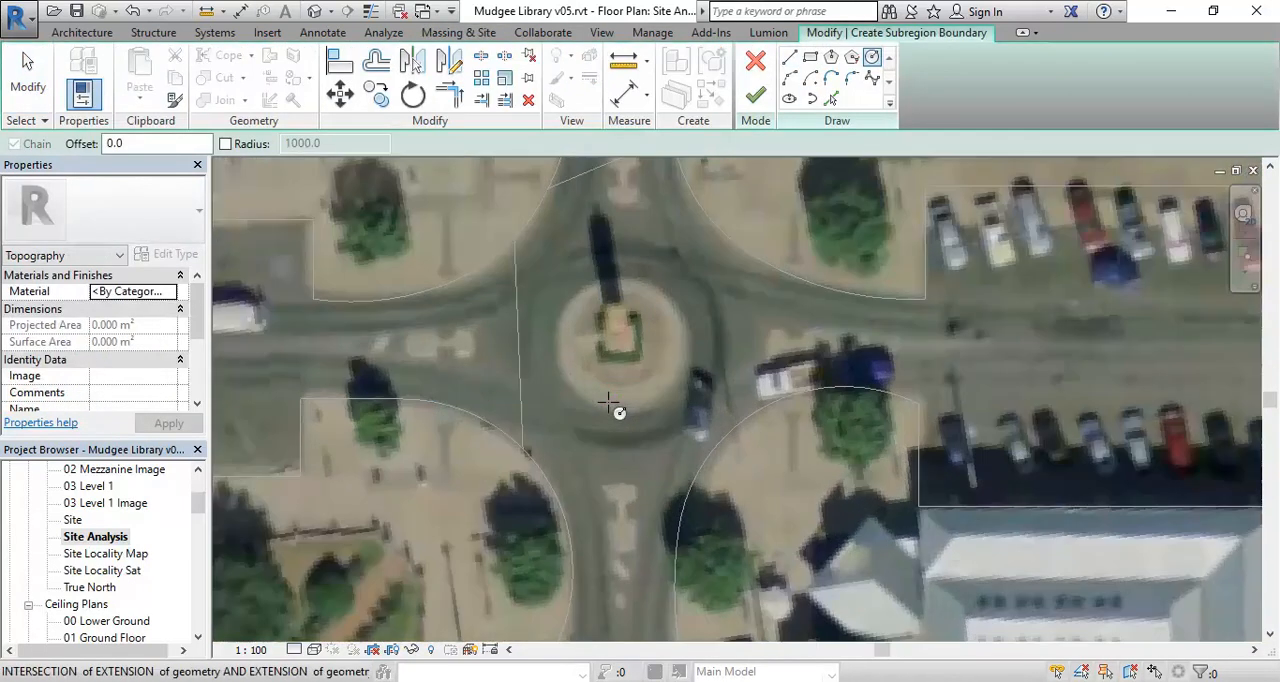
click(624, 347)
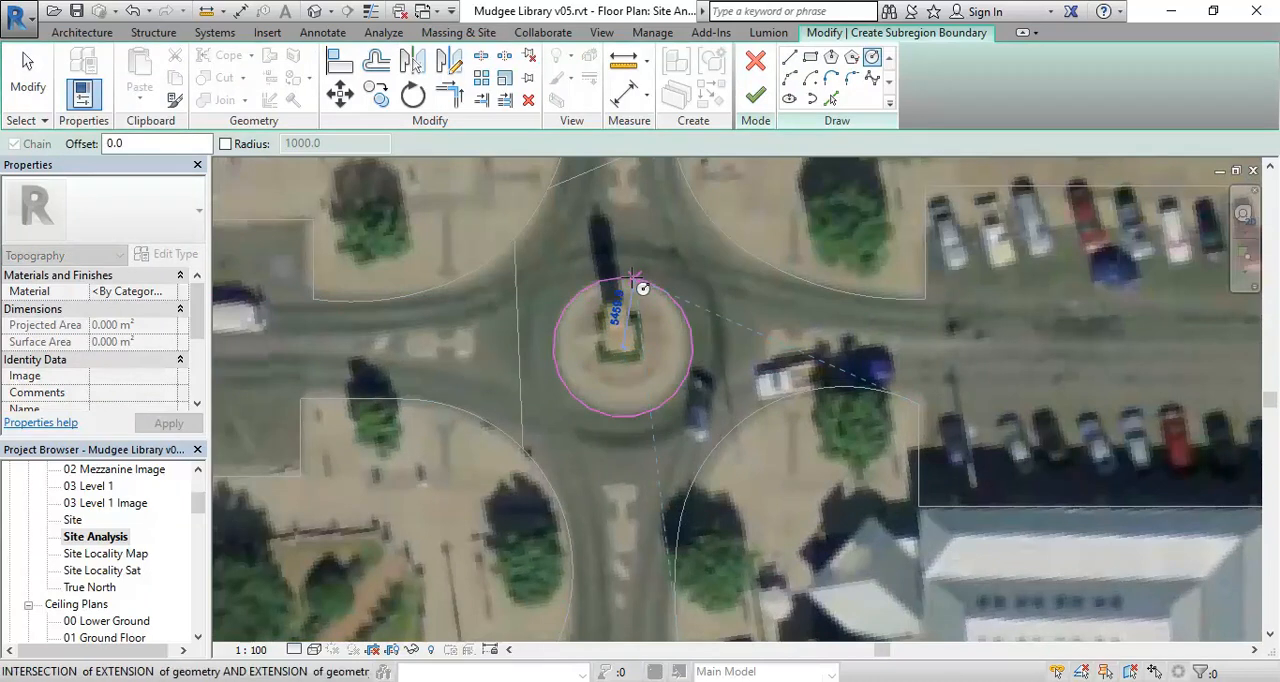
click(755, 94)
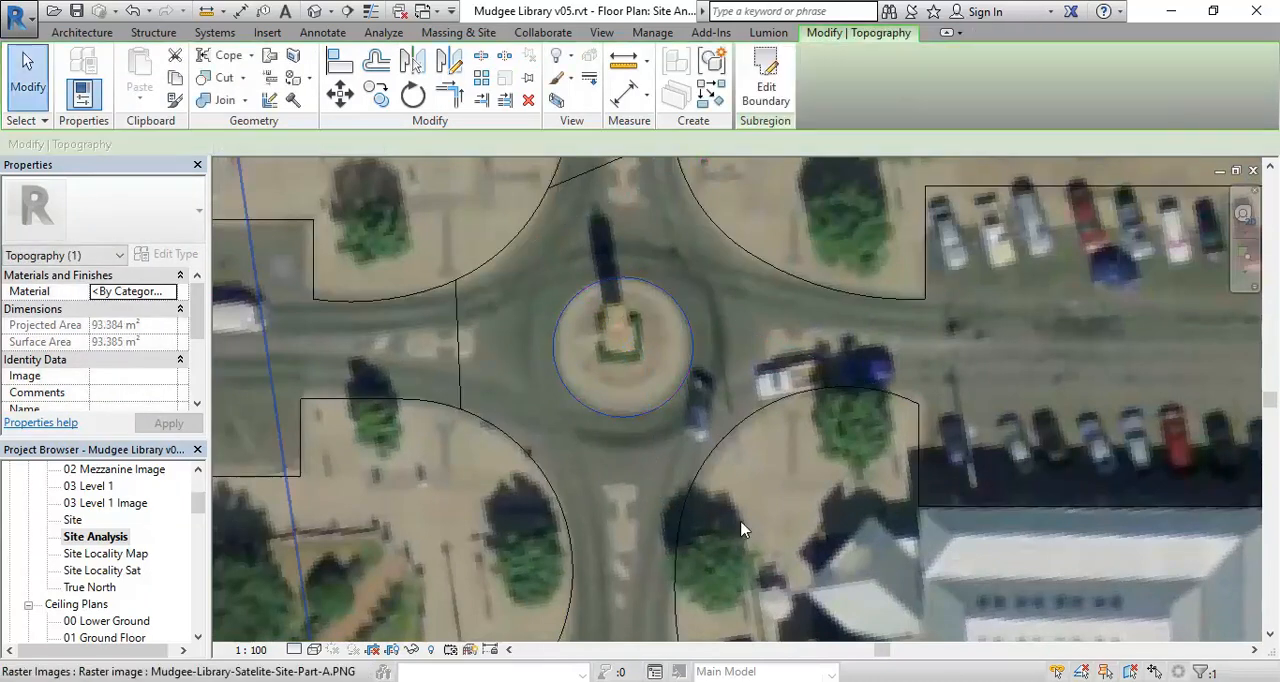
- Open the 3D view on the roundabout and clear the selection of the island subregion
scroll(467, 306, down, 3)
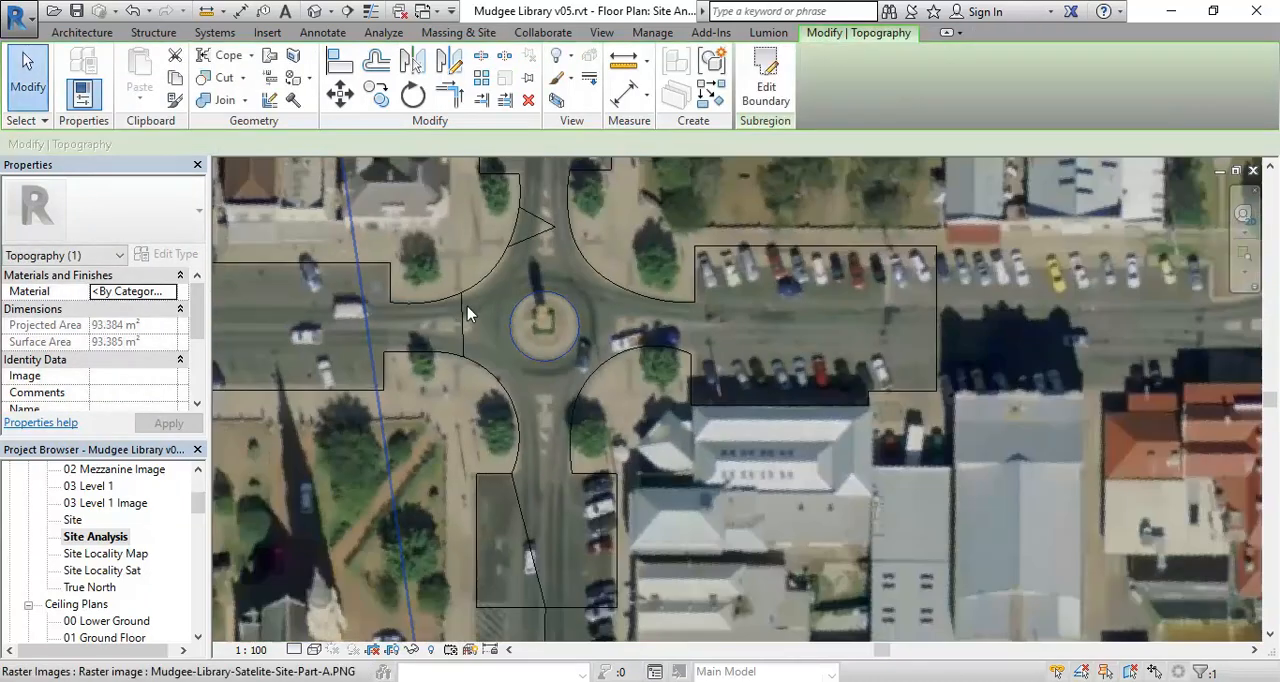
click(93, 620)
scroll(150, 520, down, 2)
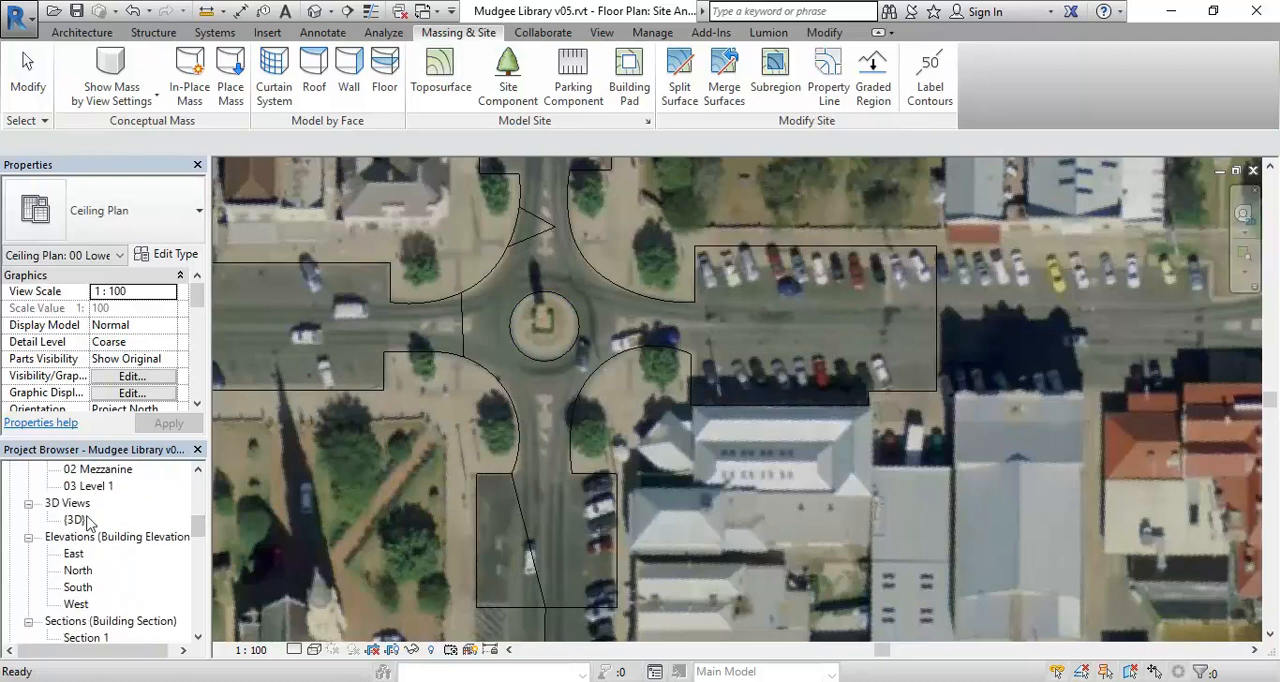
double_click(74, 520)
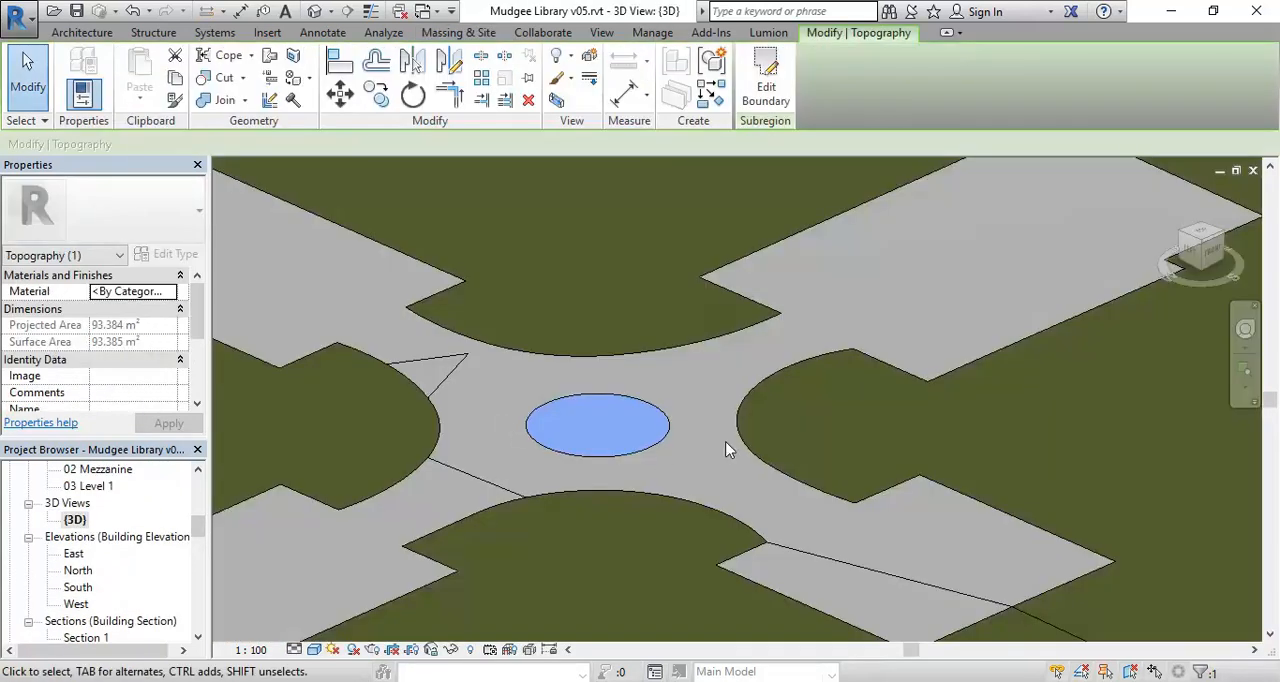
key(Escape)
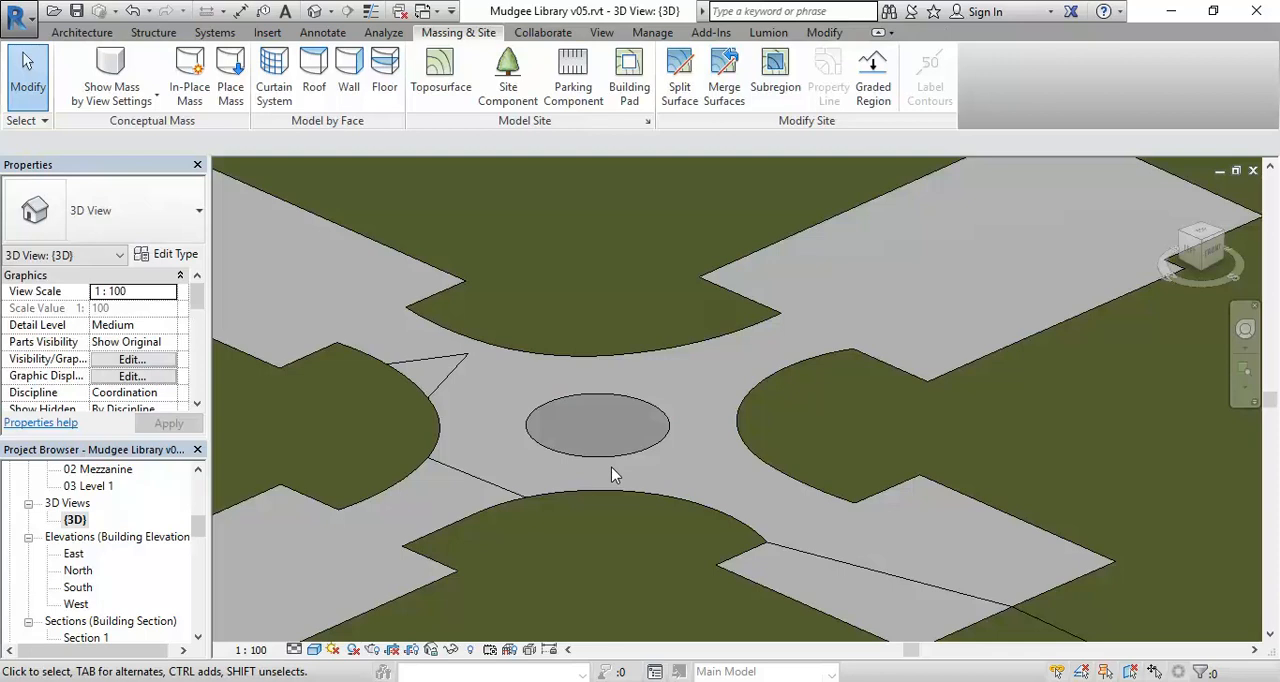
- Select the asphalt street subregion and the roundabout island in turn to compare their extents and materials
click(615, 470)
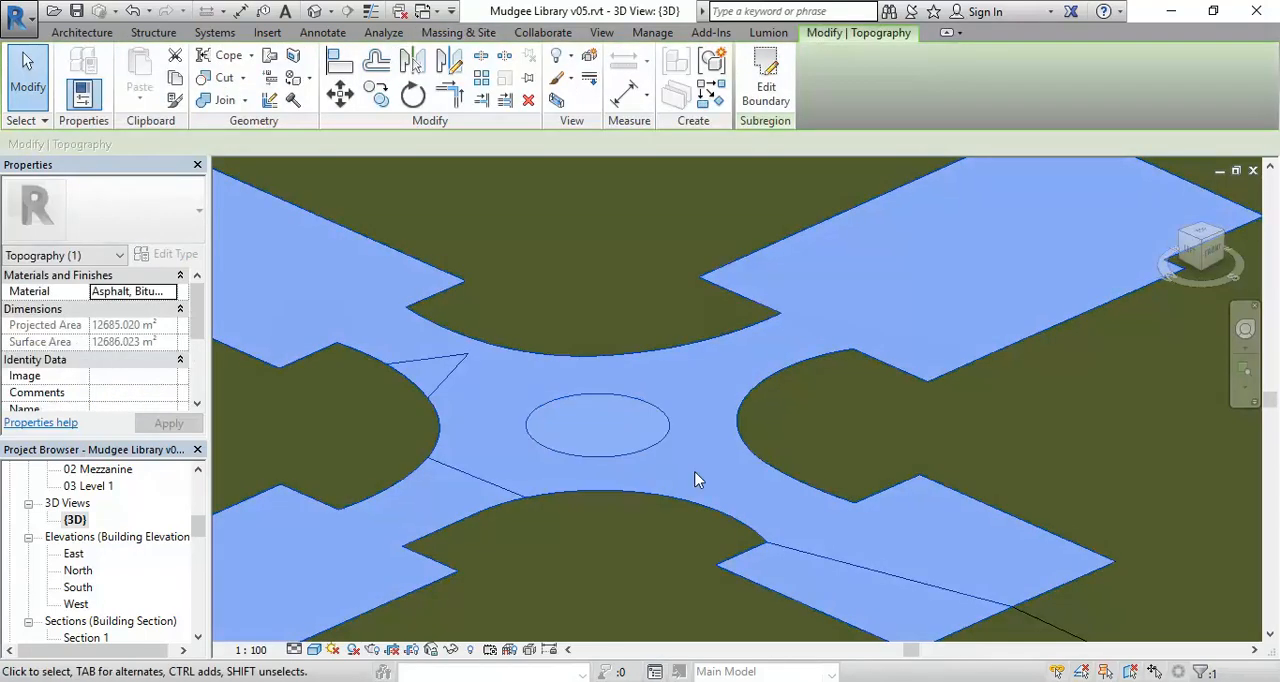
key(Escape)
click(643, 447)
key(Escape)
click(606, 410)
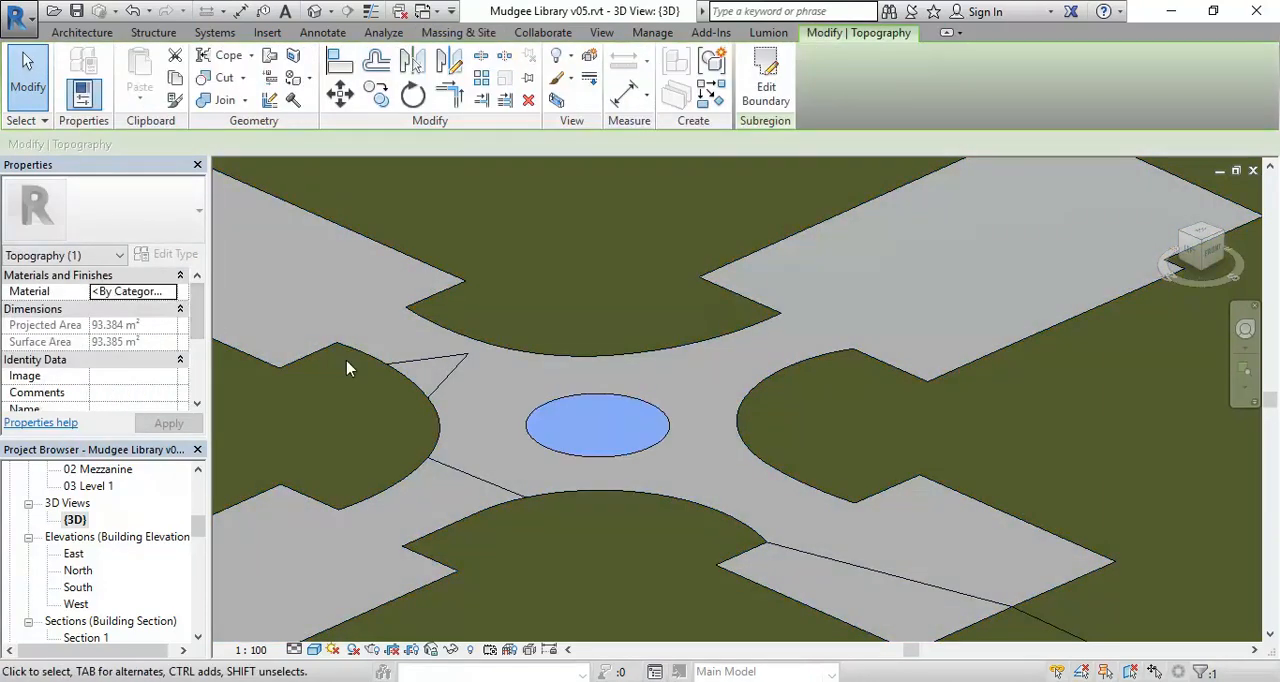
key(Escape)
scroll(610, 456, down, 5)
scroll(612, 458, up, 3)
click(560, 435)
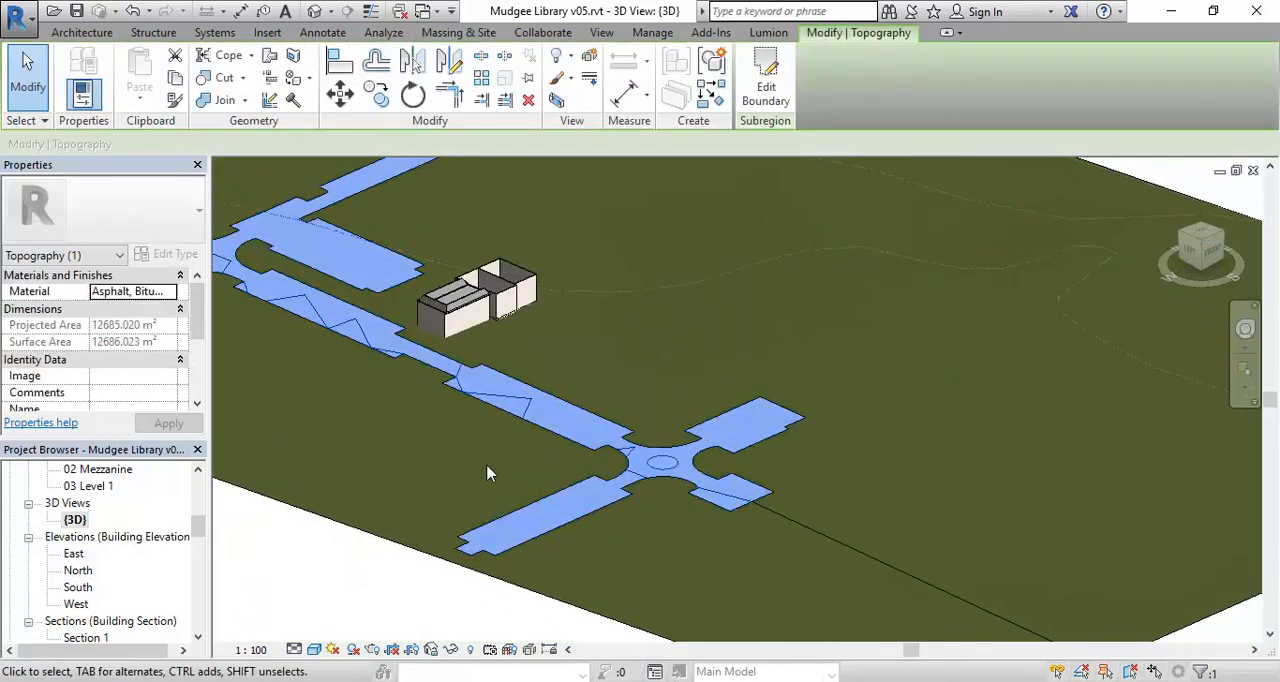
key(Escape)
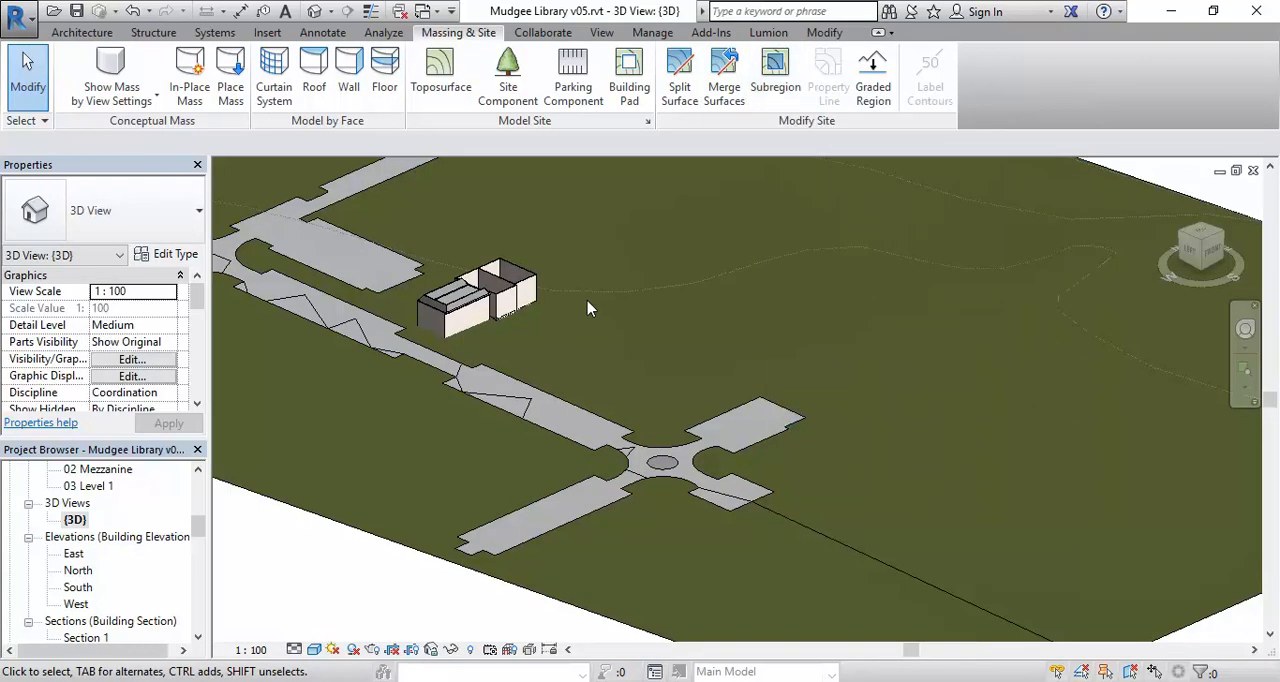
- Delete the asphalt street subregion from the terrain, and undo the deletion
scroll(718, 309, down, 3)
middle_drag(708, 305, 756, 349)
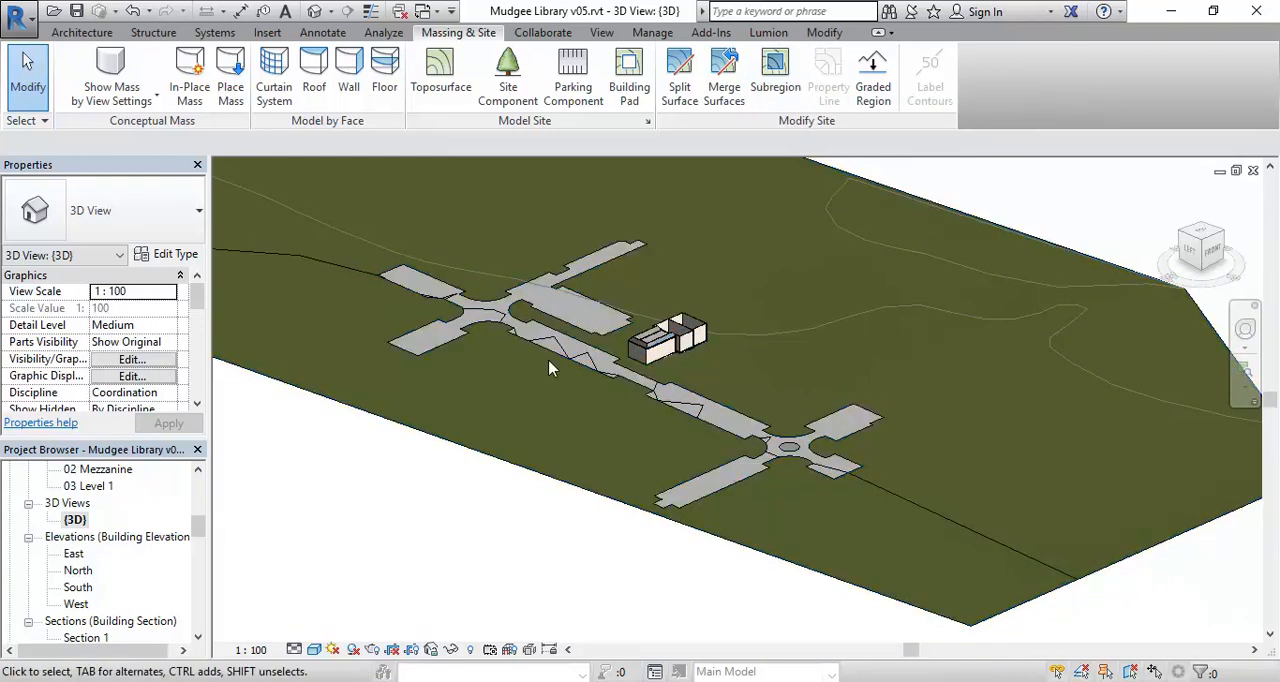
middle_drag(548, 366, 519, 390)
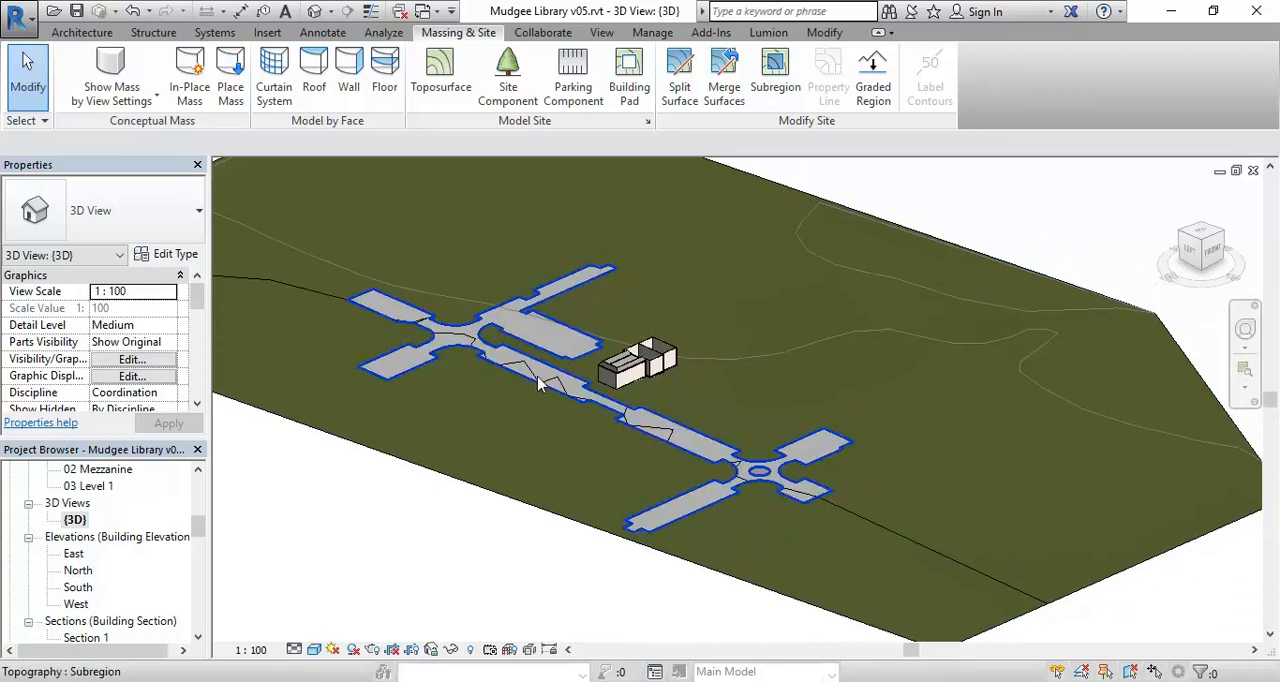
click(538, 383)
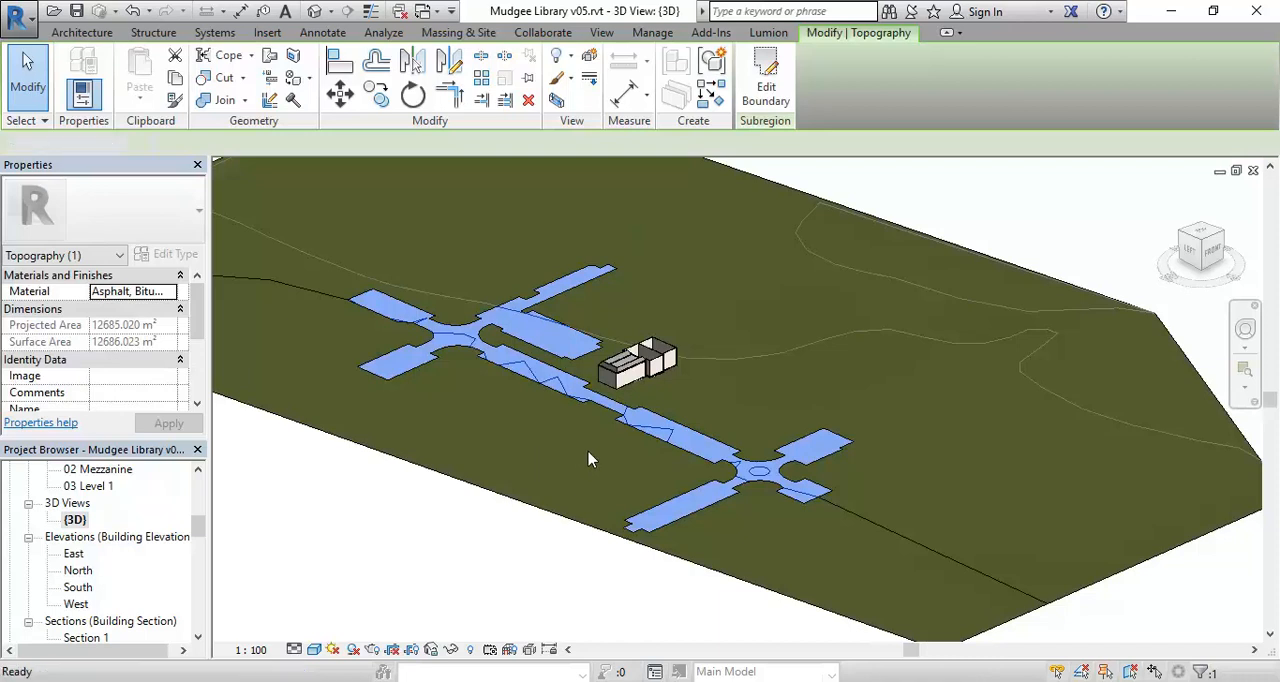
key(Escape)
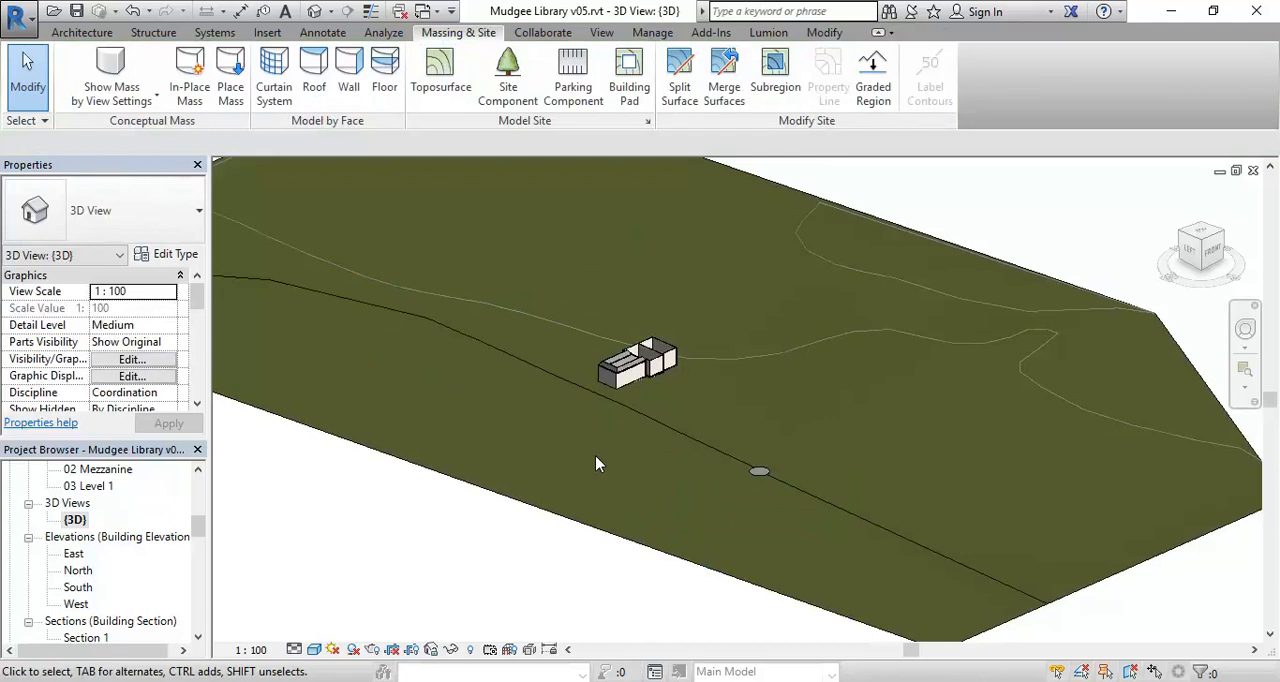
click(132, 11)
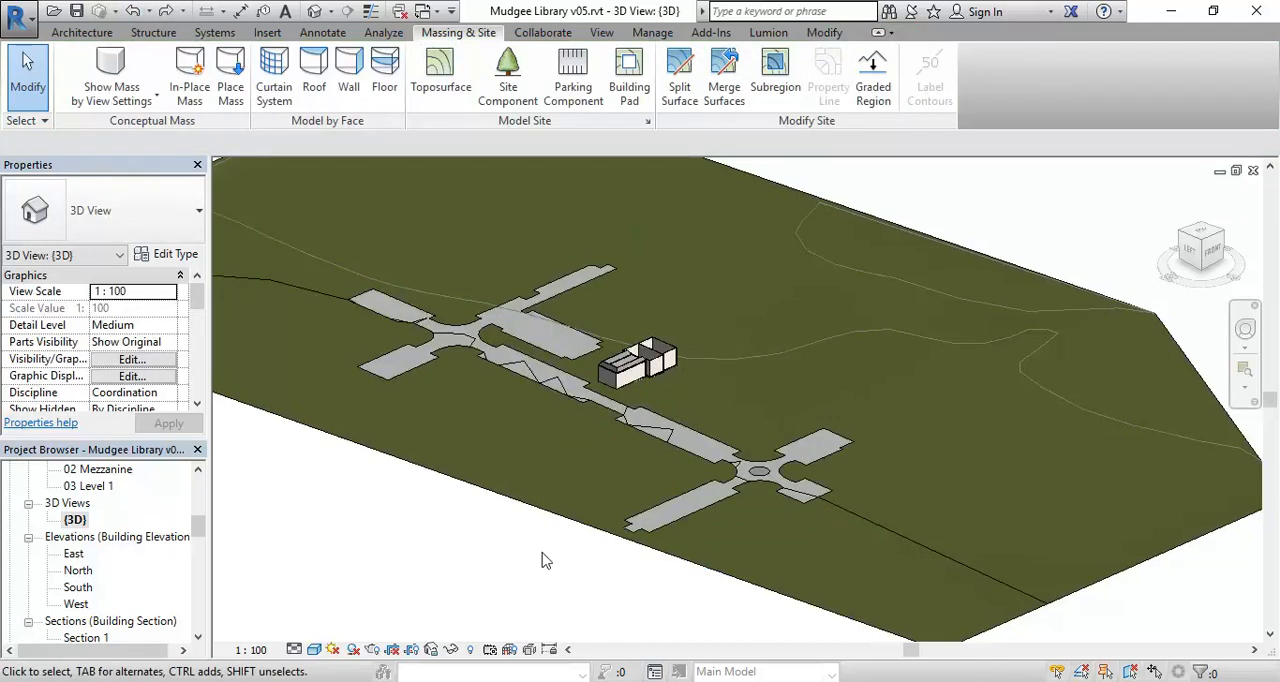
- Examine the zigzag lines crossing the street in front of the library, and return to the Site Analysis floor plan
scroll(587, 470, up, 3)
middle_drag(657, 429, 751, 532)
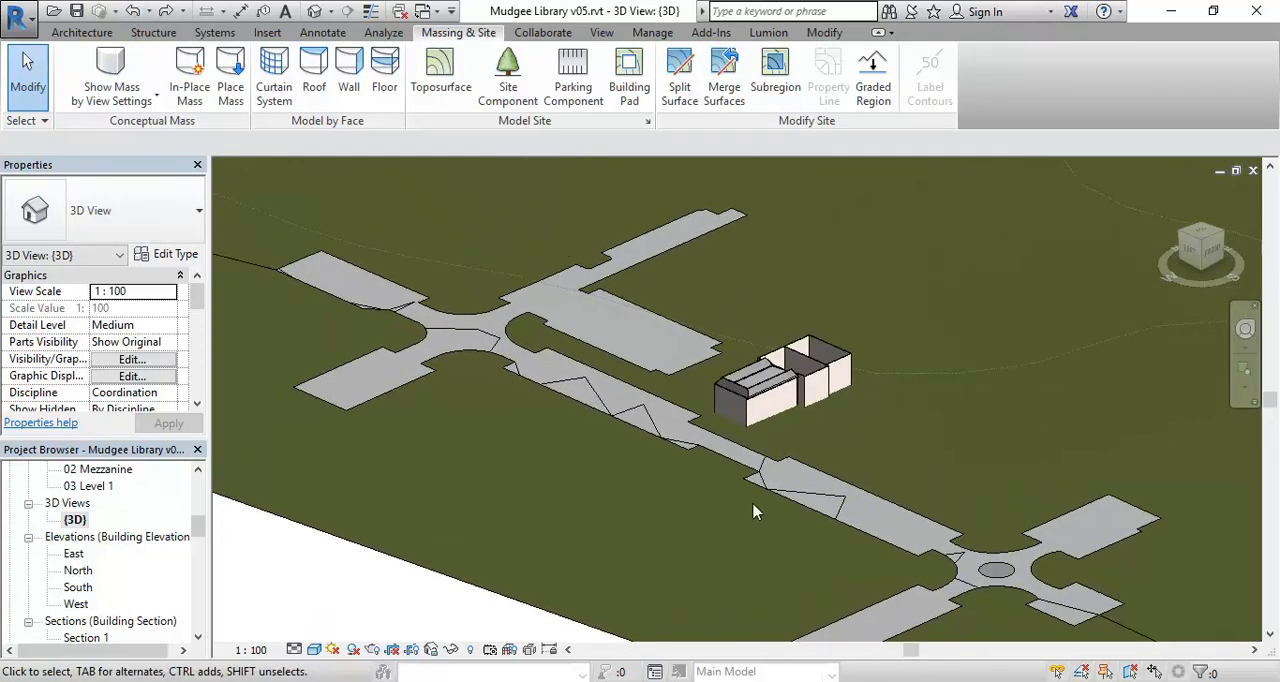
scroll(845, 505, up, 3)
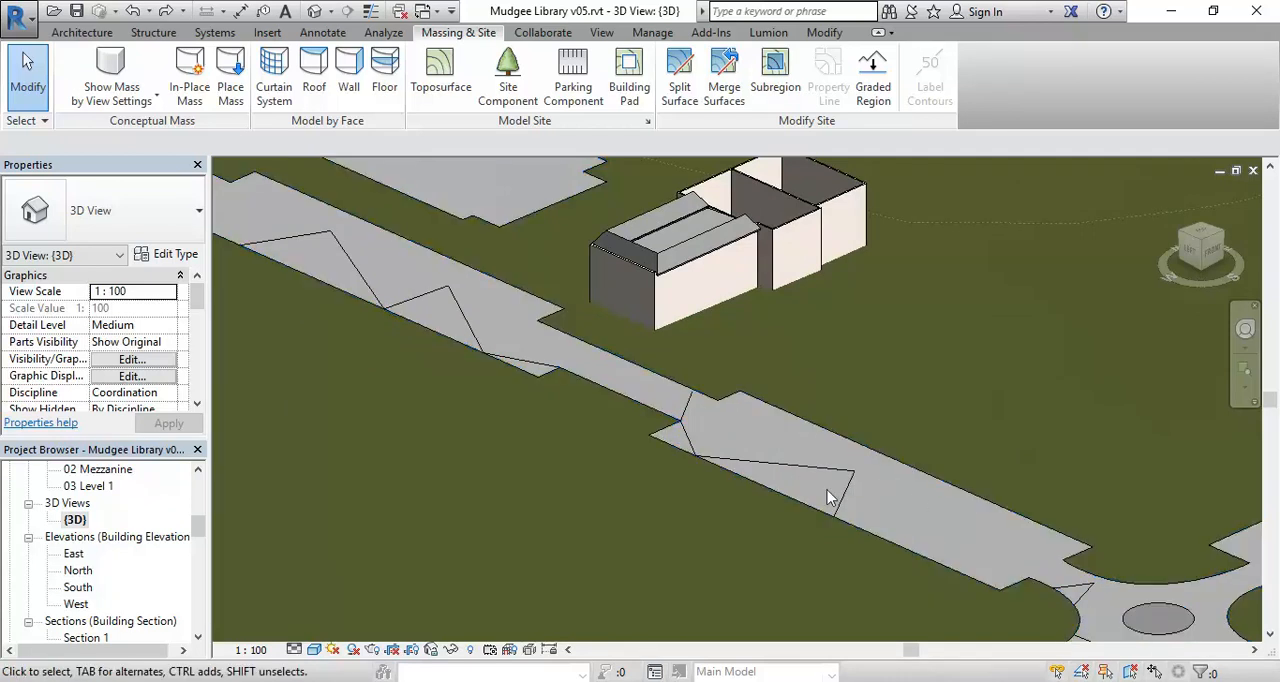
scroll(828, 490, down, 2)
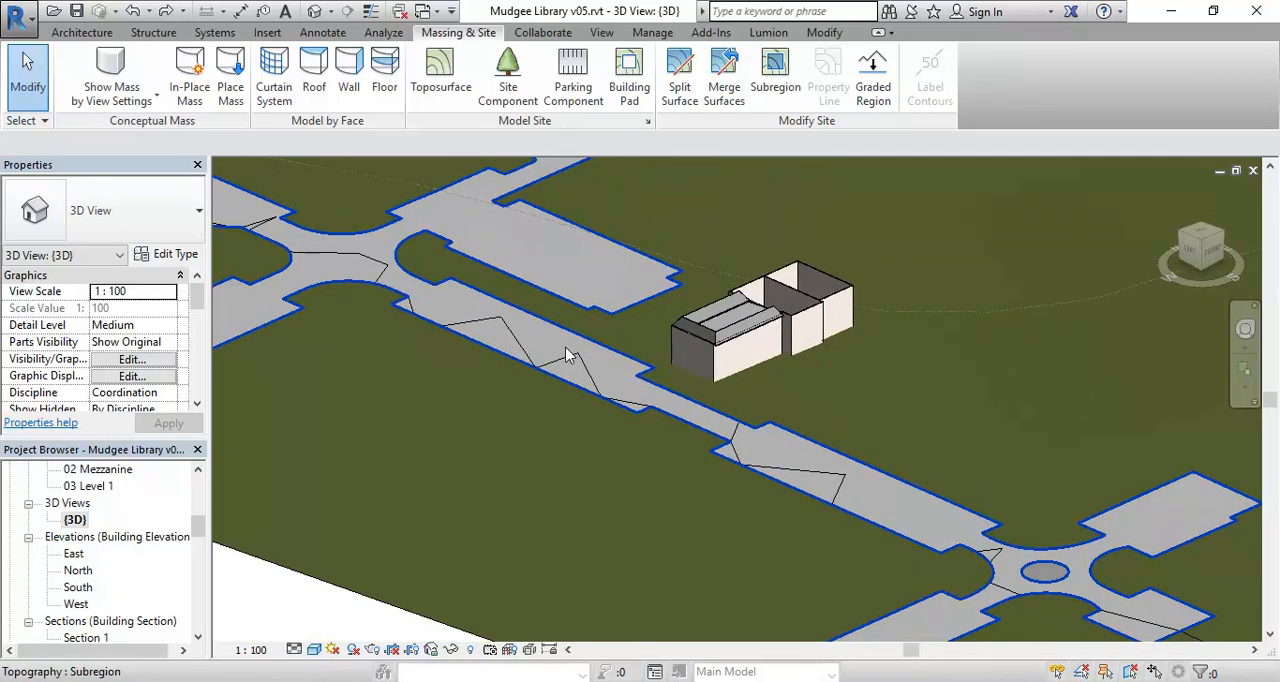
drag(200, 535, 200, 507)
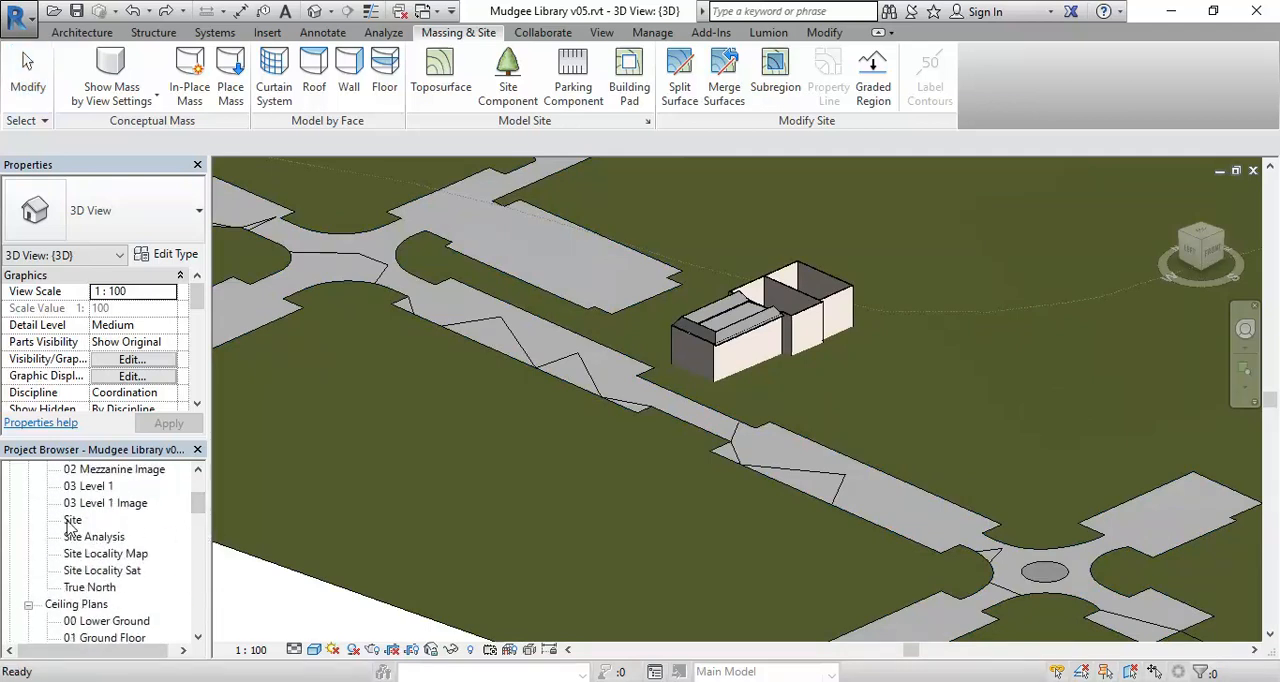
double_click(98, 540)
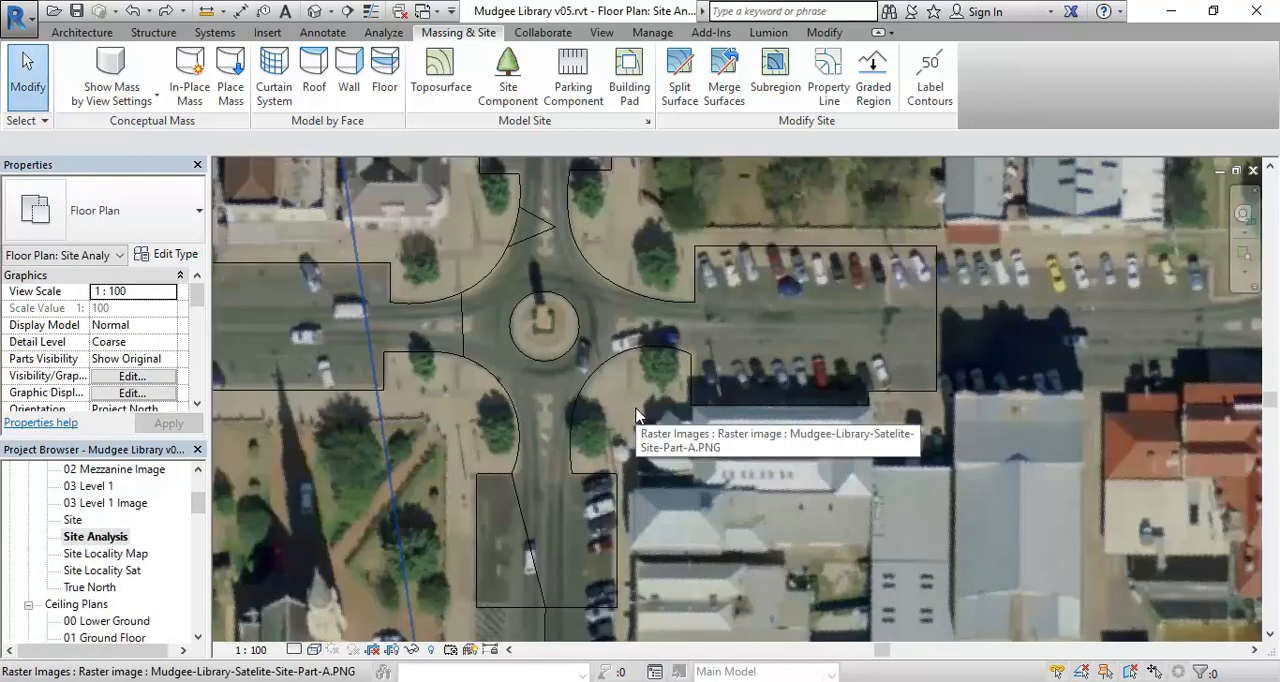
- Open the Site - Grass toposurface for point editing with Edit Surface
scroll(546, 407, down, 2)
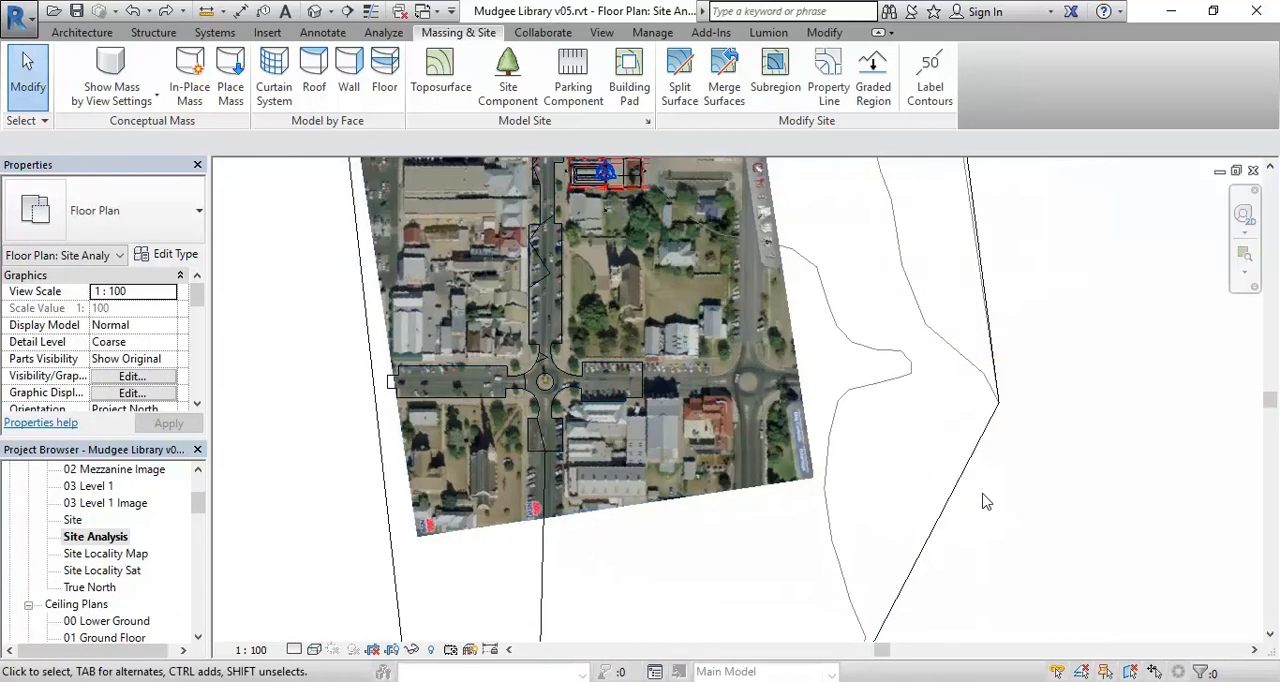
click(951, 492)
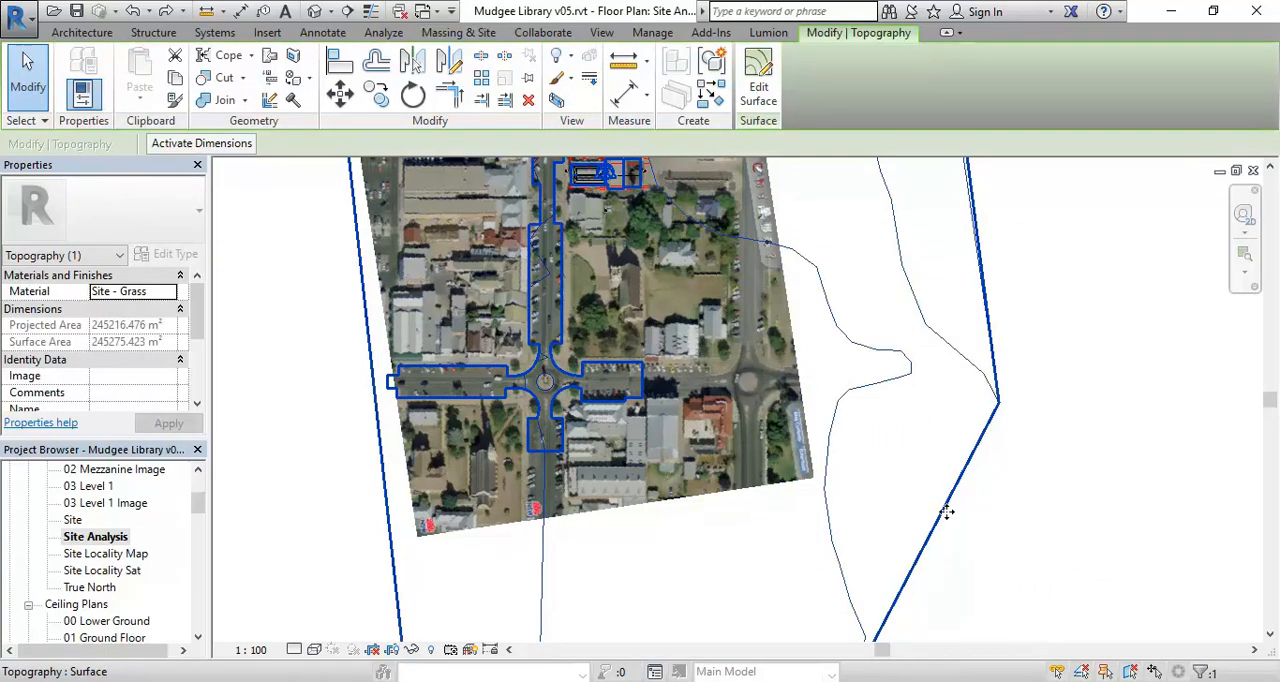
click(759, 80)
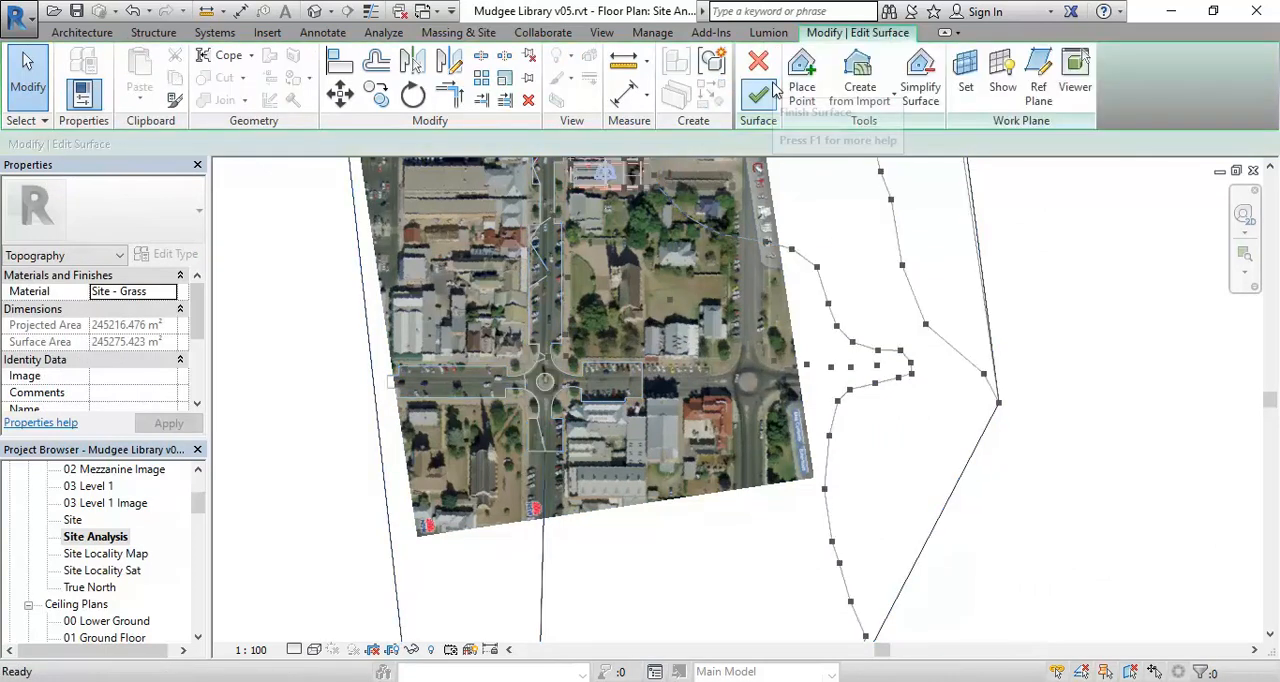
- Move the four interior points between the northern roundabout and the library's street frontage west, off the main street
scroll(545, 330, up, 1)
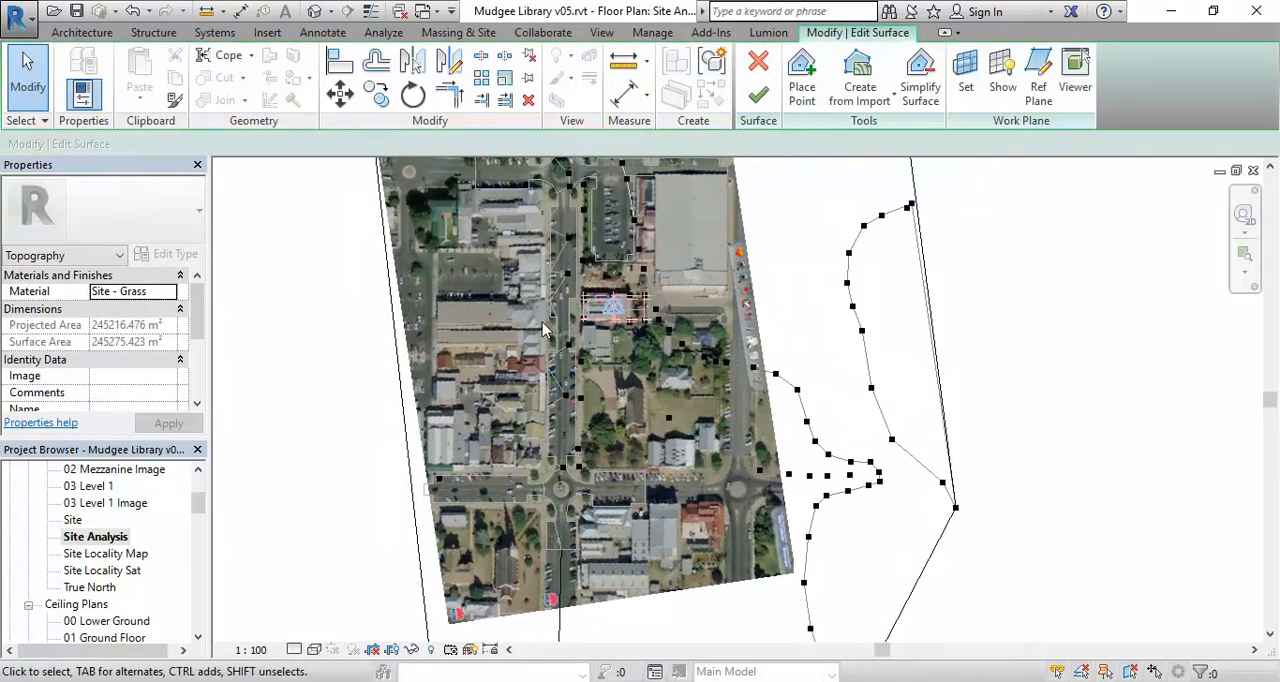
scroll(545, 330, up, 3)
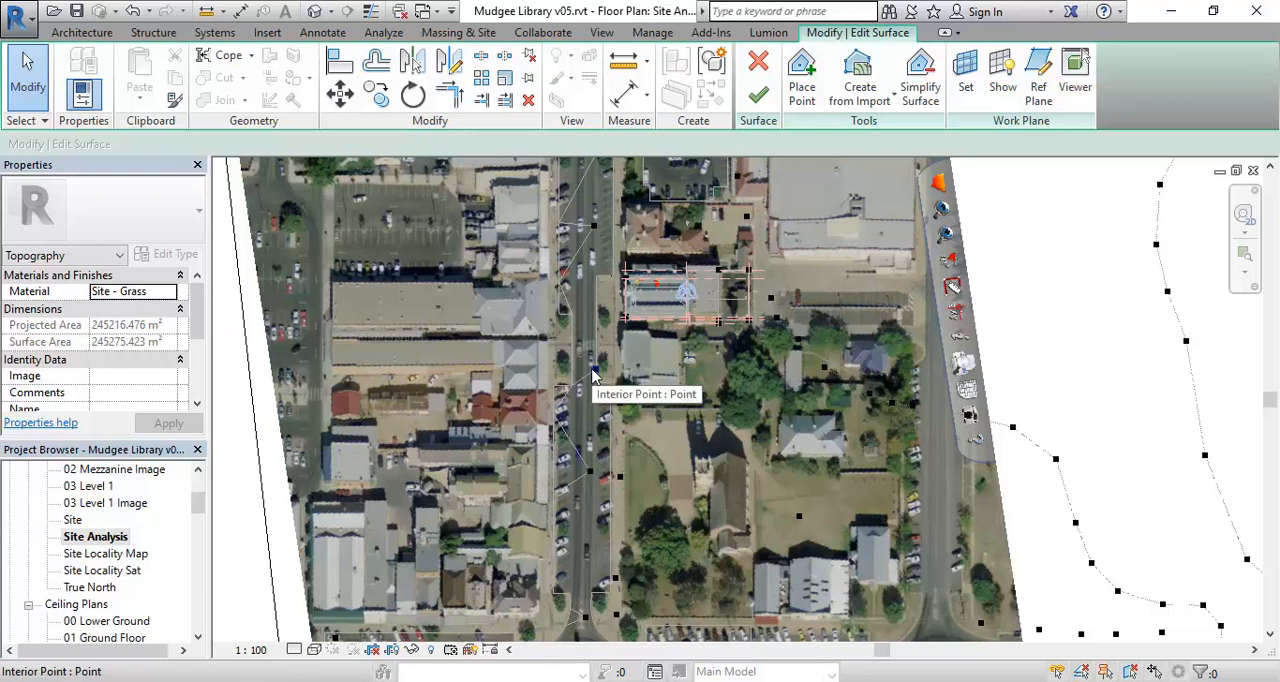
scroll(590, 358, up, 2)
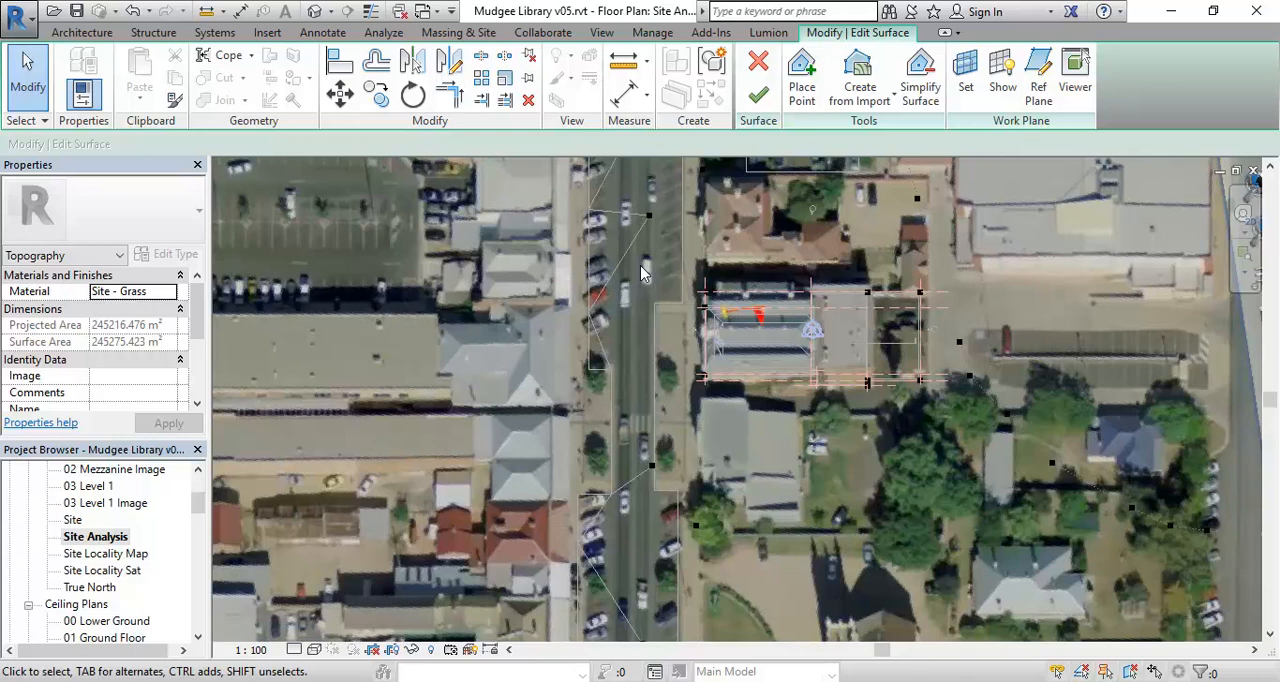
middle_drag(643, 273, 658, 307)
middle_drag(655, 257, 689, 452)
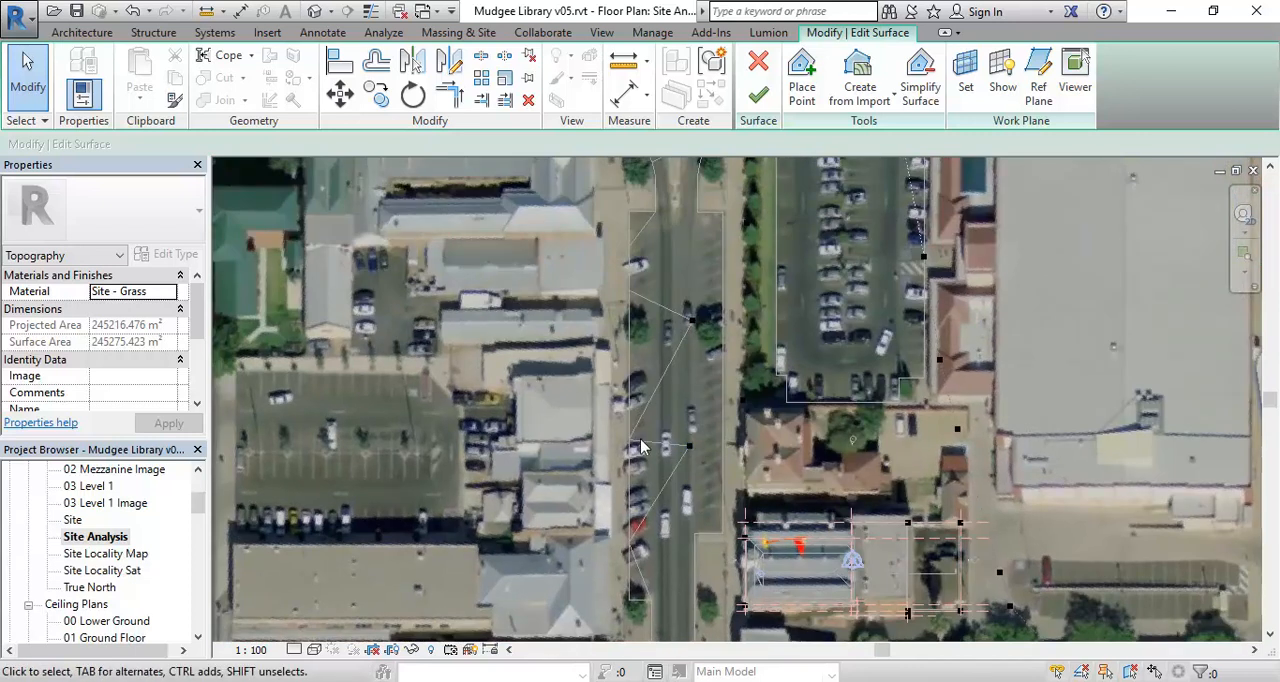
scroll(656, 377, down, 2)
middle_drag(656, 377, 617, 451)
scroll(598, 412, down, 2)
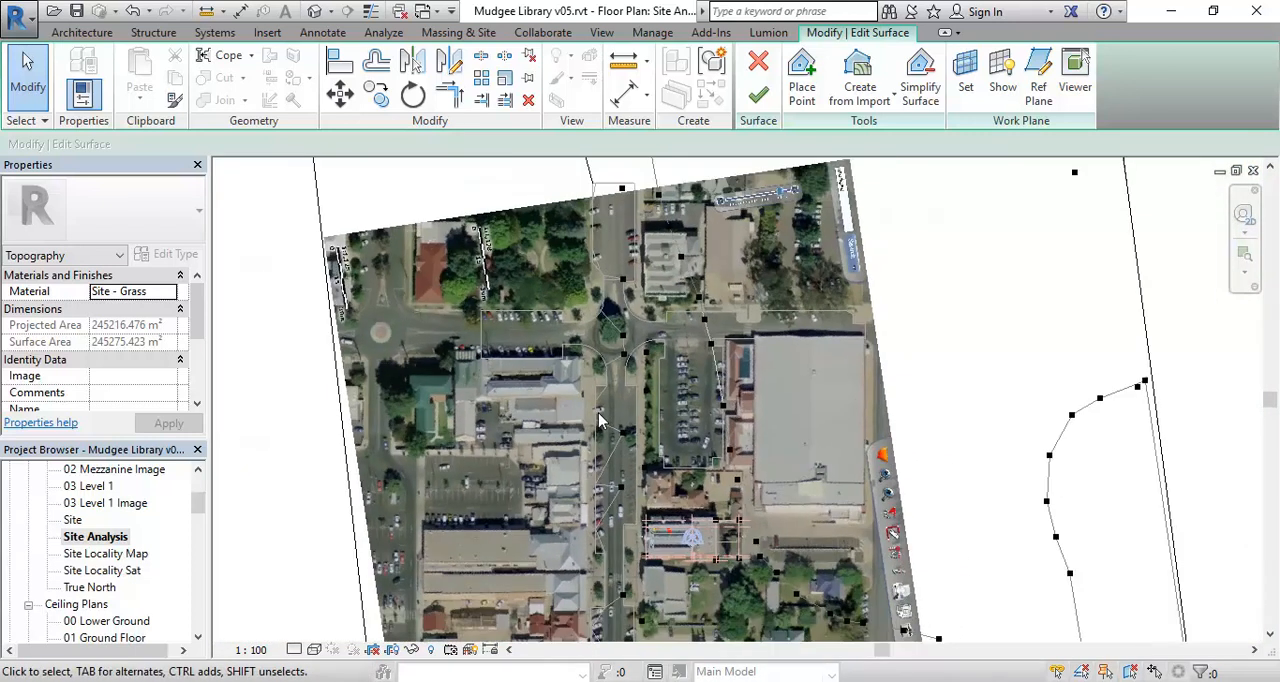
scroll(600, 405, up, 1)
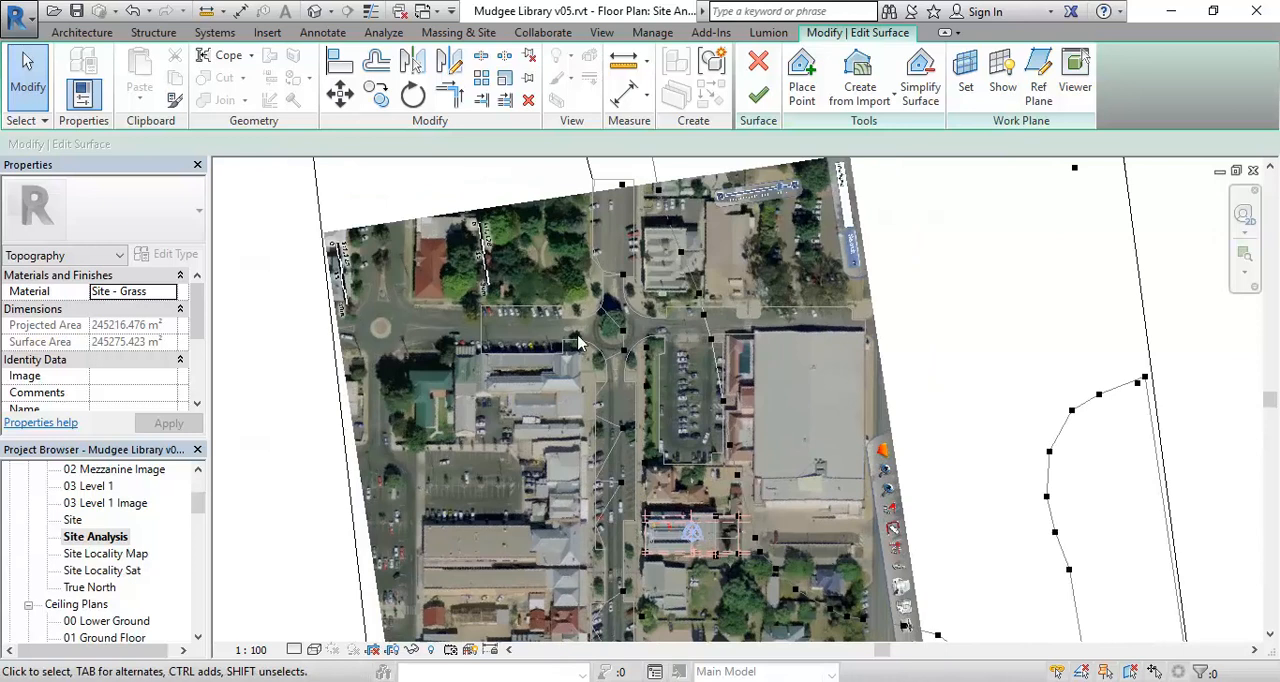
drag(567, 306, 642, 542)
drag(620, 486, 580, 486)
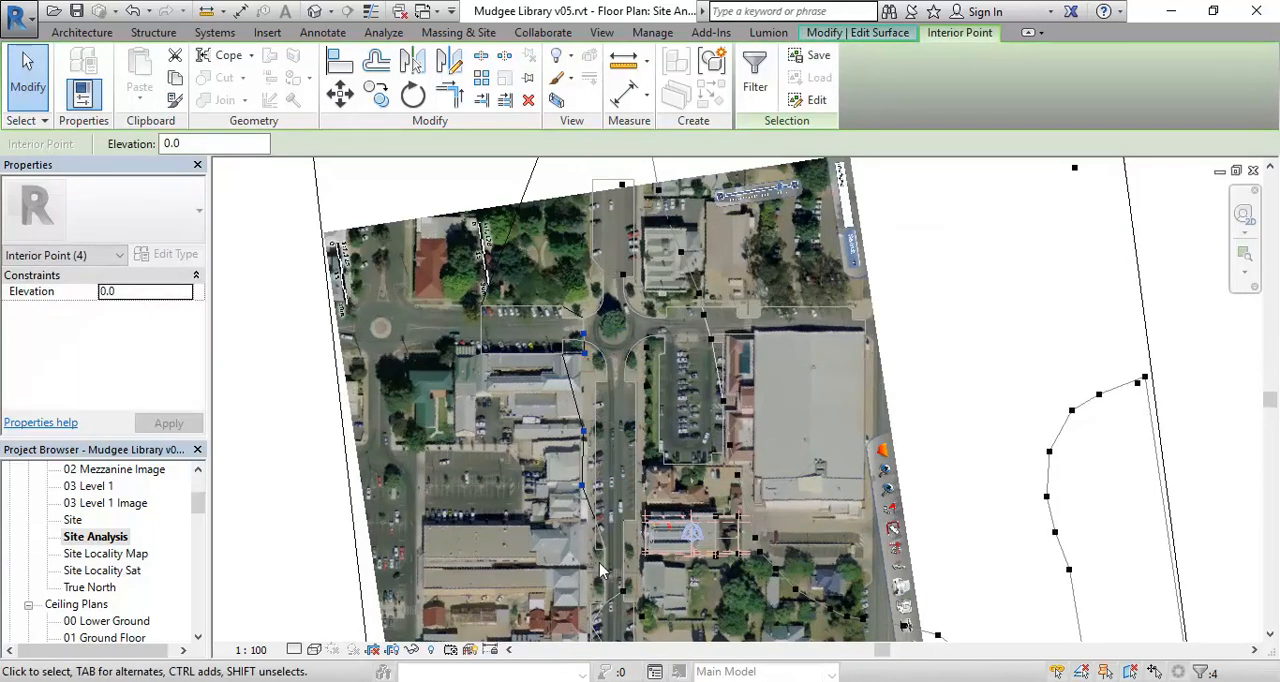
- Move the interior point on the street north of the northern roundabout west into the park
scroll(532, 335, up, 1)
middle_drag(532, 335, 542, 445)
scroll(542, 445, up, 2)
drag(590, 415, 590, 336)
scroll(590, 334, up, 2)
drag(690, 294, 842, 436)
drag(786, 348, 594, 287)
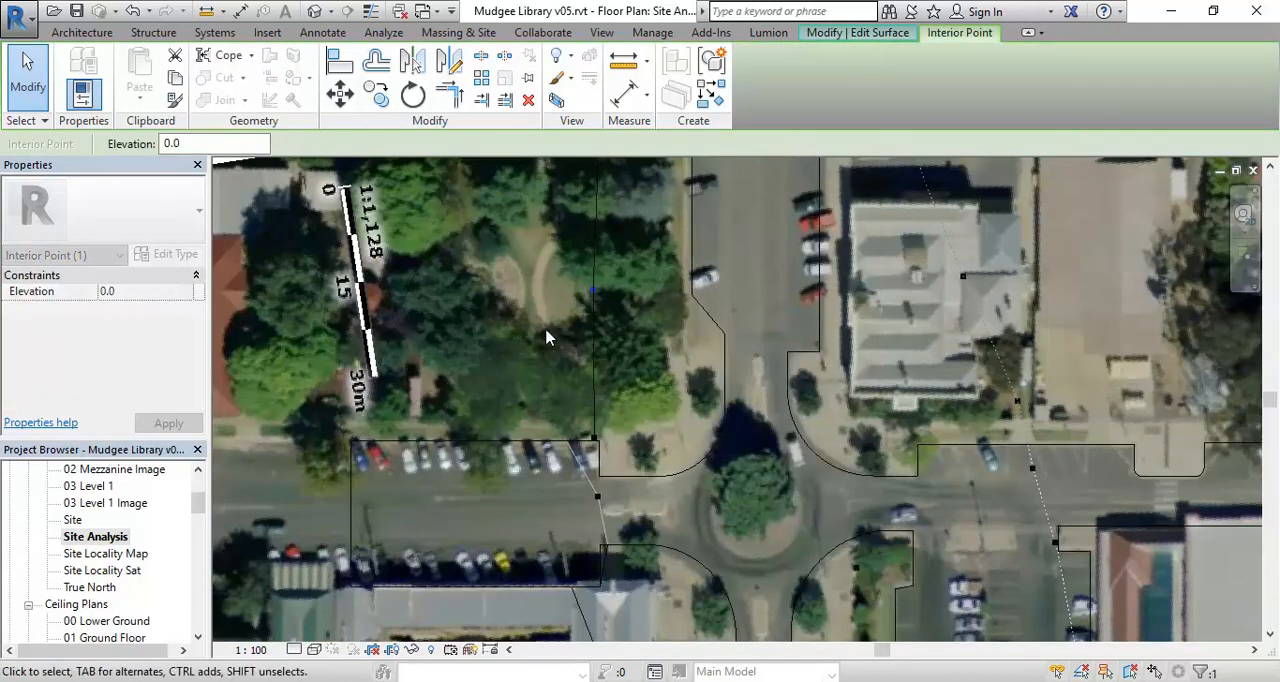
- Move the two interior points on the main street south of the library west, onto the neighbouring buildings
scroll(515, 304, down, 1)
mouse_move(515, 304)
middle_down()
mouse_move(526, 496)
mouse_move(504, 325)
middle_up()
scroll(504, 325, down, 1)
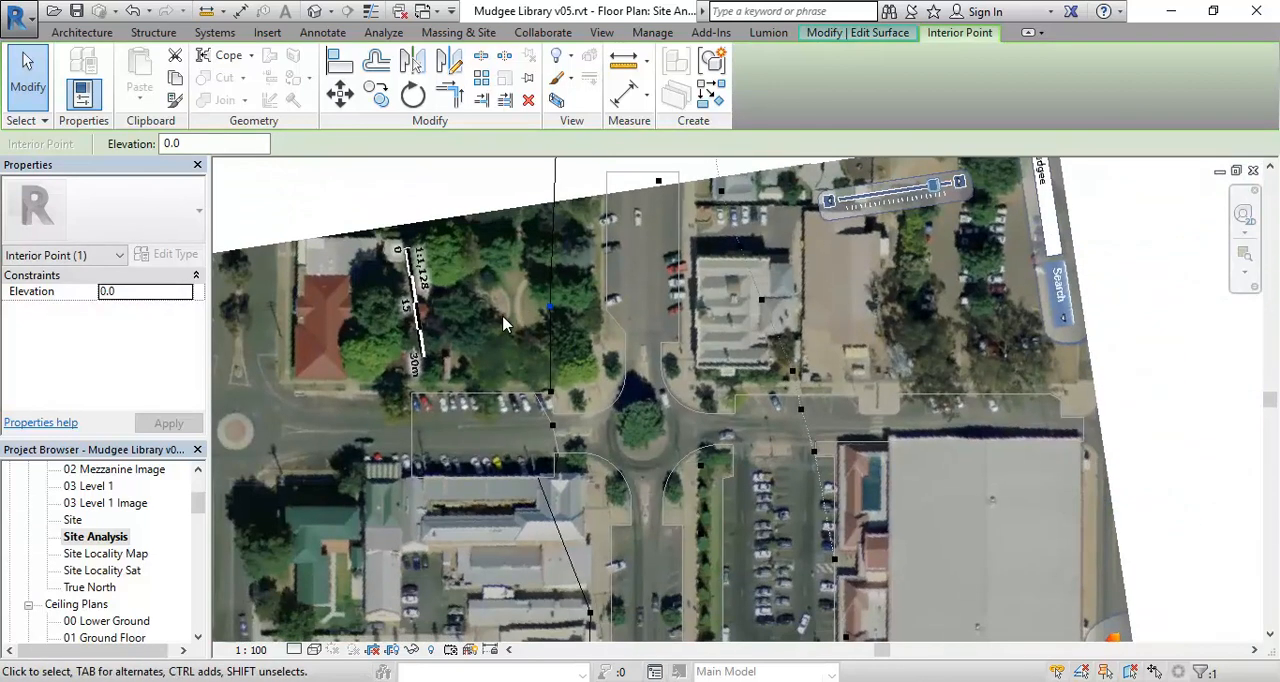
scroll(504, 325, down, 2)
middle_drag(545, 490, 563, 315)
middle_drag(586, 547, 590, 400)
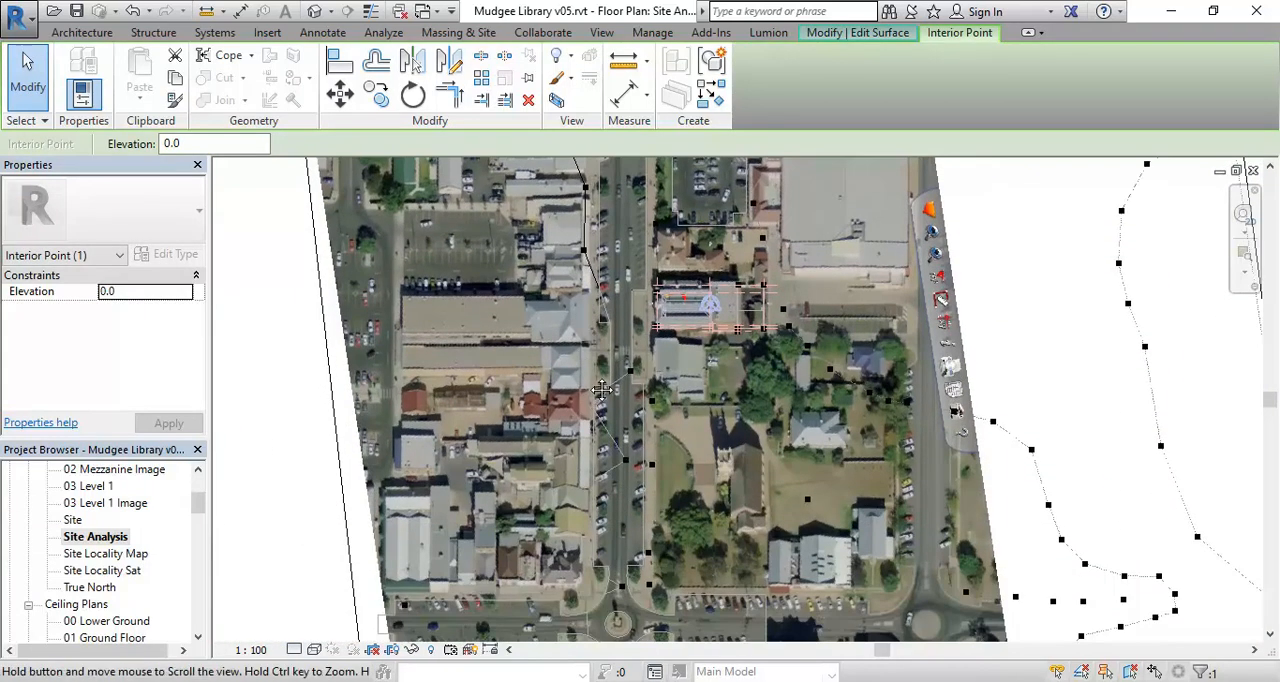
middle_drag(658, 583, 645, 473)
key(Escape)
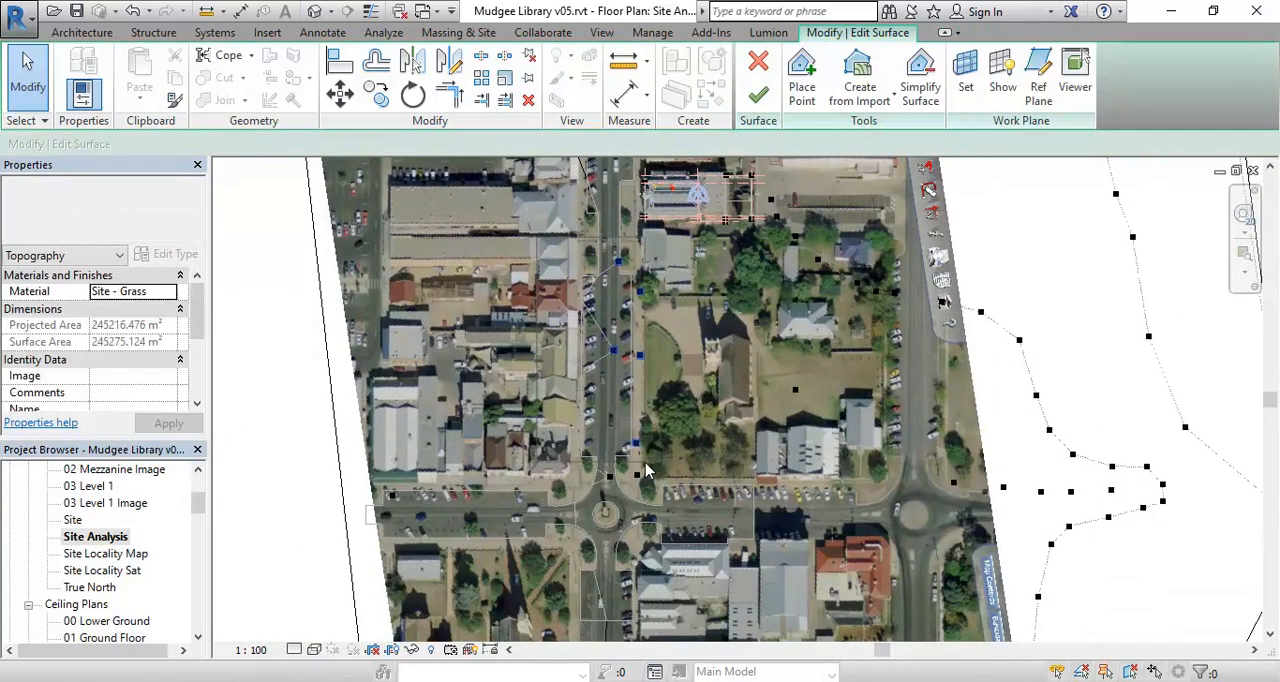
scroll(622, 425, up, 2)
middle_drag(610, 405, 668, 462)
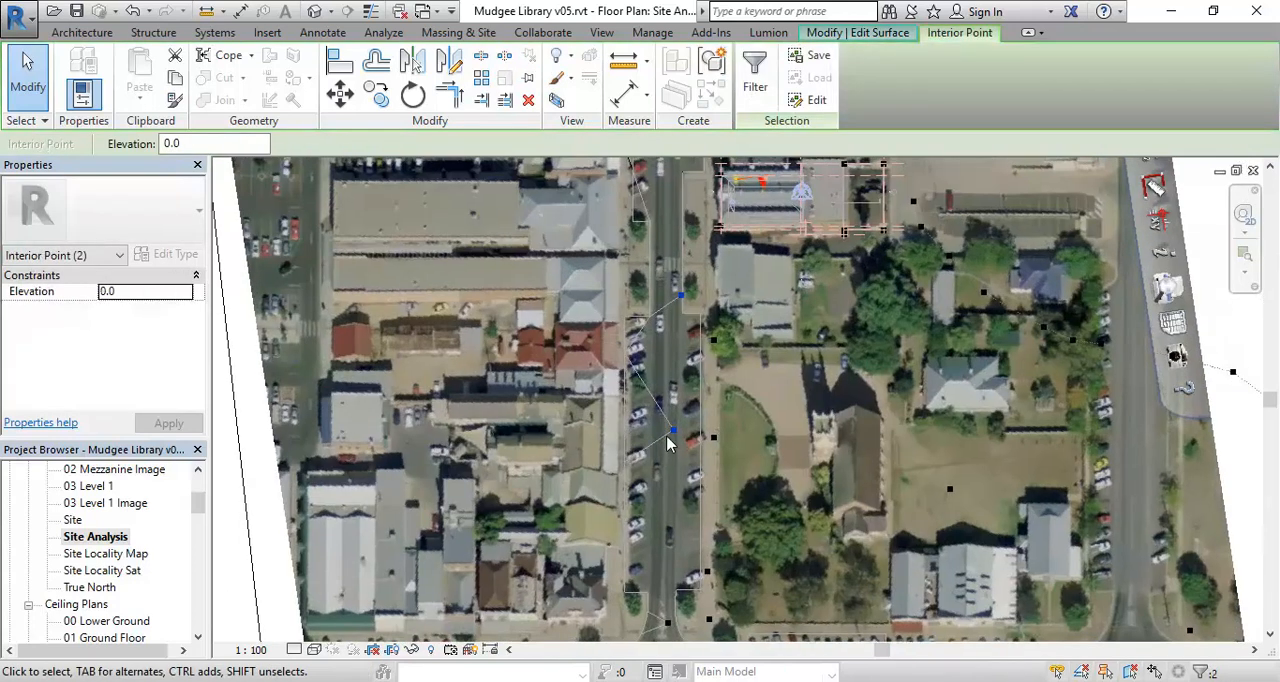
drag(670, 427, 579, 430)
- Move the interior point on the street just north of the southern roundabout west, onto the roundabout's northwest corner
scroll(560, 477, down, 1)
middle_drag(560, 477, 561, 390)
middle_drag(571, 451, 570, 387)
scroll(640, 422, up, 1)
click(642, 434)
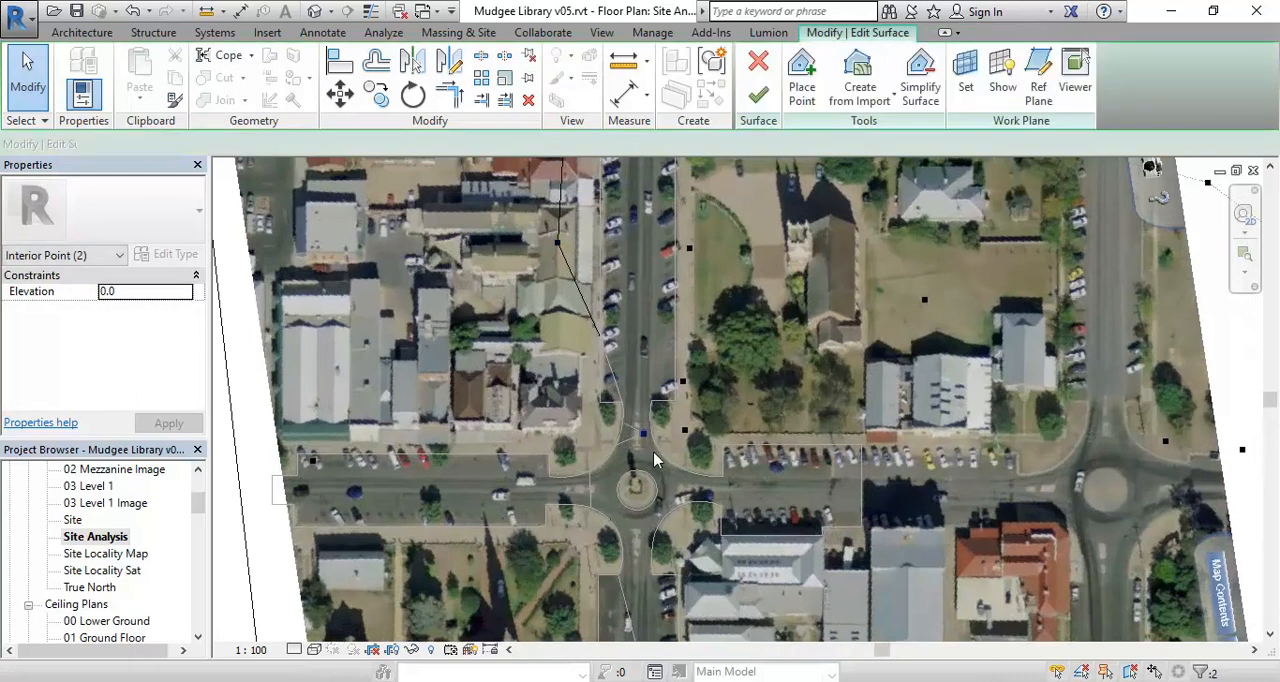
middle_drag(678, 468, 693, 469)
scroll(648, 443, up, 1)
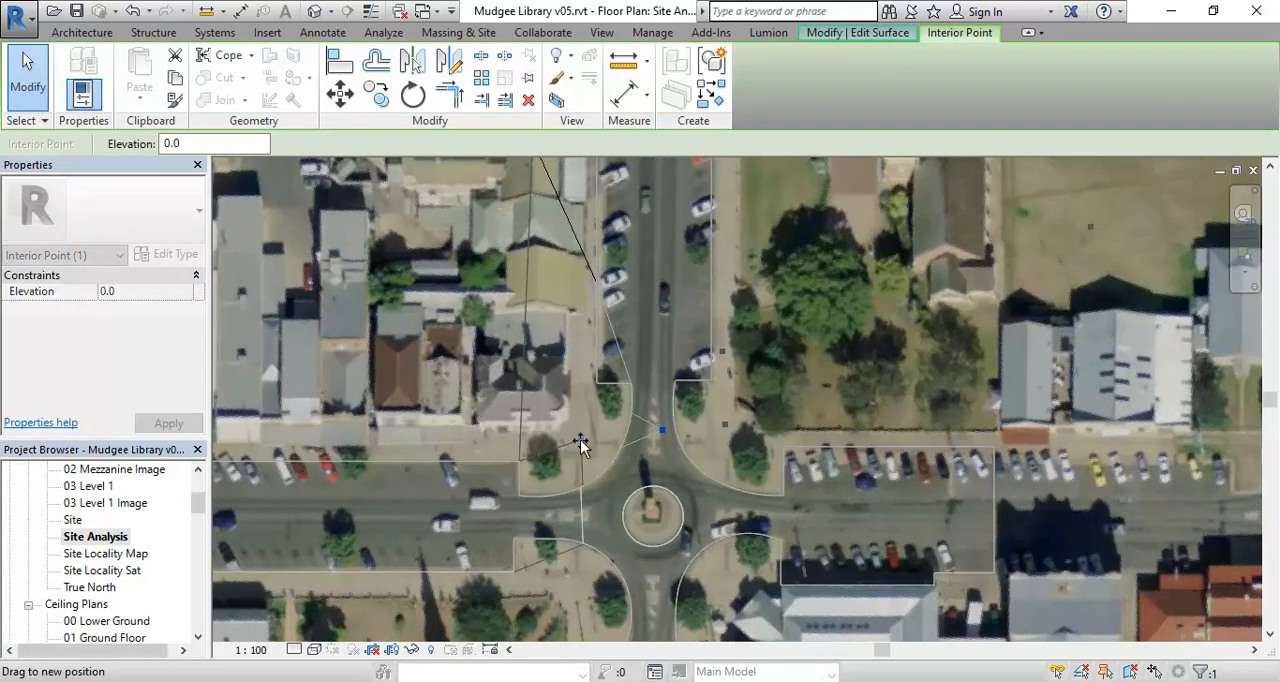
drag(601, 430, 608, 400)
click(615, 411)
scroll(586, 407, down, 3)
scroll(592, 482, up, 3)
key(Escape)
scroll(566, 466, down, 2)
middle_drag(549, 482, 590, 548)
scroll(573, 478, down, 1)
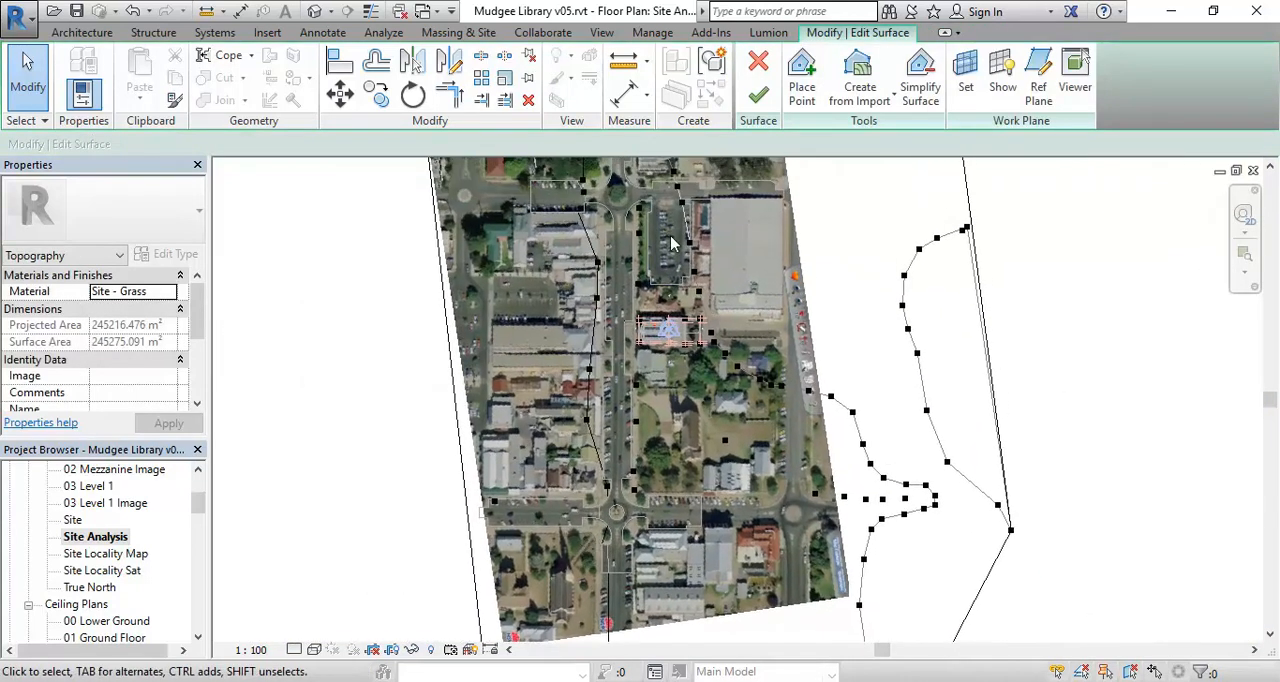
- Place a surface point at an absolute elevation of -850.0 on the northwest corner of the southern roundabout
click(803, 80)
middle_drag(600, 450, 596, 392)
scroll(592, 395, up, 3)
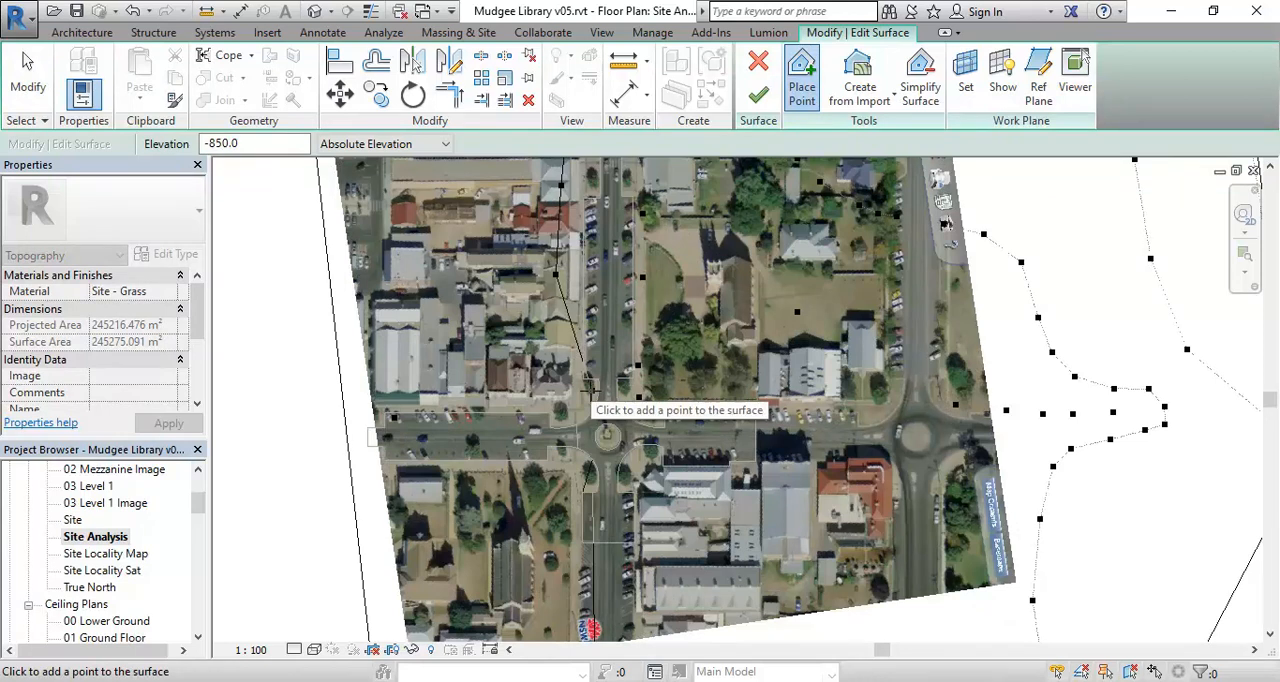
click(592, 390)
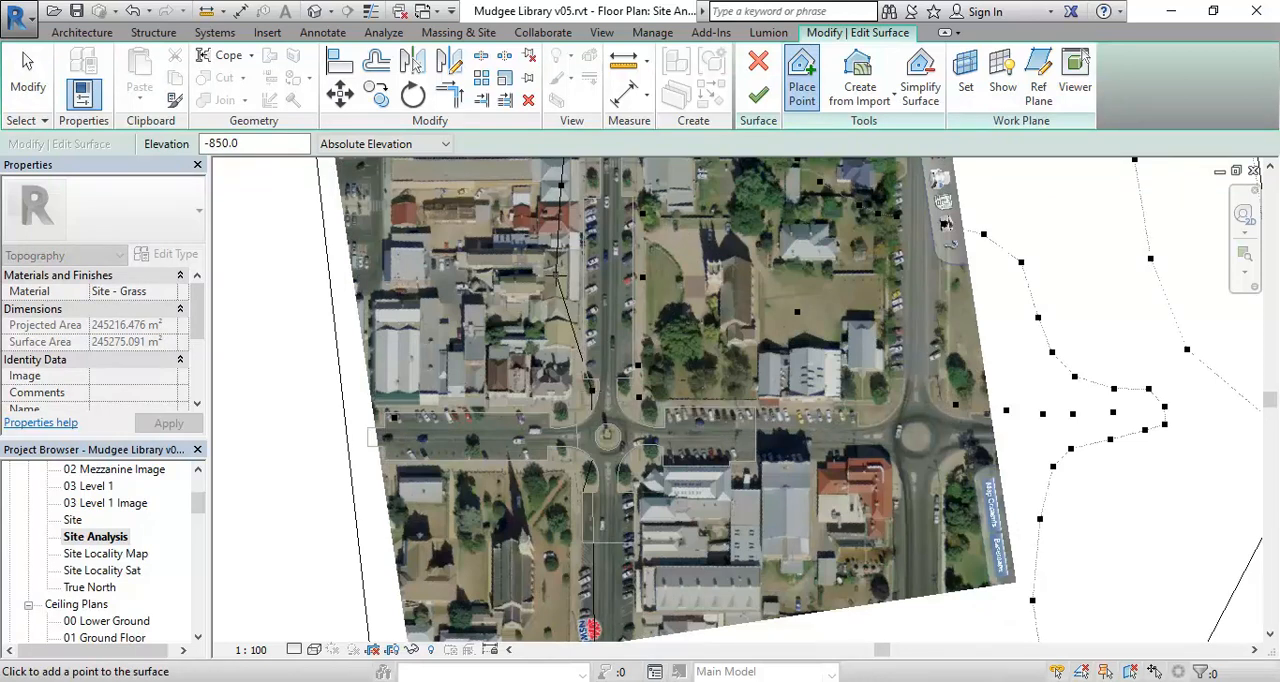
- Place surface points at elevation 0.0 along the west side of the street south of the southern roundabout, and finish the surface
drag(250, 143, 110, 147)
text(0)
middle_drag(530, 620, 493, 462)
click(523, 523)
click(491, 600)
scroll(524, 600, down, 1)
middle_drag(524, 600, 546, 576)
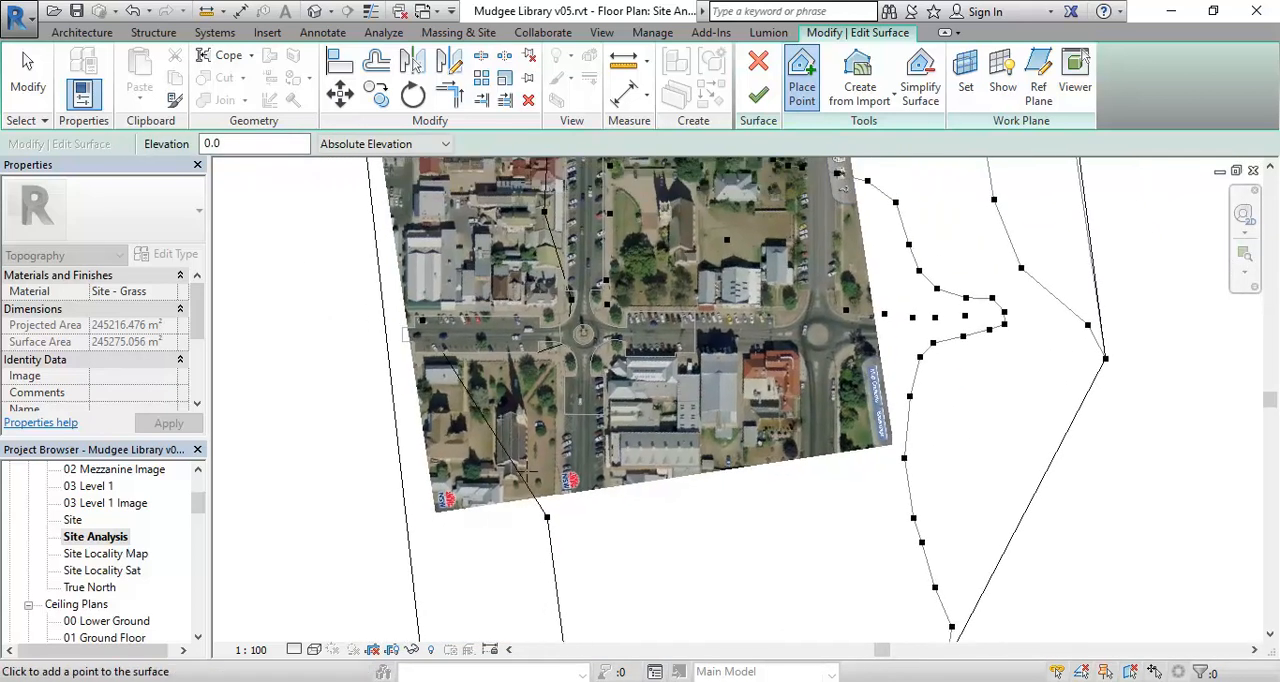
scroll(557, 382, up, 2)
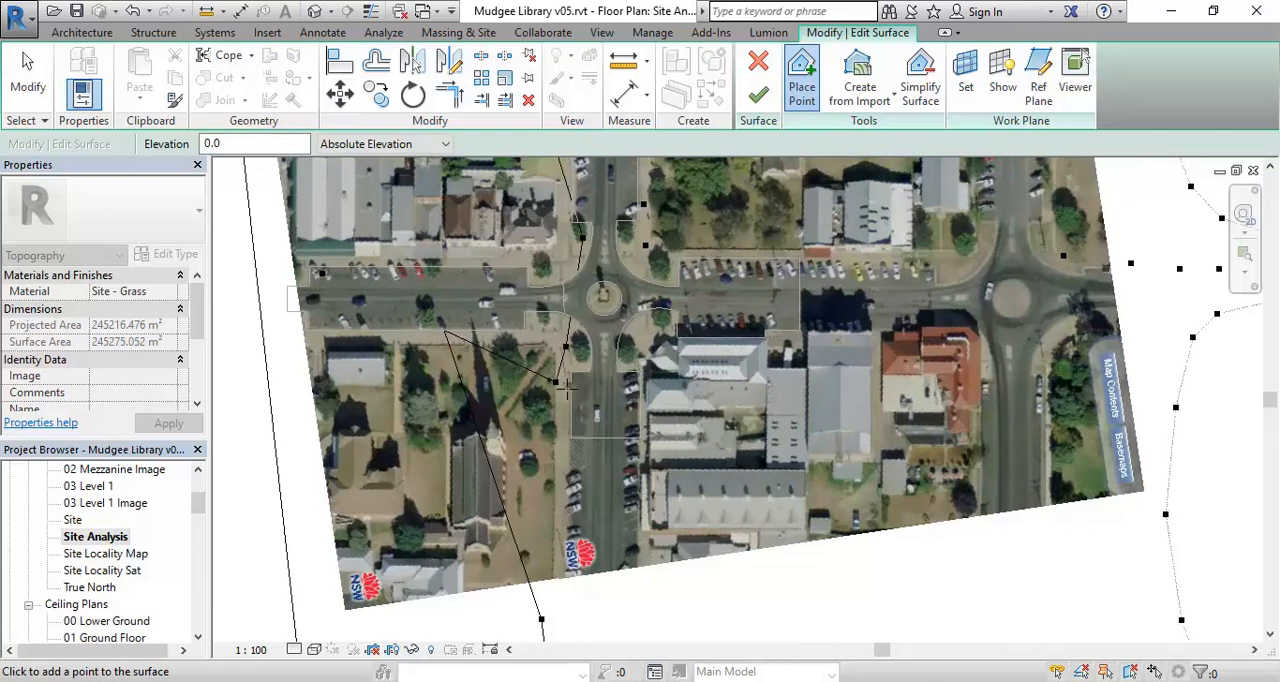
middle_drag(538, 640, 536, 440)
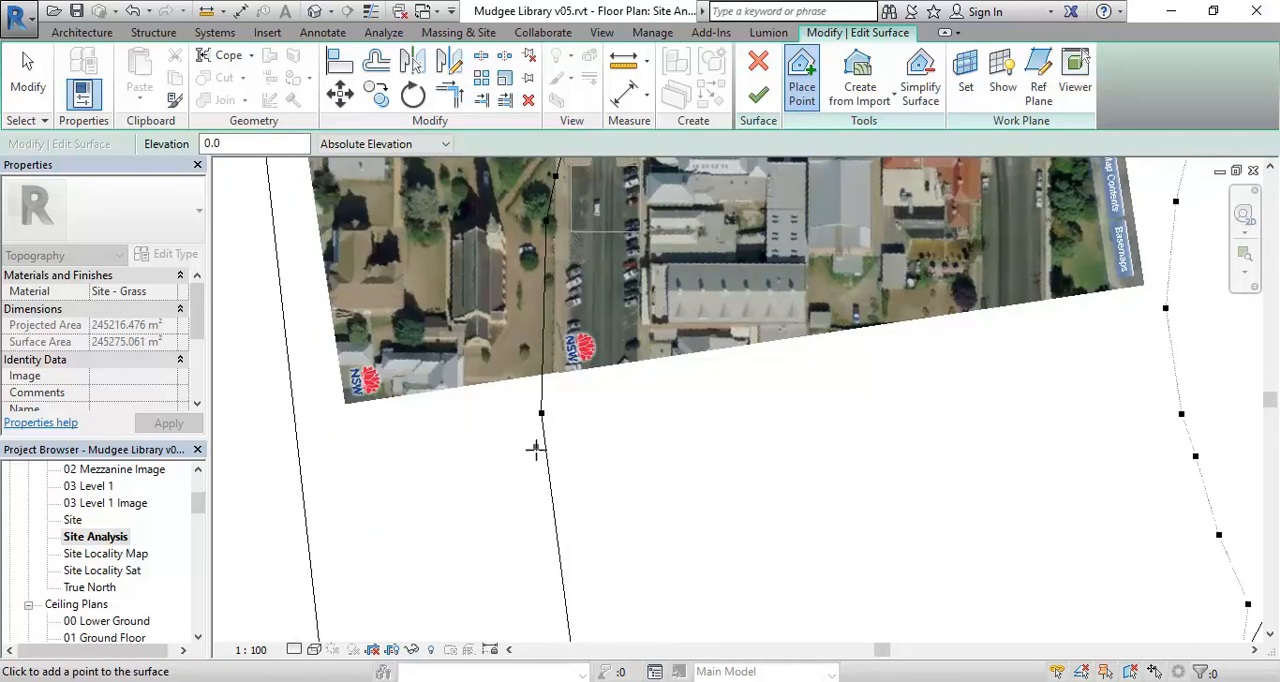
middle_drag(568, 288, 522, 491)
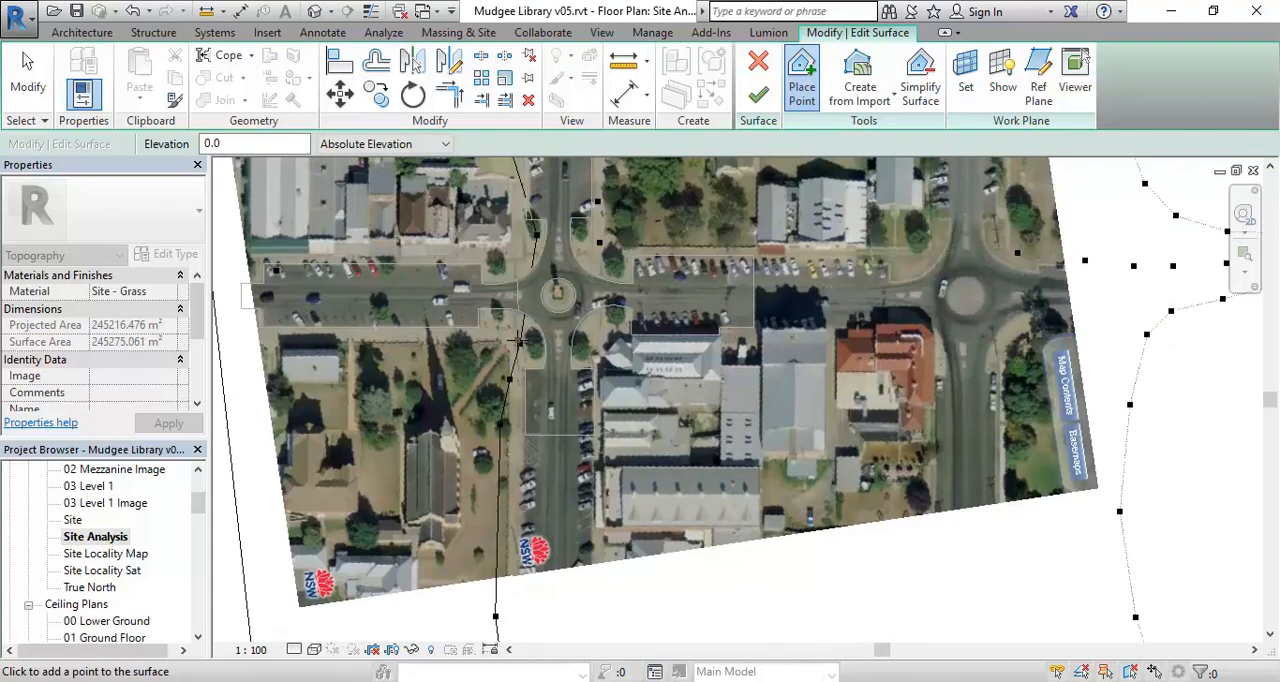
click(758, 95)
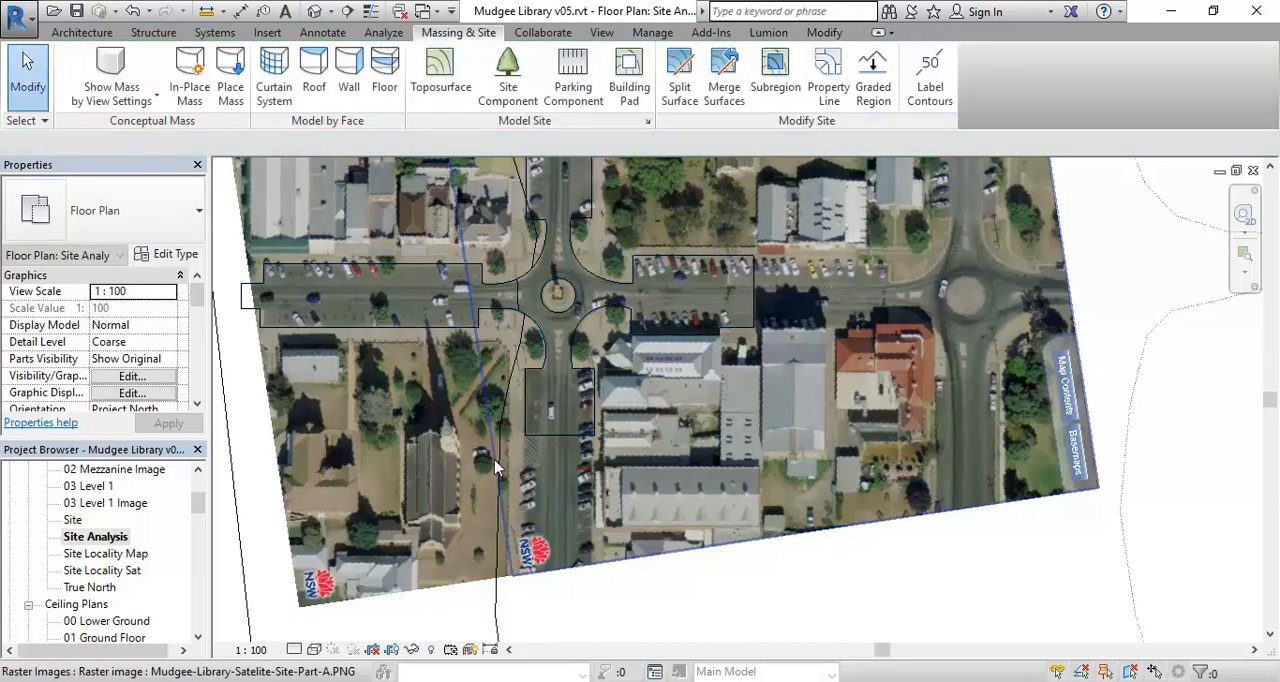
- Open the {3D} view and examine the terrain's contour line alongside the asphalt streets
scroll(680, 265, down, 2)
middle_drag(324, 490, 359, 579)
scroll(336, 480, down, 2)
drag(197, 503, 197, 524)
double_click(76, 553)
scroll(707, 372, down, 4)
middle_drag(638, 486, 518, 524)
scroll(598, 521, down, 3)
scroll(518, 524, up, 3)
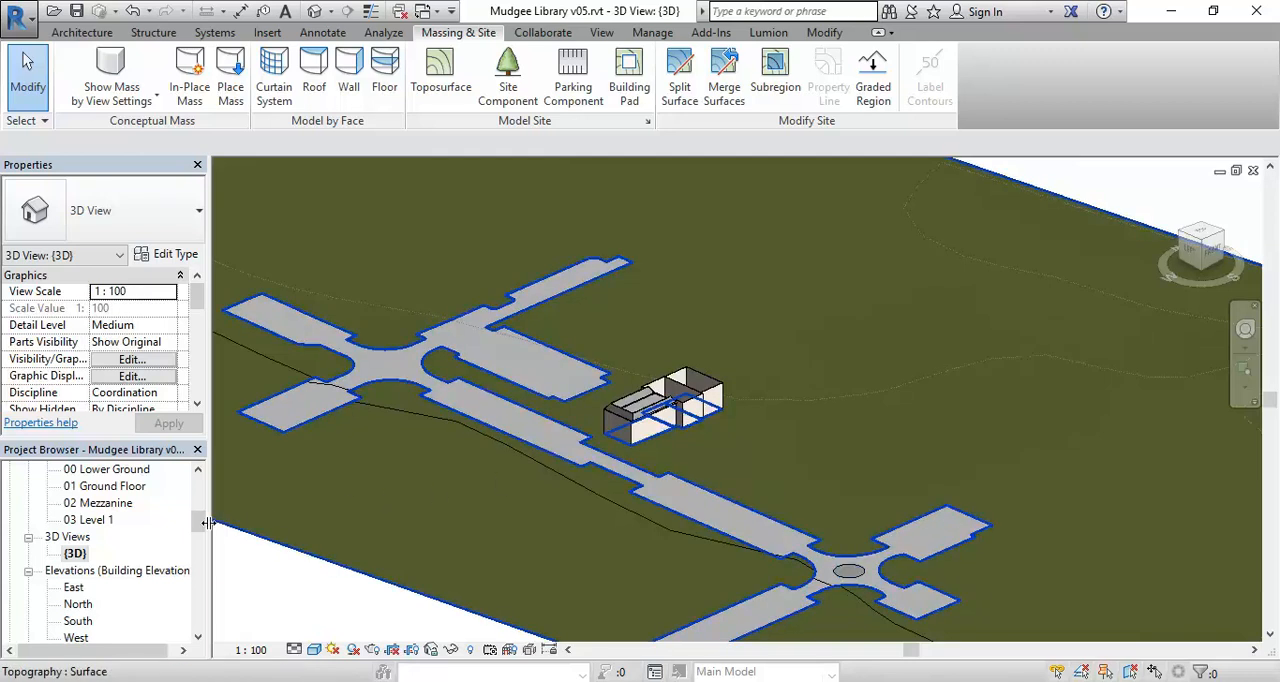
- Return to the Site Analysis plan and duplicate it with detailing
drag(202, 528, 203, 517)
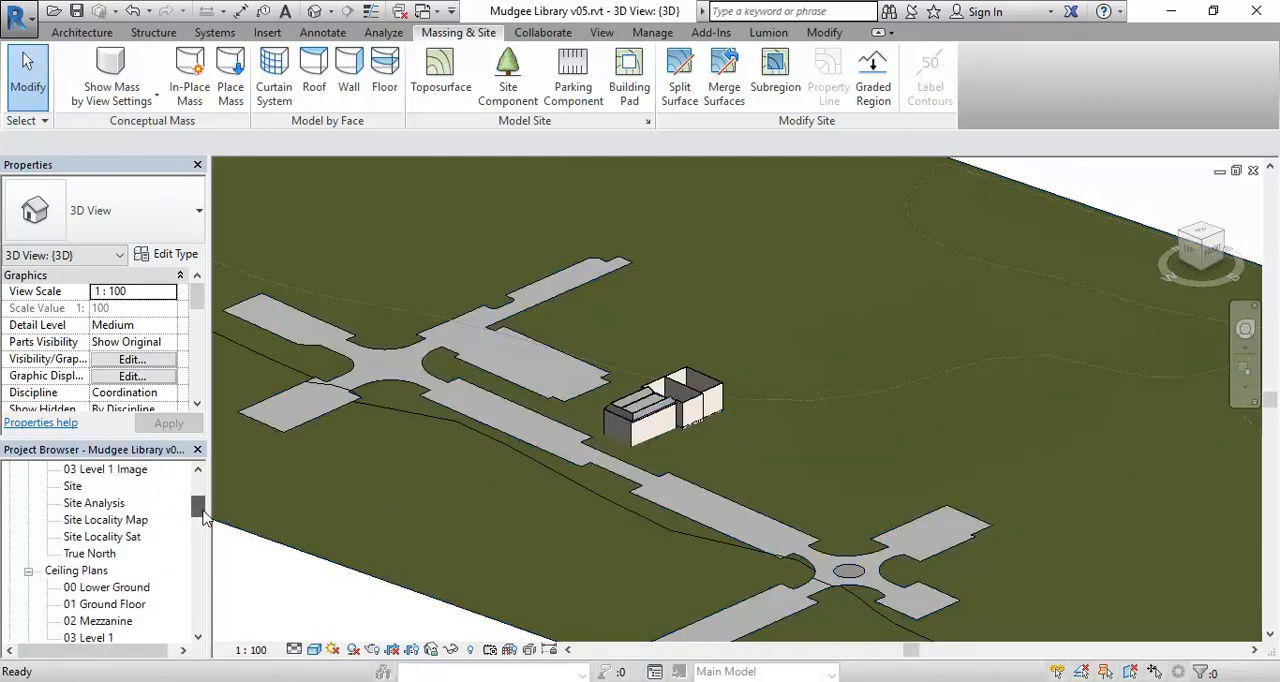
double_click(93, 505)
scroll(565, 470, down, 3)
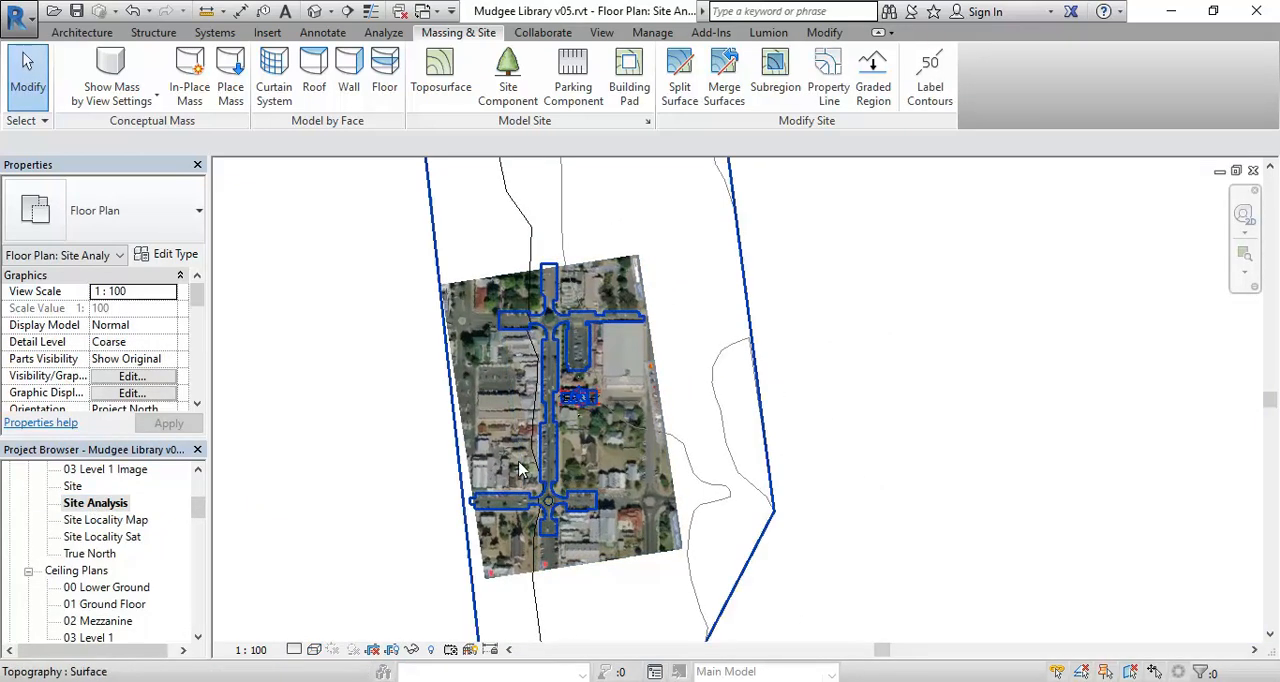
right_click(92, 508)
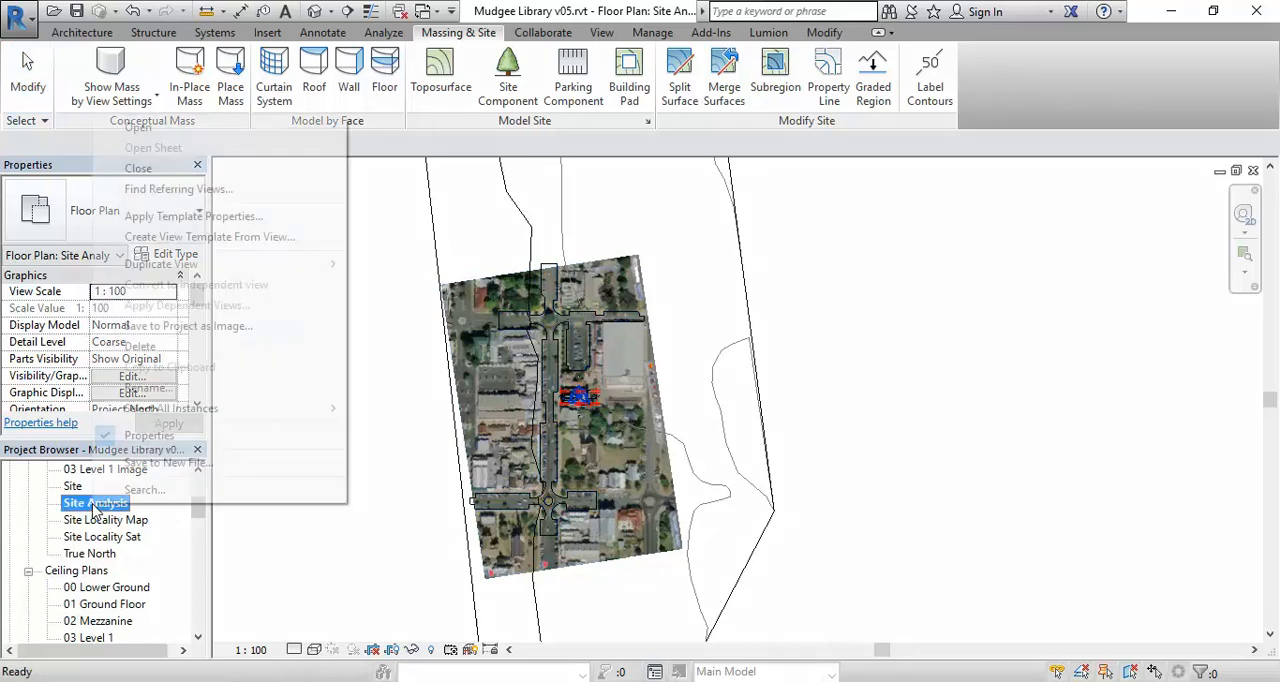
mouse_move(203, 276)
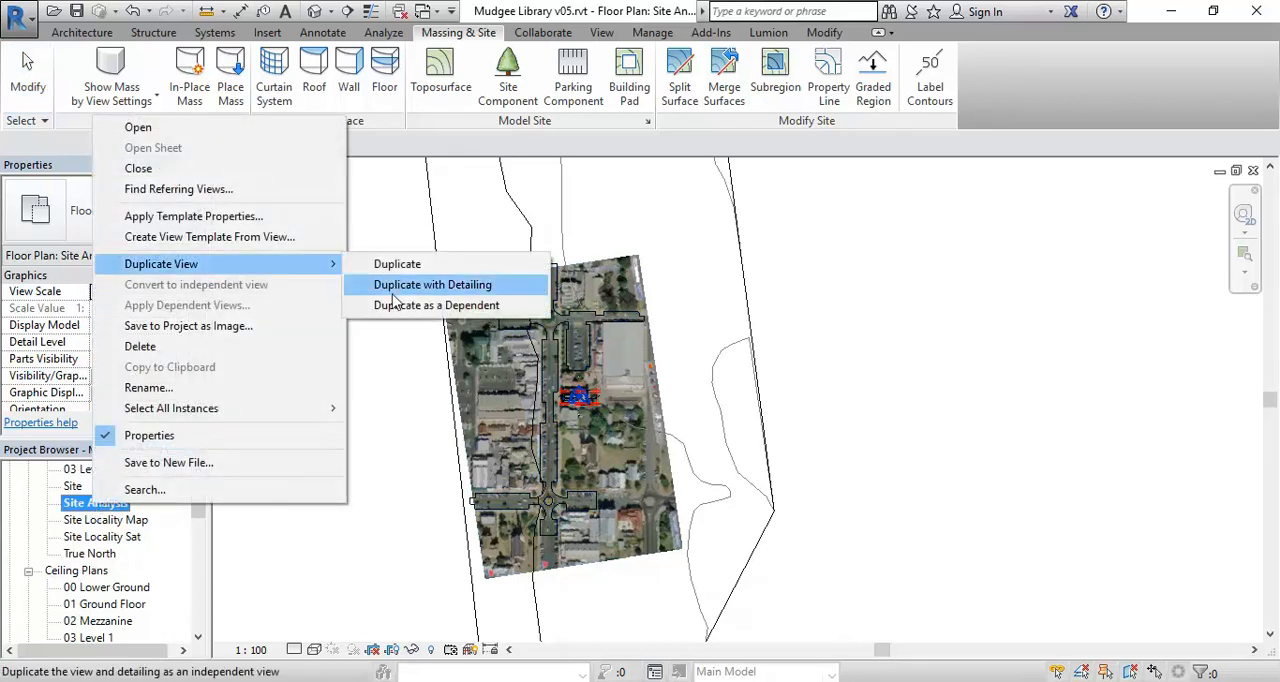
click(432, 285)
- Rename the duplicated view Site Analysis Image
right_click(108, 520)
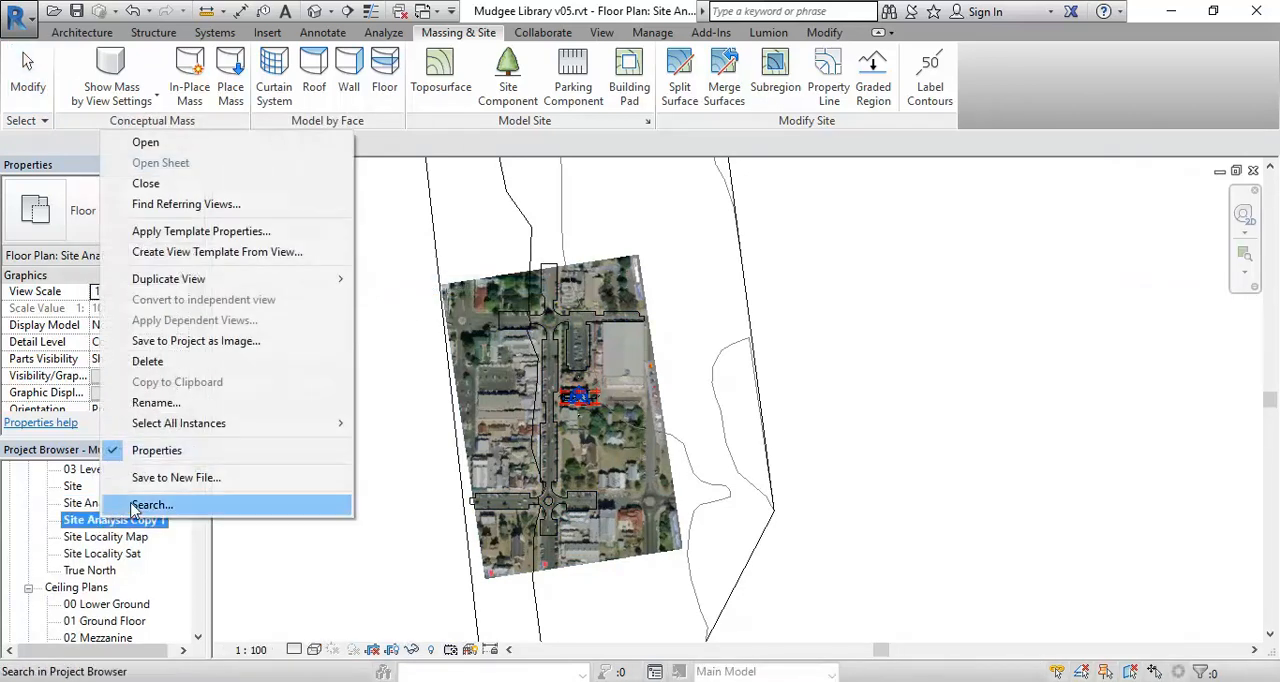
click(155, 402)
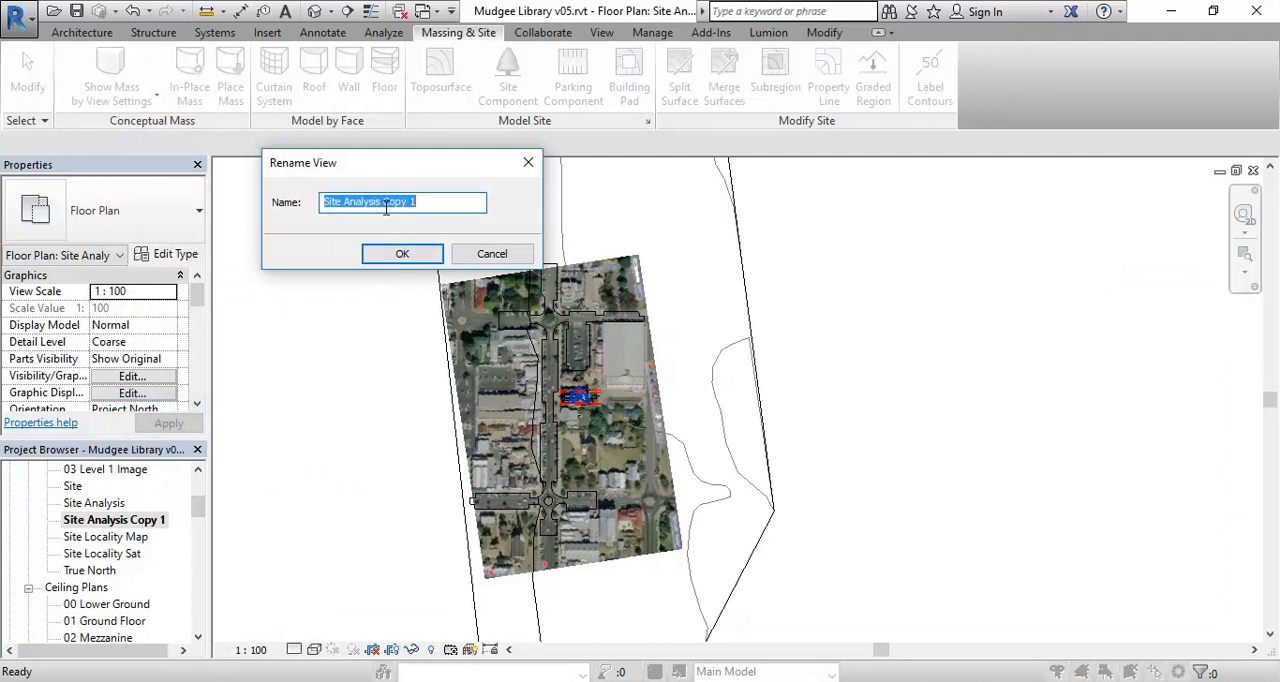
drag(383, 208, 455, 203)
key(BackSpace)
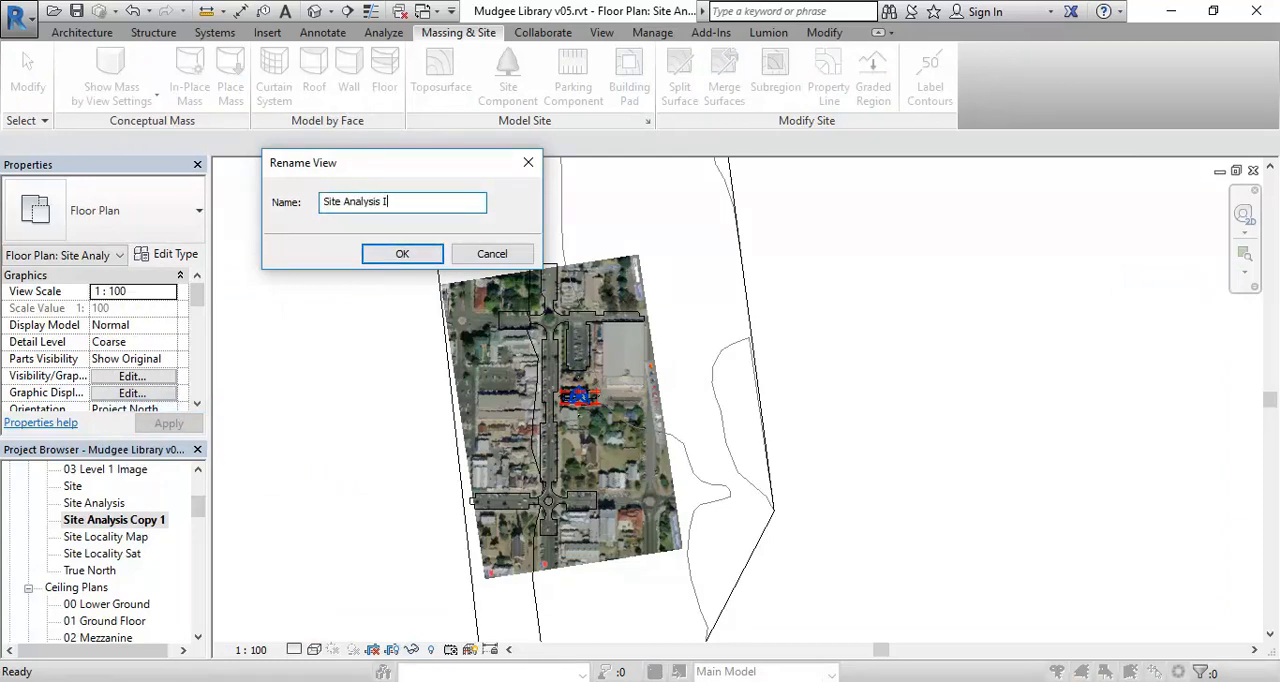
click(400, 254)
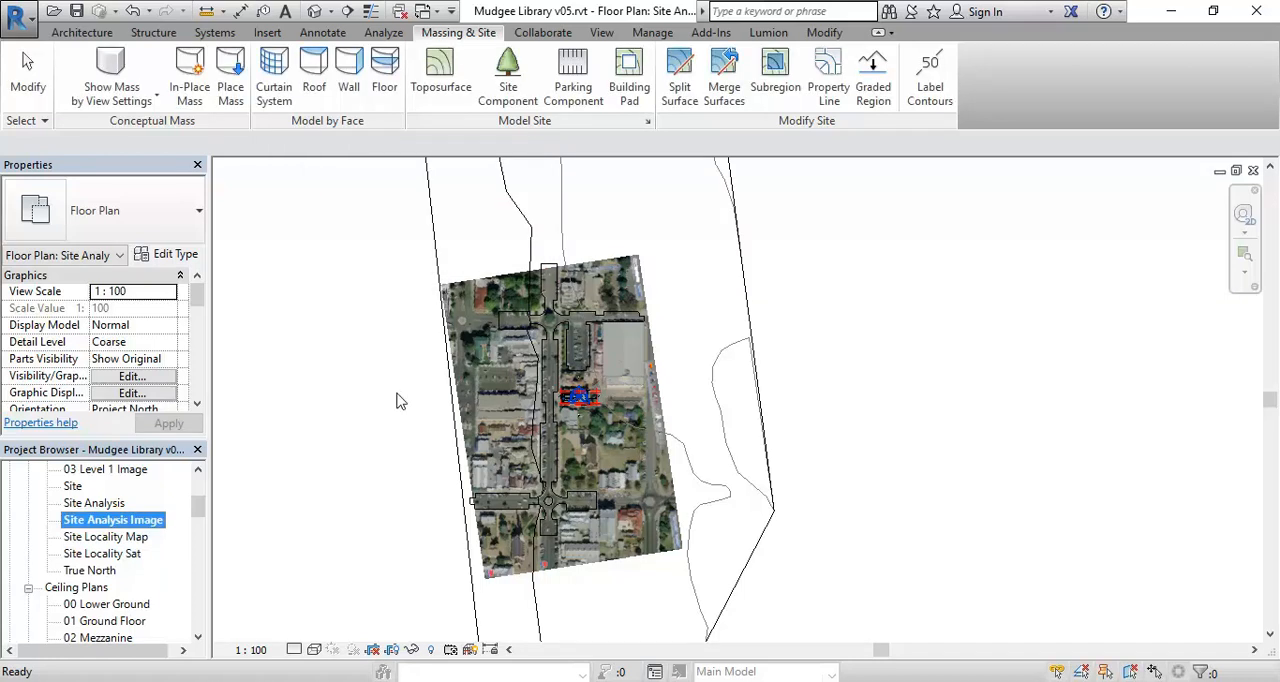
- Unpin and delete both satellite raster images, Part B and Part A, from the original Site Analysis plan
double_click(100, 504)
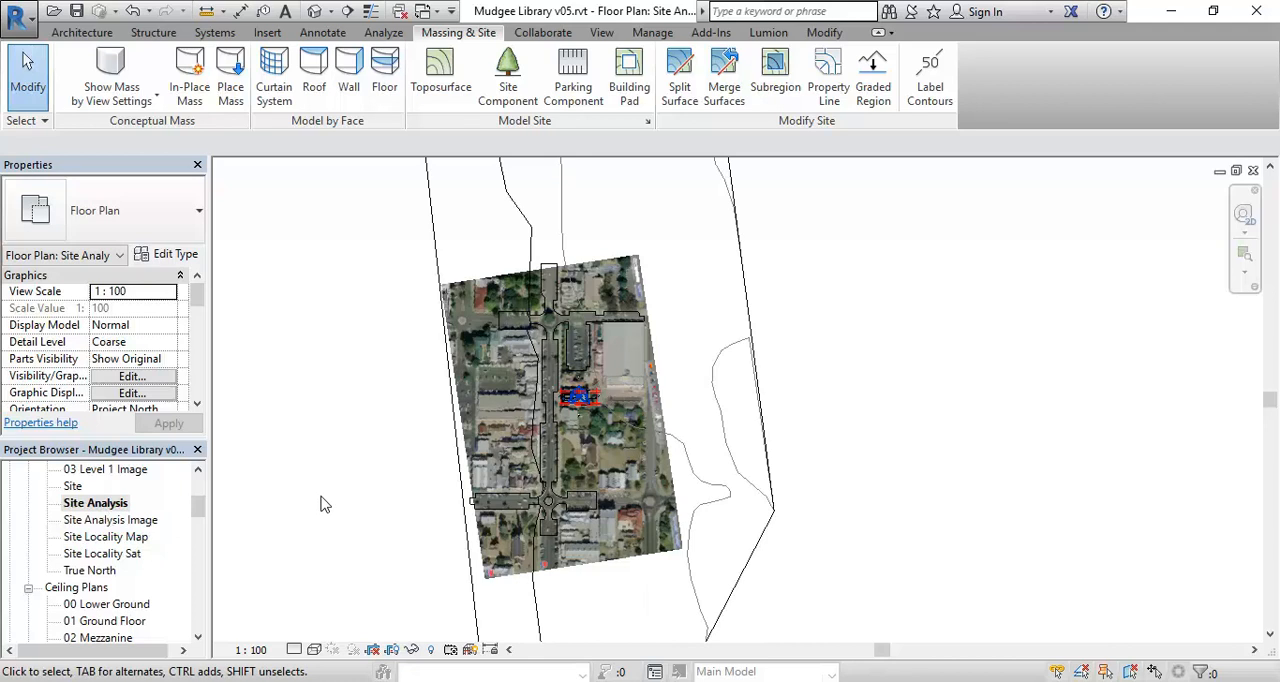
click(481, 410)
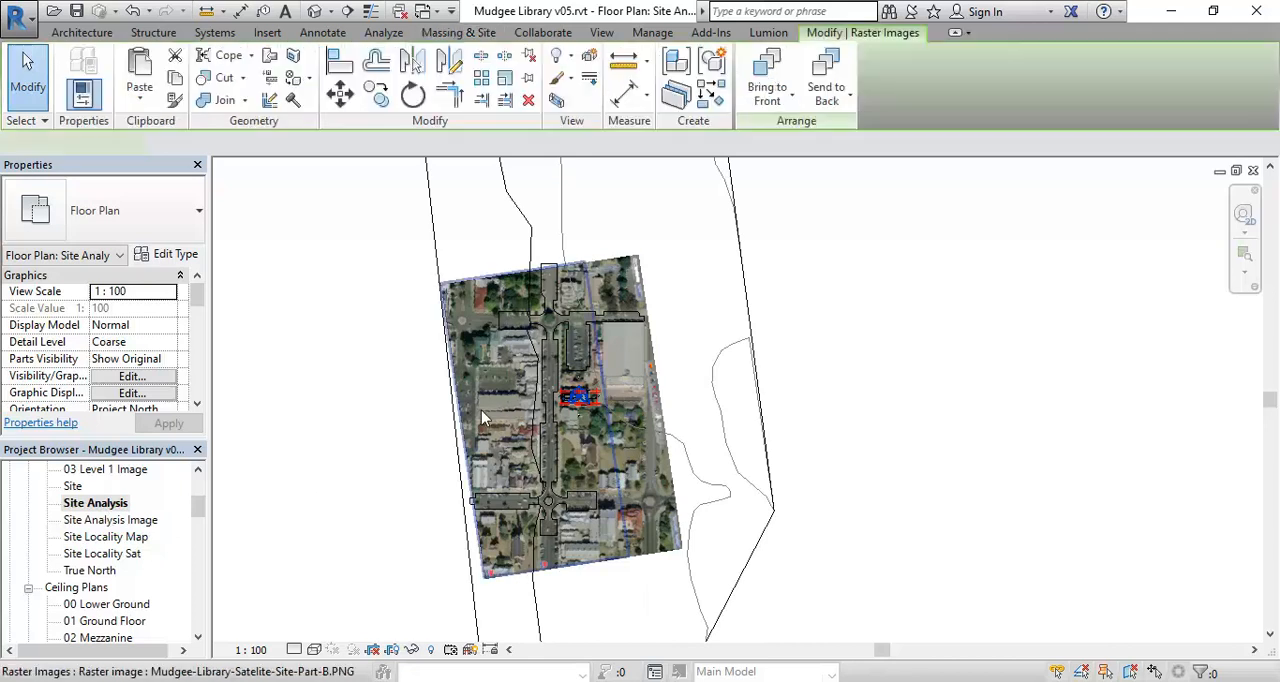
click(585, 370)
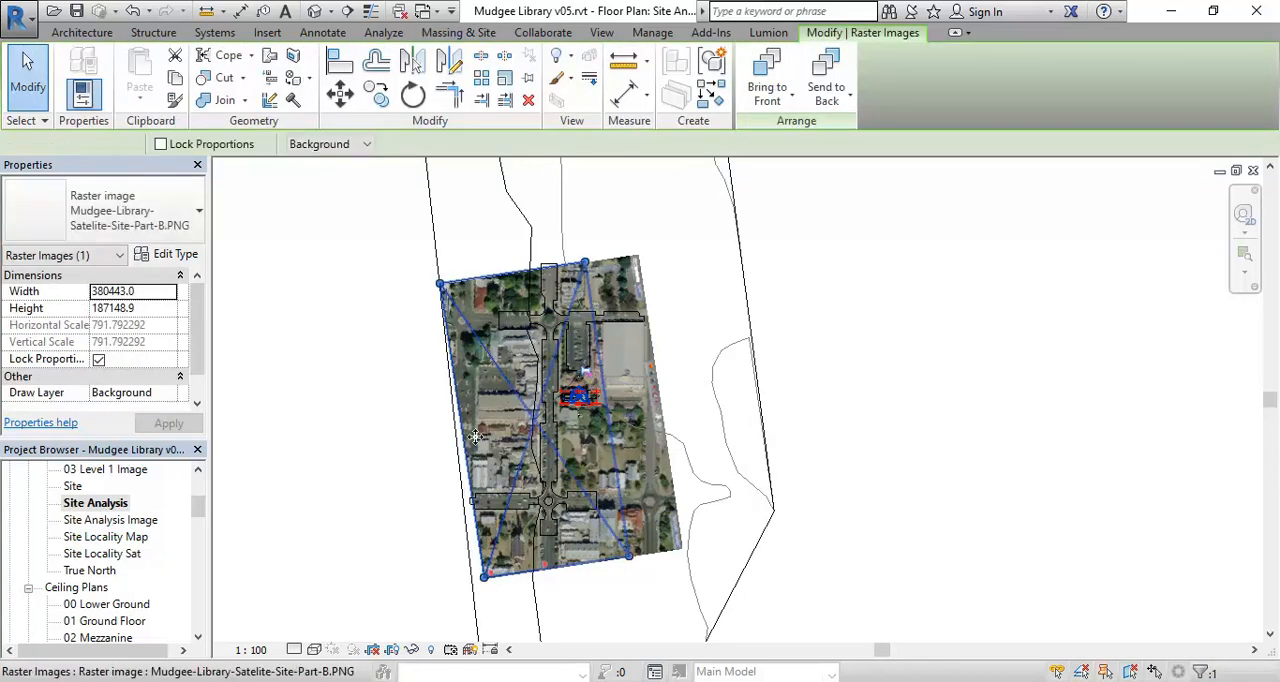
key(Delete)
click(524, 392)
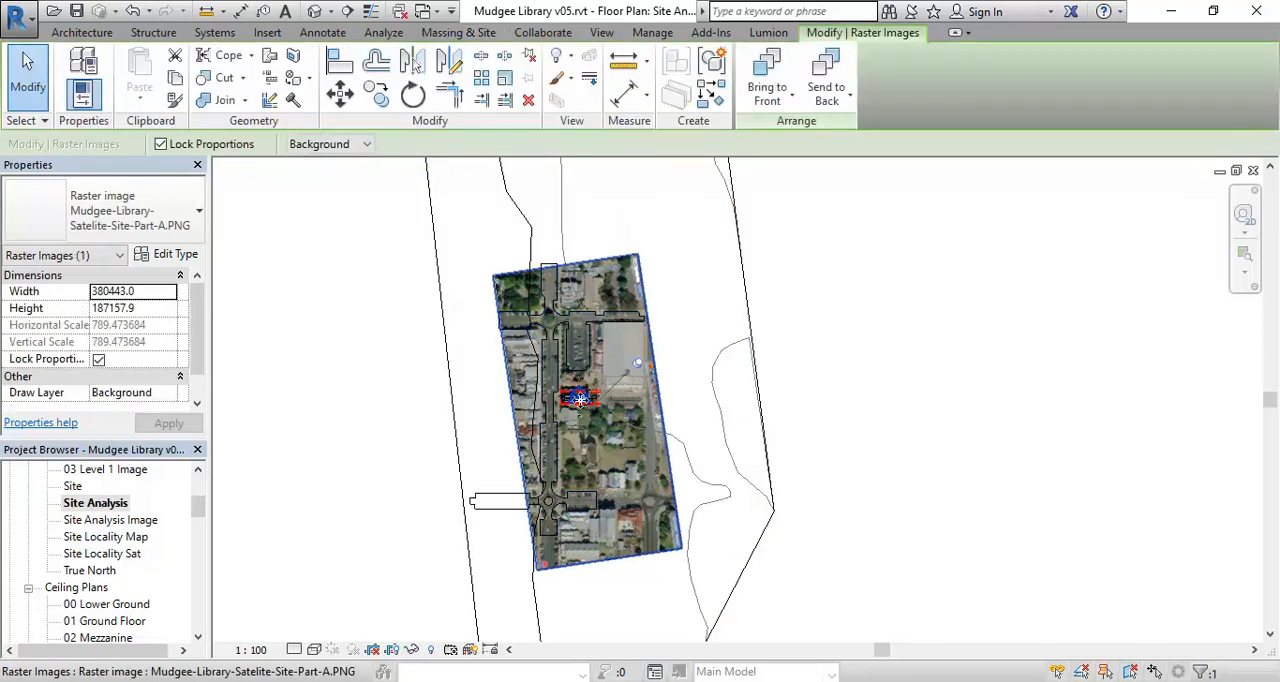
click(643, 370)
key(Delete)
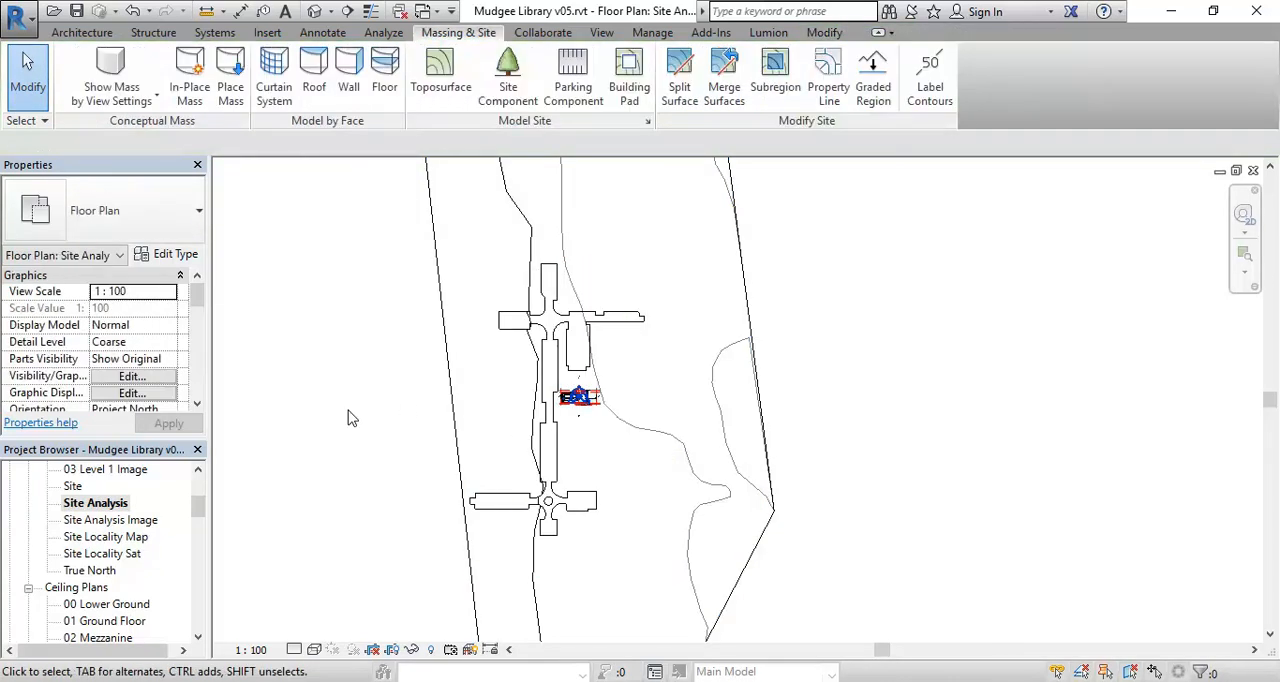
- Set the plan's visual style to Shaded and hide the reference planes category around the library
click(314, 650)
click(340, 574)
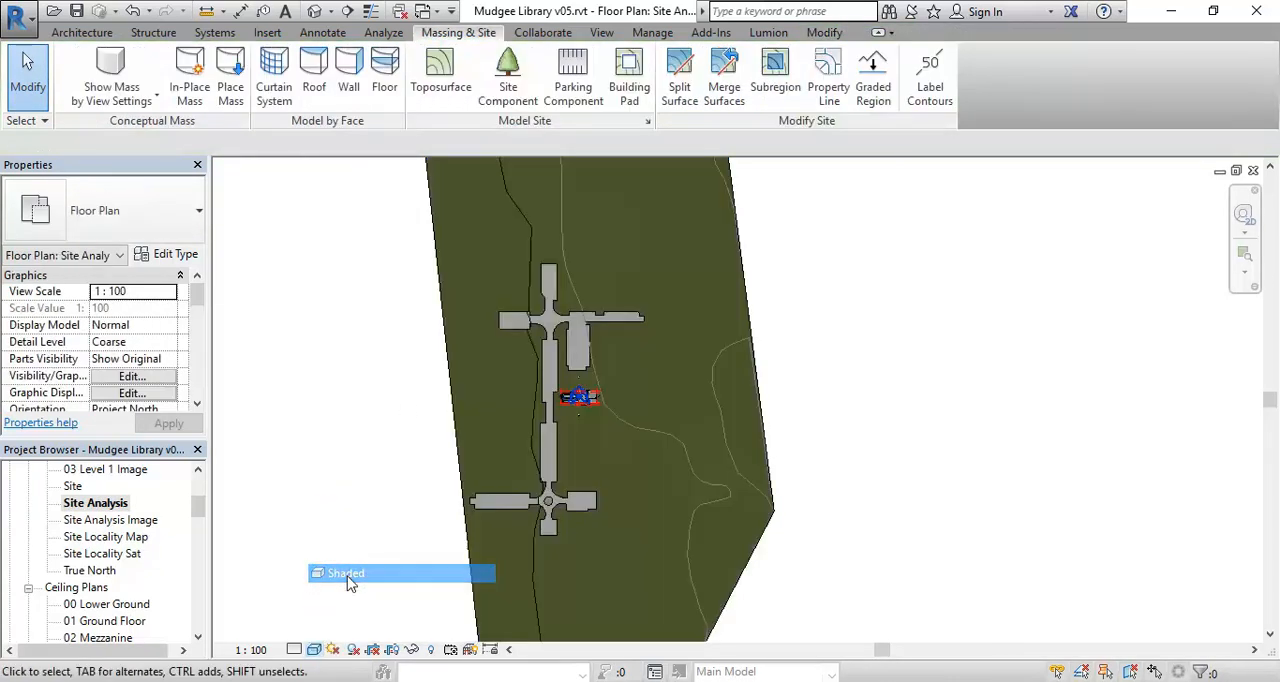
scroll(620, 356, up, 2)
scroll(621, 355, up, 4)
scroll(621, 355, up, 3)
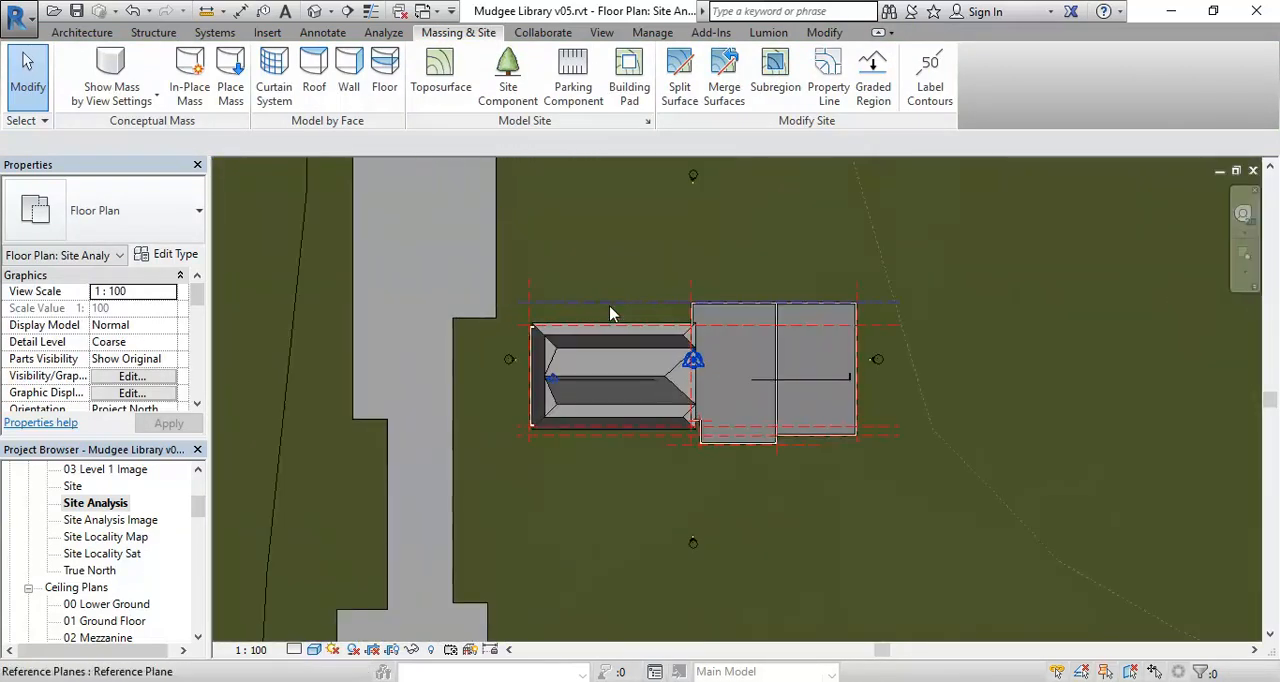
click(612, 314)
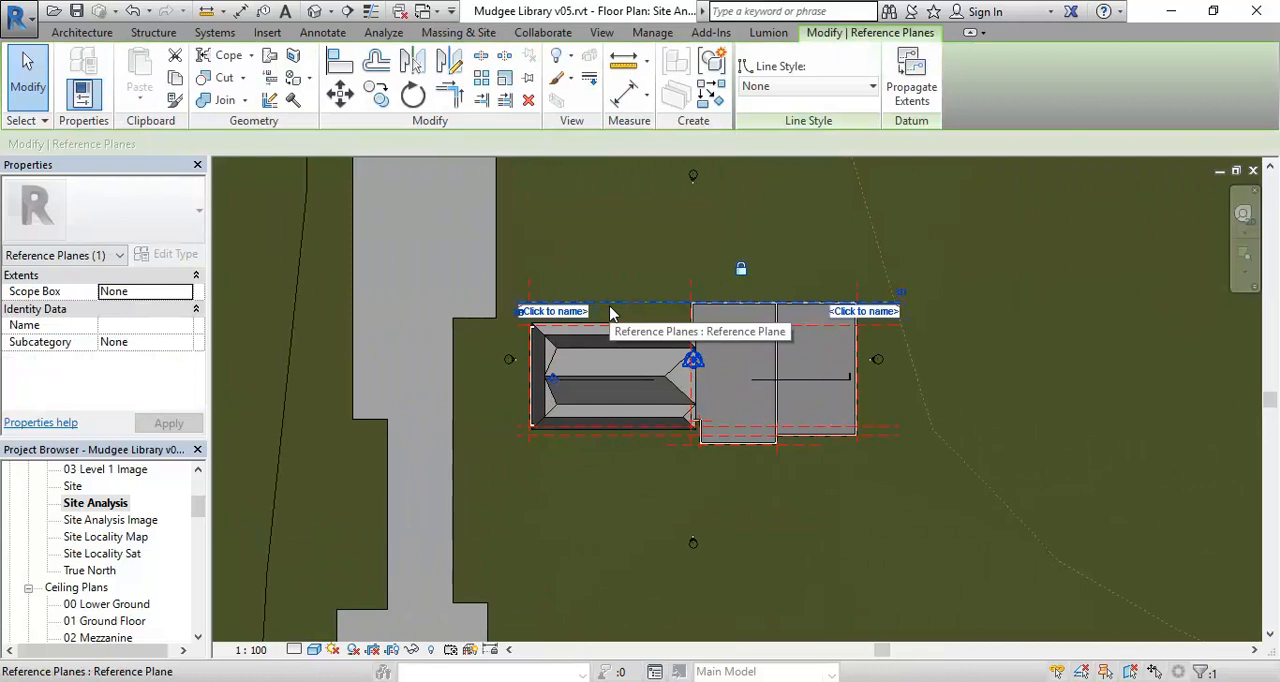
right_click(618, 318)
mouse_move(668, 362)
click(879, 374)
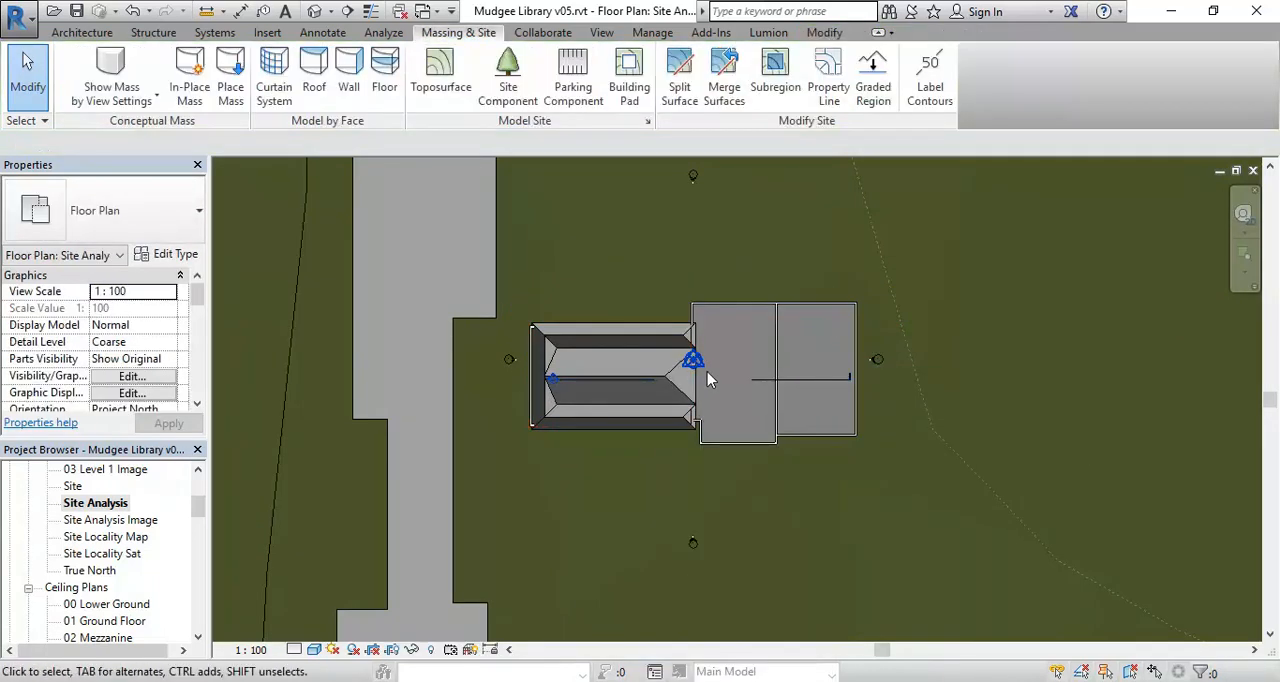
- Hide the project base point and survey point categories in the Site Analysis plan
scroll(699, 355, up, 2)
click(687, 355)
right_click(689, 355)
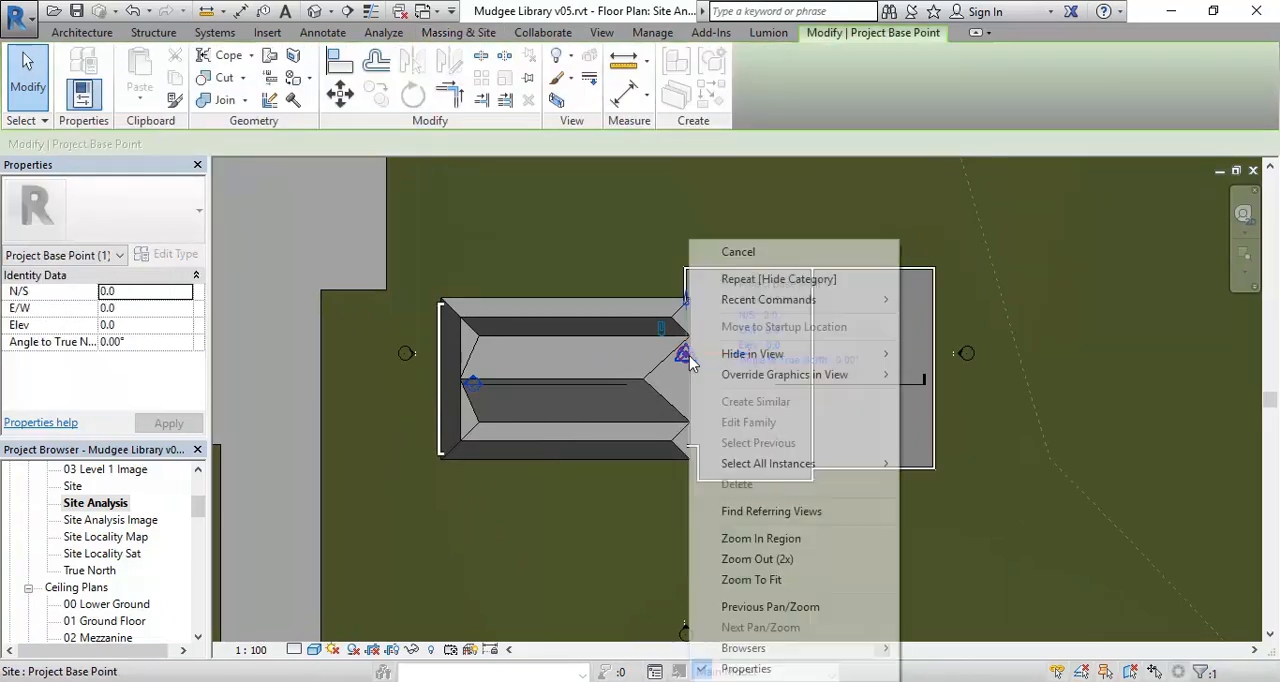
mouse_move(752, 354)
click(940, 374)
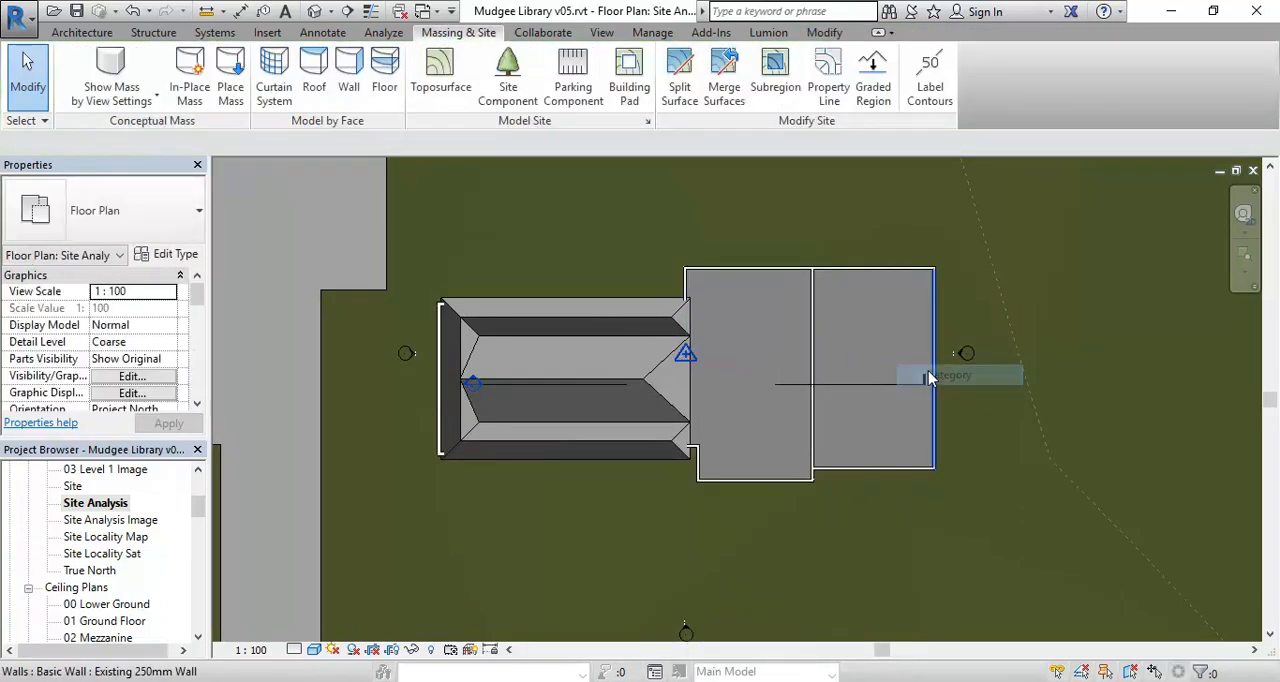
scroll(690, 360, up, 2)
click(685, 356)
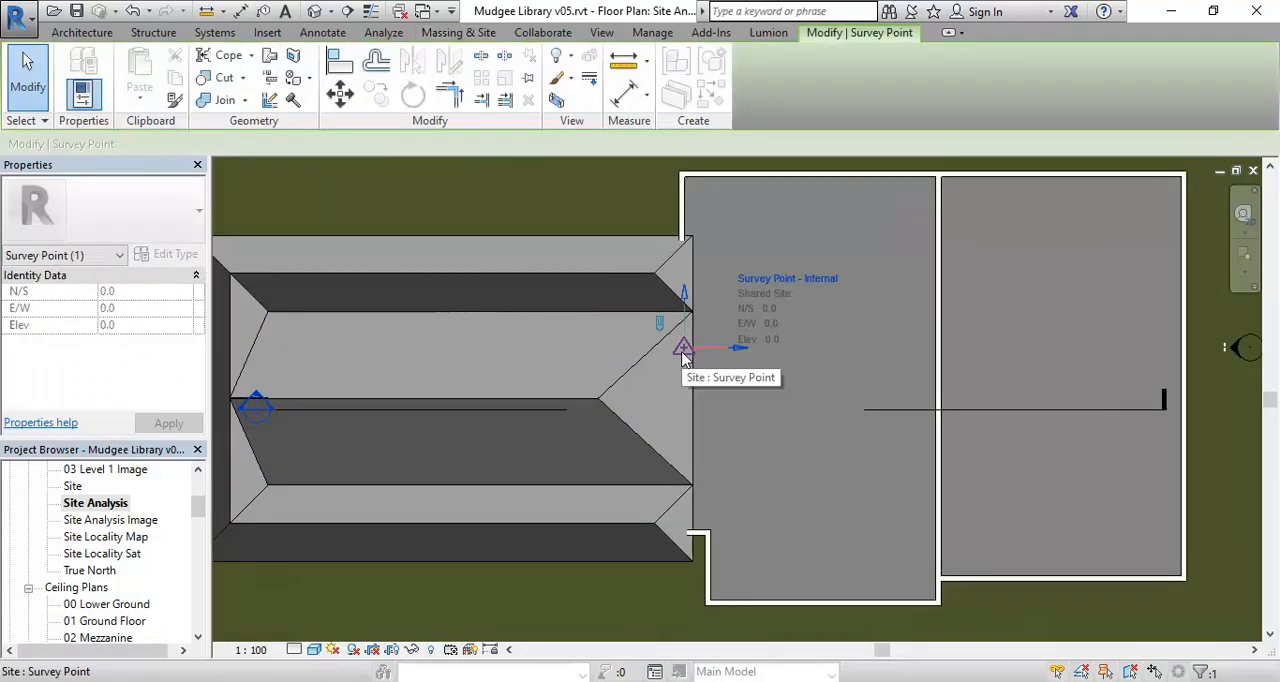
right_click(685, 358)
mouse_move(760, 354)
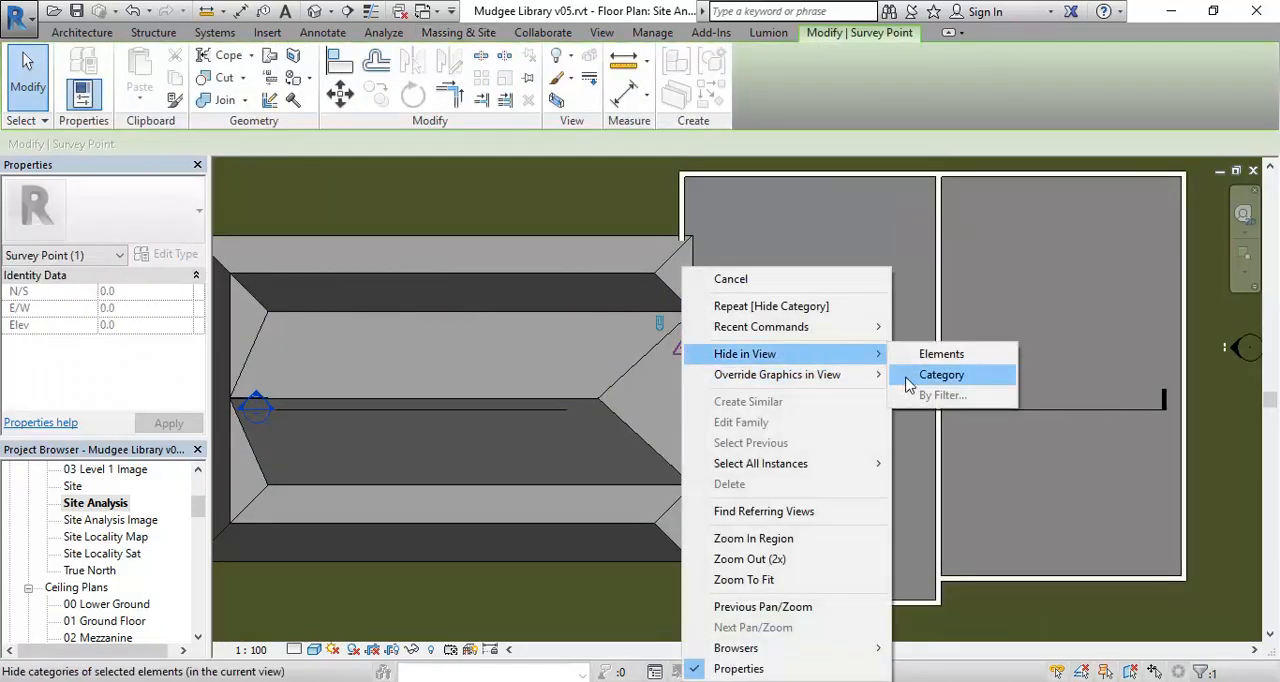
click(940, 374)
- Hide the category of the building elevation markers around the library in the Site Analysis plan
scroll(734, 411, down, 2)
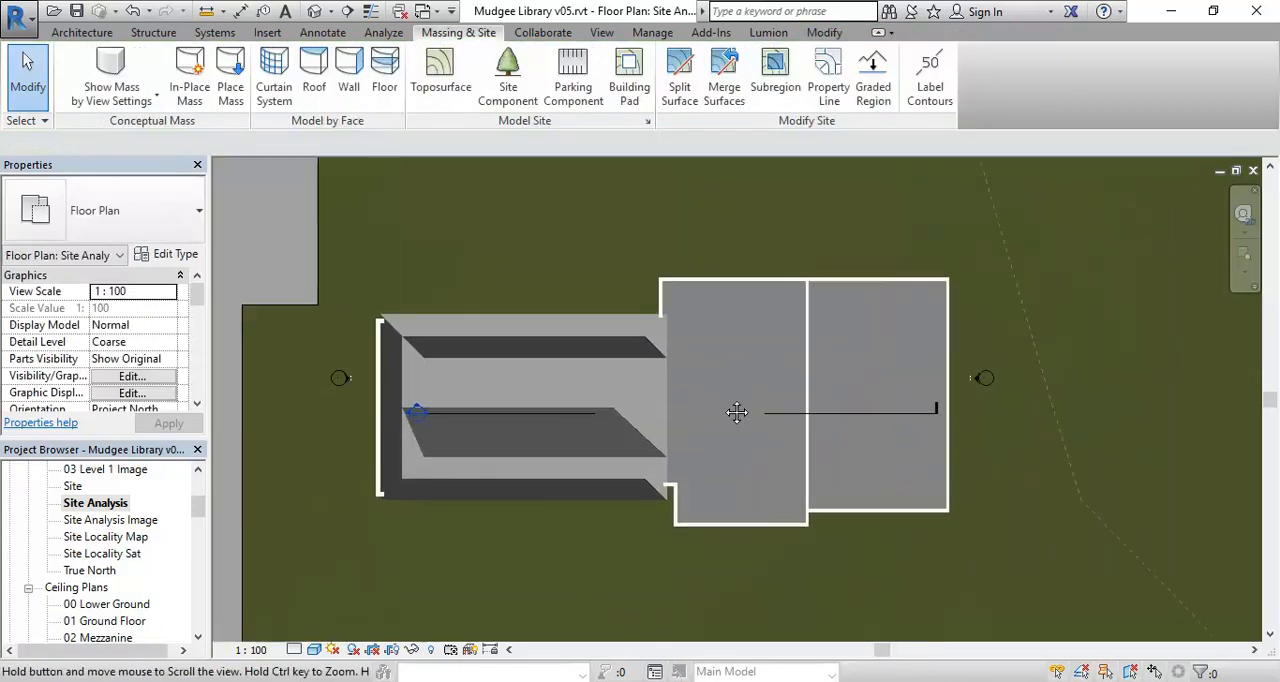
click(965, 385)
right_click(966, 382)
mouse_move(990, 354)
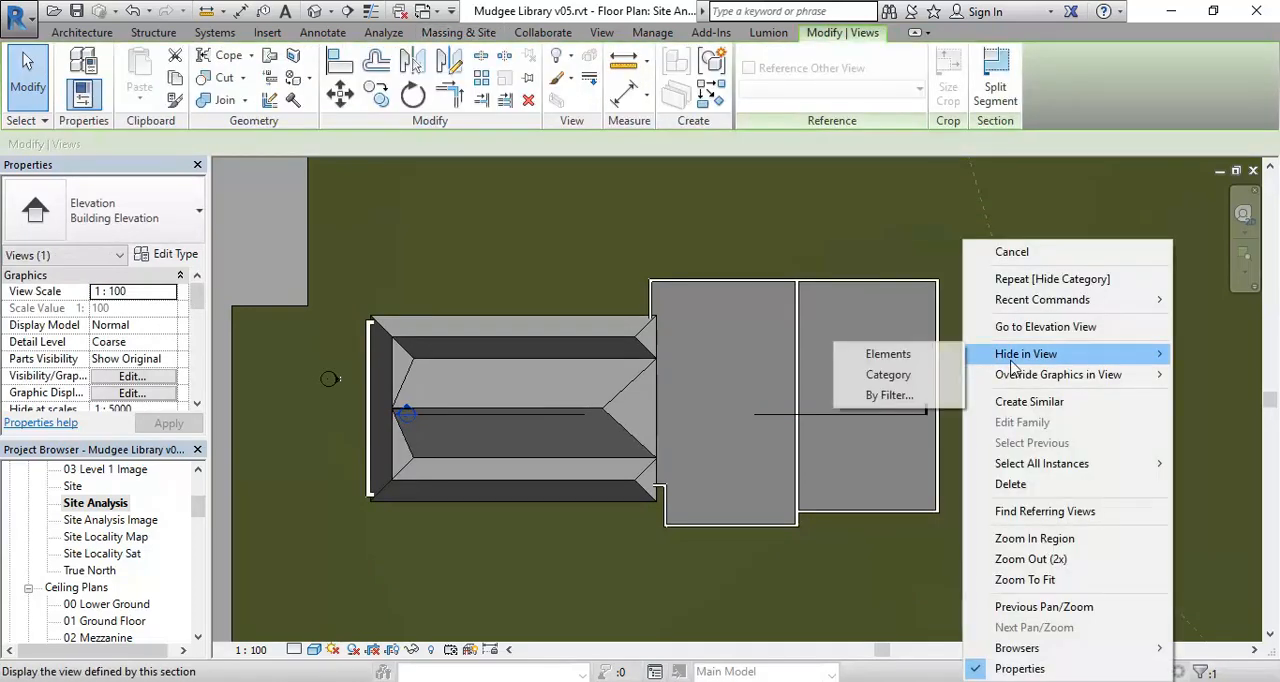
click(888, 375)
scroll(716, 392, down, 2)
scroll(716, 392, up, 1)
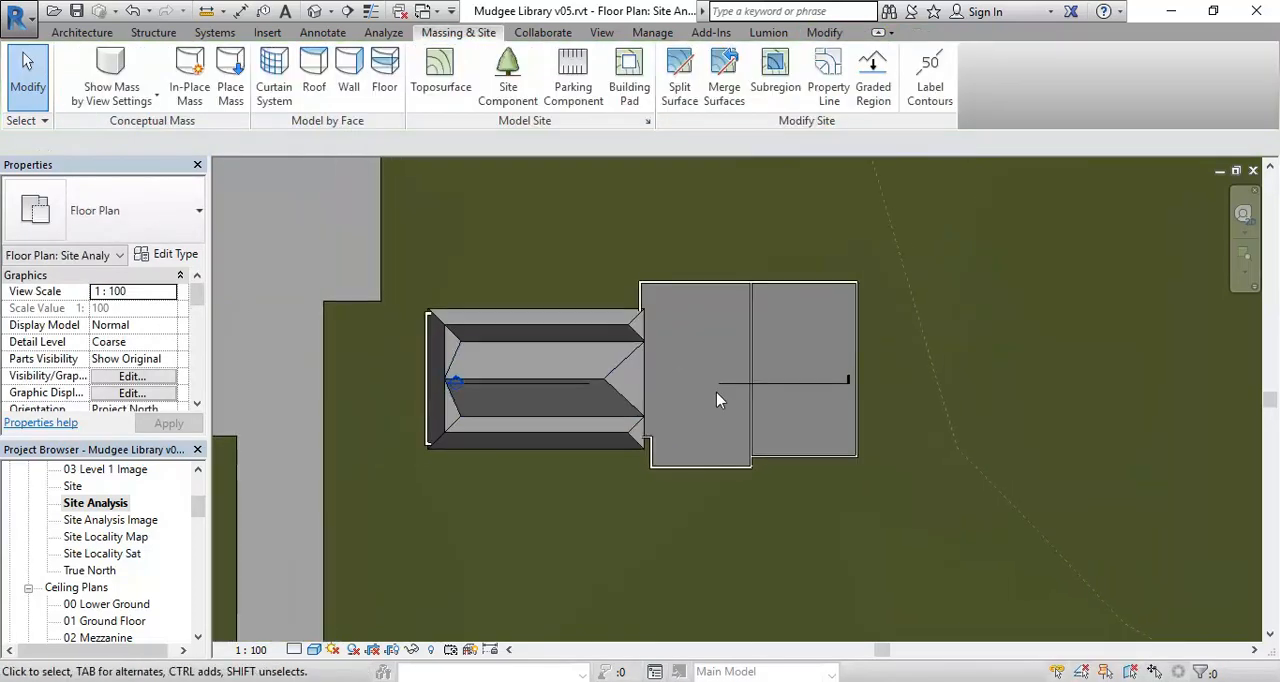
- Hide the category of the building section marker crossing the library in the Site Analysis plan
click(720, 385)
right_click(725, 392)
mouse_move(771, 354)
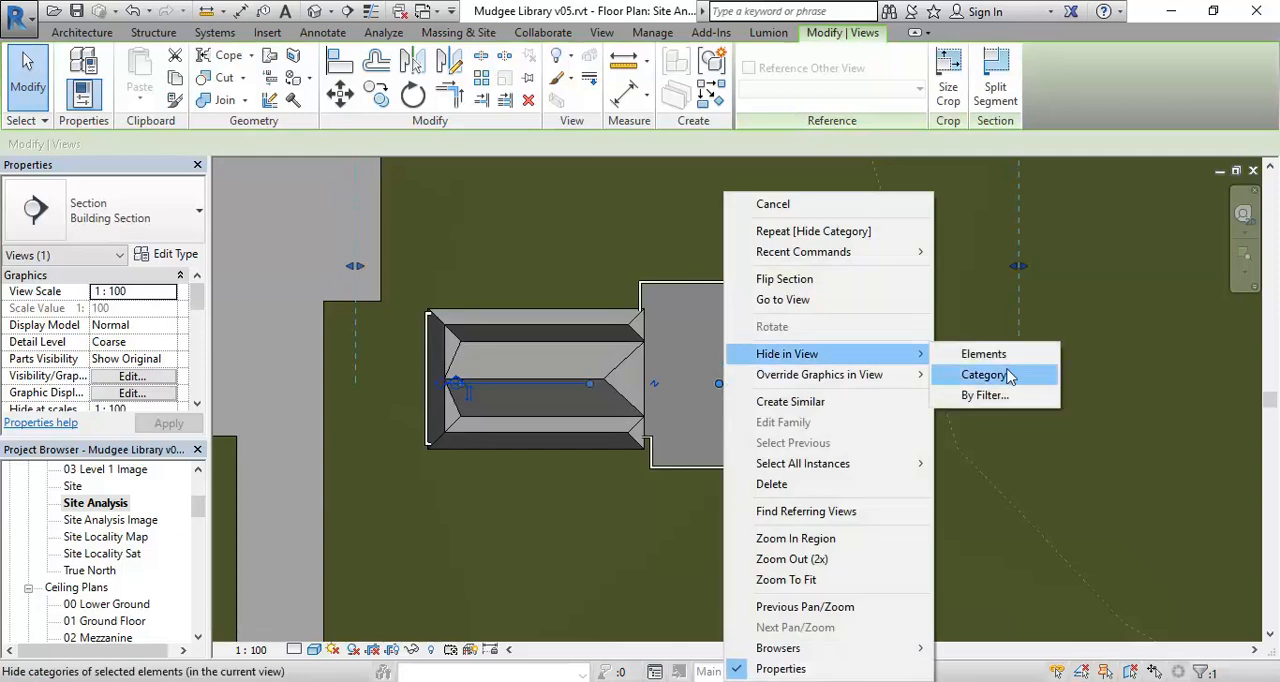
click(940, 374)
- Examine the Site Analysis plan, checking the library, surrounding streets and terrain for remaining markers
scroll(709, 466, down, 4)
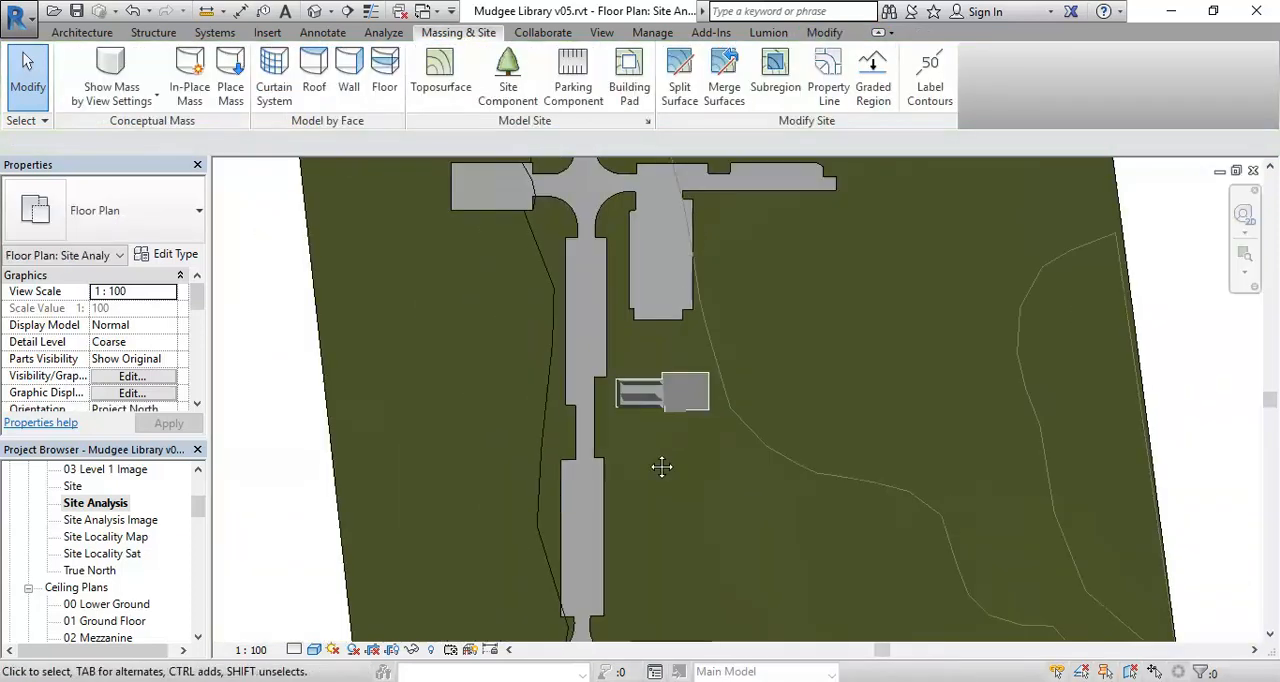
scroll(660, 470, down, 3)
scroll(677, 472, up, 5)
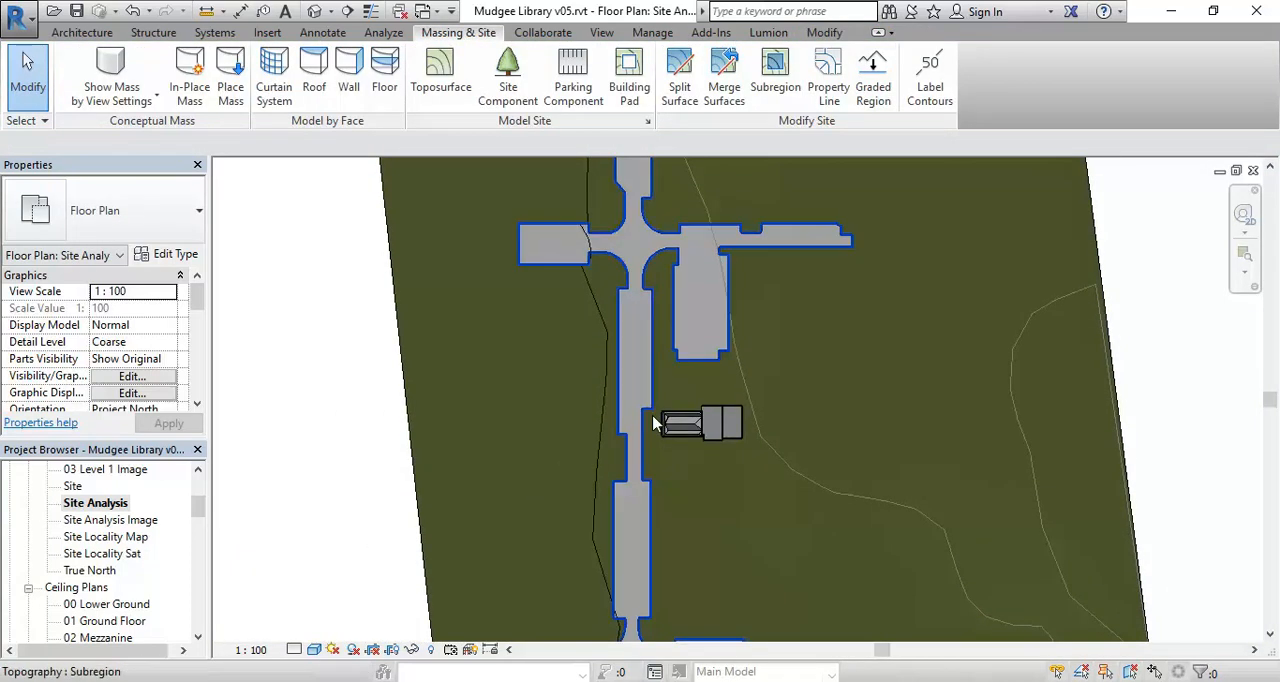
scroll(677, 472, up, 2)
scroll(677, 472, down, 4)
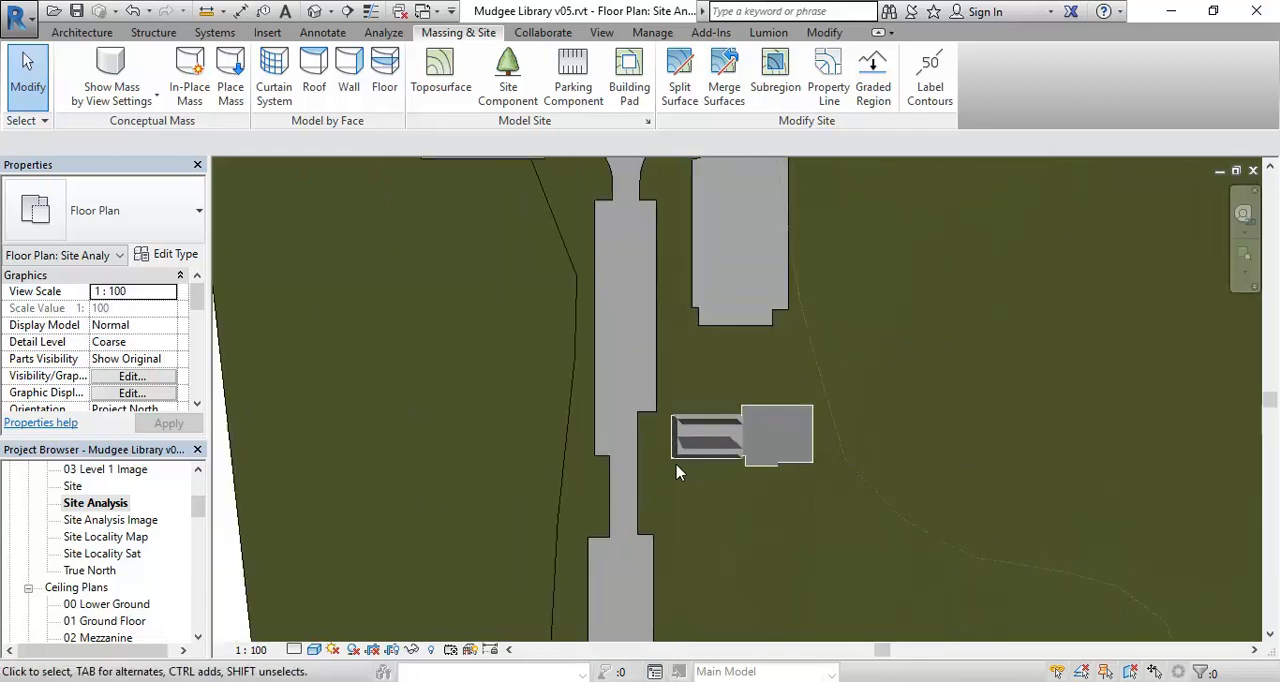
scroll(677, 472, down, 3)
scroll(551, 472, up, 1)
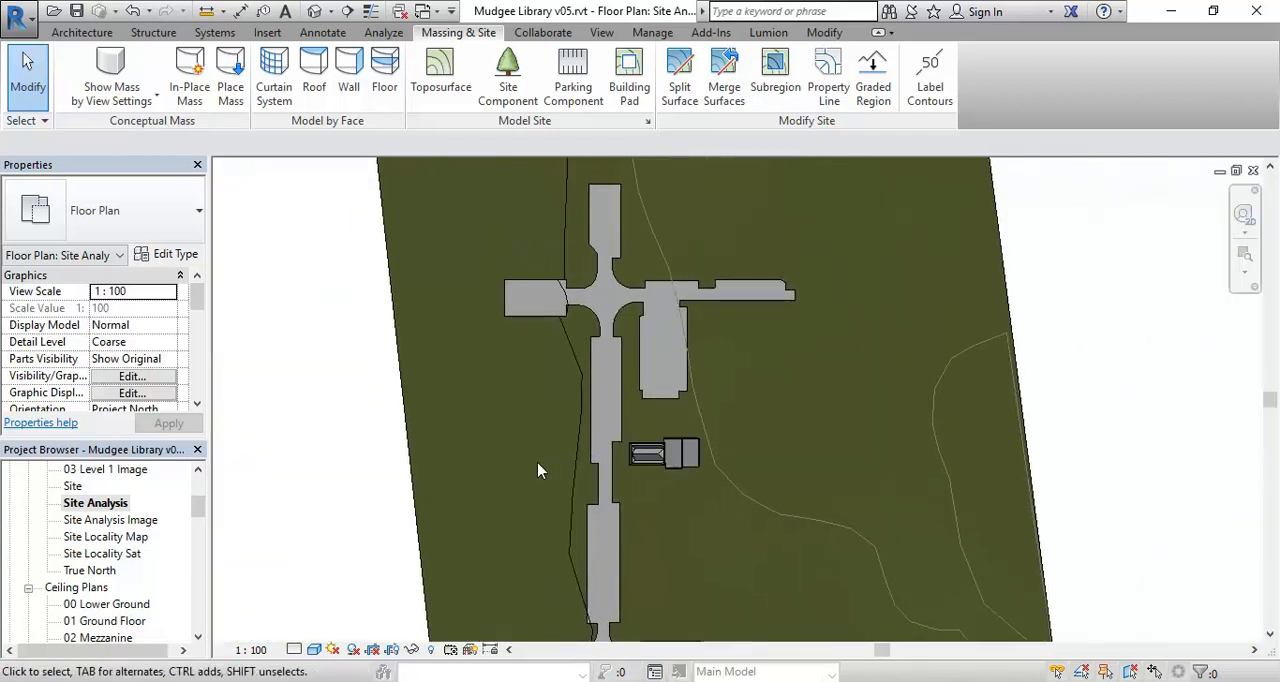
scroll(538, 470, up, 1)
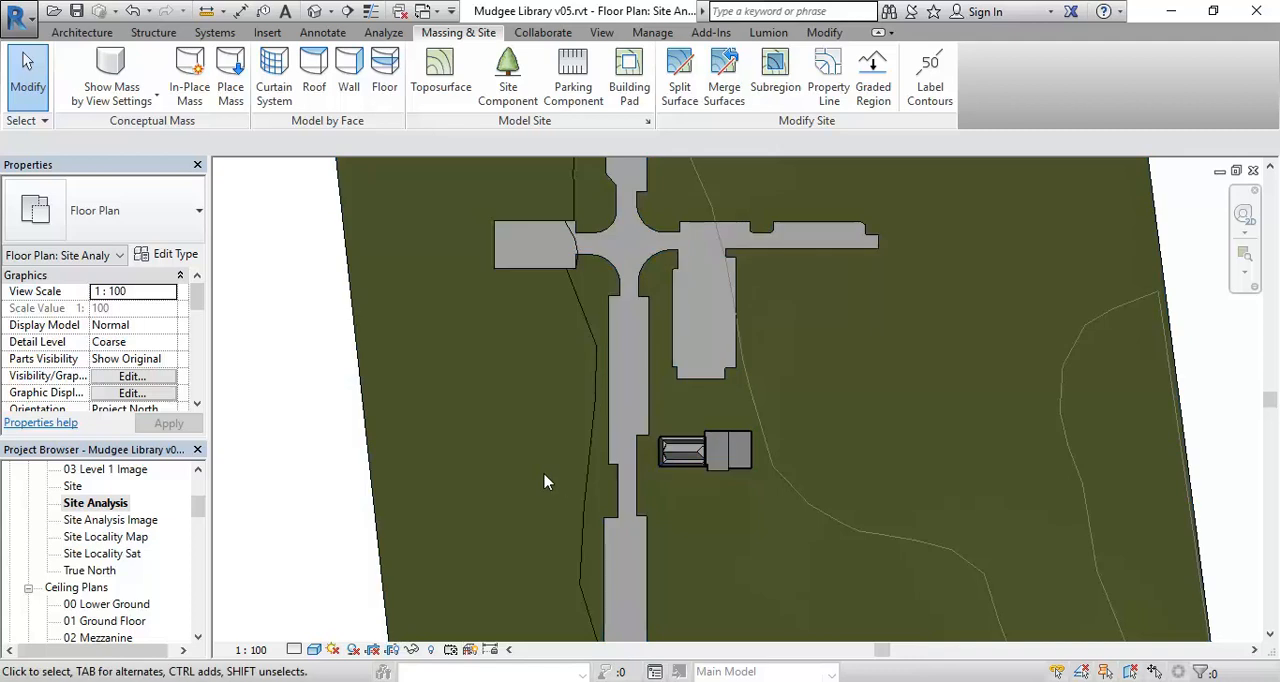
scroll(566, 417, down, 1)
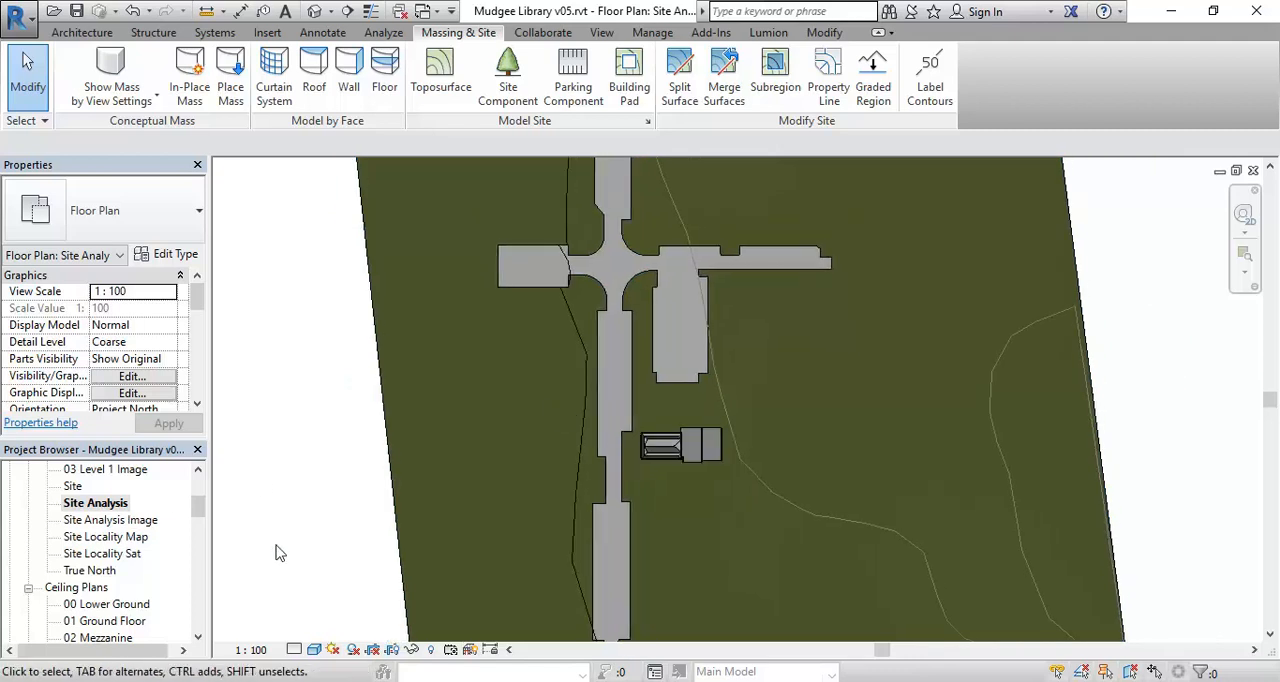
- Open the Site Analysis Image floor plan and inspect the satellite-image buildings across the street from the library
double_click(99, 522)
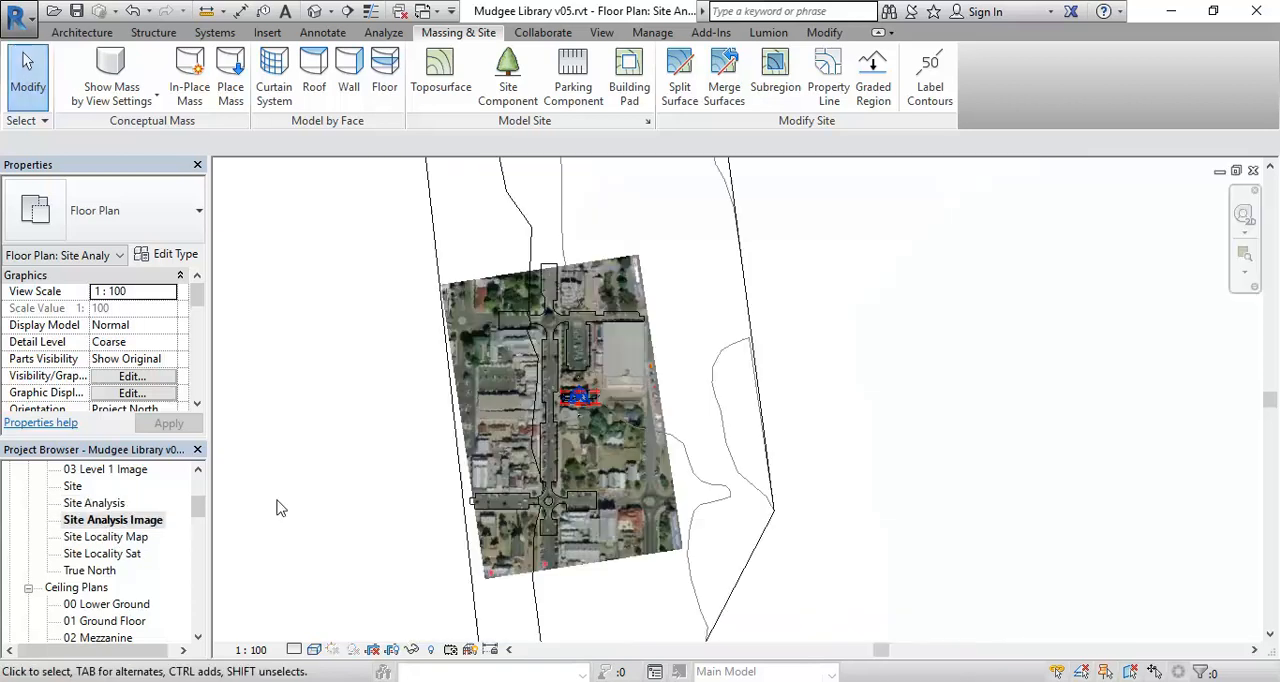
click(116, 528)
scroll(450, 400, up, 3)
scroll(452, 410, up, 5)
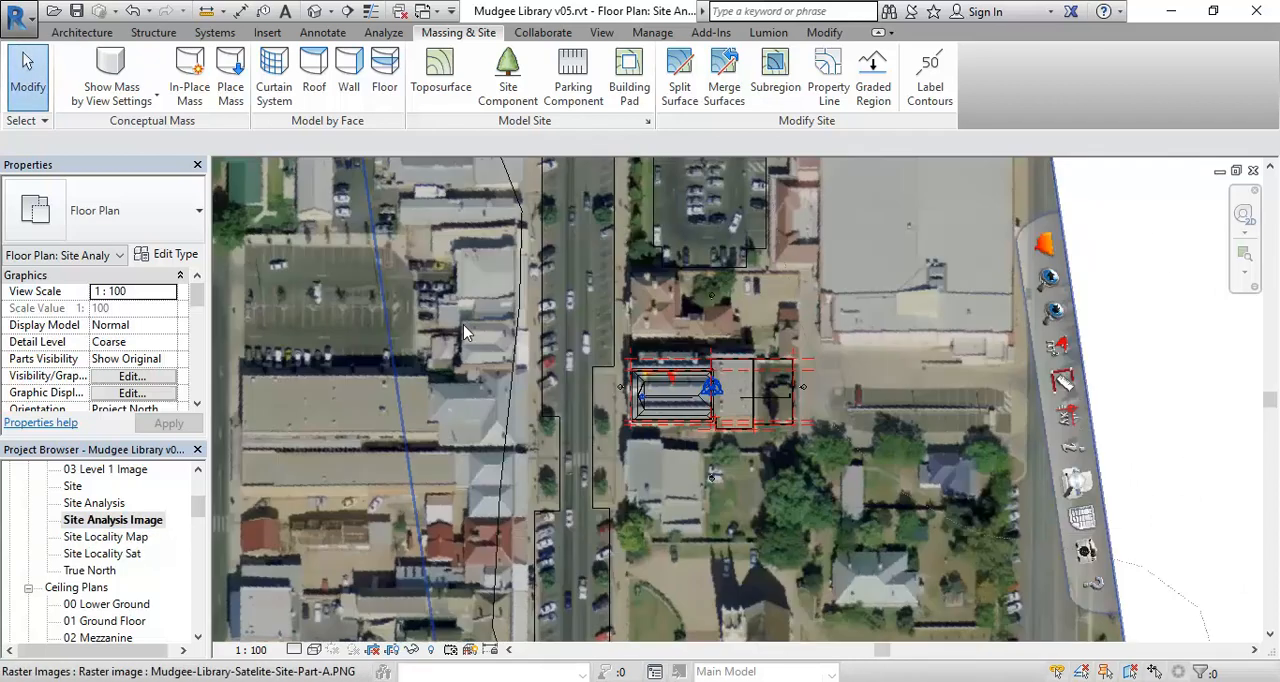
scroll(455, 445, up, 4)
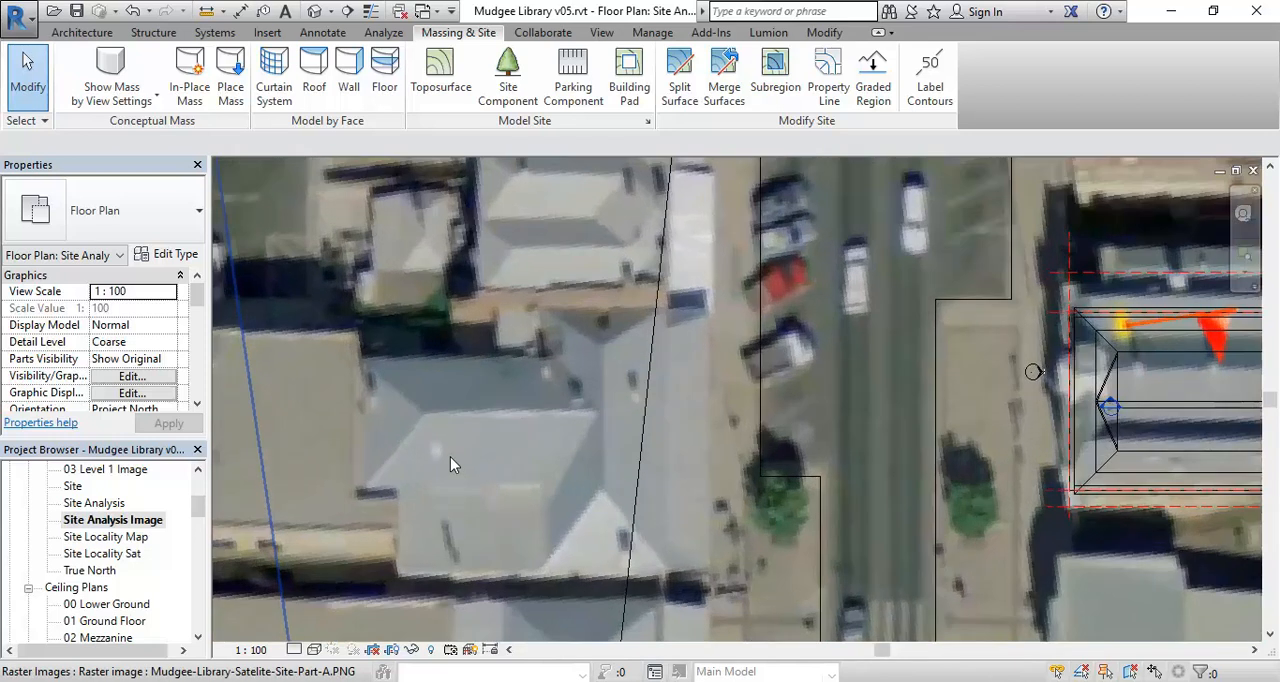
middle_drag(476, 453, 534, 424)
scroll(449, 438, down, 1)
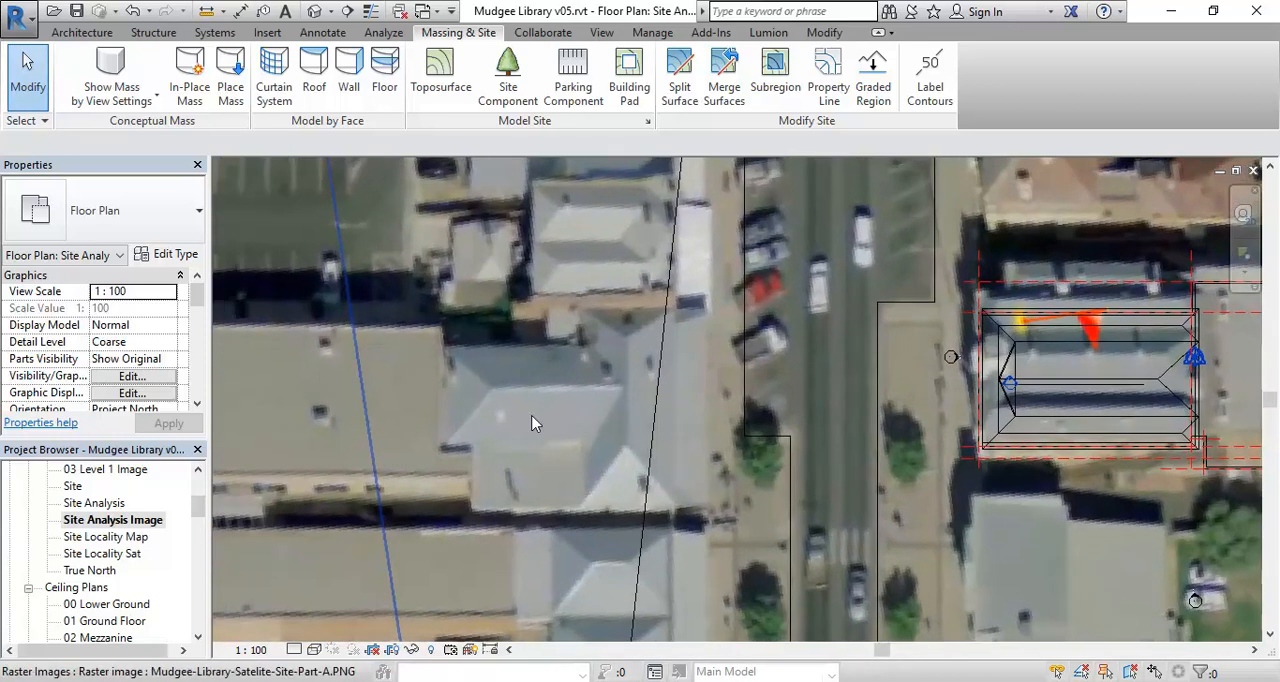
- Start a Model In-Place component in the Site Analysis Image plan
click(96, 32)
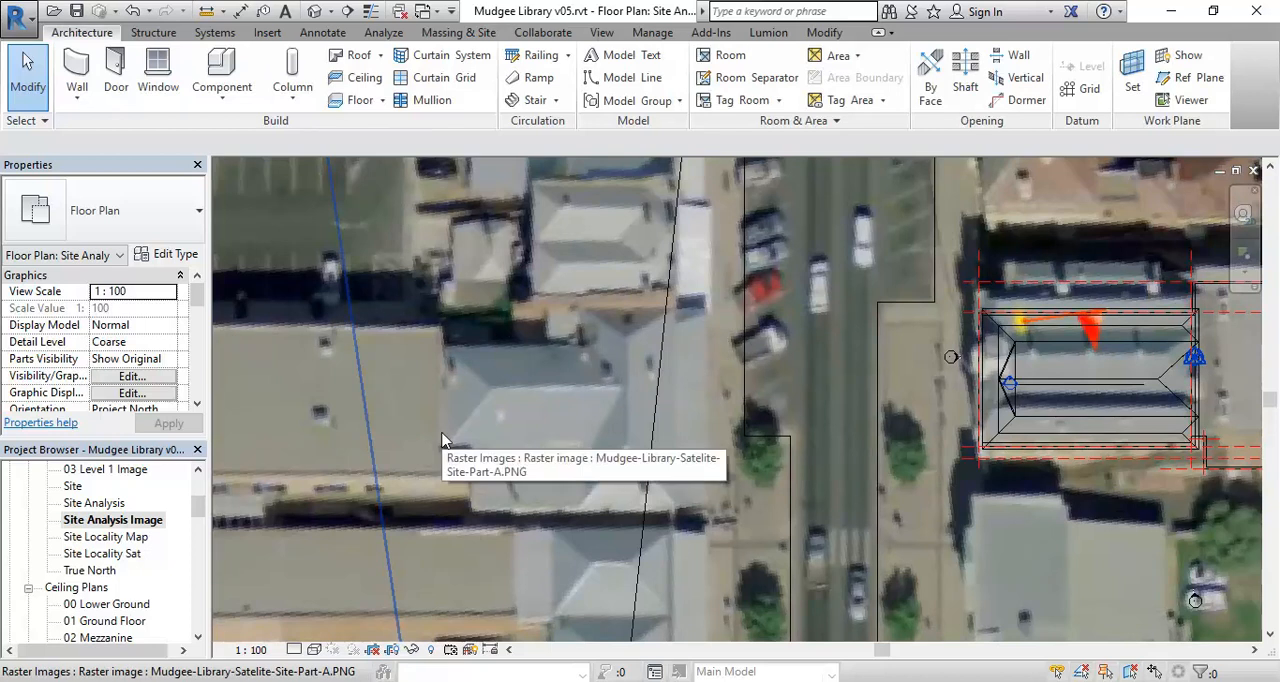
click(100, 521)
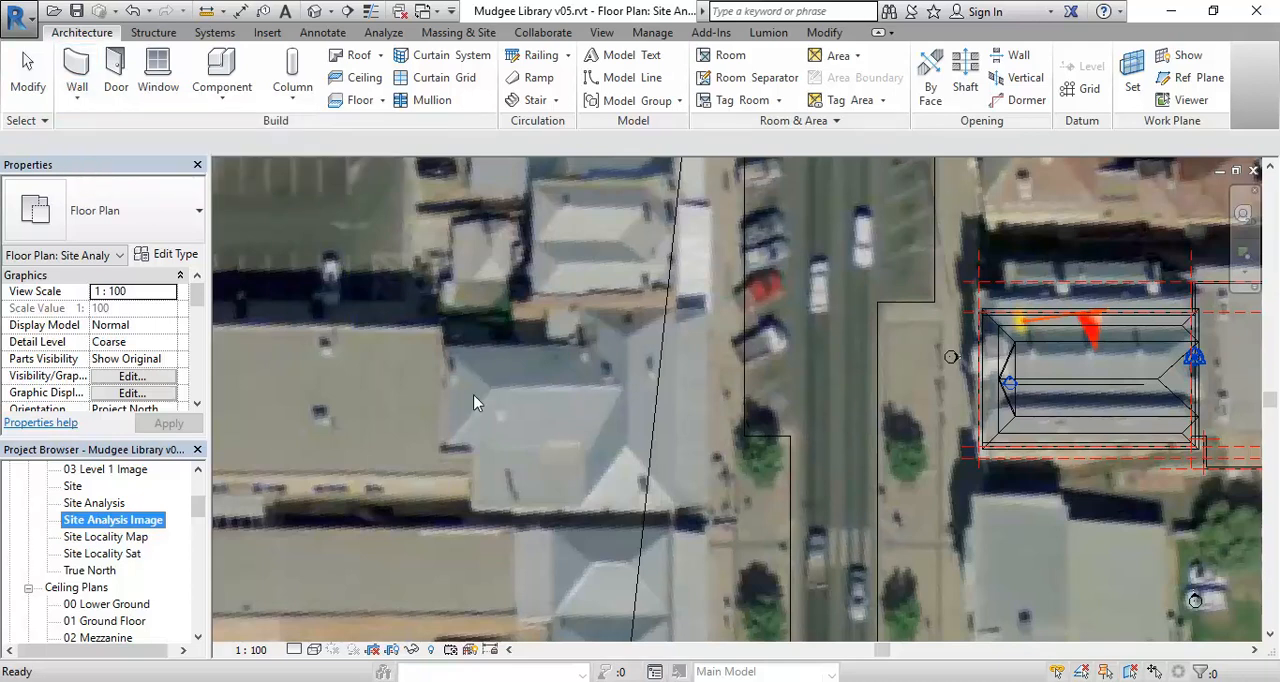
click(222, 92)
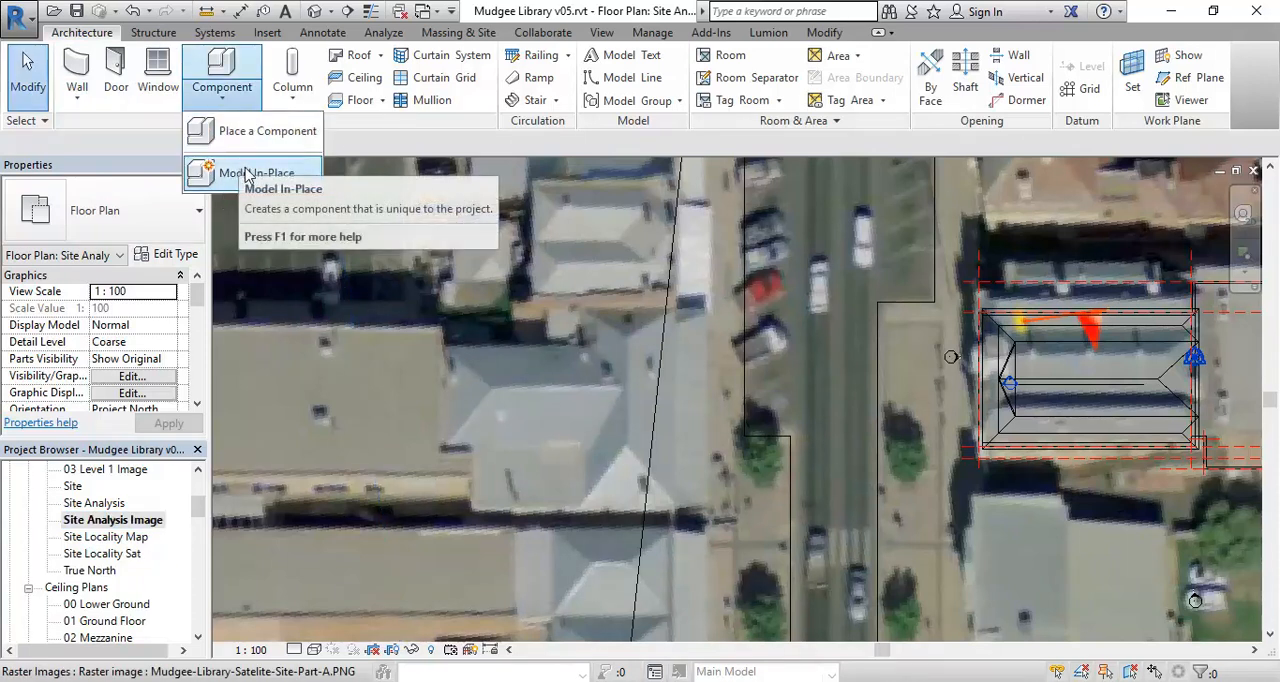
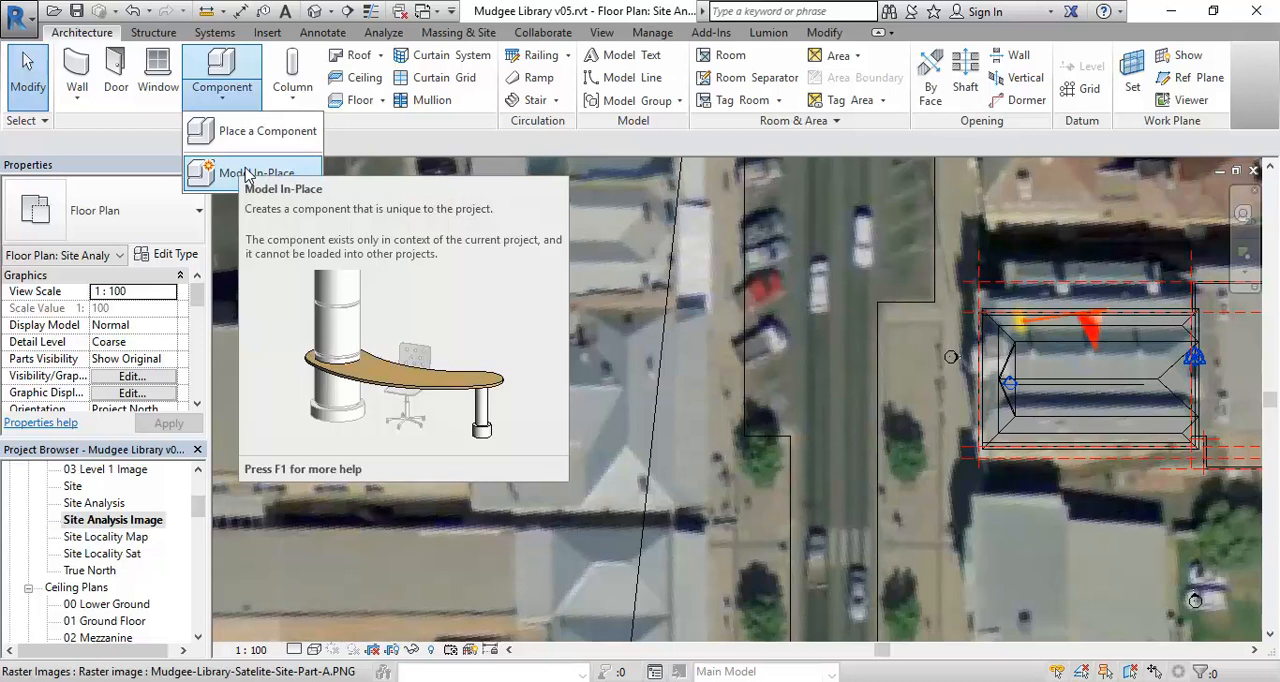
- Create the in-place component in the Generic Models category and name it Neighbouring Buildings
click(249, 176)
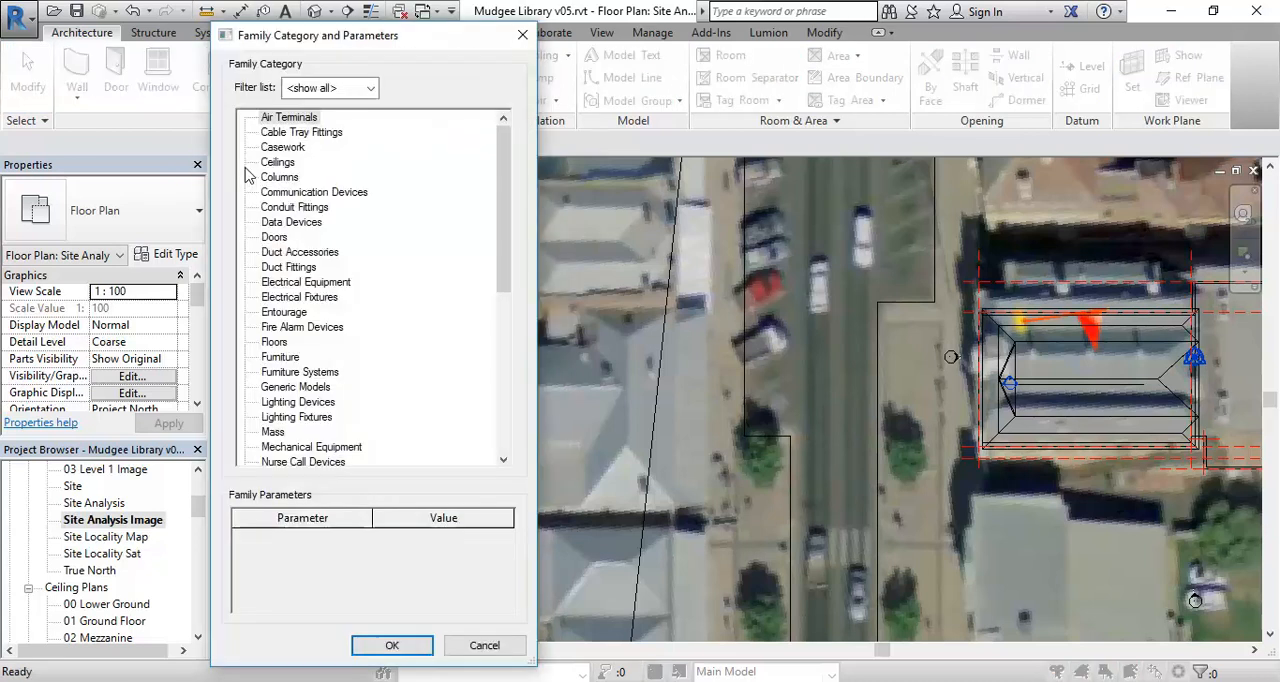
drag(503, 170, 503, 214)
click(296, 298)
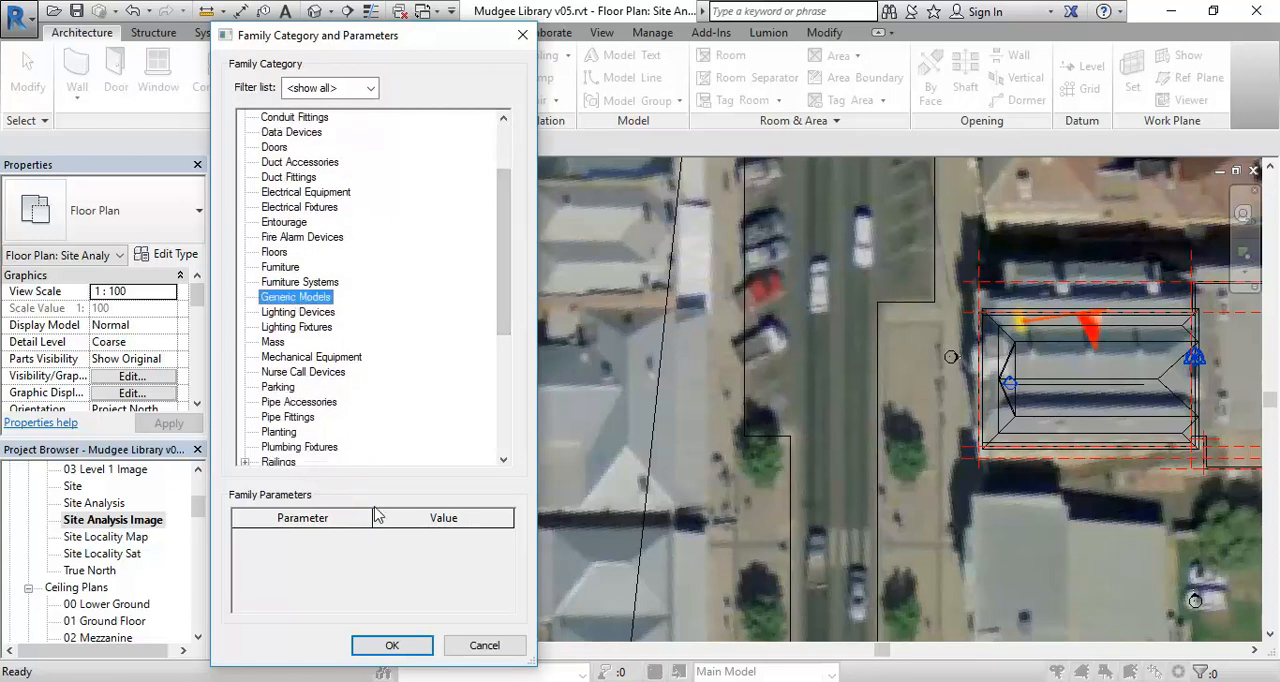
click(405, 646)
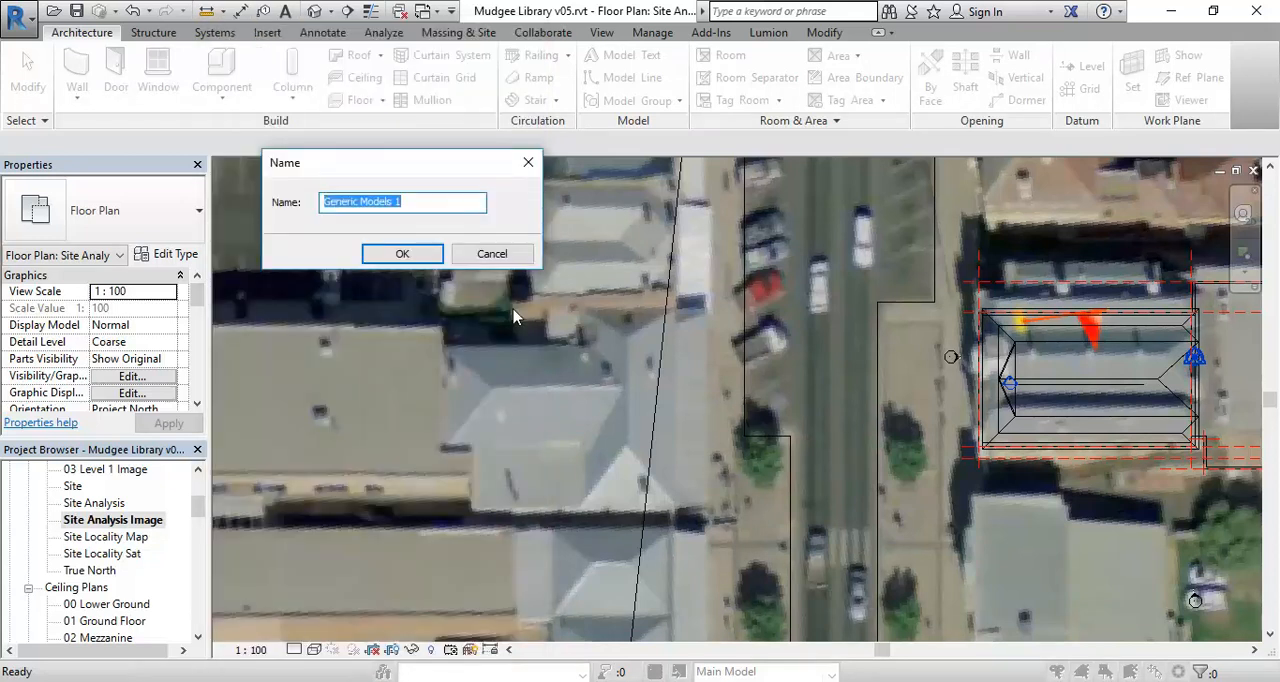
text(Neighbouring Buildings)
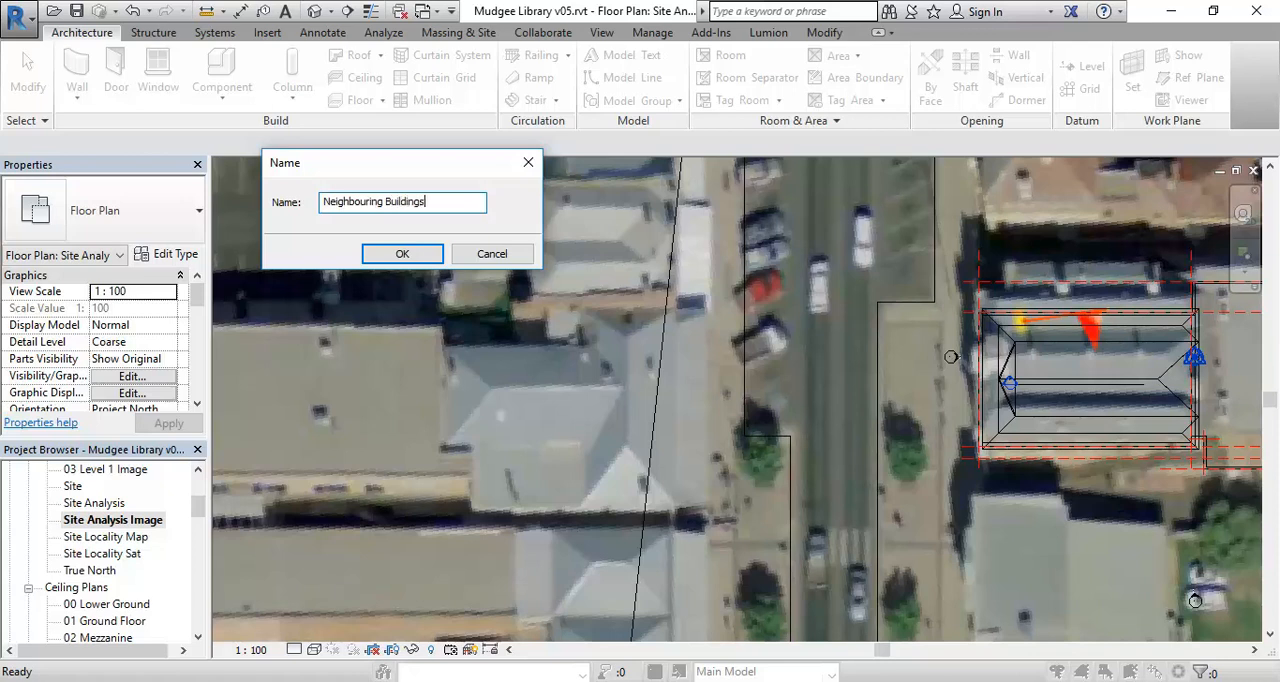
click(408, 251)
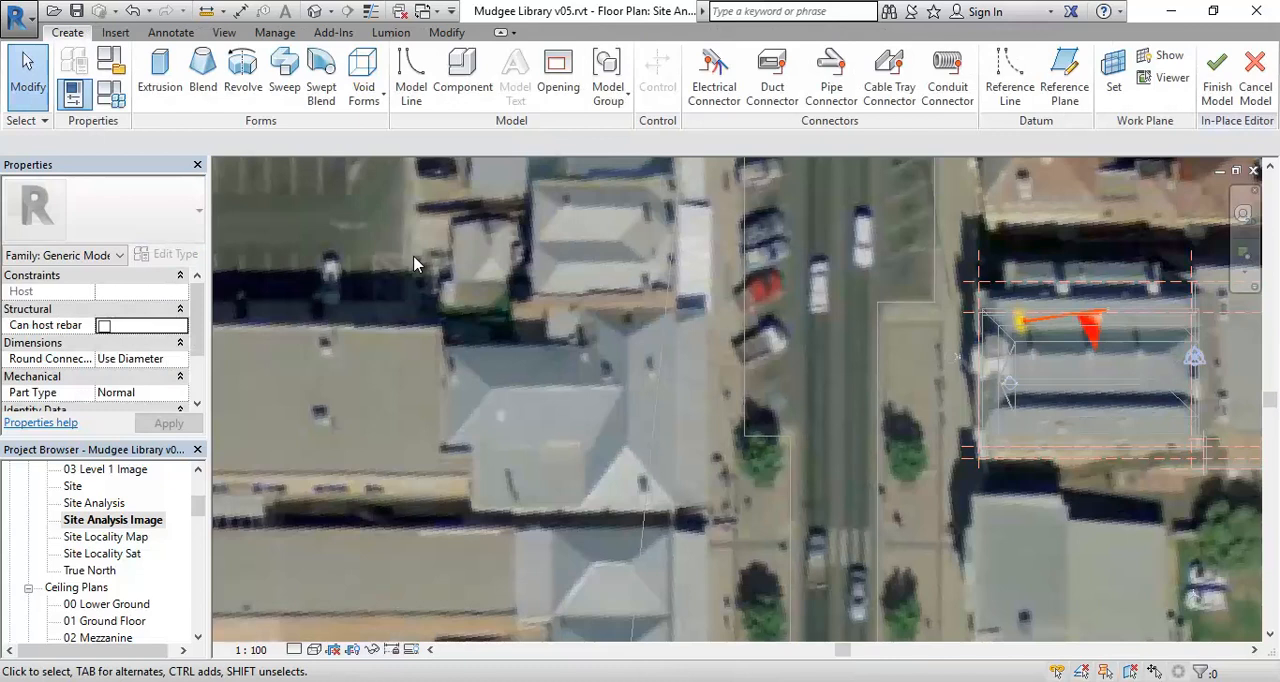
- Start a solid extrusion in the in-place component and set its Extrusion End to 10000
scroll(190, 312, down, 3)
scroll(190, 312, up, 3)
click(160, 75)
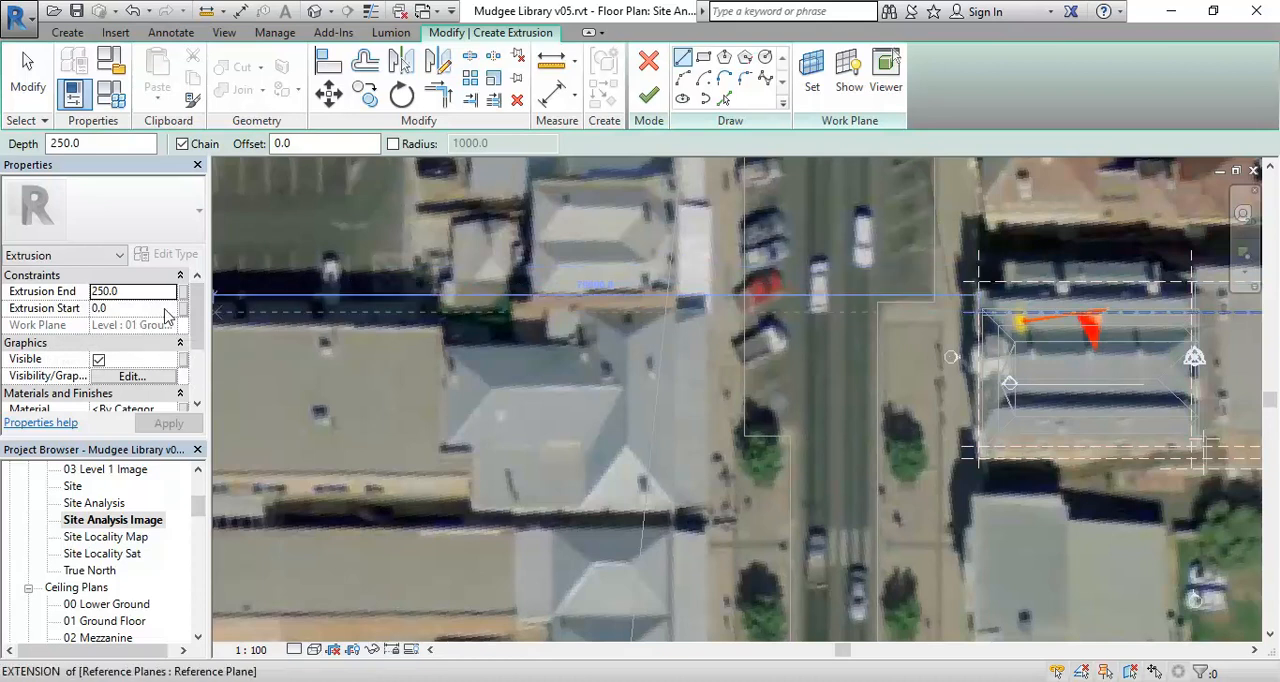
click(131, 292)
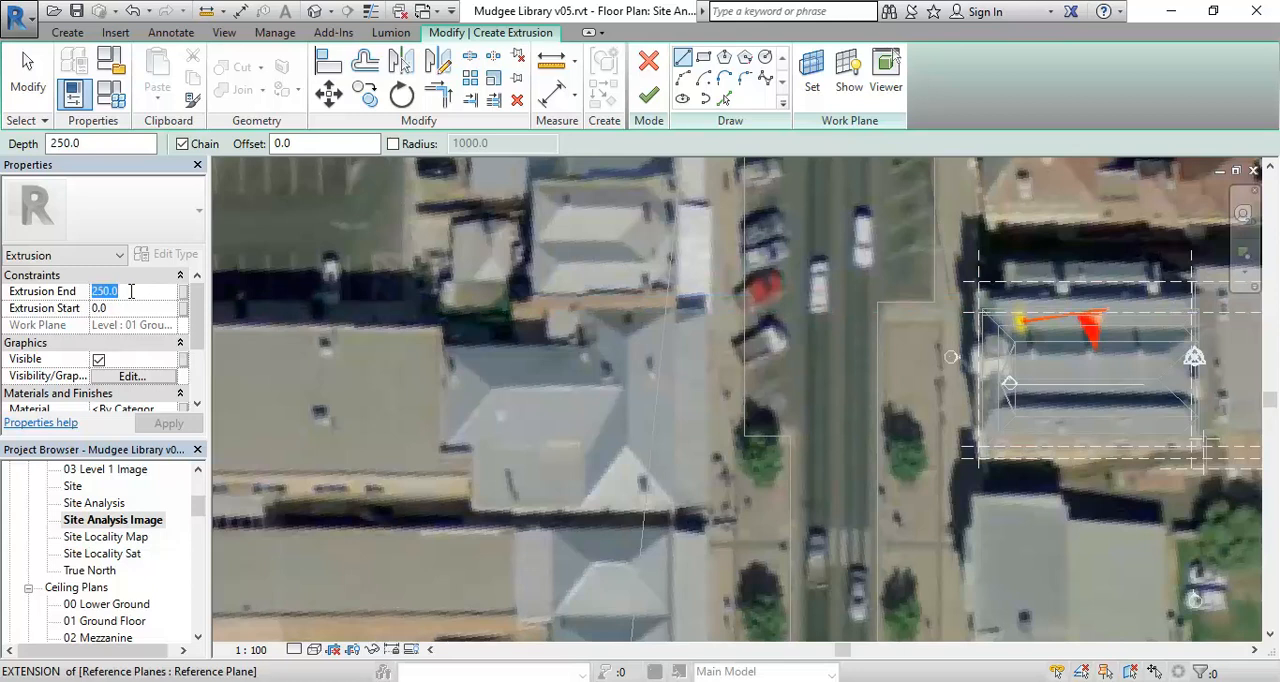
text(1)
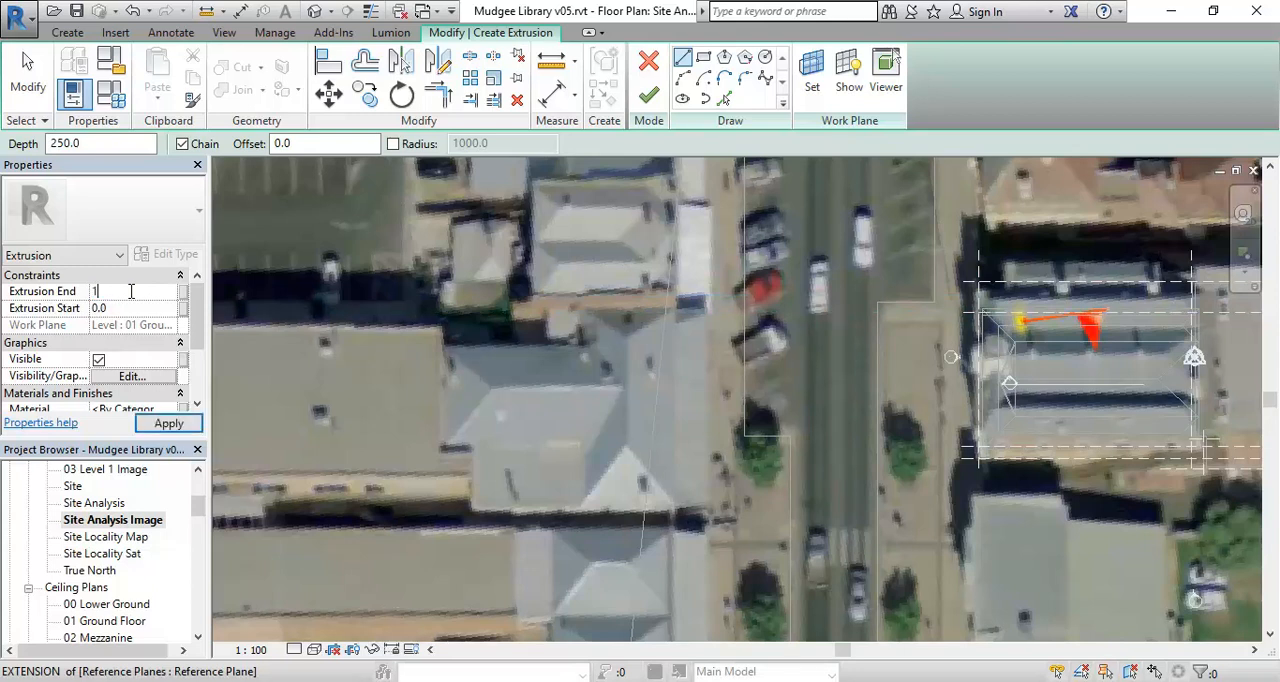
text(0000)
key(Return)
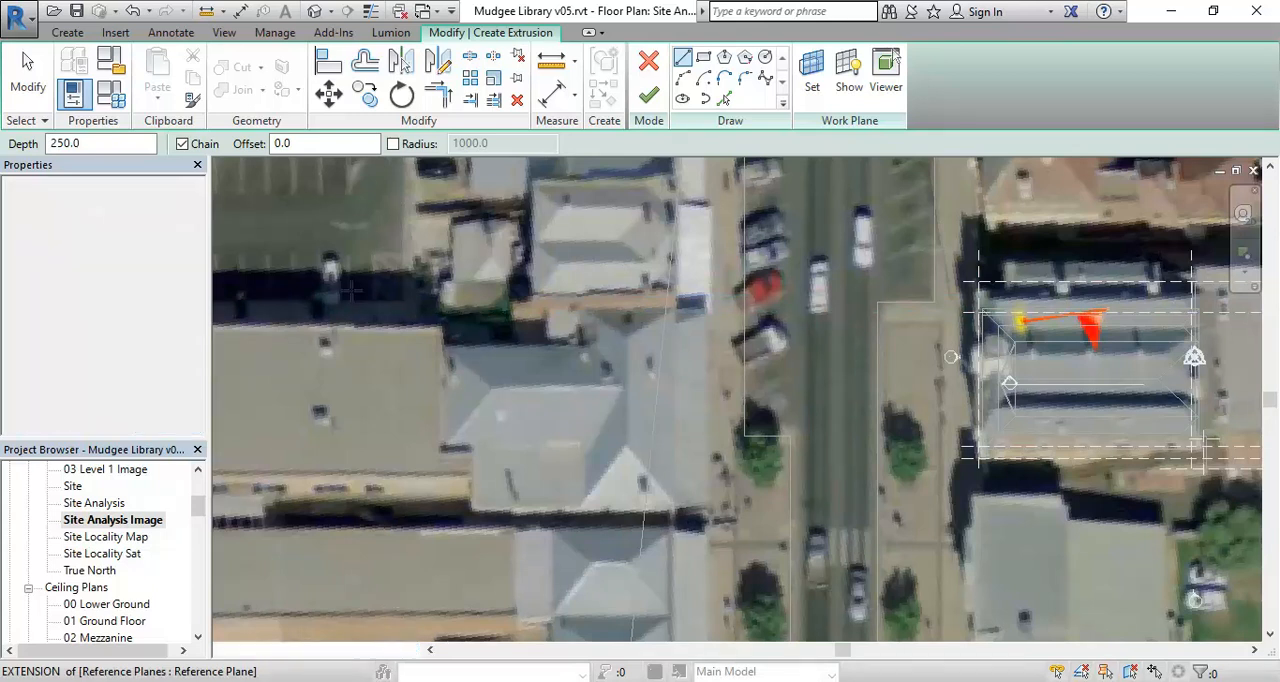
- Trace the northern and street-side roof edges of the building opposite the library, starting with lines about 14200 and 4200 long
middle_drag(518, 339, 534, 303)
scroll(534, 303, up, 1)
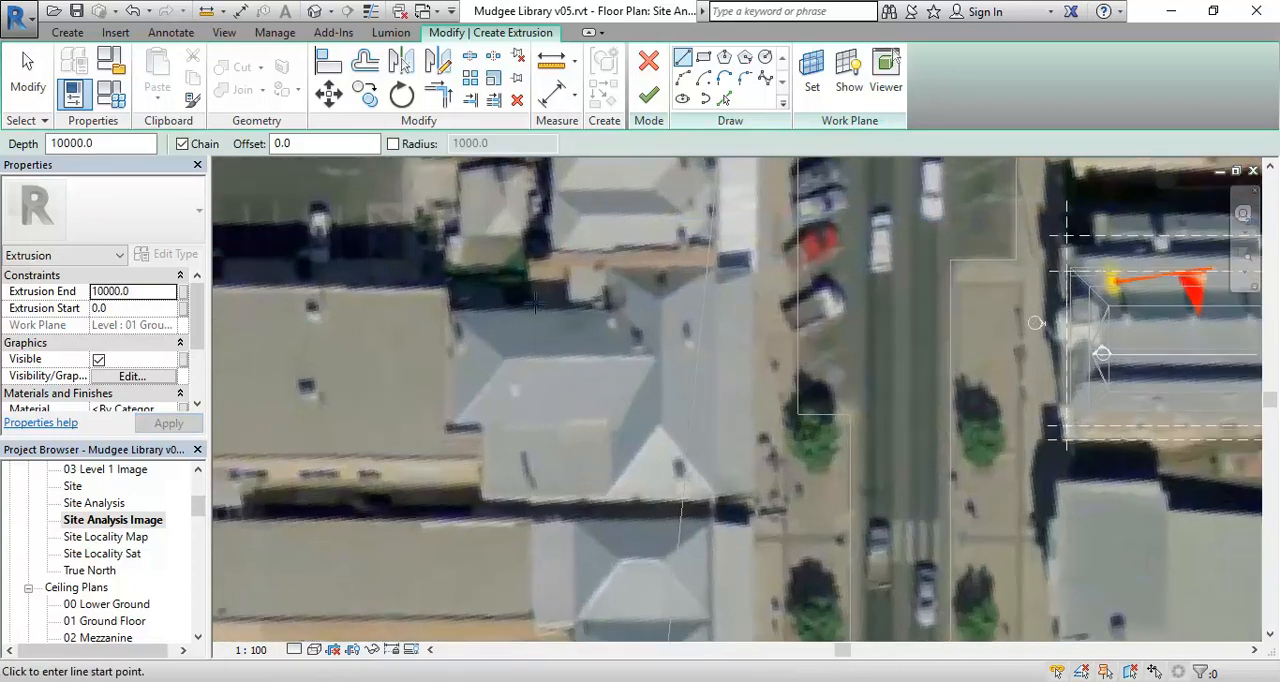
scroll(456, 320, up, 2)
click(459, 267)
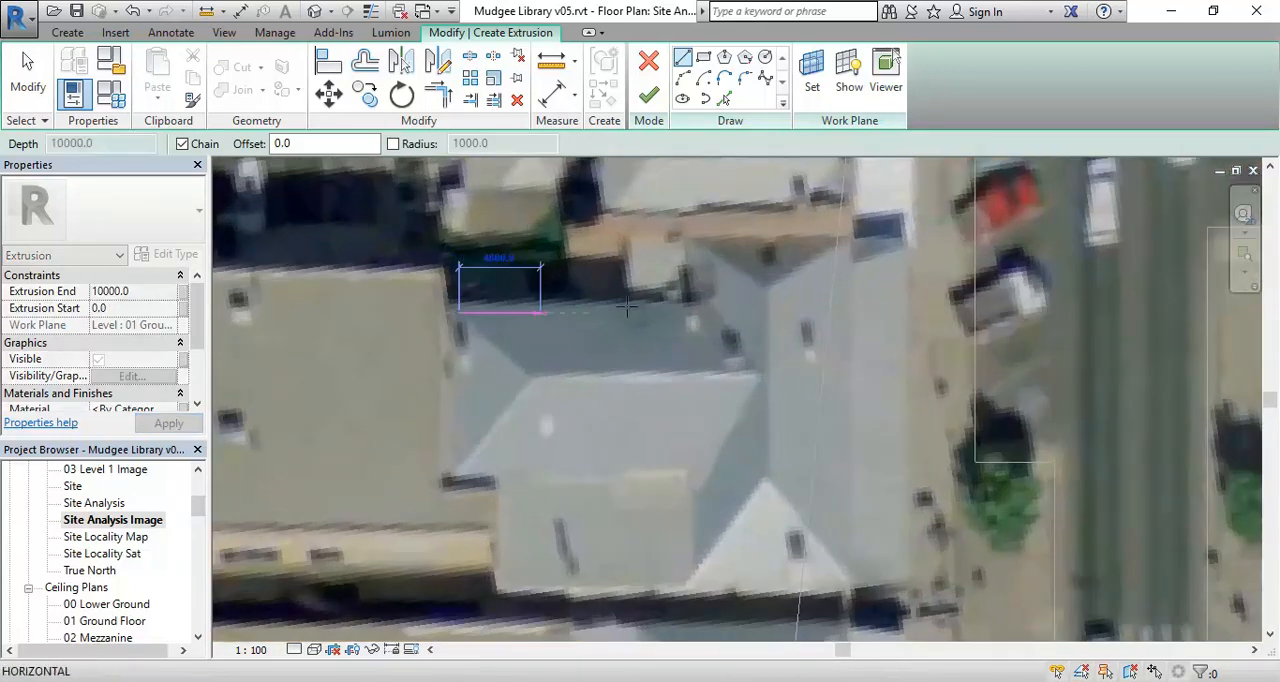
click(700, 312)
click(700, 241)
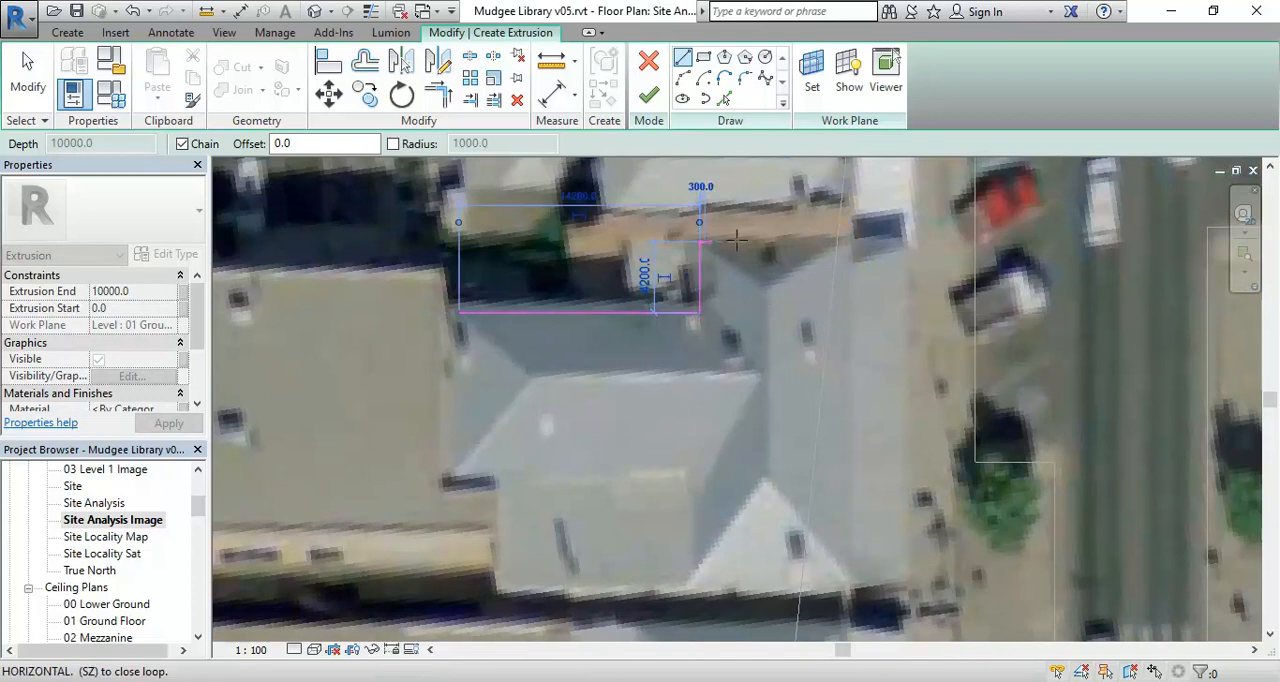
click(840, 241)
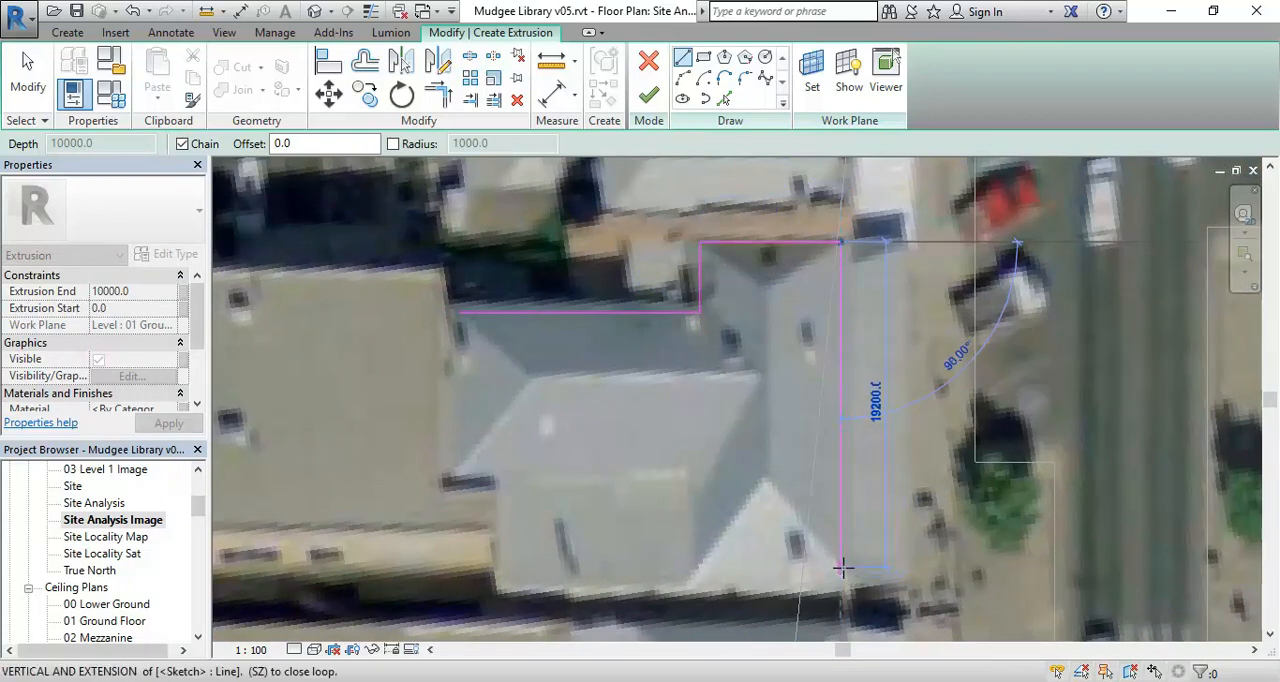
scroll(846, 568, up, 1)
click(820, 563)
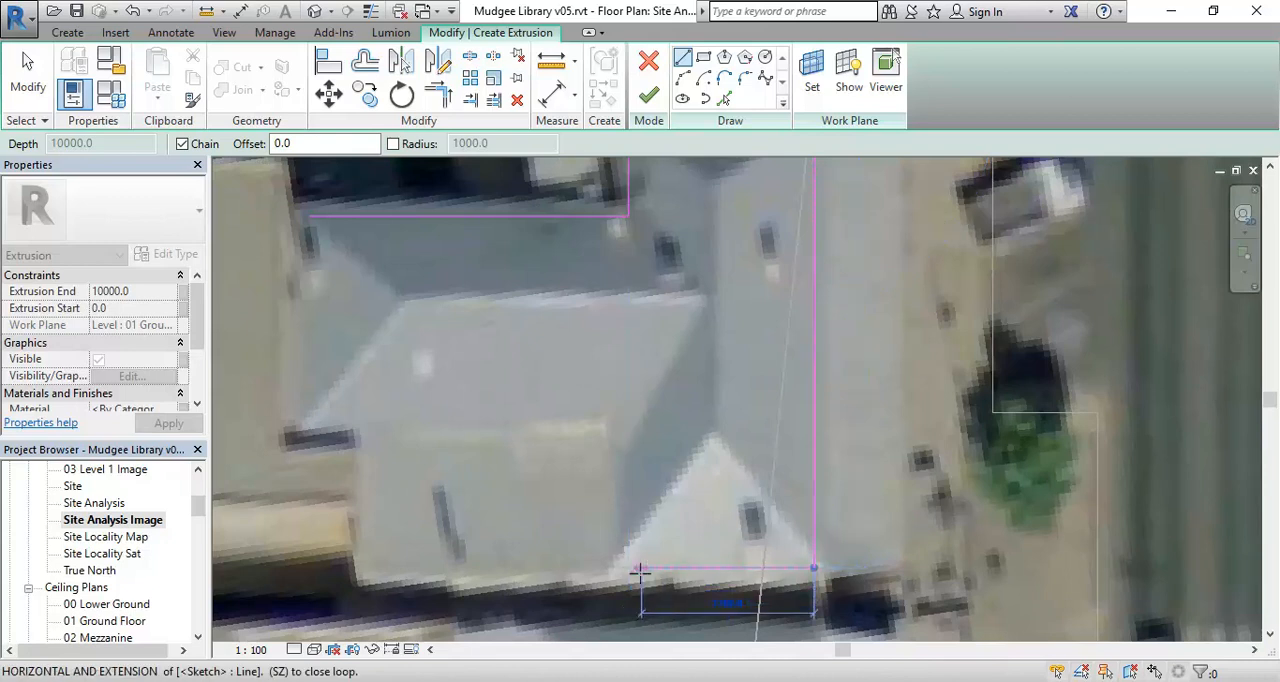
- Trace the stepped southern and rear edges to close the building outline, and finish the extrusion
scroll(640, 571, down, 2)
scroll(654, 571, up, 2)
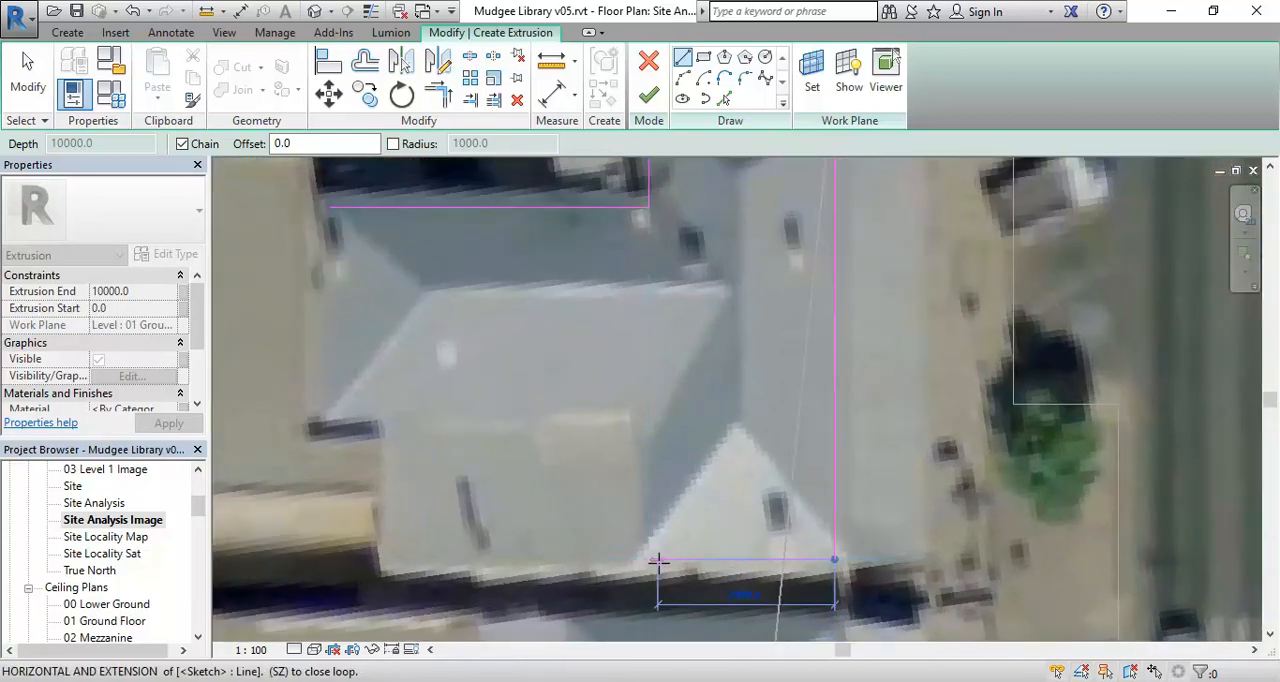
click(657, 561)
click(657, 411)
click(329, 411)
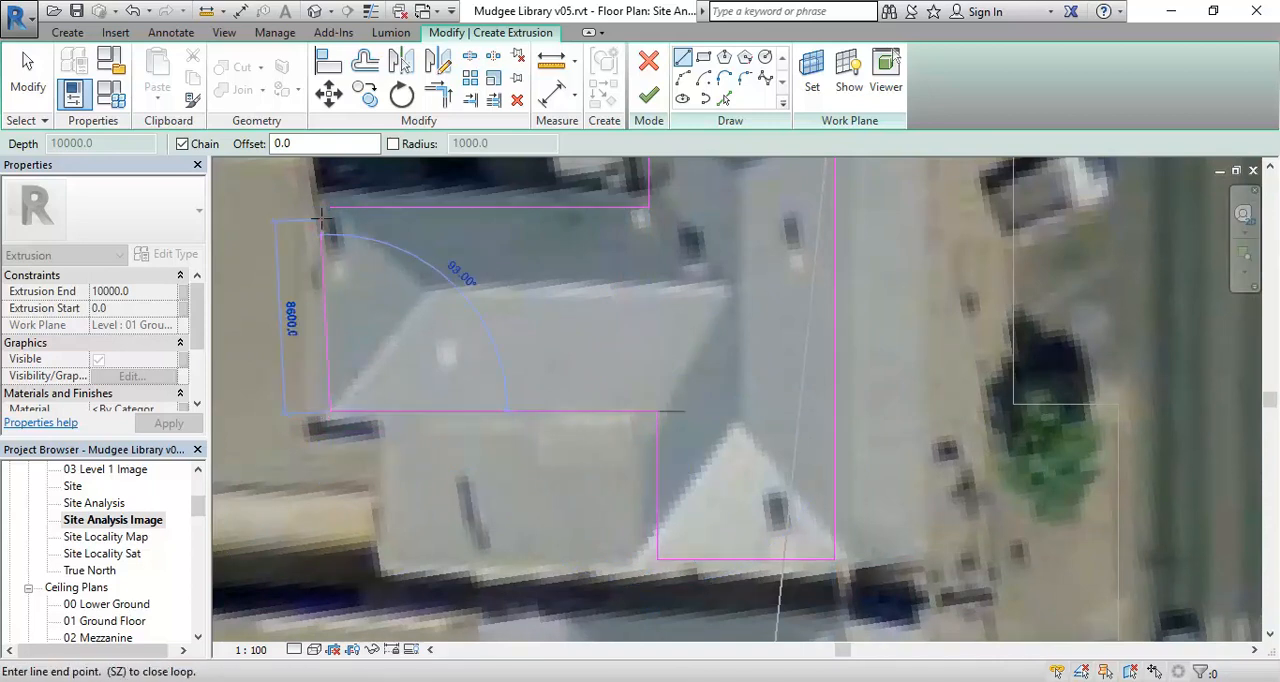
click(329, 209)
scroll(480, 332, down, 1)
middle_drag(480, 332, 463, 403)
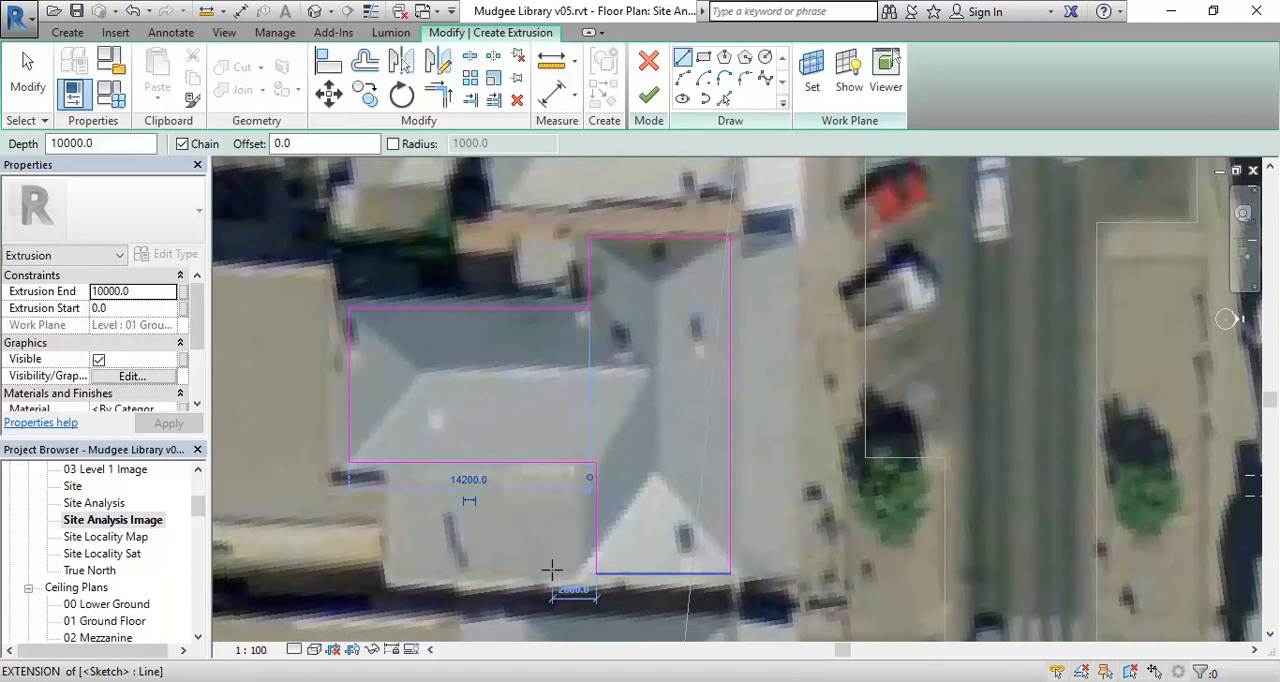
click(651, 95)
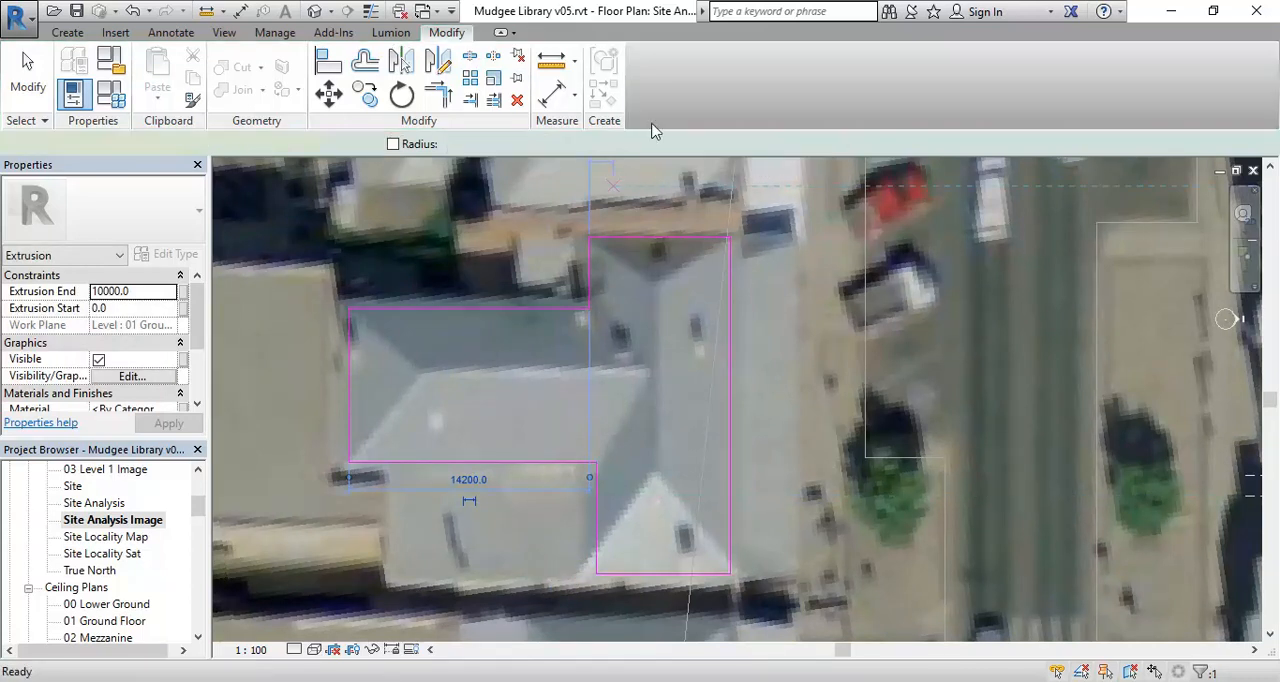
scroll(520, 463, down, 5)
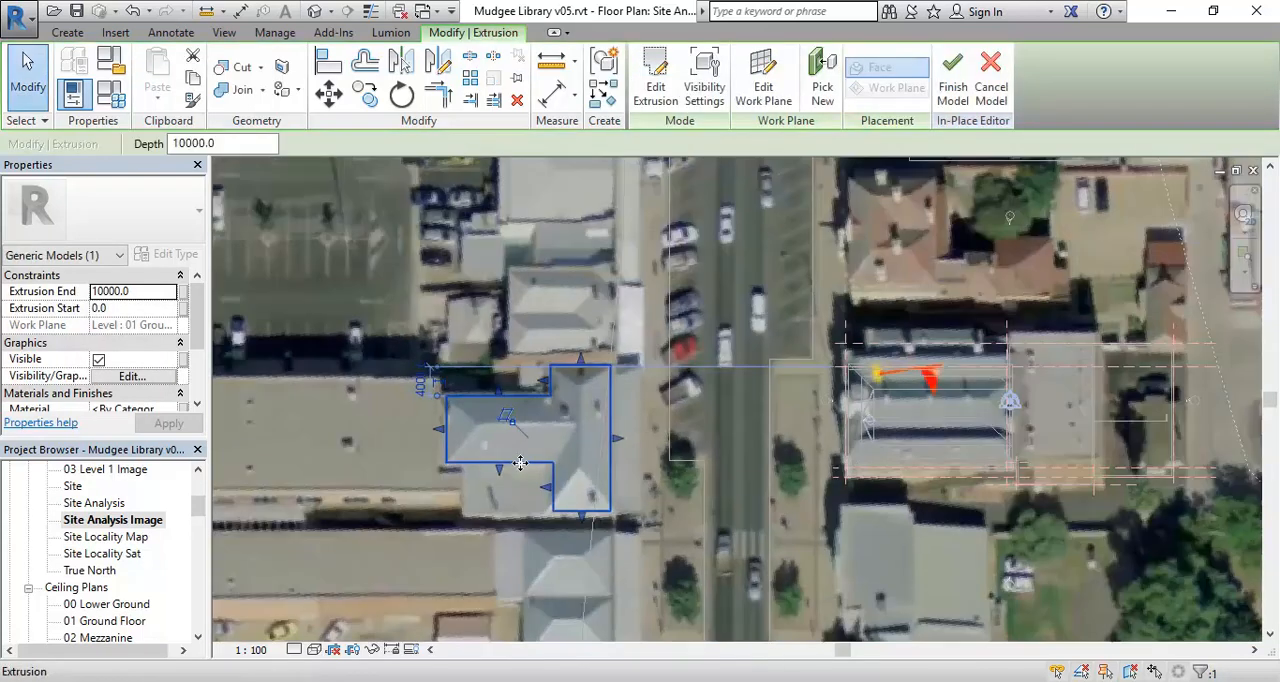
key(Escape)
- Open the South elevation and compare the new extrusion with the library's 04 Roof level height
scroll(192, 512, down, 5)
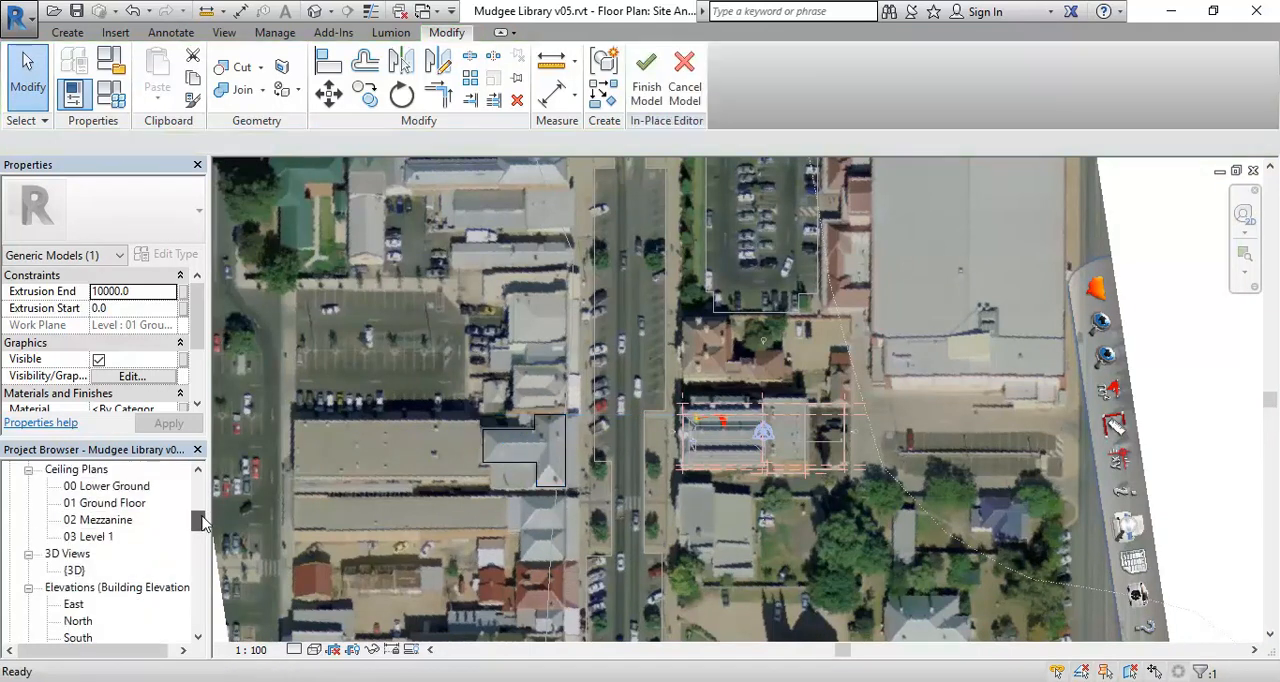
click(78, 537)
double_click(78, 537)
scroll(523, 405, down, 5)
middle_drag(526, 403, 891, 417)
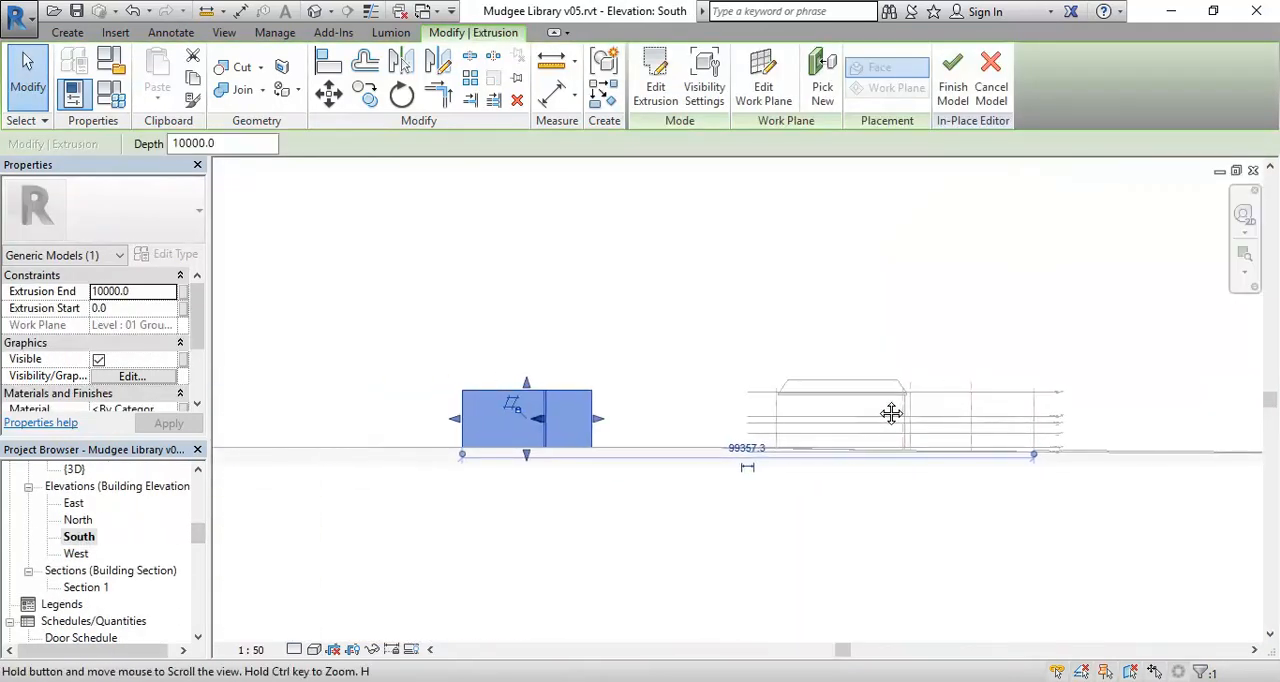
scroll(808, 451, up, 3)
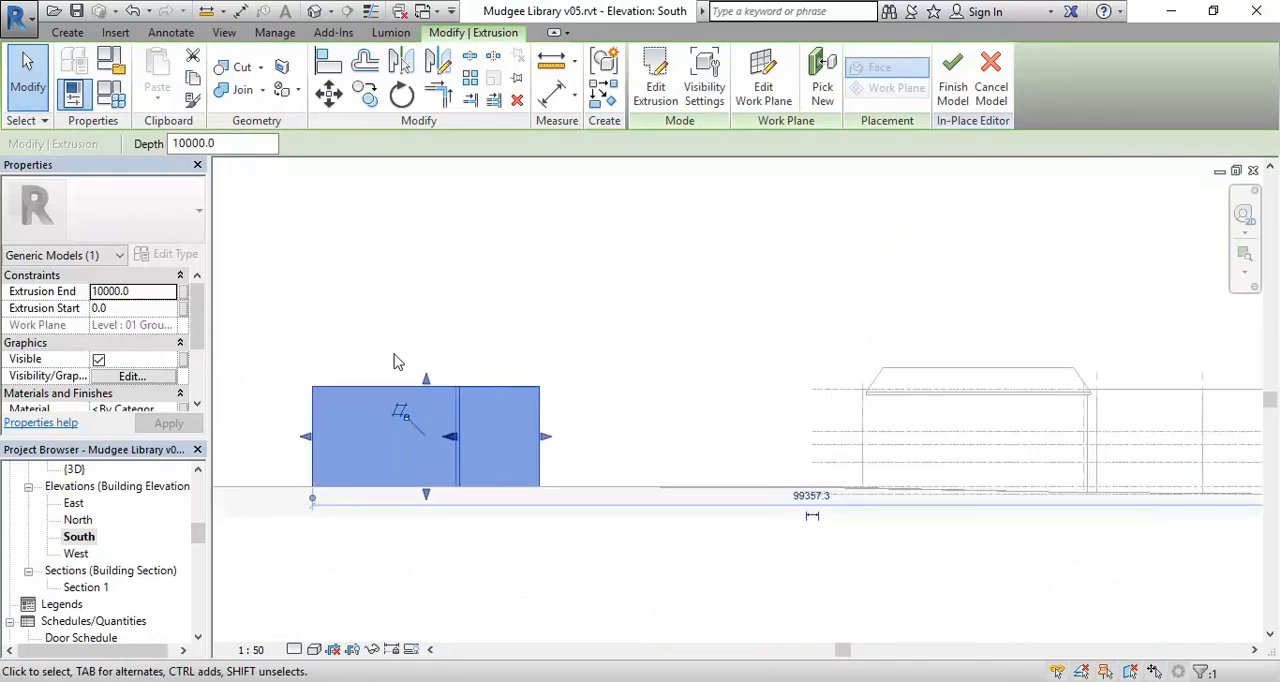
middle_drag(895, 418, 497, 371)
scroll(954, 371, up, 8)
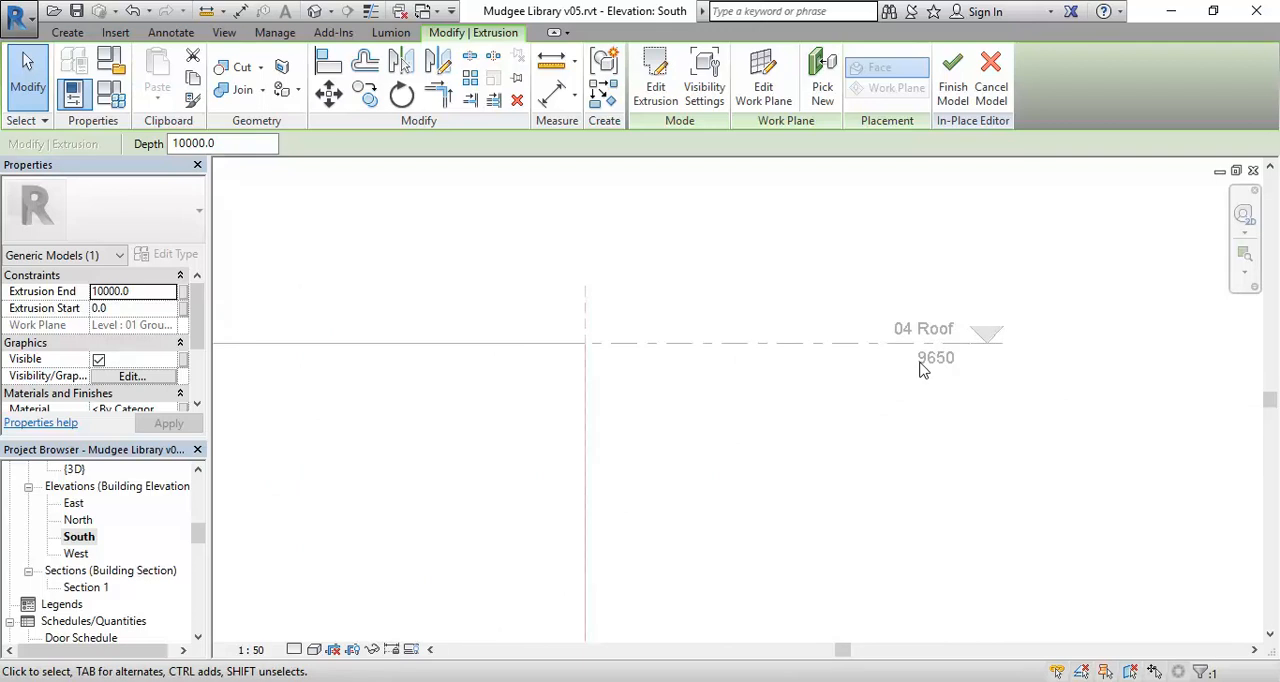
scroll(443, 469, down, 8)
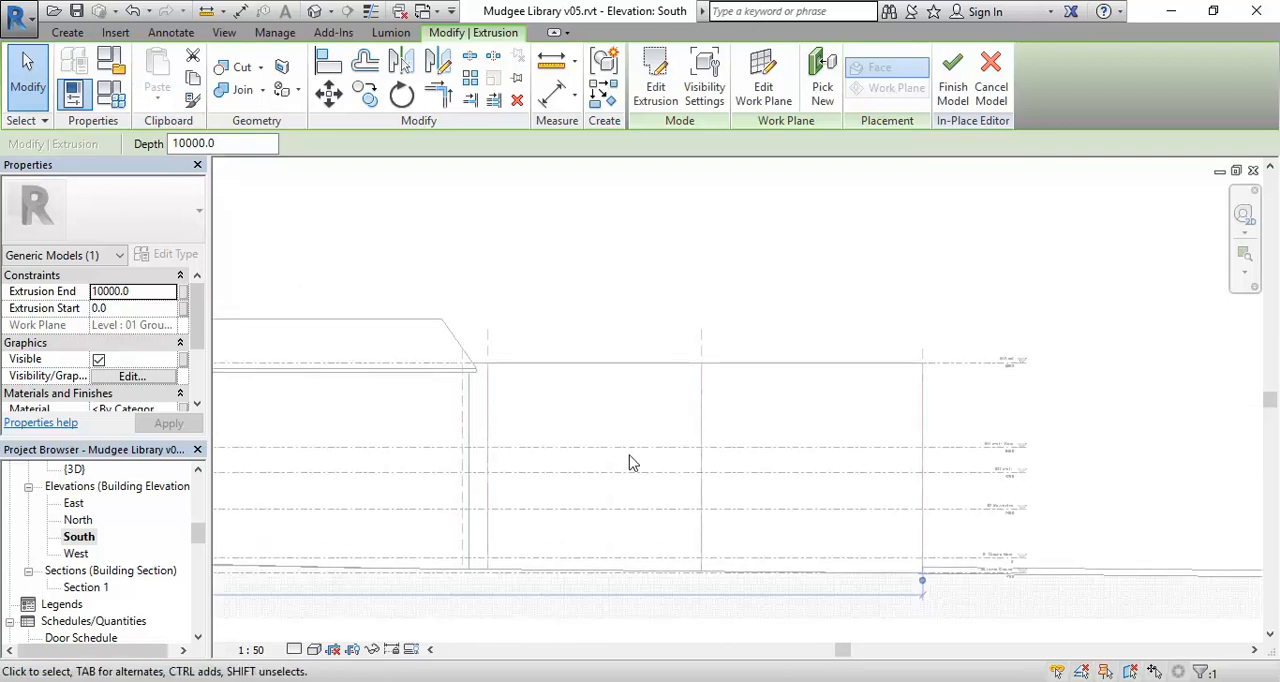
- Set the neighbouring building extrusion's Extrusion End to 9650
middle_drag(529, 351, 751, 377)
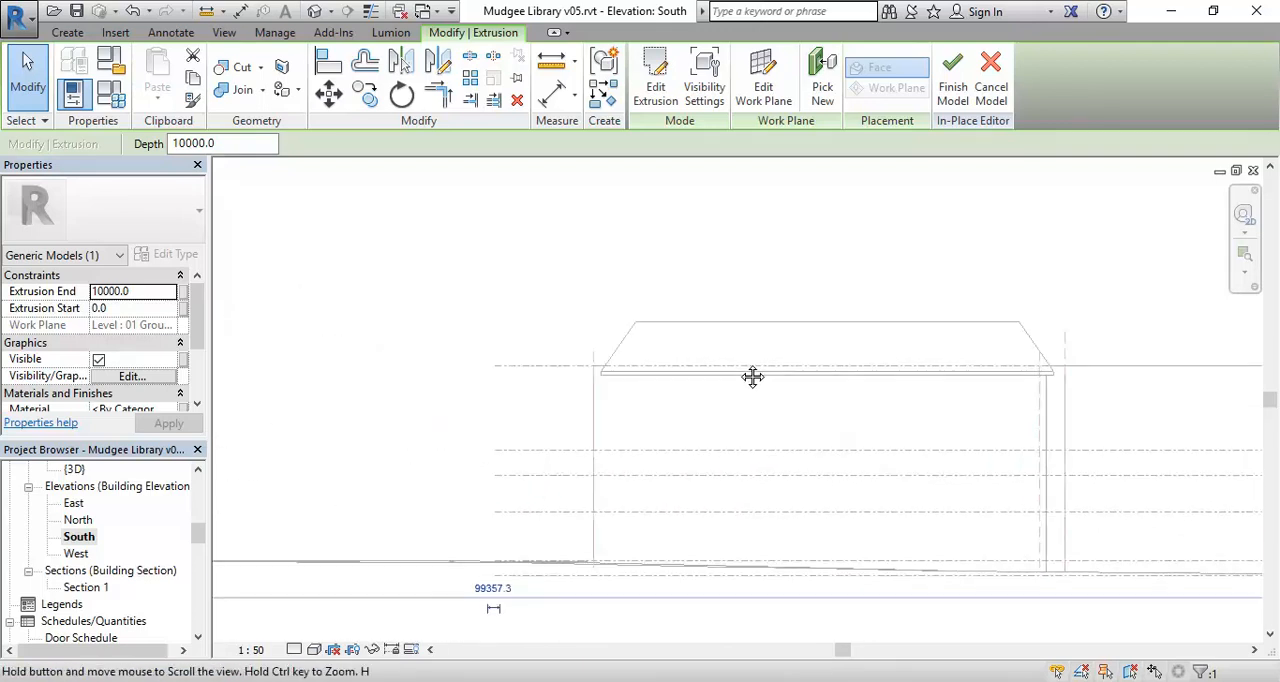
click(146, 291)
text(9)
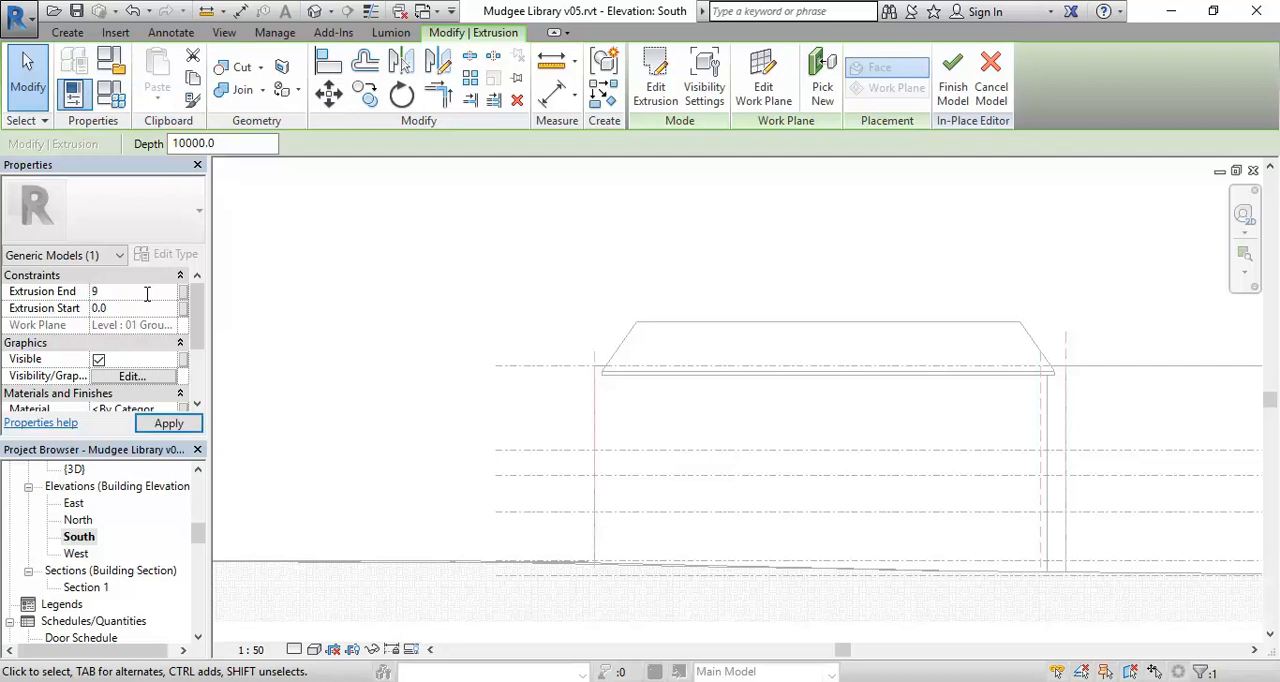
text(650)
middle_drag(423, 365, 335, 382)
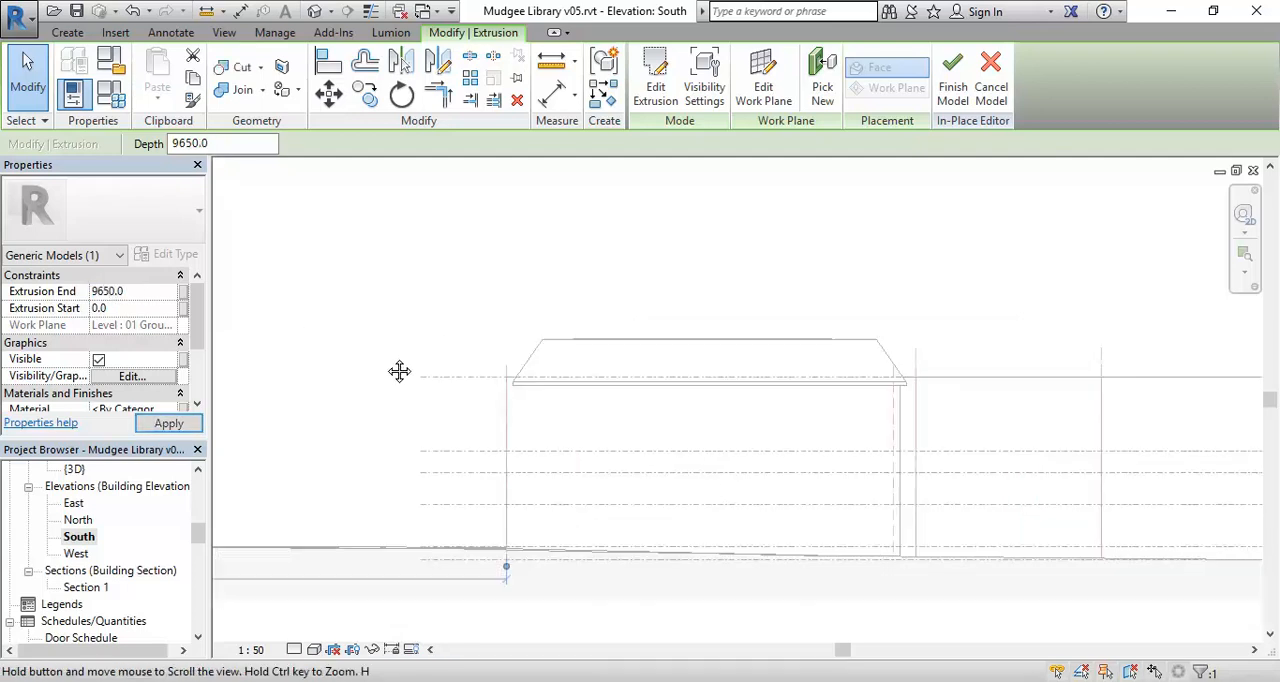
scroll(720, 359, down, 2)
middle_drag(720, 359, 771, 375)
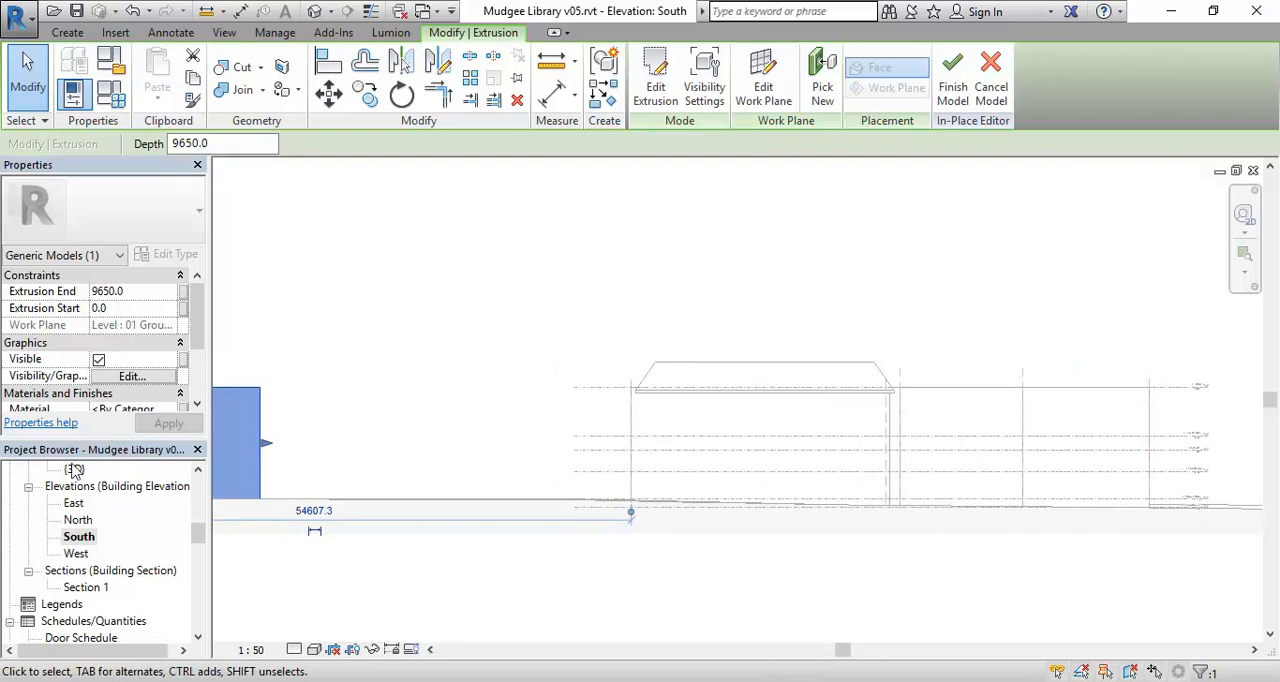
- Open the default 3D view and inspect the extruded building across the street from the library
double_click(74, 470)
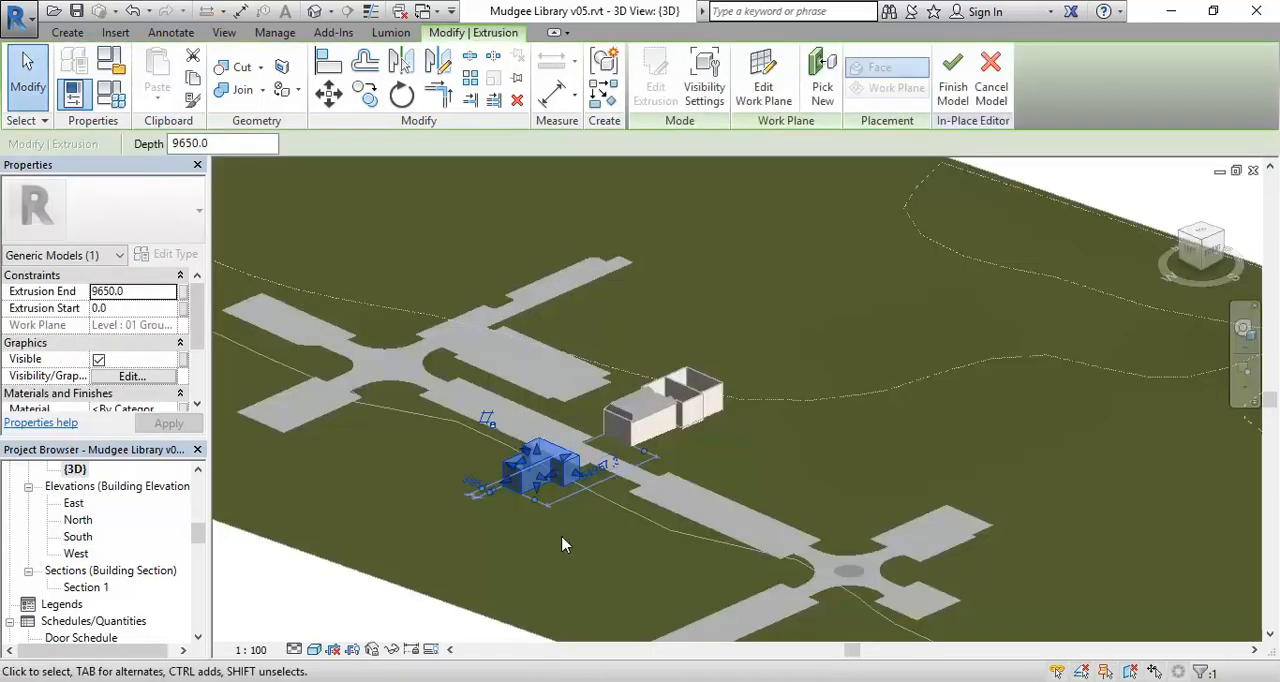
click(651, 543)
scroll(586, 528, up, 2)
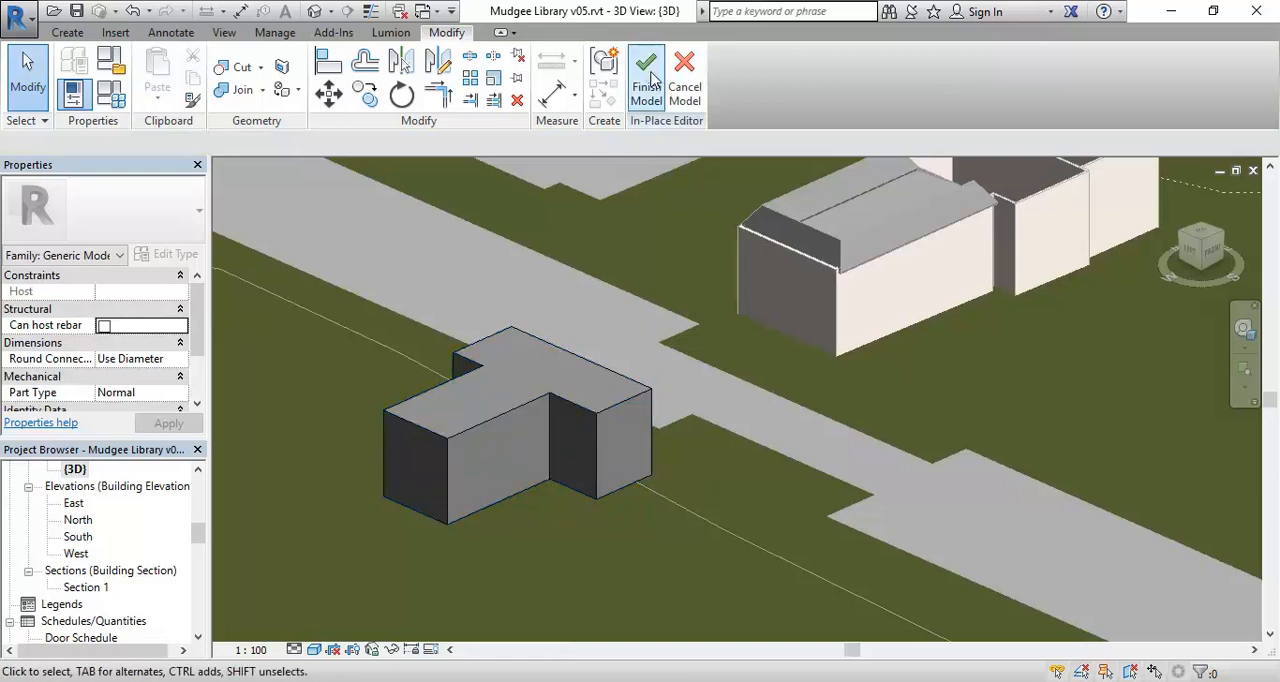
- Assign the Finish material to the neighbouring building extrusion
click(522, 415)
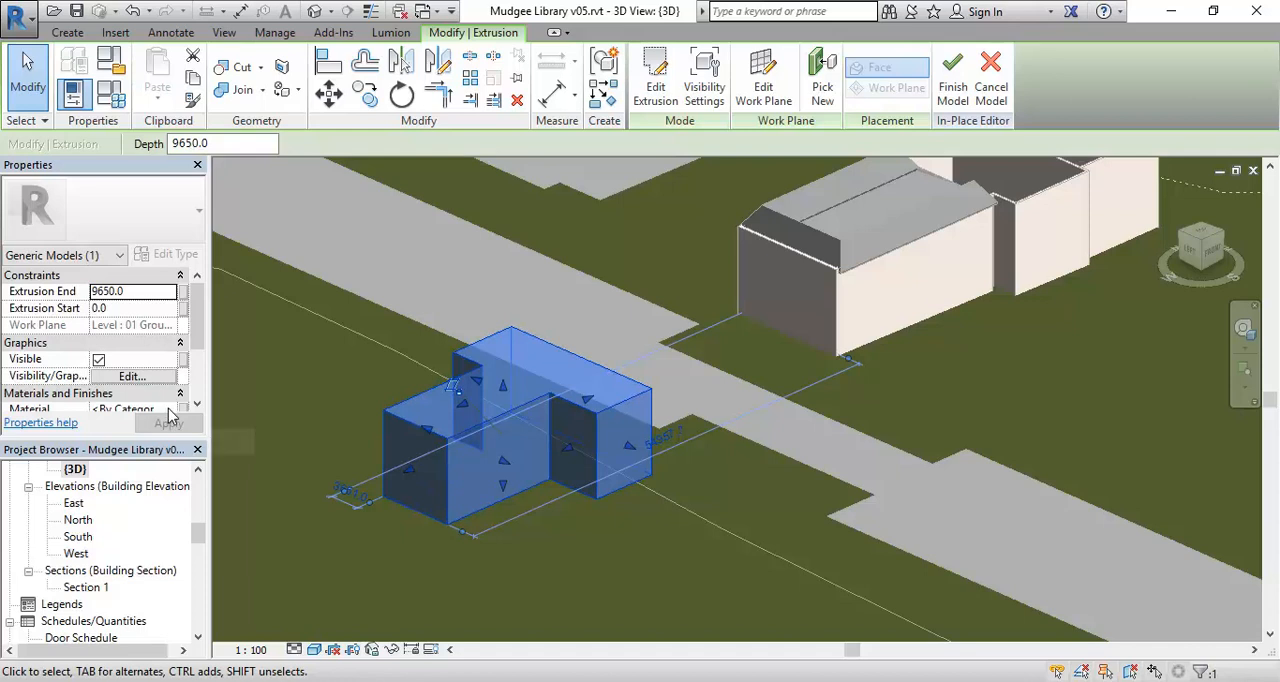
scroll(170, 415, down, 1)
click(135, 393)
click(170, 393)
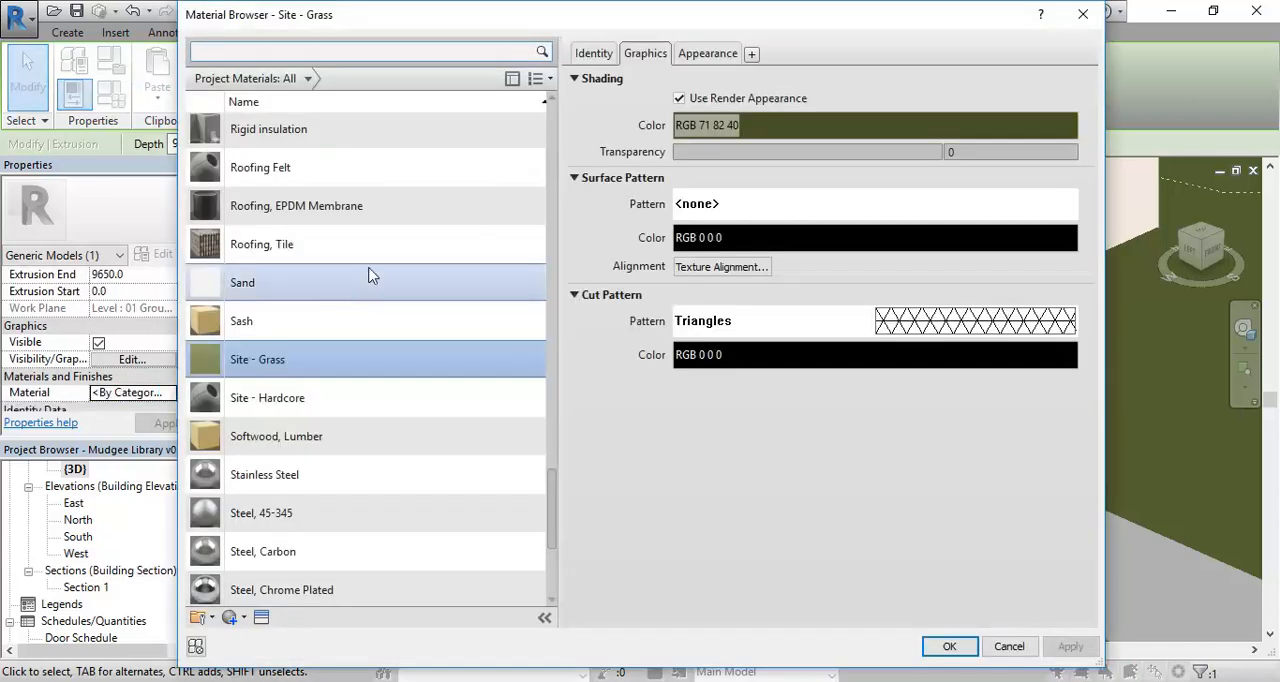
scroll(284, 368, up, 15)
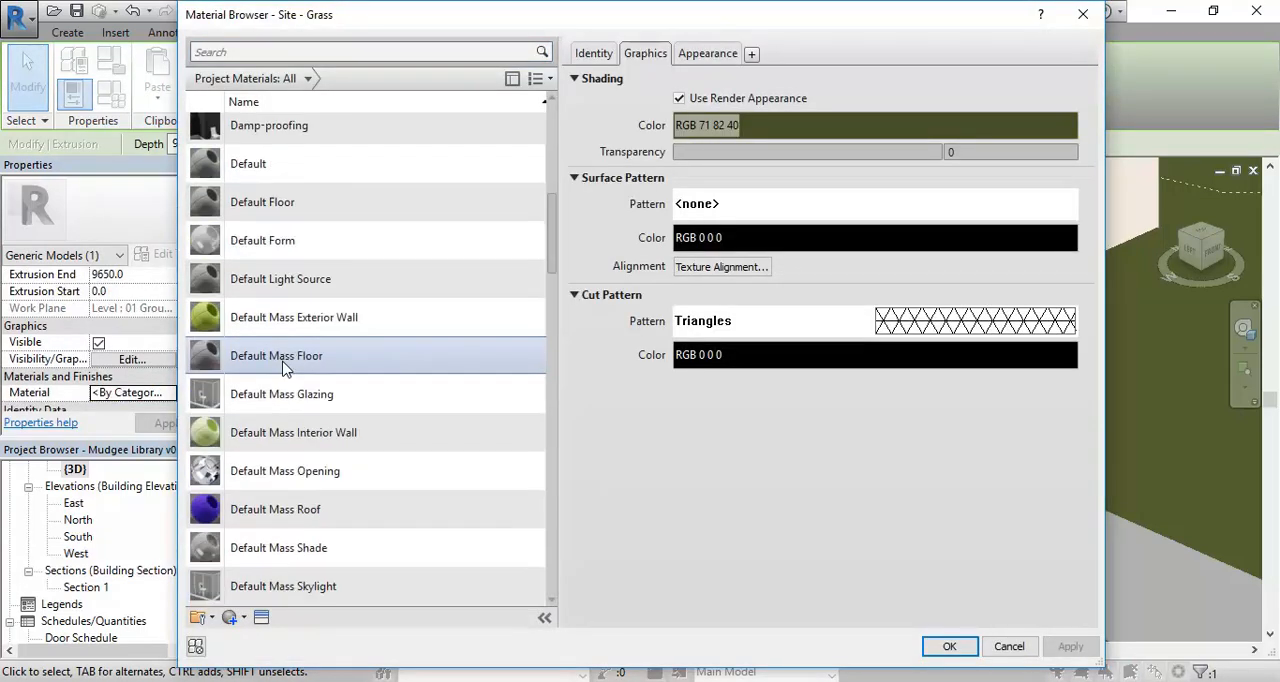
scroll(284, 368, down, 5)
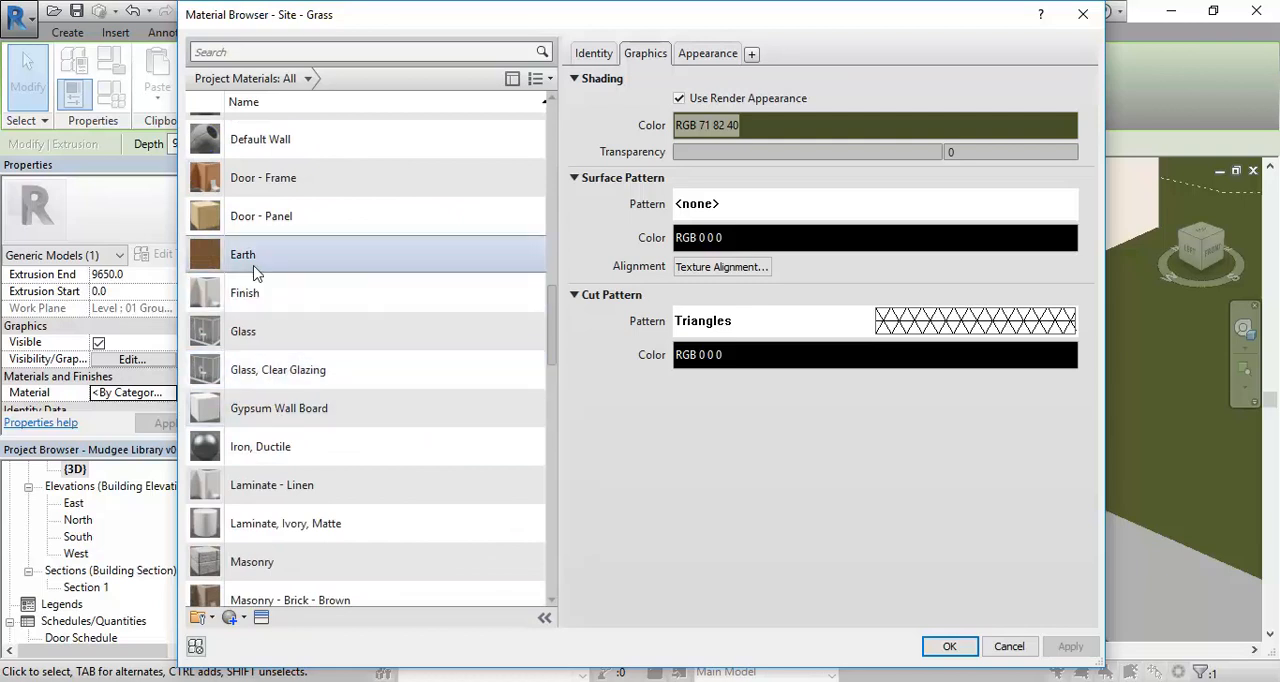
click(255, 296)
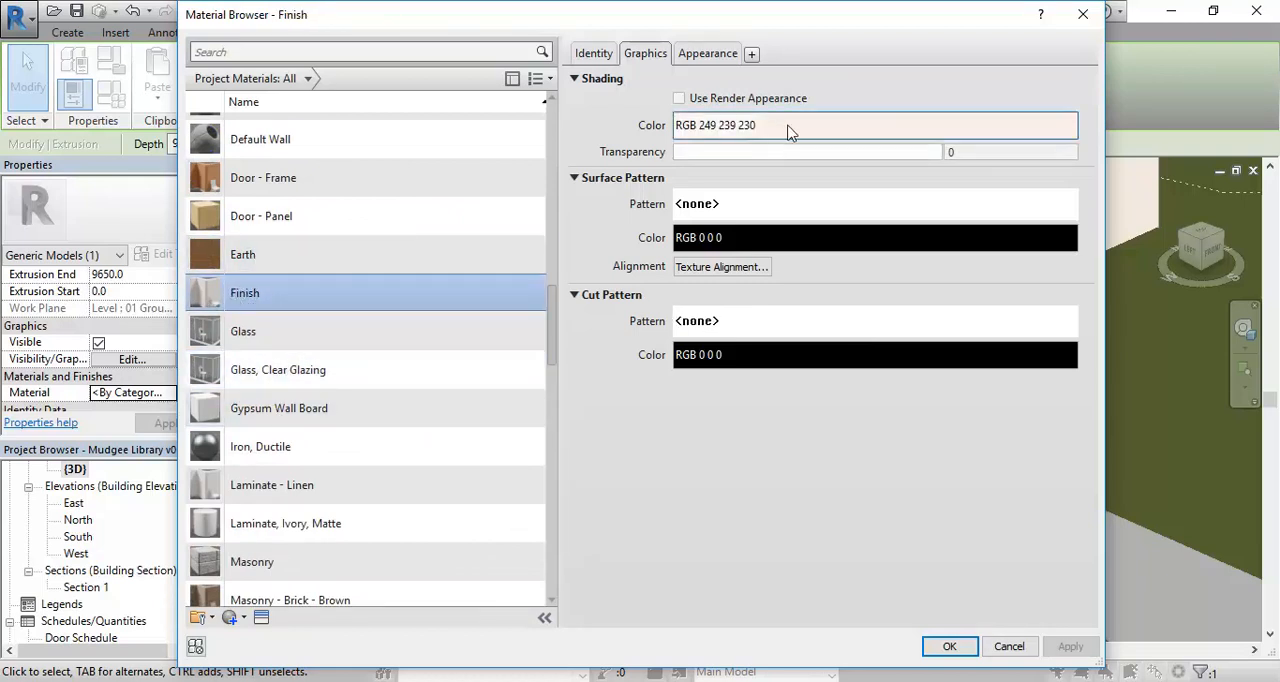
click(947, 645)
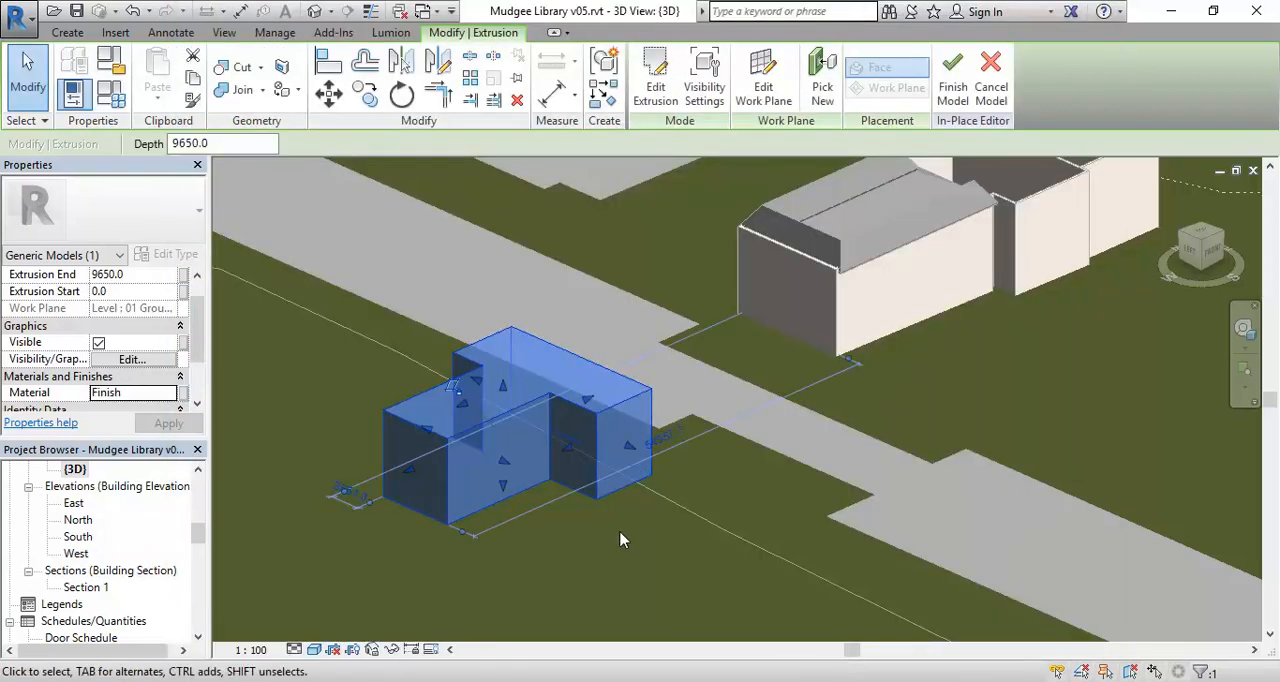
click(608, 530)
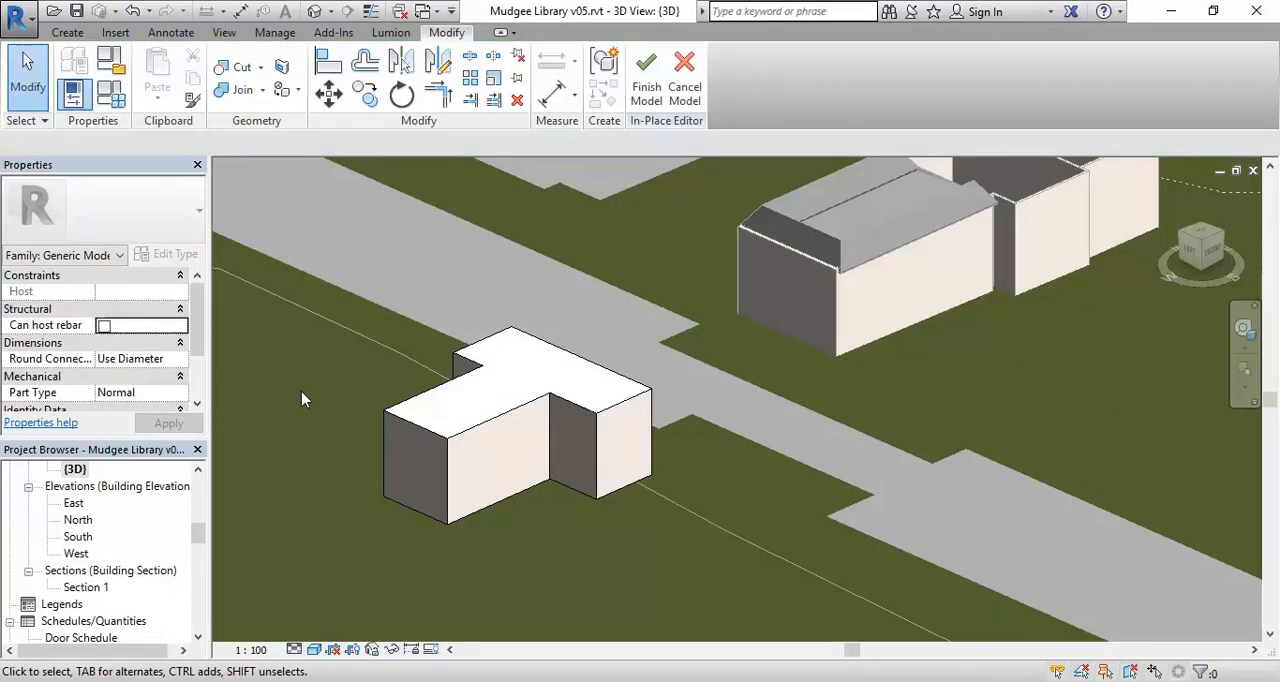
- Finish the in-place model of the neighbouring building and return to the 3D project view
drag(198, 534, 203, 524)
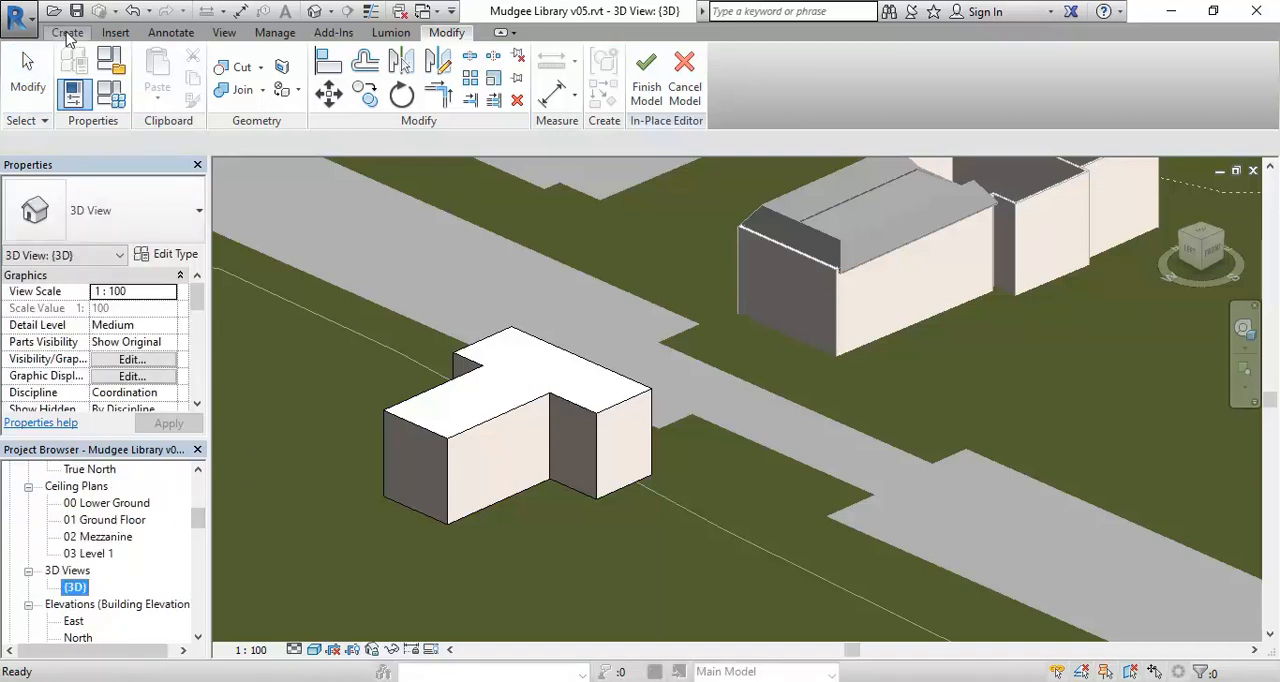
click(67, 33)
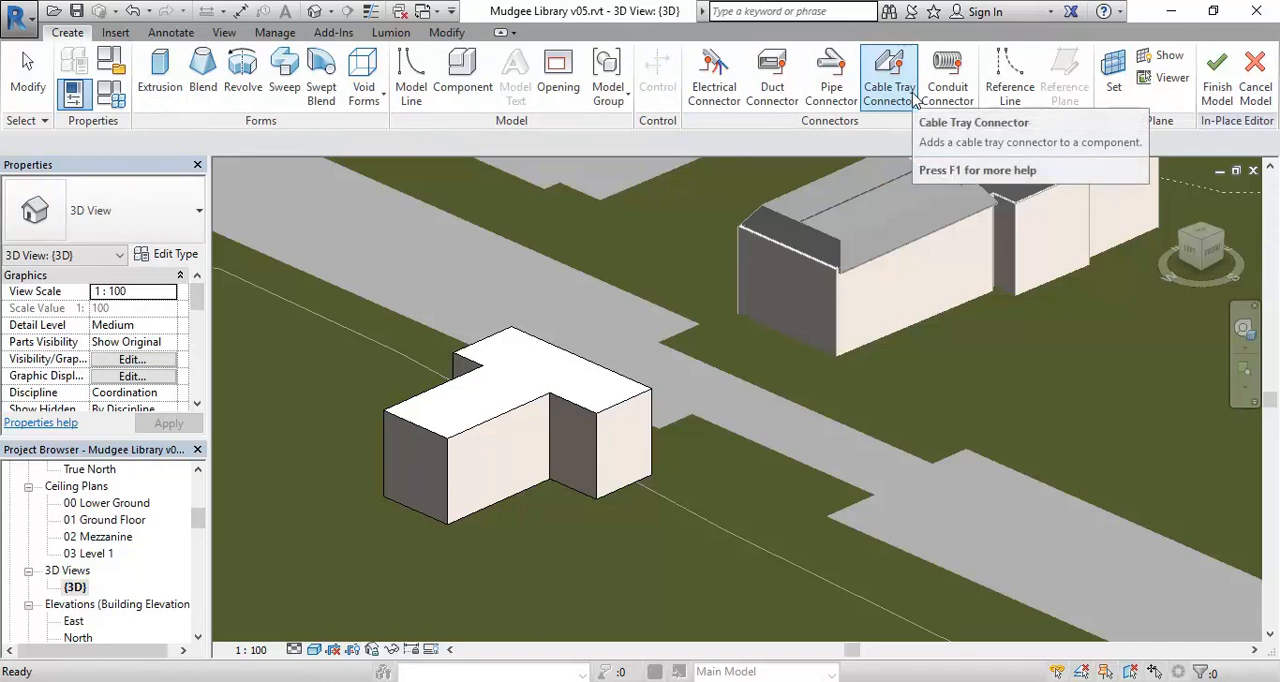
drag(199, 518, 200, 496)
click(86, 621)
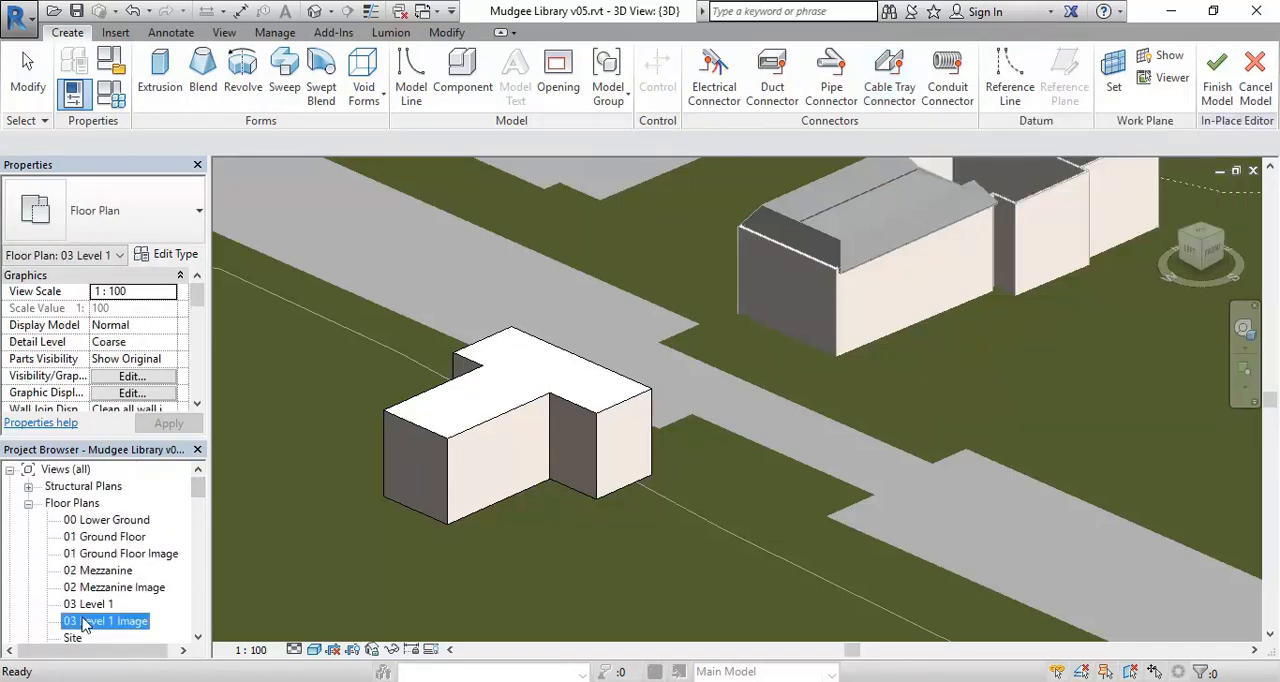
scroll(88, 603, down, 3)
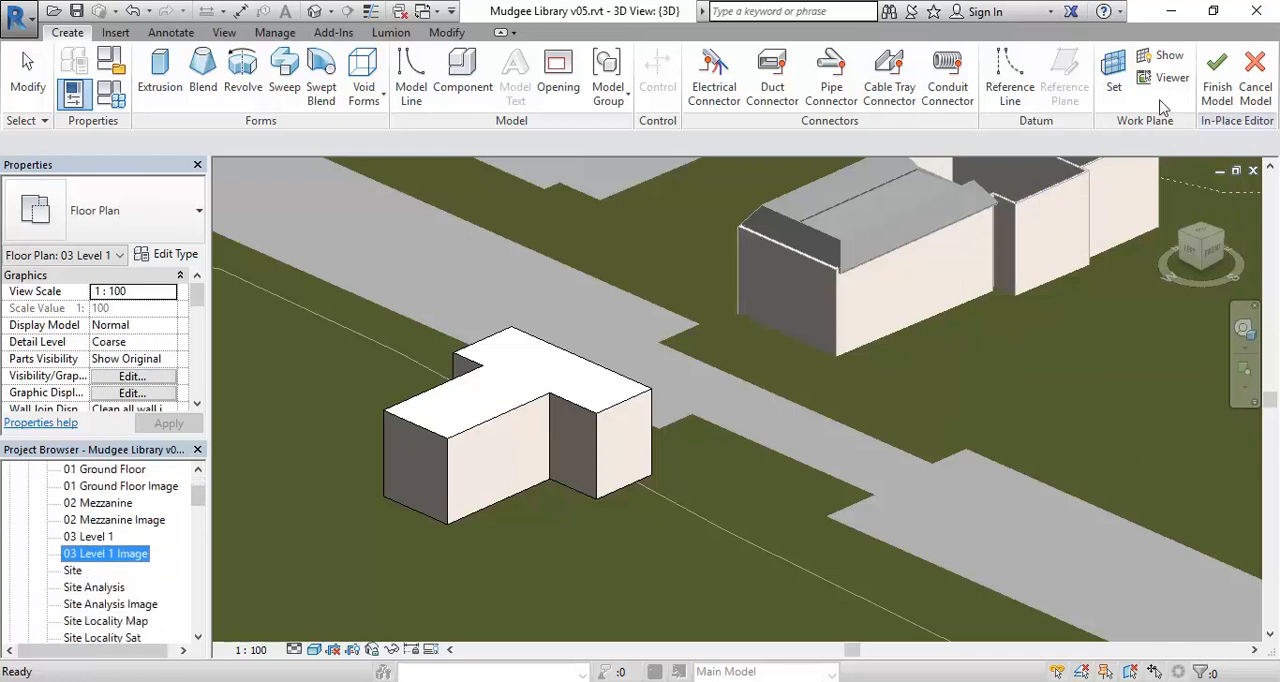
click(1216, 90)
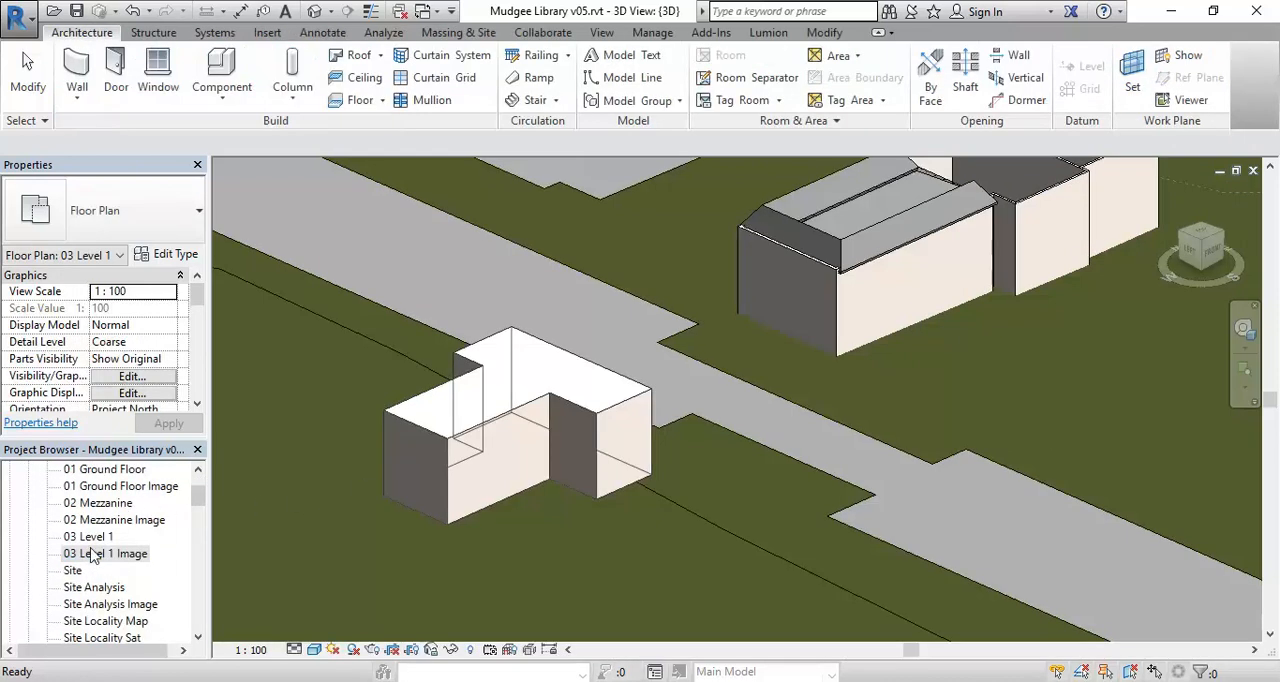
click(97, 504)
click(96, 555)
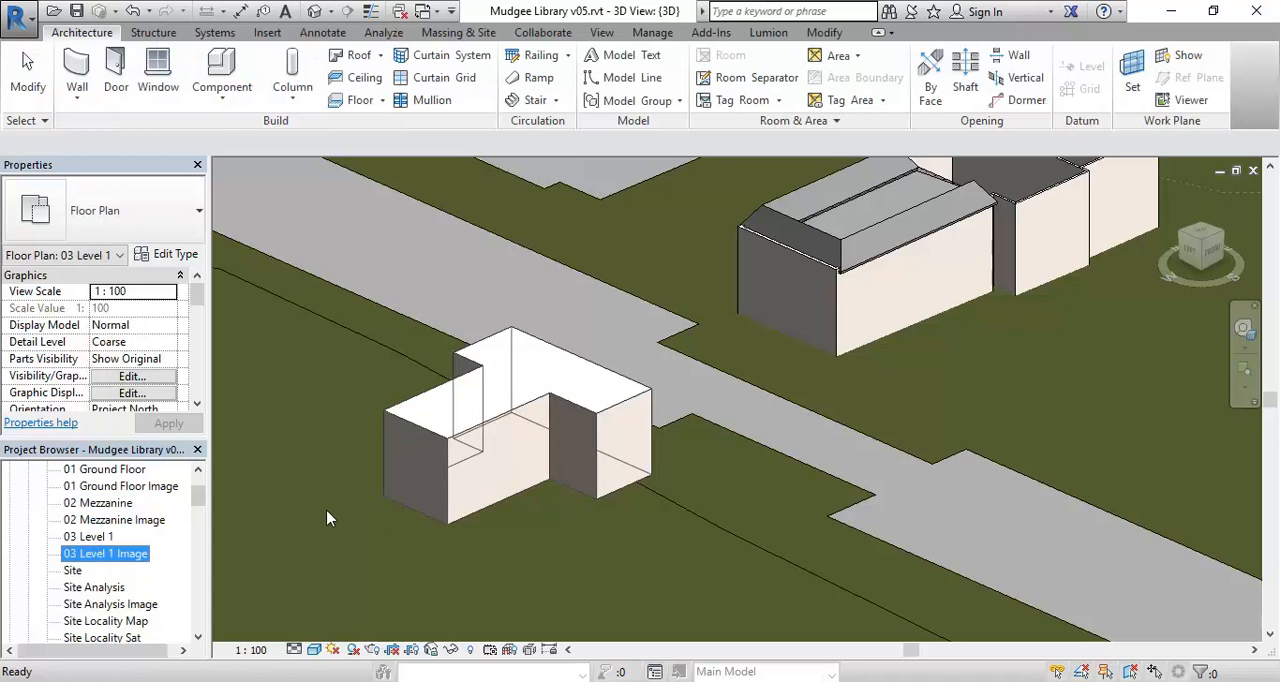
click(327, 518)
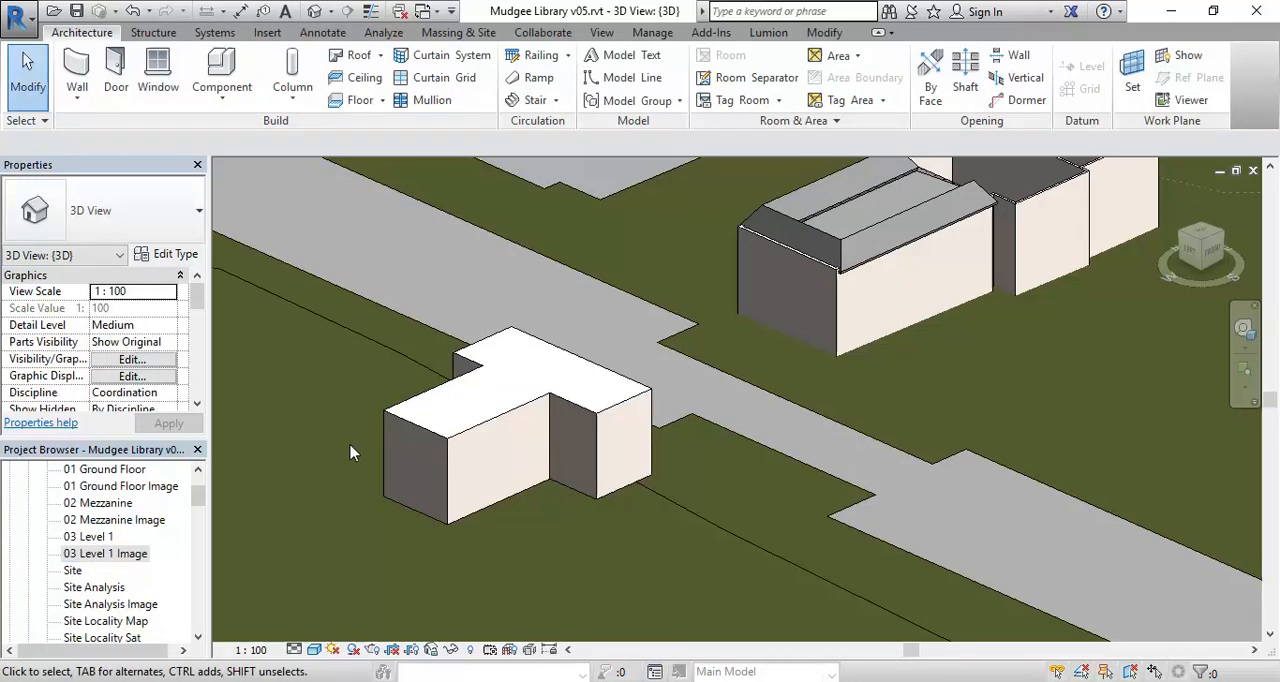
shift+middle_drag(350, 453, 410, 483)
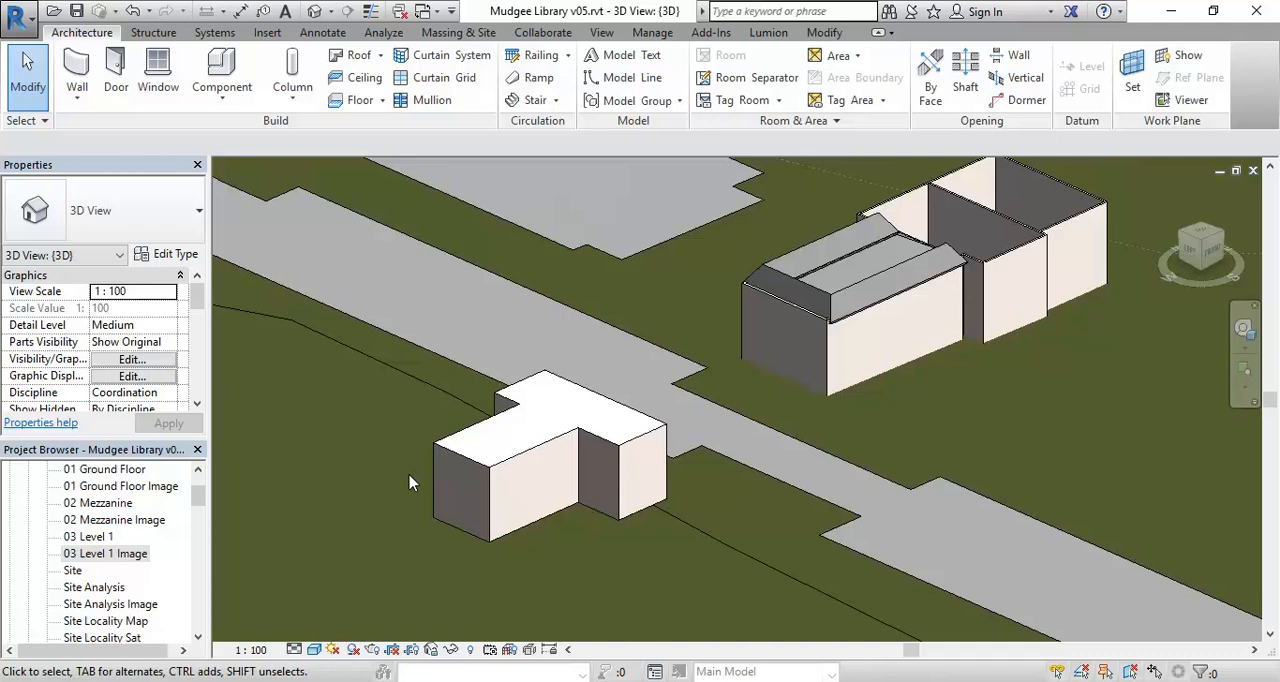
- Open the South elevation and examine the 04 Roof level marker and its height
drag(198, 496, 198, 527)
scroll(100, 625, down, 2)
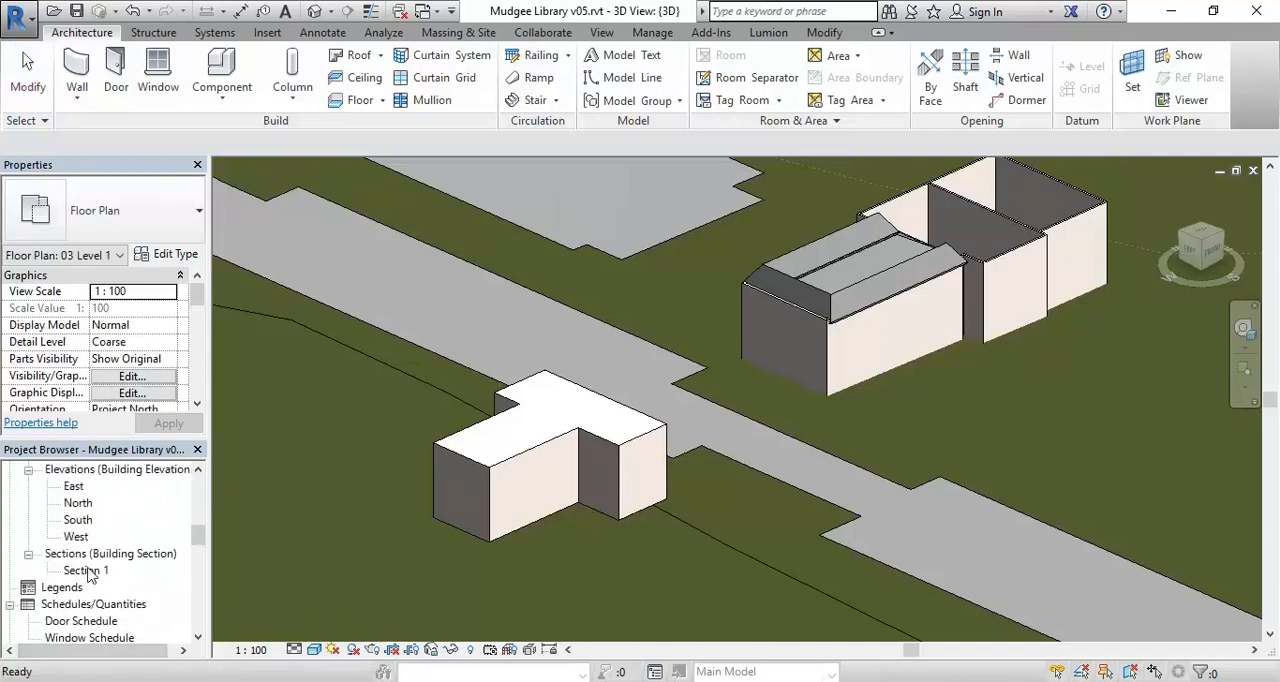
click(78, 520)
double_click(78, 521)
scroll(745, 435, up, 4)
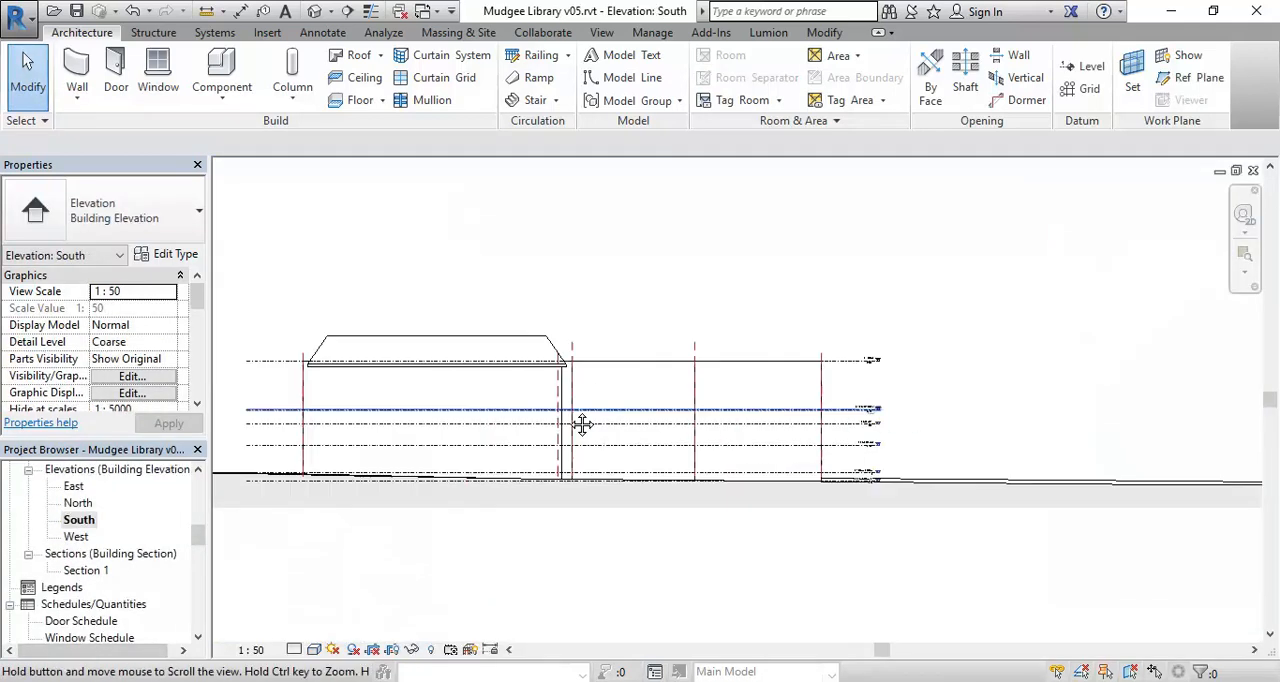
scroll(762, 385, up, 5)
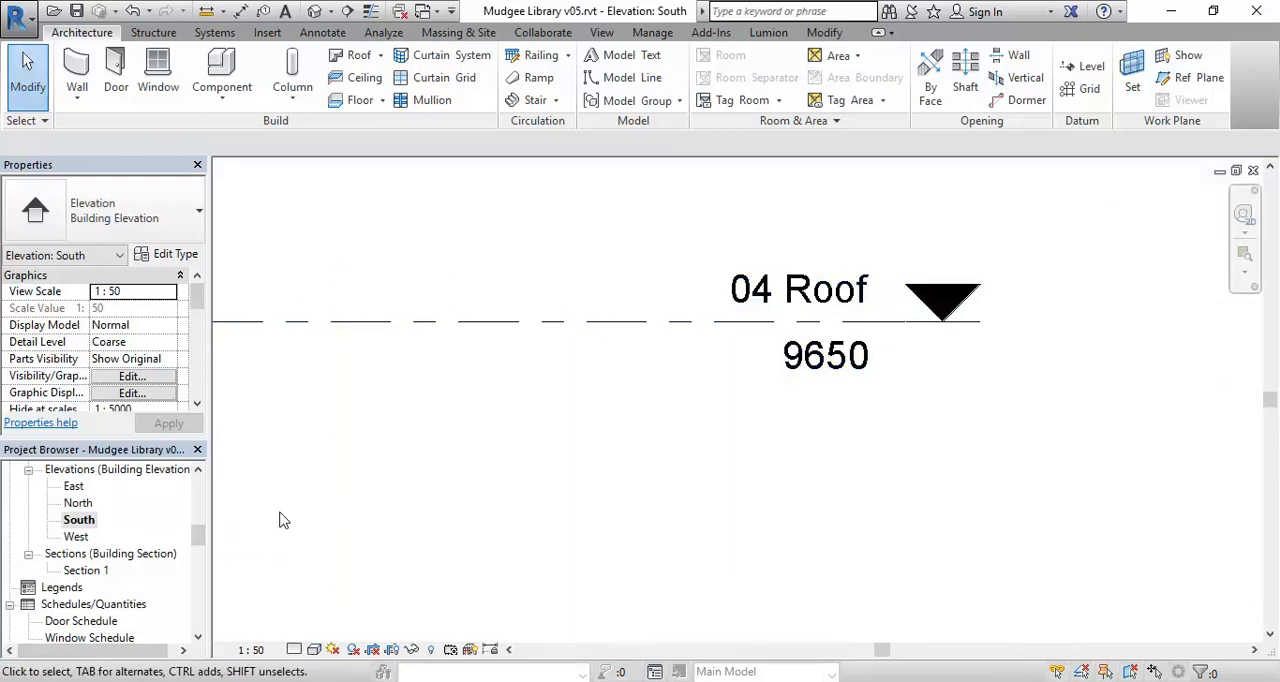
- Create a new floor plan view for the 04 Roof level
drag(199, 538, 205, 496)
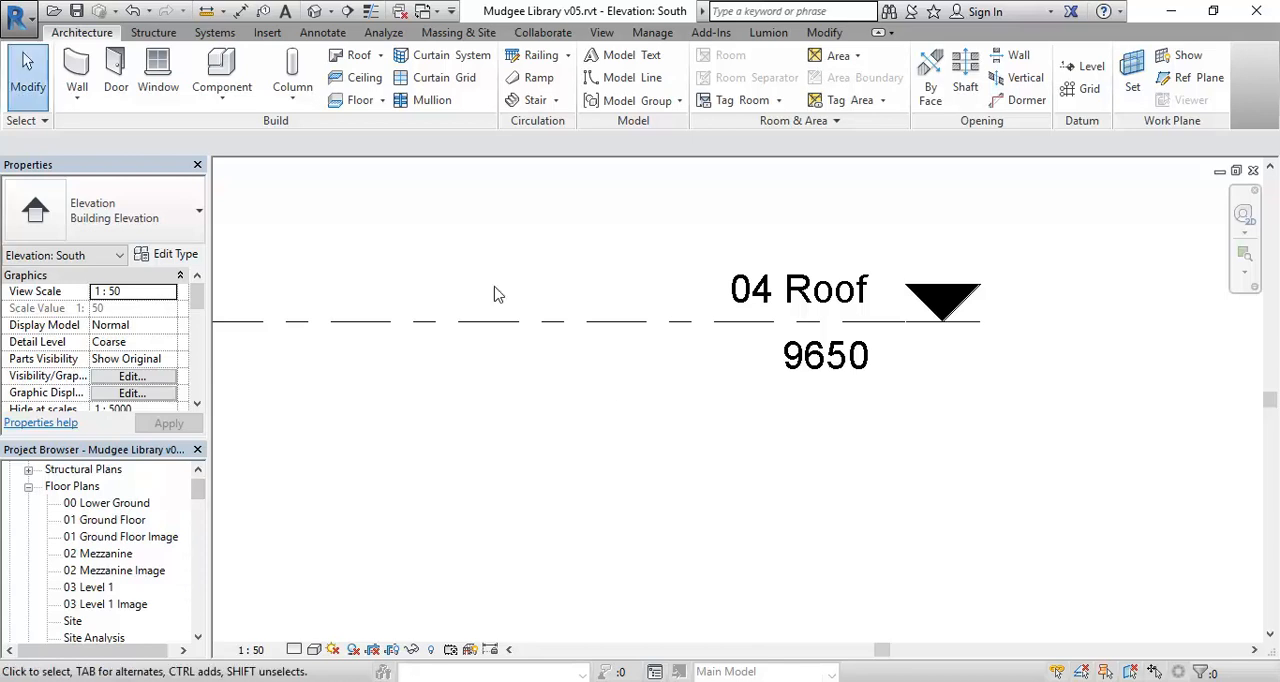
click(601, 33)
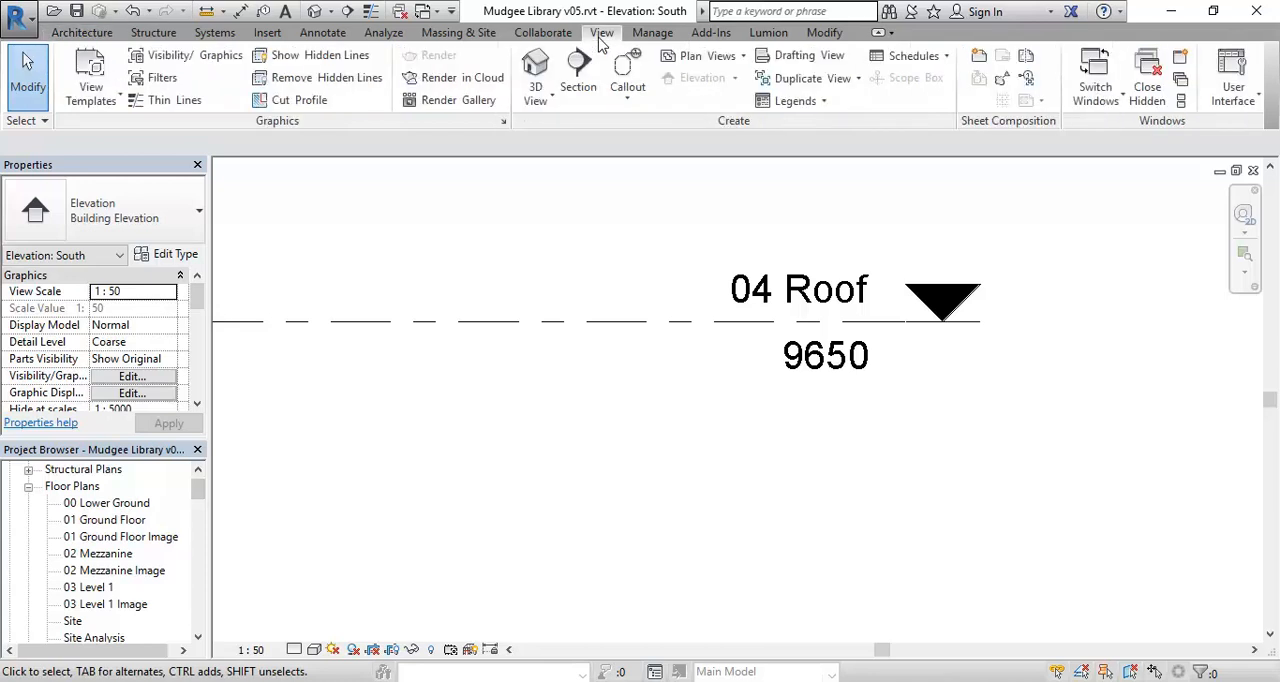
click(700, 57)
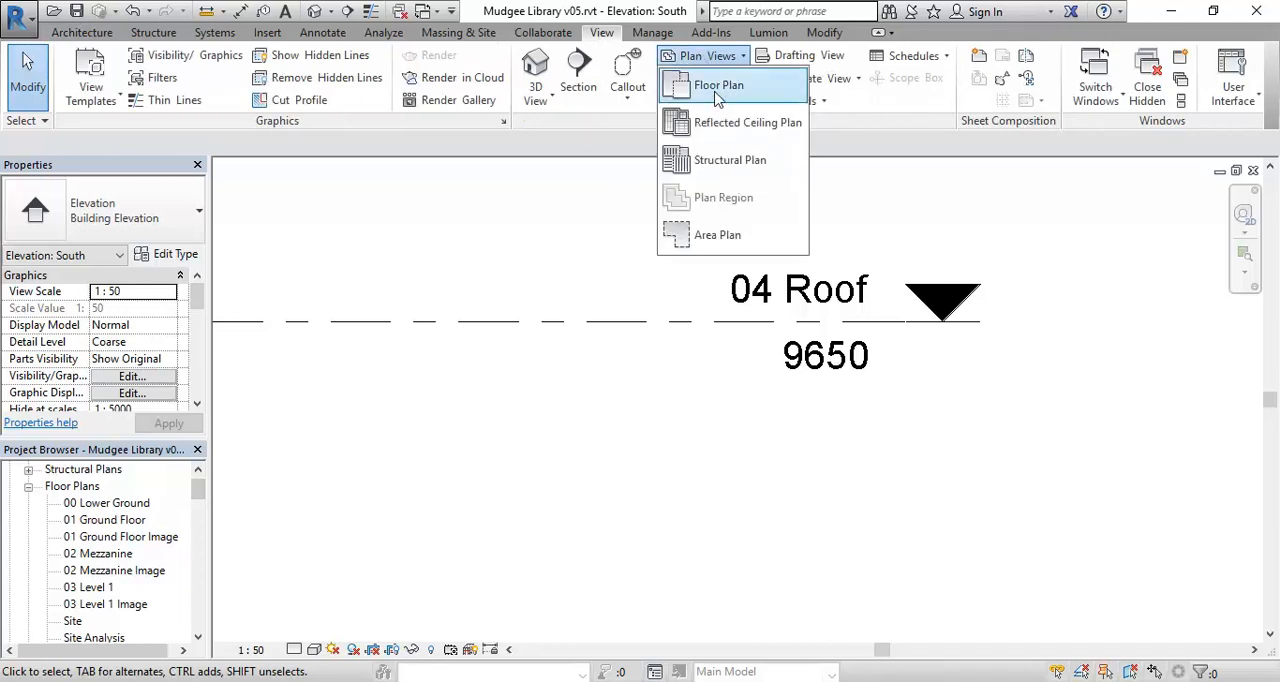
click(714, 92)
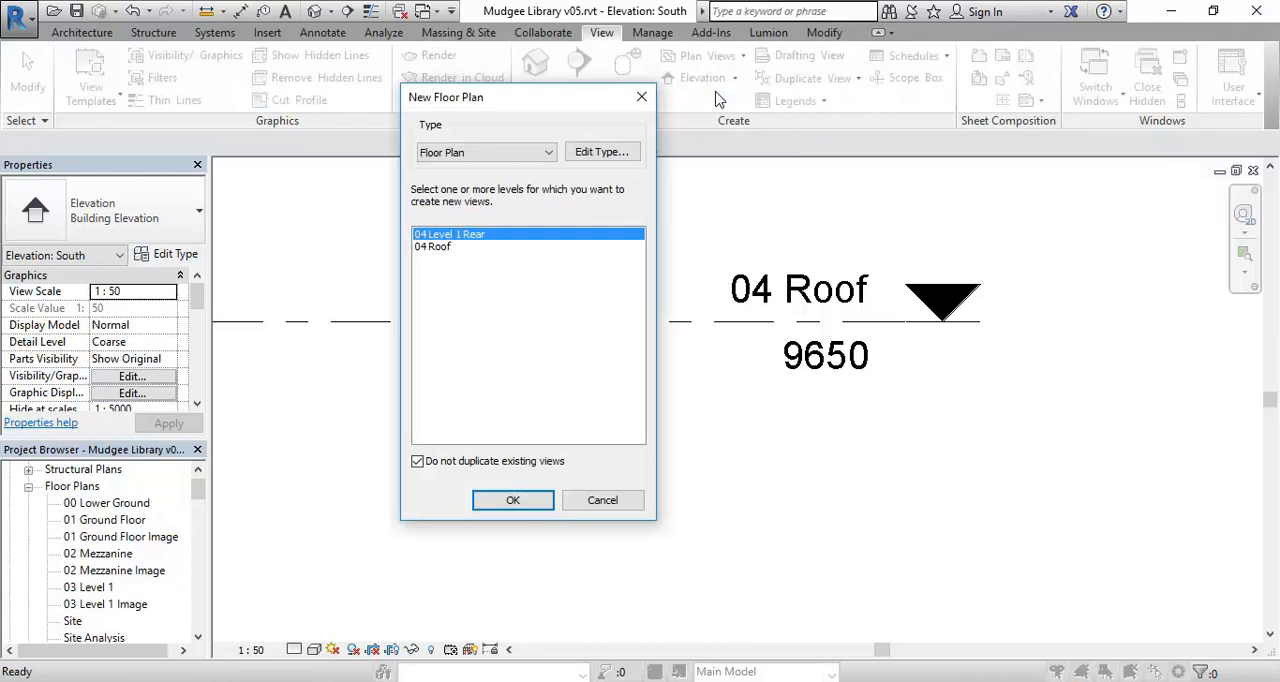
click(448, 249)
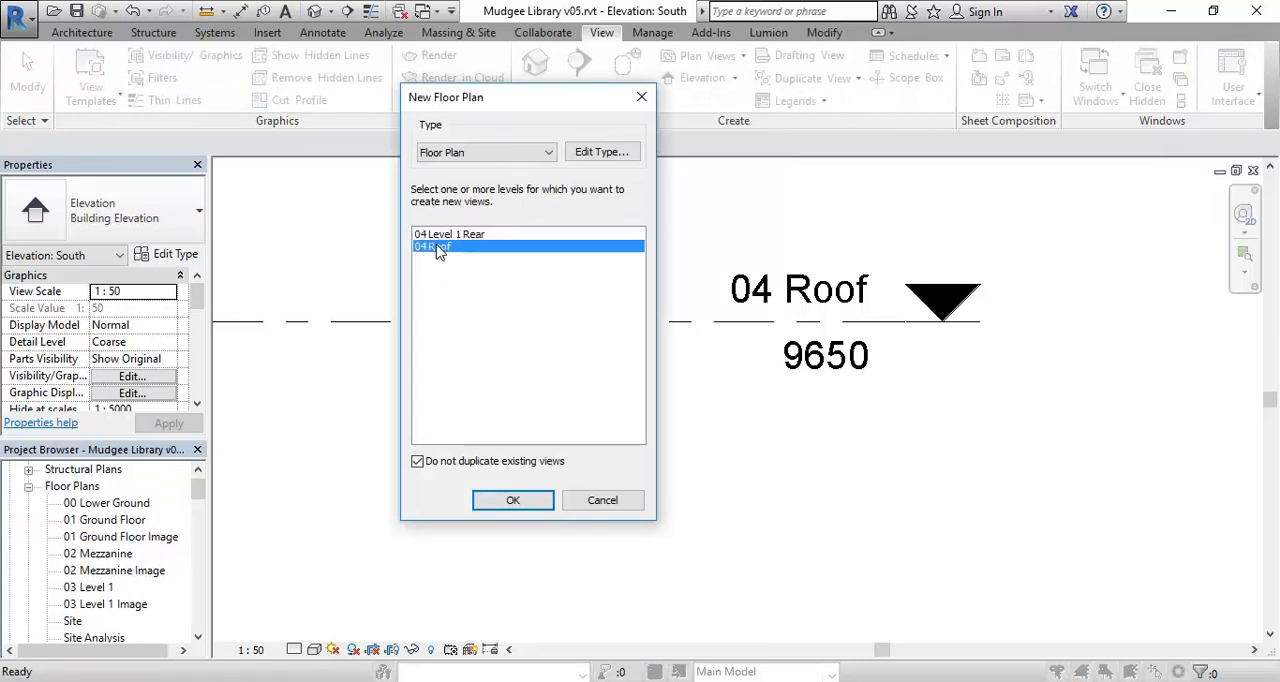
click(509, 502)
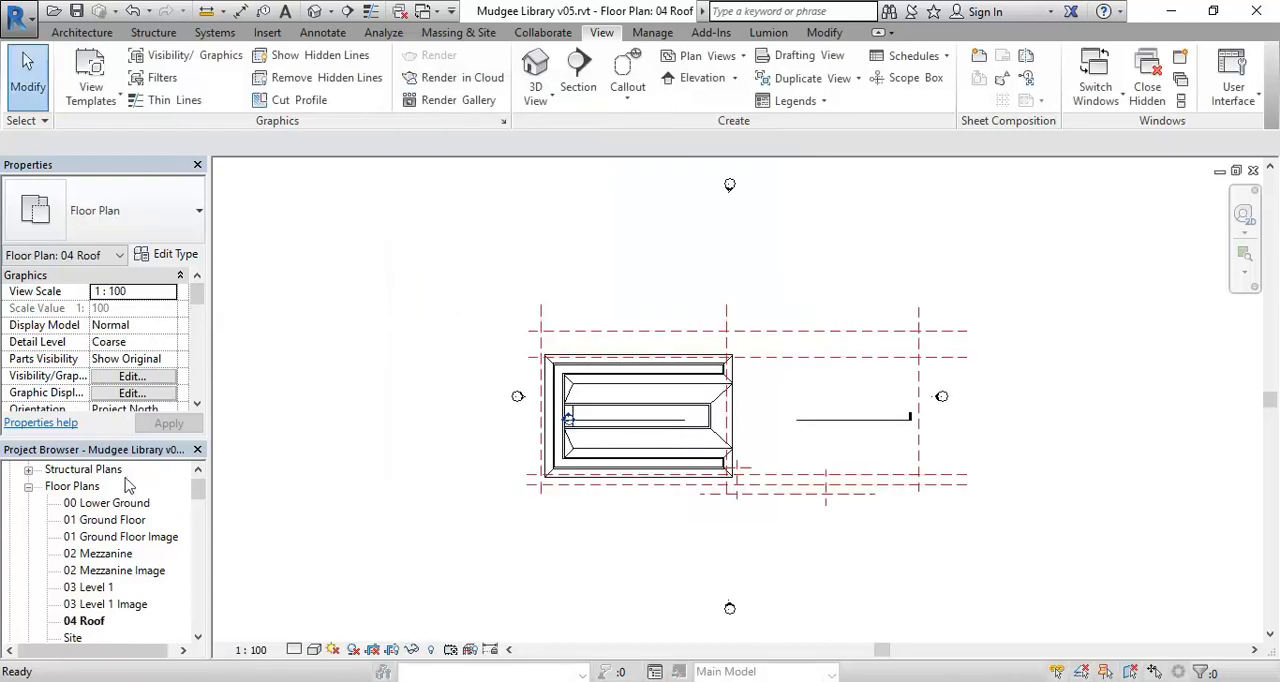
click(84, 623)
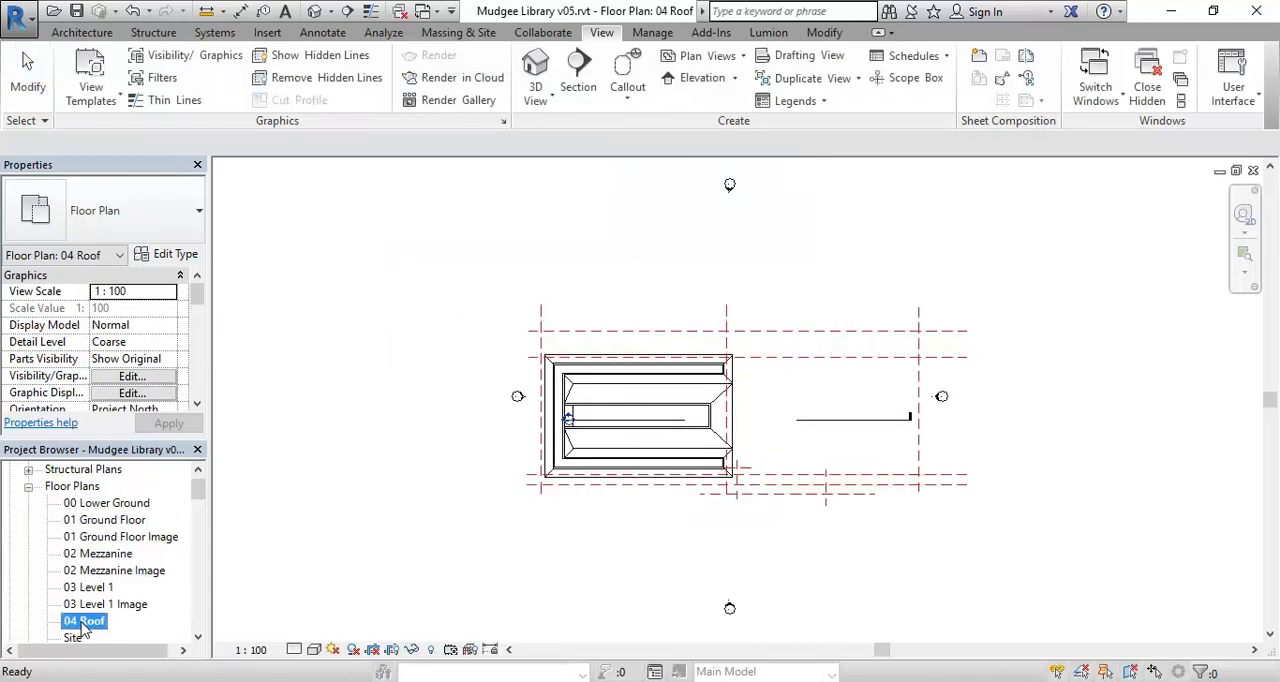
- Set the 04 Roof plan's View Depth level to Level Below (03 Level 1) and check the neighbouring building's outline
scroll(737, 514, down, 3)
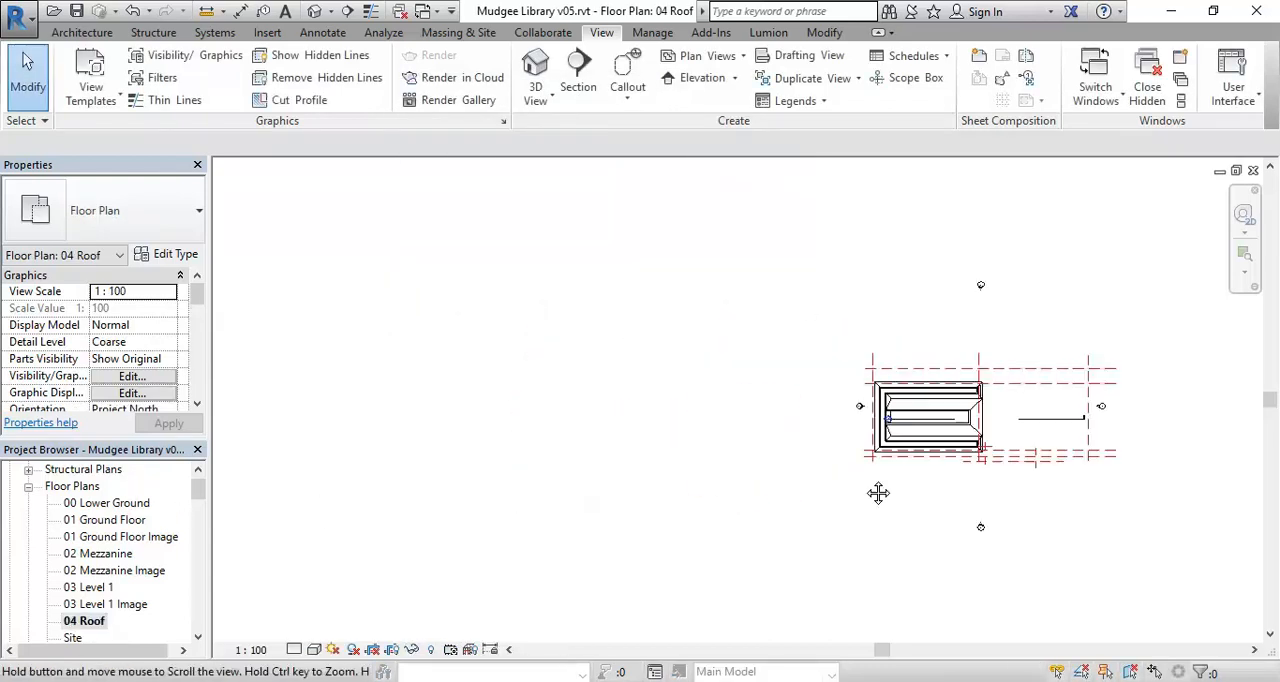
scroll(731, 463, down, 2)
scroll(662, 482, up, 2)
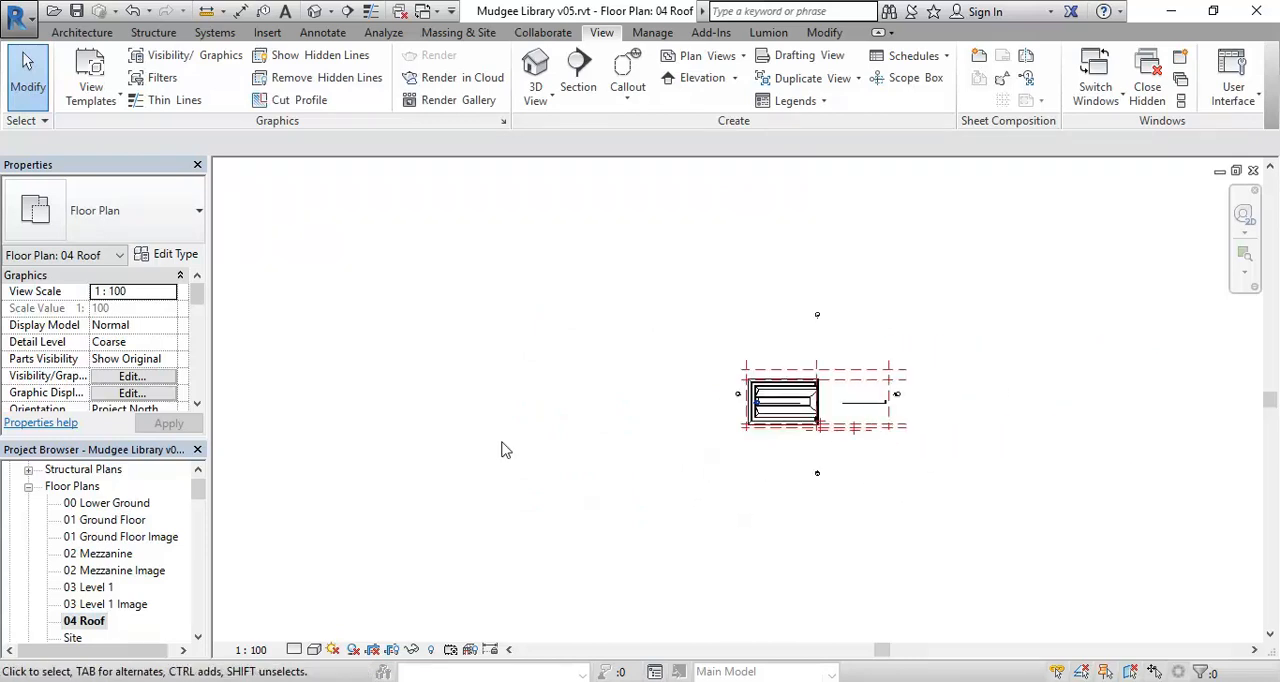
scroll(505, 452, down, 2)
scroll(437, 431, up, 2)
scroll(505, 494, down, 2)
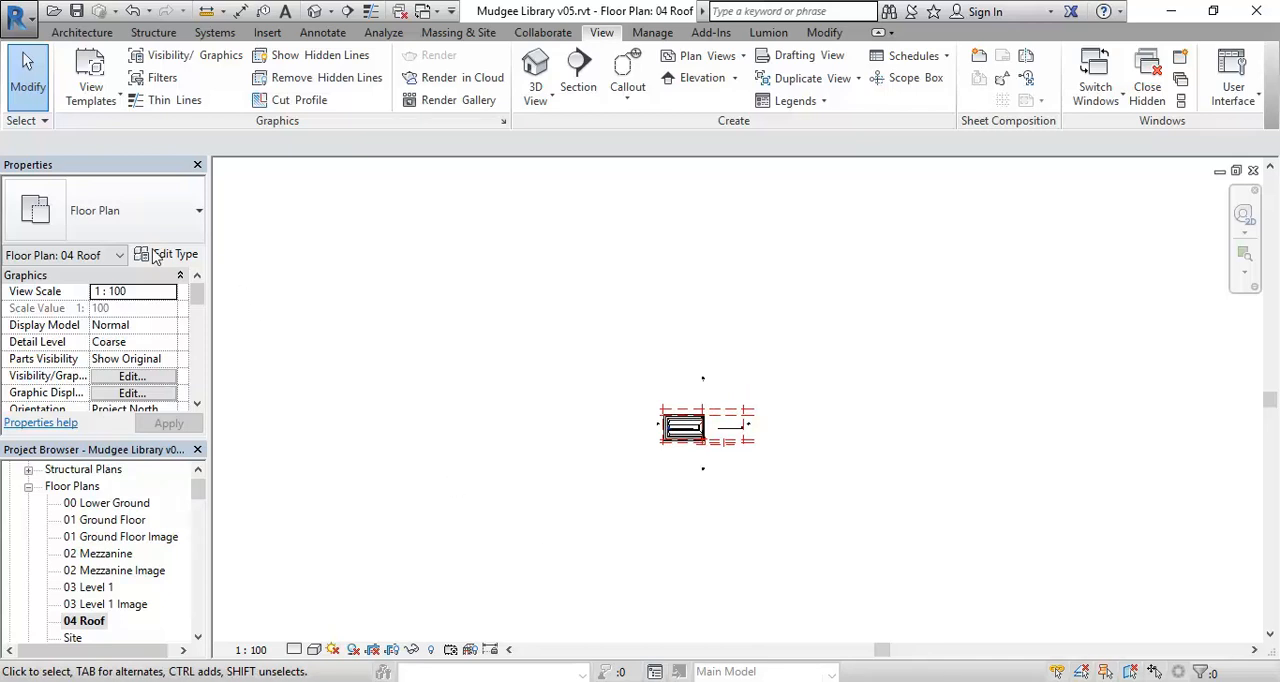
drag(200, 298, 198, 345)
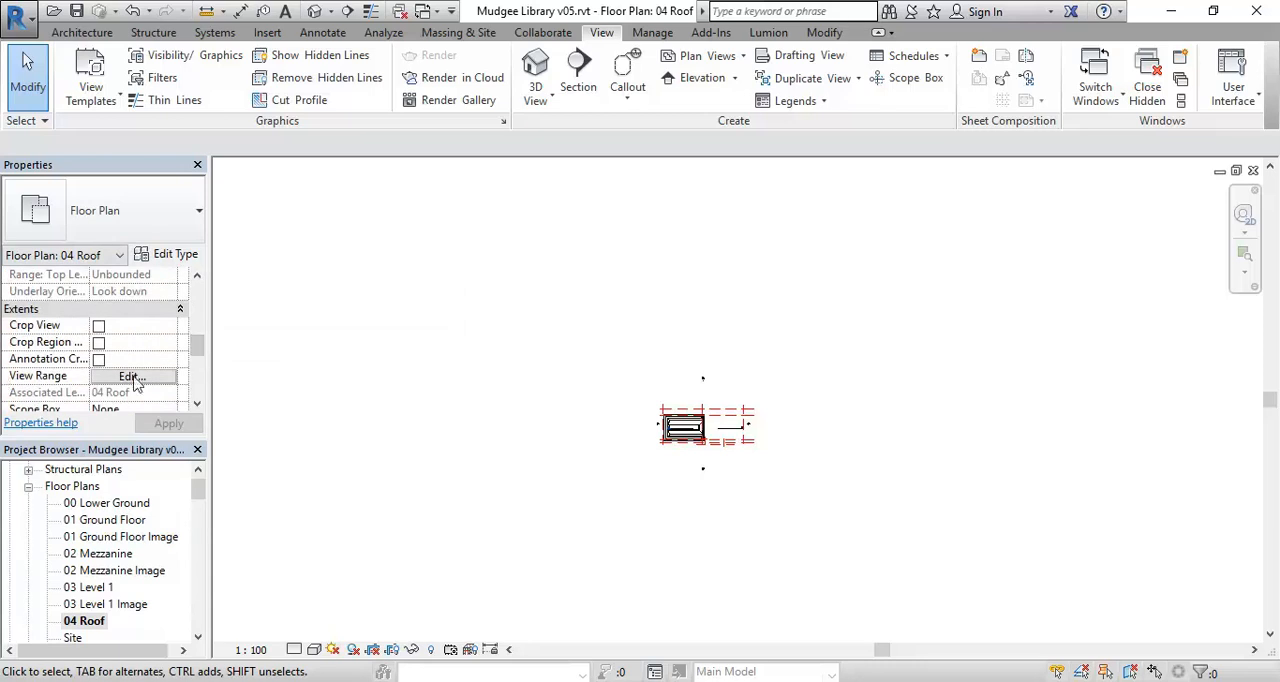
click(132, 377)
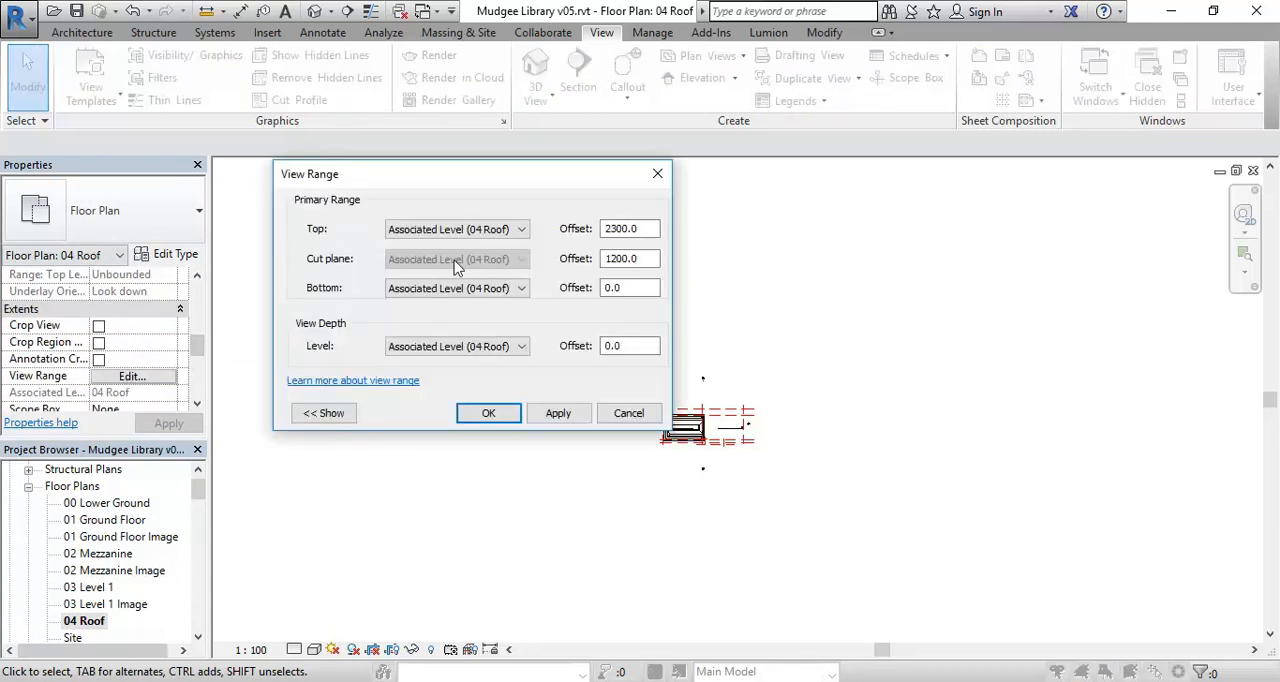
click(519, 346)
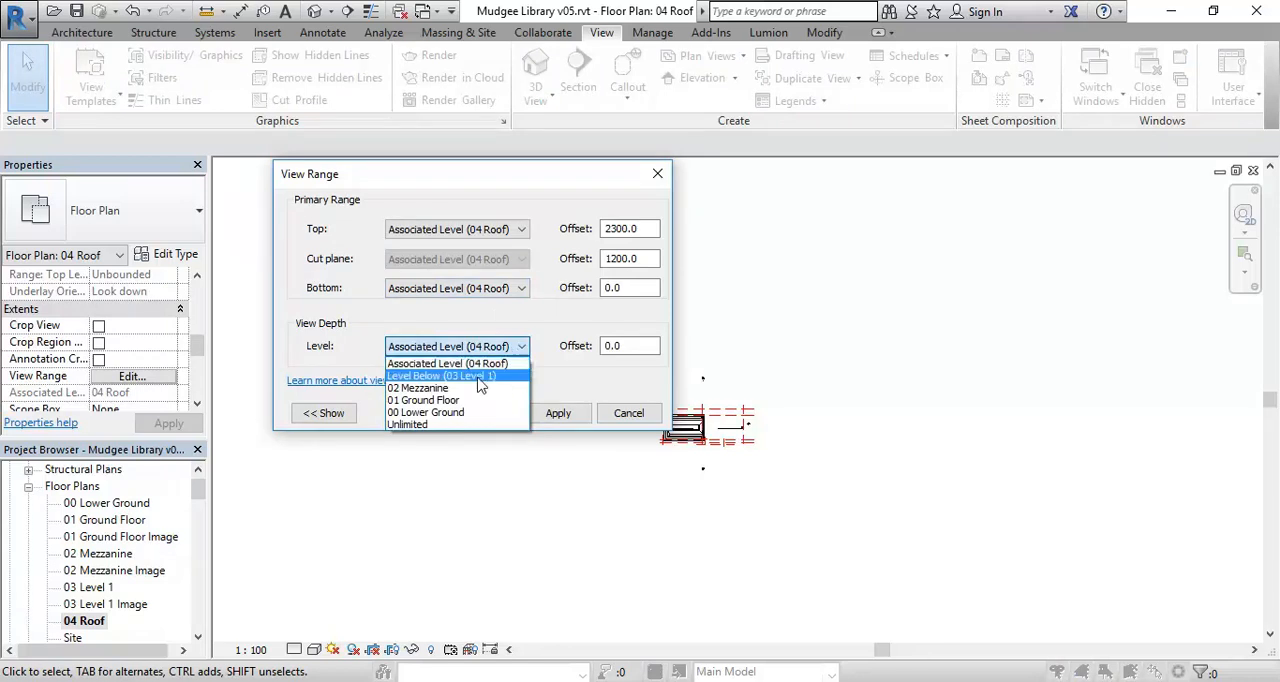
click(480, 385)
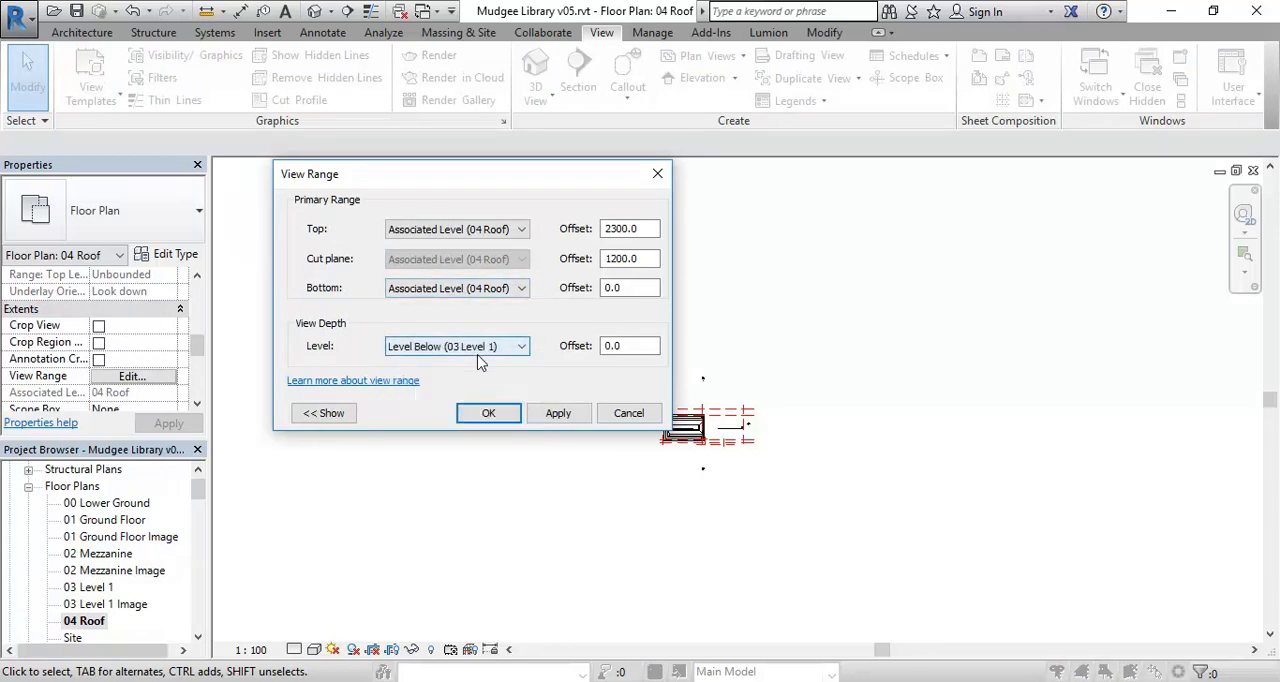
click(494, 418)
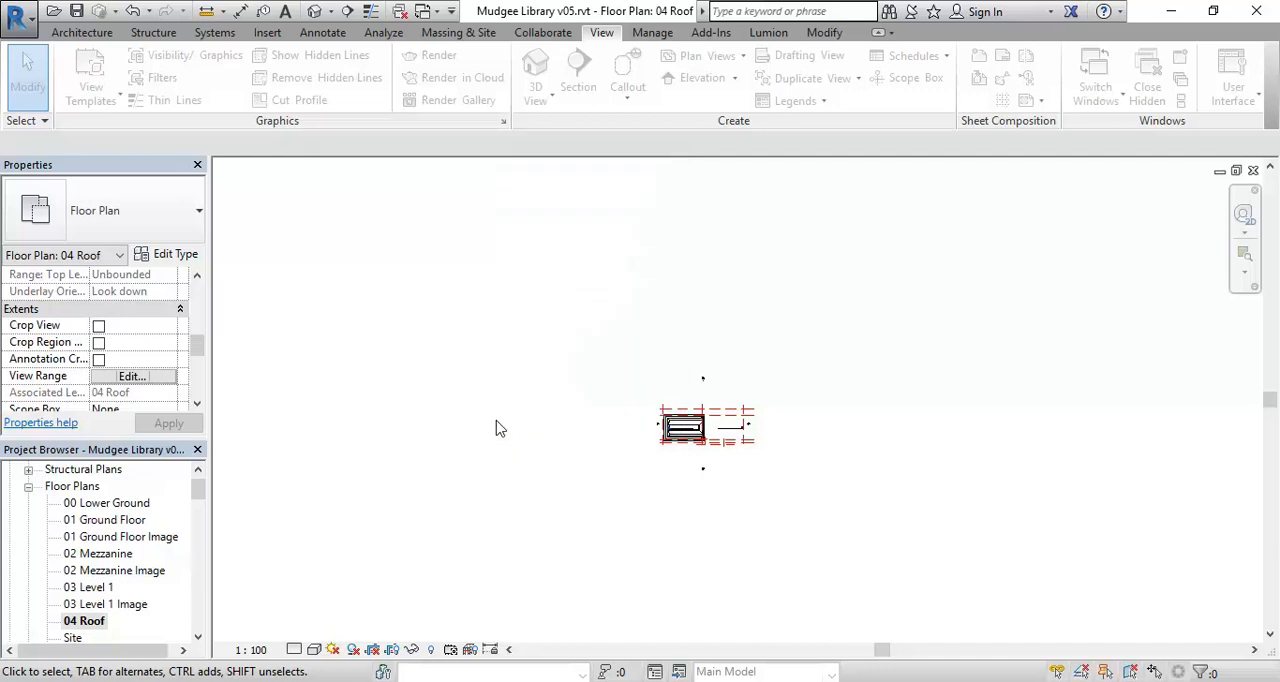
middle_drag(513, 345, 496, 441)
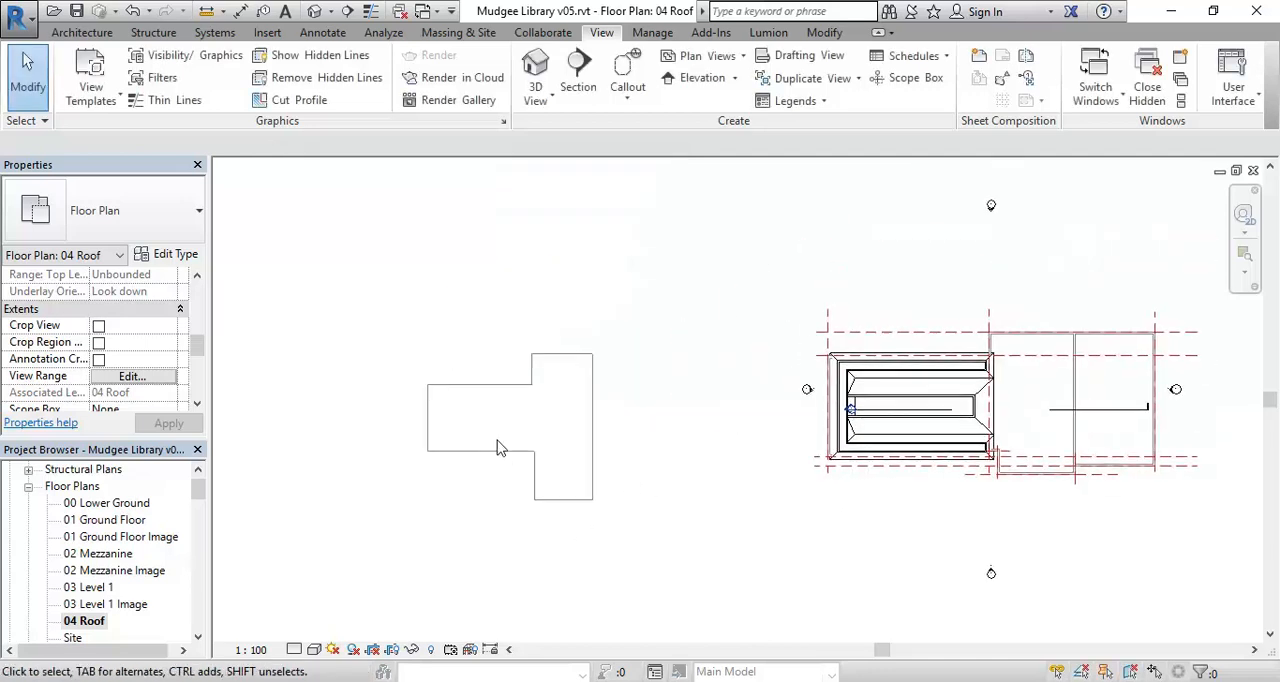
scroll(496, 443, up, 1)
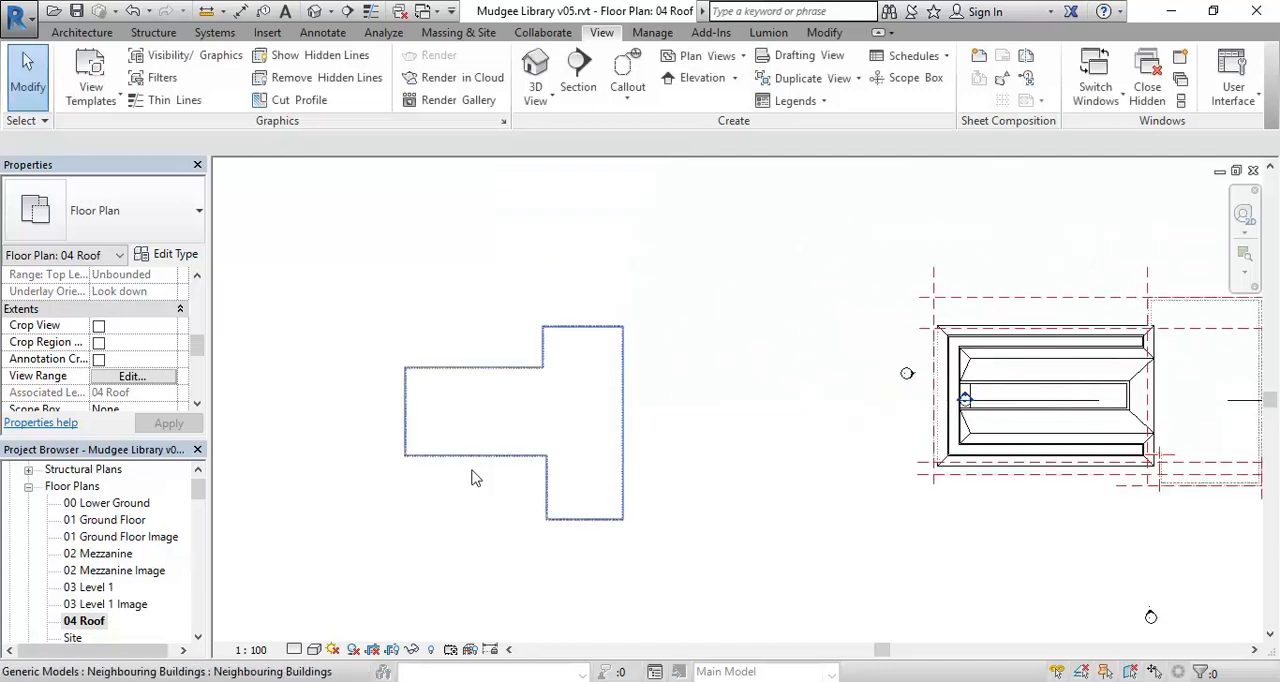
- Start a roof by footprint in the 04 Roof plan and set the overhang to 200
scroll(469, 528, up, 2)
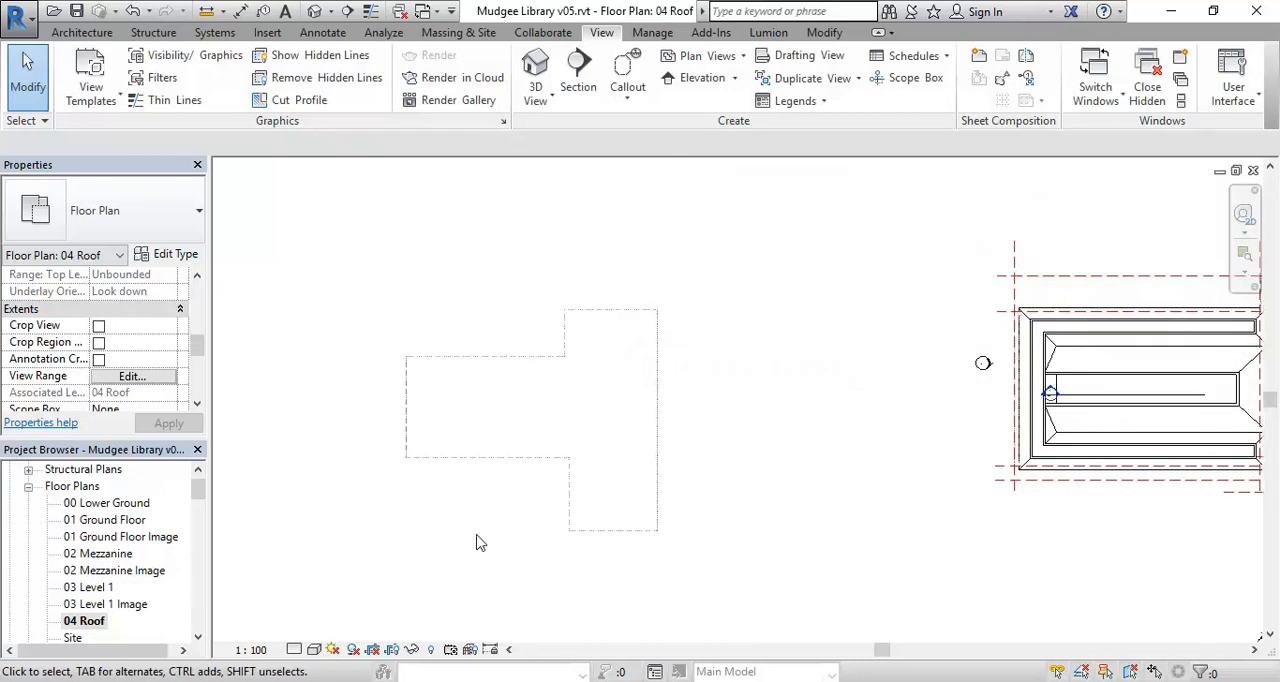
click(82, 32)
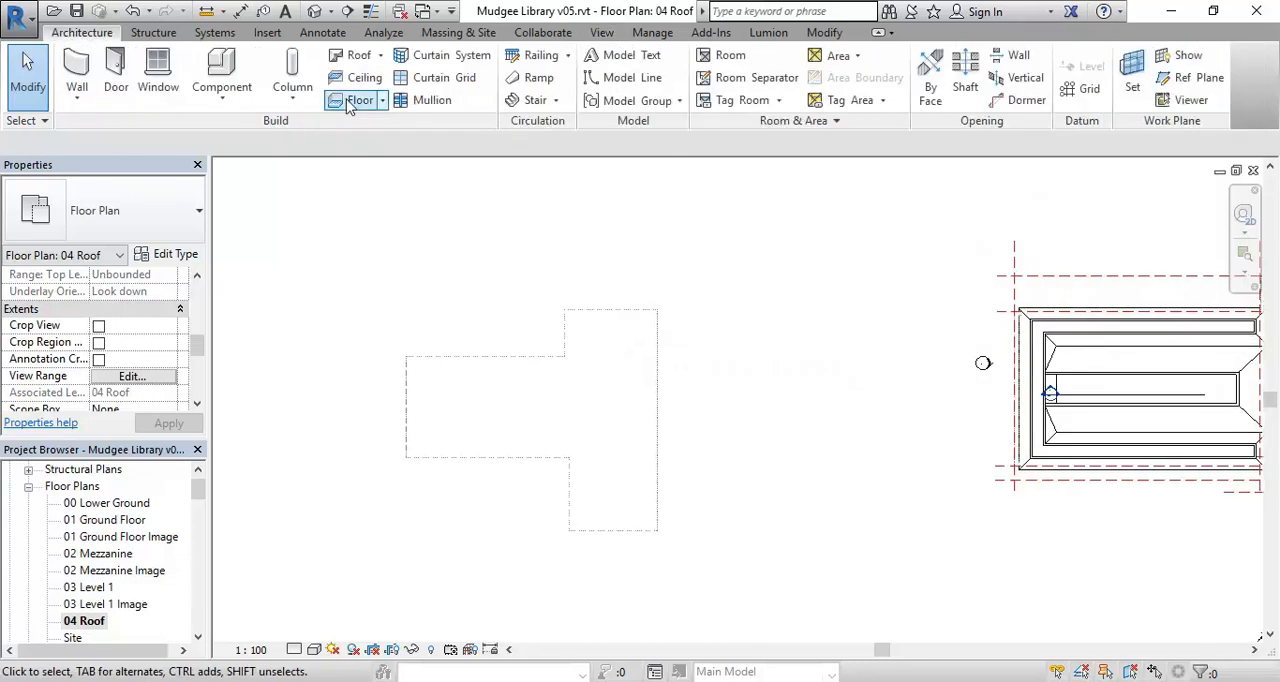
click(352, 55)
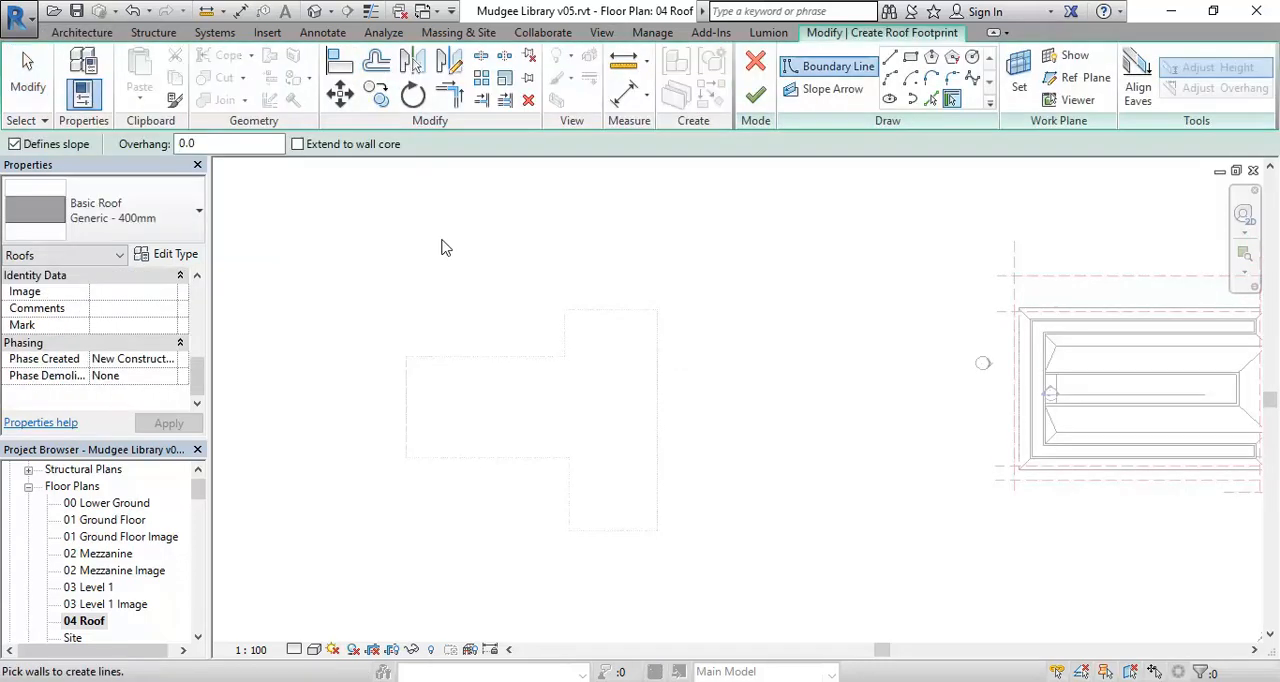
click(215, 144)
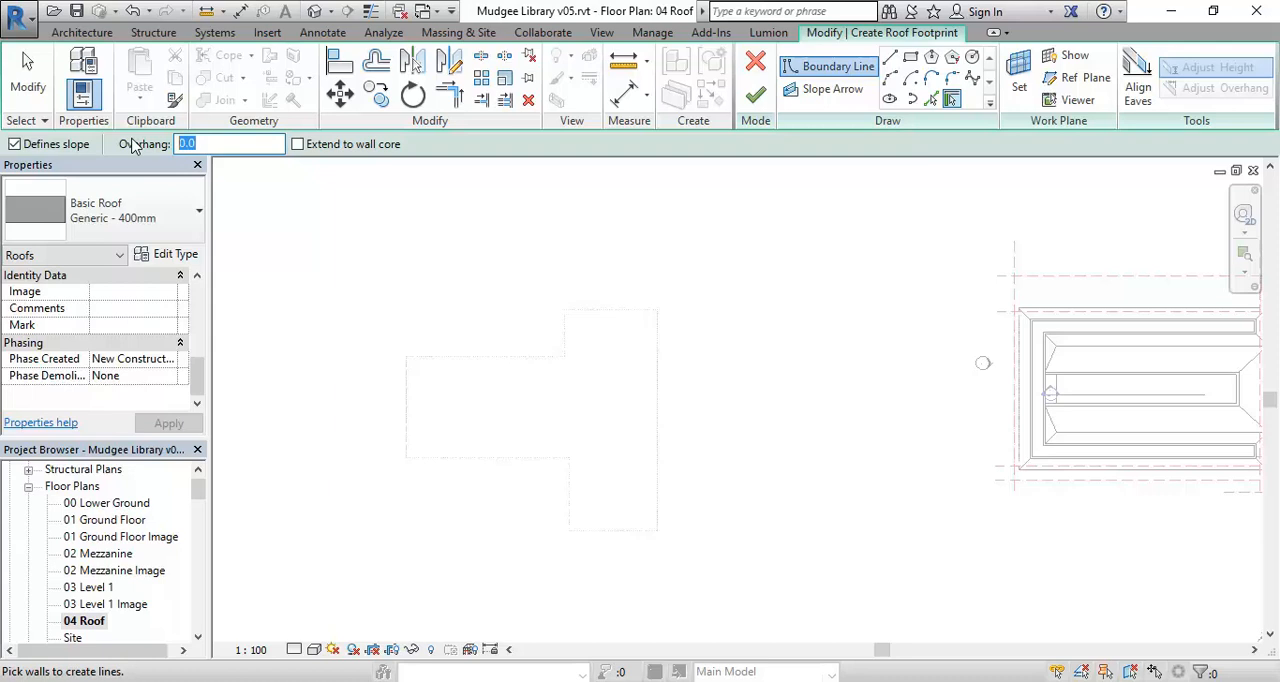
text(2)
middle_drag(396, 312, 425, 292)
scroll(426, 293, up, 1)
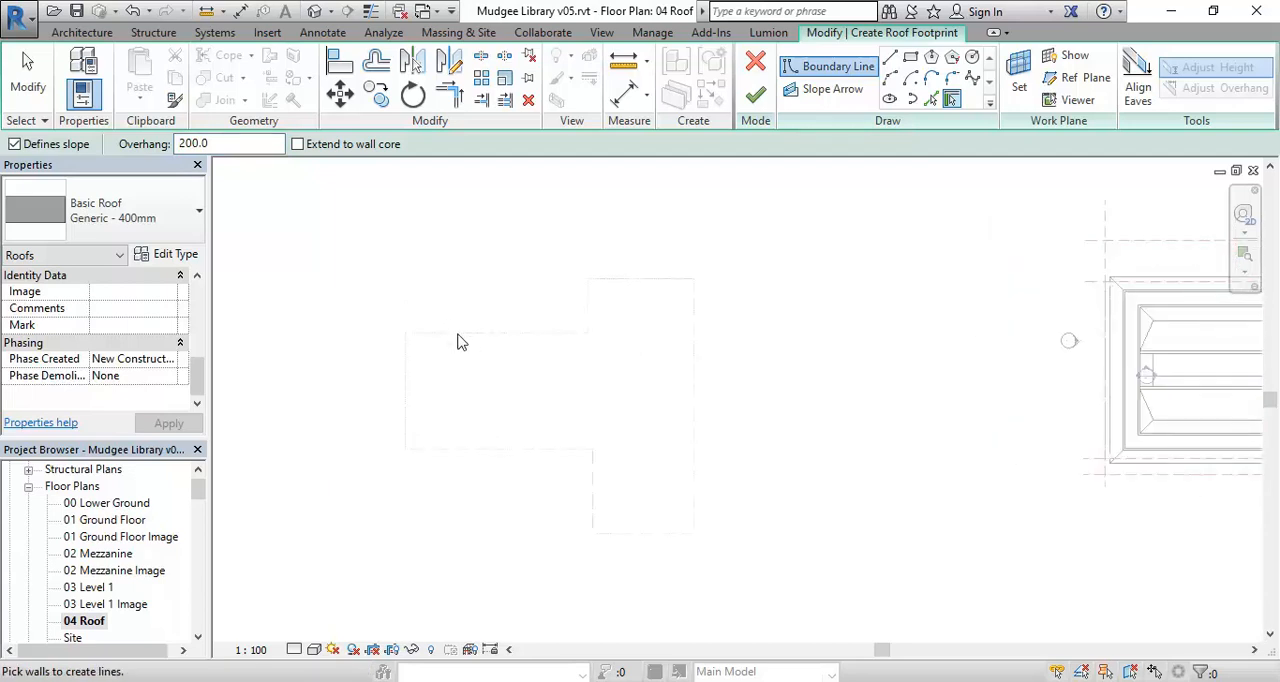
- Create the sloped roof boundary by picking the neighbouring building's whole outline as a chain of lines offset 200 outward
click(931, 99)
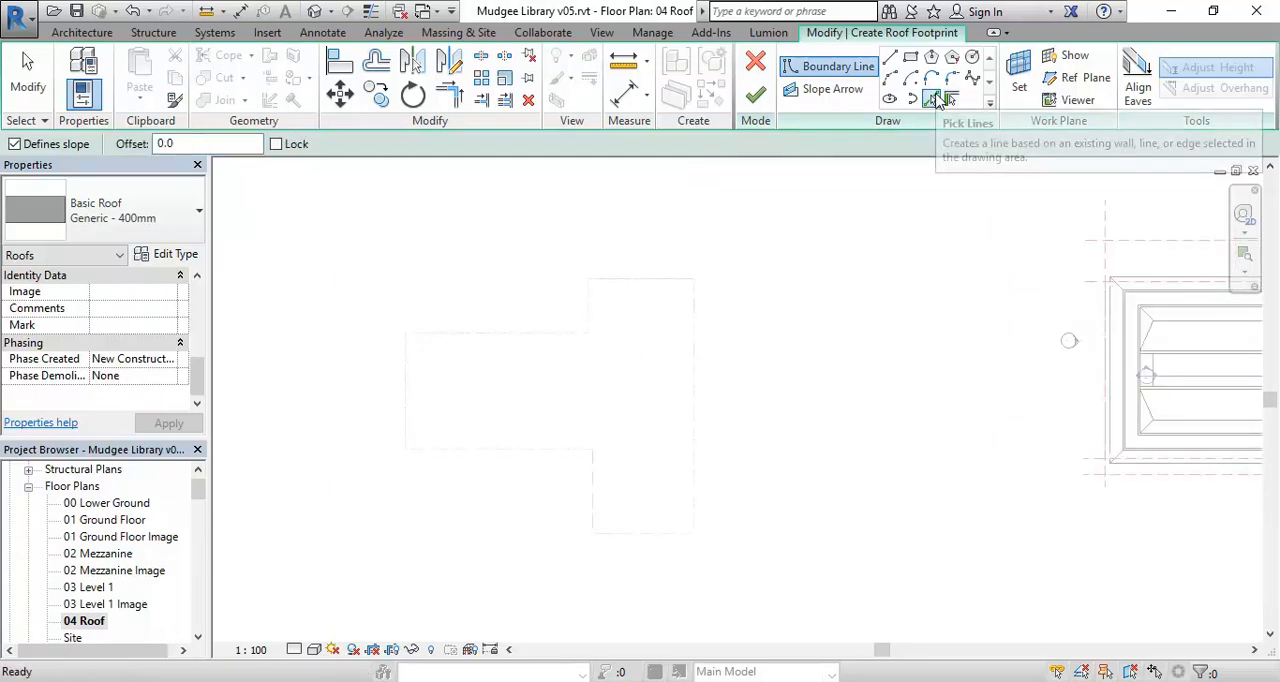
click(948, 99)
click(930, 100)
drag(188, 148, 118, 146)
key(Return)
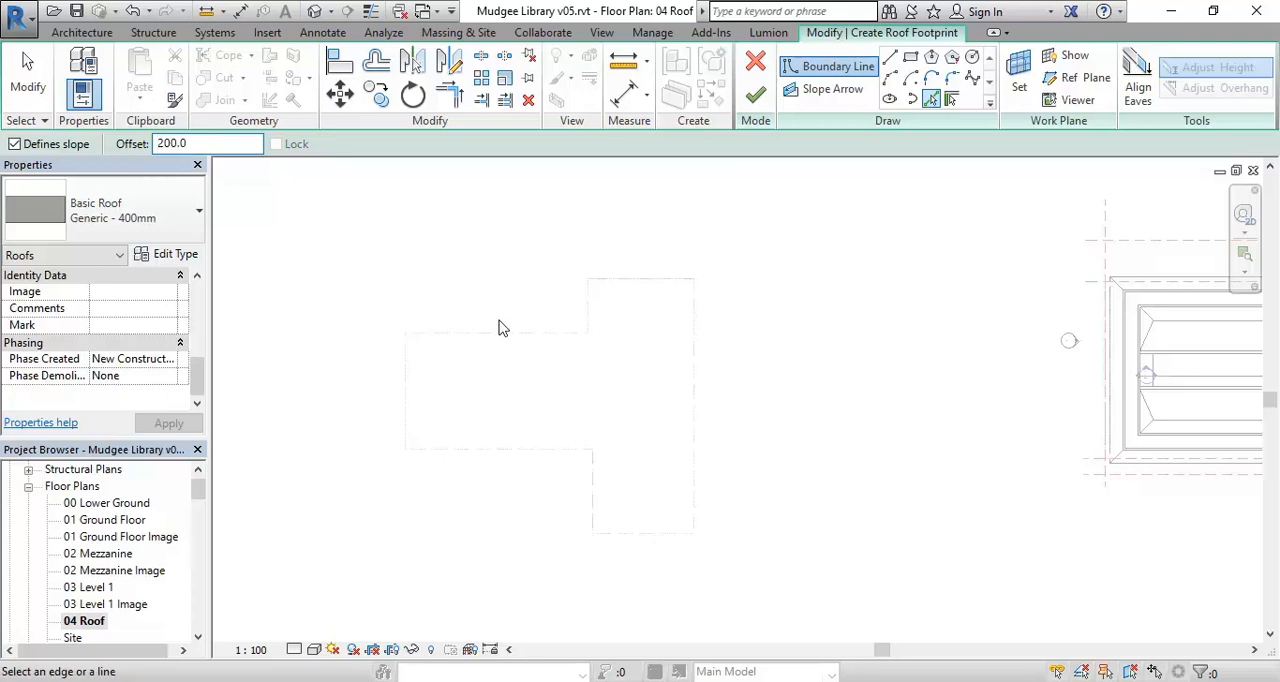
scroll(500, 327, up, 2)
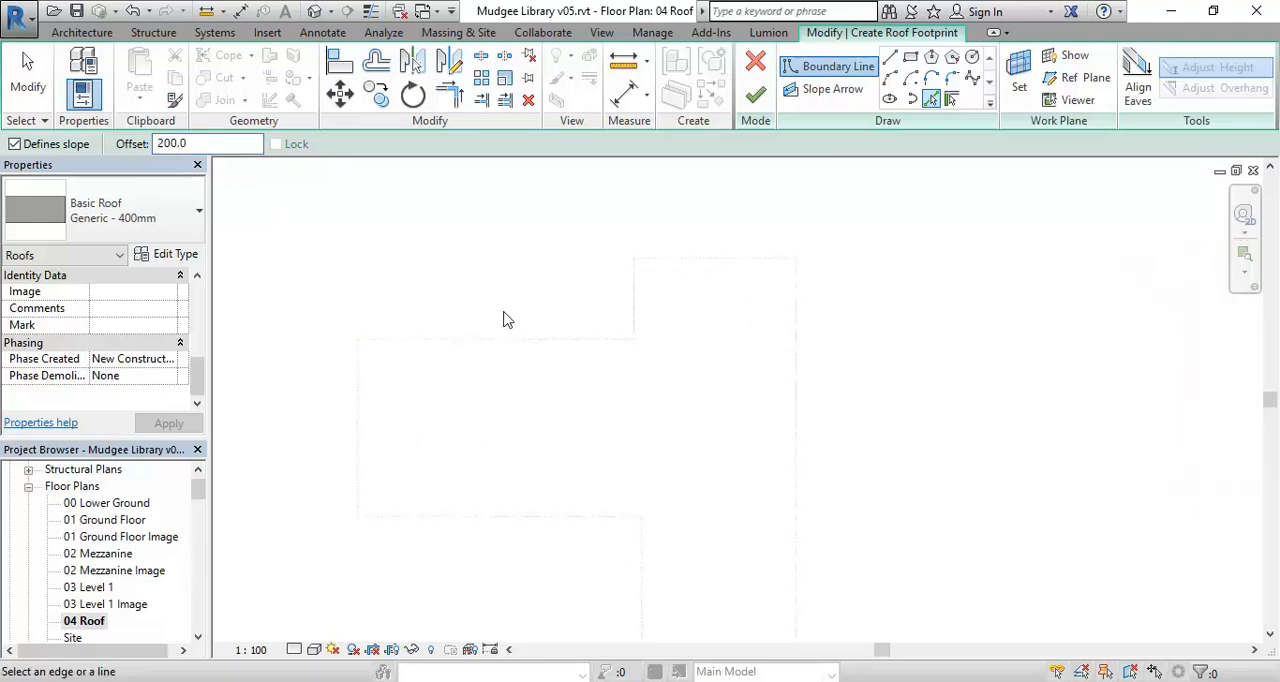
key(Tab)
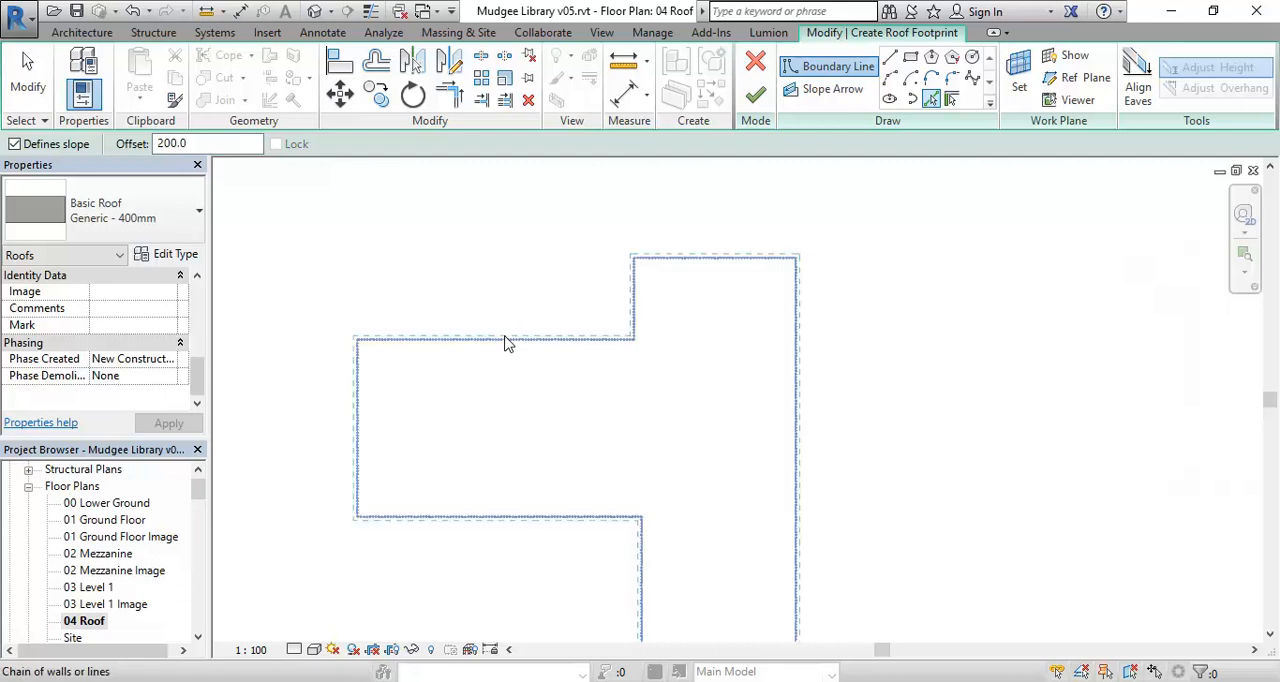
click(505, 337)
scroll(614, 438, down, 1)
middle_drag(595, 423, 558, 391)
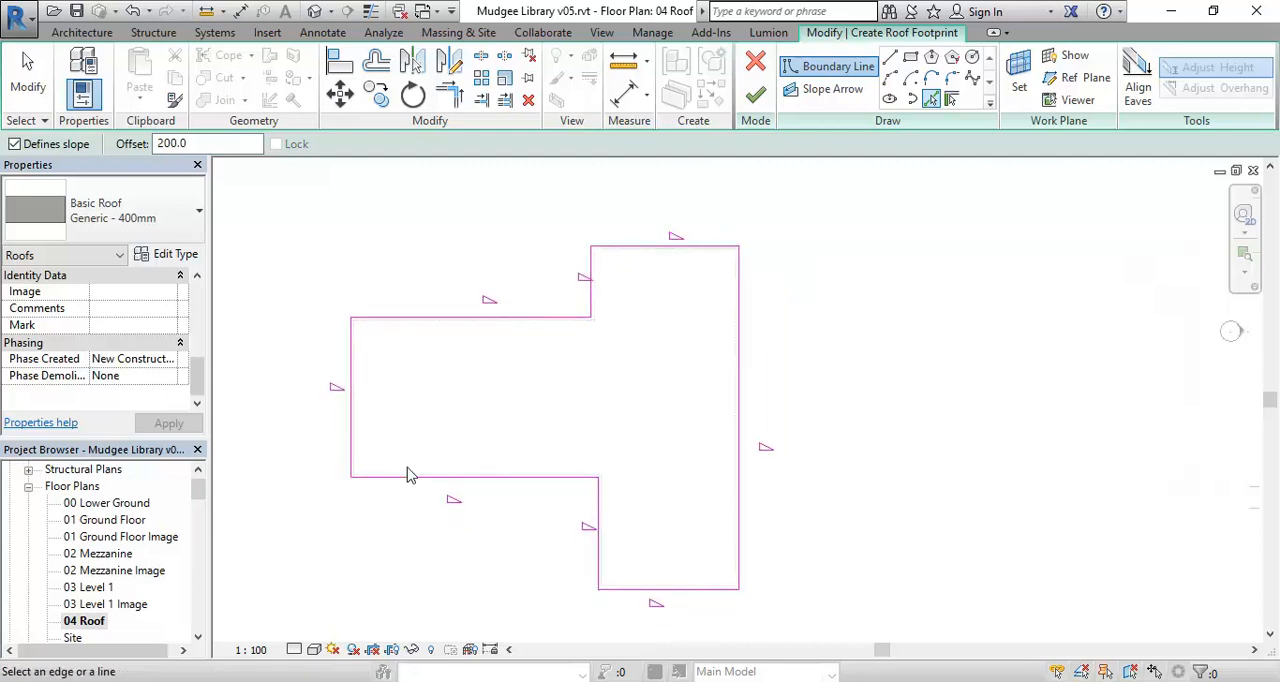
- Finish the neighbouring building's roof footprint and clear the selection
click(755, 94)
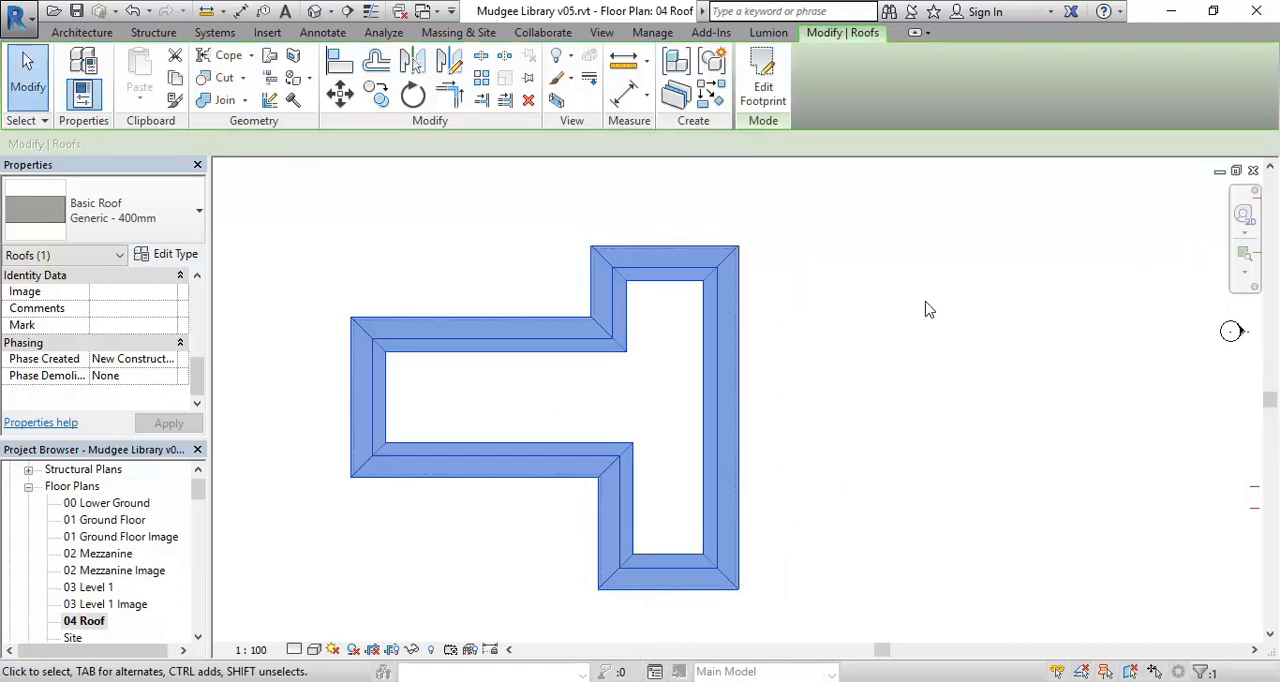
click(926, 302)
scroll(926, 302, down, 4)
middle_drag(926, 302, 789, 309)
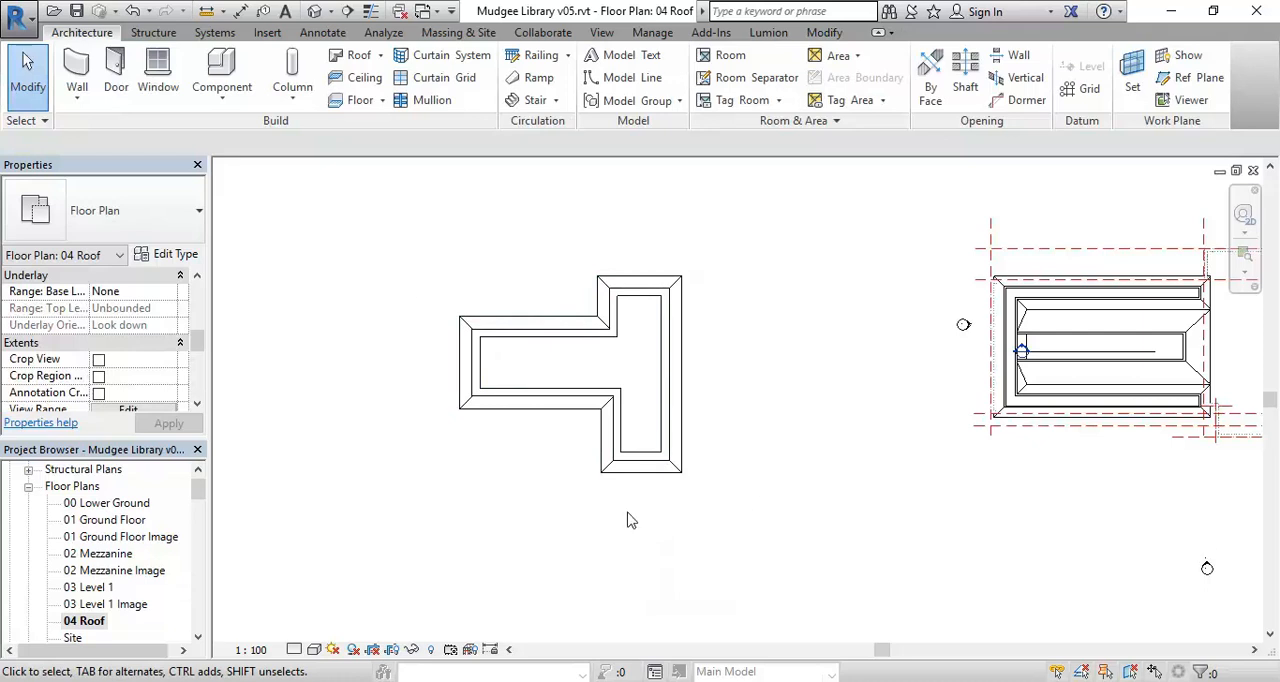
- Open the Site Analysis floor plan and check the neighbouring building's hipped roof
click(80, 621)
scroll(72, 625, down, 1)
scroll(72, 625, down, 1)
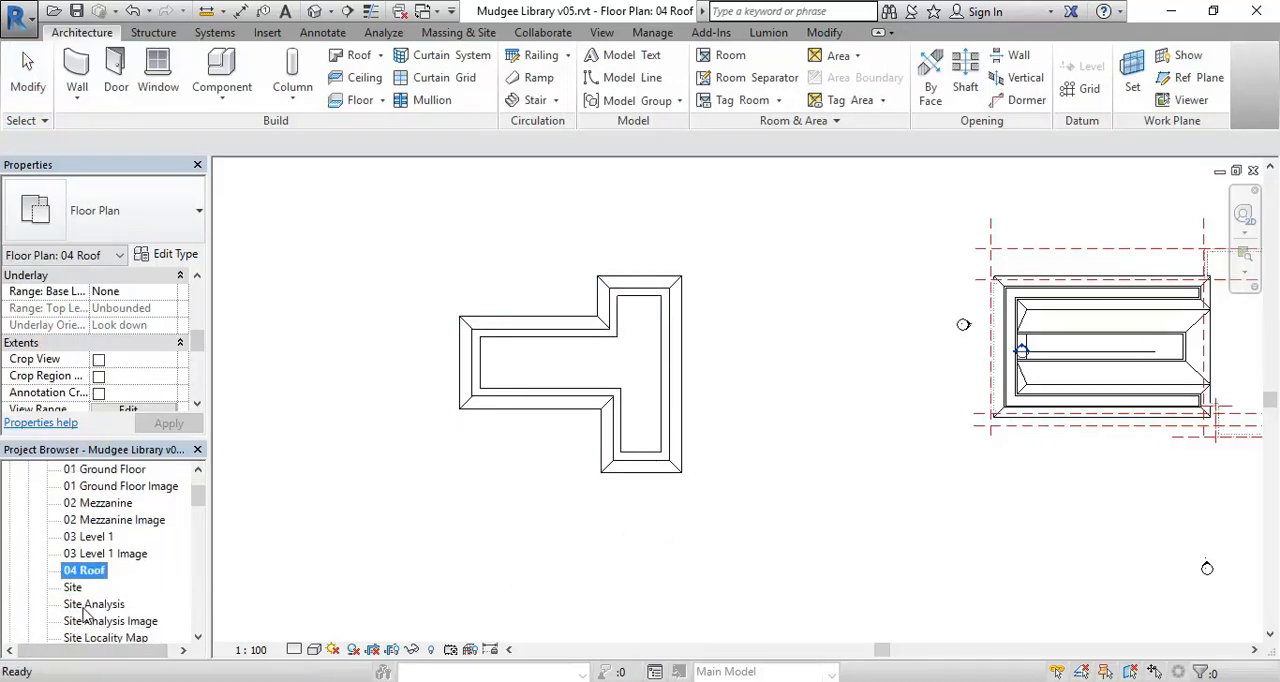
double_click(88, 605)
scroll(567, 459, up, 3)
scroll(567, 459, up, 4)
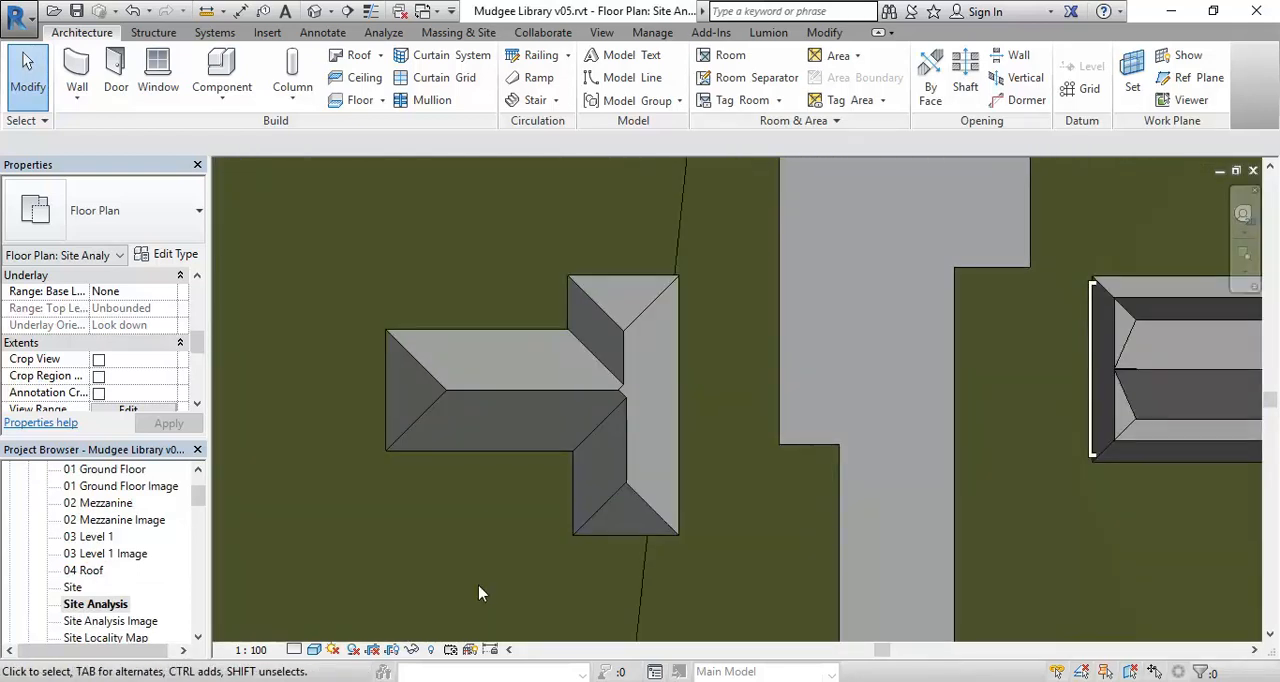
- Open the Site Analysis Image plan and compare the new roof's ridges and valleys with the satellite image
scroll(75, 598, down, 1)
double_click(96, 605)
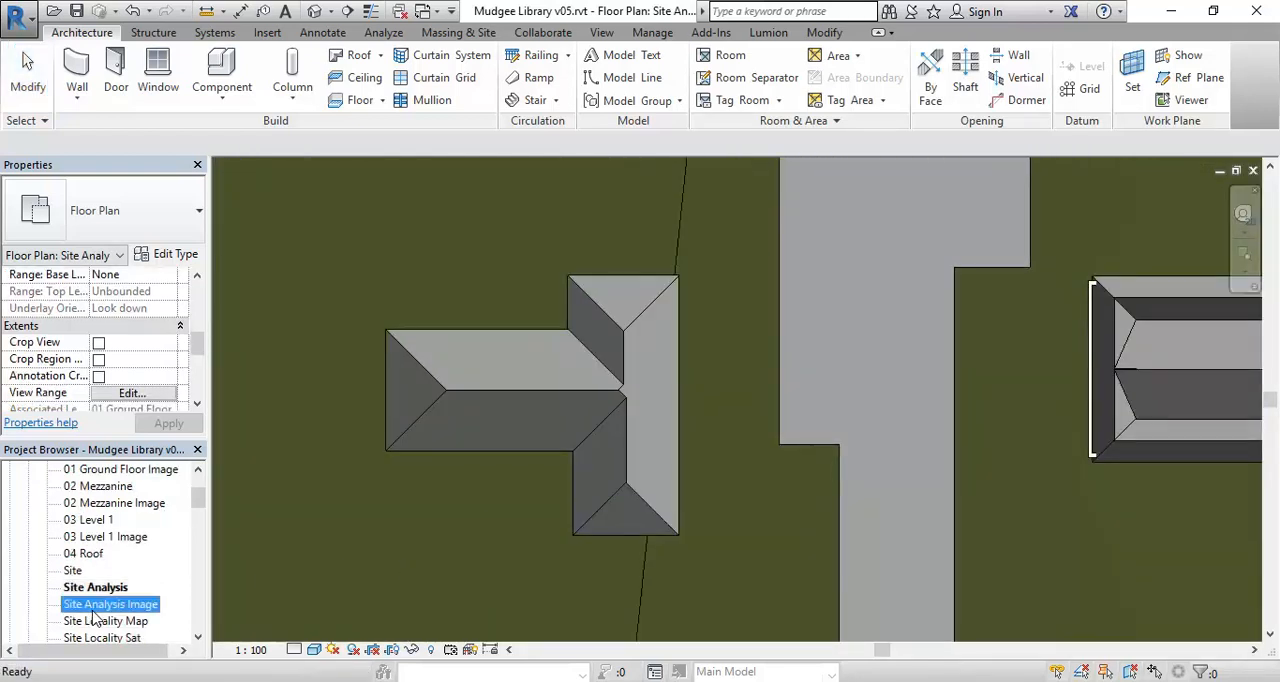
scroll(511, 493, up, 6)
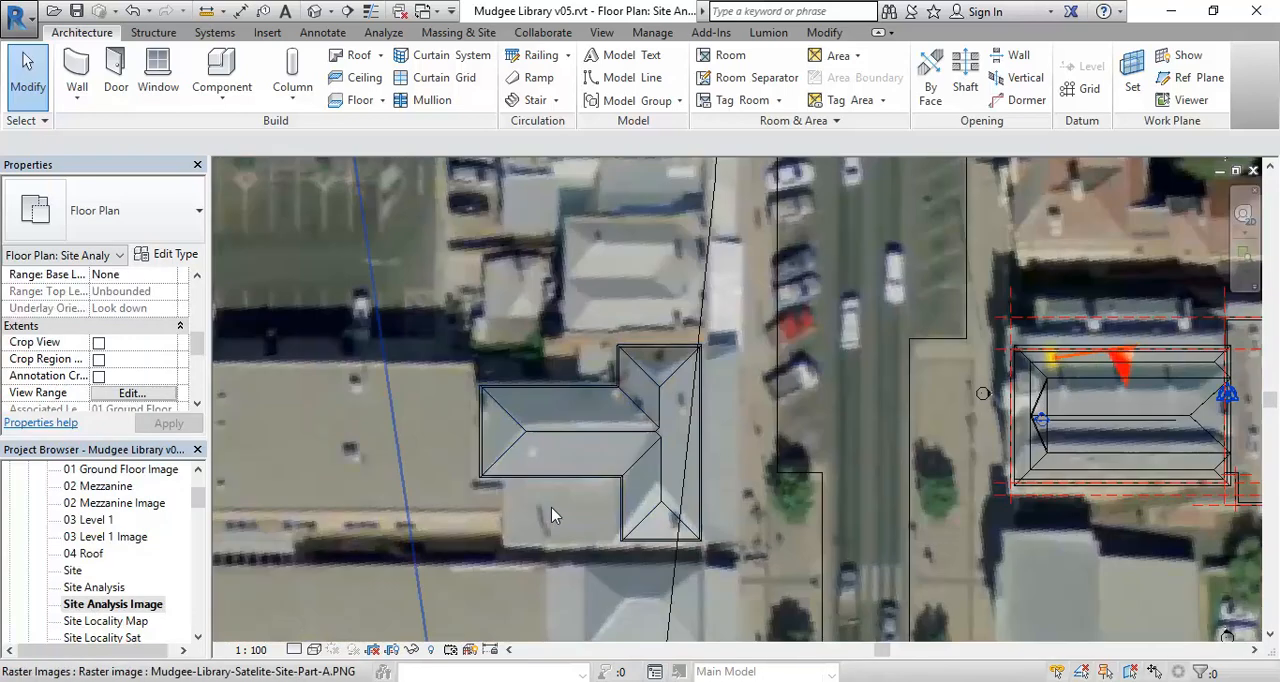
scroll(640, 518, up, 3)
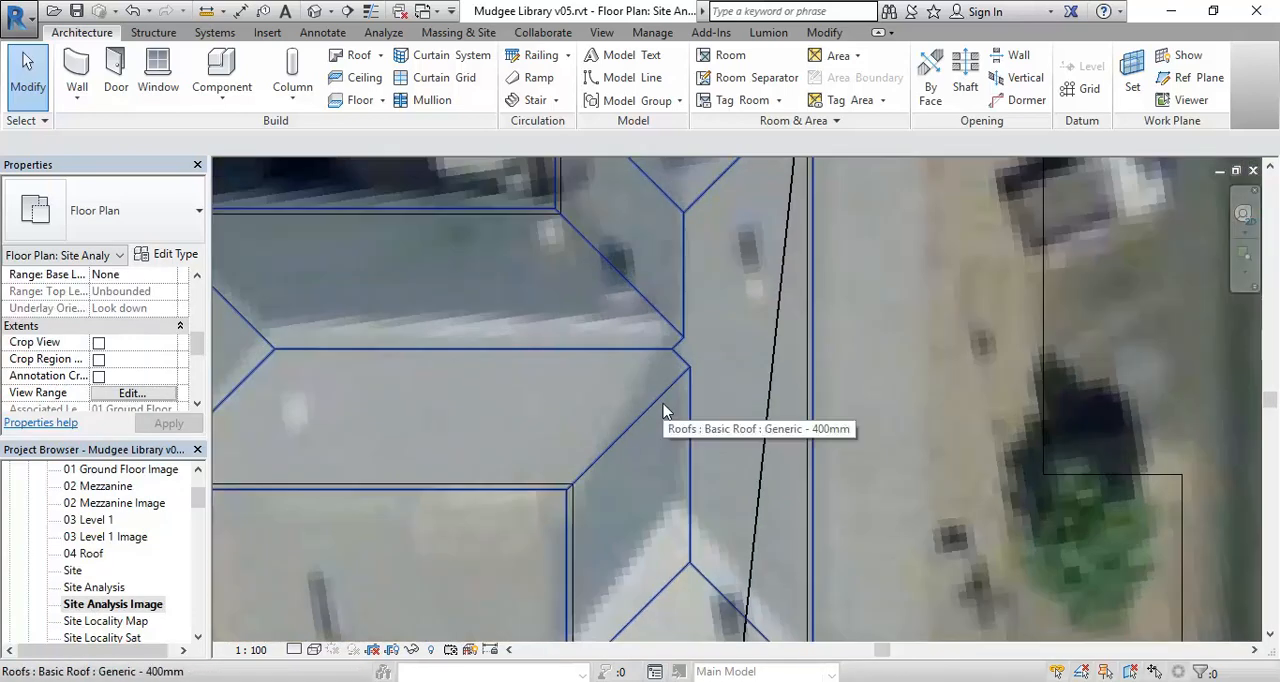
scroll(680, 352, down, 6)
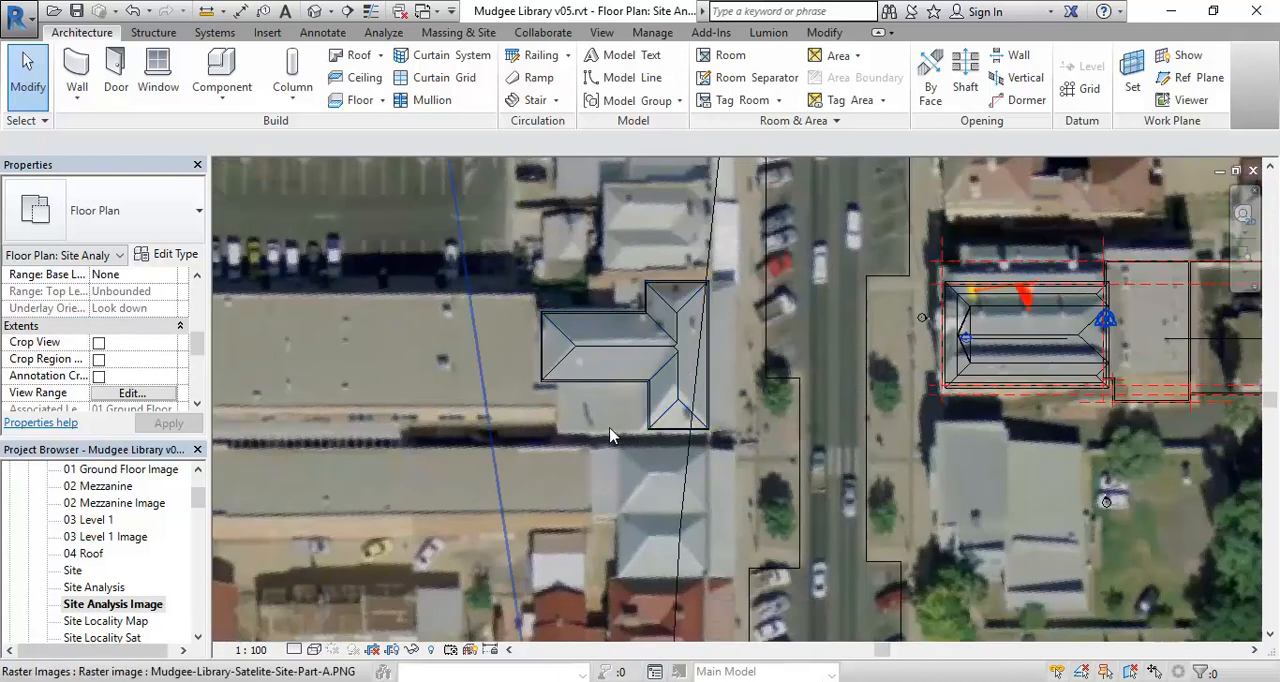
scroll(350, 456, down, 1)
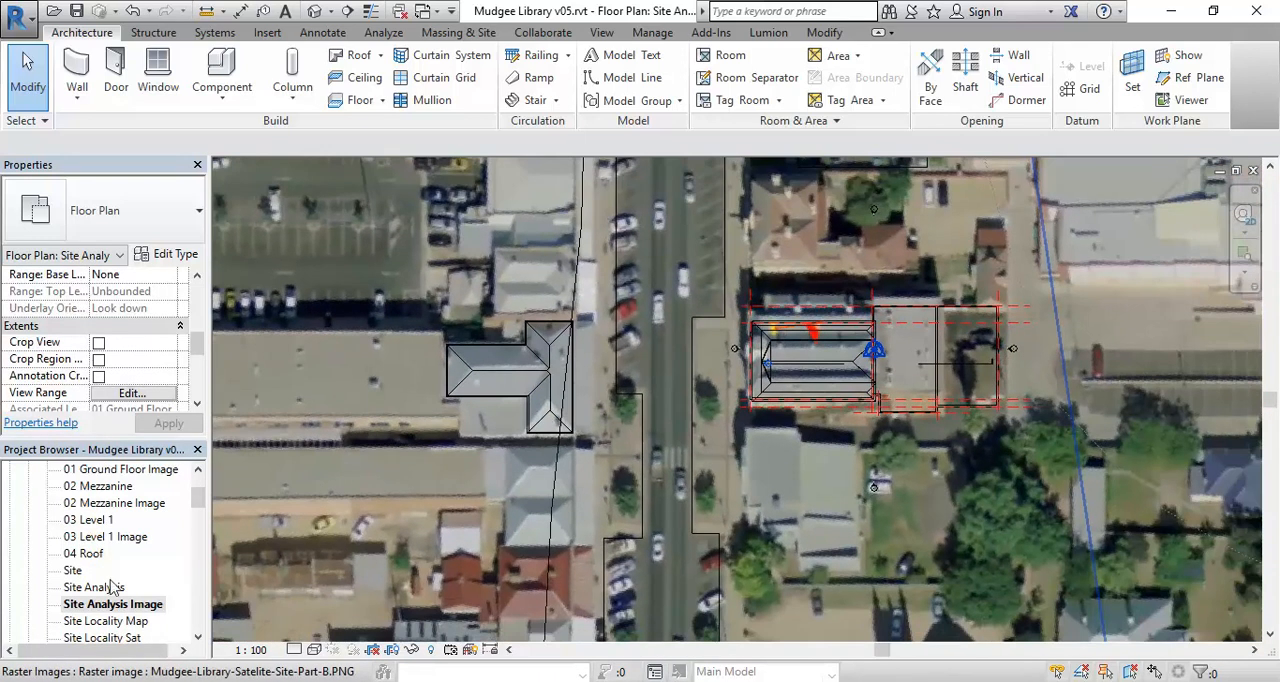
- Set the Site Analysis Image plan's visual style to Shaded and turn its shadows on
click(315, 650)
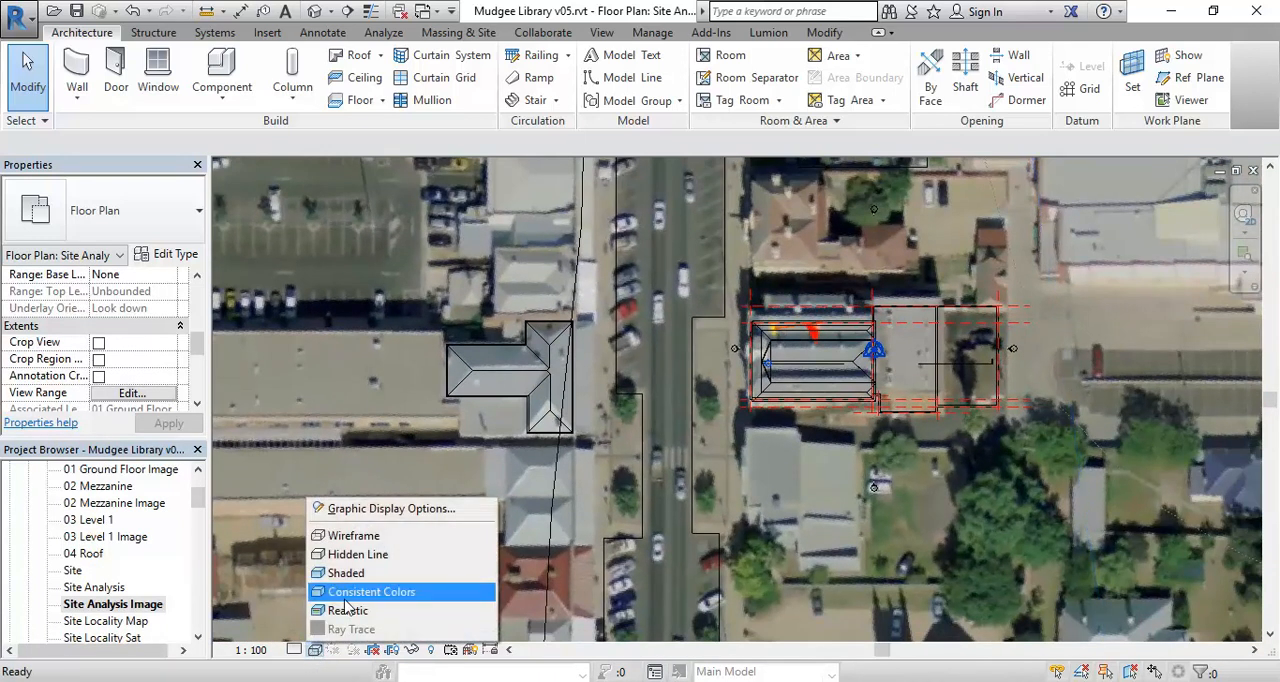
click(345, 573)
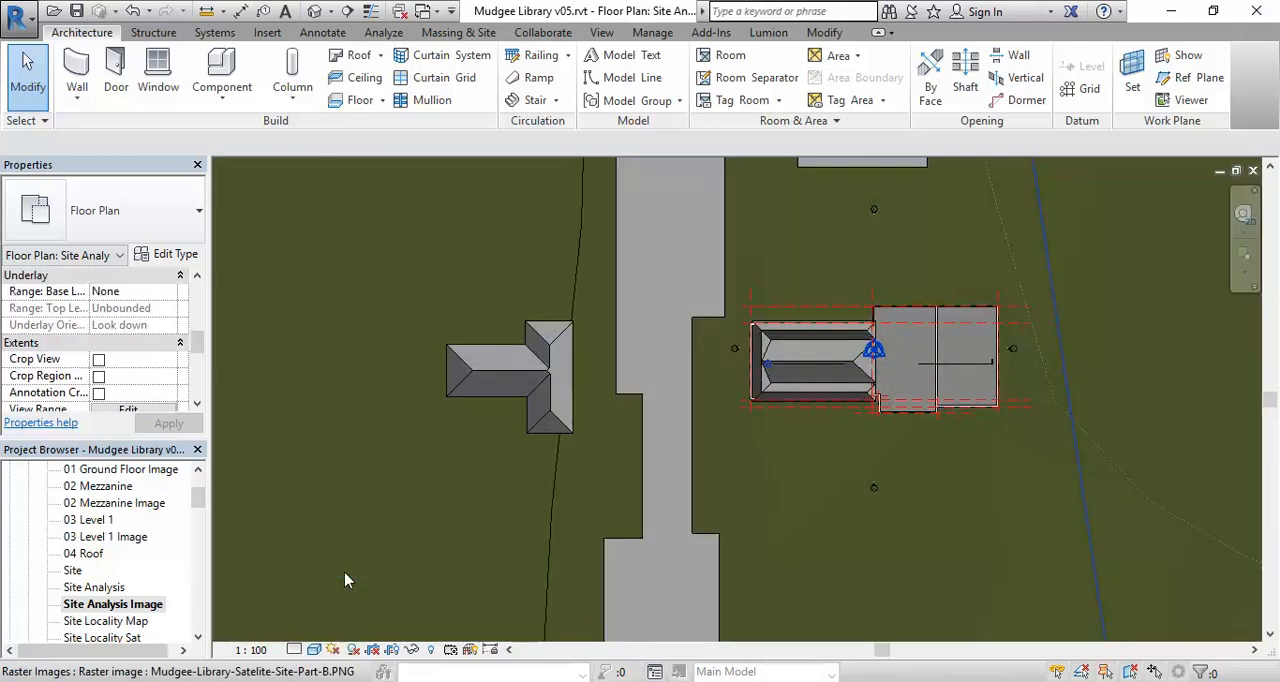
click(351, 650)
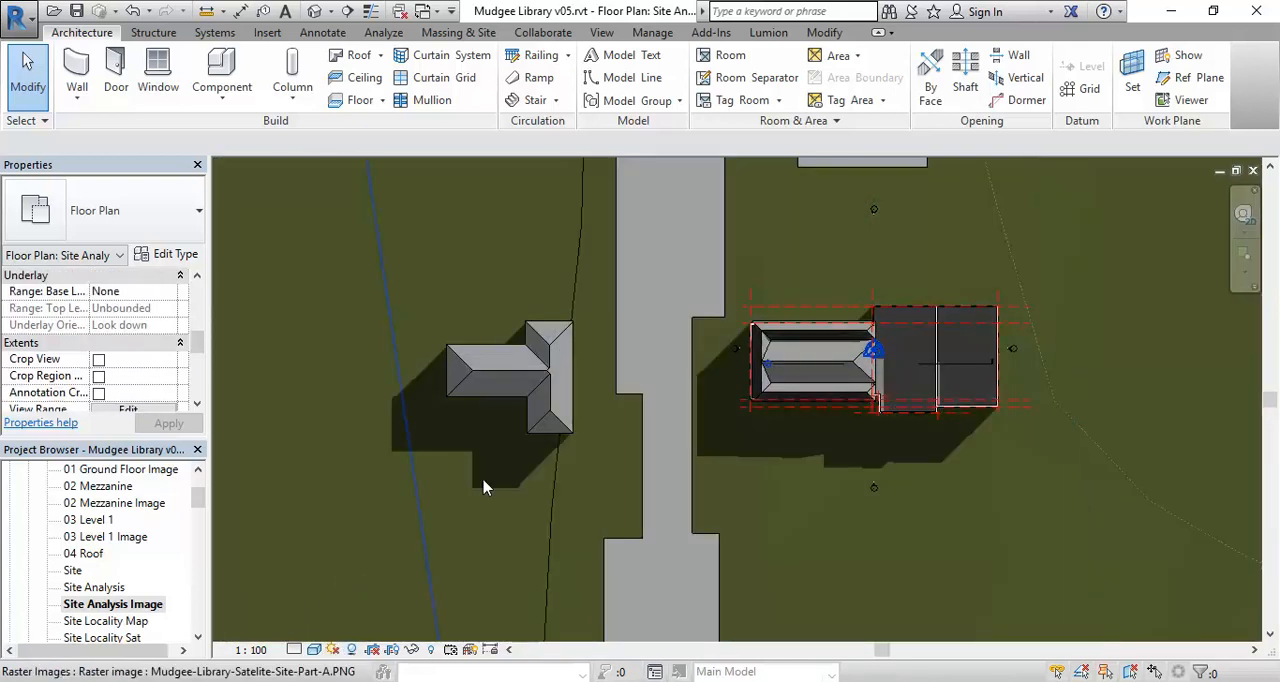
scroll(466, 491, down, 2)
mouse_move(466, 491)
middle_down()
mouse_move(430, 487)
mouse_move(451, 486)
middle_up()
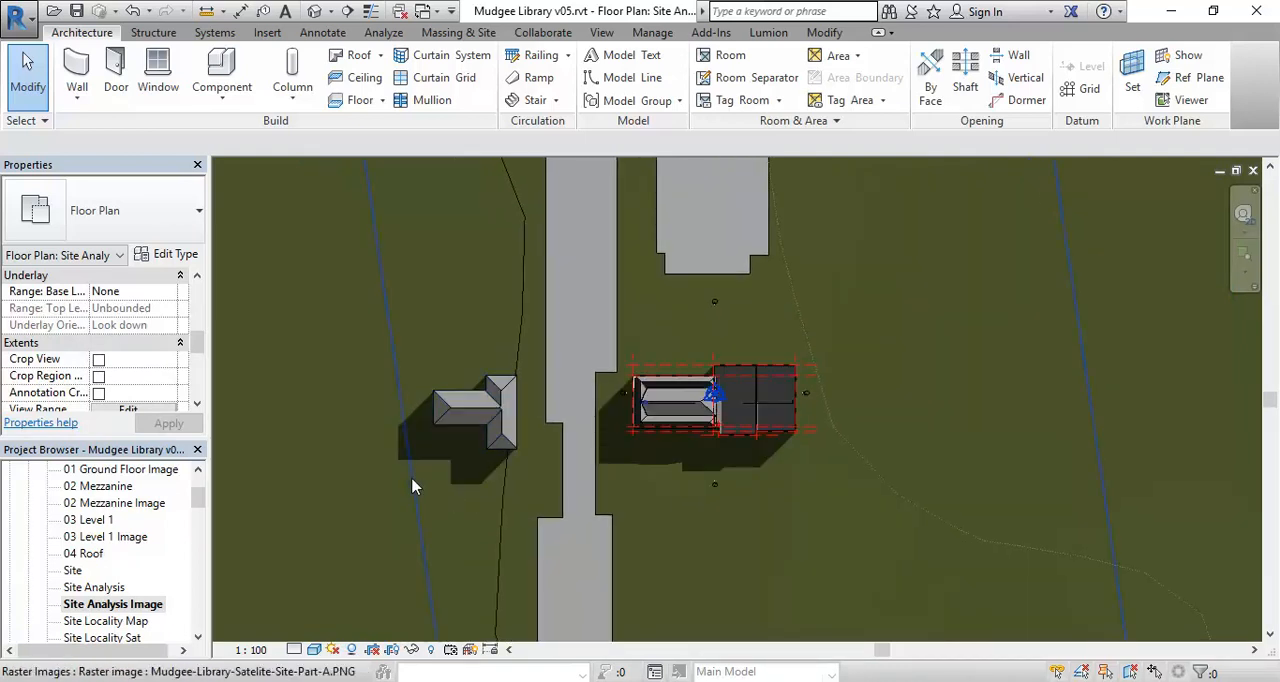
scroll(415, 487, up, 1)
scroll(357, 450, down, 1)
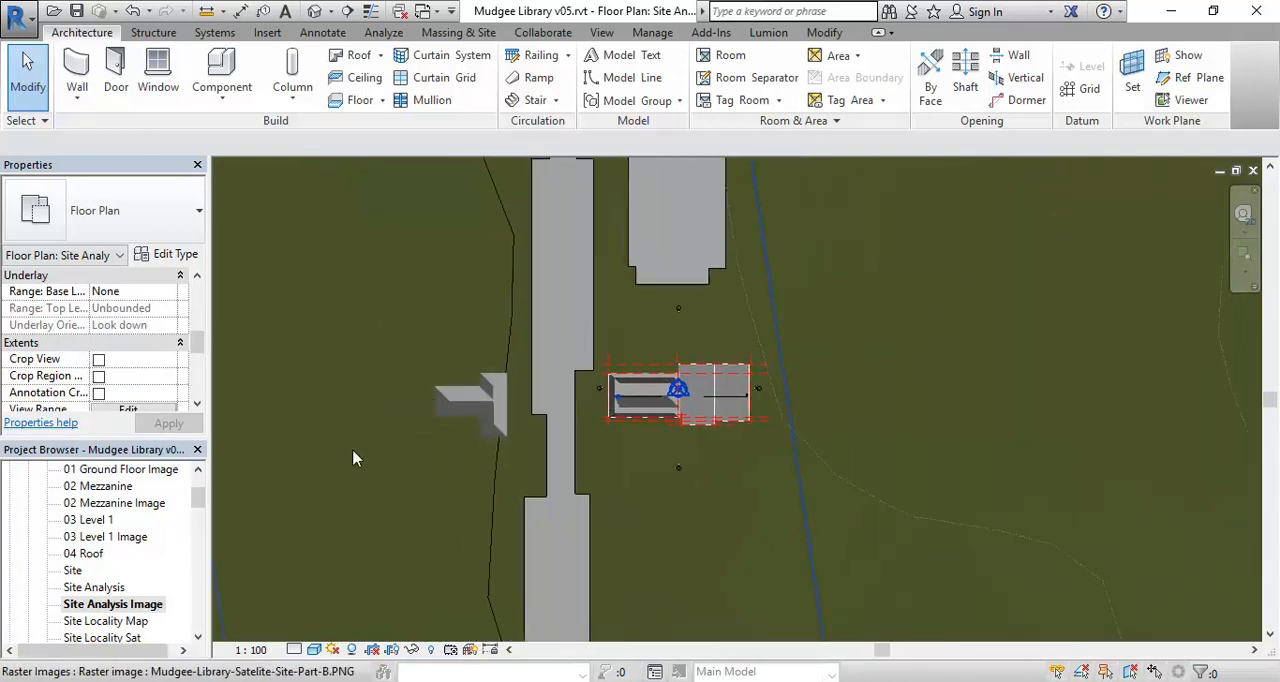
- Set the view's lighting in Graphic Display Options to Sun 90 and Ambient Light 40
click(314, 649)
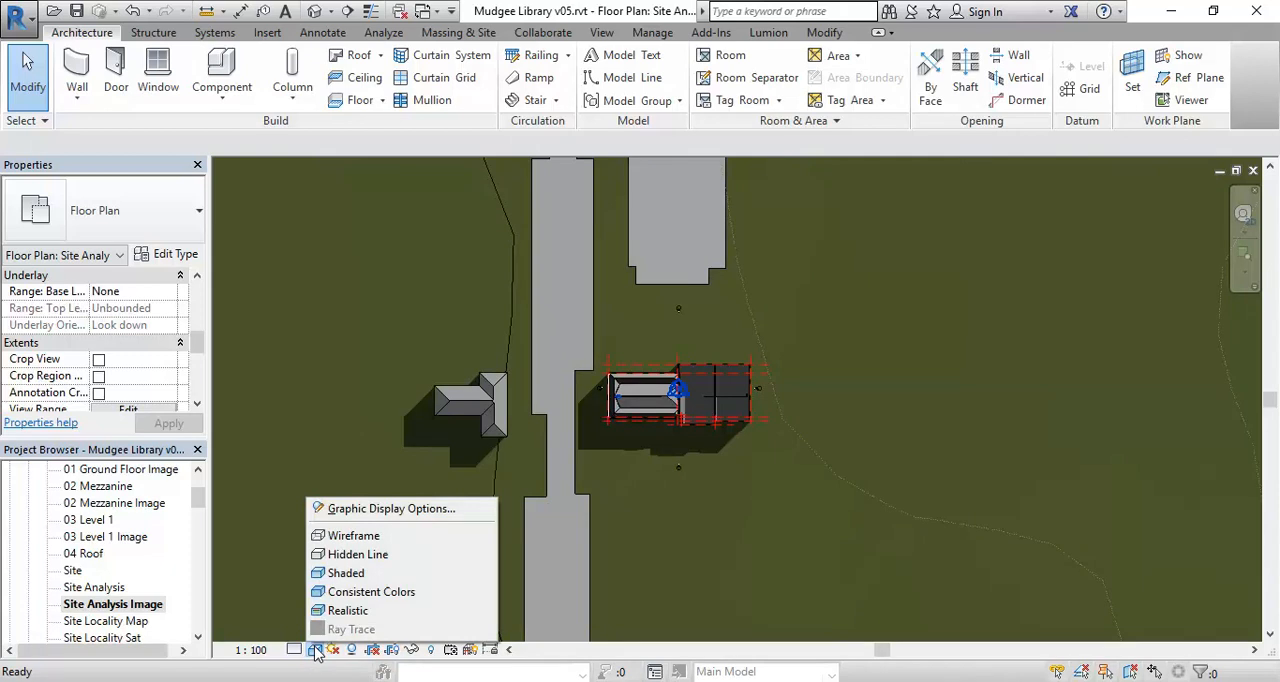
click(376, 510)
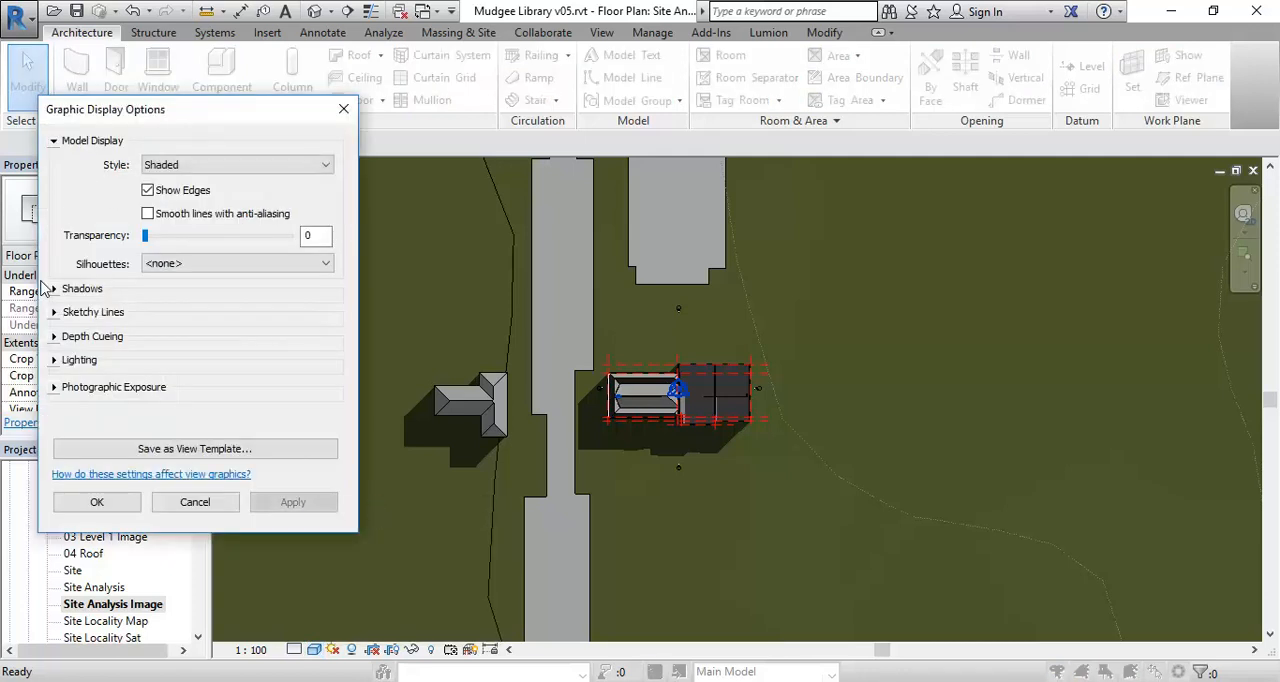
click(58, 362)
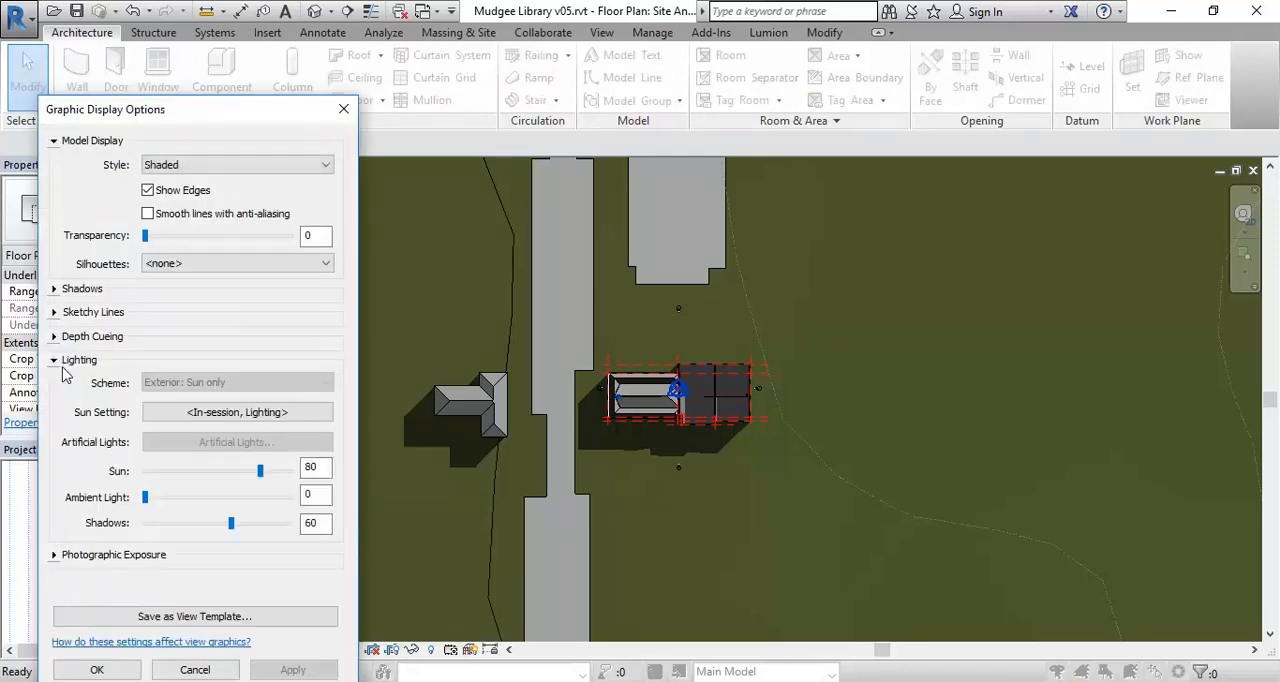
drag(260, 471, 275, 471)
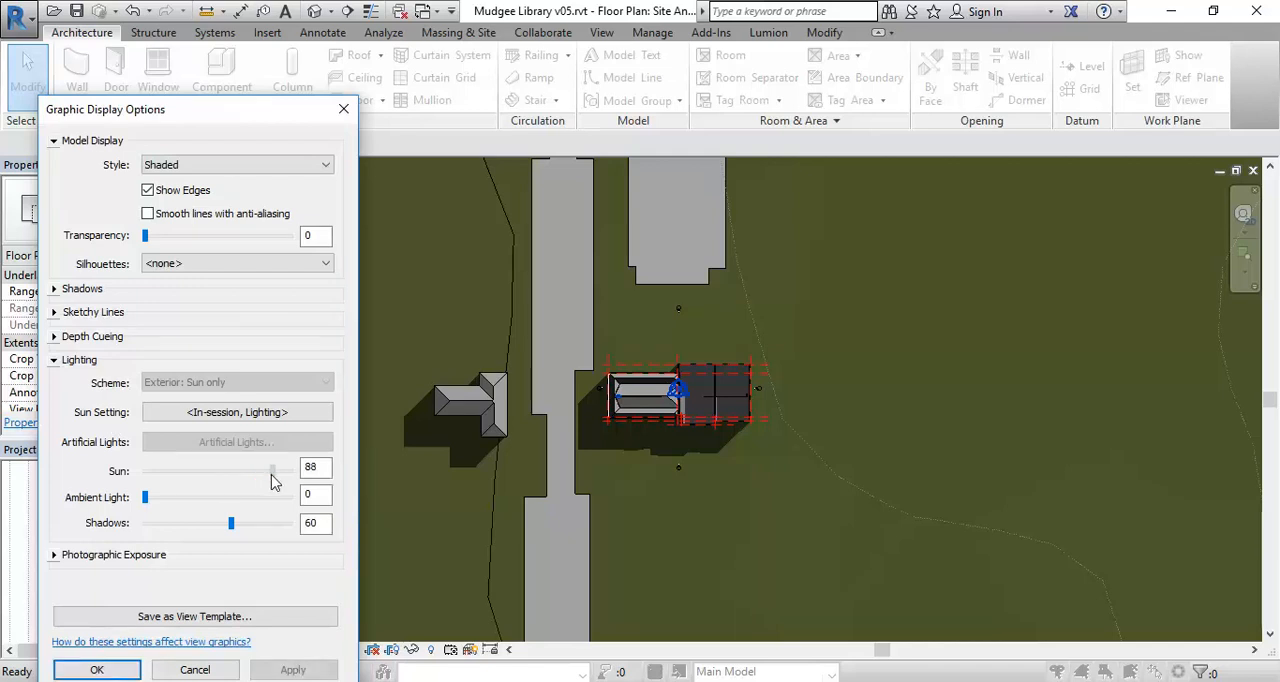
click(296, 670)
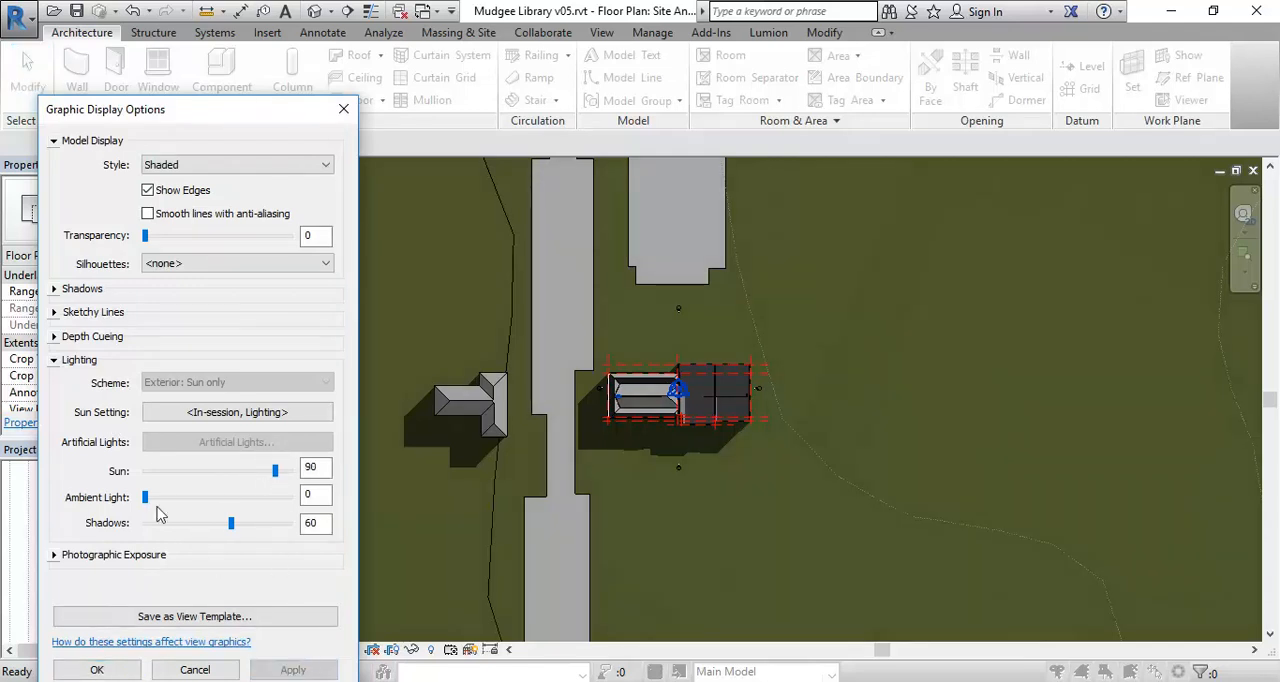
drag(155, 498, 203, 498)
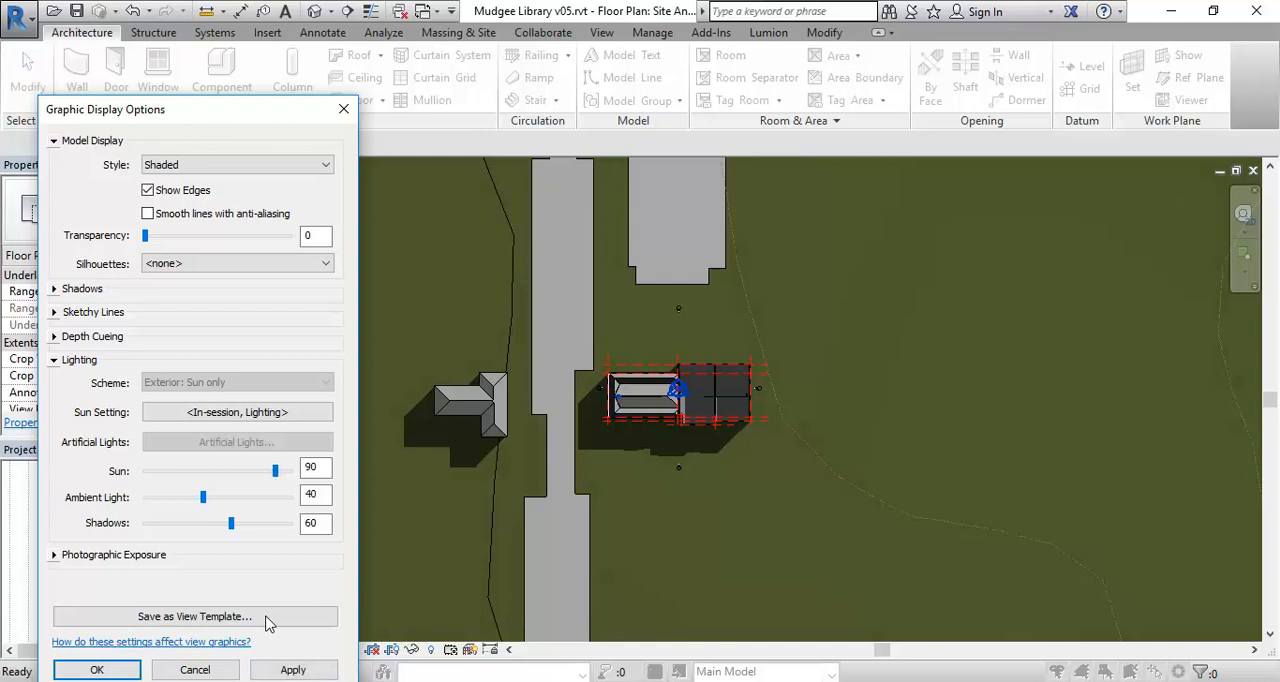
click(293, 670)
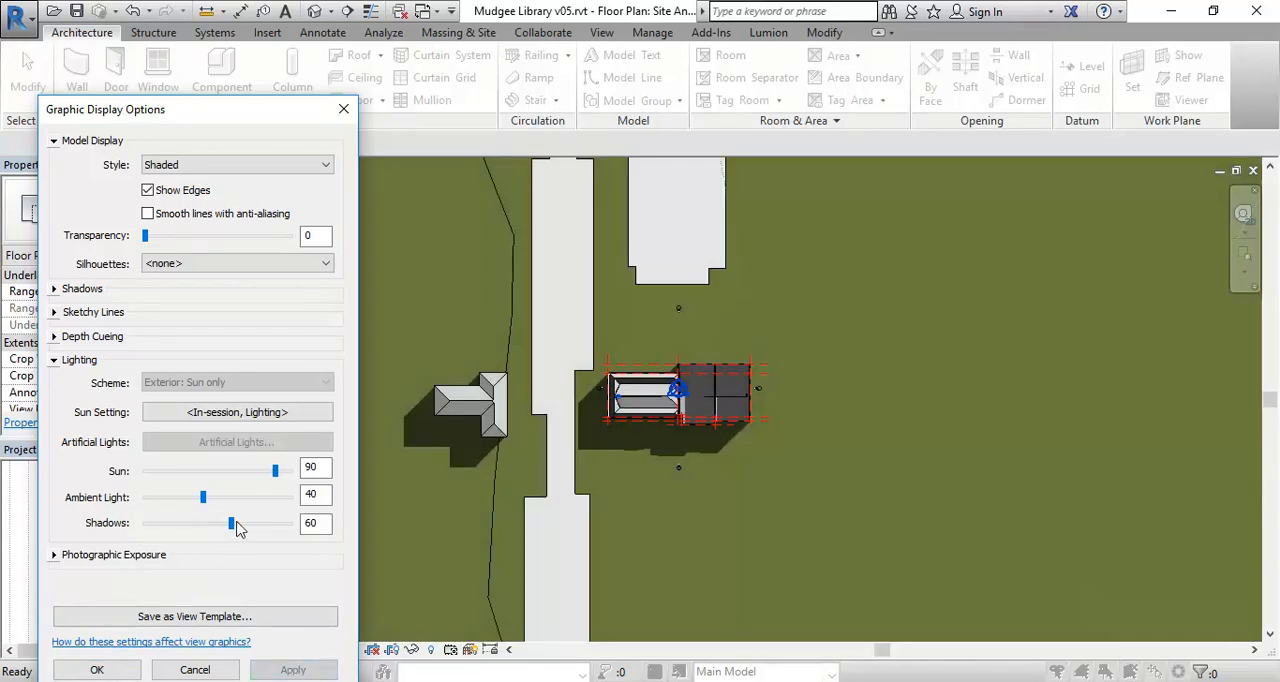
- Lower the view's shadow intensity to 36 and accept the display options
drag(232, 524, 196, 524)
click(293, 670)
click(293, 670)
click(97, 668)
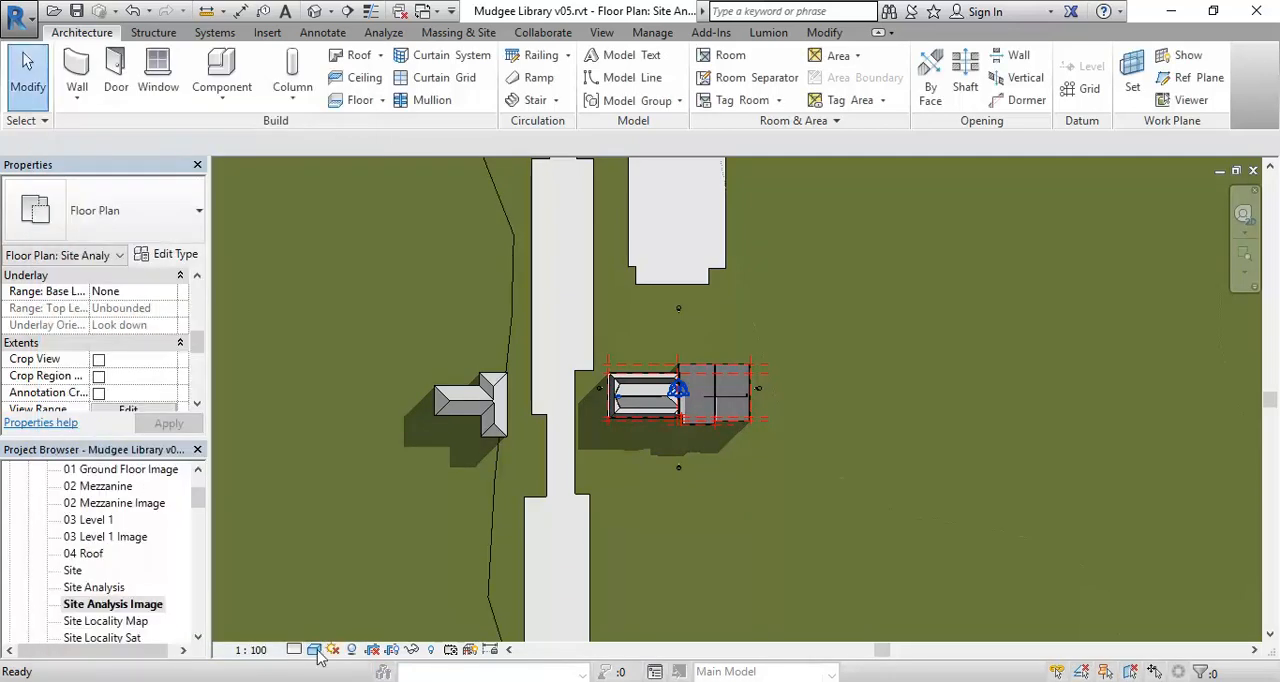
- Review the Site Analysis Image plan's lighting values in Graphic Display Options and accept them
click(314, 650)
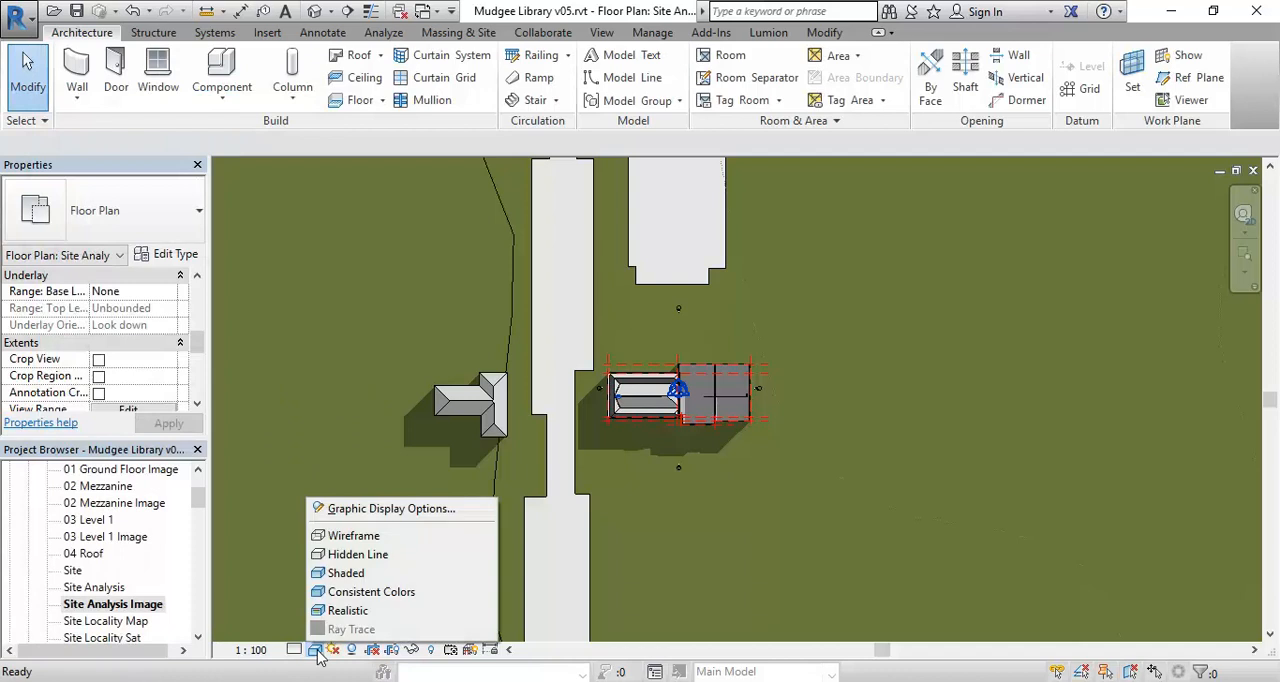
click(370, 509)
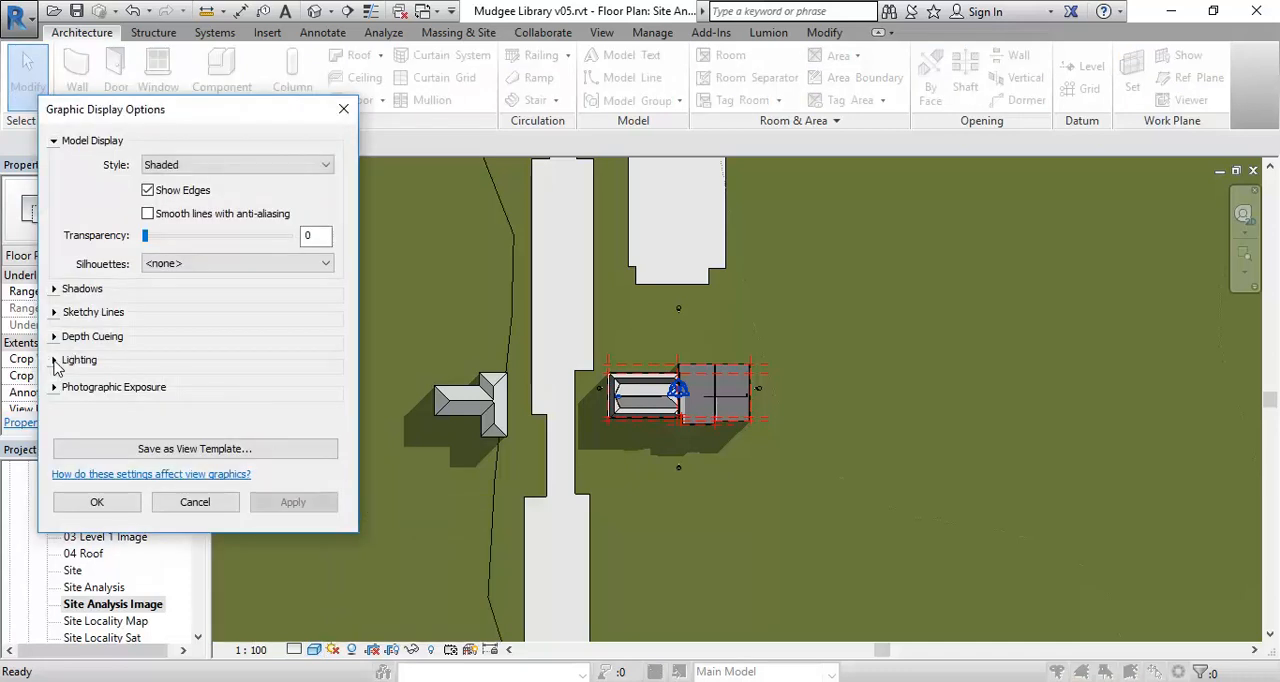
click(55, 360)
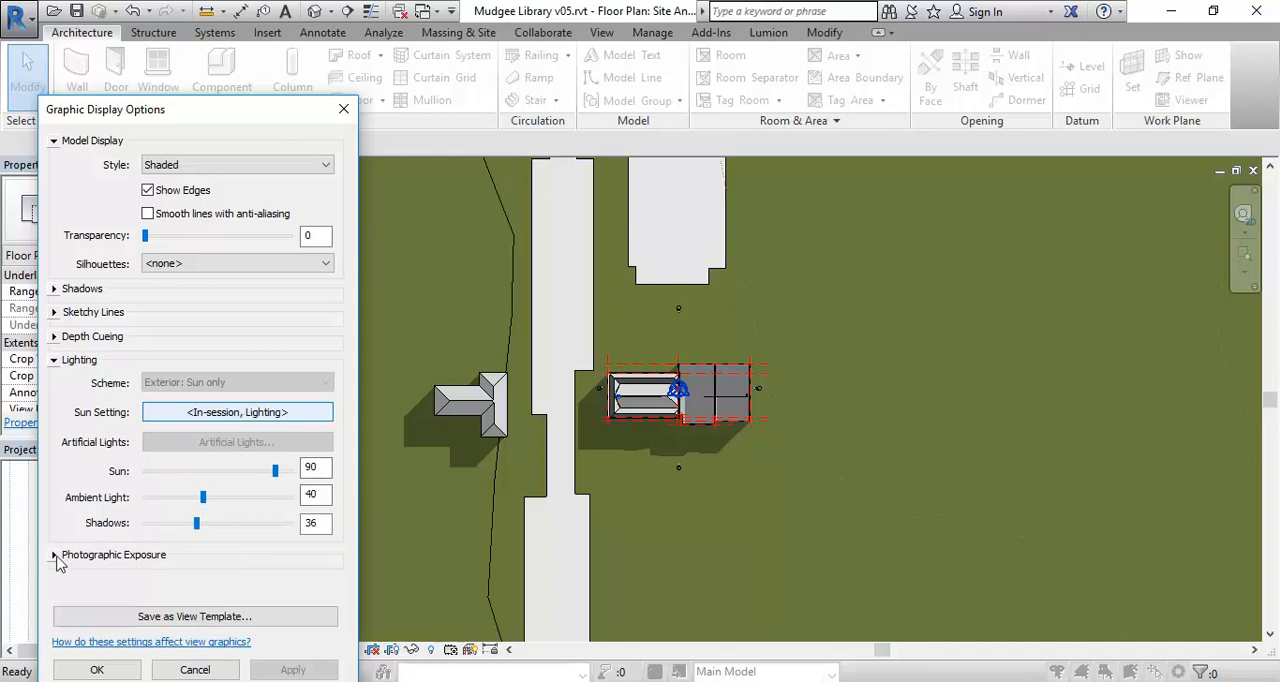
click(94, 672)
- Turn on view cropping and show the crop region in the Site Analysis Image plan
scroll(269, 458, down, 4)
middle_drag(291, 460, 371, 434)
scroll(390, 455, down, 5)
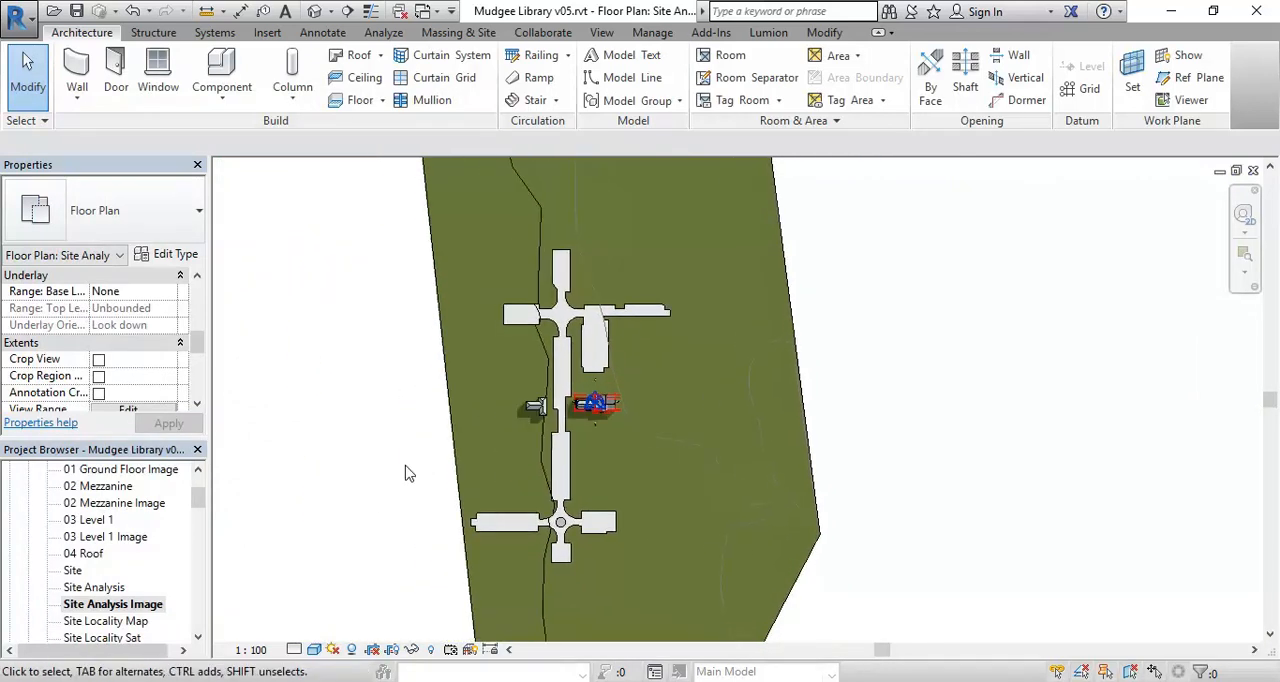
scroll(408, 473, down, 3)
mouse_move(408, 473)
middle_down()
mouse_move(431, 446)
mouse_move(430, 462)
middle_up()
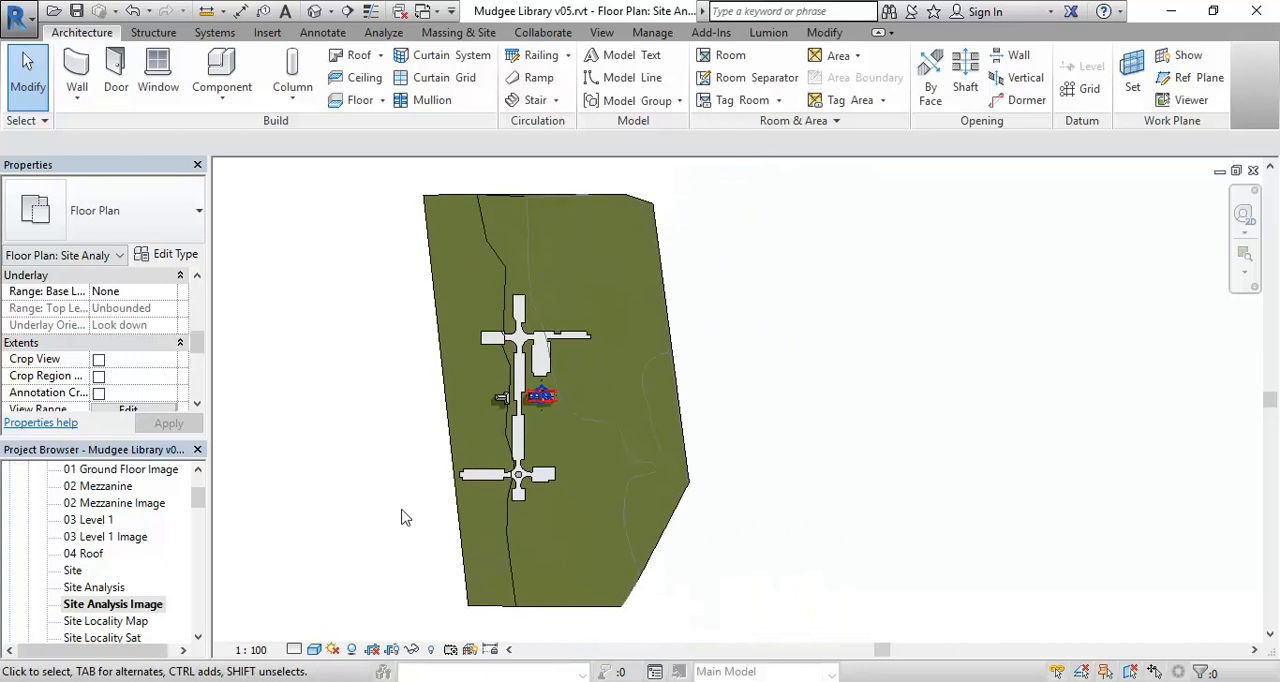
click(392, 652)
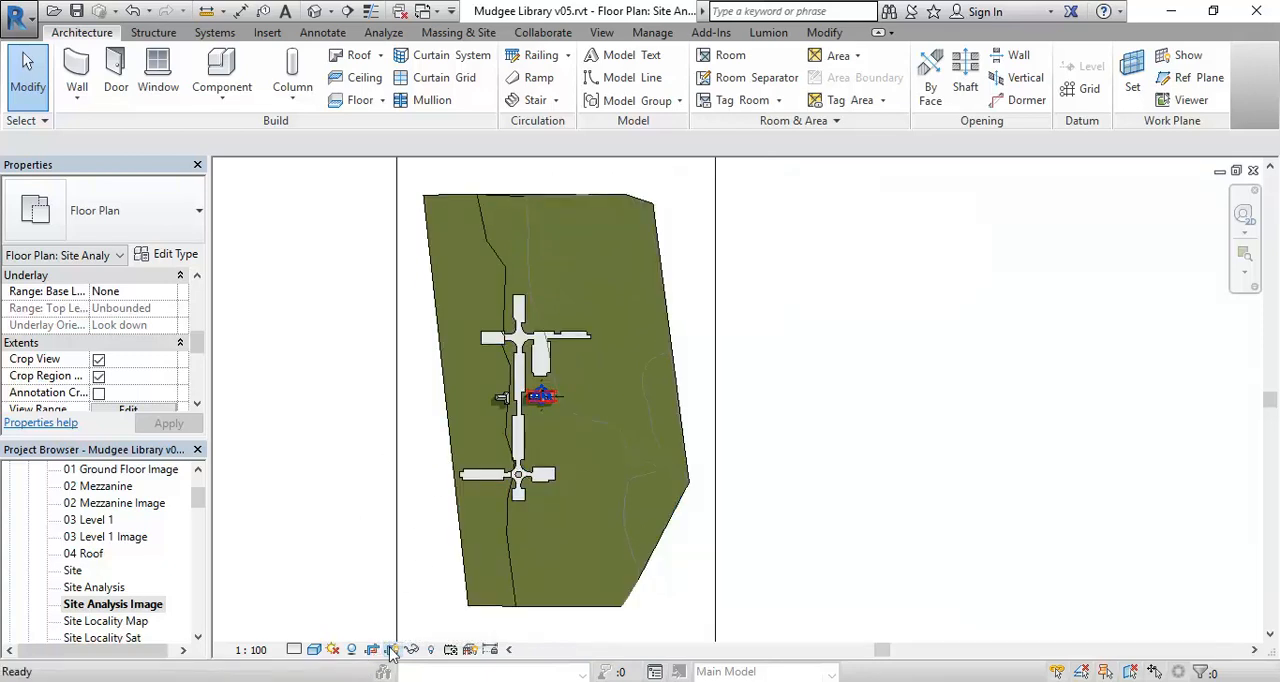
- Pull the crop region's upper and lower edges in to the outer ends of the main street
click(405, 490)
middle_drag(405, 490, 415, 486)
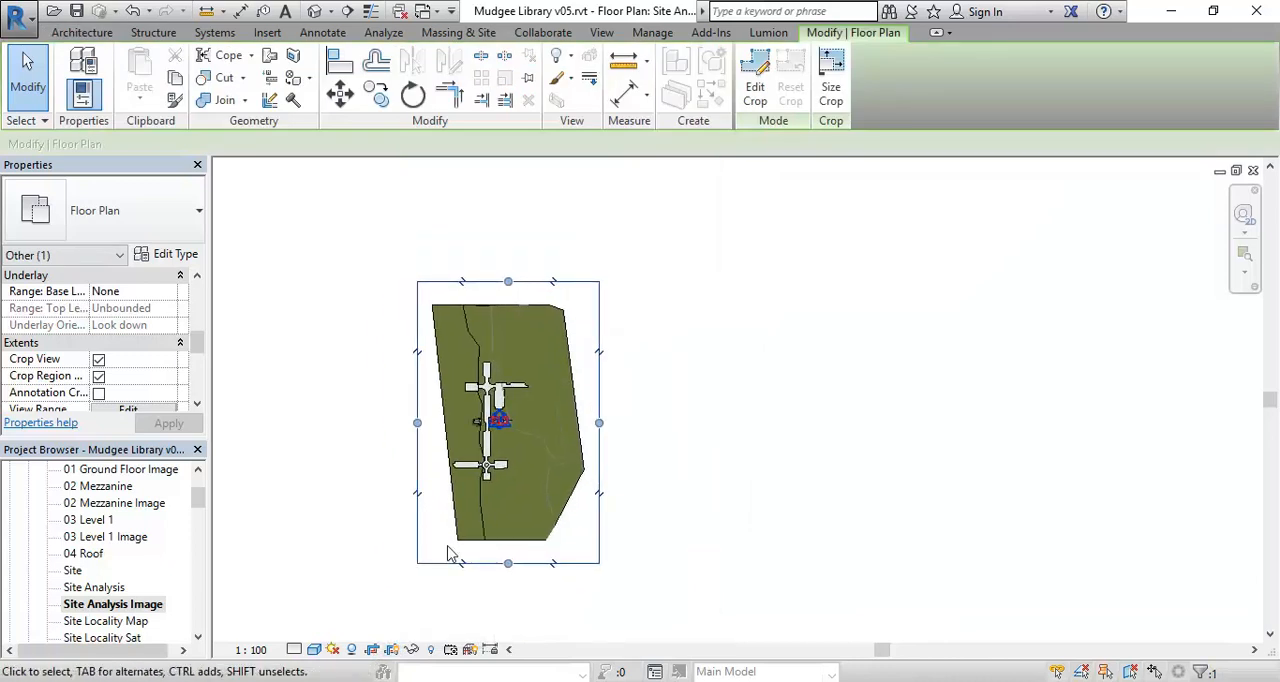
drag(508, 563, 508, 472)
drag(508, 281, 491, 365)
- Pull the crop region's two side edges in close around the cross streets and deselect it
scroll(445, 393, up, 2)
middle_drag(424, 399, 402, 382)
scroll(401, 381, up, 2)
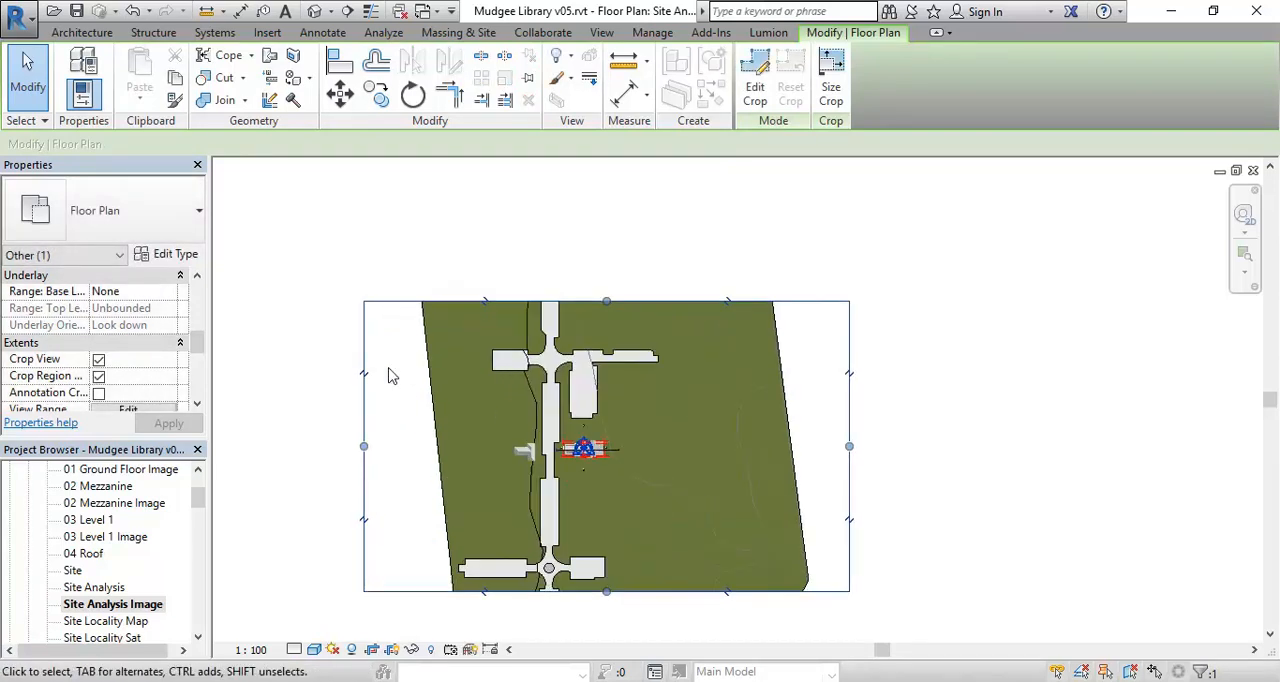
drag(363, 449, 460, 449)
drag(850, 447, 656, 437)
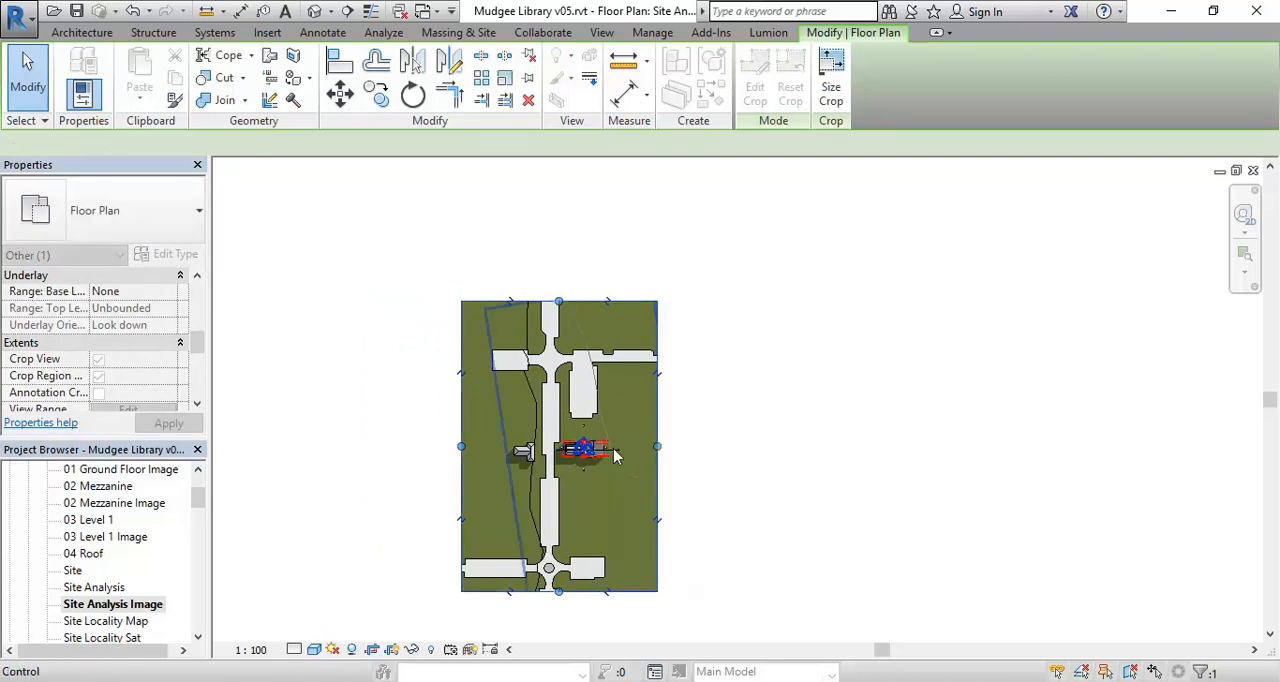
scroll(341, 495, up, 1)
middle_drag(341, 495, 268, 458)
scroll(303, 446, up, 3)
scroll(285, 457, down, 1)
middle_drag(288, 457, 265, 470)
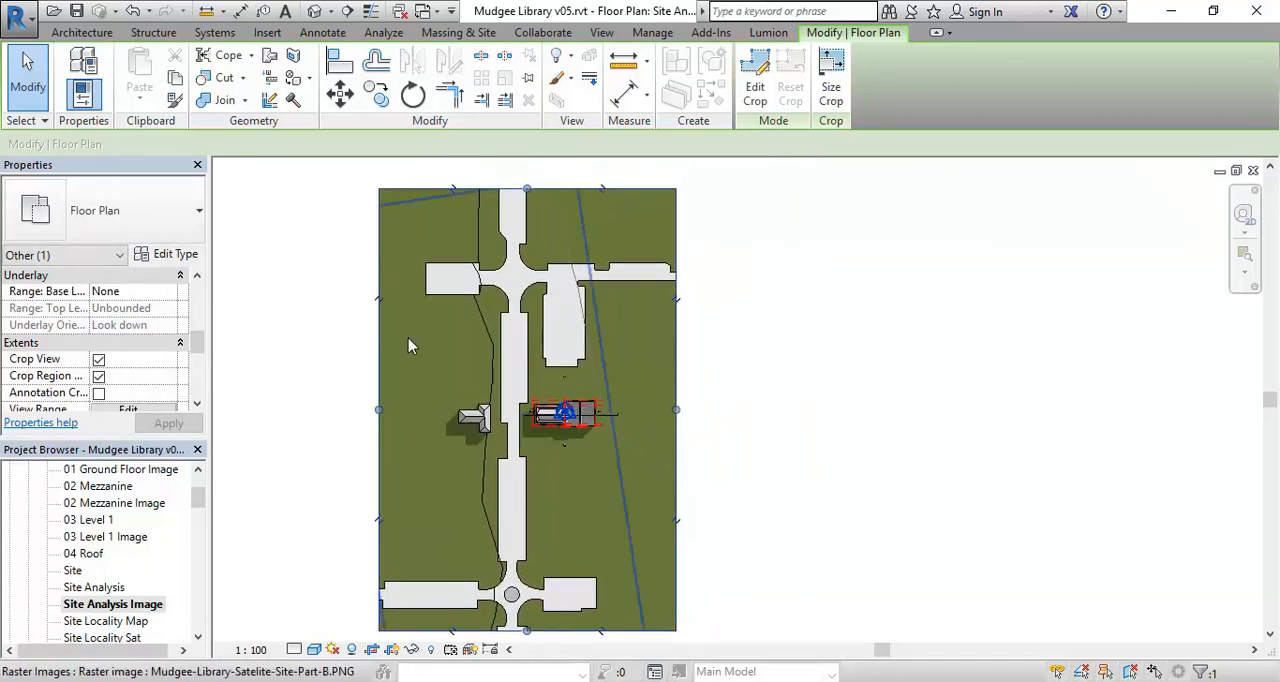
click(321, 304)
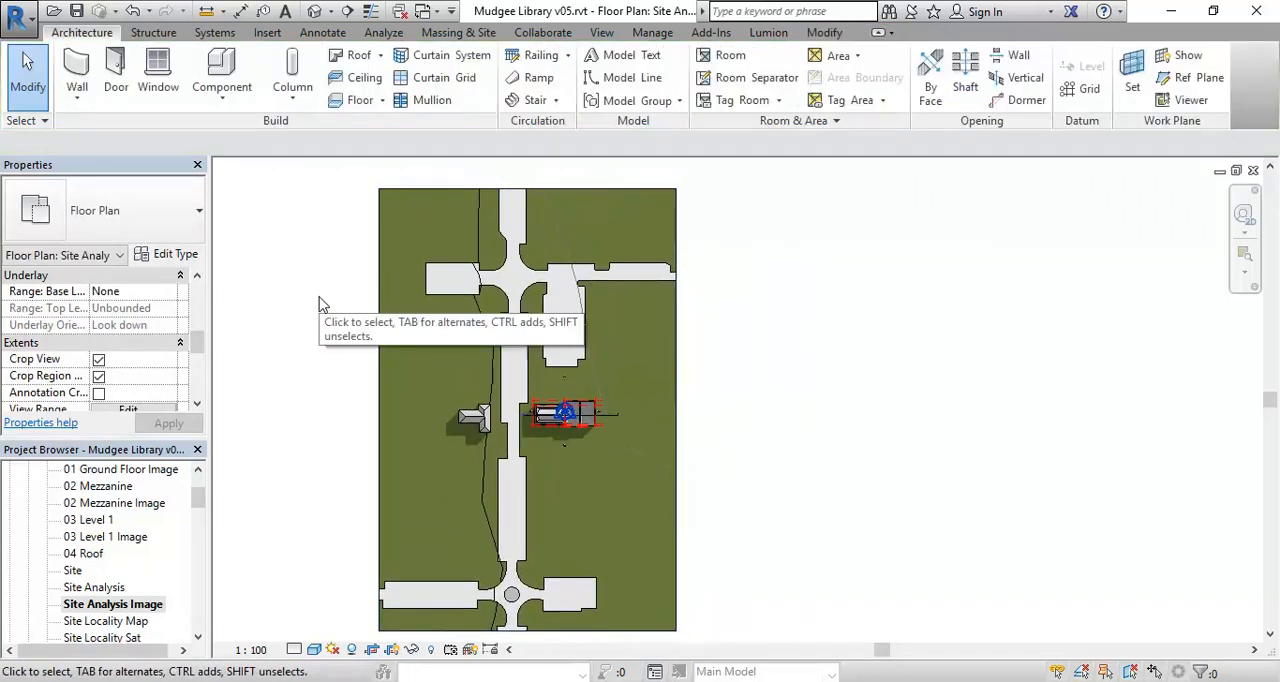
- Open the boundary of the street subregion for editing
scroll(380, 285, up, 3)
click(489, 278)
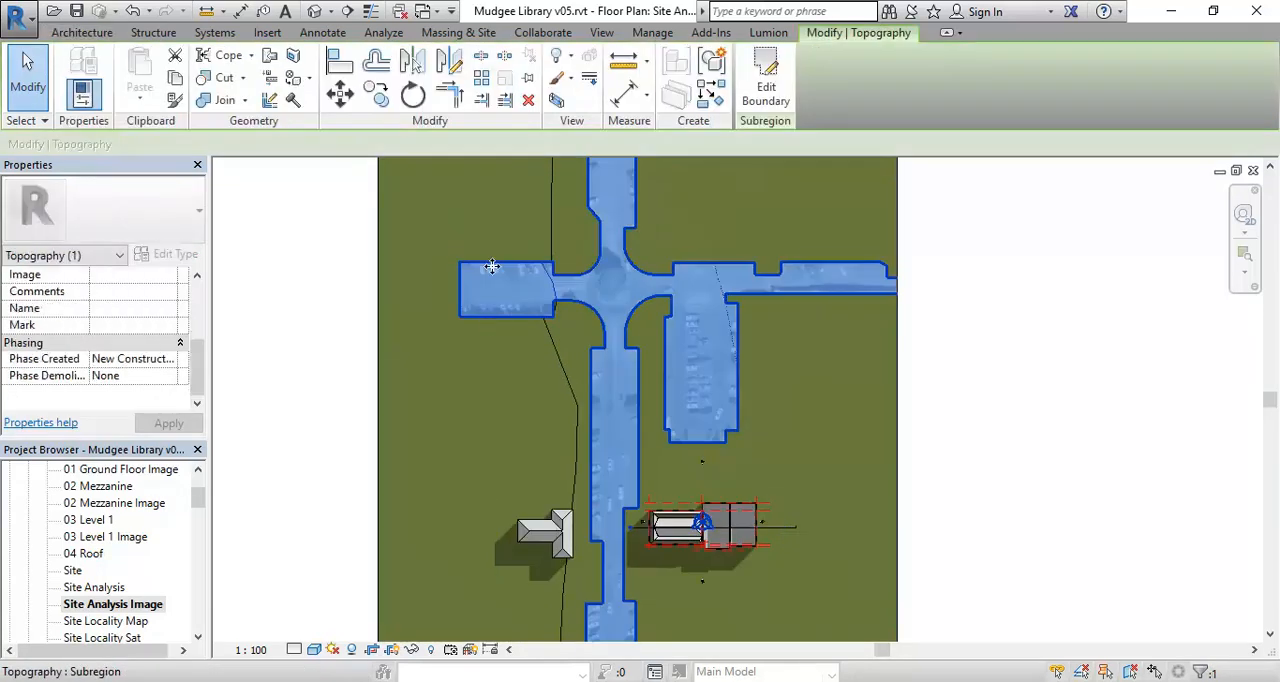
scroll(491, 266, up, 2)
click(748, 82)
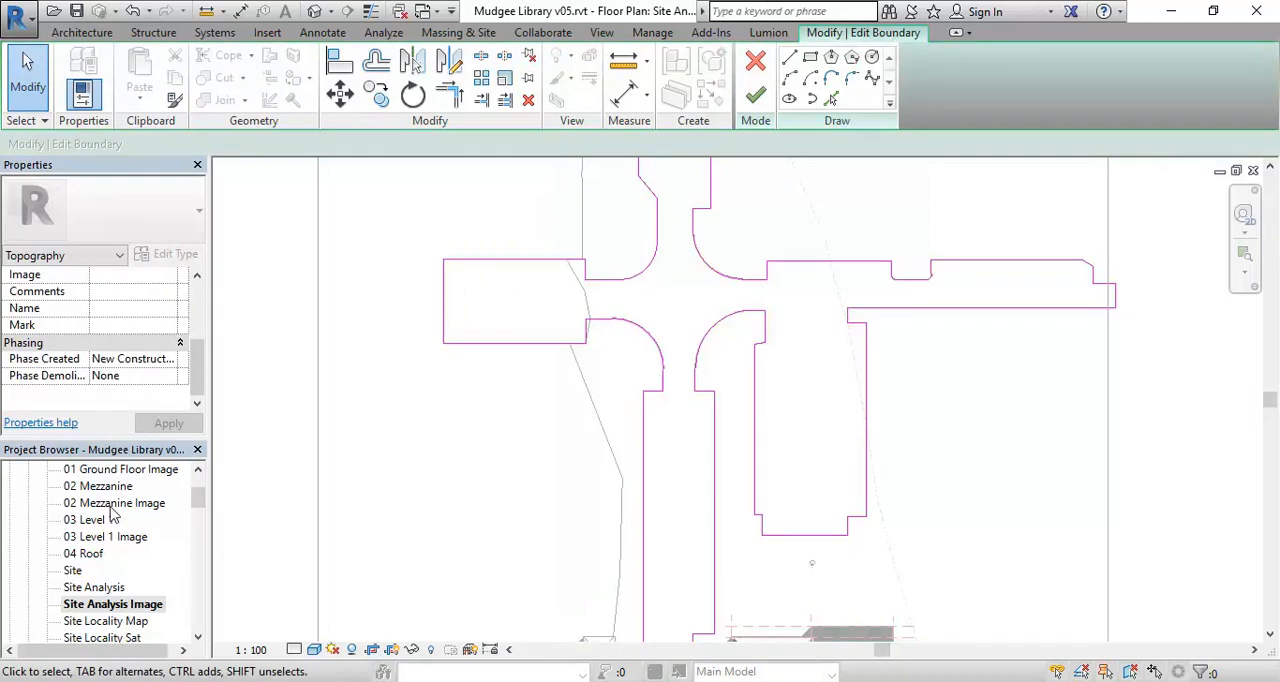
- Check the street boundary sketch in the Site Locality Map and Site Analysis plans, returning to Site Analysis Image
double_click(100, 622)
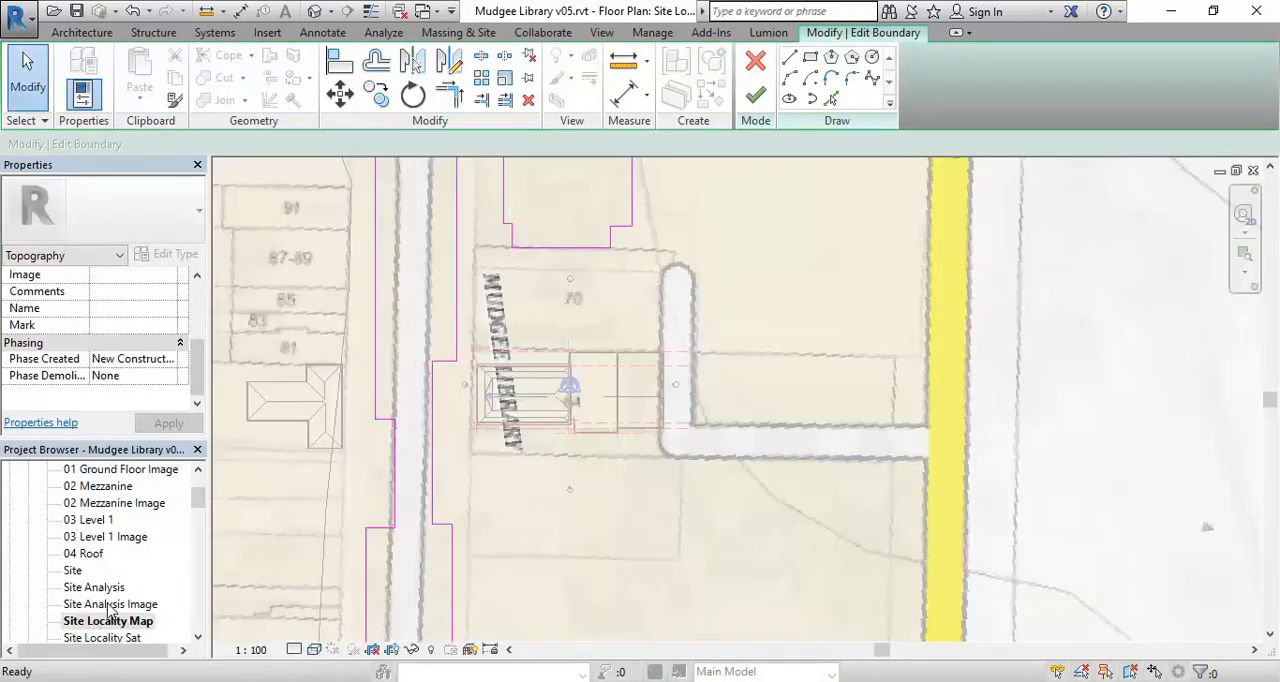
double_click(110, 605)
middle_drag(409, 354, 426, 426)
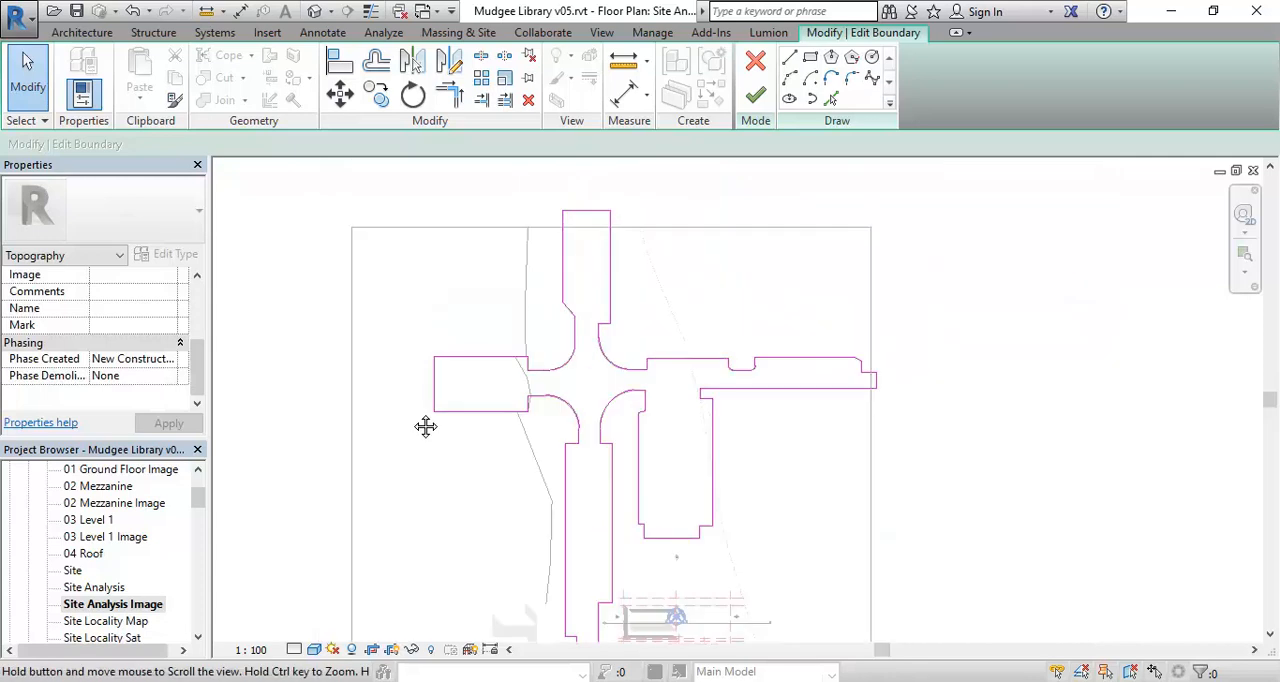
scroll(343, 400, down, 3)
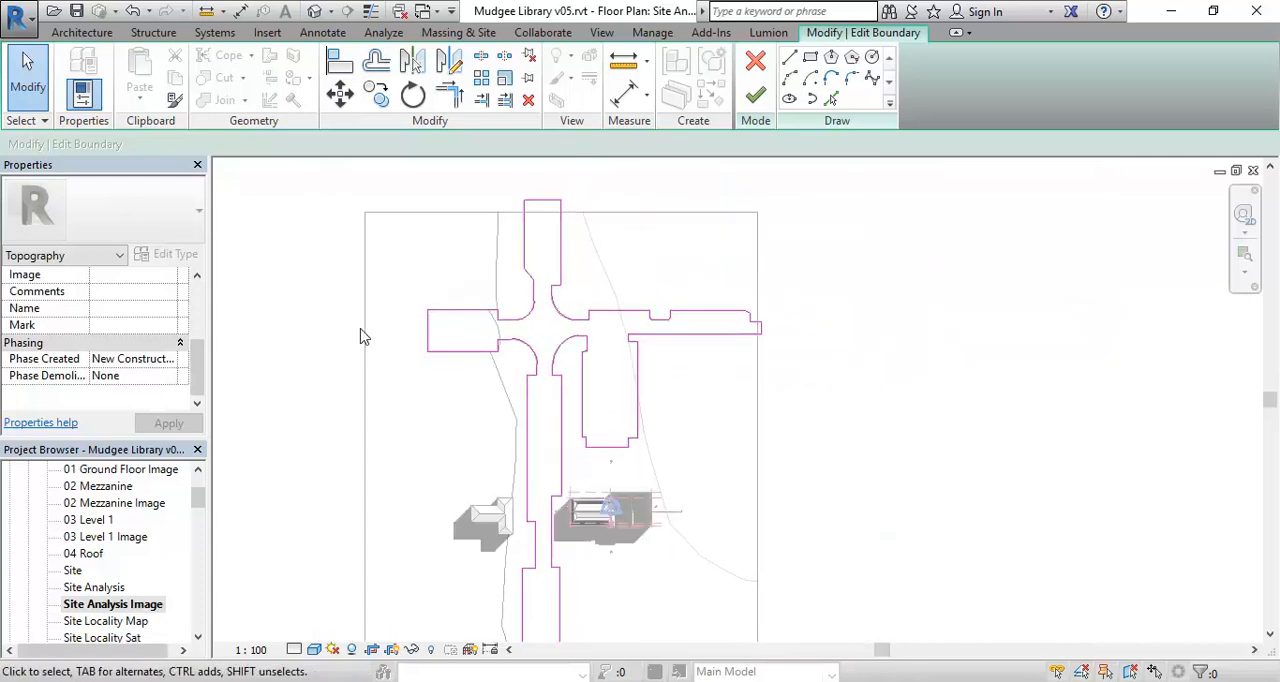
scroll(370, 310, down, 2)
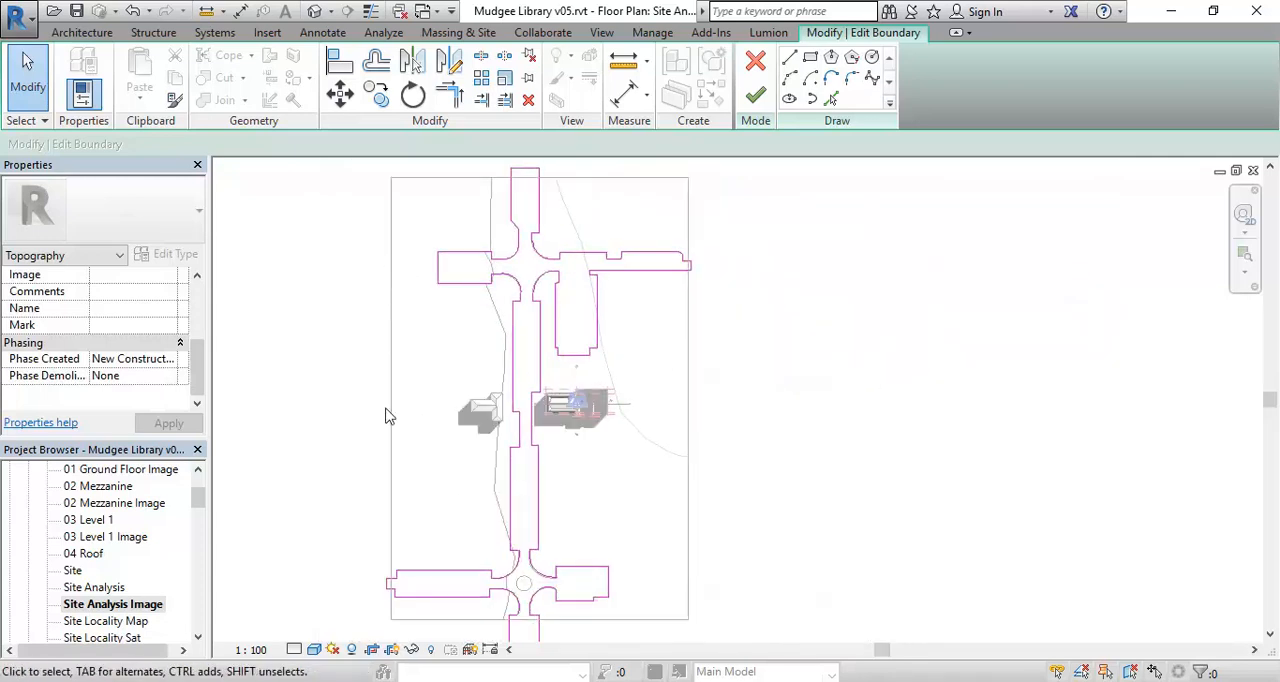
double_click(96, 596)
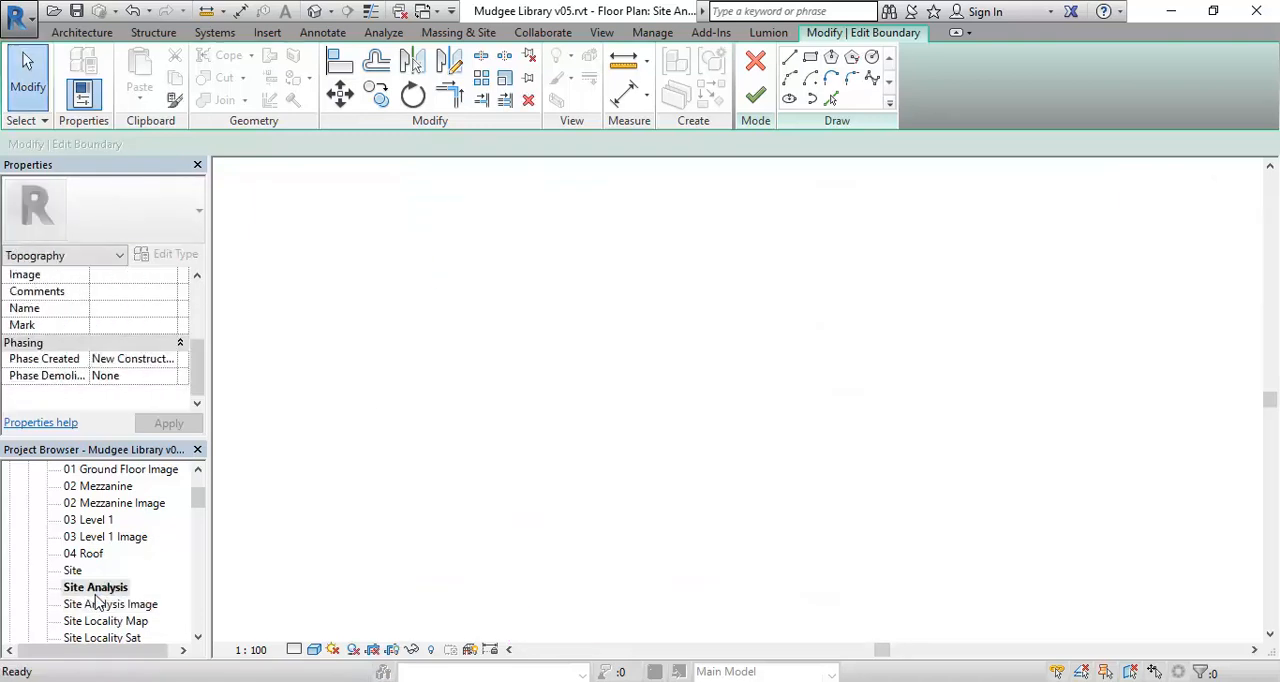
double_click(104, 604)
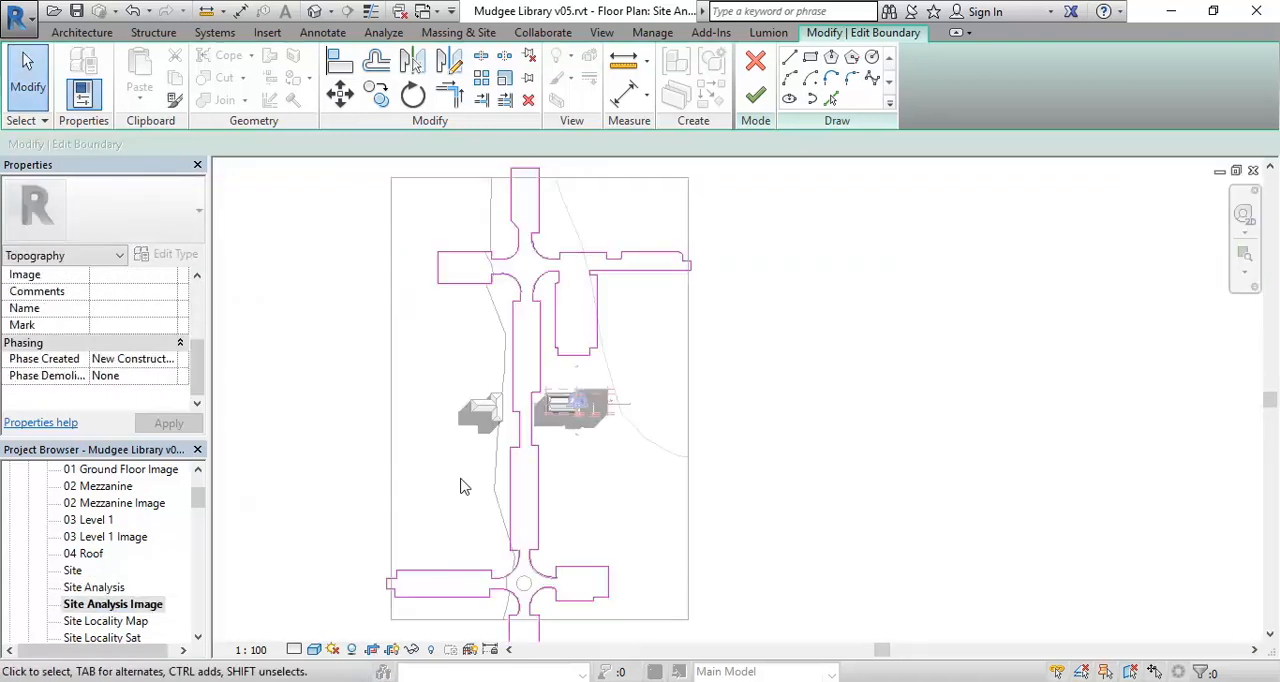
- Set the Site Analysis Image plan's visual style to Wireframe to reveal the satellite image behind the street sketch
click(351, 650)
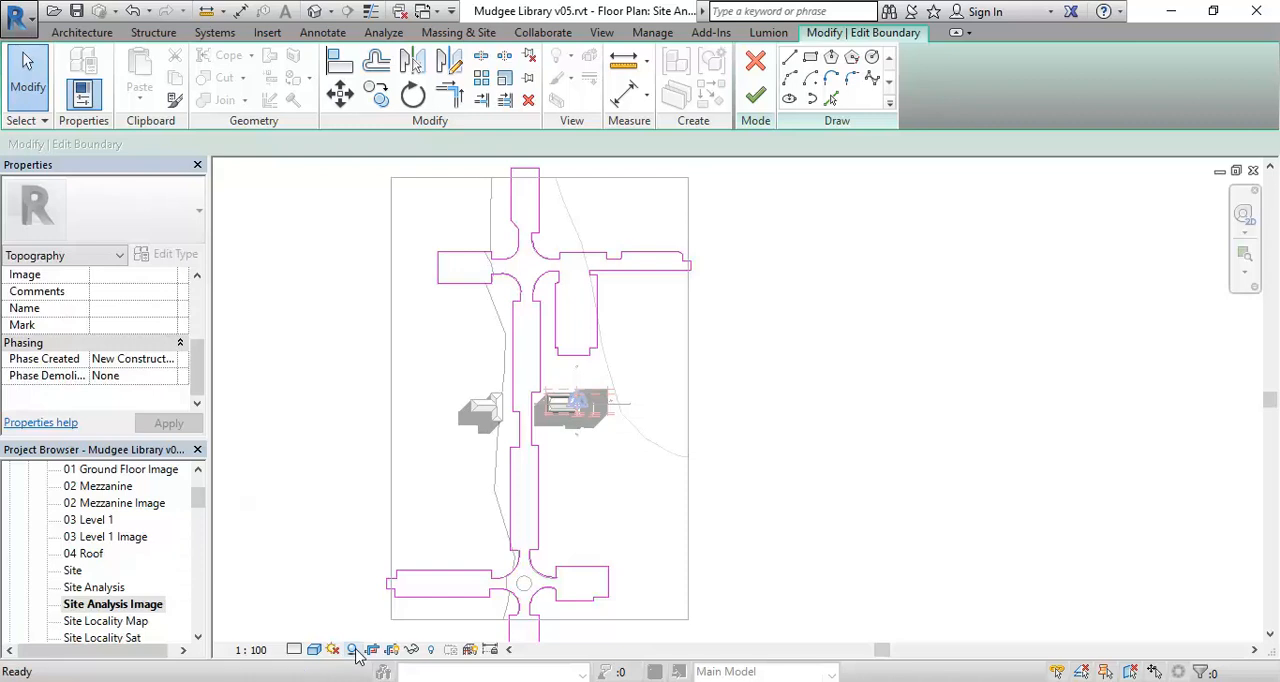
click(314, 649)
click(343, 538)
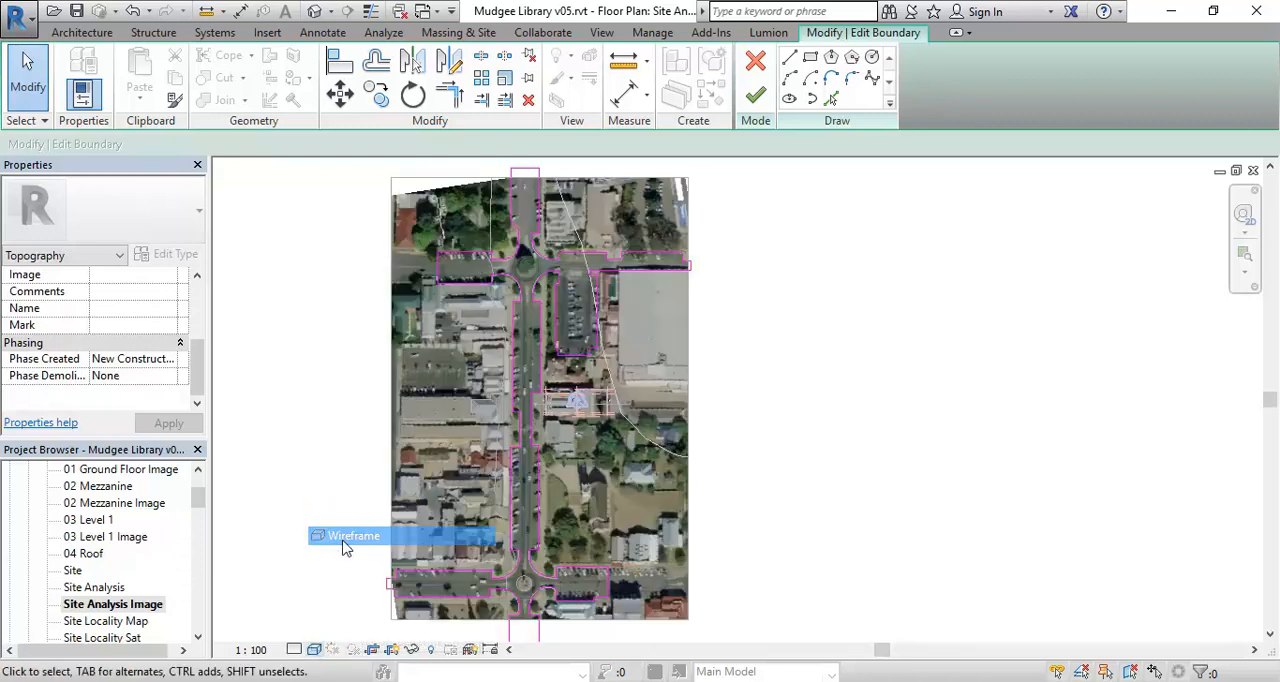
- Extend the northern cross street by moving its western end line just beyond the satellite image and crop edge
scroll(462, 367, up, 5)
middle_drag(490, 487, 527, 514)
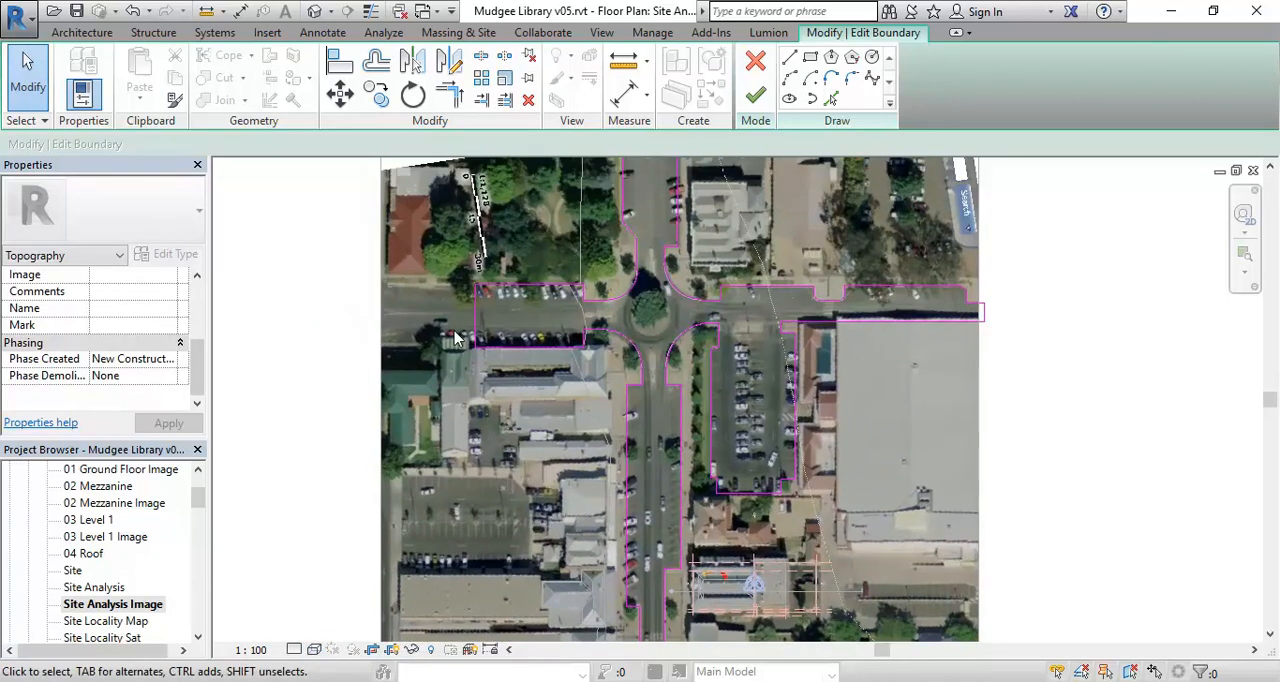
scroll(402, 295, up, 5)
middle_drag(402, 295, 481, 311)
scroll(481, 312, up, 2)
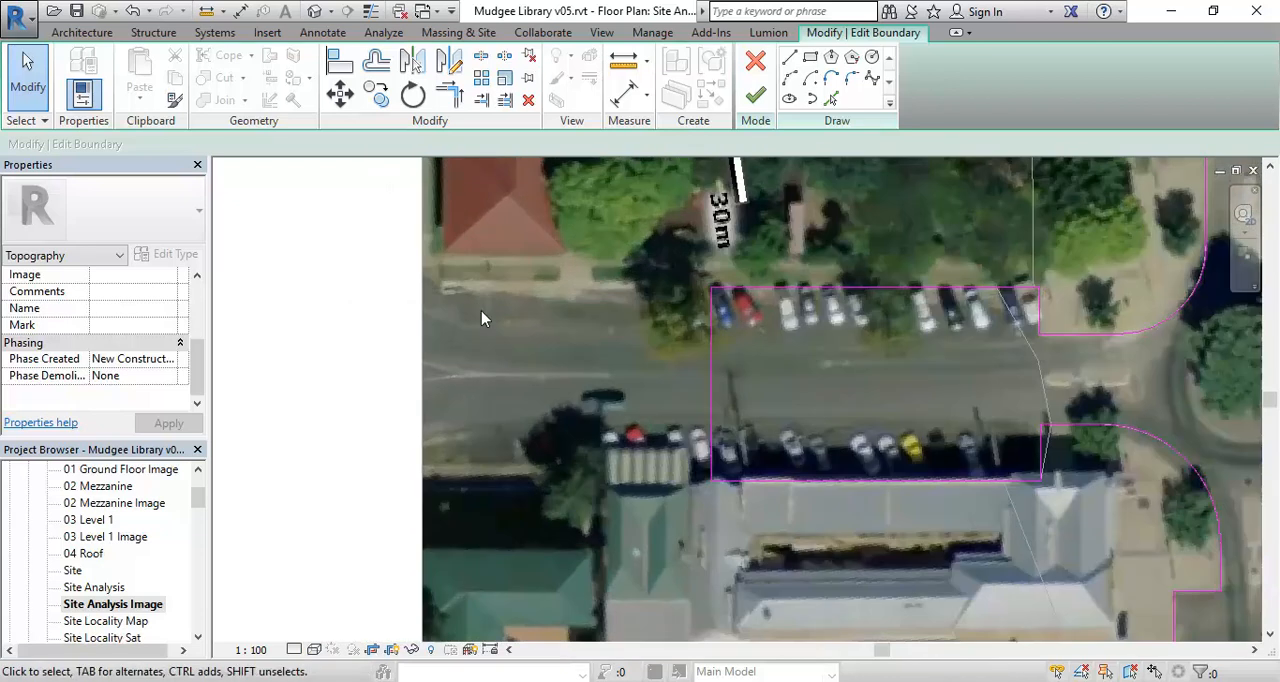
drag(714, 372, 377, 345)
scroll(377, 345, down, 6)
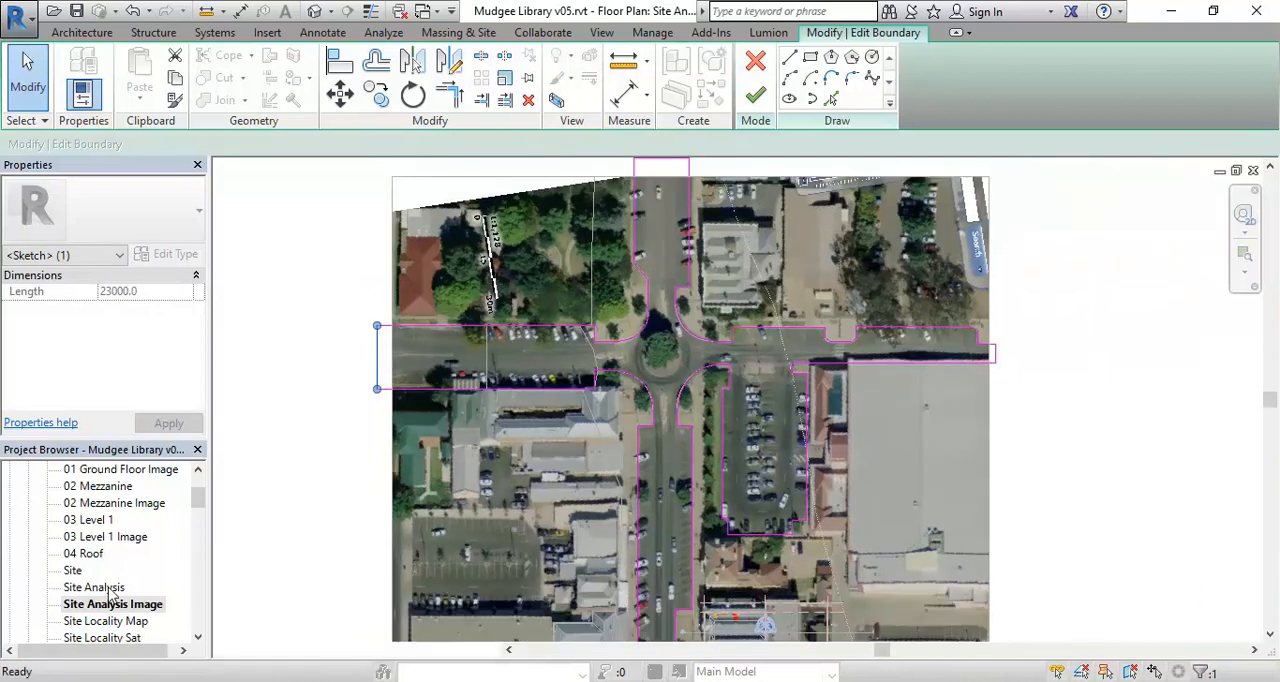
- Open the Site Analysis plan and finish the street subregion's boundary edit
double_click(108, 588)
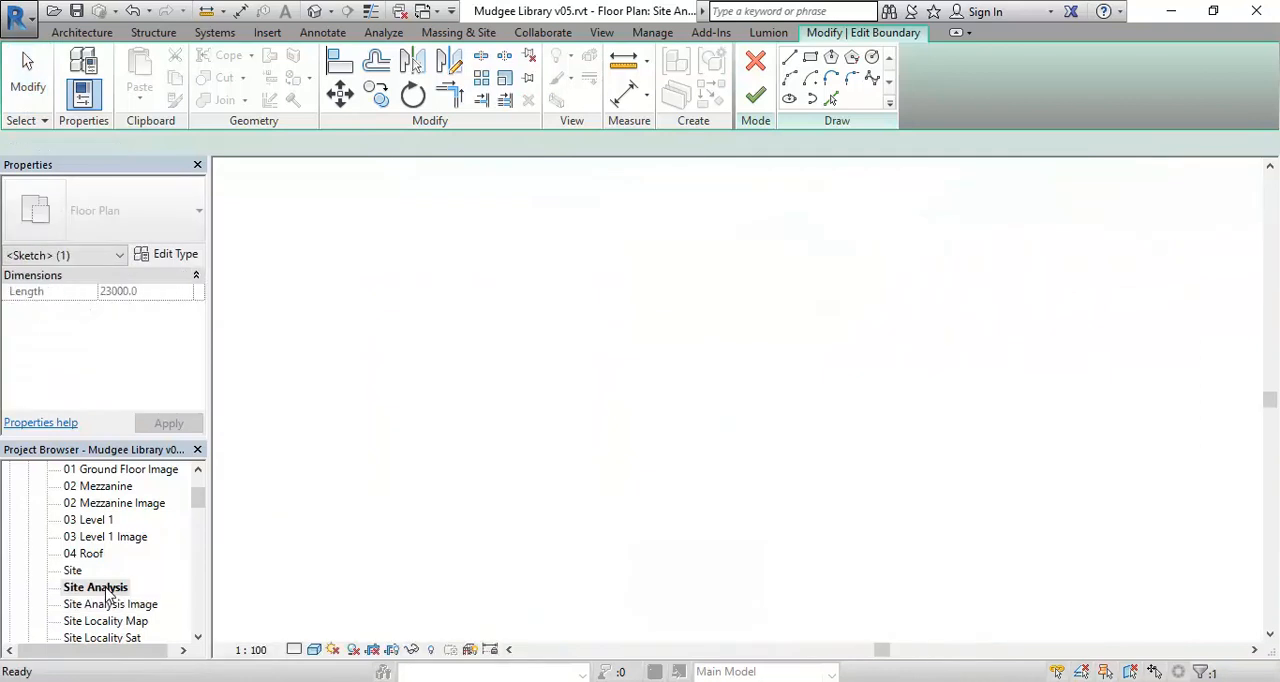
scroll(457, 486, down, 4)
middle_drag(475, 300, 646, 479)
scroll(522, 320, down, 2)
middle_drag(522, 320, 507, 443)
scroll(538, 422, down, 4)
scroll(545, 430, down, 3)
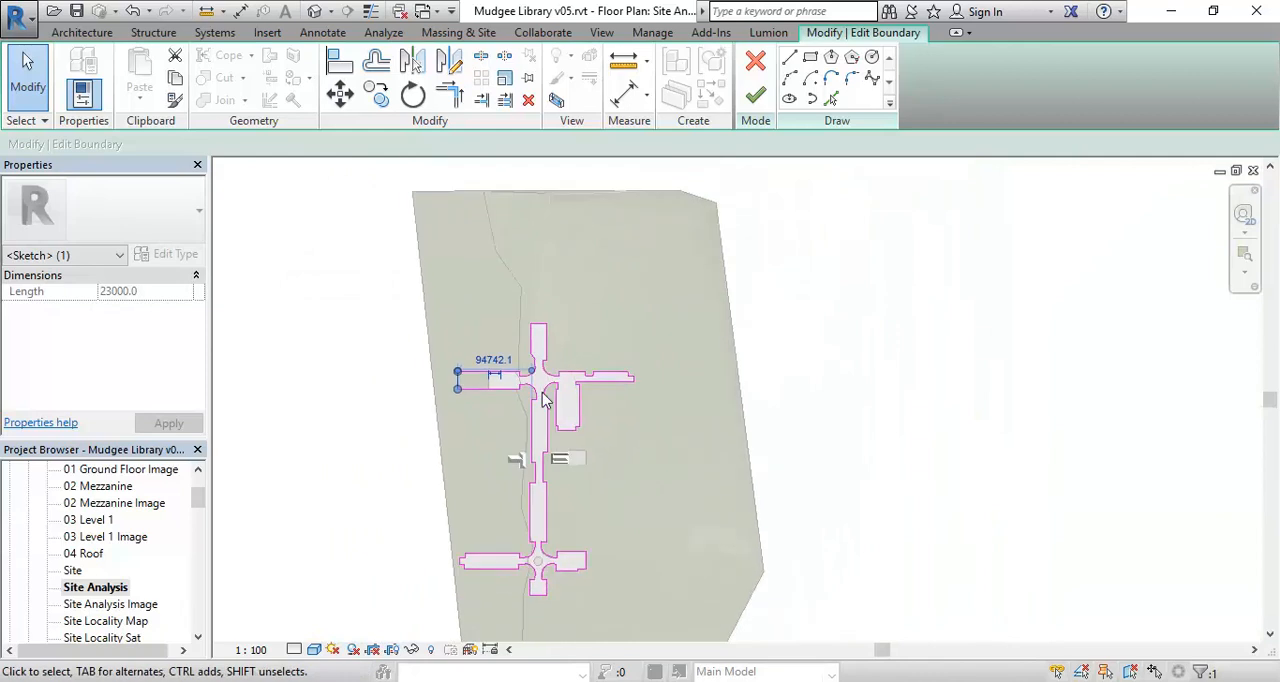
click(755, 95)
middle_drag(392, 462, 400, 369)
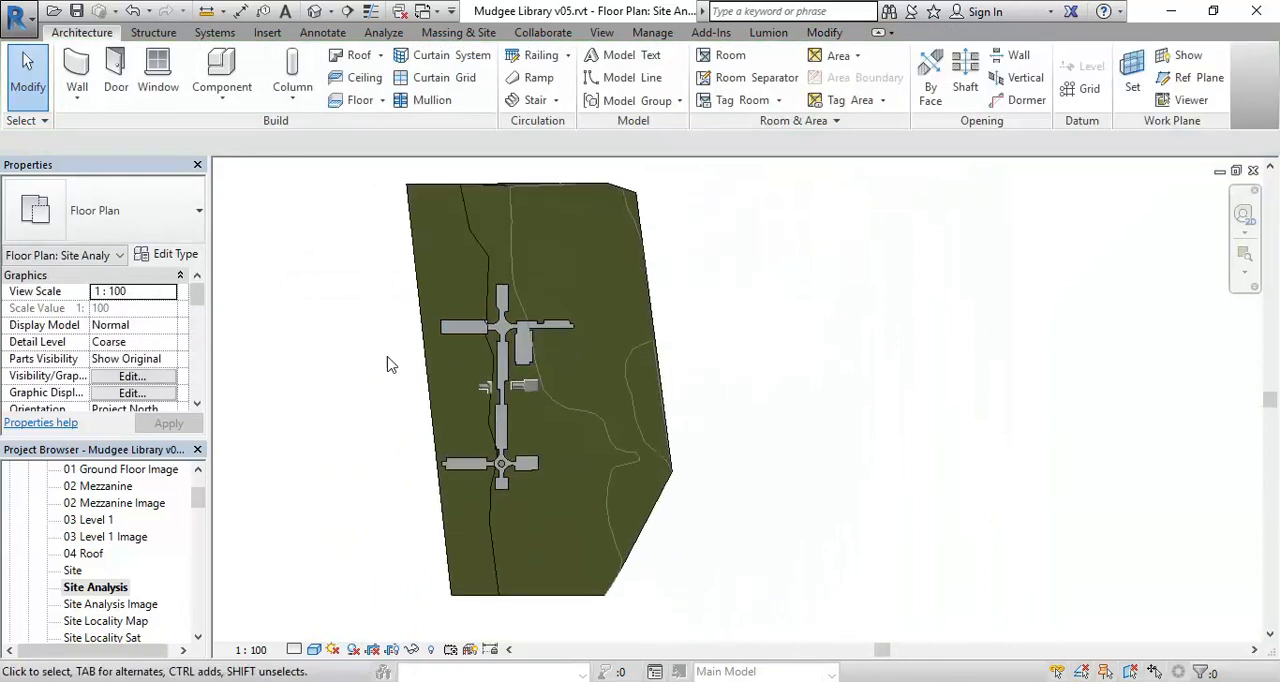
- Set the Site Analysis plan's lighting in Graphic Display Options to Sun 86, Ambient Light 40 and Shadows 27, and apply it
click(100, 588)
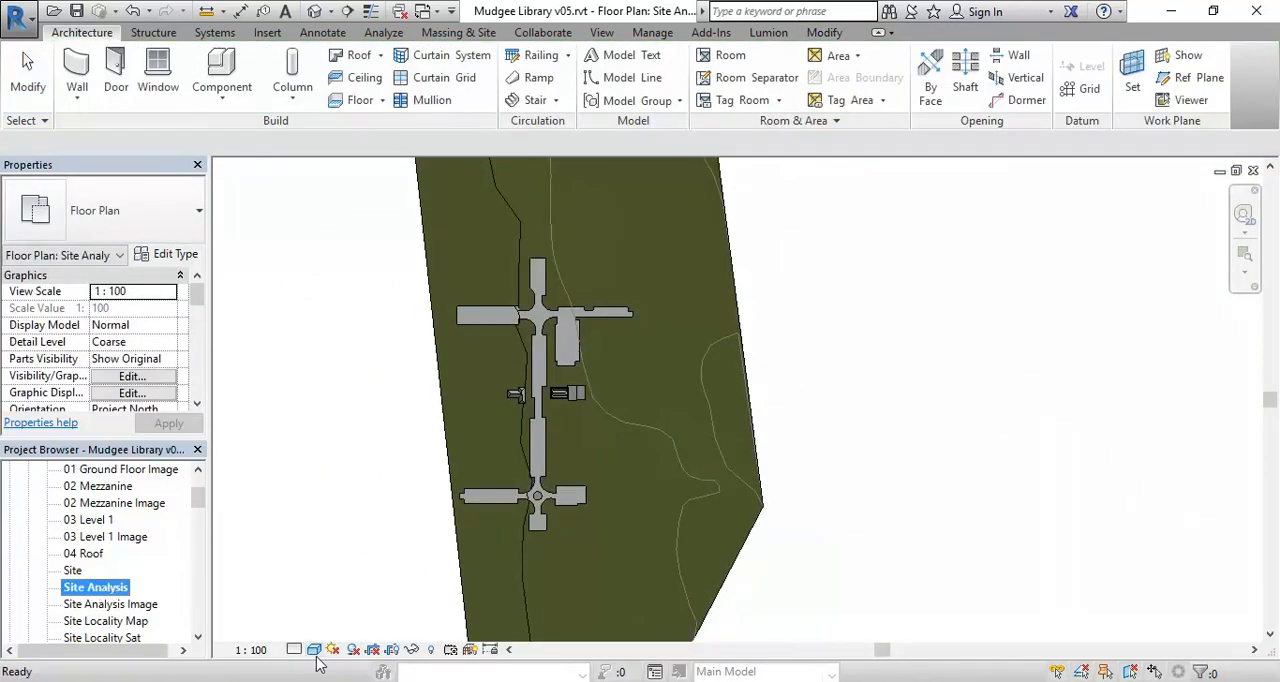
click(314, 649)
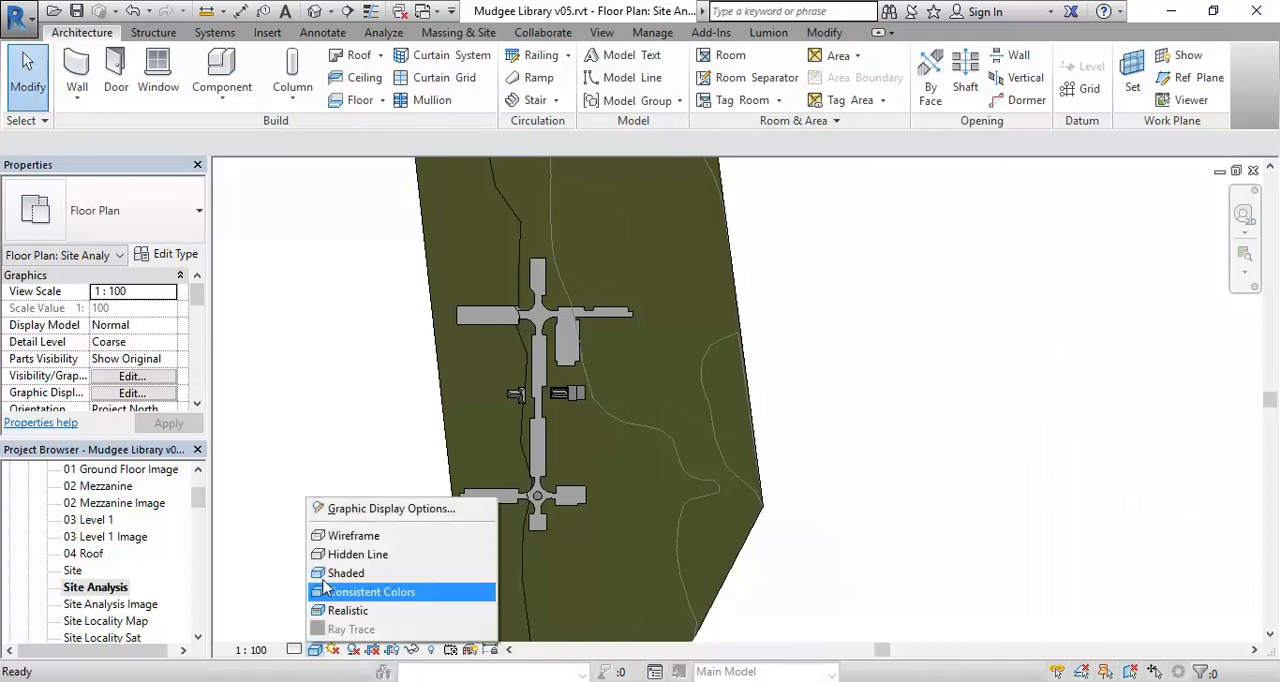
click(350, 510)
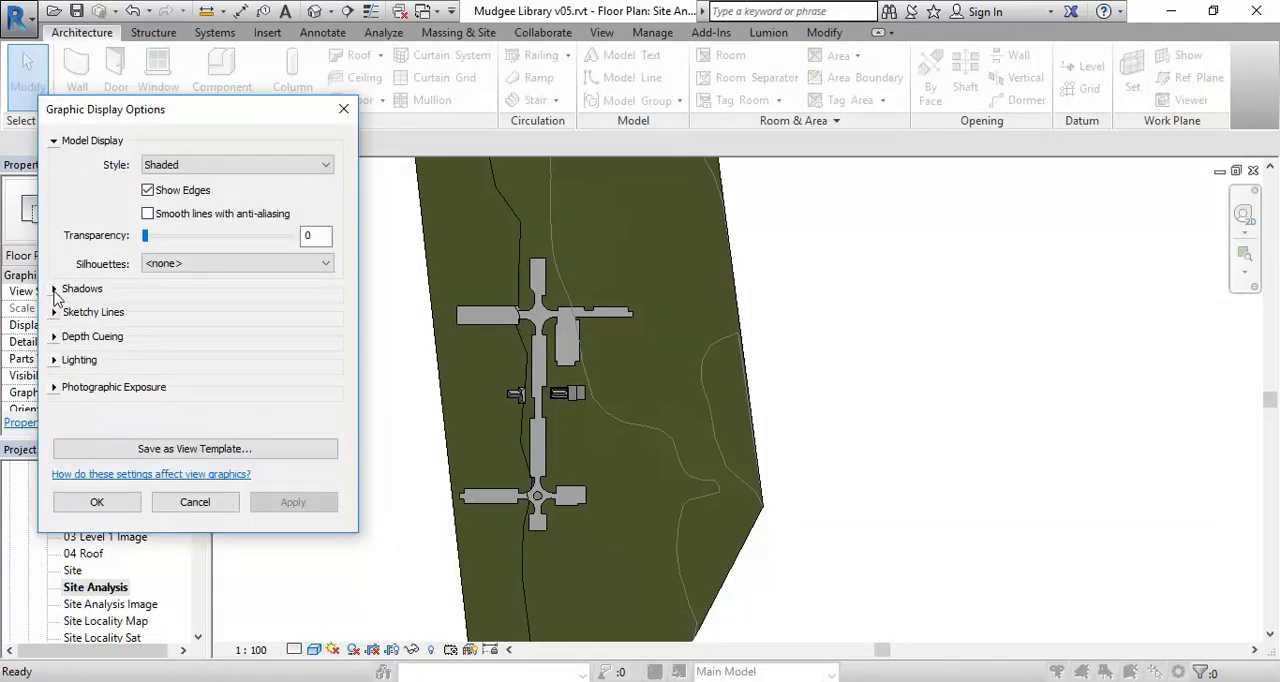
click(54, 359)
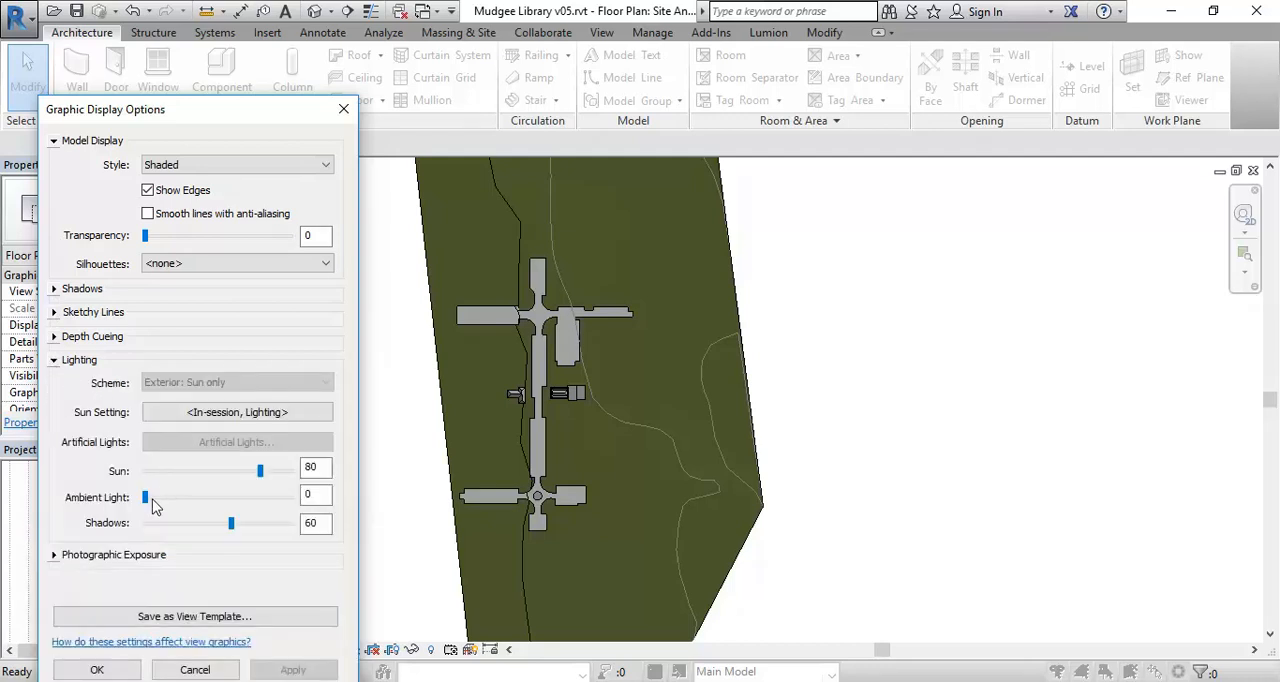
drag(146, 498, 268, 479)
drag(231, 523, 194, 530)
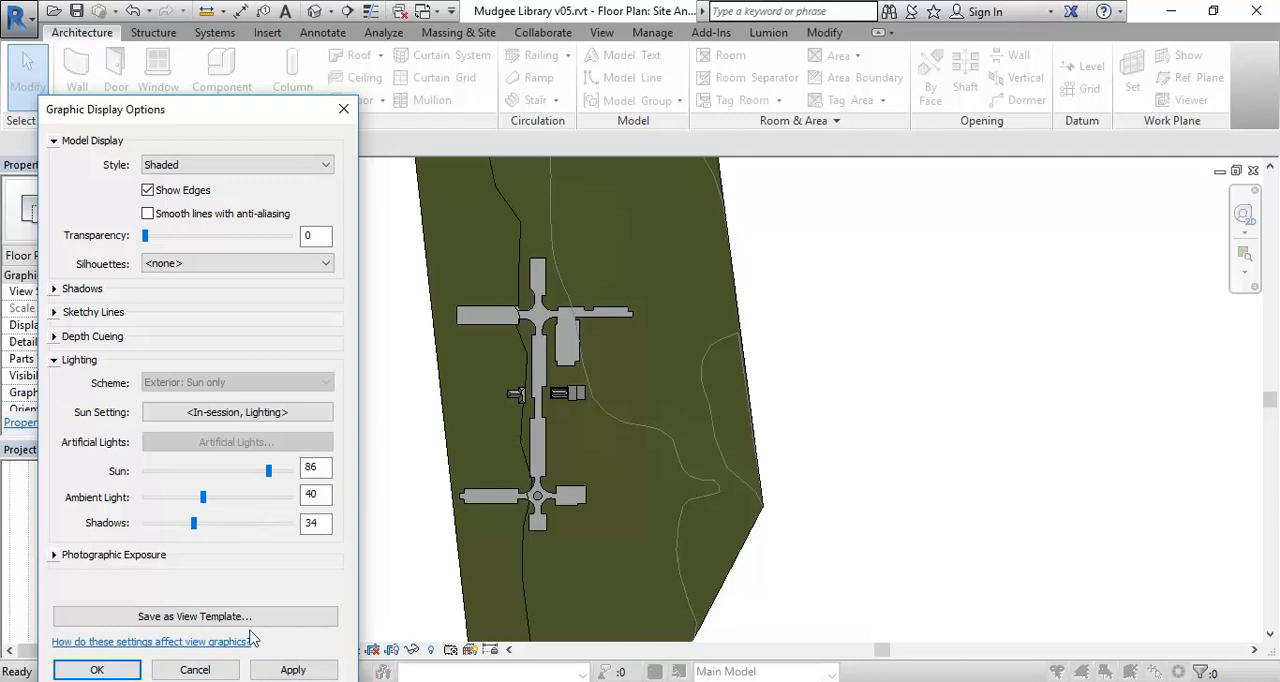
click(293, 669)
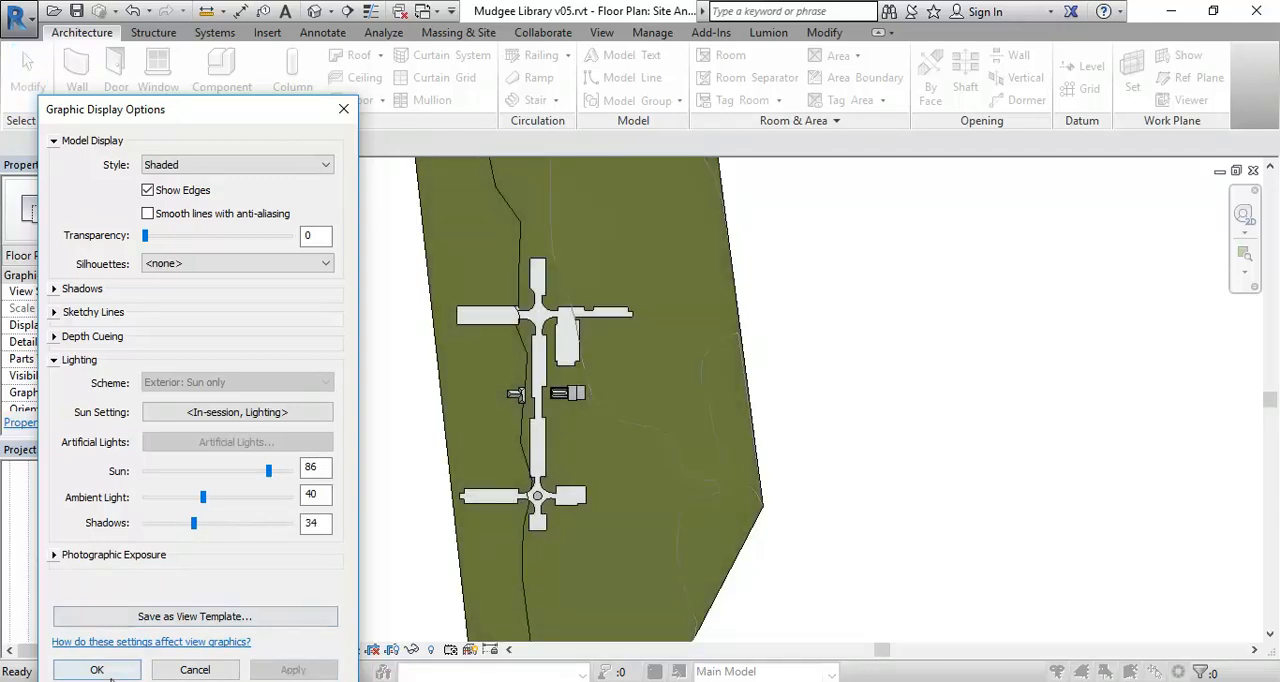
drag(194, 523, 186, 523)
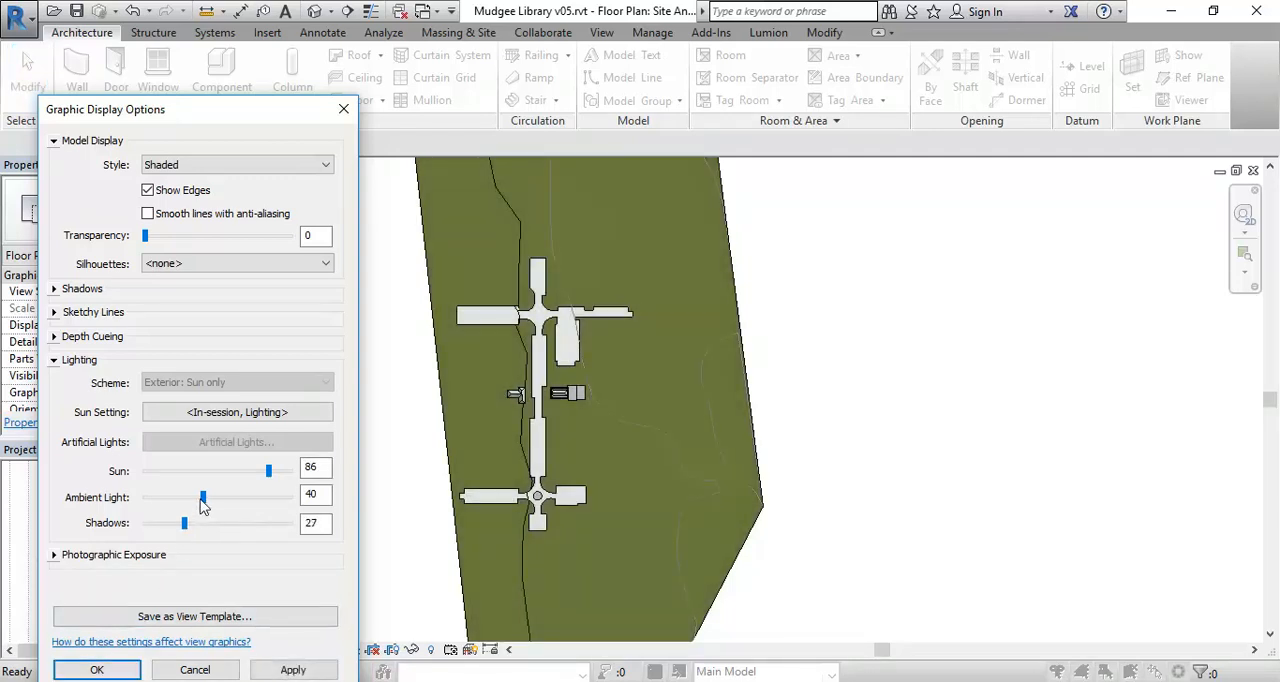
click(293, 670)
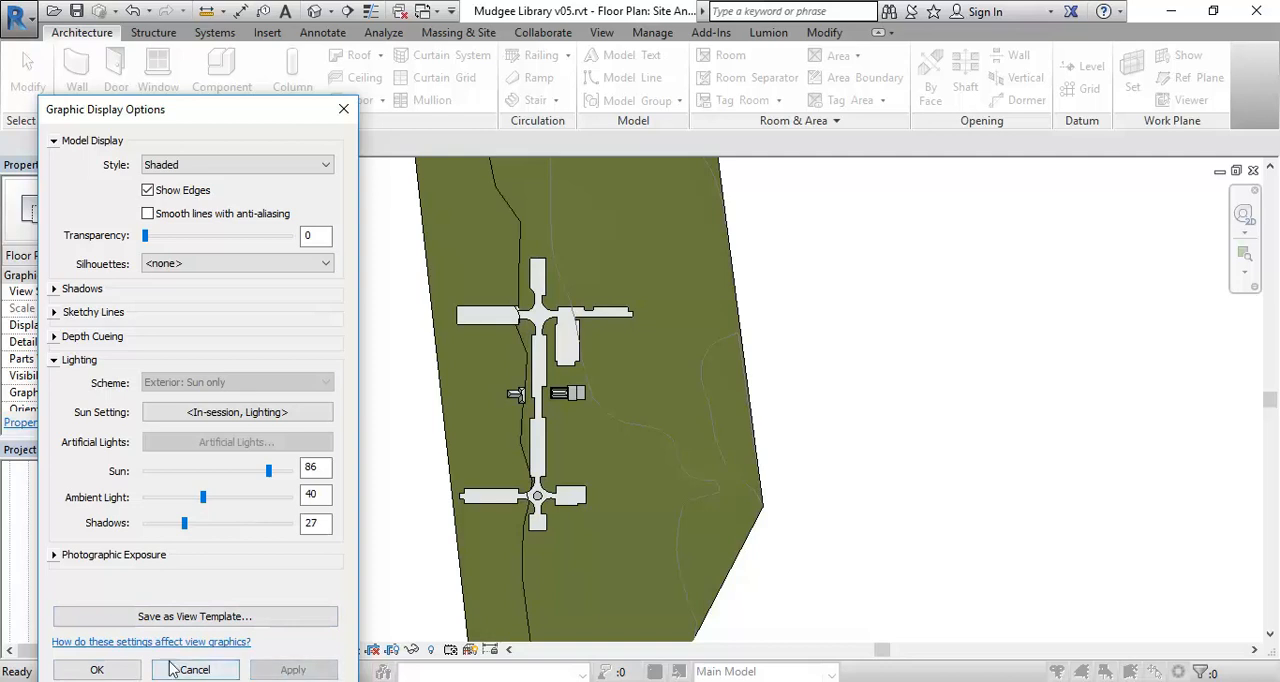
- Accept the Graphic Display Options for the Site Analysis plan and check the building shadows
click(110, 668)
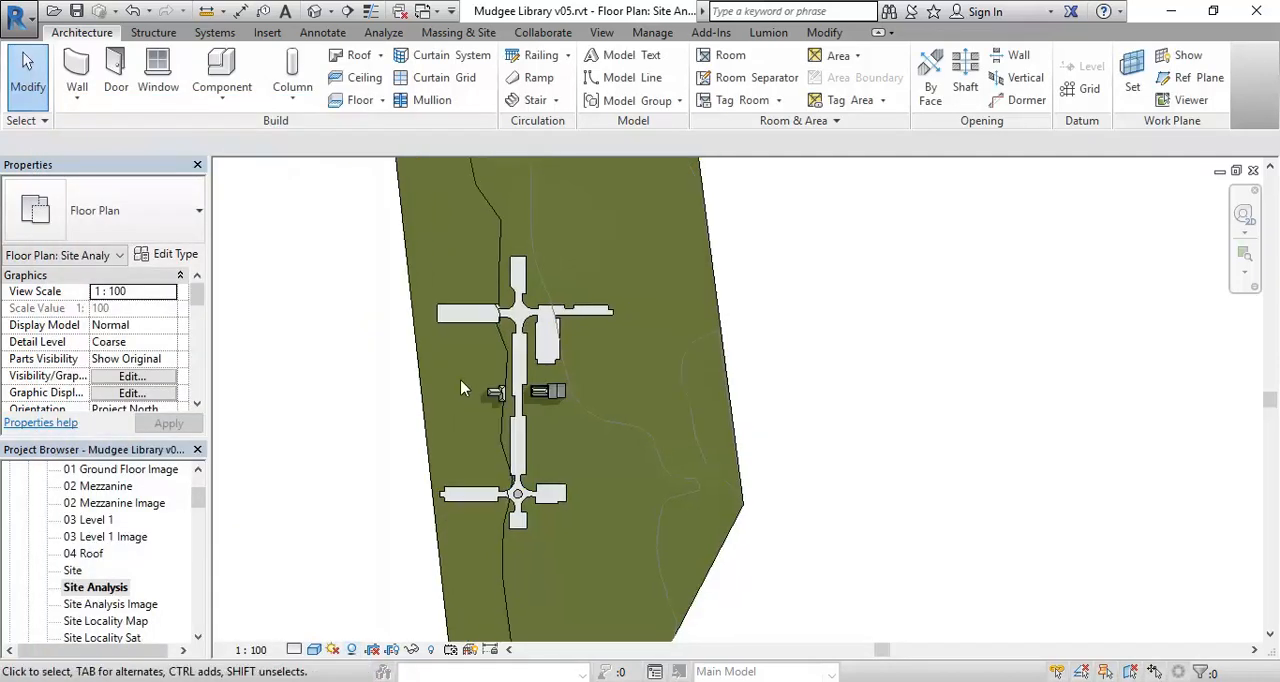
scroll(470, 400, up, 3)
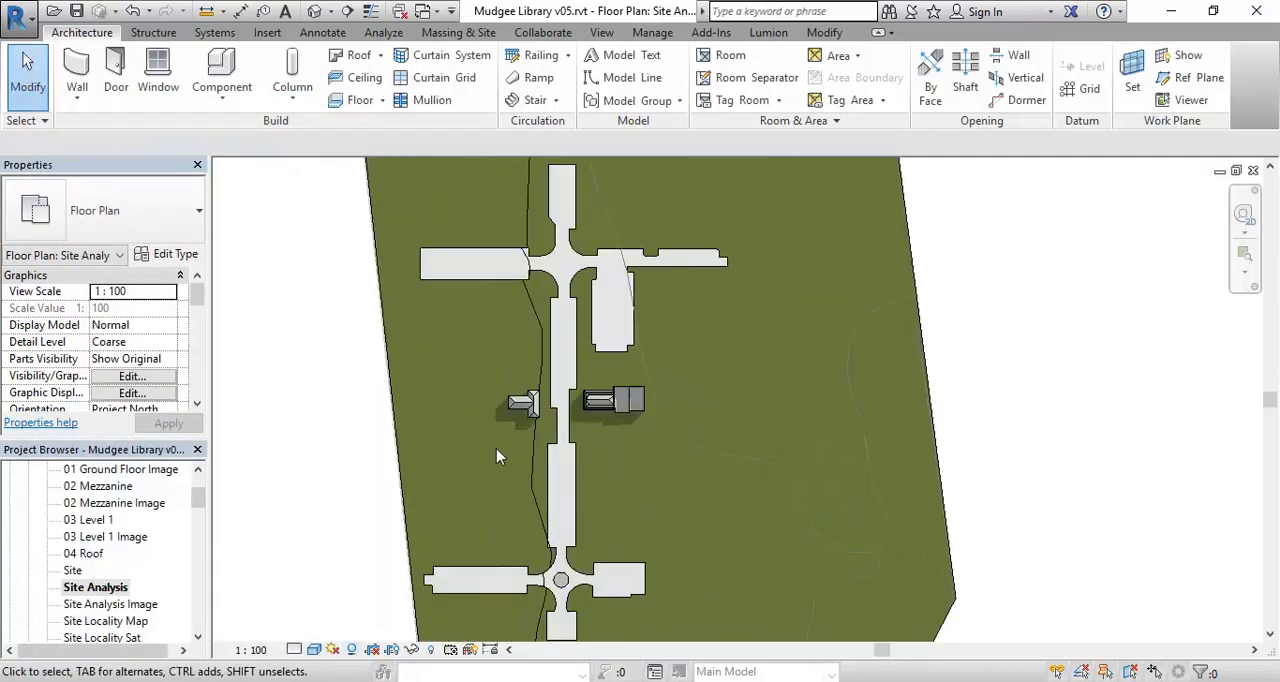
scroll(496, 448, down, 2)
scroll(365, 445, down, 1)
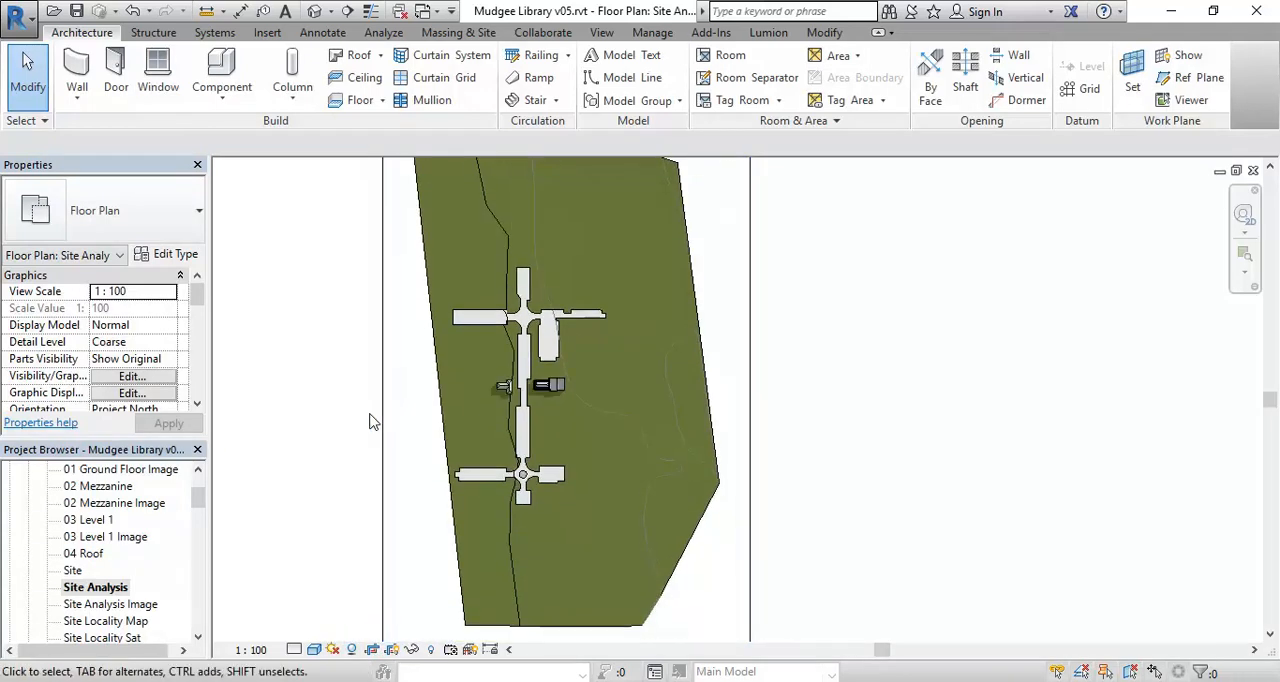
- Tighten all four sides of the Site Analysis plan's crop region around the main street and its two cross streets
click(382, 425)
drag(388, 397, 460, 400)
scroll(460, 400, down, 3)
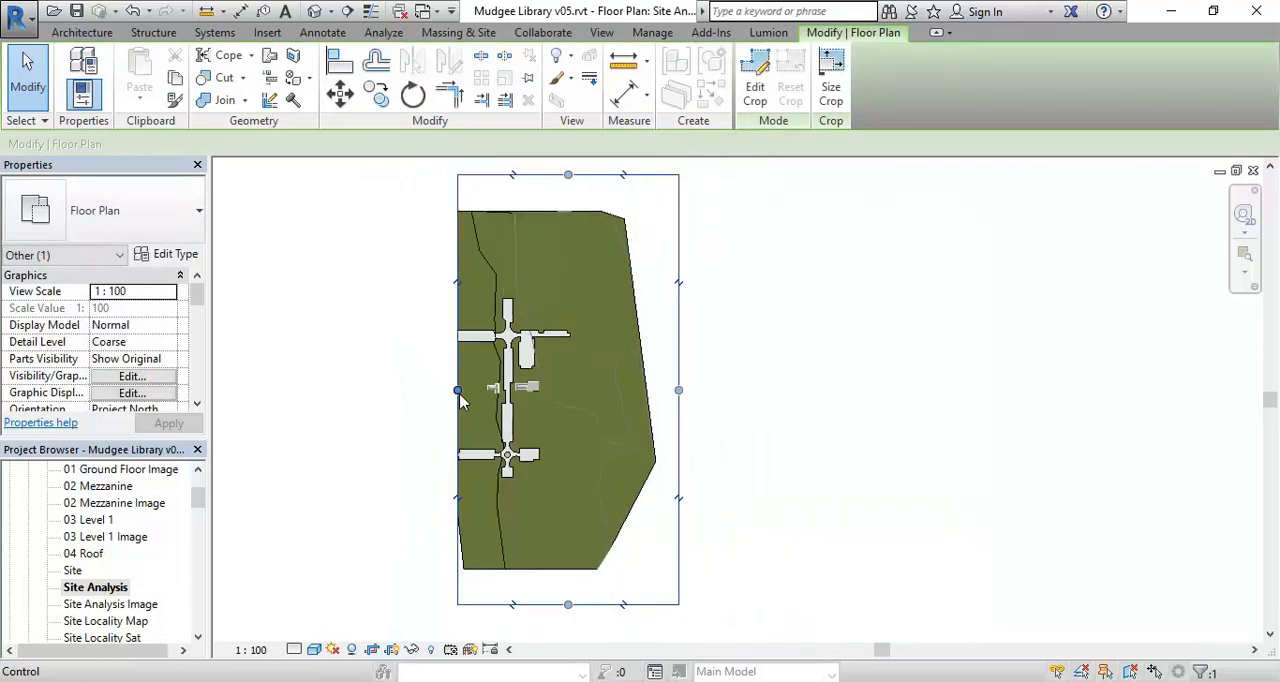
drag(648, 398, 548, 399)
drag(507, 205, 513, 313)
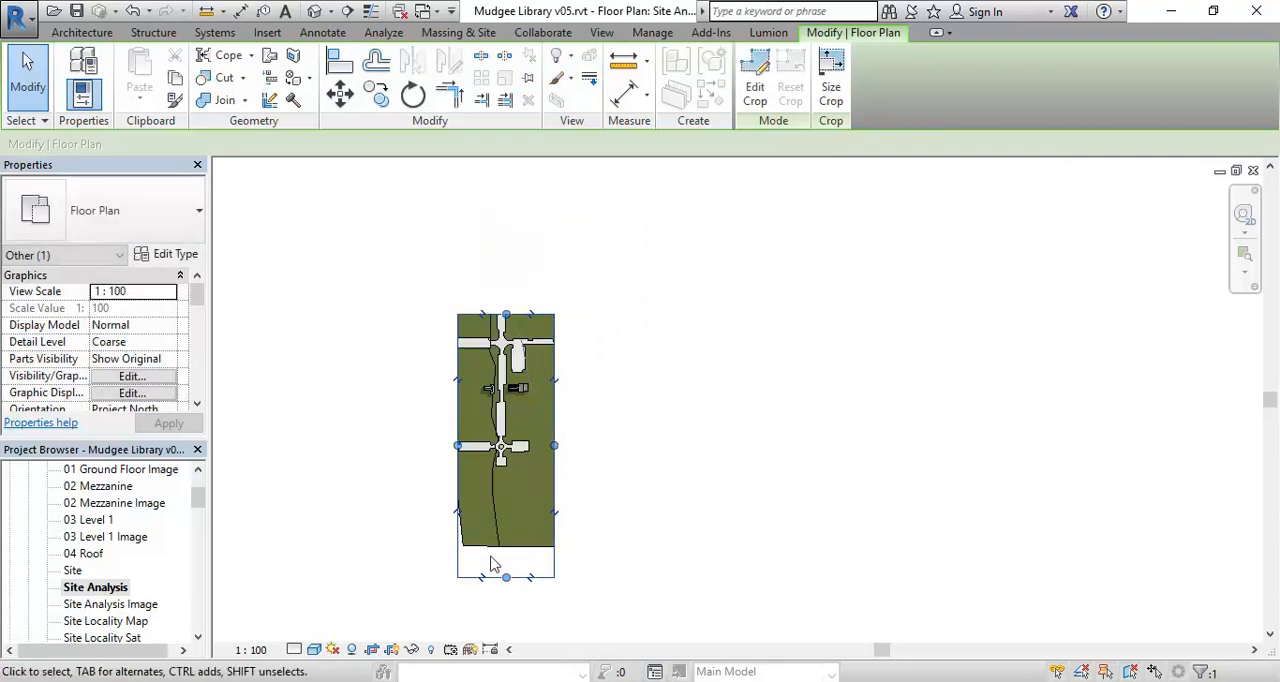
drag(506, 577, 529, 462)
click(401, 409)
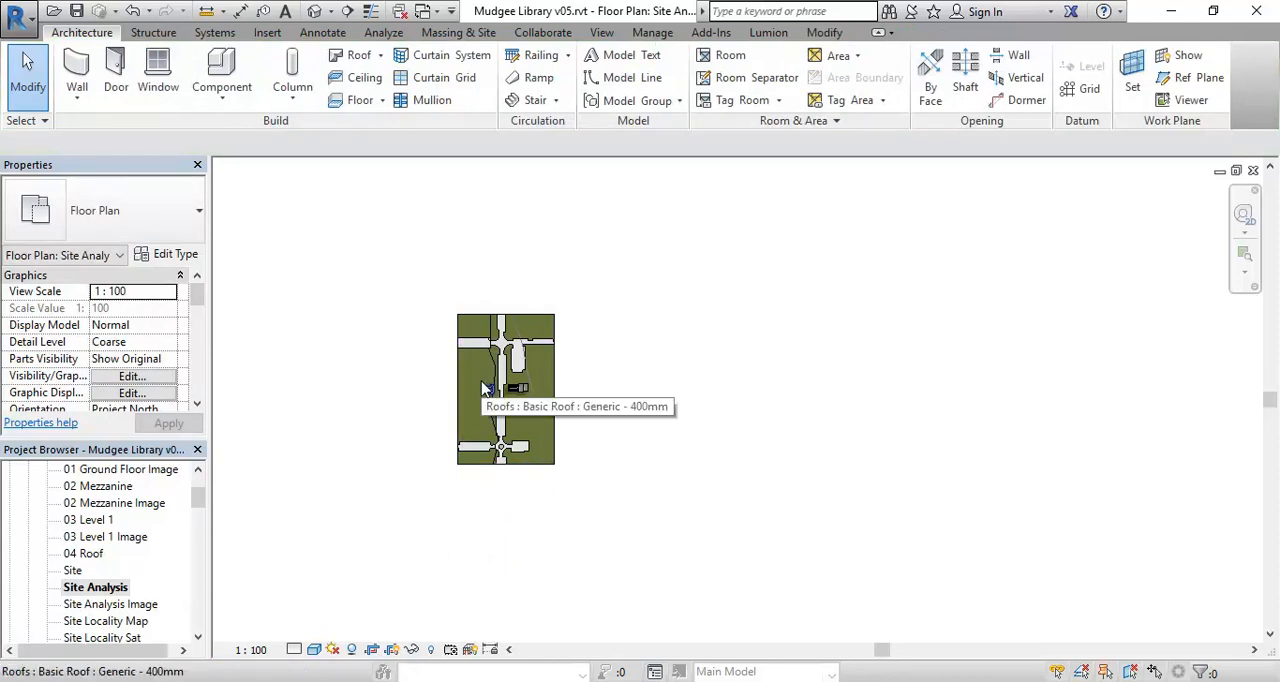
- Inspect the shadows cast by the two roofed buildings, and open the Site Analysis Image plan to view the satellite image
scroll(481, 385, up, 5)
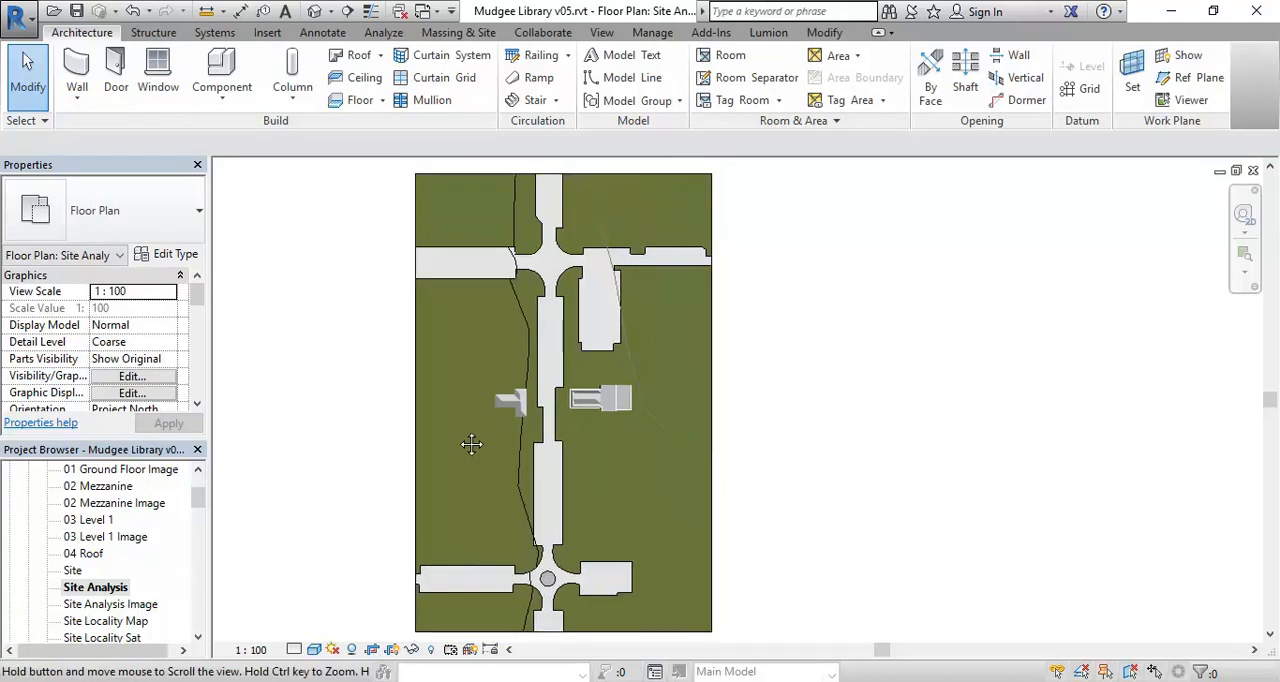
scroll(516, 357, up, 2)
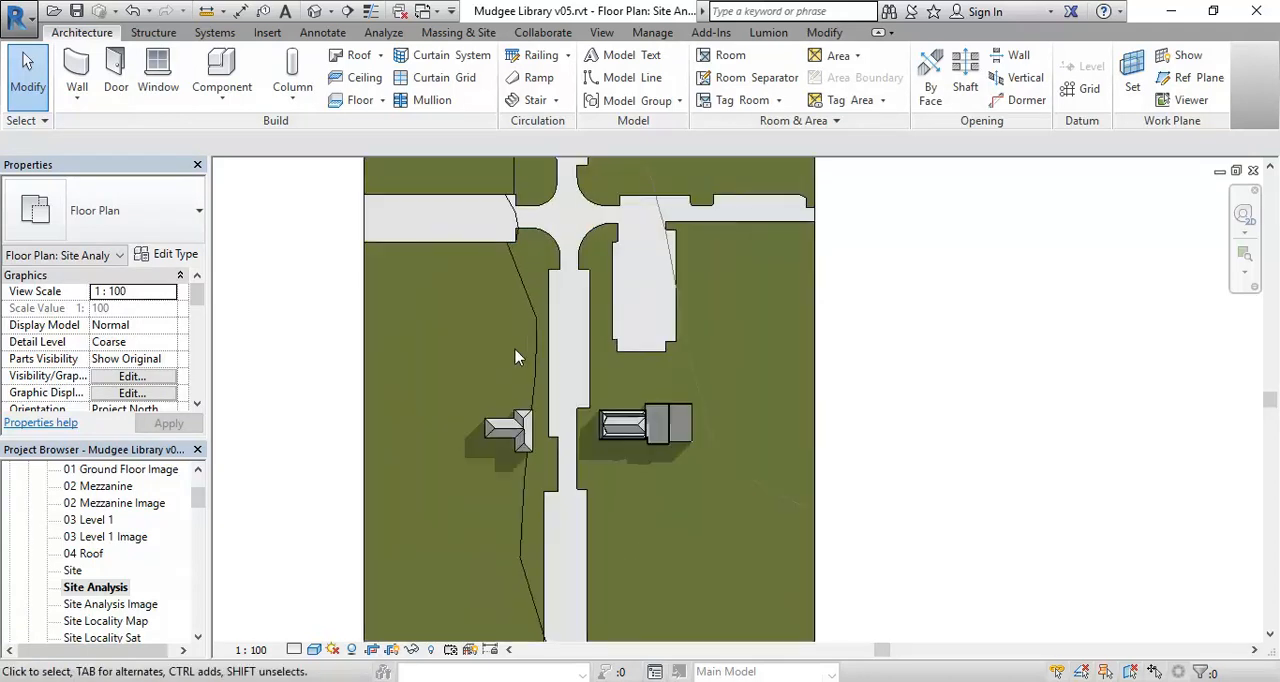
scroll(516, 357, up, 4)
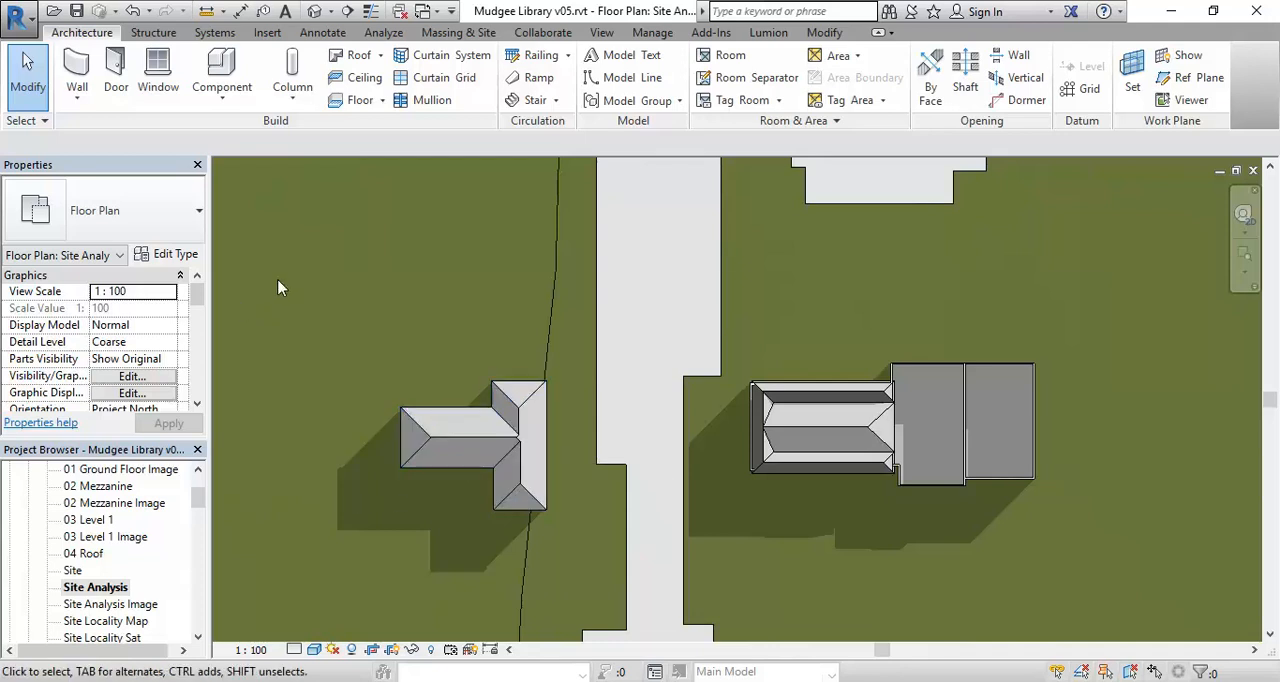
scroll(278, 287, down, 2)
scroll(385, 371, down, 3)
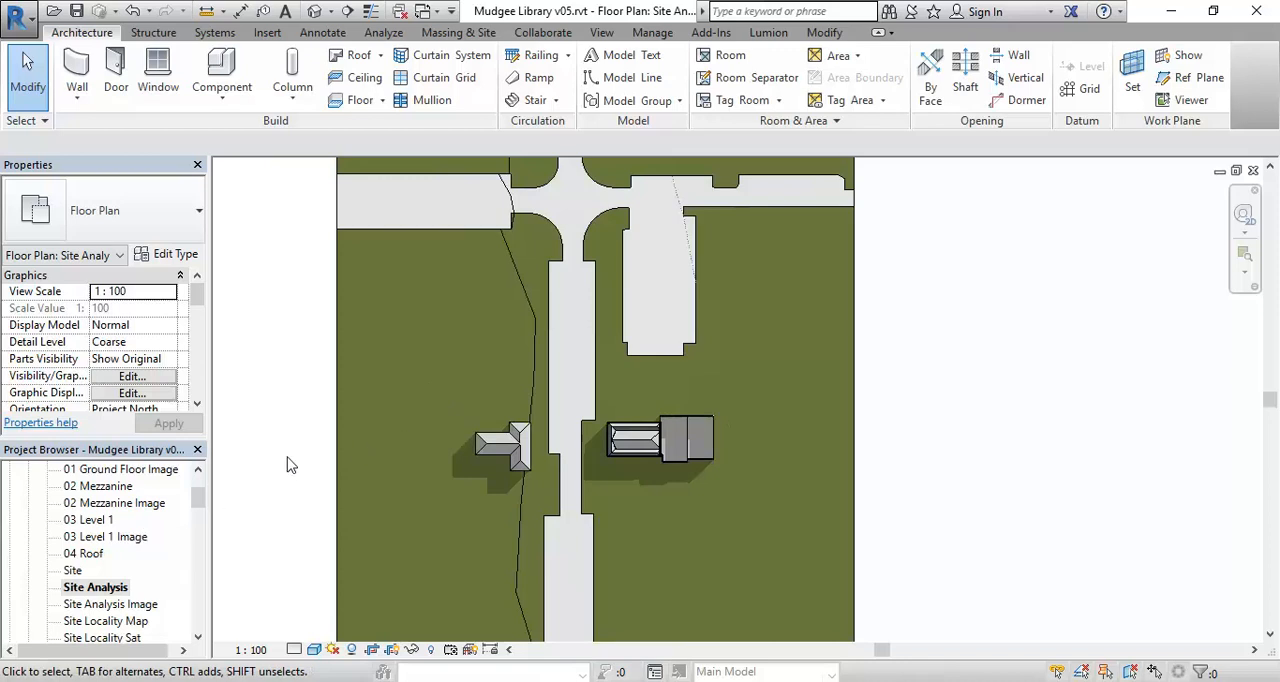
double_click(113, 604)
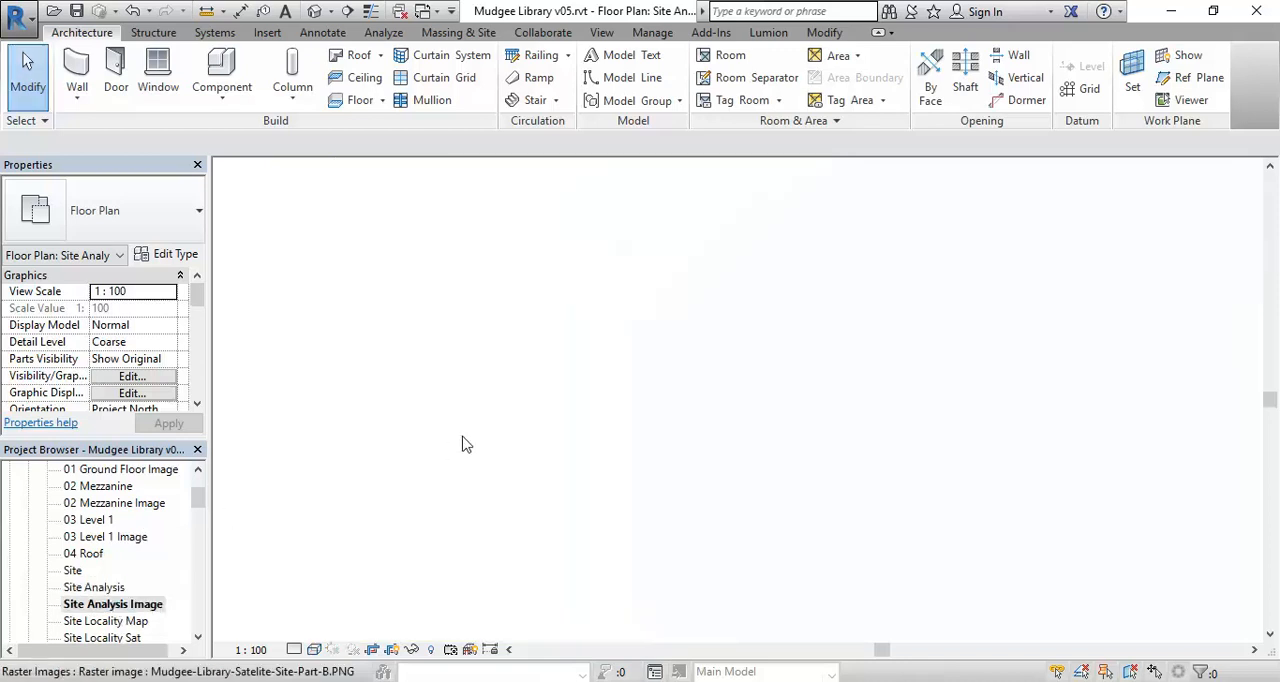
middle_drag(455, 450, 462, 298)
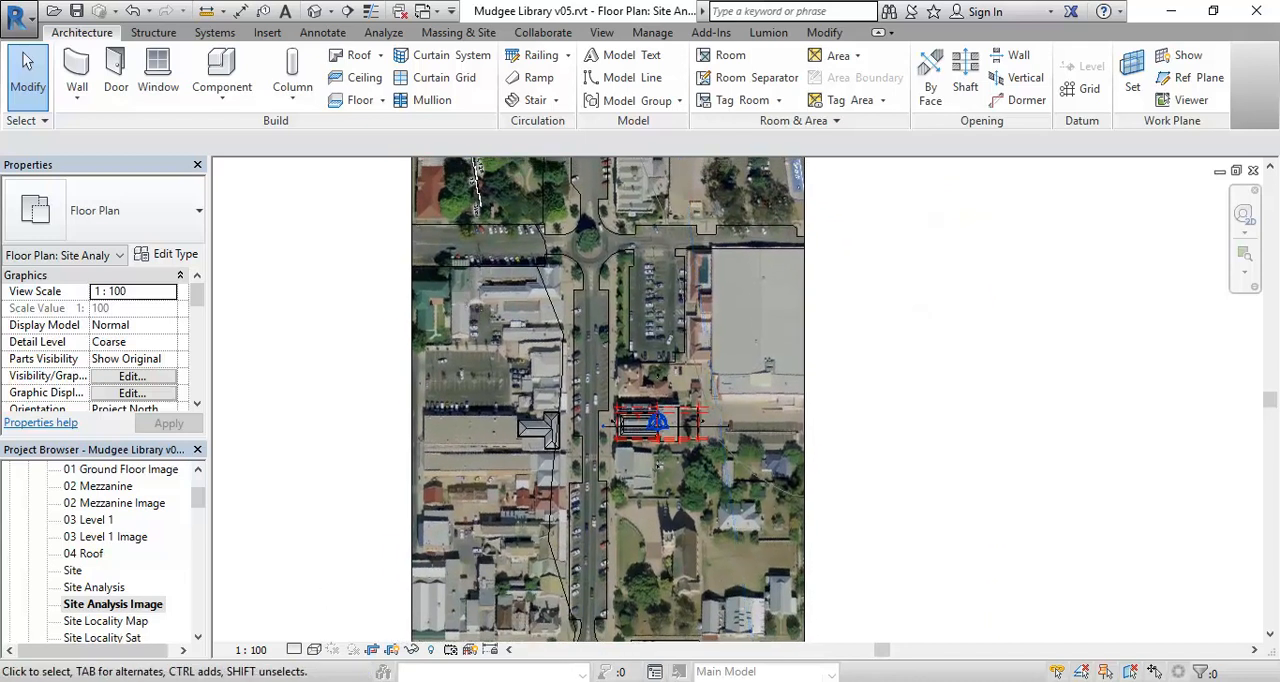
- Switch to the Site Analysis Typical Requirements document in Word, review the solar, wind and traffic items, and return to Revit
key(alt+Tab)
double_click(760, 341)
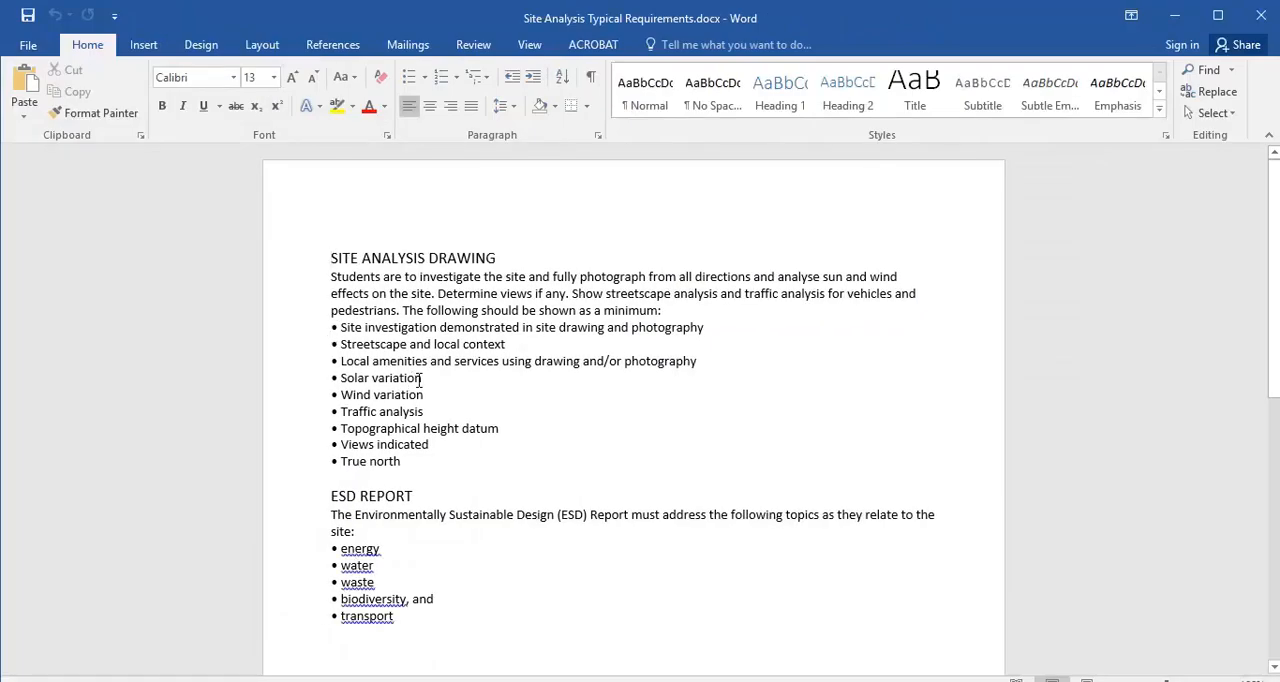
click(312, 379)
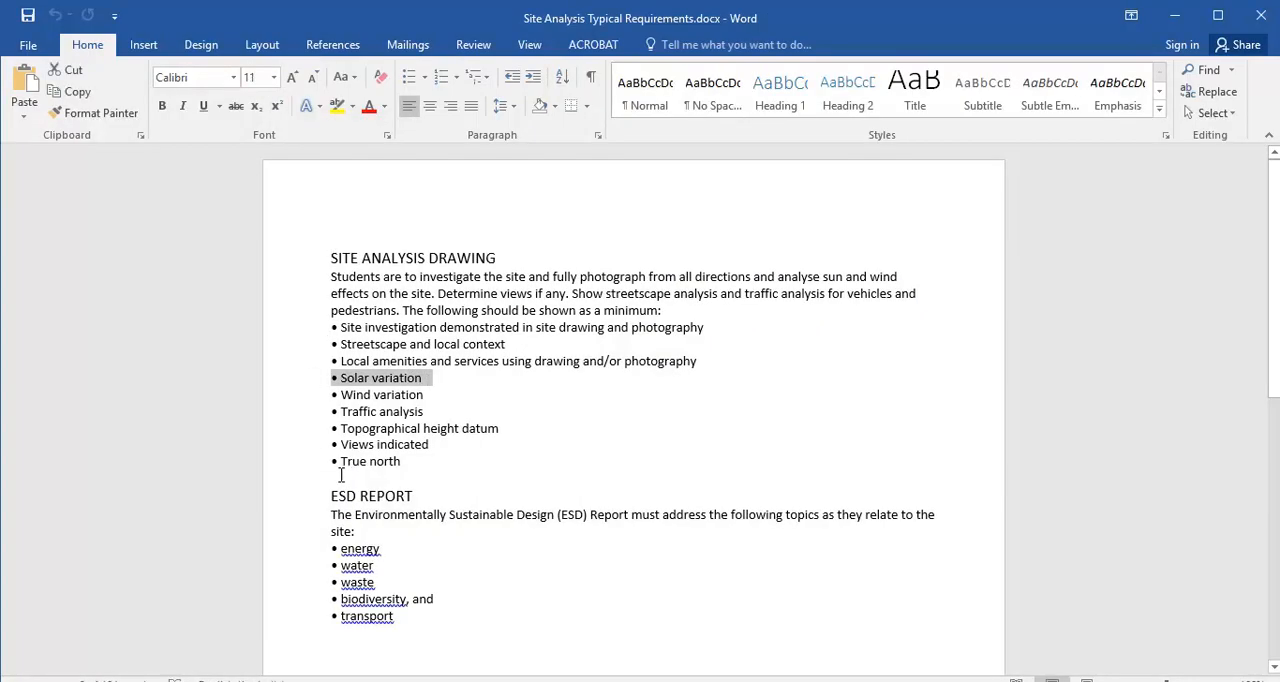
click(318, 396)
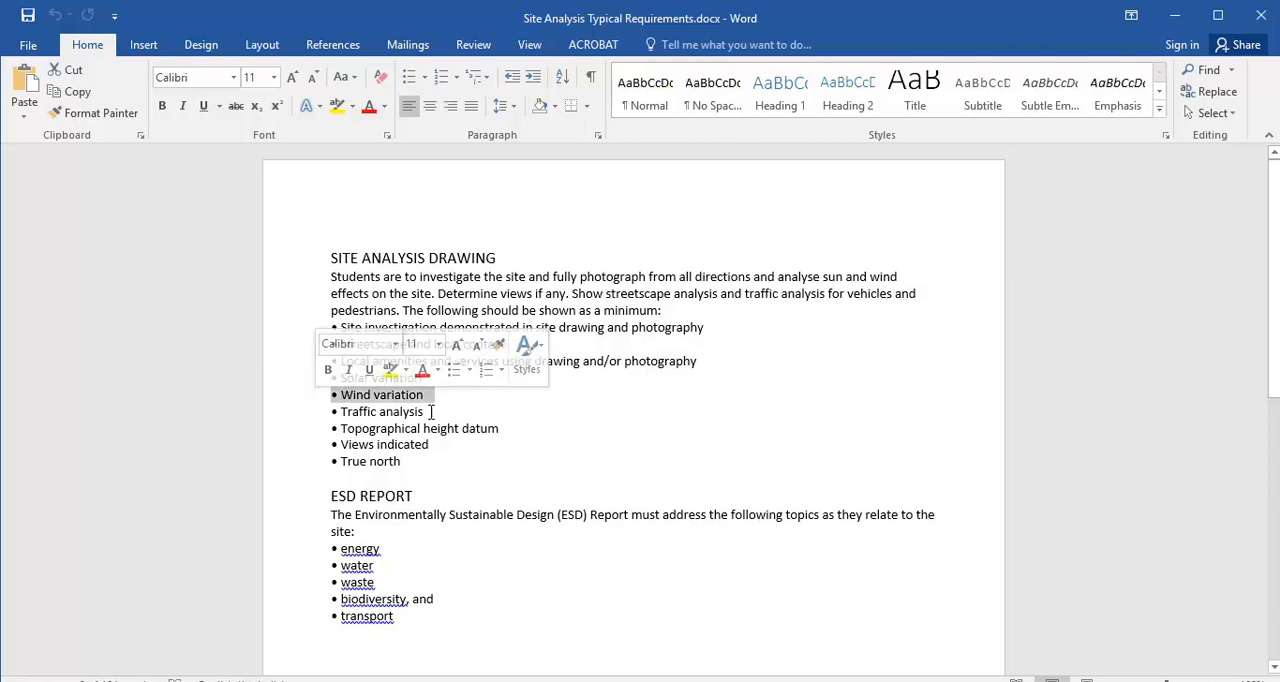
click(315, 413)
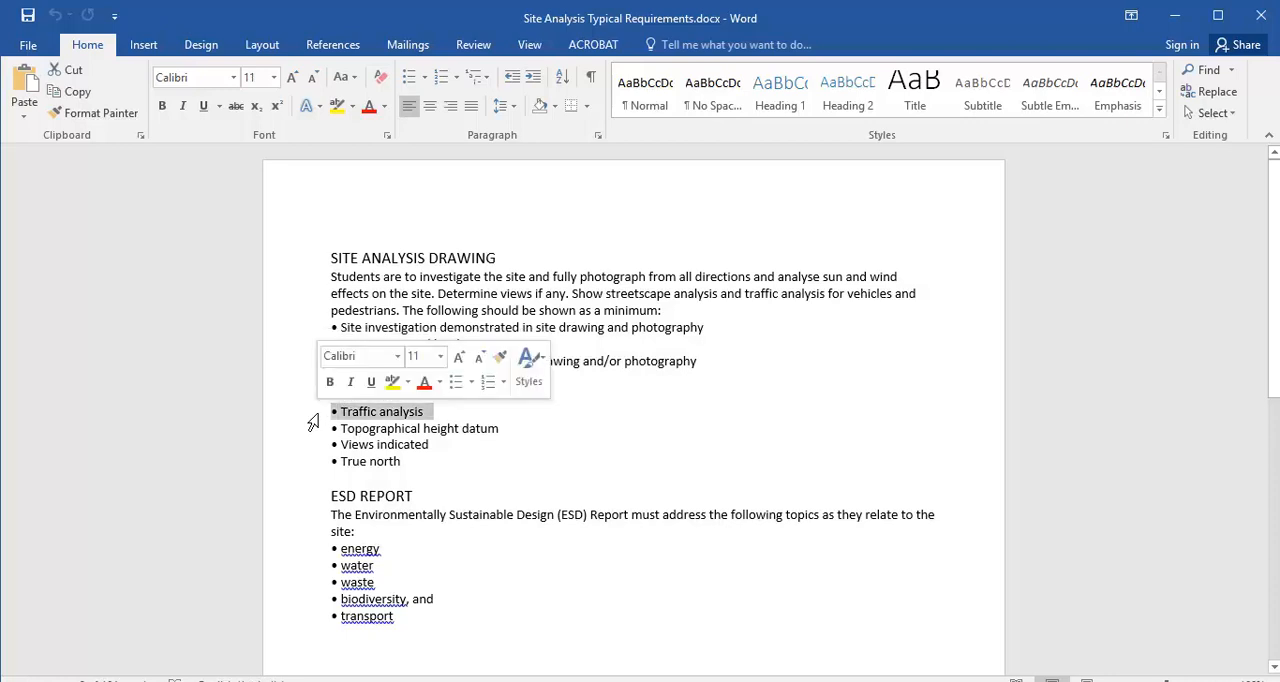
click(391, 420)
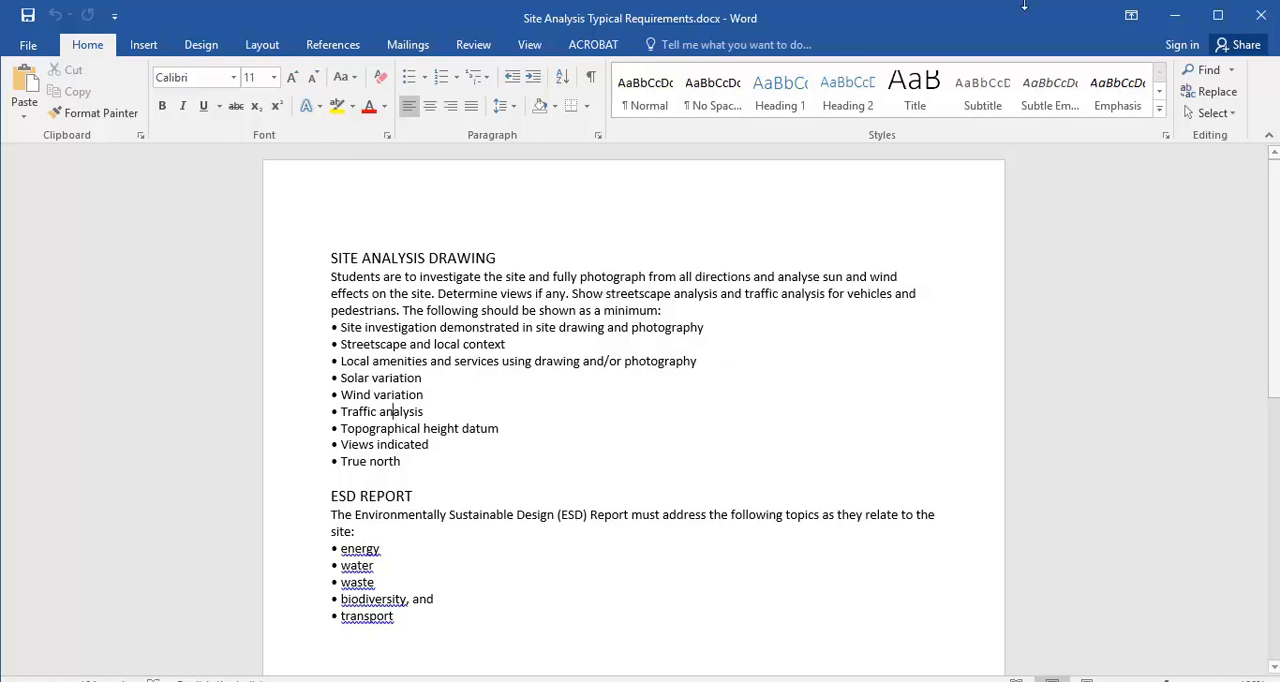
click(1173, 15)
click(1172, 15)
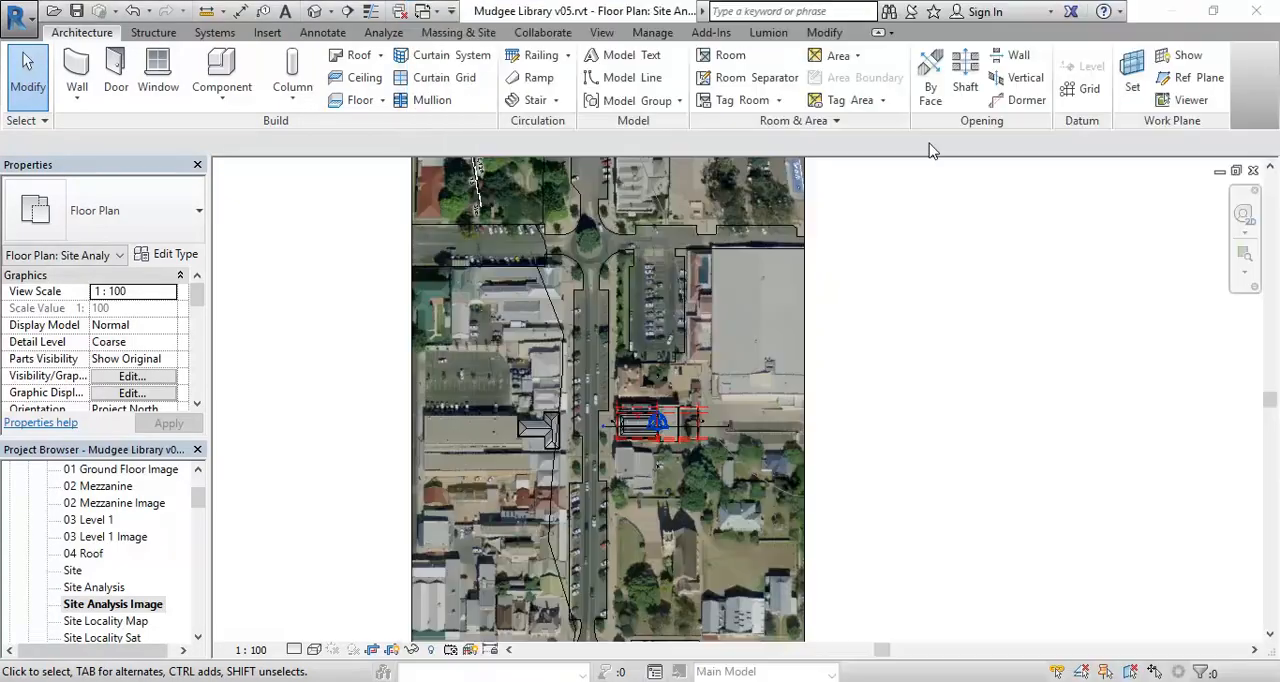
- Open the Site Analysis plan again to look over the whole cropped site with its streets and buildings
middle_drag(465, 320, 437, 330)
double_click(112, 588)
middle_drag(516, 378, 504, 344)
scroll(424, 422, down, 1)
mouse_move(437, 440)
middle_down()
mouse_move(460, 466)
mouse_move(439, 461)
mouse_move(445, 420)
middle_up()
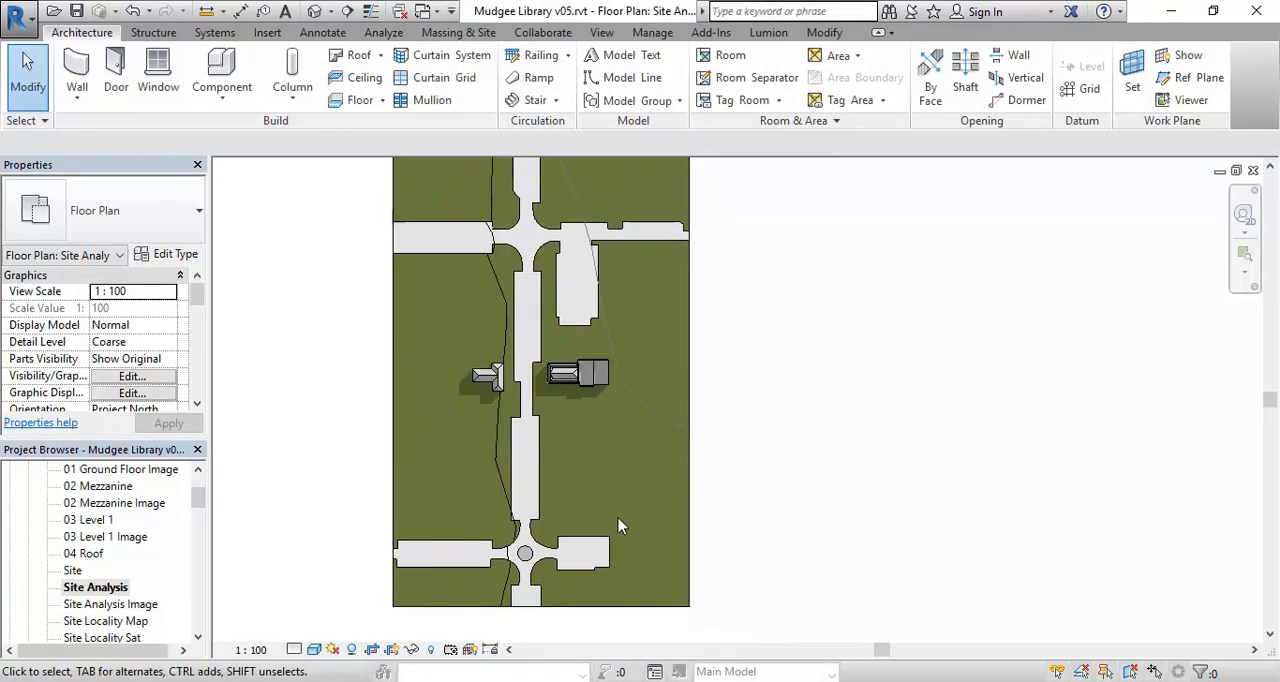
scroll(346, 371, down, 1)
middle_drag(346, 371, 380, 395)
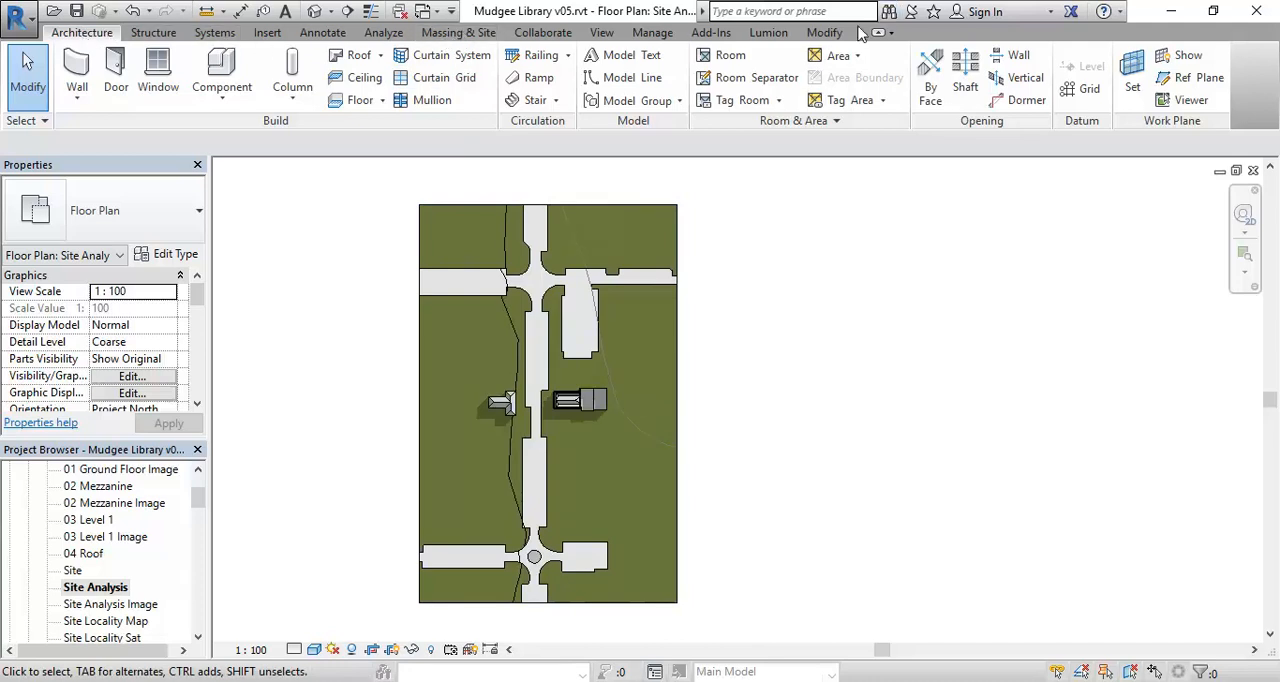
click(837, 57)
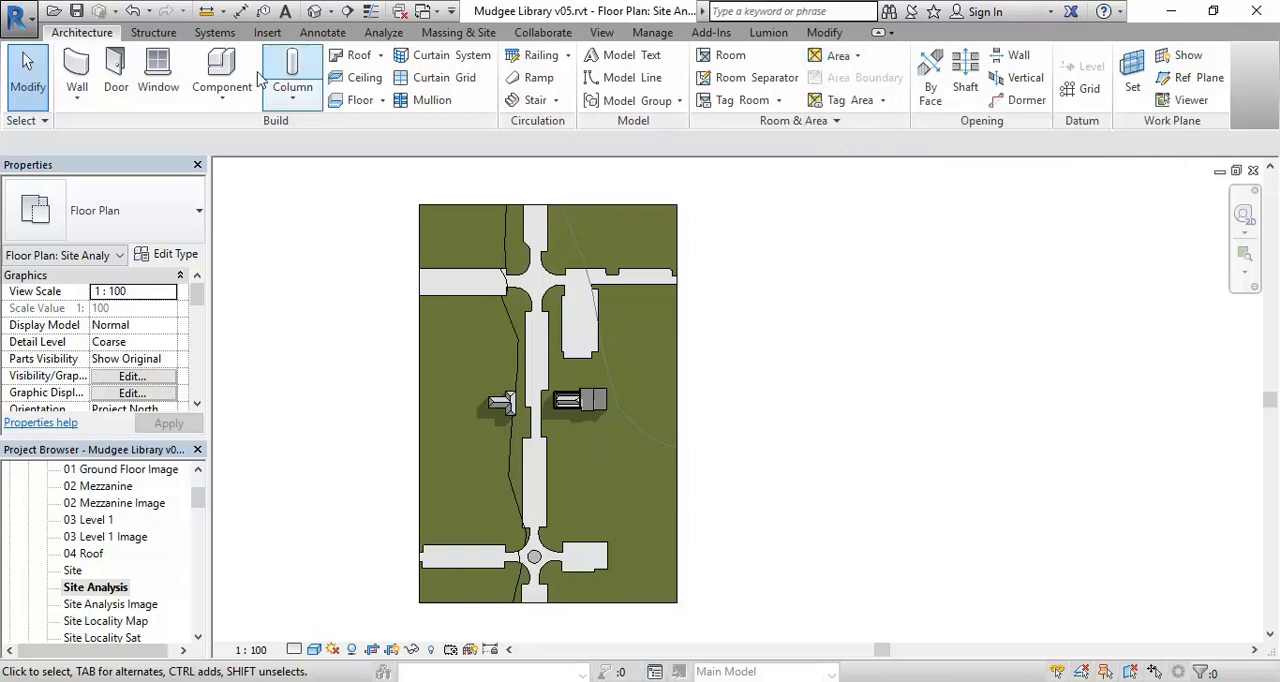
click(466, 33)
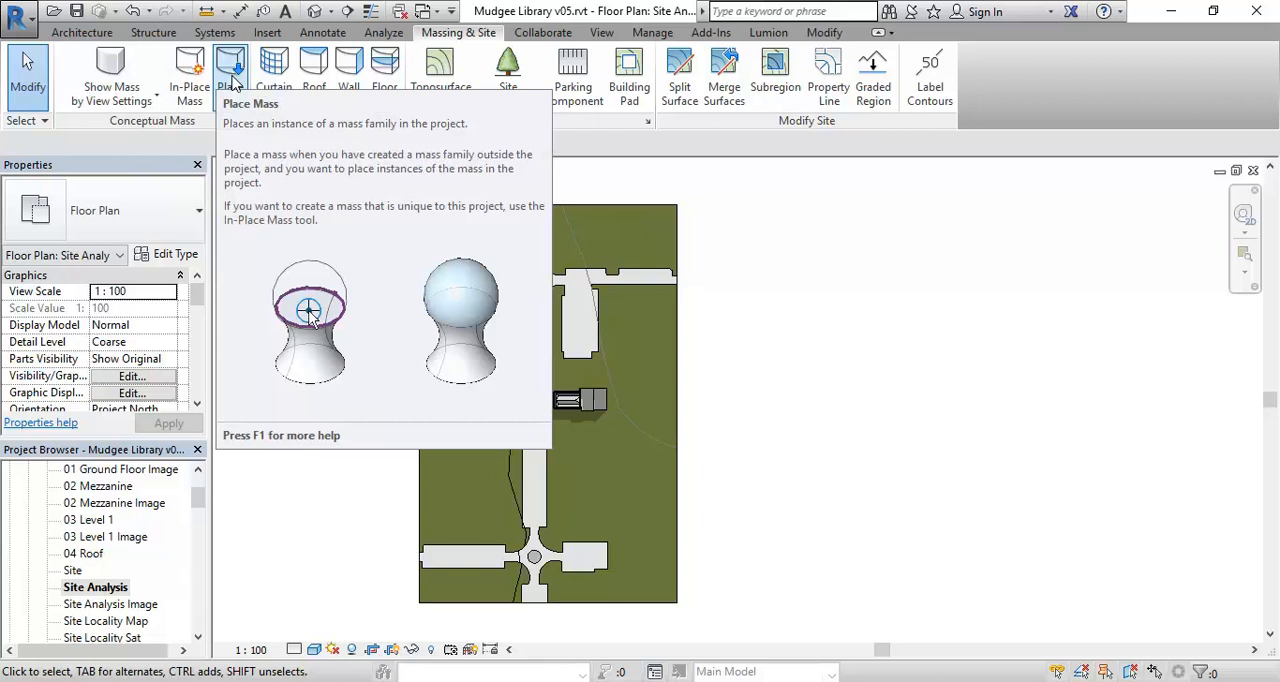
click(106, 66)
click(108, 68)
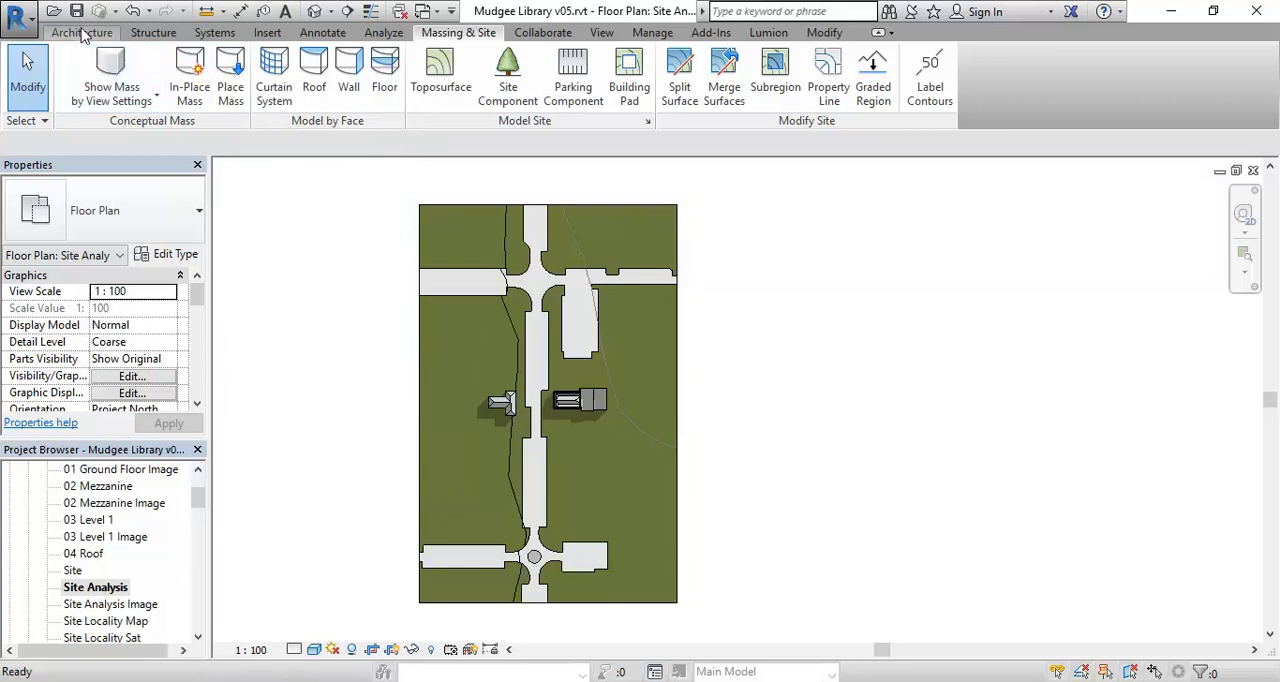
click(82, 32)
click(206, 106)
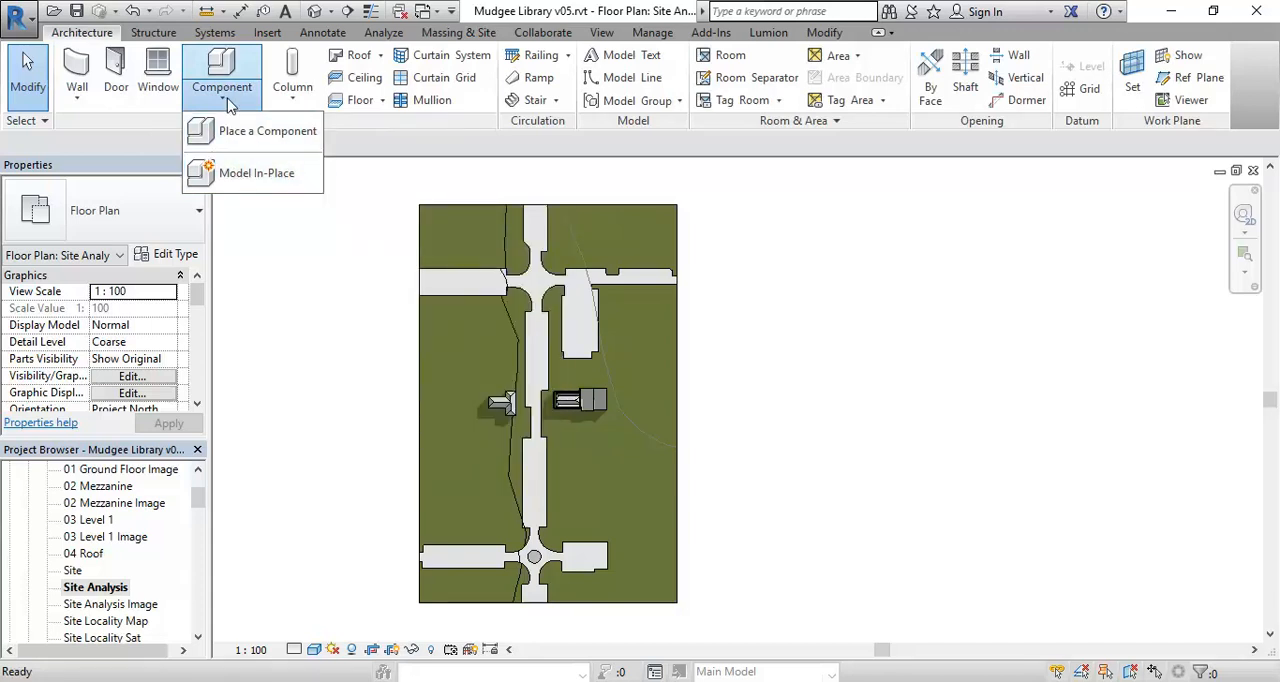
click(240, 175)
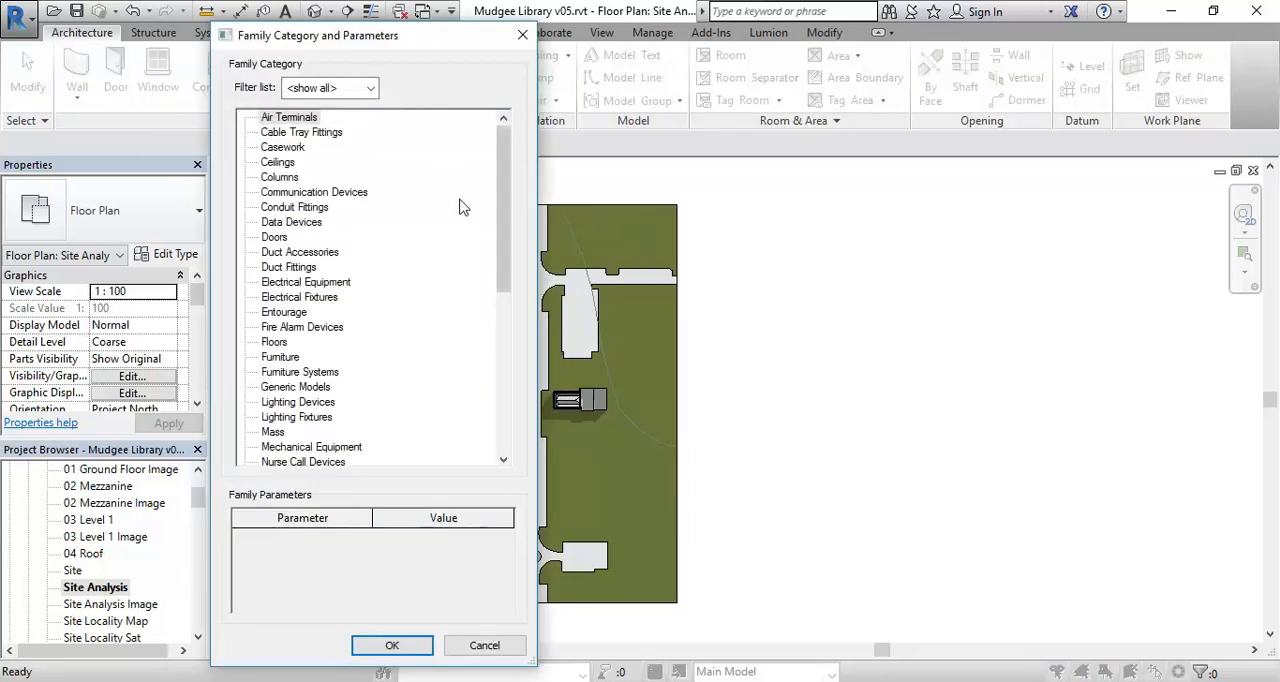
click(285, 394)
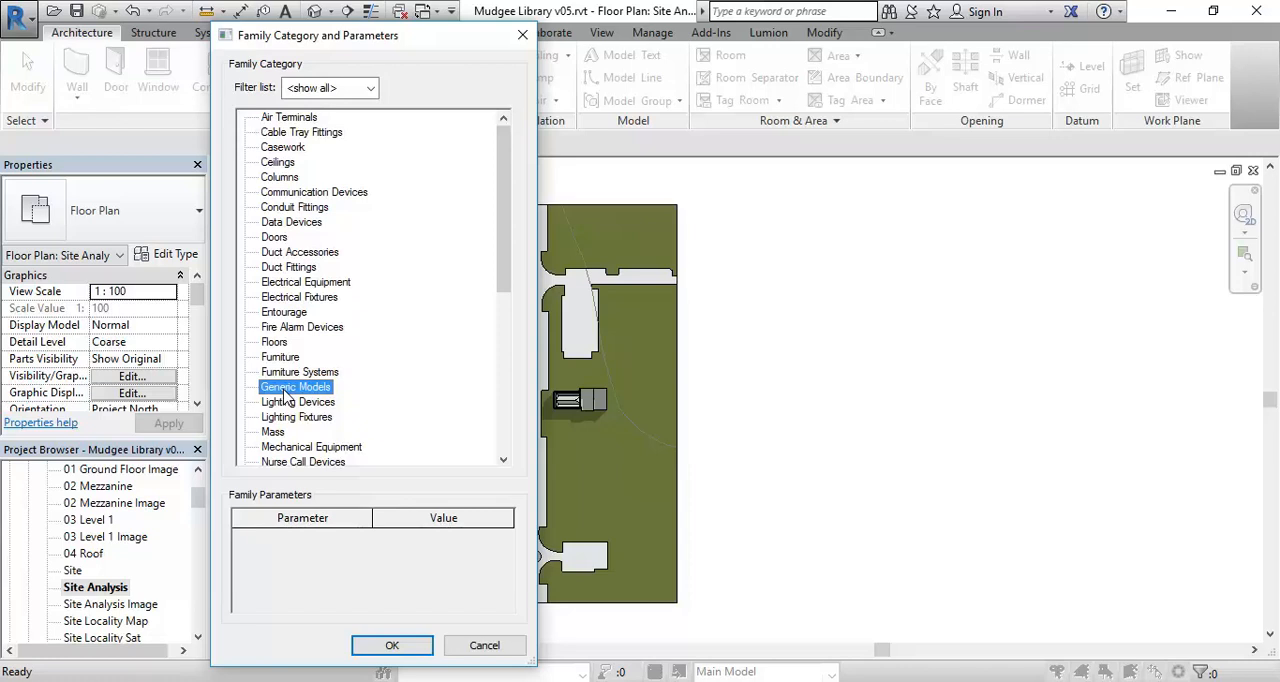
click(485, 646)
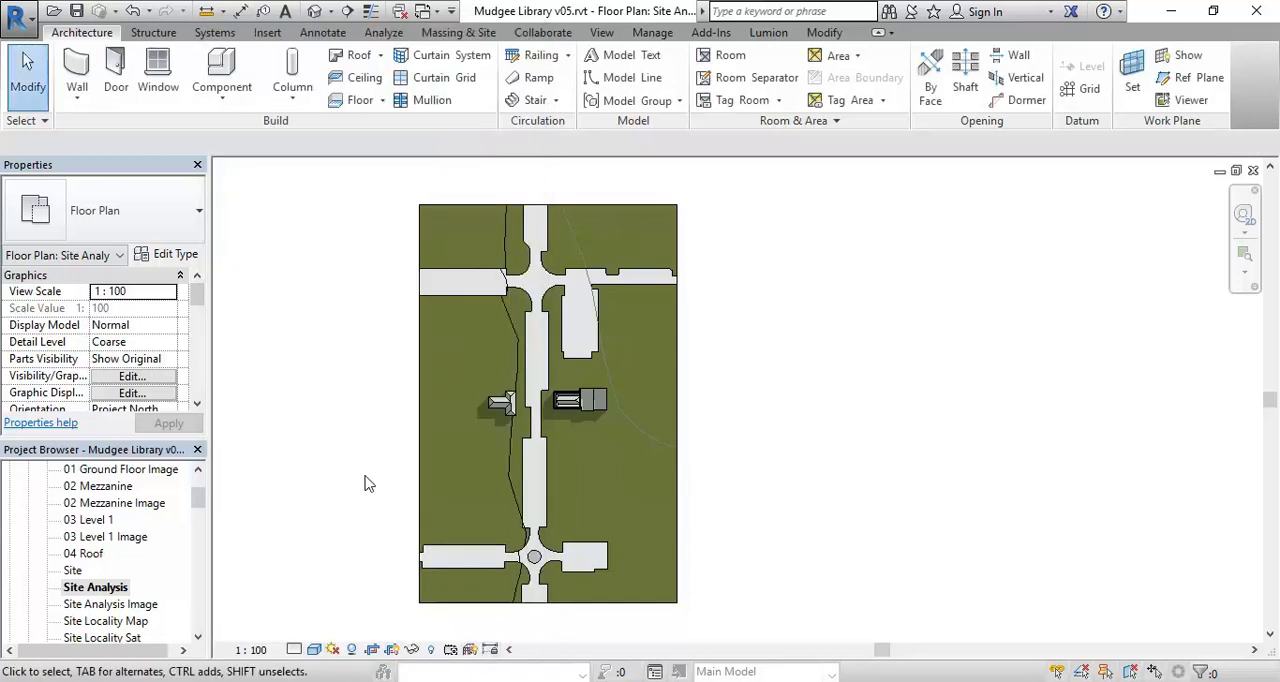